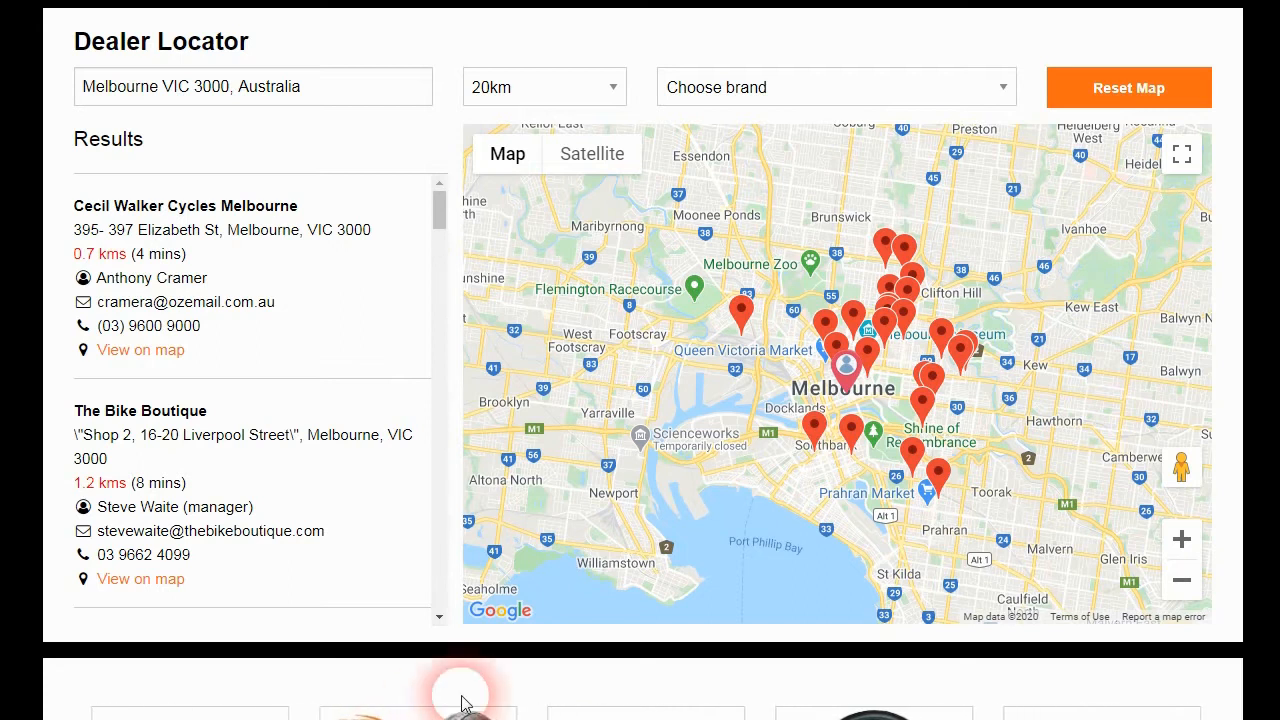
Step: Add a keyLocationID 2 stock row for Spring Water Beverage Maker with 300 available
{"action": "left_click_drag", "start_coordinate": [441, 207], "coordinate": [442, 143]}
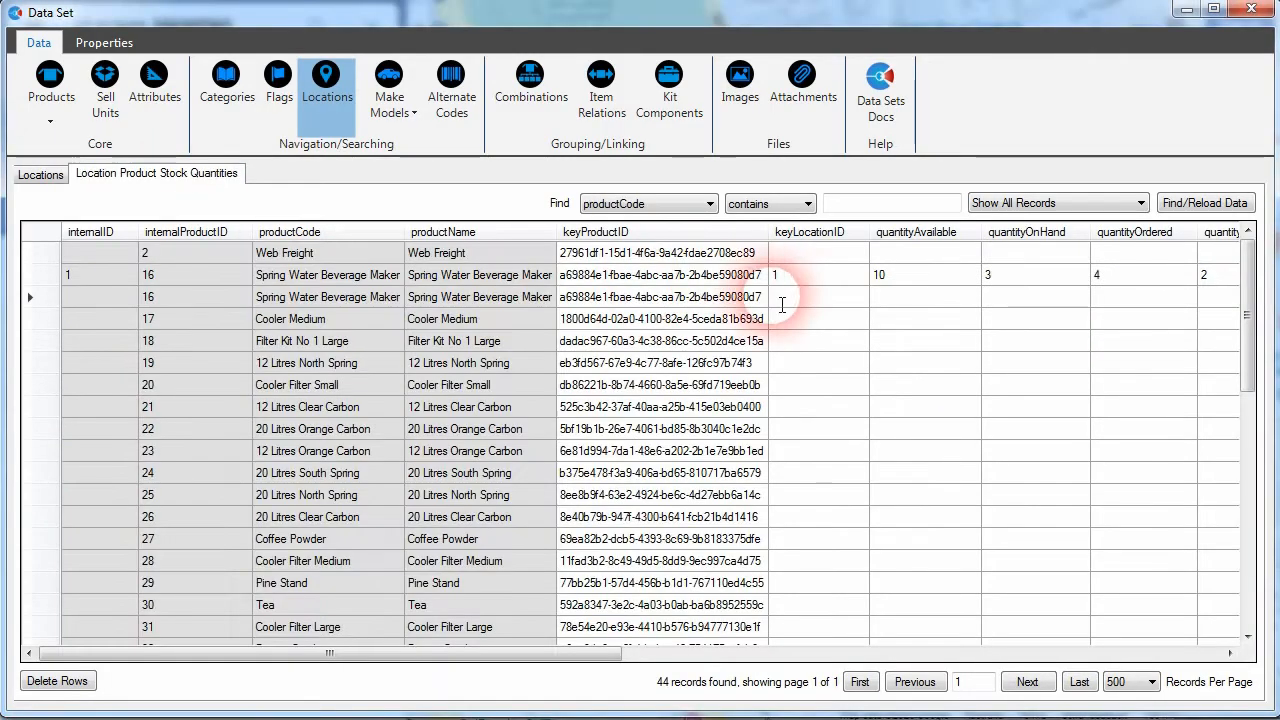
{"action": "type", "text": "2"}
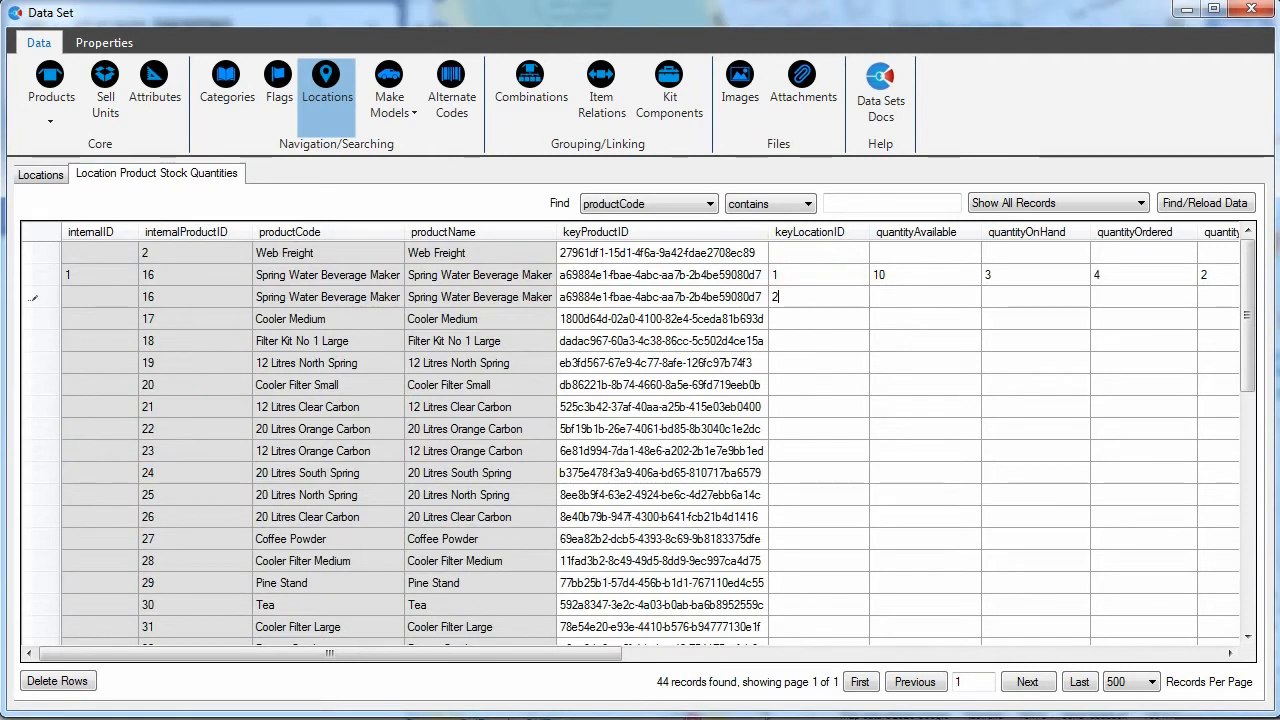
{"action": "left_click", "coordinate": [798, 302]}
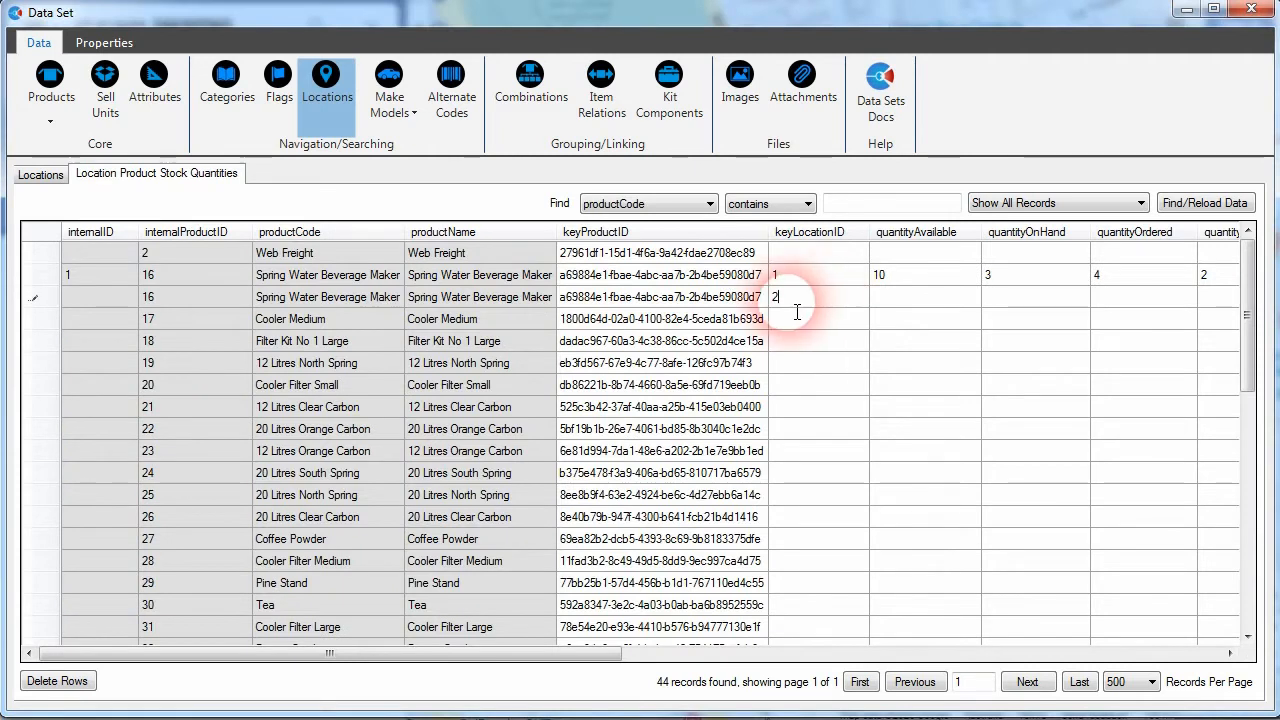
{"action": "left_click", "coordinate": [912, 296]}
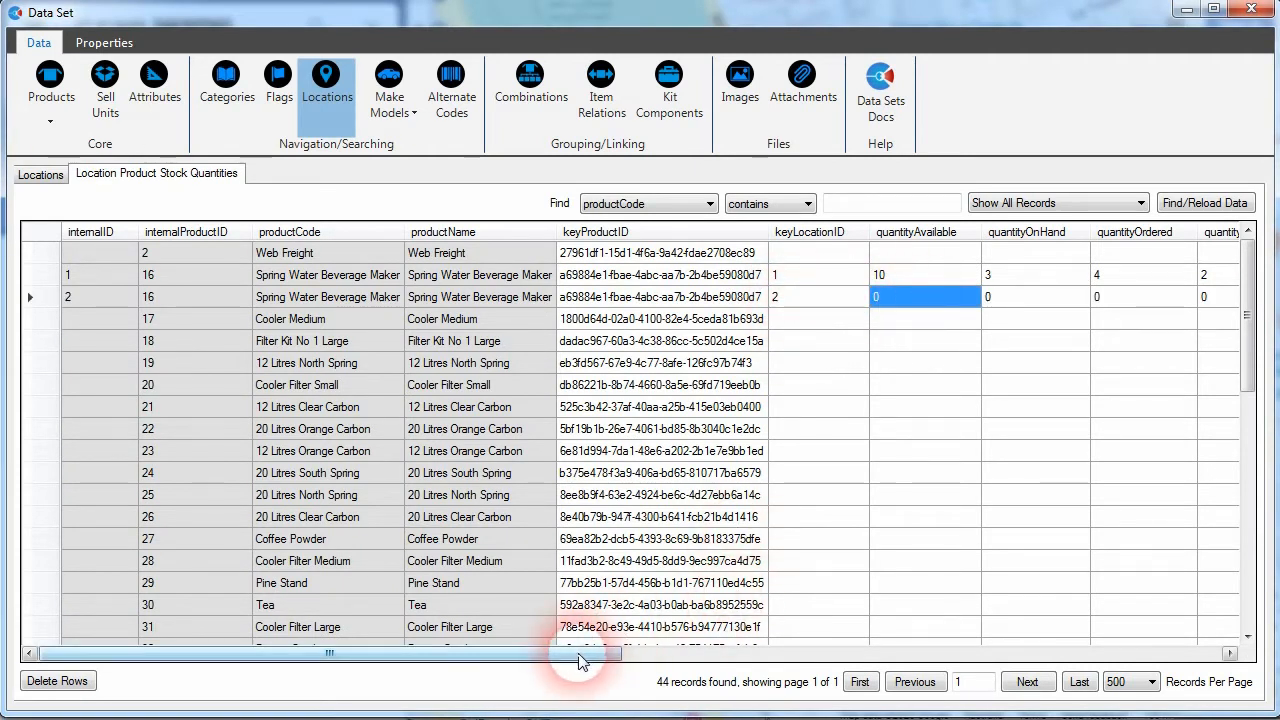
{"action": "left_click_drag", "start_coordinate": [586, 655], "coordinate": [749, 614]}
{"action": "left_click", "coordinate": [576, 287]}
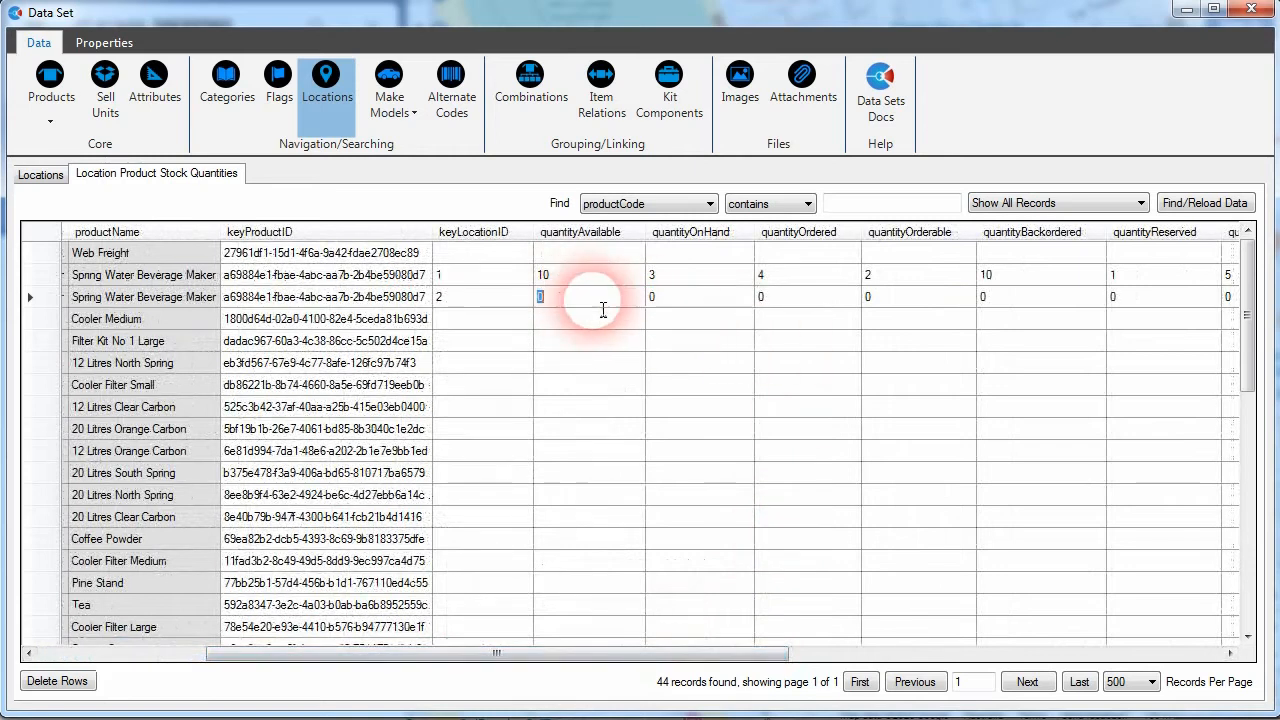
{"action": "type", "text": "30"}
{"action": "left_click", "coordinate": [622, 322]}
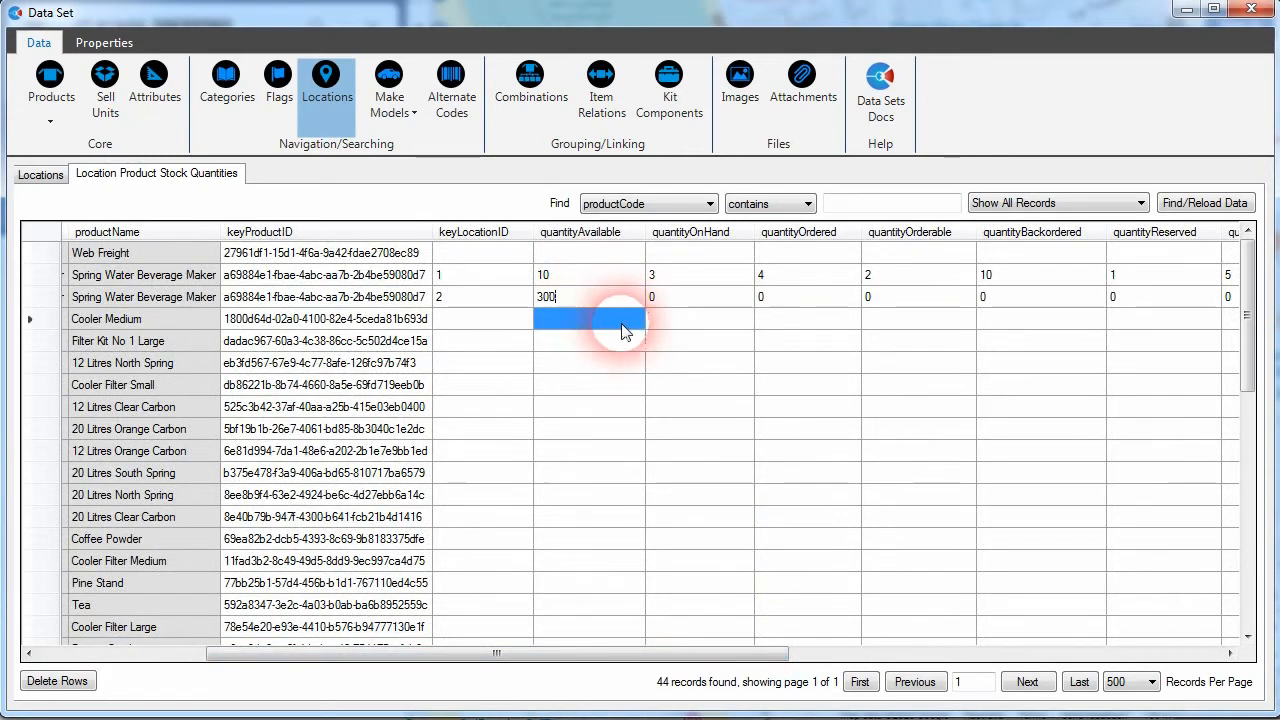
{"action": "left_click_drag", "start_coordinate": [478, 652], "coordinate": [847, 635]}
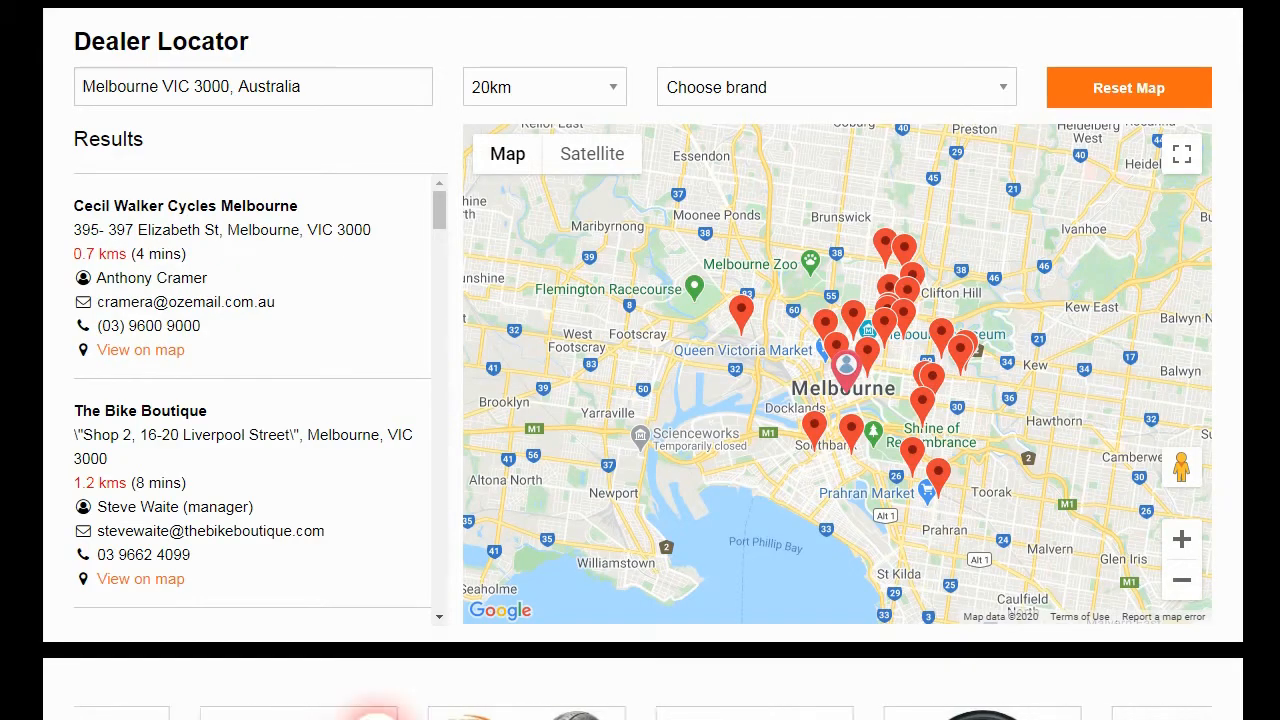
{"action": "mouse_move", "coordinate": [440, 213]}
{"action": "left_mouse_down"}
{"action": "mouse_move", "coordinate": [435, 396]}
{"action": "mouse_move", "coordinate": [448, 204]}
{"action": "left_mouse_up"}
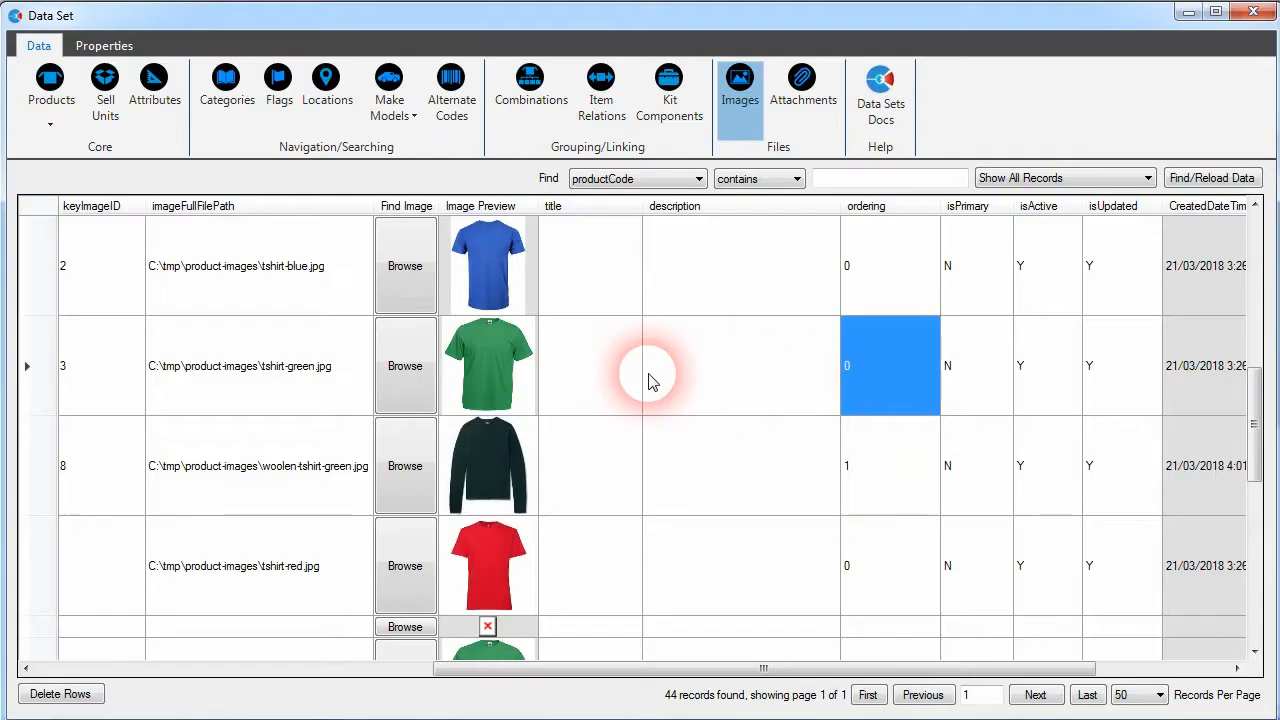
Step: Set the tshirt-green image ordering to 2 so the dark woollen sweater shows first
{"action": "left_click", "coordinate": [878, 378]}
{"action": "type", "text": "2"}
{"action": "left_click", "coordinate": [869, 457]}
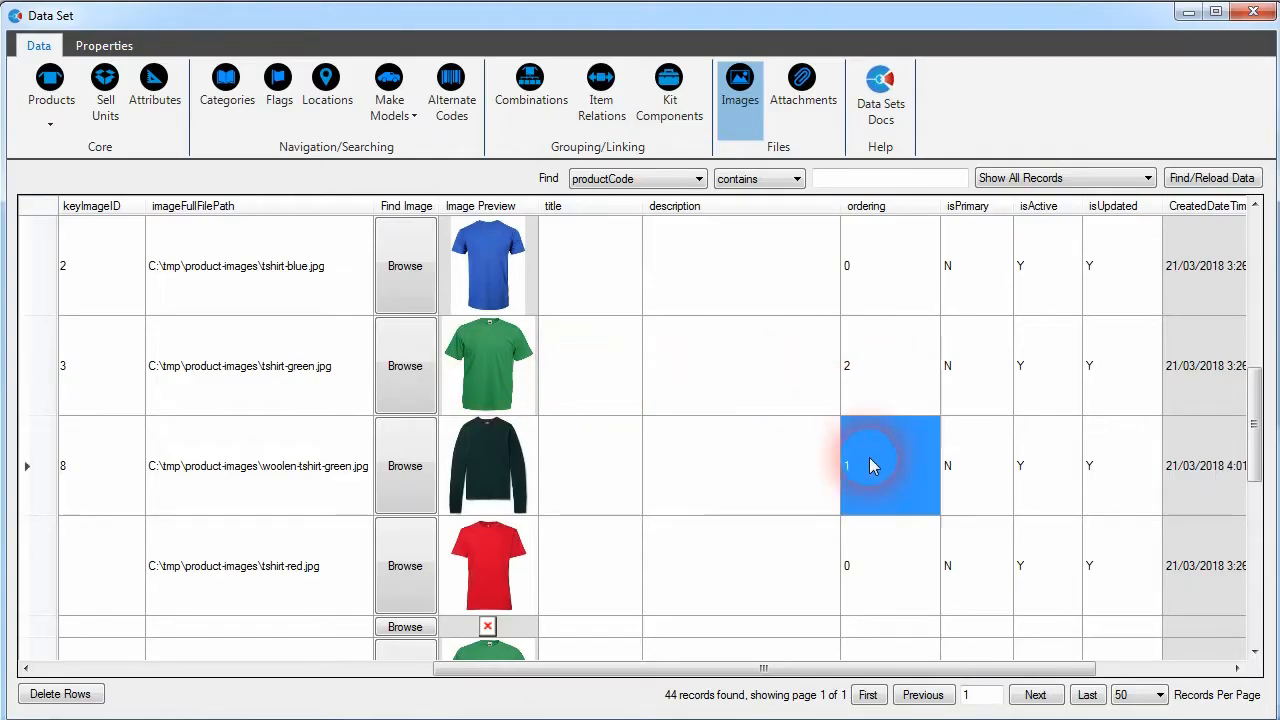
{"action": "left_click", "coordinate": [863, 474]}
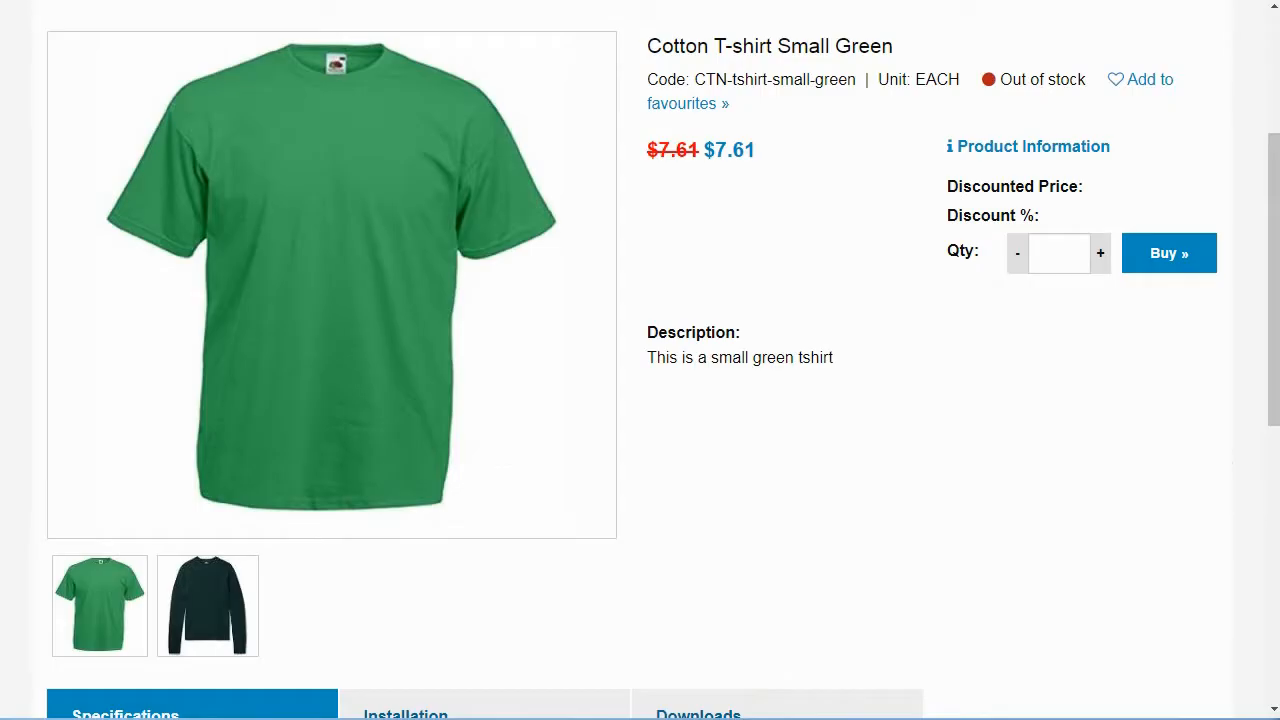
{"action": "left_click", "coordinate": [248, 598]}
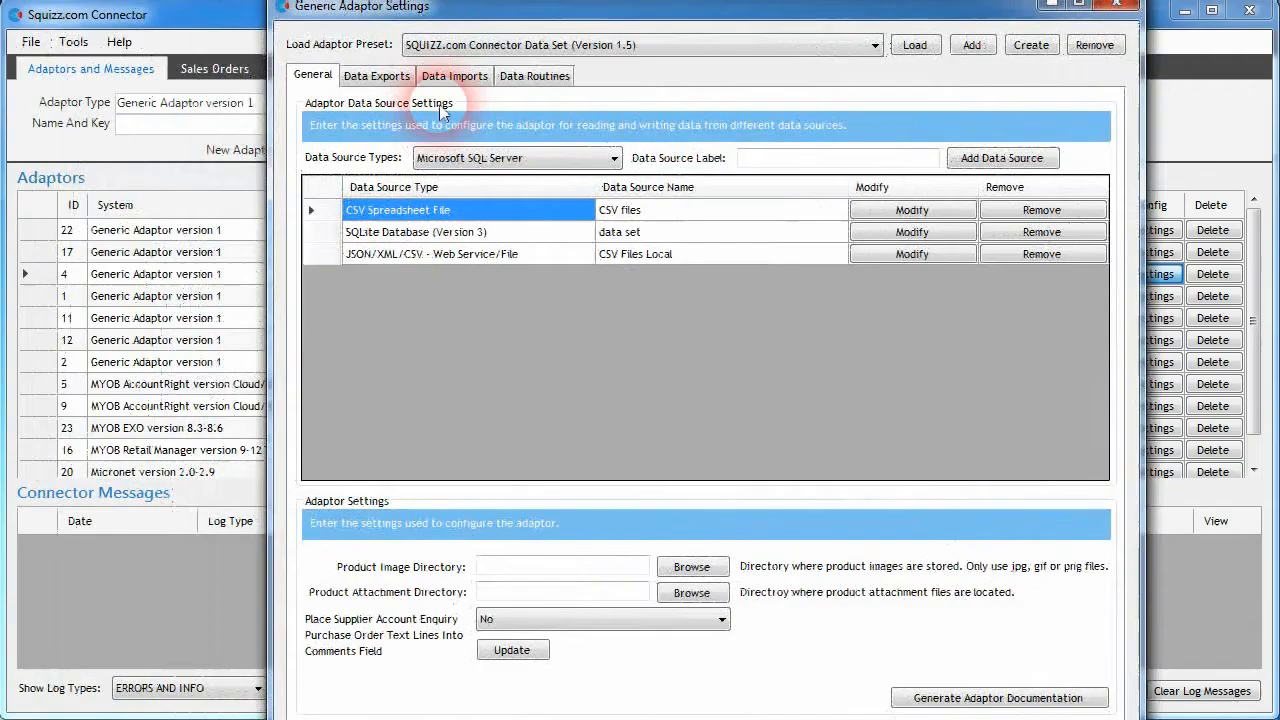
Step: Open Data Routines and review which orders, from 61, still await import versus already imported
{"action": "left_click", "coordinate": [532, 74]}
{"action": "left_click", "coordinate": [703, 161]}
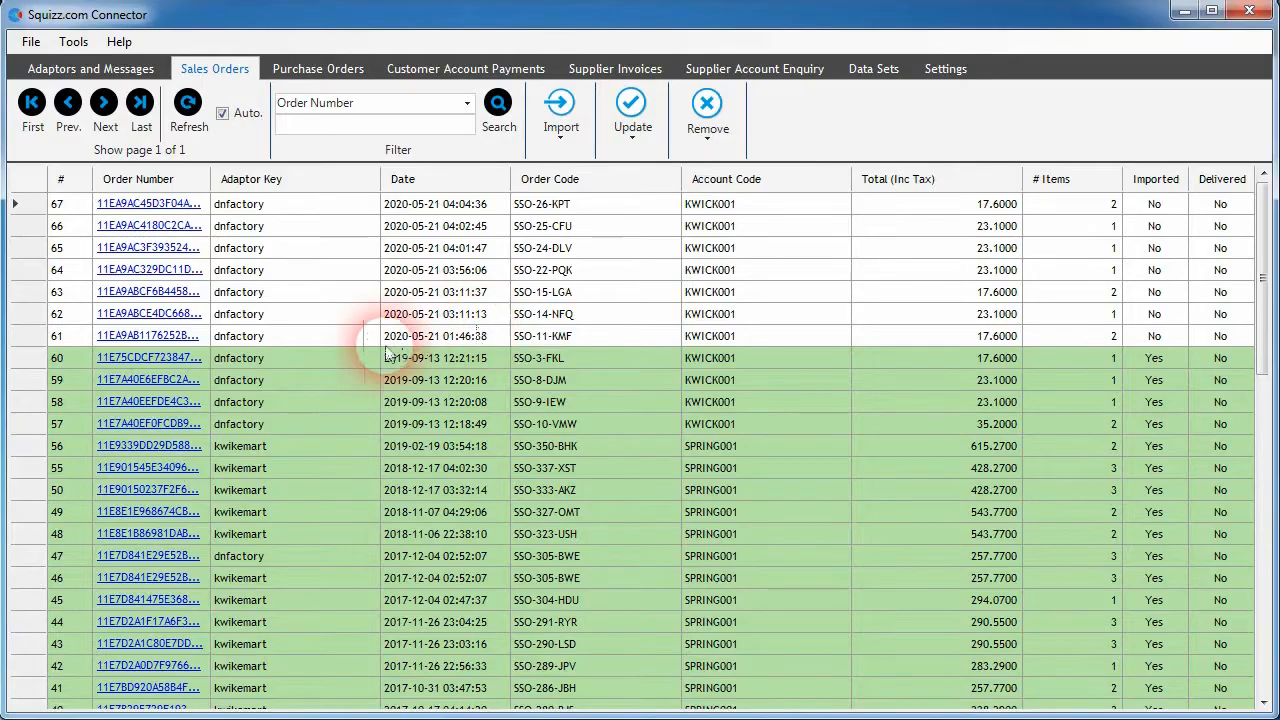
{"action": "left_click", "coordinate": [346, 337]}
{"action": "left_click", "coordinate": [408, 314]}
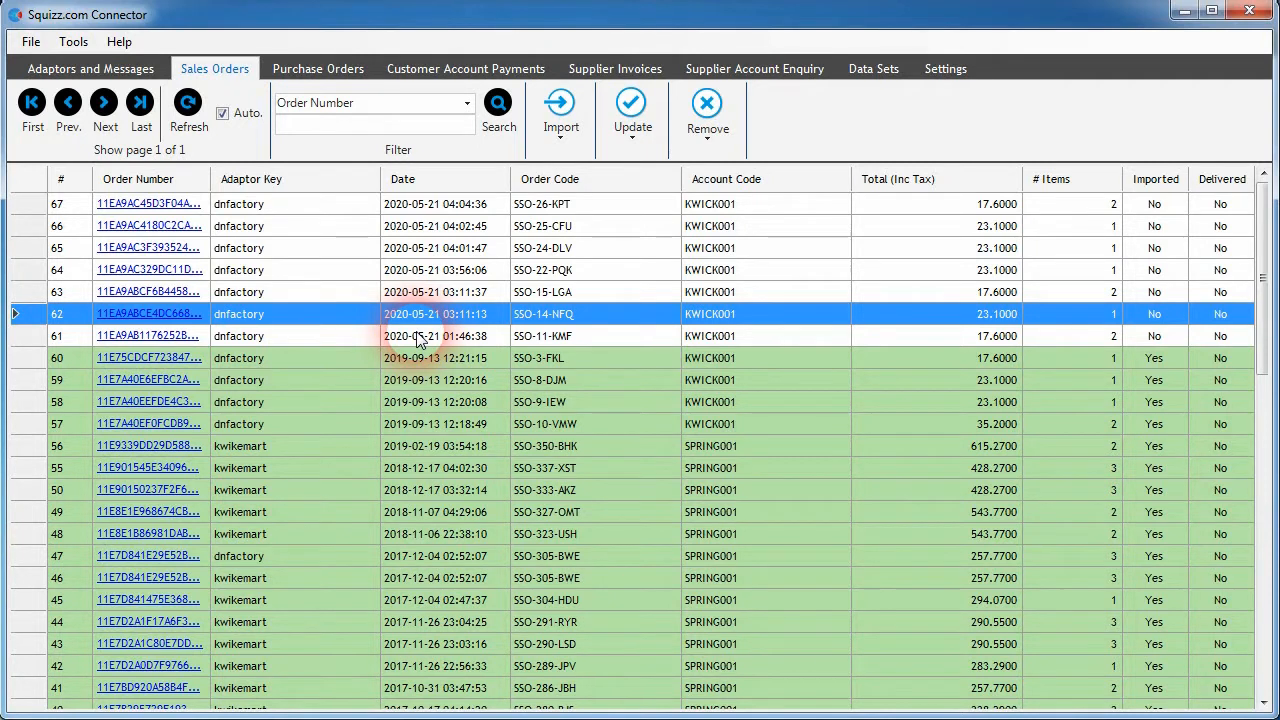
{"action": "left_click", "coordinate": [424, 338]}
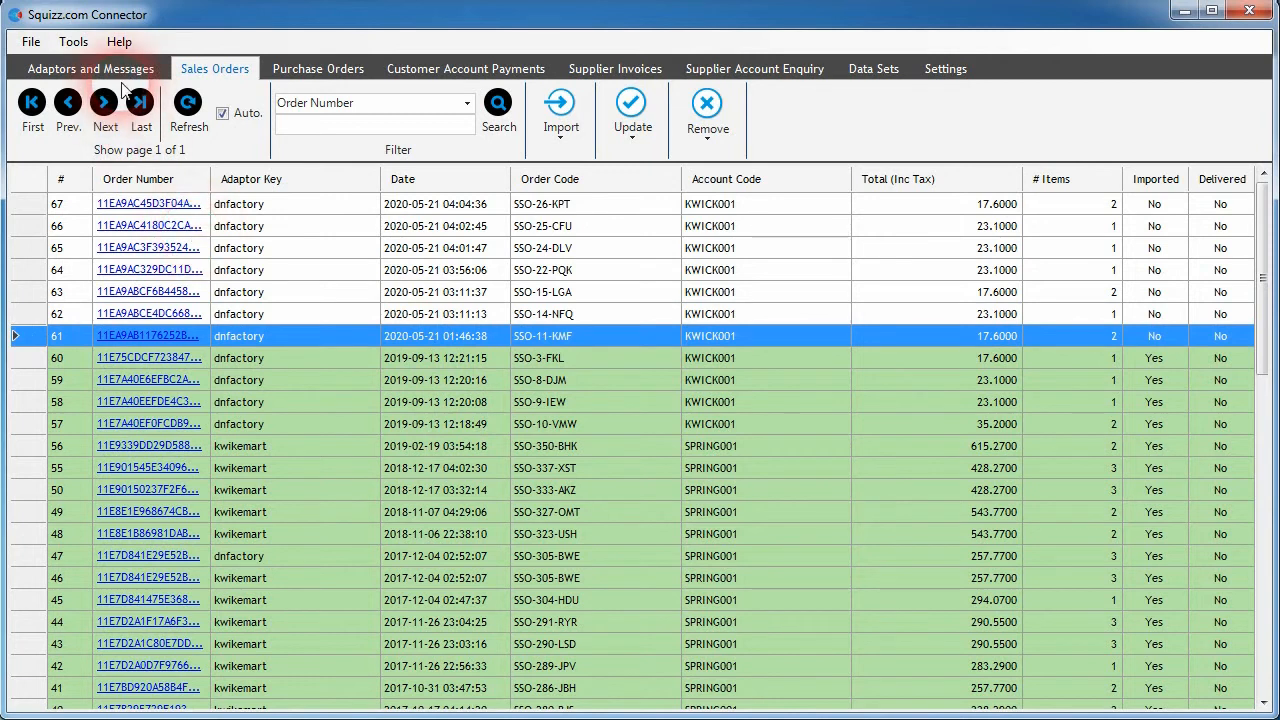
{"action": "left_click_drag", "start_coordinate": [427, 352], "coordinate": [442, 495]}
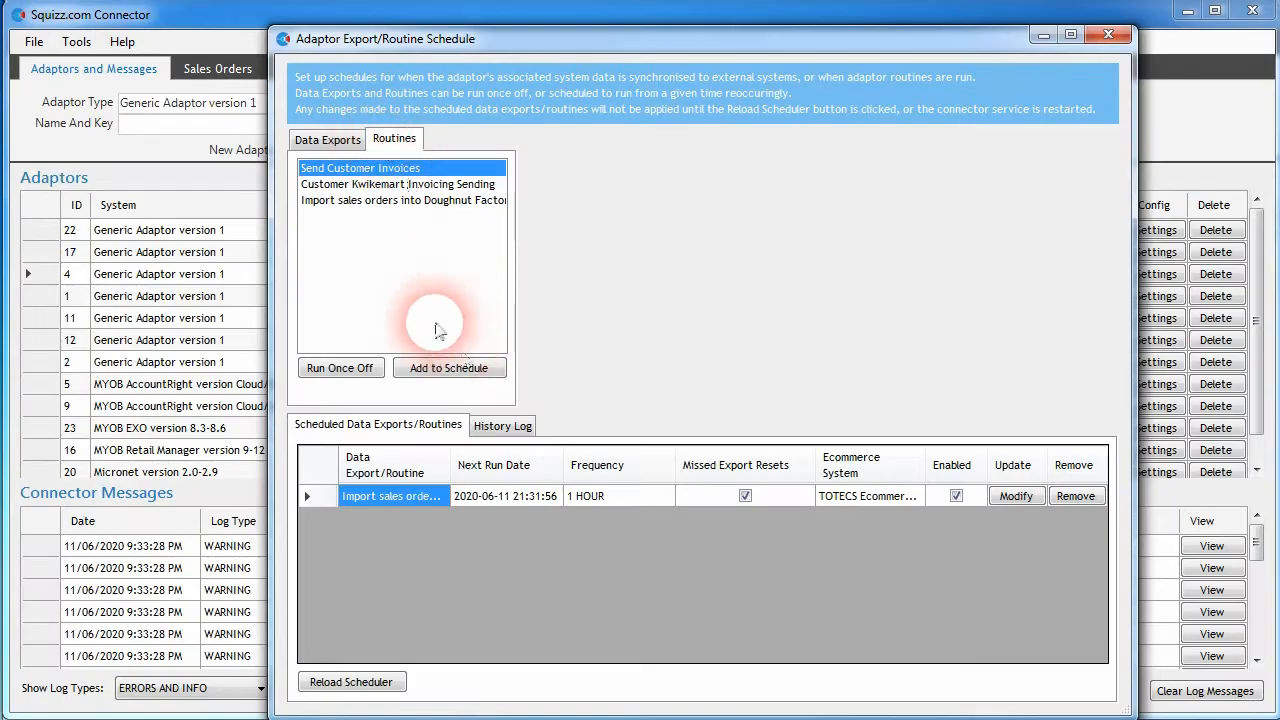
Step: Run the 'Import sales orders into Doughnut Factory' routine once and view the connector log
{"action": "left_click", "coordinate": [385, 200]}
{"action": "left_click", "coordinate": [340, 368]}
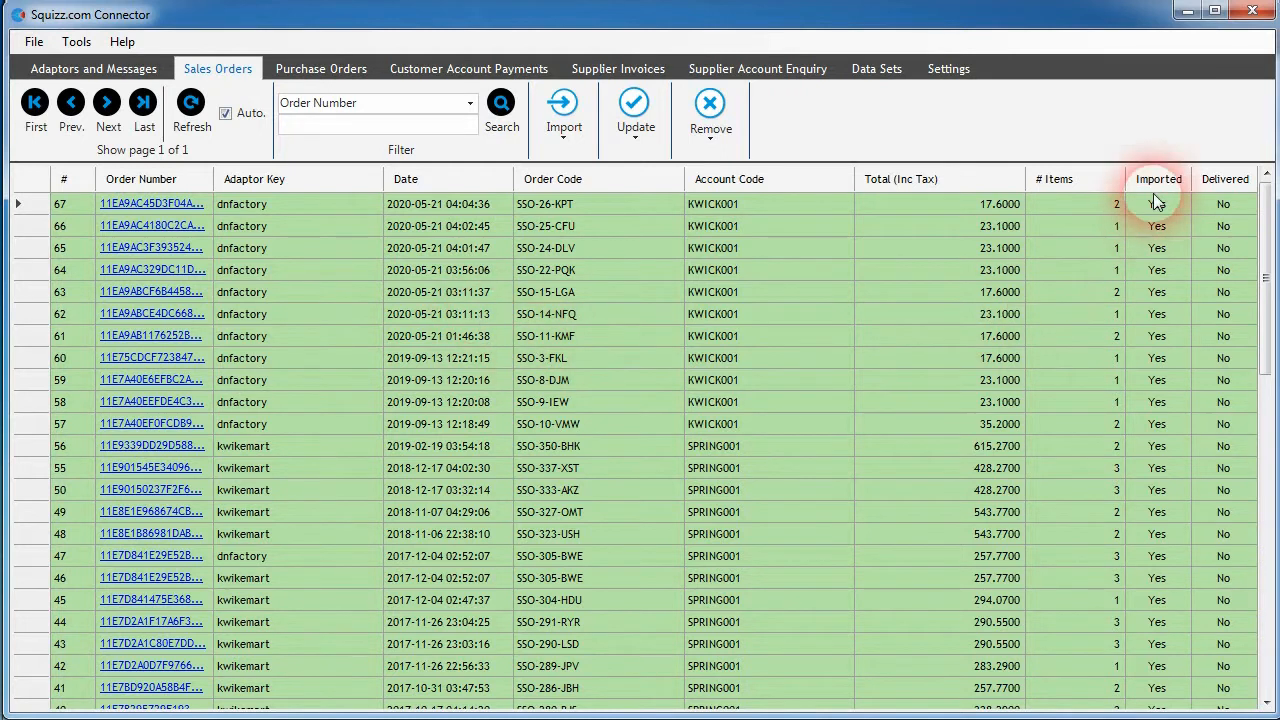
{"action": "left_click", "coordinate": [62, 65]}
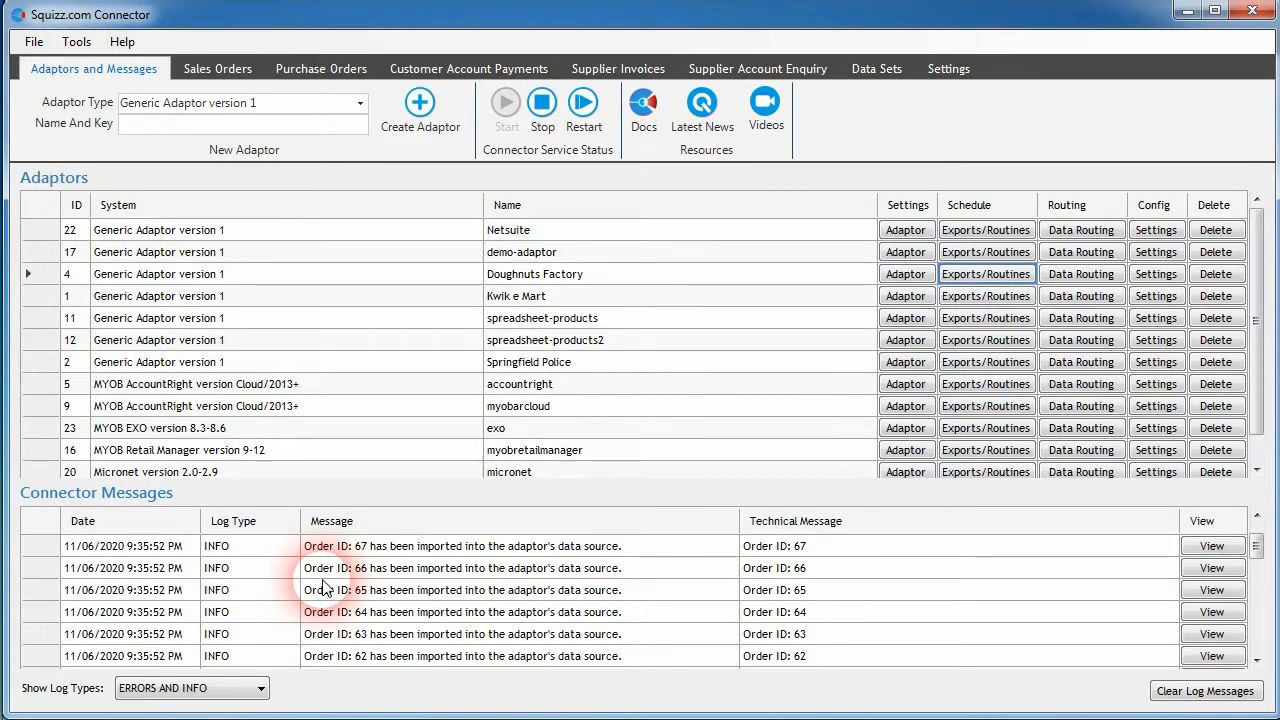
Step: Read the order 64 import message, then review products.csv in the JSON/XML/CSV Query Browser
{"action": "left_click", "coordinate": [430, 606]}
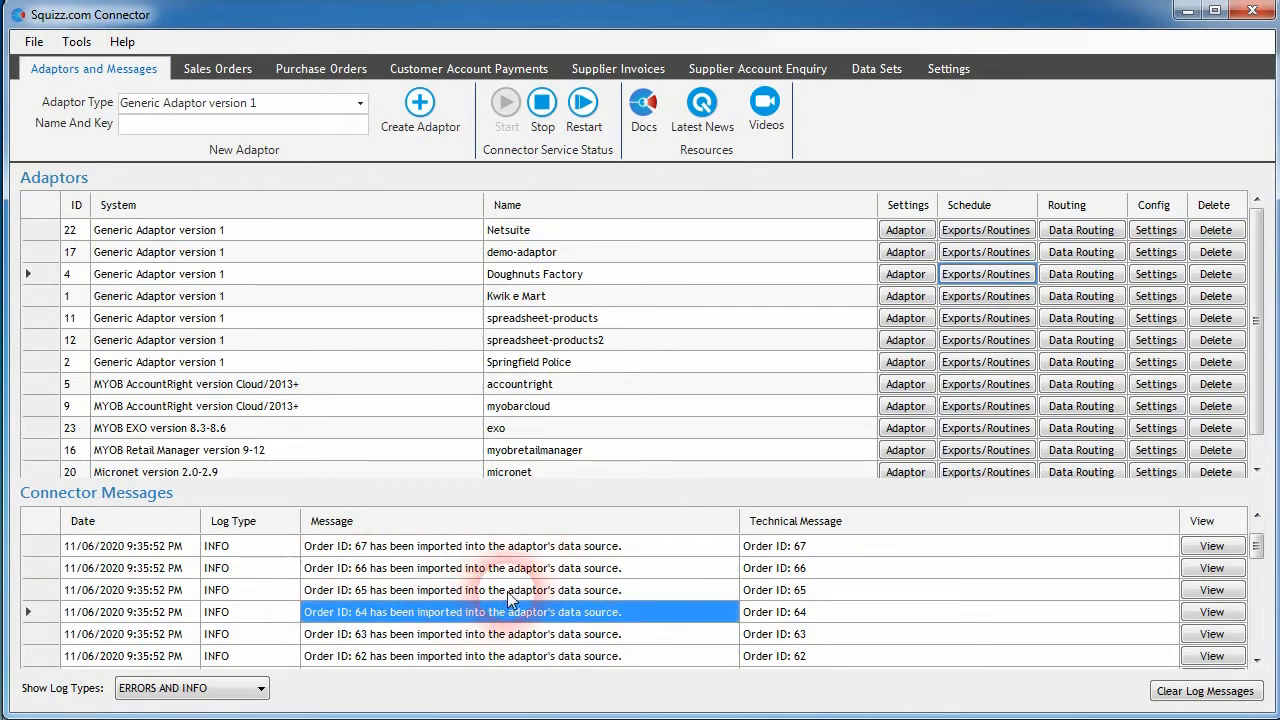
{"action": "left_click", "coordinate": [505, 609]}
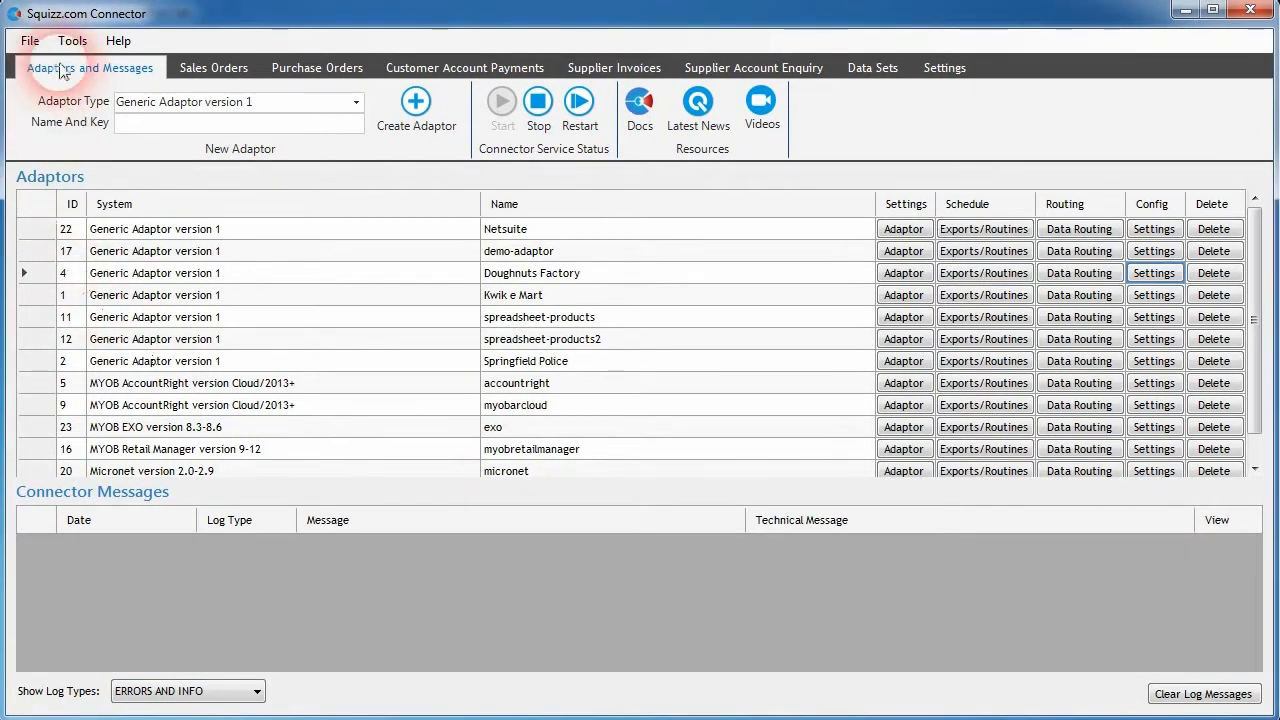
{"action": "left_click", "coordinate": [78, 44]}
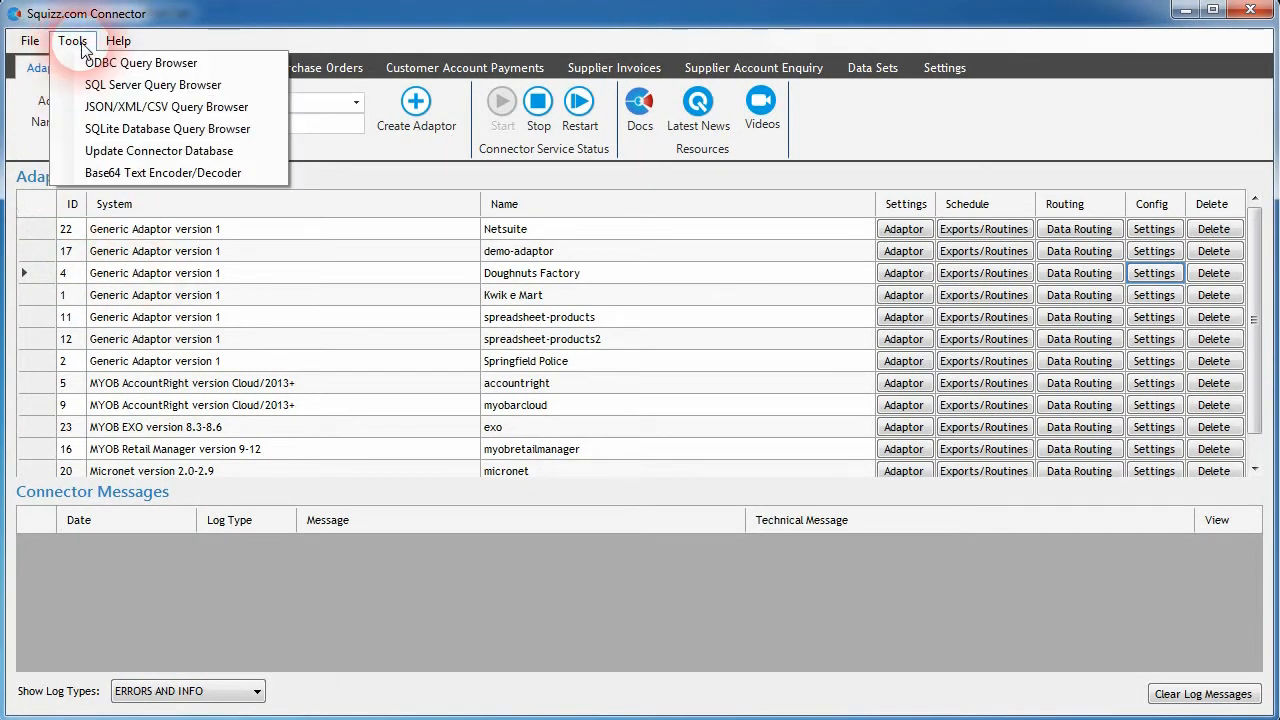
{"action": "left_click", "coordinate": [121, 111]}
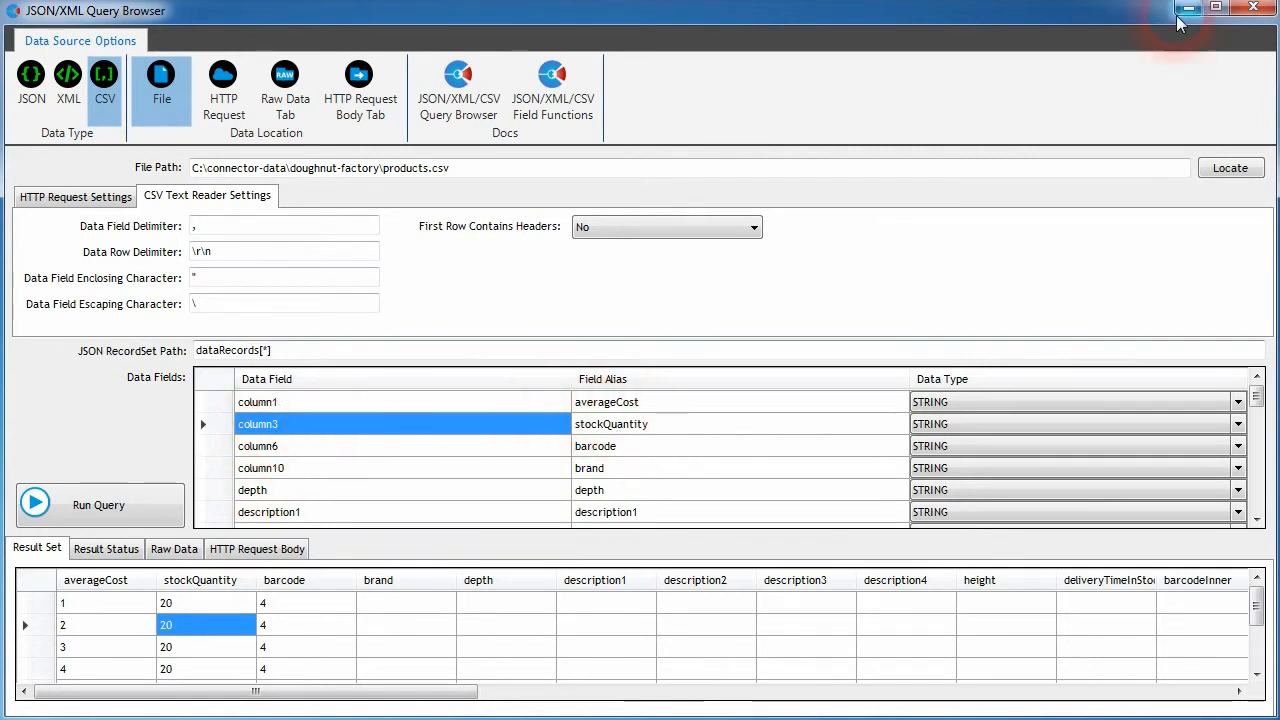
{"action": "left_click", "coordinate": [1254, 9]}
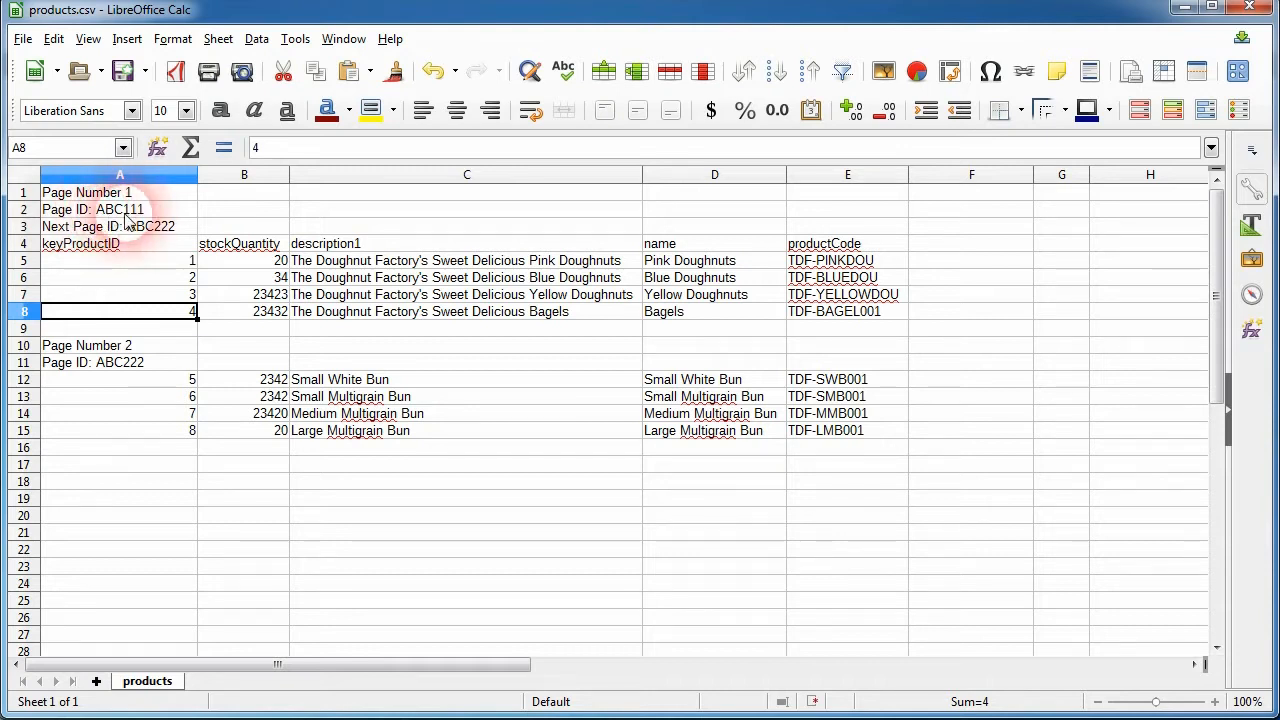
{"action": "left_click", "coordinate": [130, 346]}
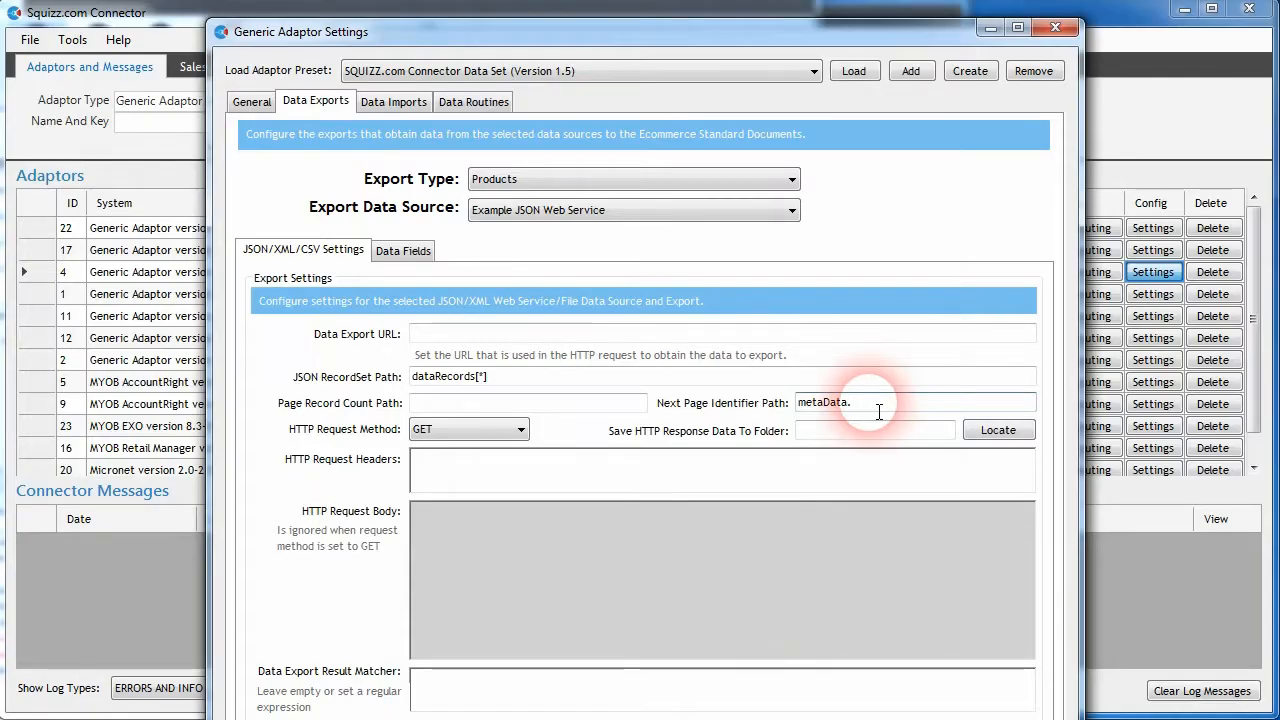
Step: Paste metaData.next-page-identifier into the Products export's Next Page Identifier Path
{"action": "type", "text": "next-page-identifier"}
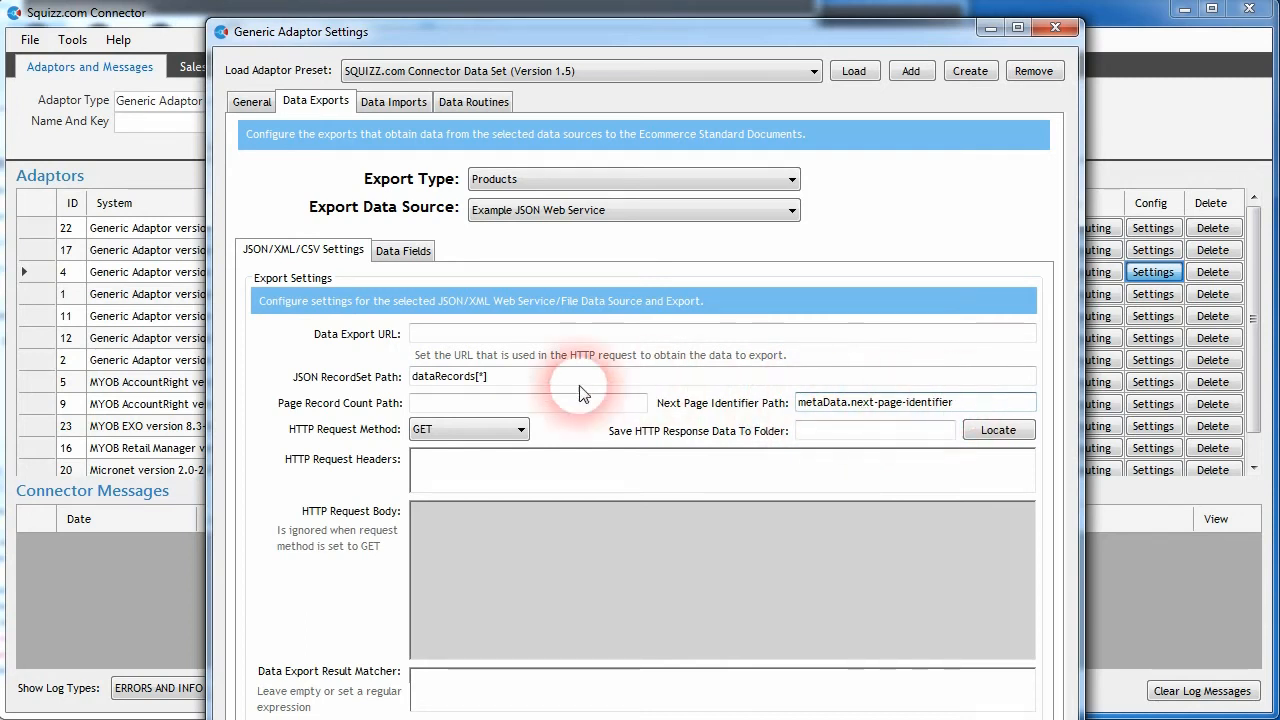
{"action": "left_click", "coordinate": [466, 336]}
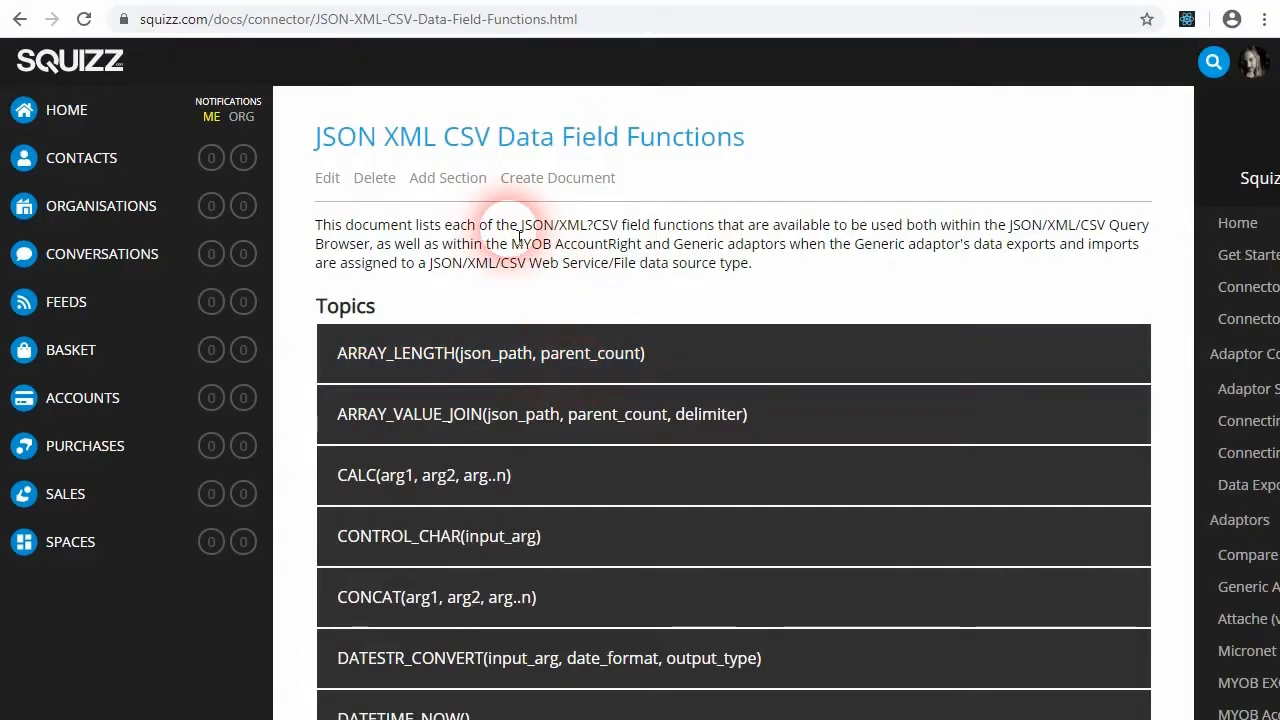
Step: Check the TEXT_CASE documentation and run the query, widening column7 to show uppercase descriptions
{"action": "scroll", "coordinate": [473, 222], "scroll_direction": "down", "scroll_amount": 3}
{"action": "scroll", "coordinate": [475, 221], "scroll_direction": "down", "scroll_amount": 5}
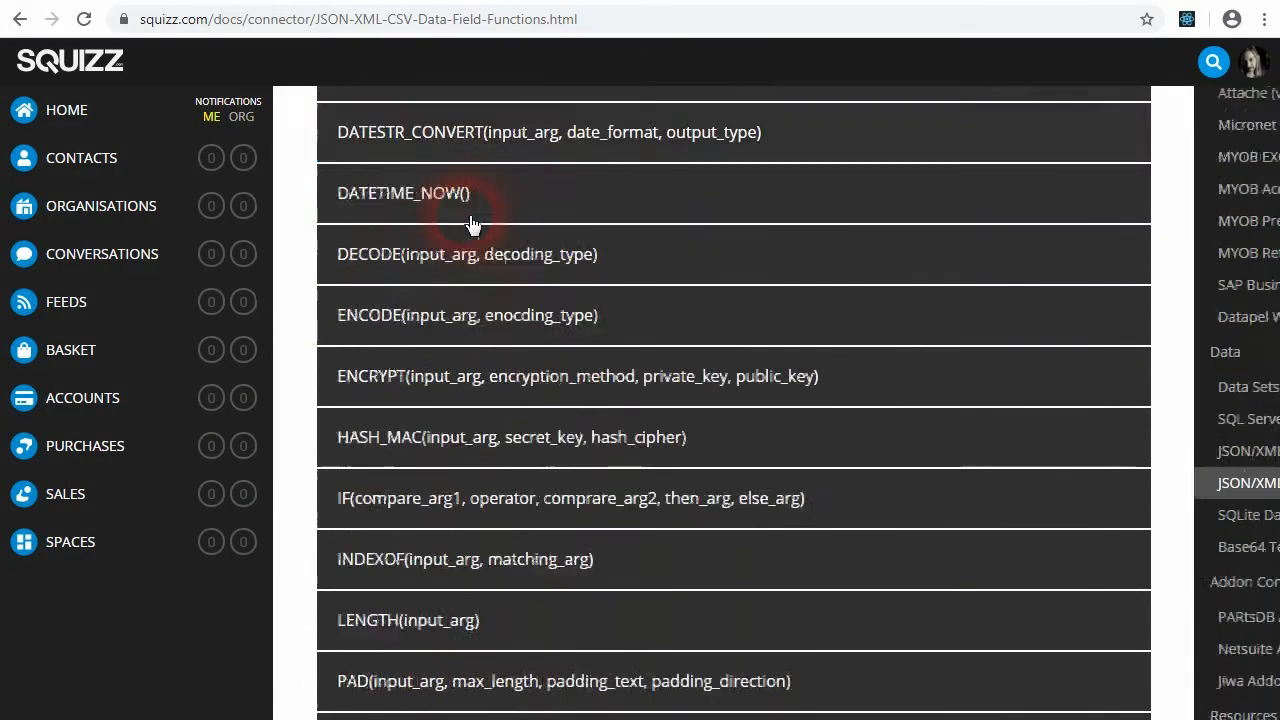
{"action": "left_click", "coordinate": [476, 222]}
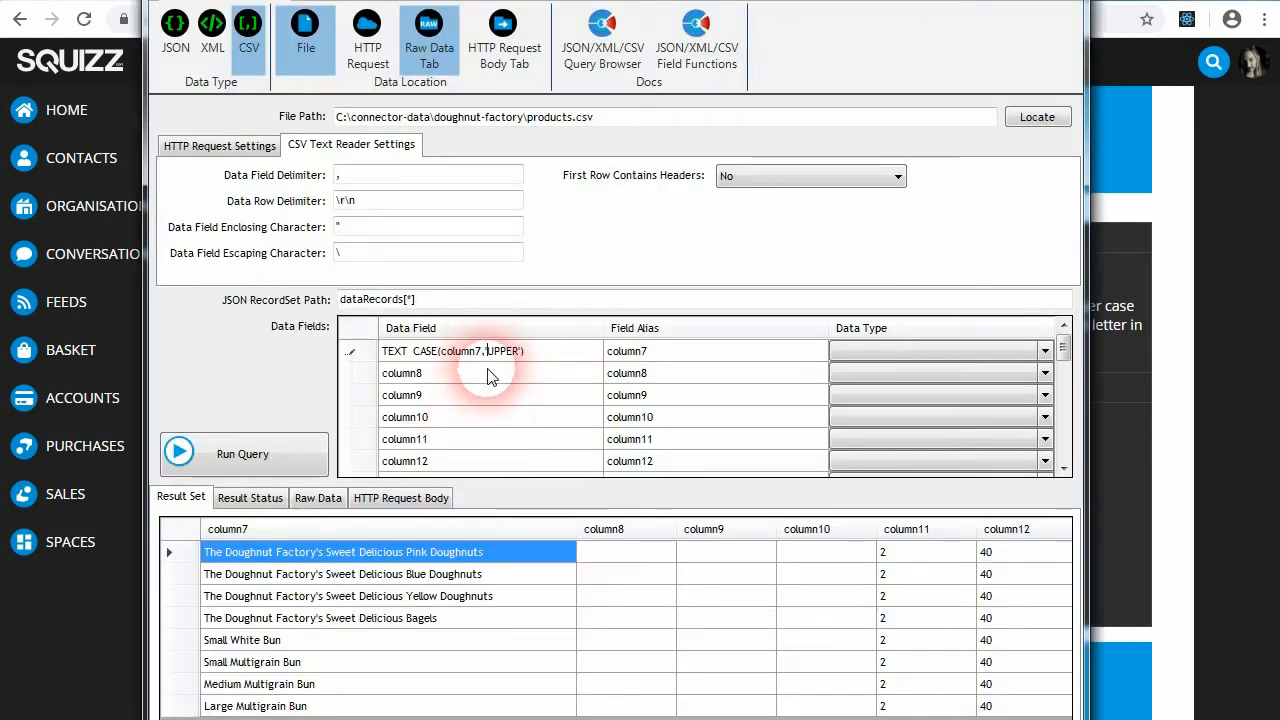
{"action": "left_click", "coordinate": [486, 374]}
{"action": "left_click", "coordinate": [251, 451]}
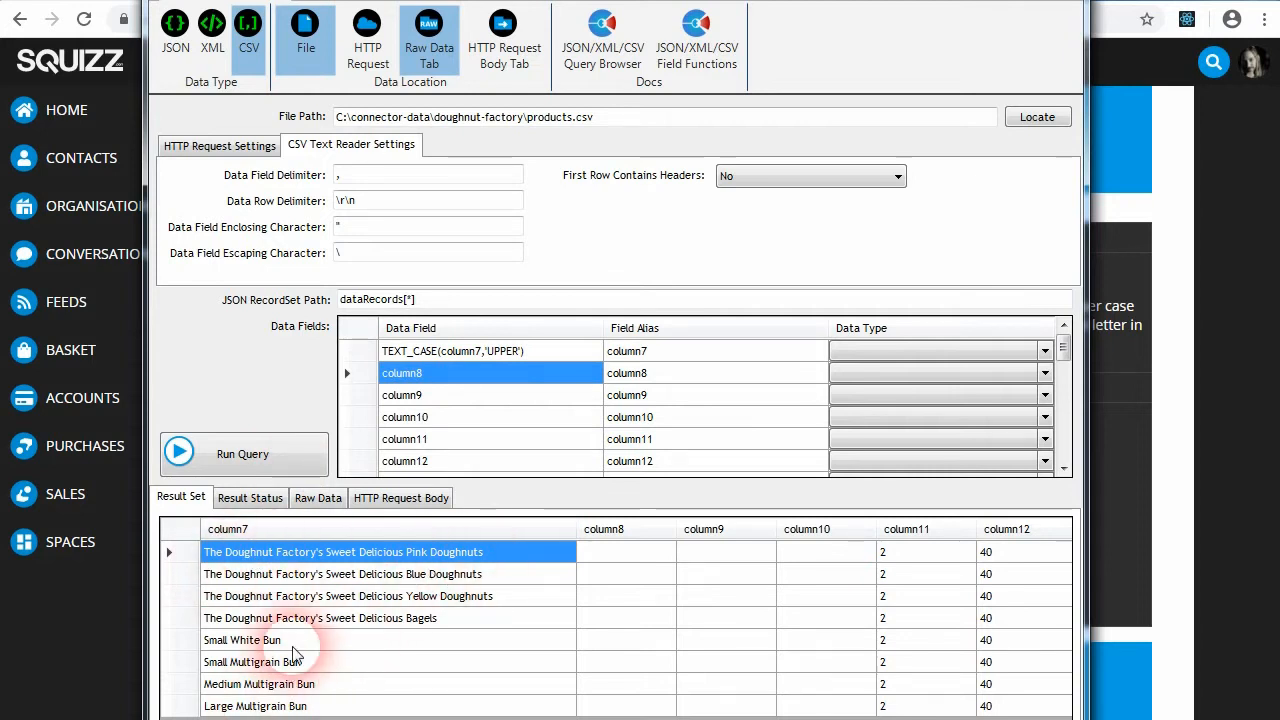
{"action": "left_click", "coordinate": [289, 460]}
{"action": "left_click", "coordinate": [271, 460]}
{"action": "left_click_drag", "start_coordinate": [300, 530], "coordinate": [559, 536]}
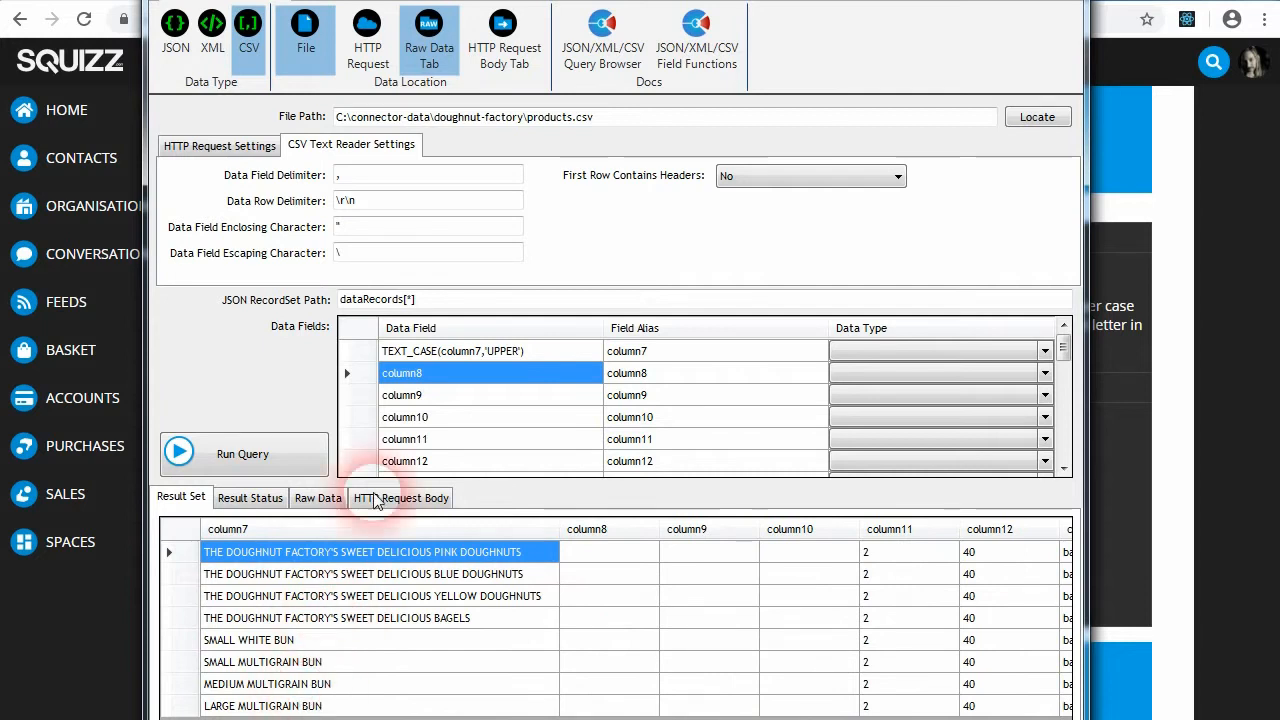
Step: Change column7's TEXT_CASE argument from UPPER to LOWER and rerun the query
{"action": "double_click", "coordinate": [508, 351]}
{"action": "type", "text": "LOW"}
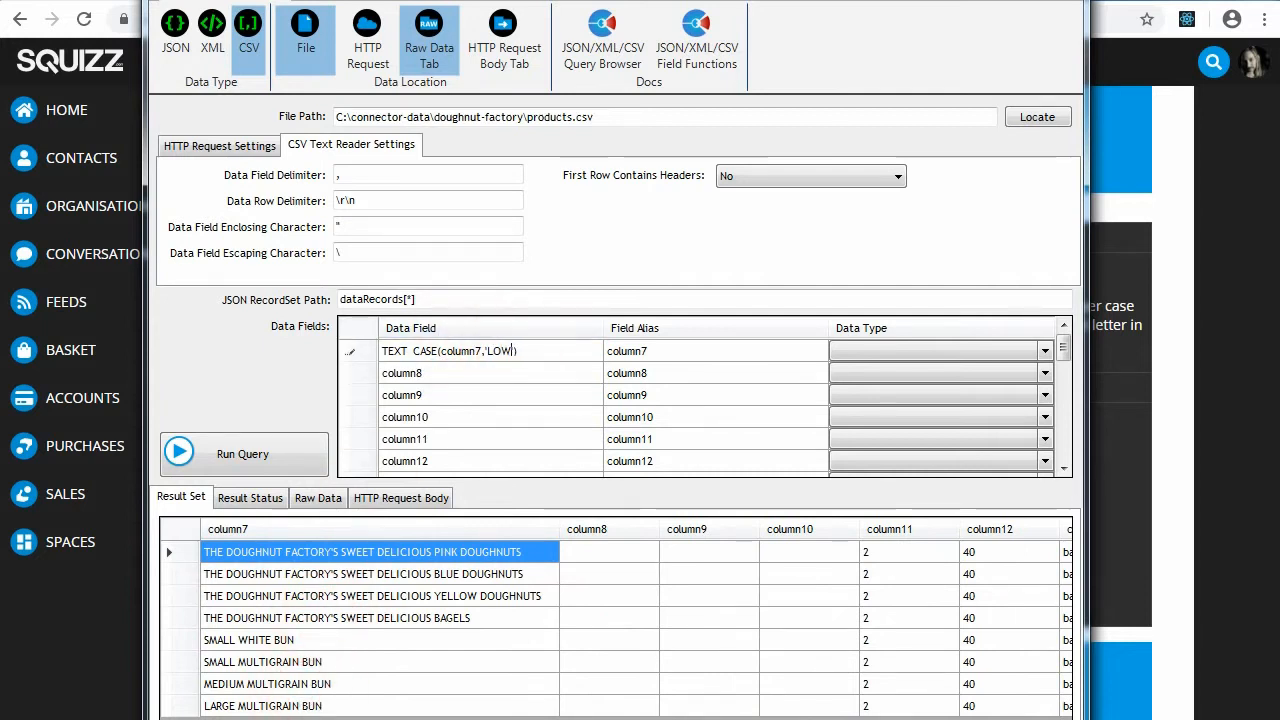
{"action": "left_click", "coordinate": [440, 398]}
{"action": "left_click", "coordinate": [268, 462]}
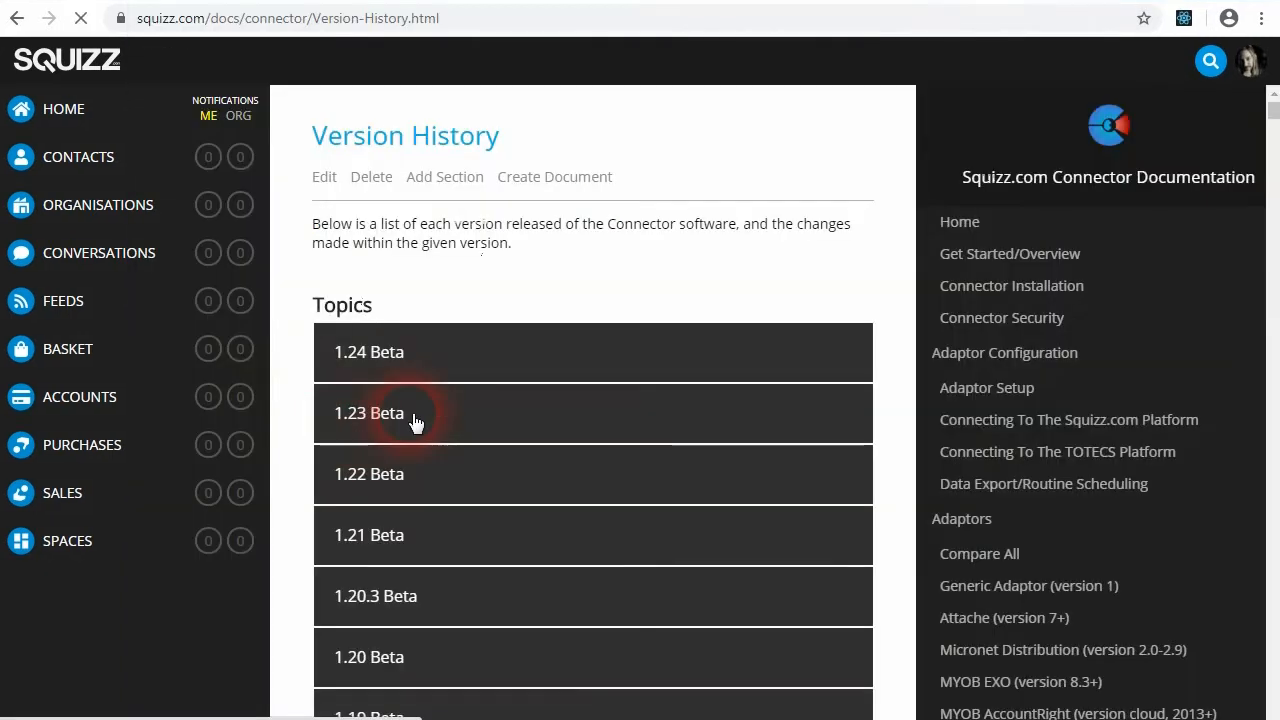
Step: Open the 1.23 Beta release notes and scroll through its features, improvements and bug fixes
{"action": "left_click", "coordinate": [414, 420]}
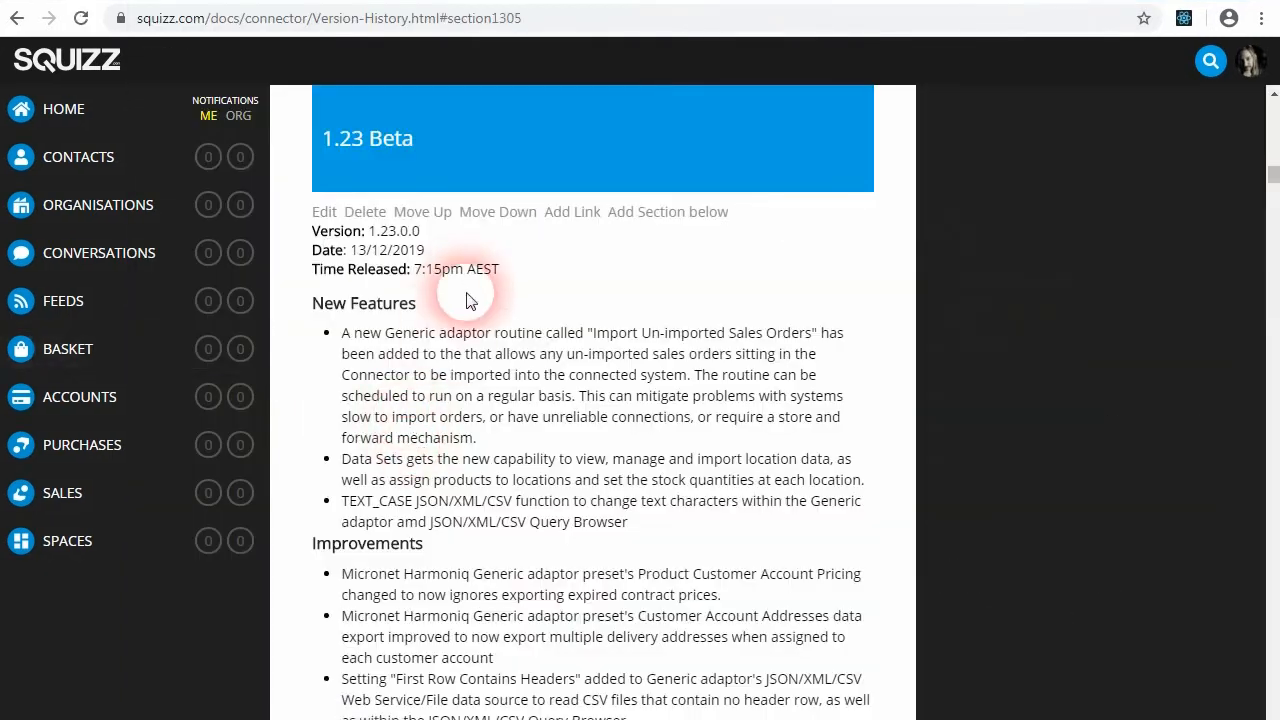
{"action": "scroll", "coordinate": [533, 358], "scroll_direction": "down", "scroll_amount": 4}
{"action": "scroll", "coordinate": [533, 358], "scroll_direction": "up", "scroll_amount": 1}
{"action": "scroll", "coordinate": [560, 358], "scroll_direction": "down", "scroll_amount": 4}
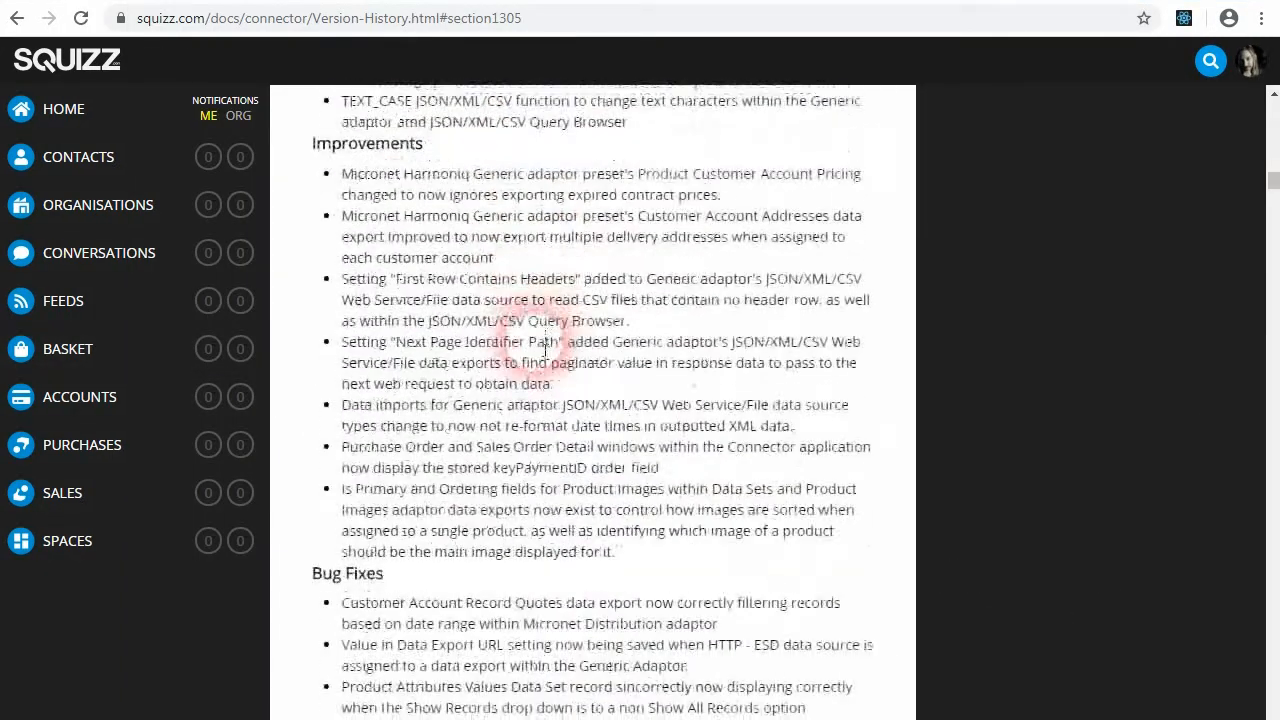
{"action": "scroll", "coordinate": [560, 370], "scroll_direction": "down", "scroll_amount": 2}
{"action": "scroll", "coordinate": [489, 398], "scroll_direction": "up", "scroll_amount": 2}
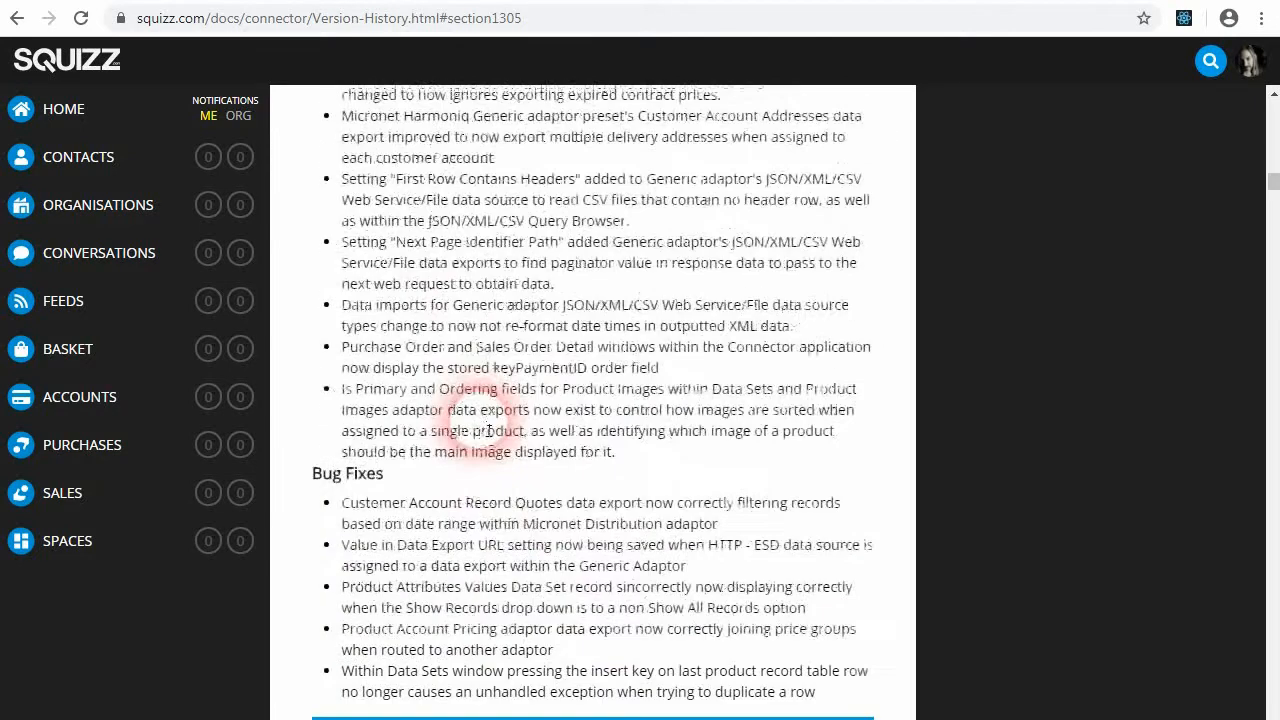
{"action": "scroll", "coordinate": [489, 398], "scroll_direction": "up", "scroll_amount": 6}
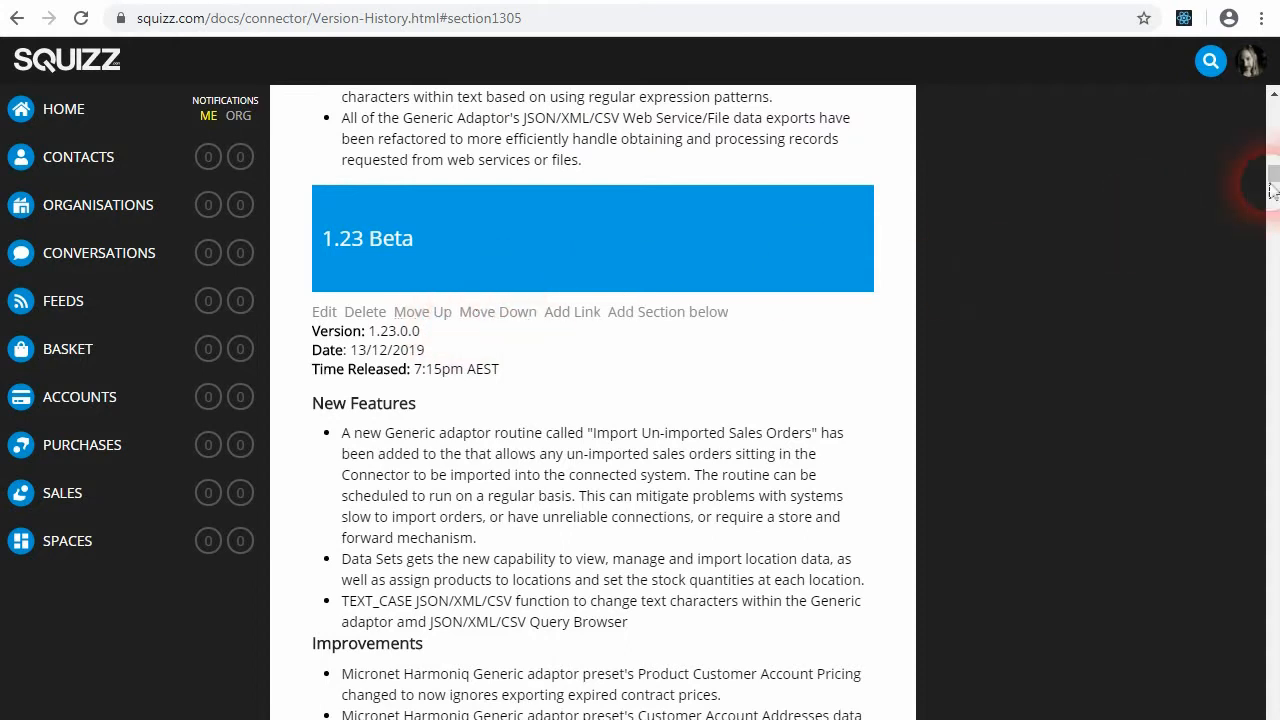
{"action": "scroll", "coordinate": [604, 339], "scroll_direction": "down", "scroll_amount": 1}
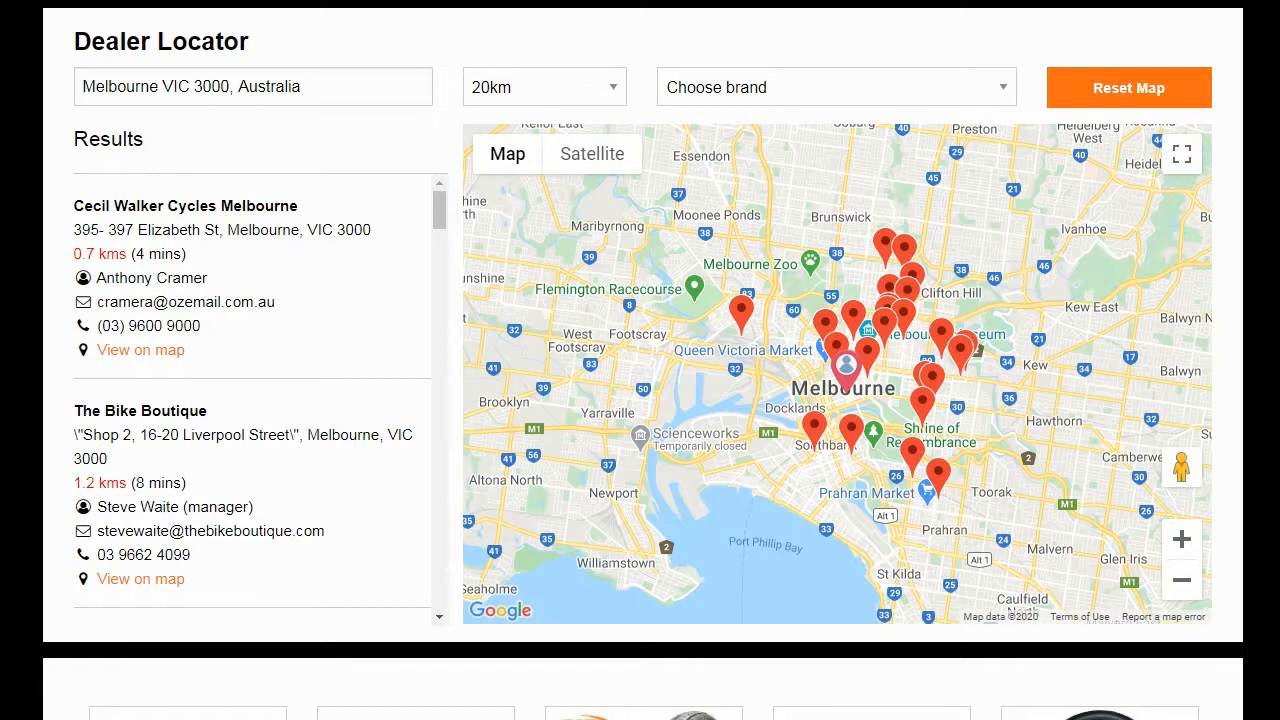
Step: Scroll through the bike dealers listed within 20km of Melbourne VIC 3000
{"action": "left_click_drag", "start_coordinate": [439, 220], "coordinate": [457, 134]}
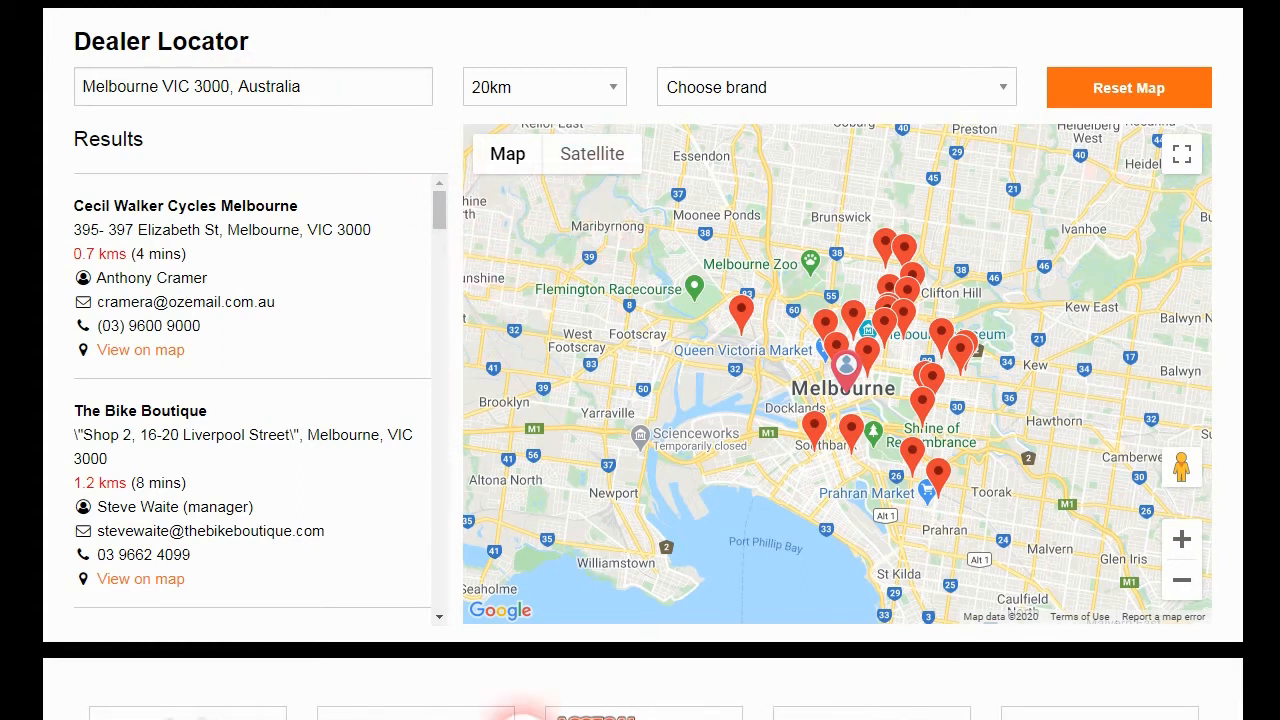
{"action": "mouse_move", "coordinate": [443, 209]}
{"action": "left_mouse_down"}
{"action": "mouse_move", "coordinate": [440, 383]}
{"action": "mouse_move", "coordinate": [438, 205]}
{"action": "left_mouse_up"}
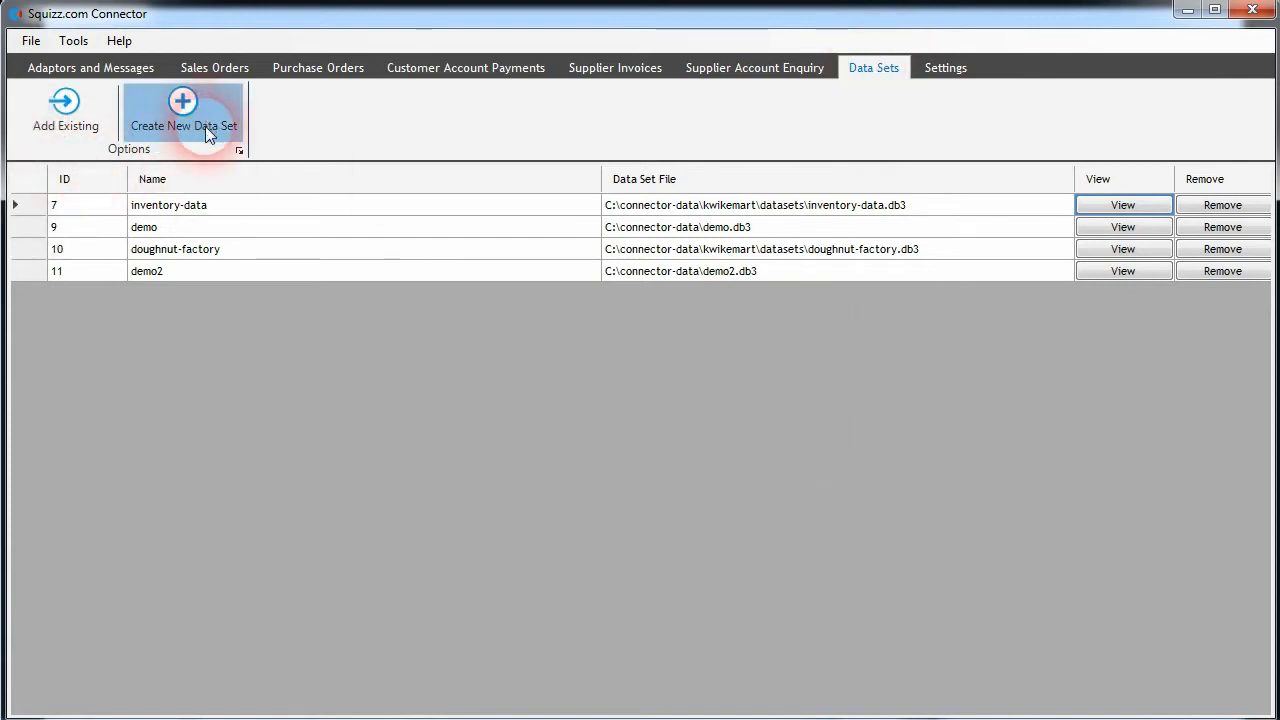
Step: Accept the upgrade prompt for inventory-data, upgrade it to 1.7.0.0, then view its 44 products
{"action": "left_click", "coordinate": [1128, 207]}
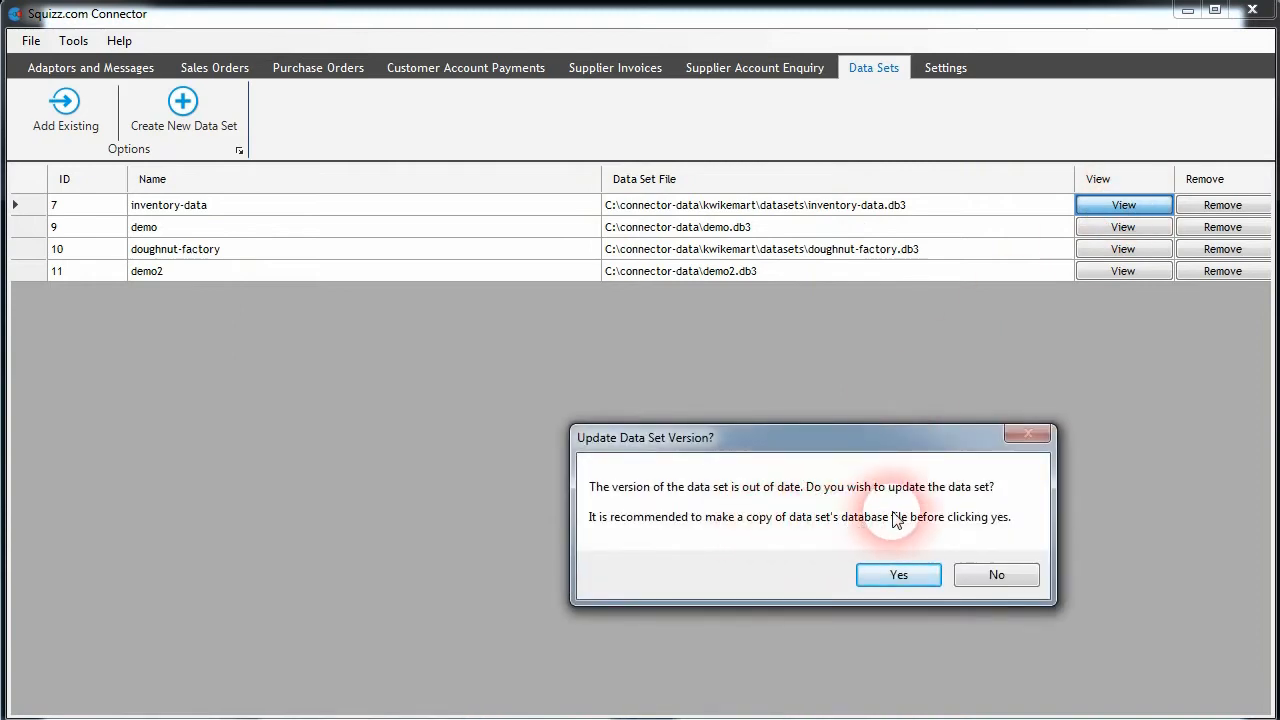
{"action": "left_click", "coordinate": [903, 577]}
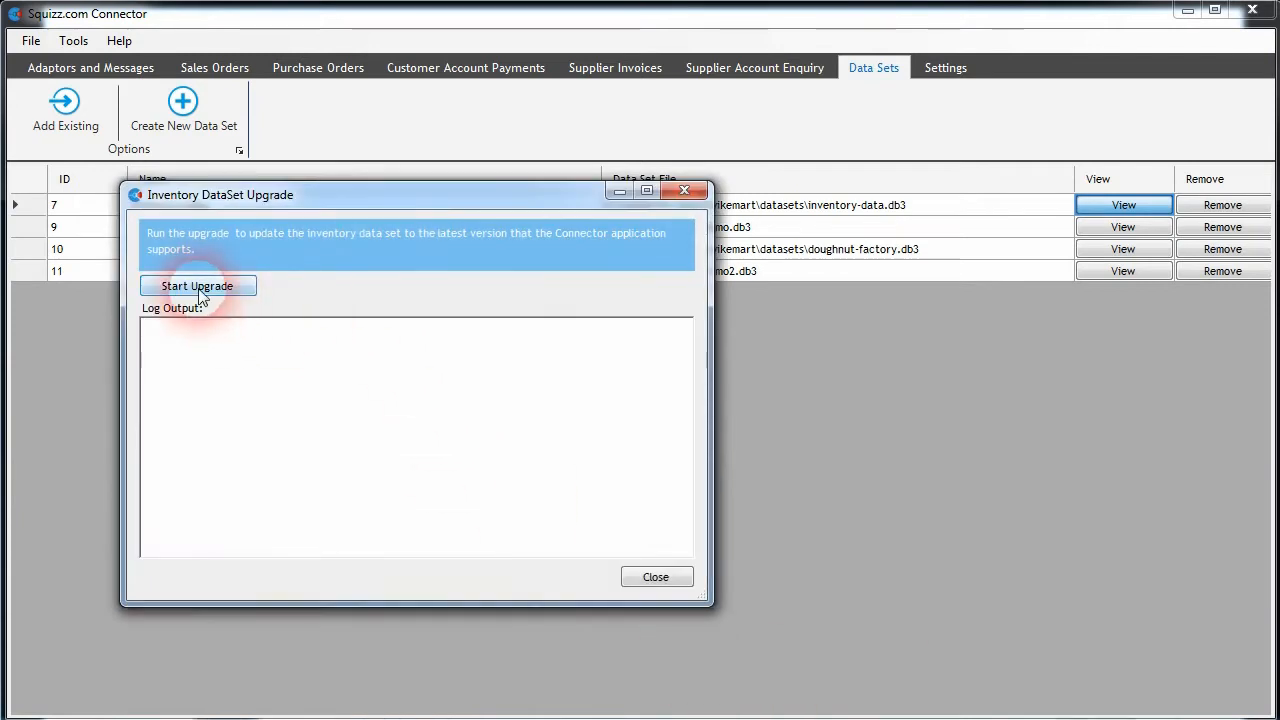
{"action": "left_click", "coordinate": [199, 288]}
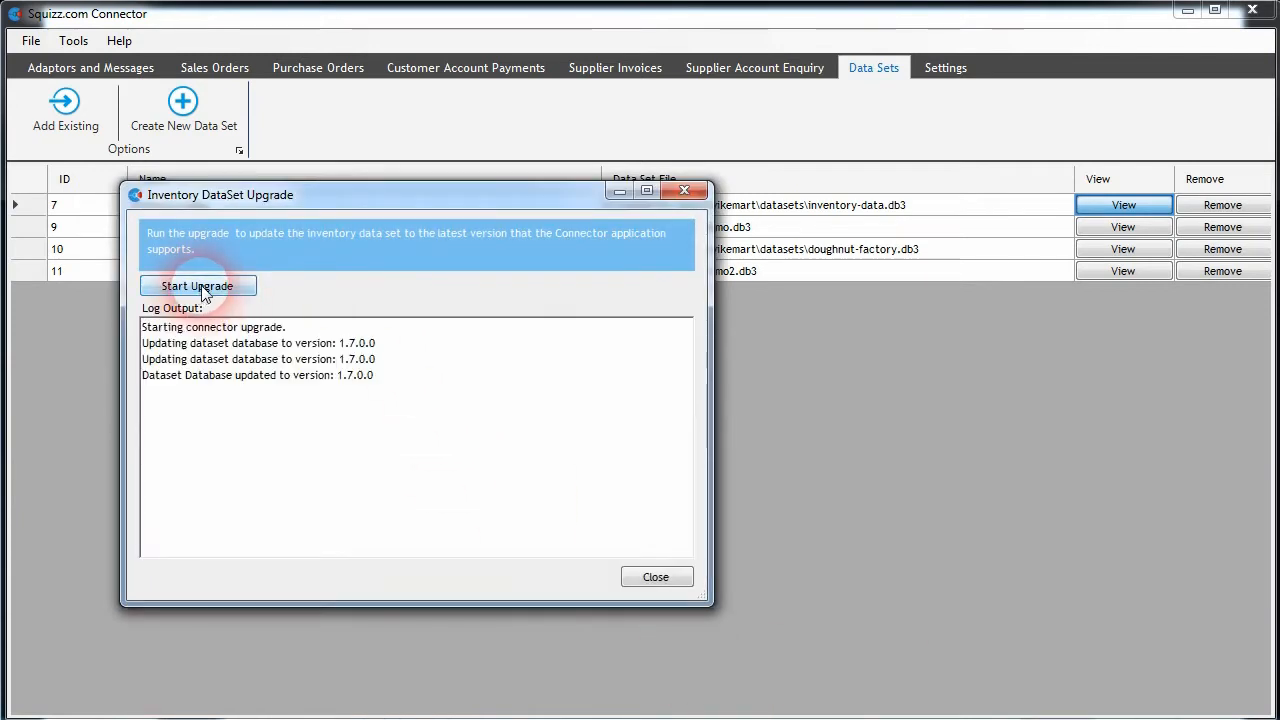
{"action": "left_click", "coordinate": [648, 578]}
{"action": "left_click", "coordinate": [1120, 206]}
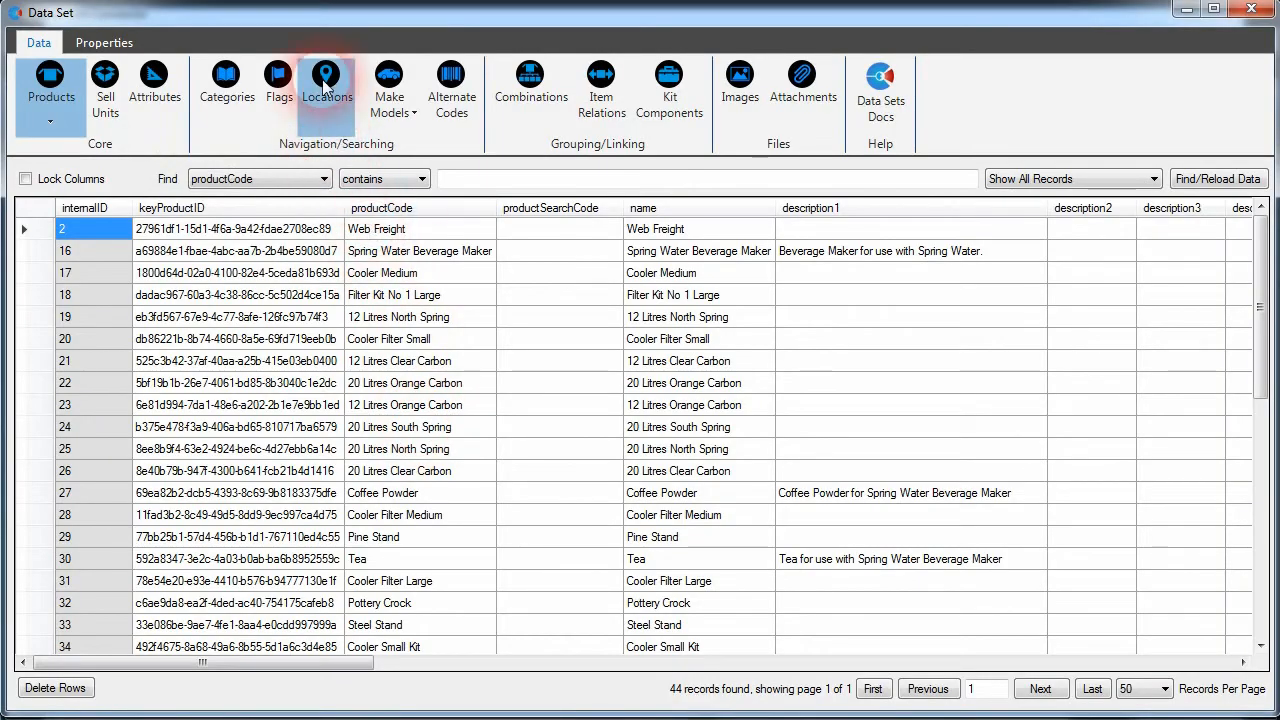
Step: Show the inventory-data set's empty Locations table
{"action": "left_click", "coordinate": [325, 88]}
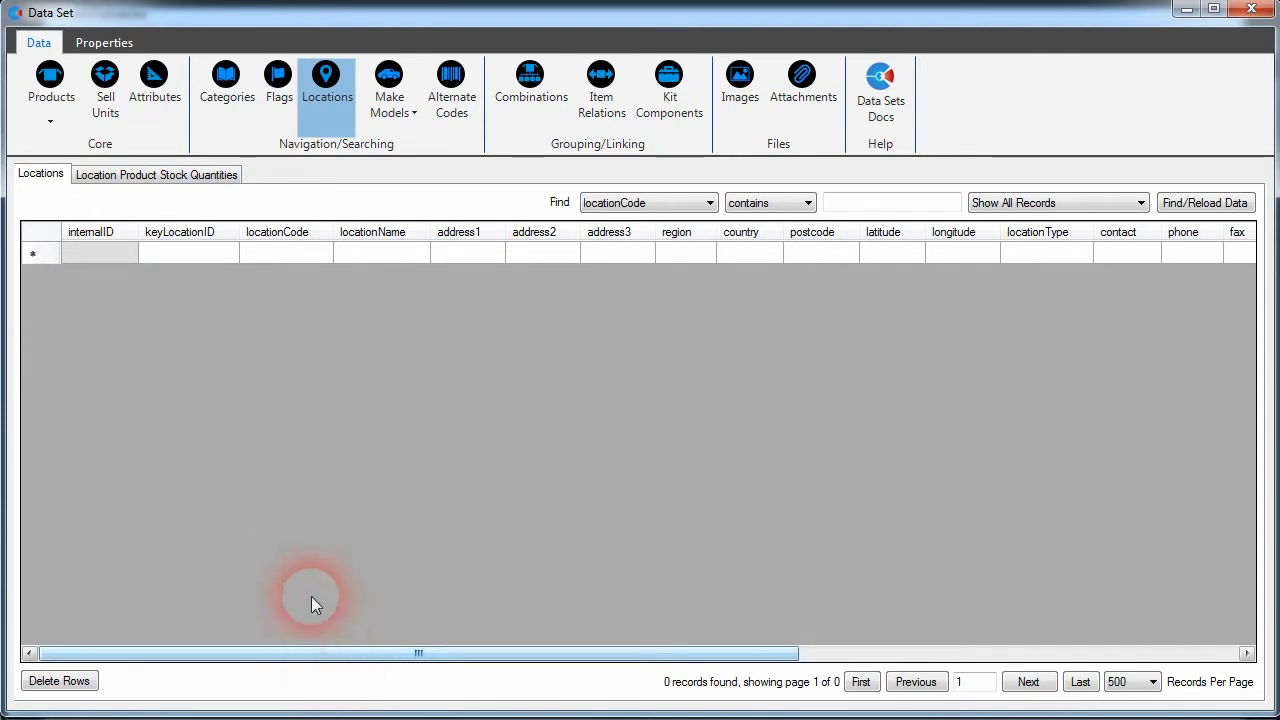
{"action": "left_click", "coordinate": [202, 256]}
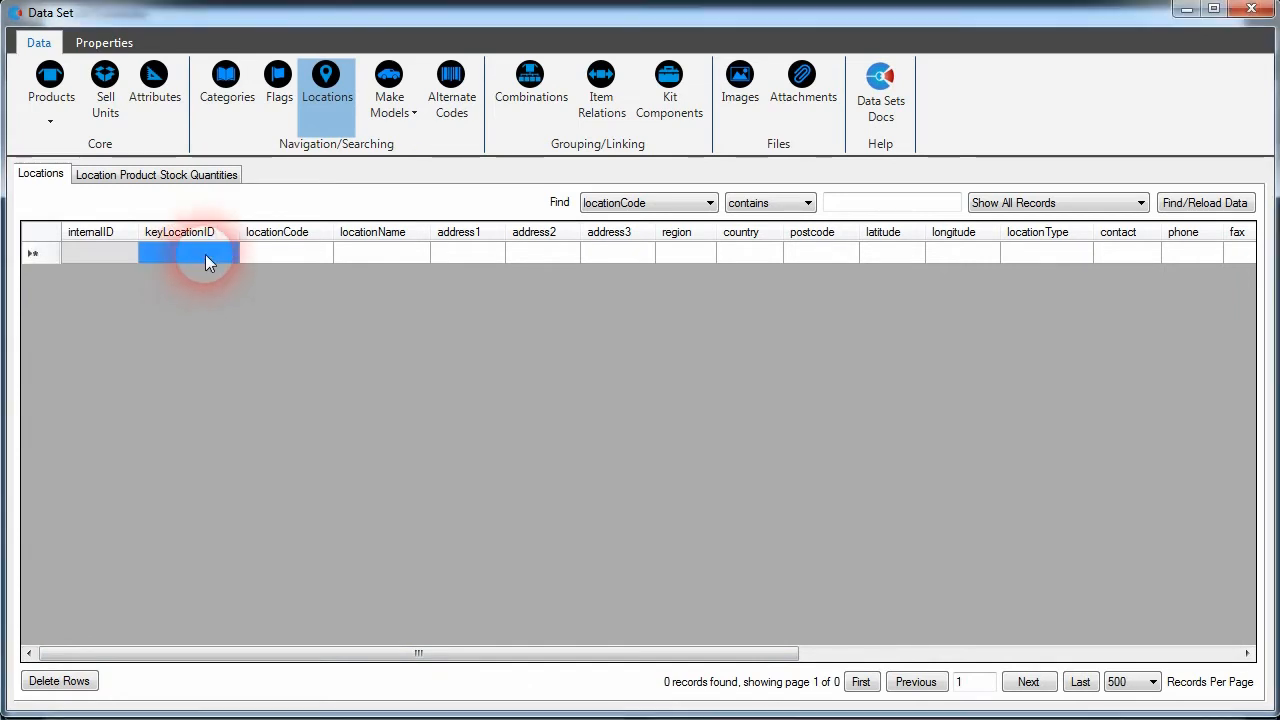
Step: Fill the new Locations row with key 1, code LOC1 and name Melbourne Store
{"action": "type", "text": "1"}
{"action": "left_click", "coordinate": [266, 255]}
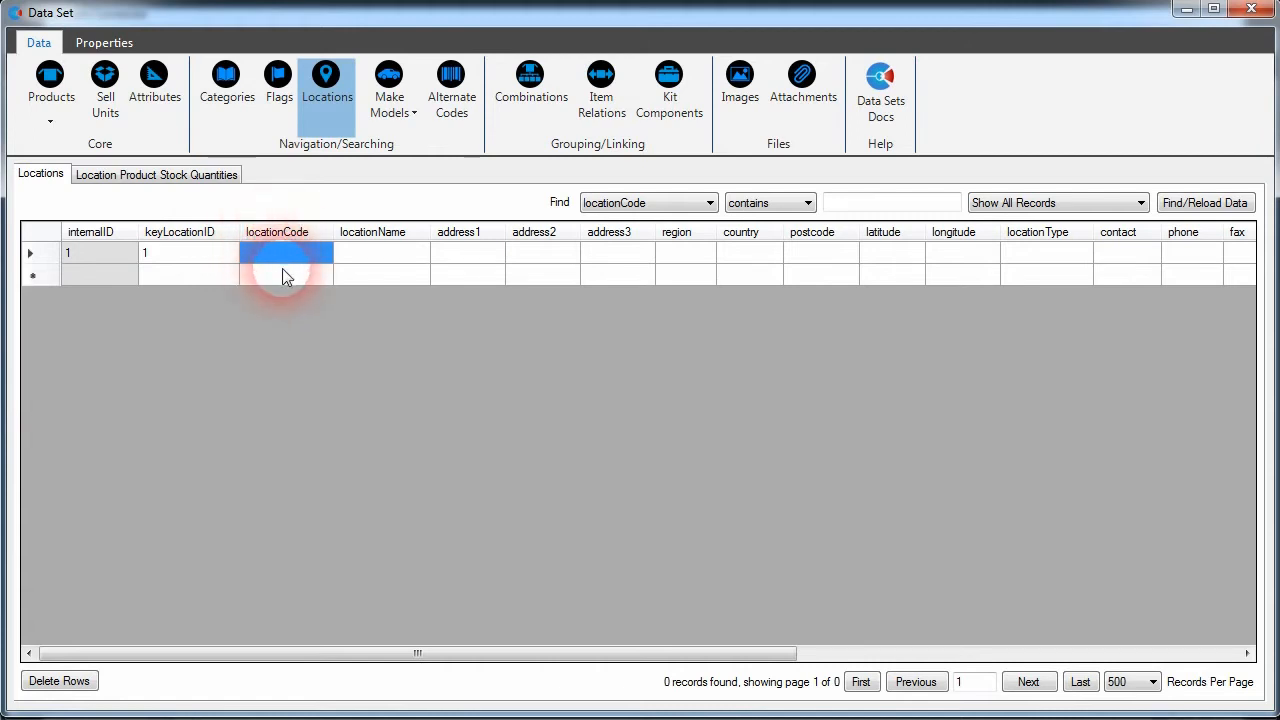
{"action": "type", "text": "LOC"}
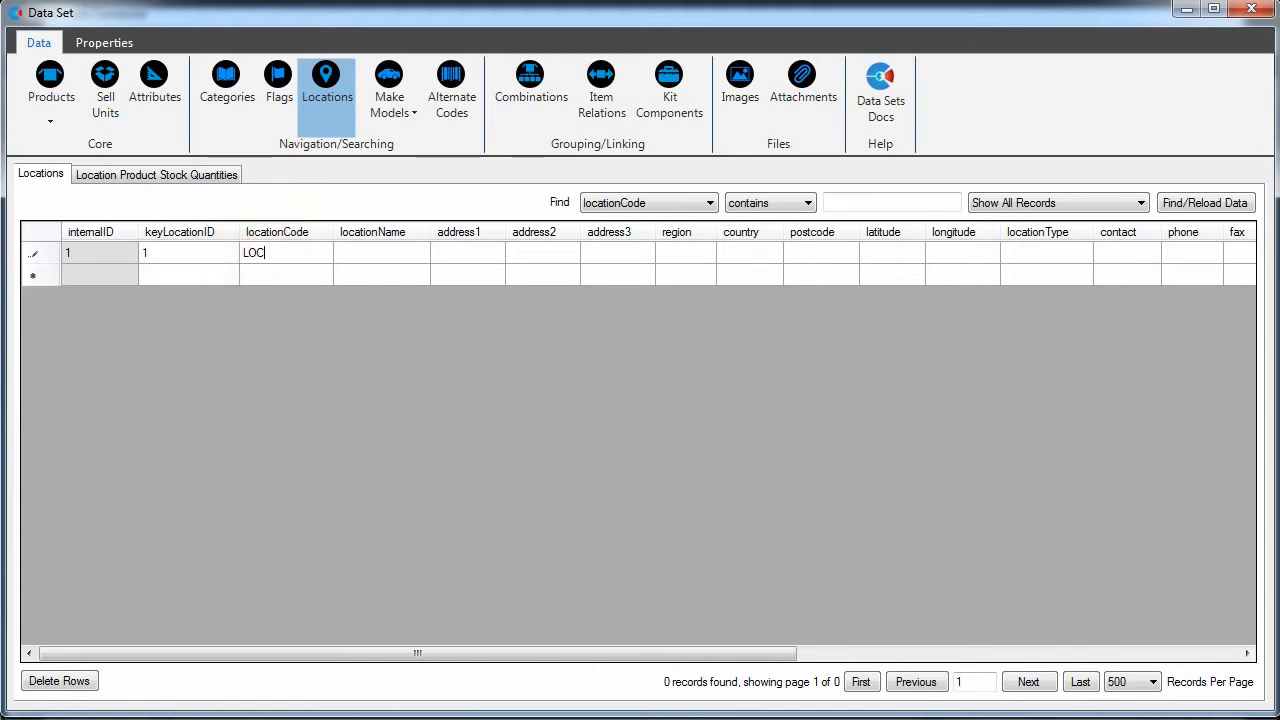
{"action": "type", "text": "1"}
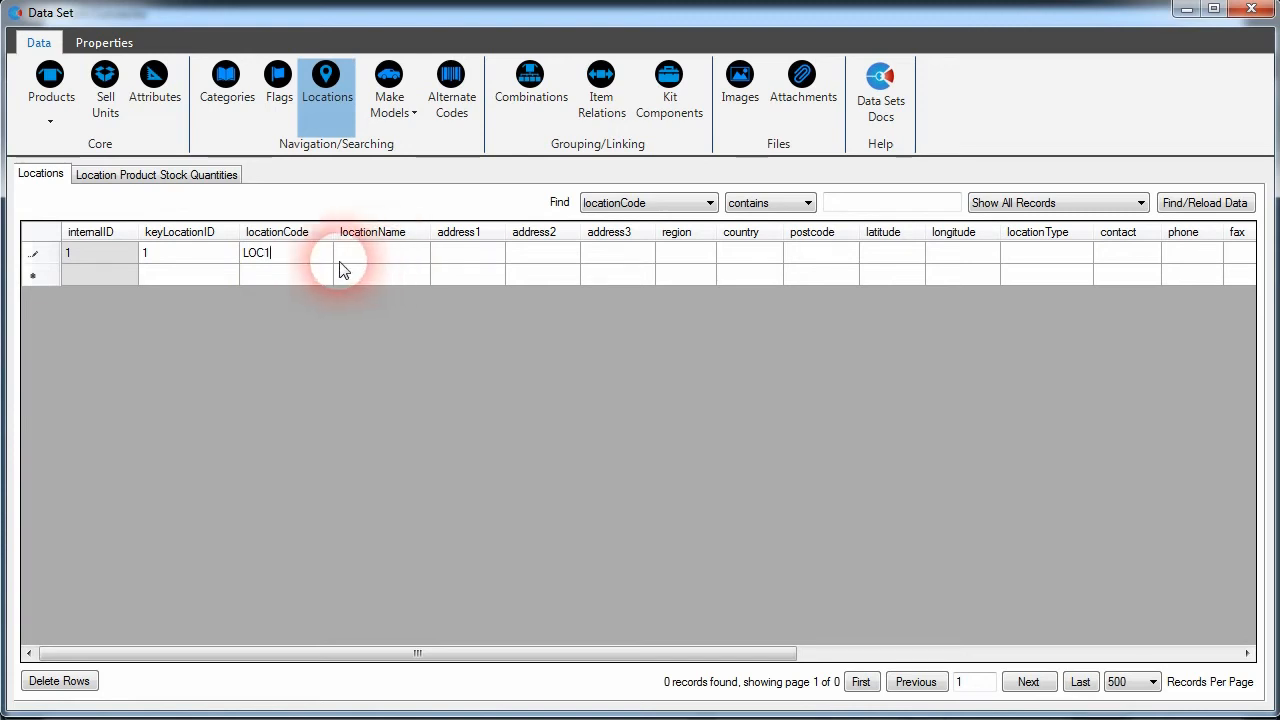
{"action": "left_click", "coordinate": [374, 264]}
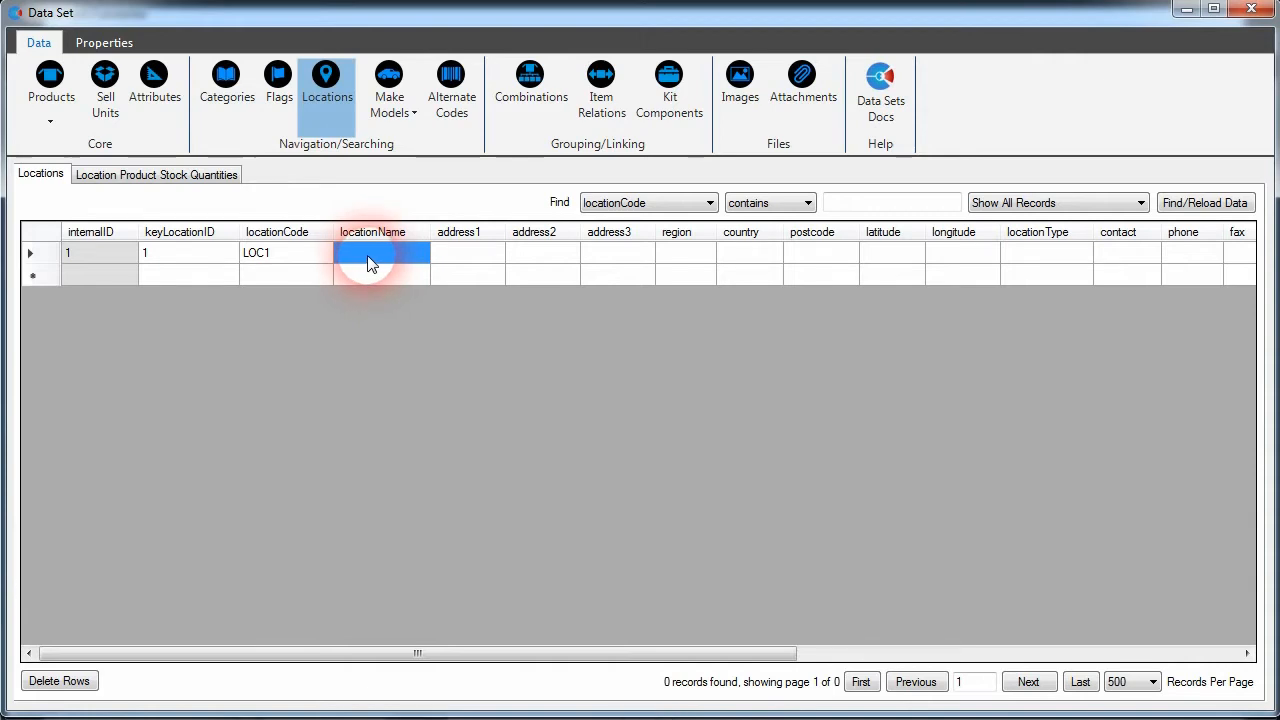
{"action": "left_click", "coordinate": [370, 263]}
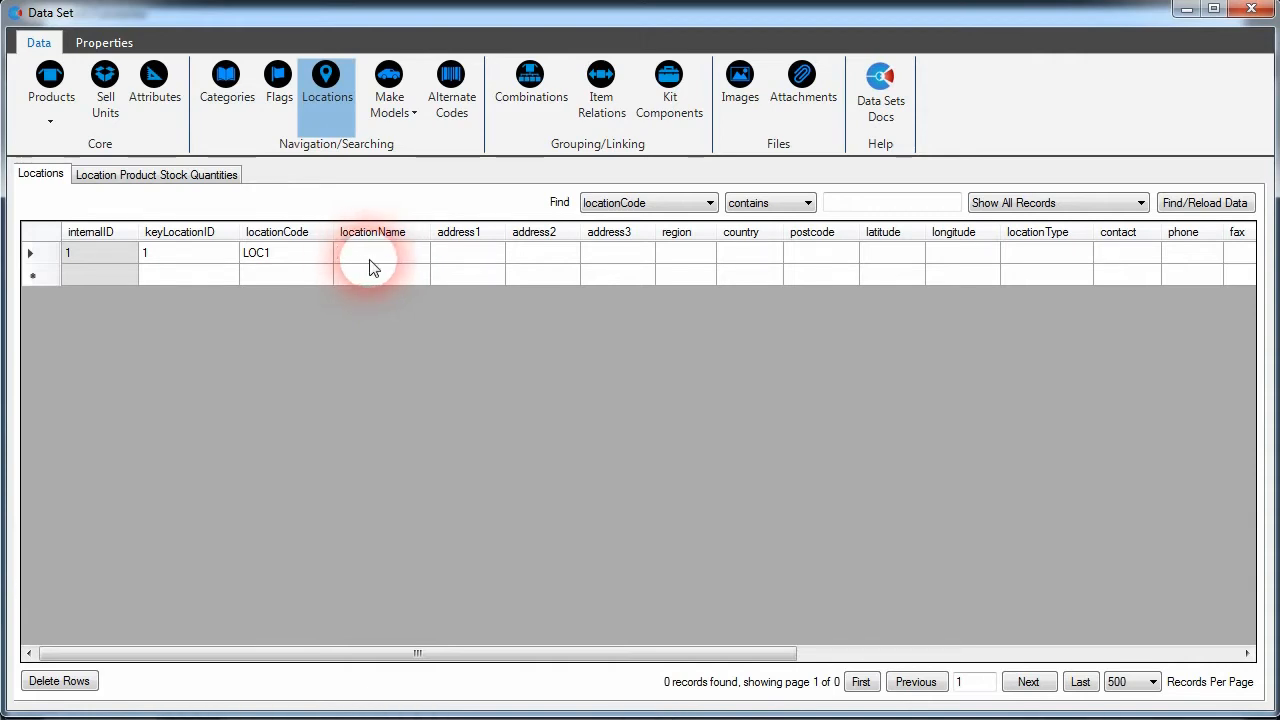
{"action": "type", "text": "Melbourne Store"}
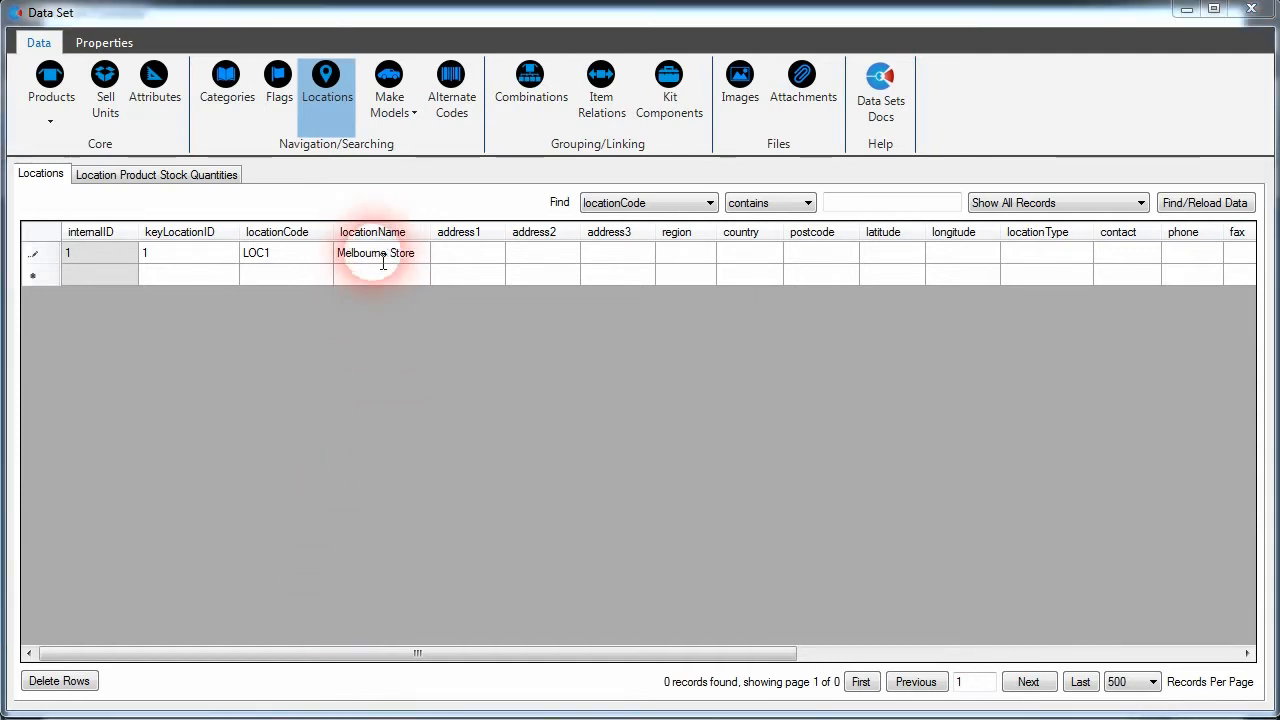
{"action": "left_click", "coordinate": [466, 262]}
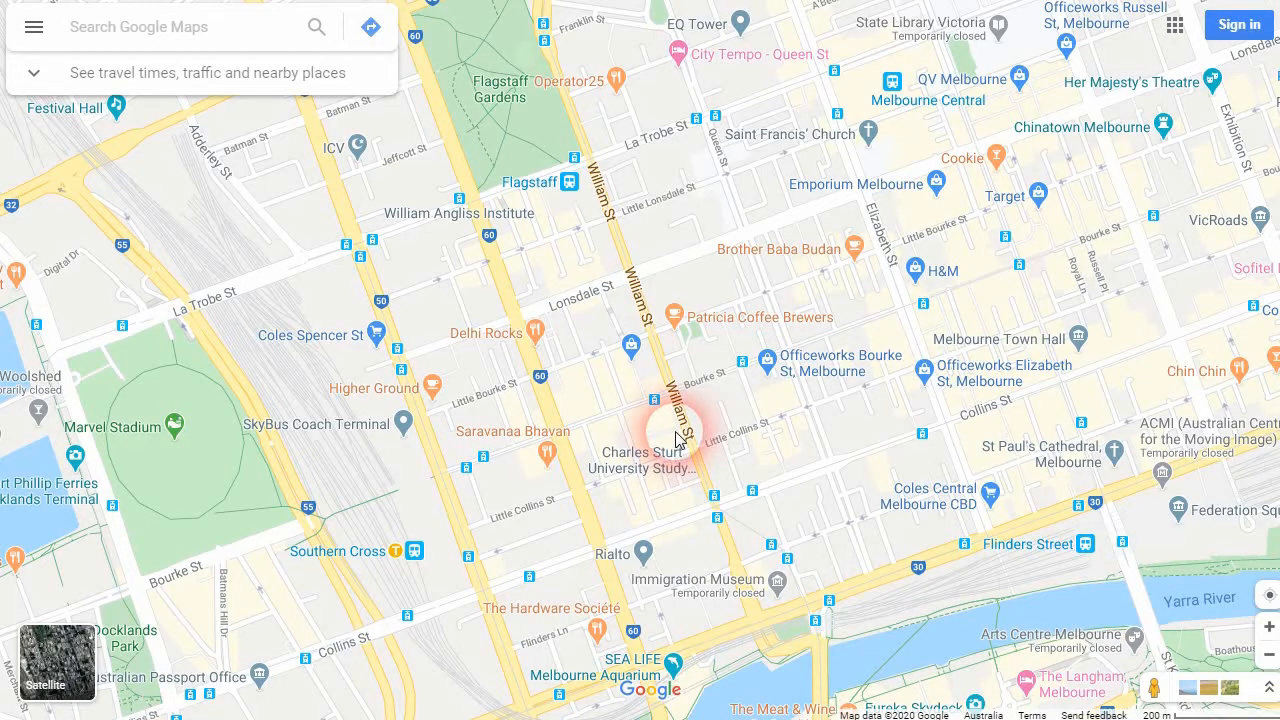
Step: Look up a central Melbourne spot's coordinates in Google Maps and copy the latitude
{"action": "right_click", "coordinate": [638, 281]}
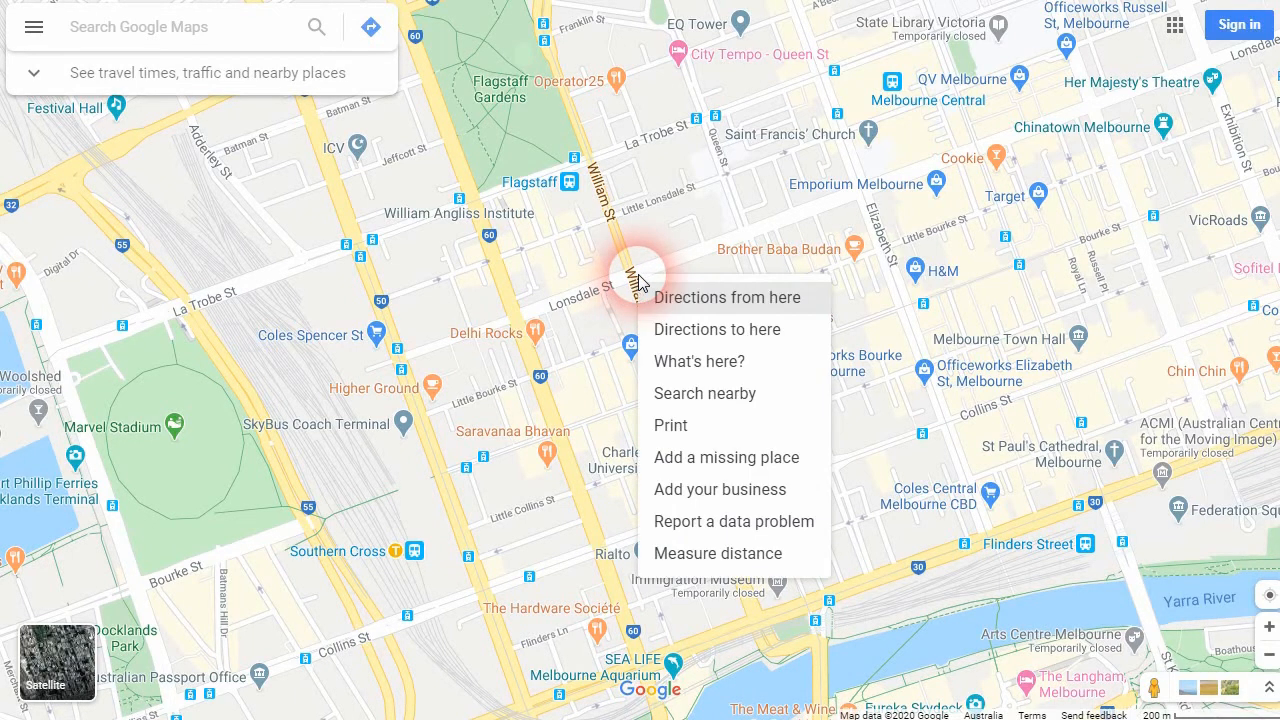
{"action": "left_click", "coordinate": [665, 361]}
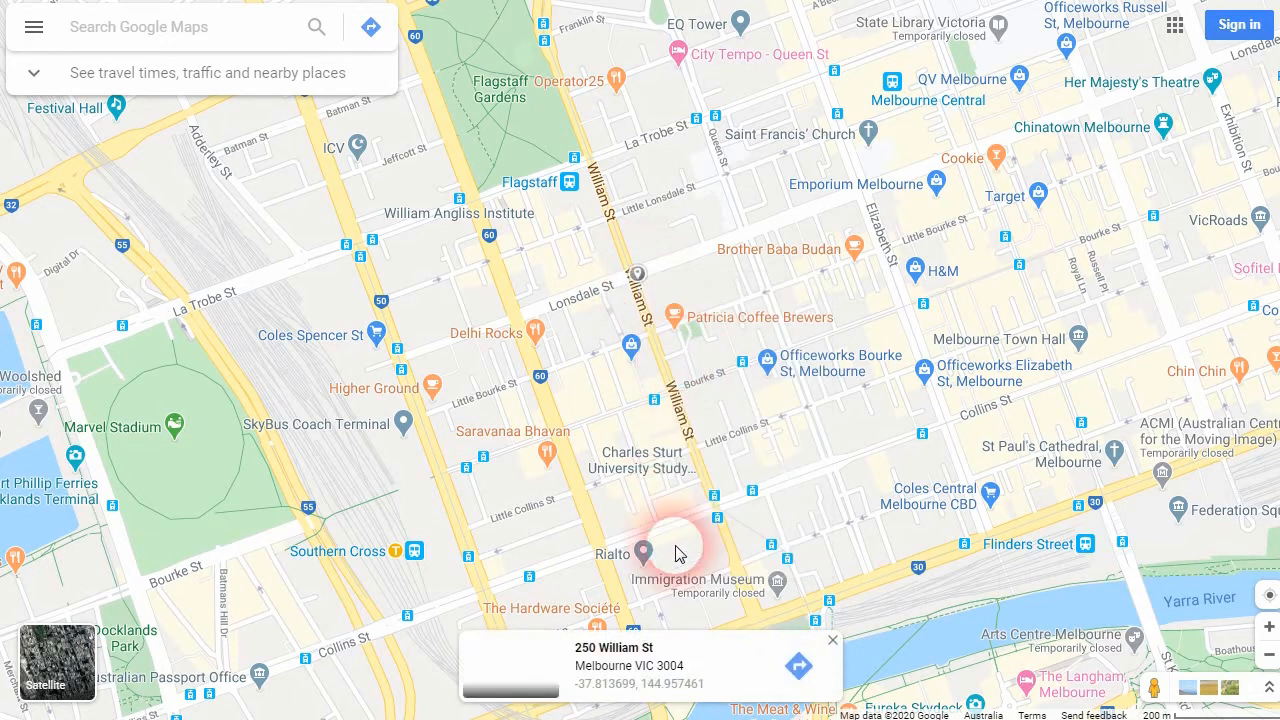
{"action": "left_click", "coordinate": [662, 685]}
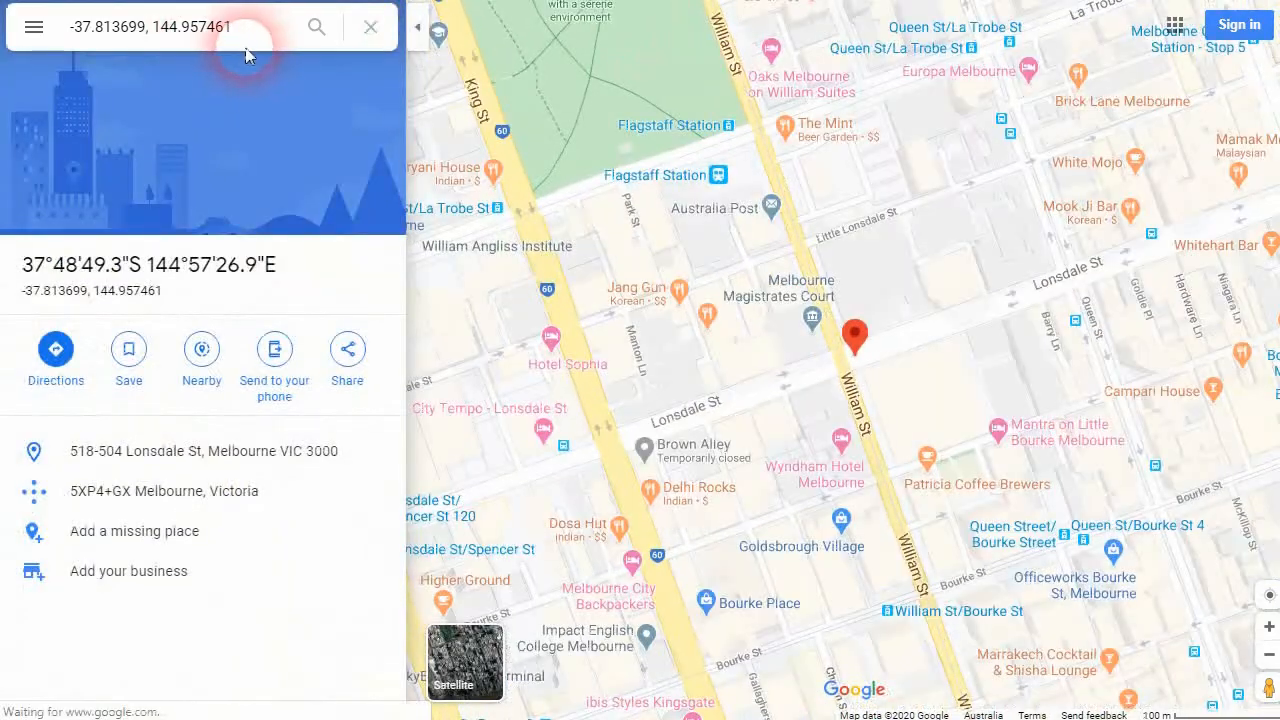
{"action": "left_click", "coordinate": [146, 33]}
{"action": "left_click_drag", "start_coordinate": [147, 32], "coordinate": [66, 40]}
{"action": "key", "text": "ctrl+c"}
{"action": "left_click", "coordinate": [243, 174]}
Step: Paste latitude -37.813699 and longitude 144.957461 into the Melbourne Store location's cells
{"action": "left_click", "coordinate": [645, 338]}
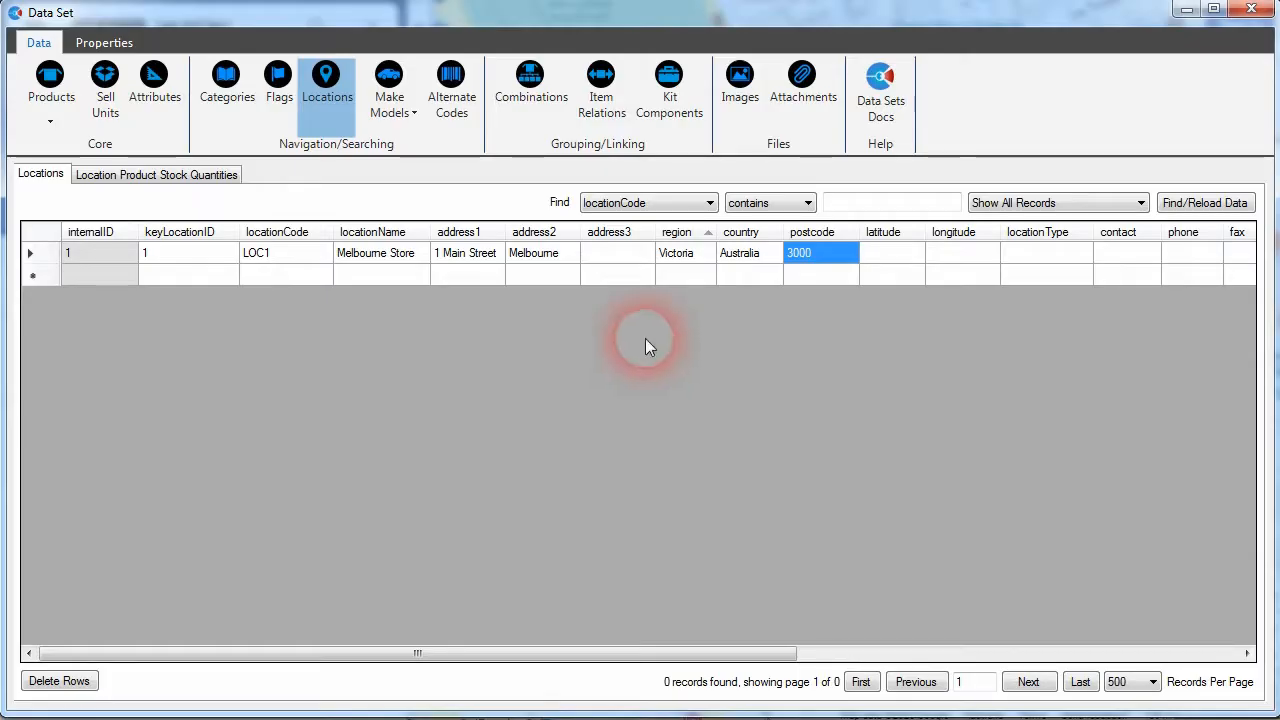
{"action": "left_click", "coordinate": [857, 253]}
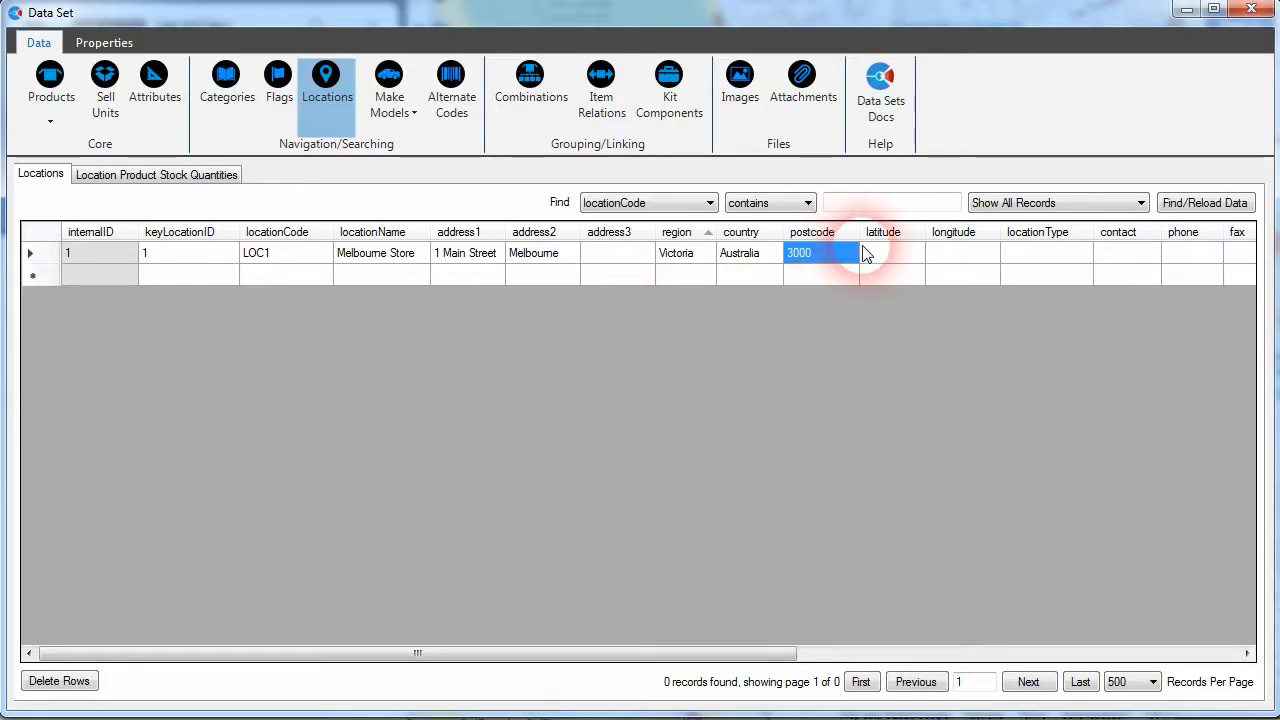
{"action": "key", "text": "ctrl+v"}
{"action": "left_click", "coordinate": [990, 262]}
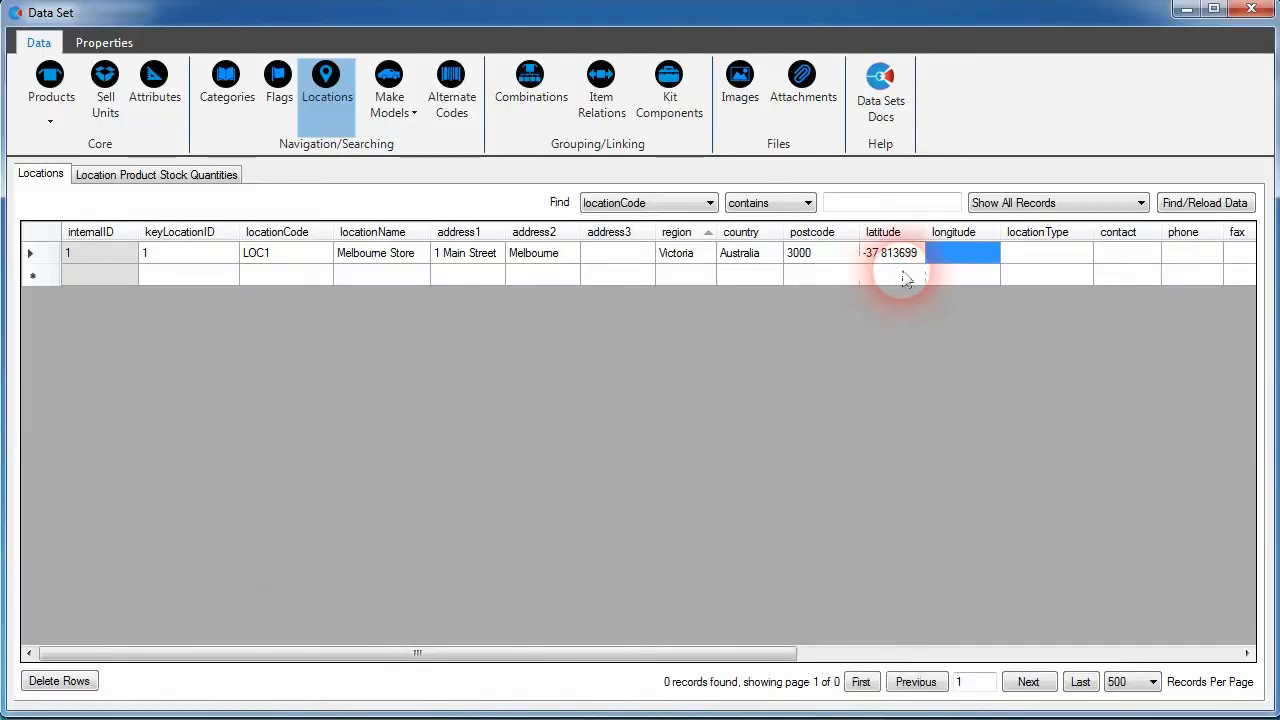
{"action": "left_click", "coordinate": [945, 253]}
{"action": "type", "text": "144.957461"}
{"action": "left_click", "coordinate": [1040, 258]}
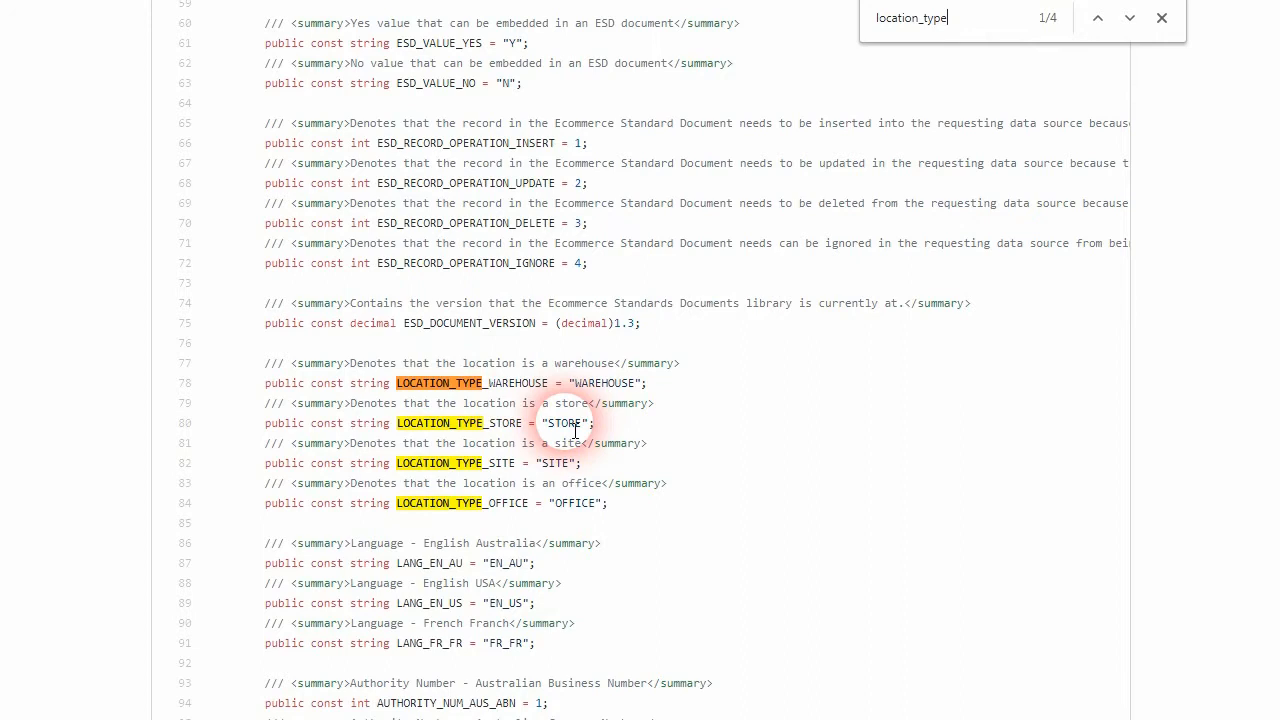
Step: Copy STORE from the LOCATION_TYPE source code into the Melbourne Store's locationType cell
{"action": "double_click", "coordinate": [565, 423]}
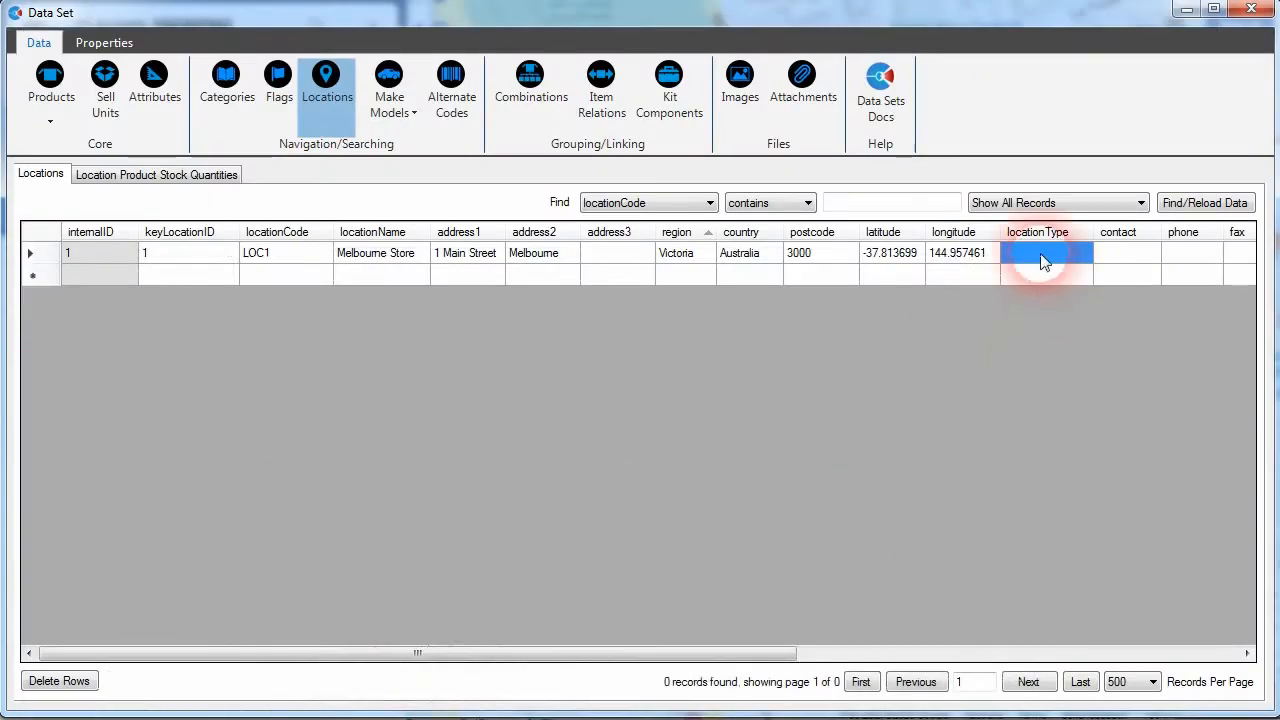
{"action": "type", "text": "STORE"}
{"action": "key", "text": "Tab"}
Step: Enter the Melbourne Store's contact person's name and phone number
{"action": "left_click_drag", "start_coordinate": [775, 660], "coordinate": [923, 606]}
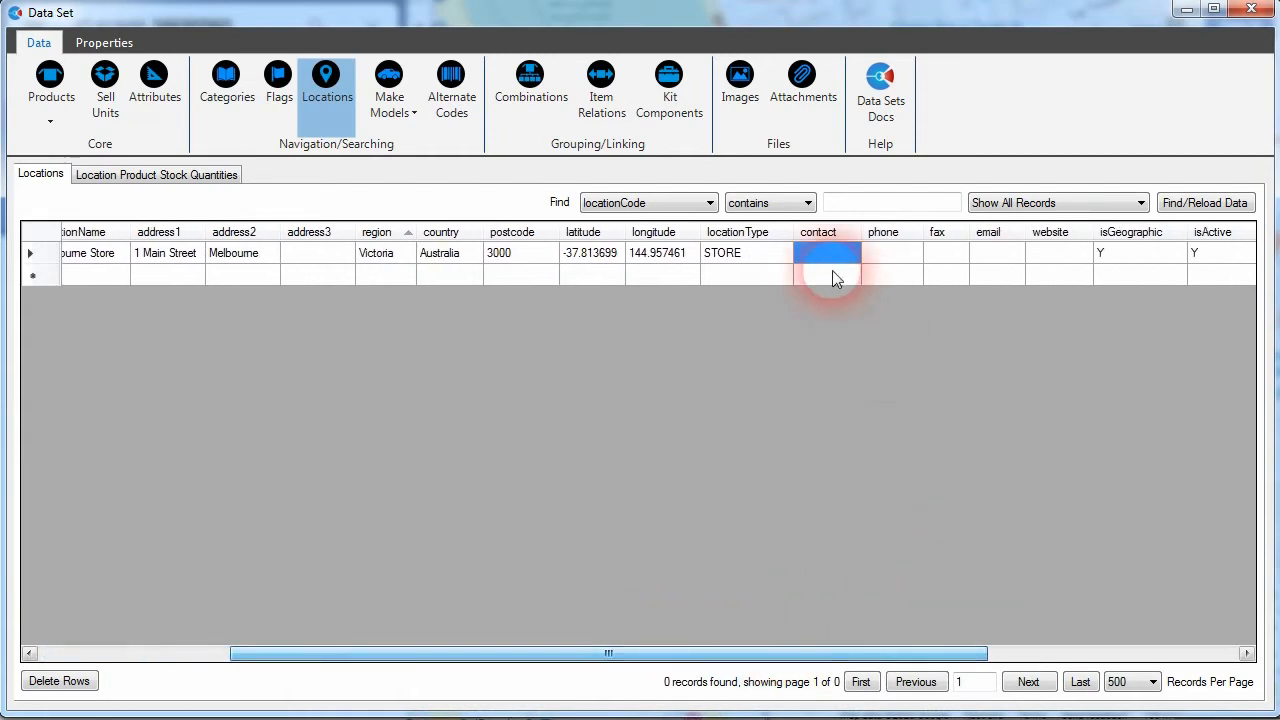
{"action": "type", "text": "Joe Smith"}
{"action": "left_click", "coordinate": [888, 258]}
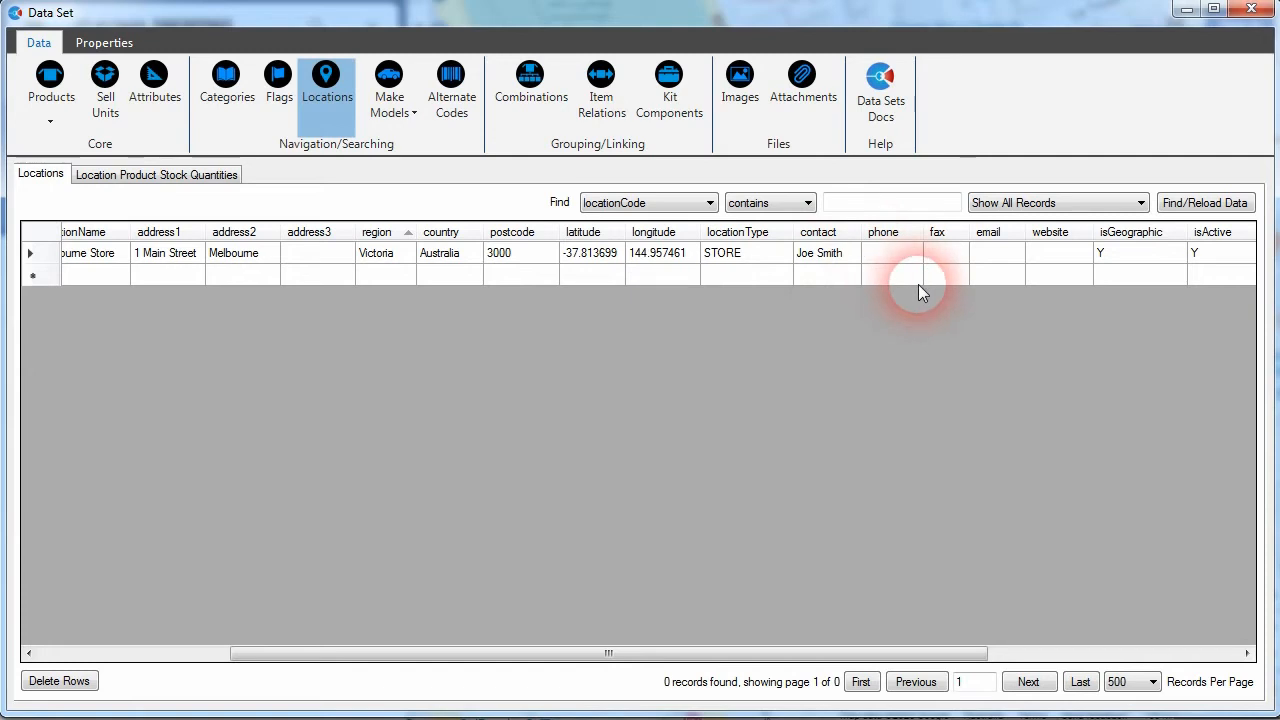
{"action": "type", "text": "+"}
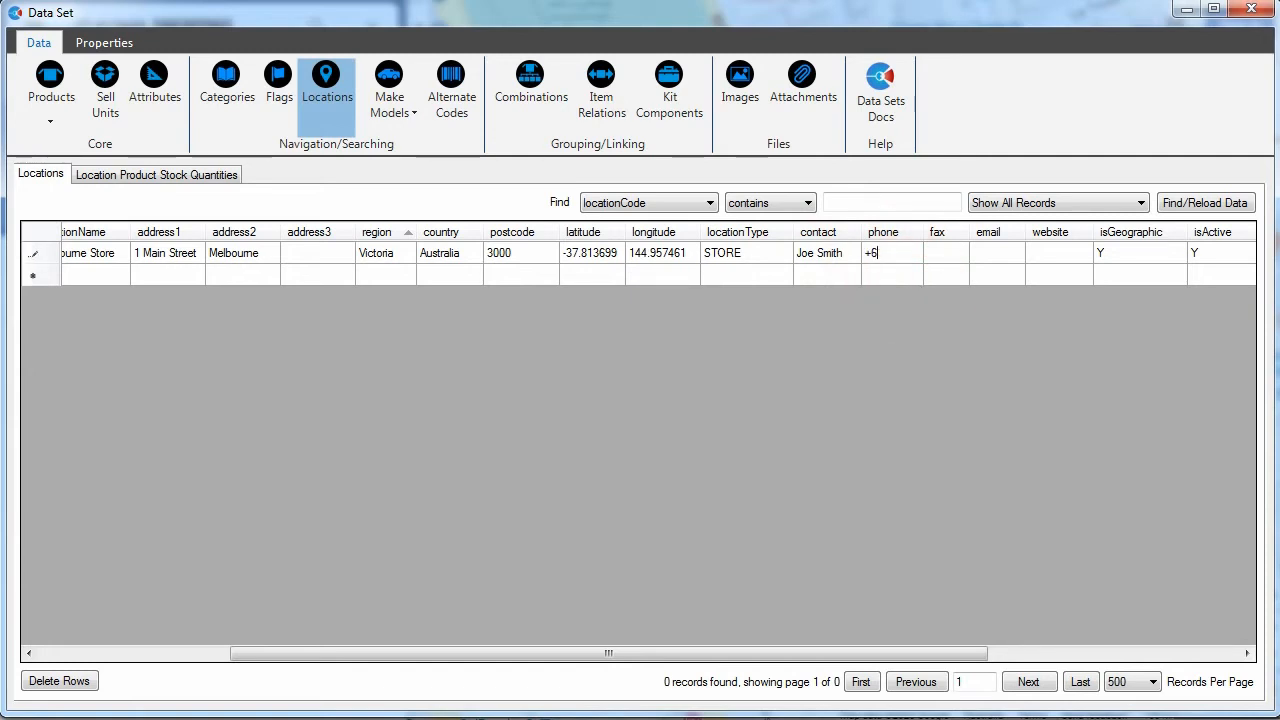
{"action": "type", "text": "61 1234 5678"}
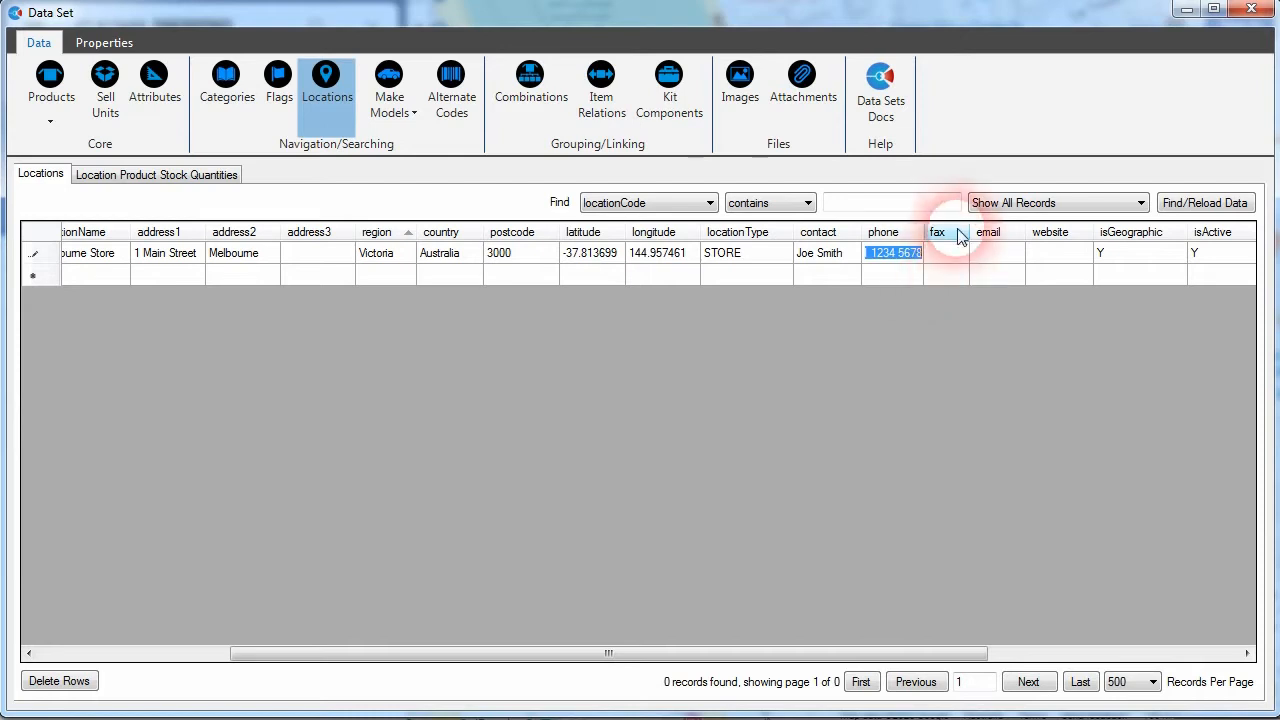
{"action": "left_click", "coordinate": [950, 258]}
Step: Reuse the phone number as fax, then fill in the store's e-mail address and website
{"action": "left_click", "coordinate": [976, 262]}
{"action": "key", "text": "ctrl+v"}
{"action": "left_click", "coordinate": [1020, 264]}
{"action": "left_click", "coordinate": [1056, 266]}
{"action": "left_click", "coordinate": [1050, 265]}
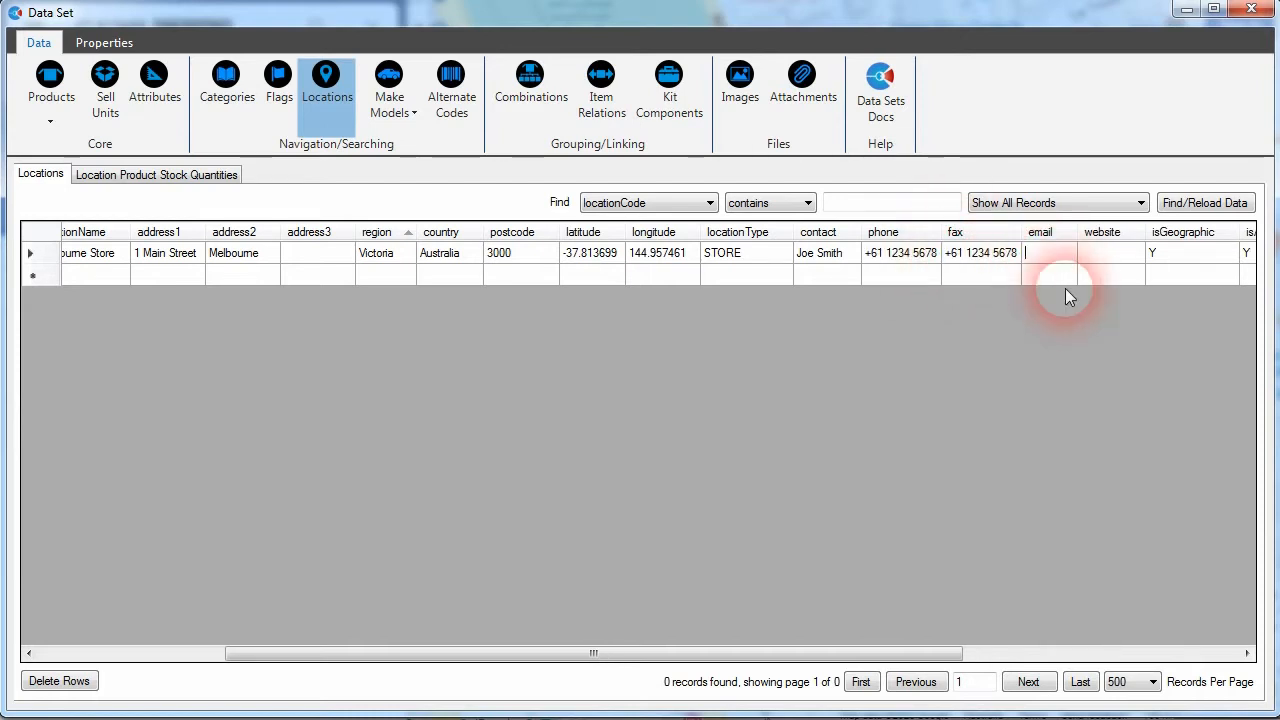
{"action": "type", "text": "melb@example.com"}
{"action": "left_click", "coordinate": [1109, 262]}
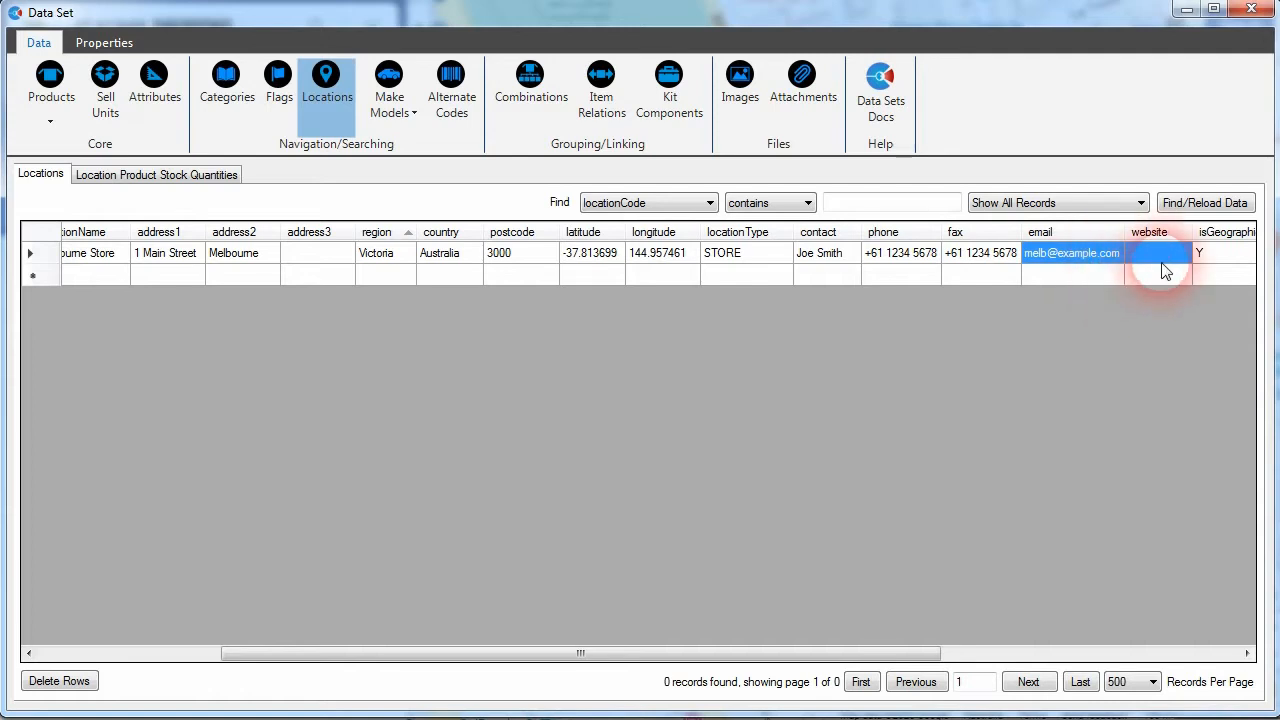
{"action": "left_click", "coordinate": [1163, 271]}
{"action": "left_click", "coordinate": [1162, 268]}
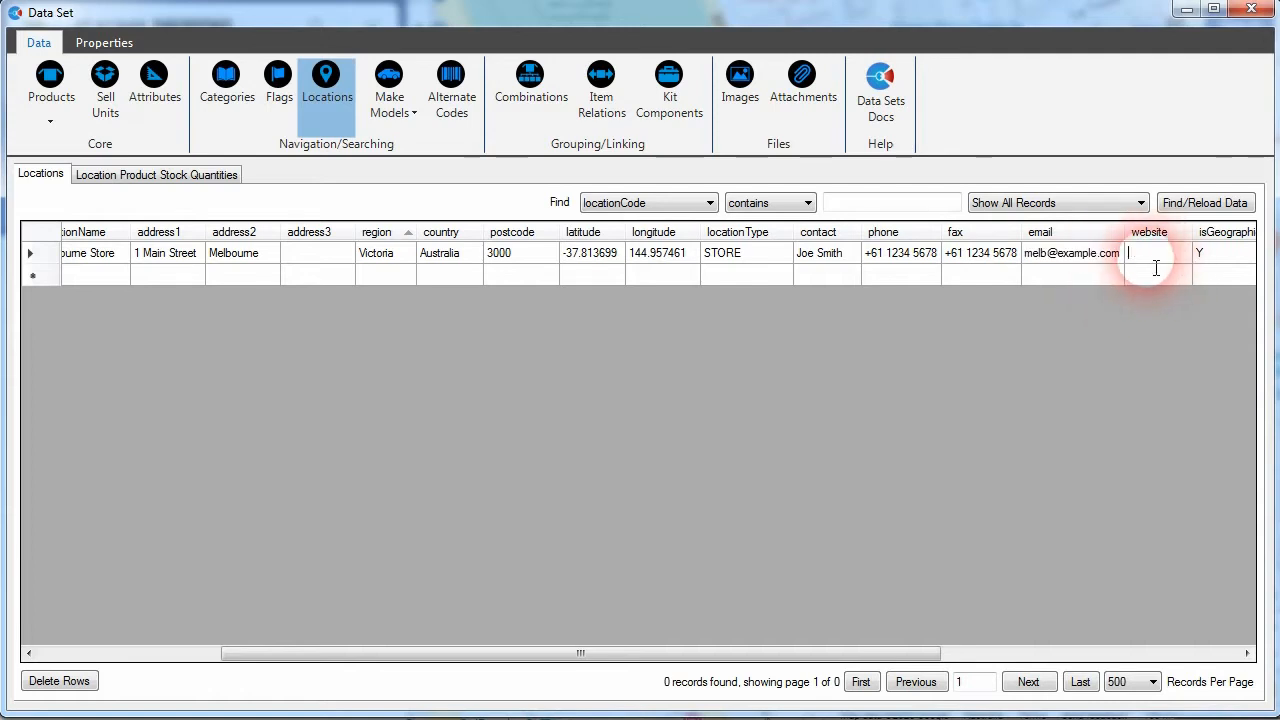
{"action": "type", "text": "melb.example.com"}
{"action": "scroll", "coordinate": [1060, 620], "scroll_direction": "right", "scroll_amount": 5}
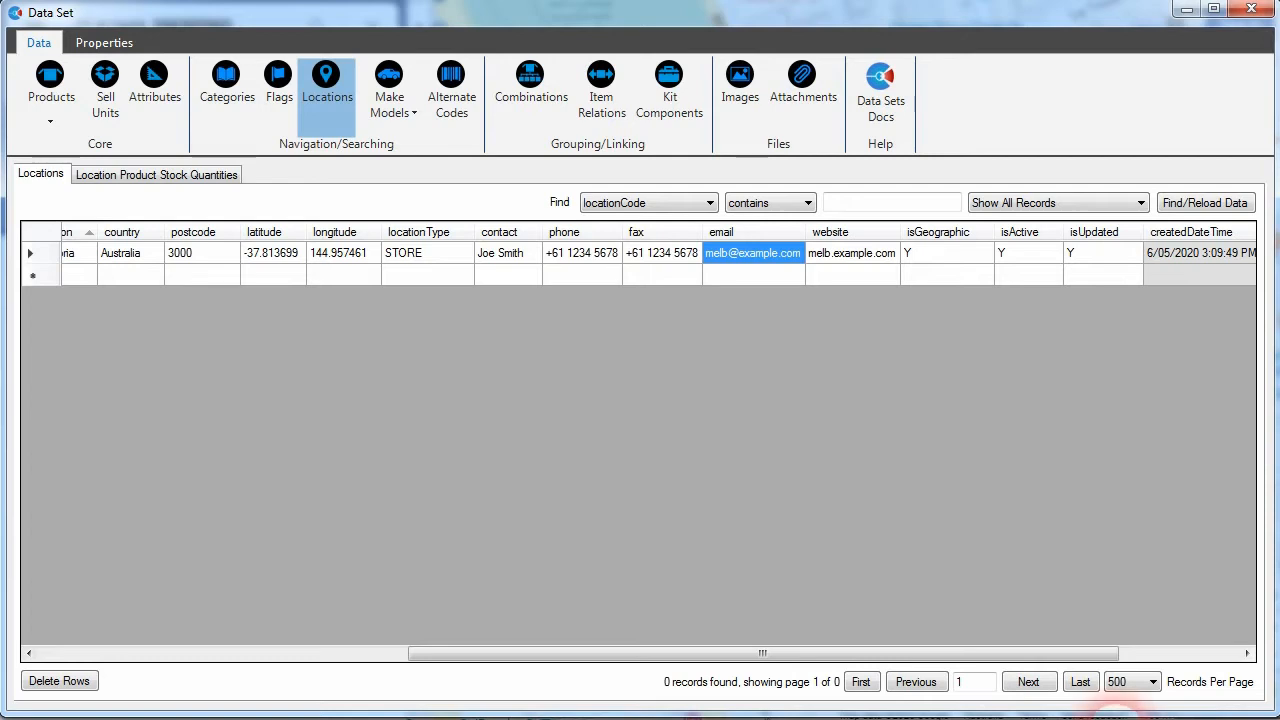
{"action": "left_click", "coordinate": [923, 257]}
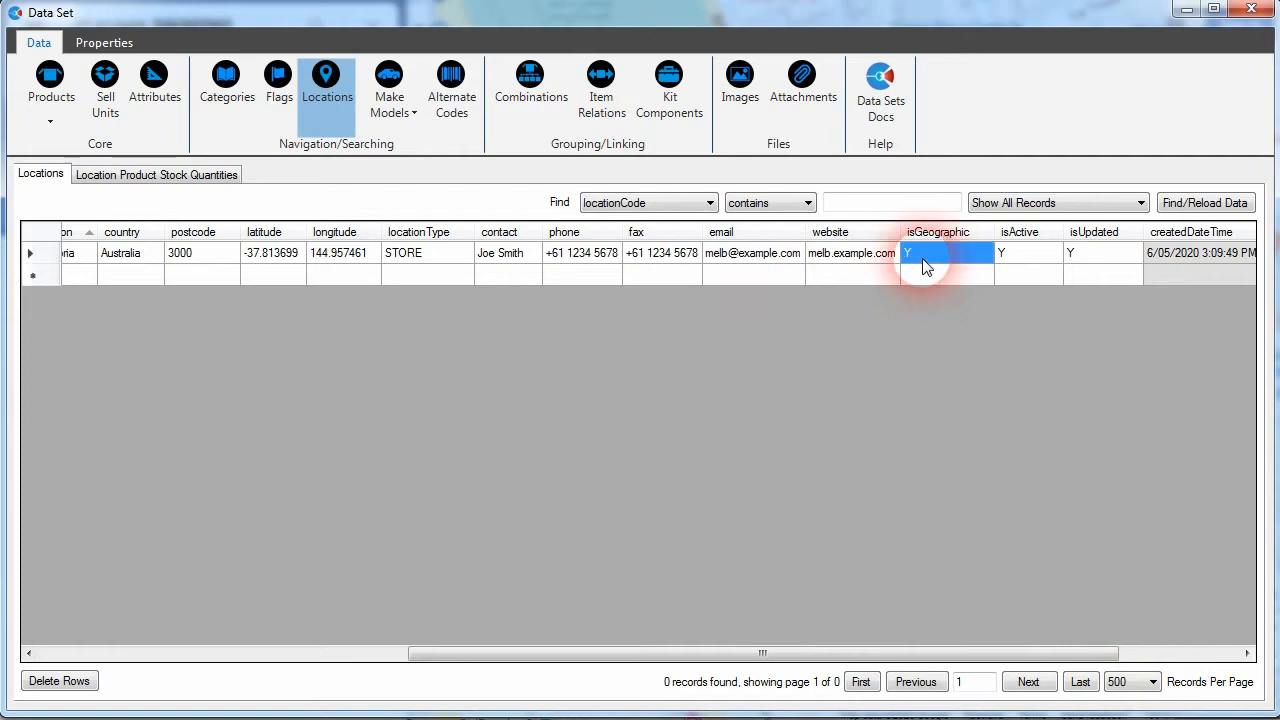
{"action": "left_click", "coordinate": [955, 263]}
{"action": "type", "text": "N"}
{"action": "key", "text": "shift+Tab"}
{"action": "double_click", "coordinate": [945, 262]}
{"action": "type", "text": "Y"}
{"action": "key", "text": "shift+Tab"}
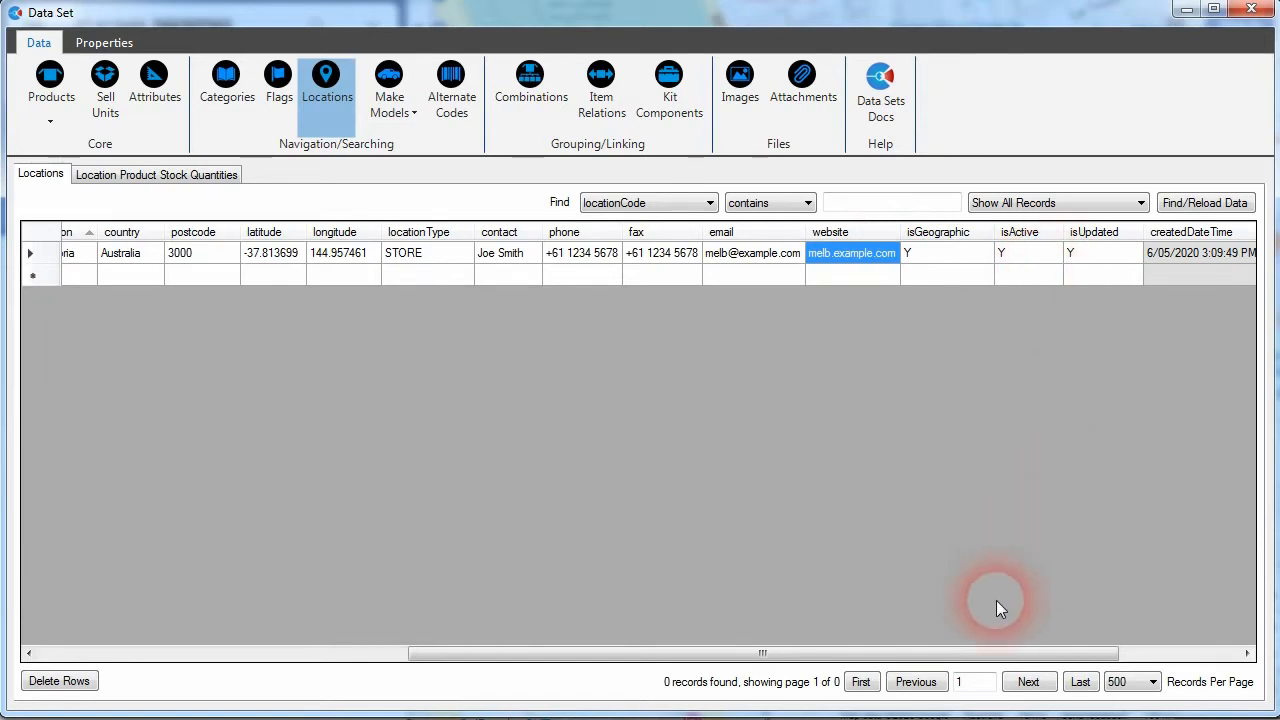
{"action": "left_click_drag", "start_coordinate": [1014, 653], "coordinate": [1133, 655]}
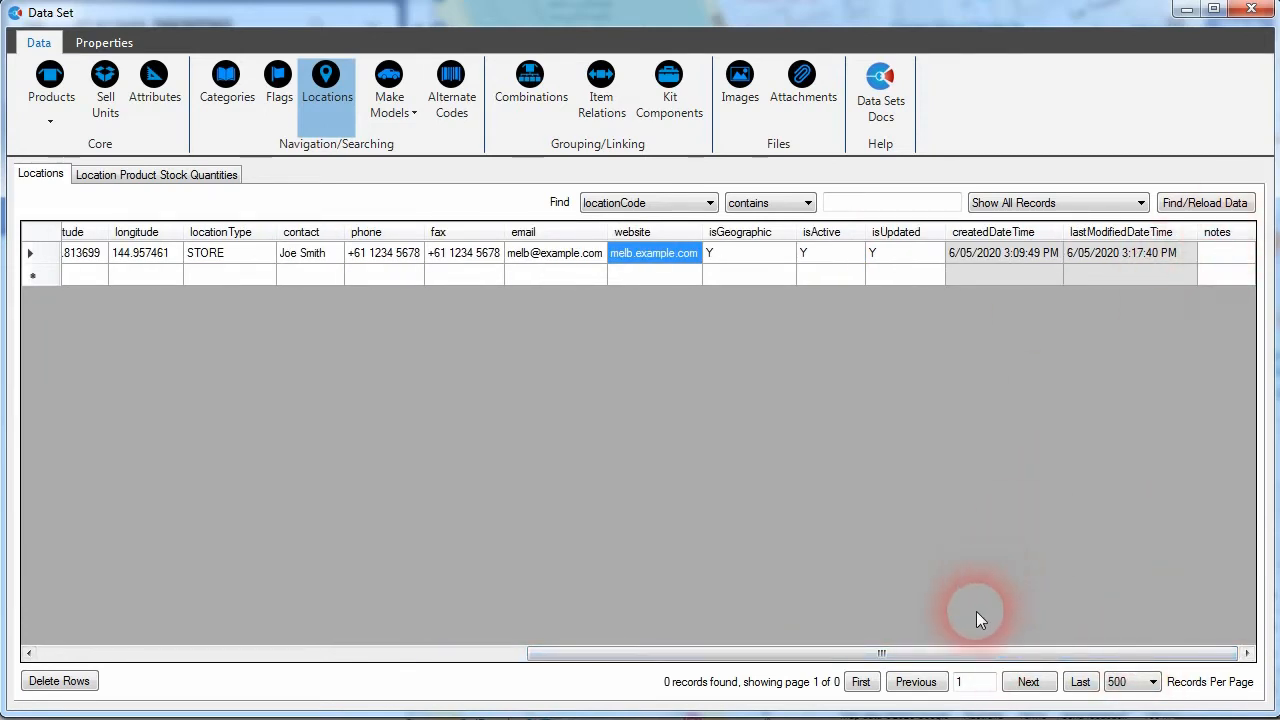
{"action": "left_click_drag", "start_coordinate": [950, 654], "coordinate": [410, 650]}
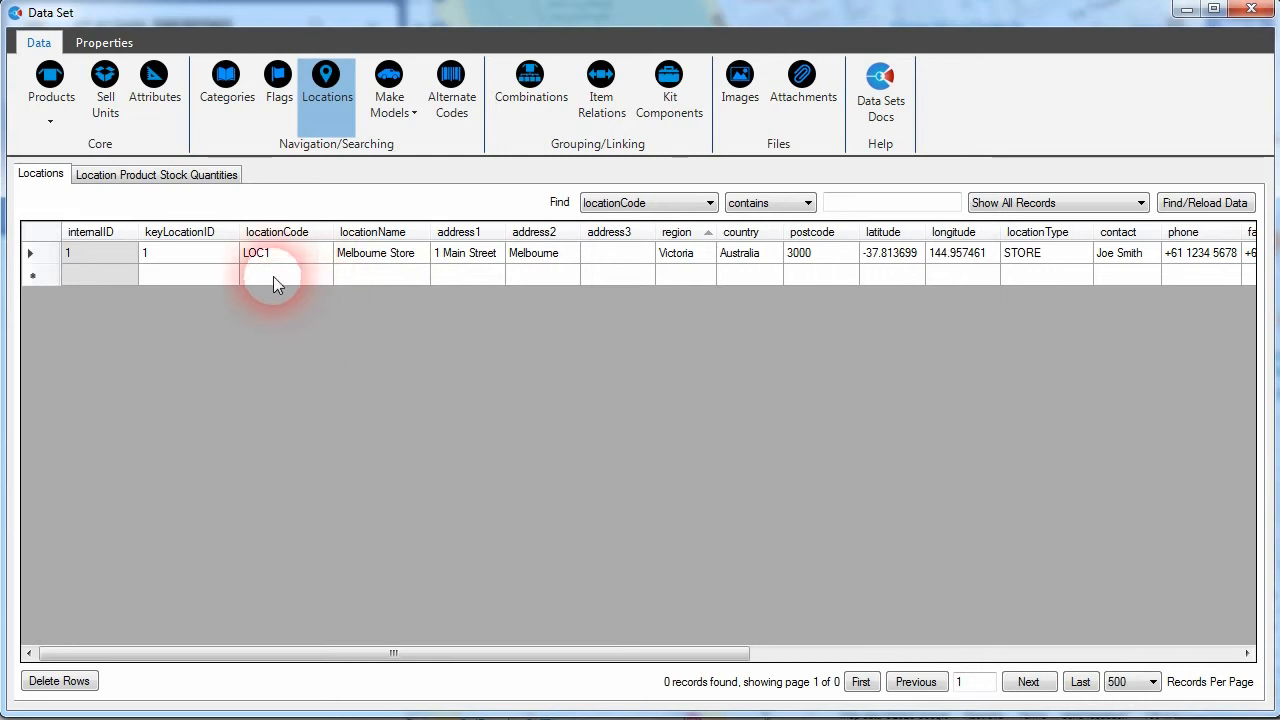
Step: Add five new Locations rows with keyLocationID values 2, 3, 4, 5 and 6
{"action": "left_click", "coordinate": [195, 278]}
{"action": "left_click", "coordinate": [208, 280]}
{"action": "type", "text": "2"}
{"action": "left_click", "coordinate": [206, 294]}
{"action": "type", "text": "3"}
{"action": "left_click", "coordinate": [207, 319]}
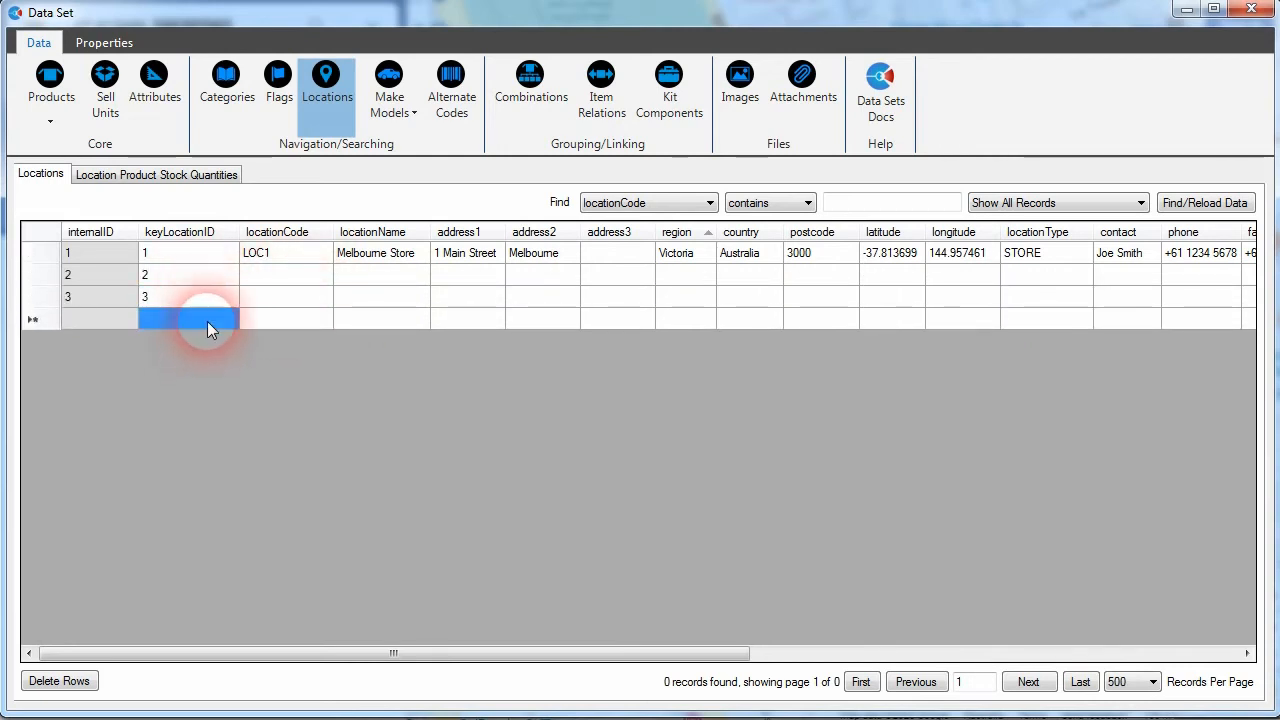
{"action": "type", "text": "4"}
{"action": "left_click", "coordinate": [186, 342]}
{"action": "type", "text": "5"}
{"action": "left_click", "coordinate": [194, 360]}
{"action": "type", "text": "6"}
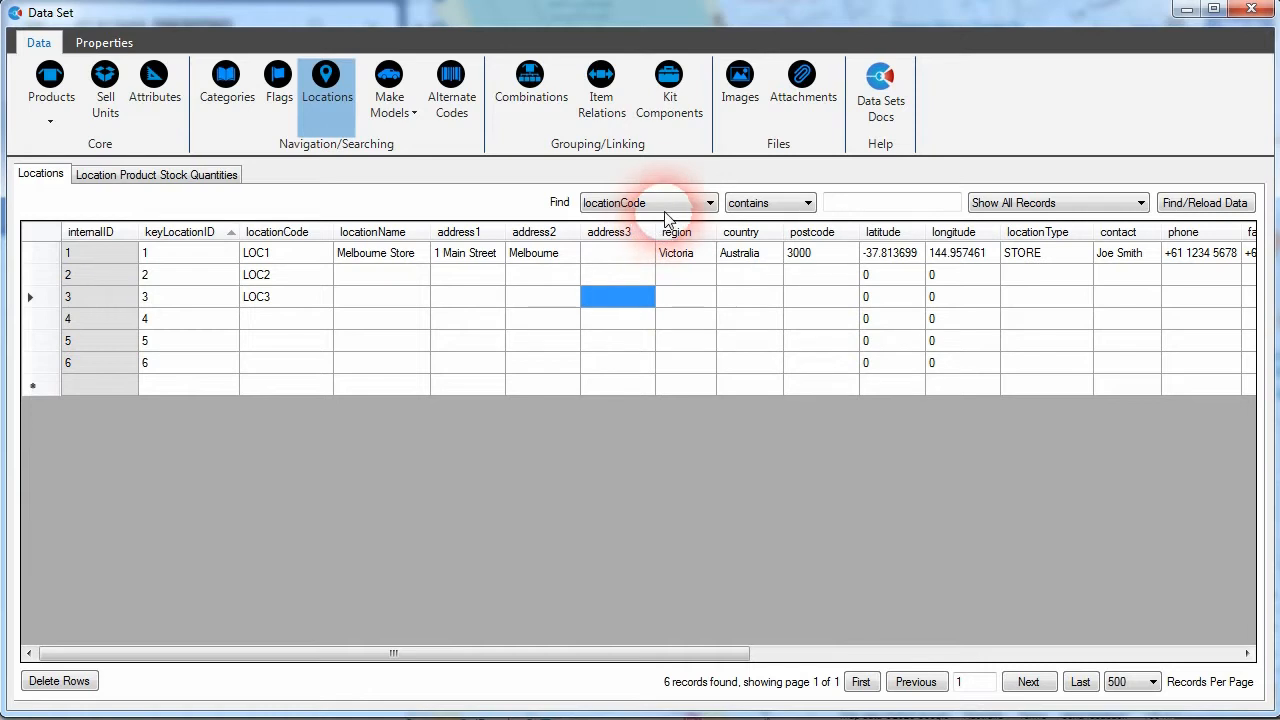
{"action": "left_click", "coordinate": [672, 204]}
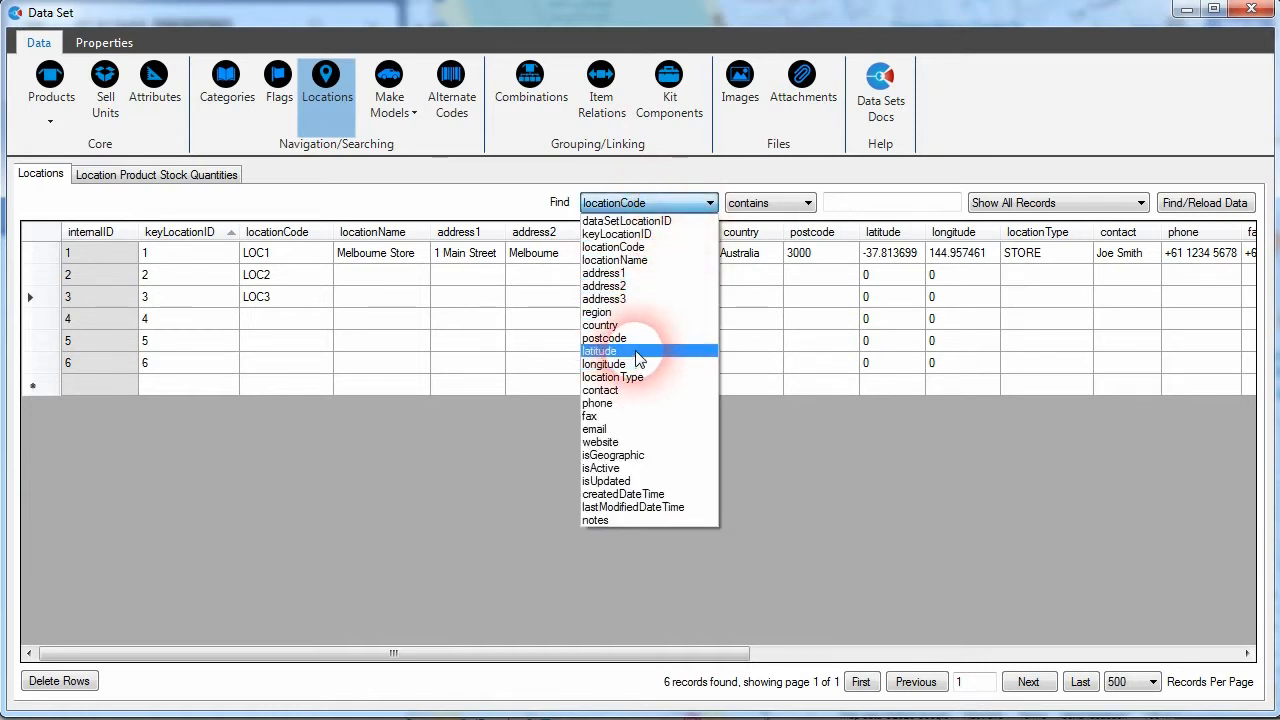
{"action": "left_click", "coordinate": [640, 286]}
{"action": "left_click", "coordinate": [851, 203]}
{"action": "type", "text": "Melbourne"}
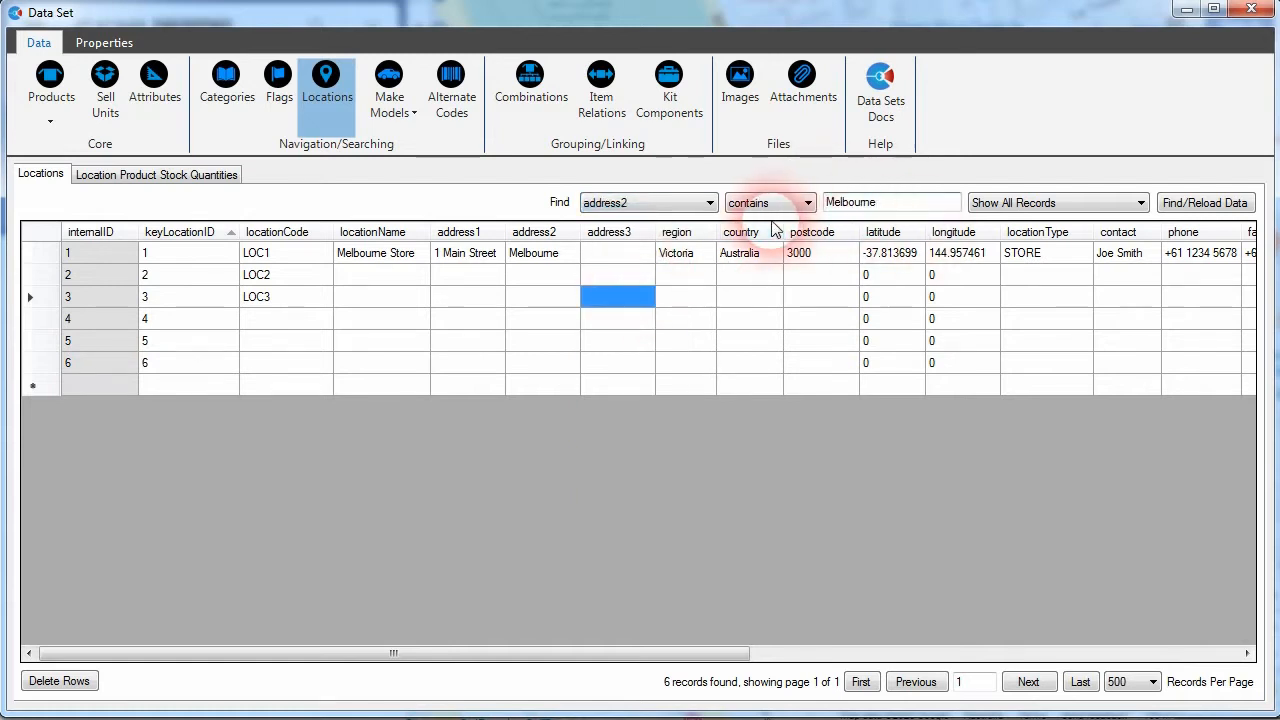
{"action": "left_click", "coordinate": [1205, 203]}
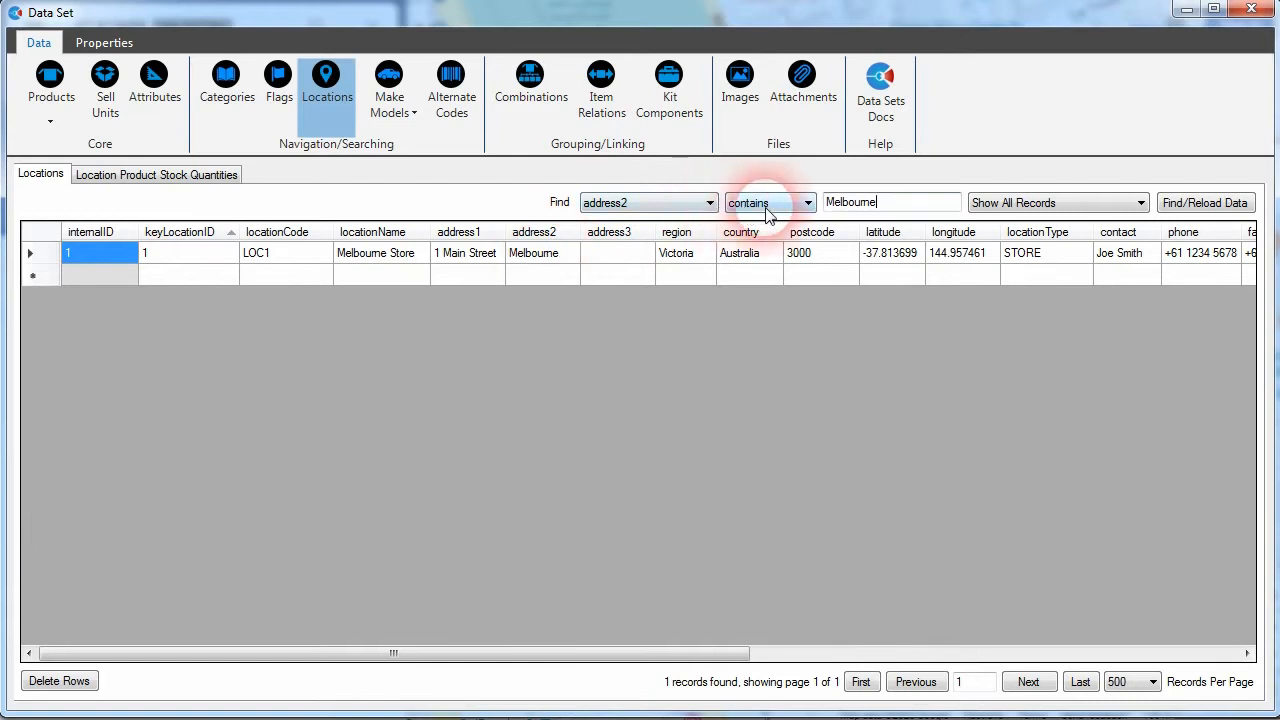
{"action": "key", "text": "BackSpace"}
{"action": "key", "text": "BackSpace"}
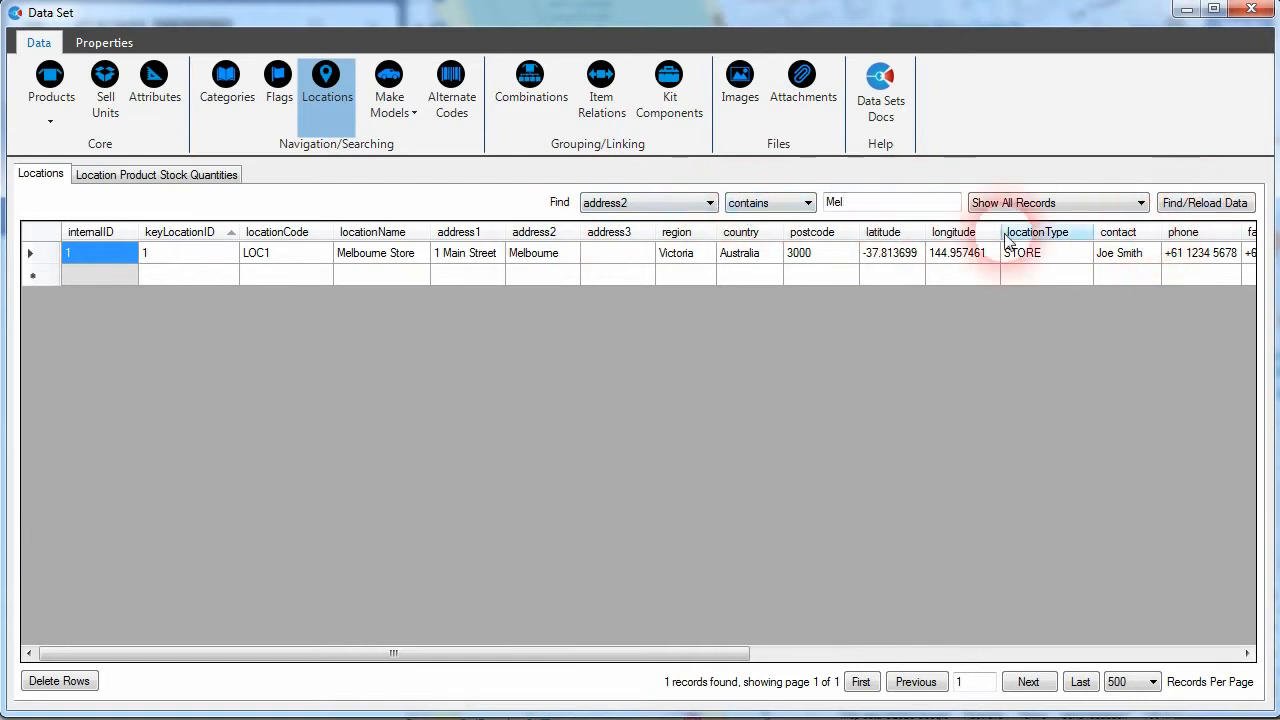
{"action": "left_click", "coordinate": [835, 204]}
{"action": "key", "text": "BackSpace"}
{"action": "left_click", "coordinate": [1203, 205]}
{"action": "left_click_drag", "start_coordinate": [825, 204], "coordinate": [857, 205]}
{"action": "key", "text": "BackSpace"}
{"action": "left_click", "coordinate": [1176, 200]}
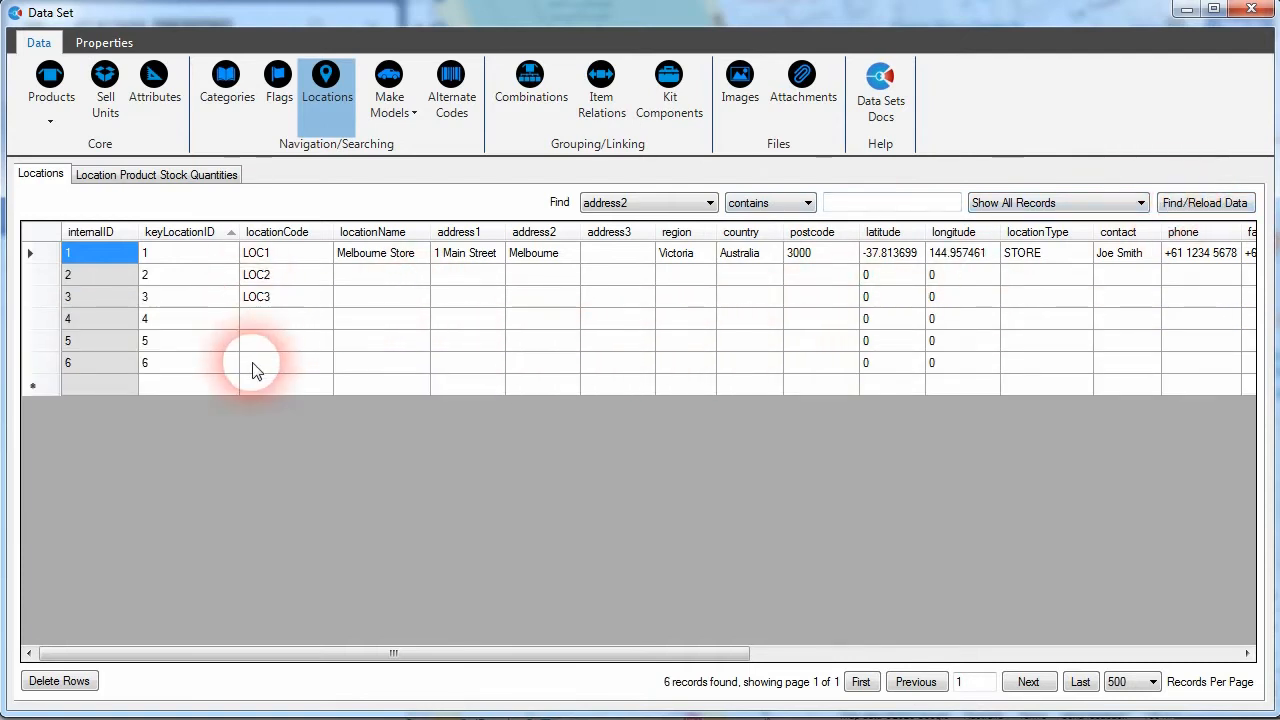
Step: In Location Product Stock Quantities, assign location 1 to the Spring Water Beverage Maker
{"action": "left_click", "coordinate": [150, 175]}
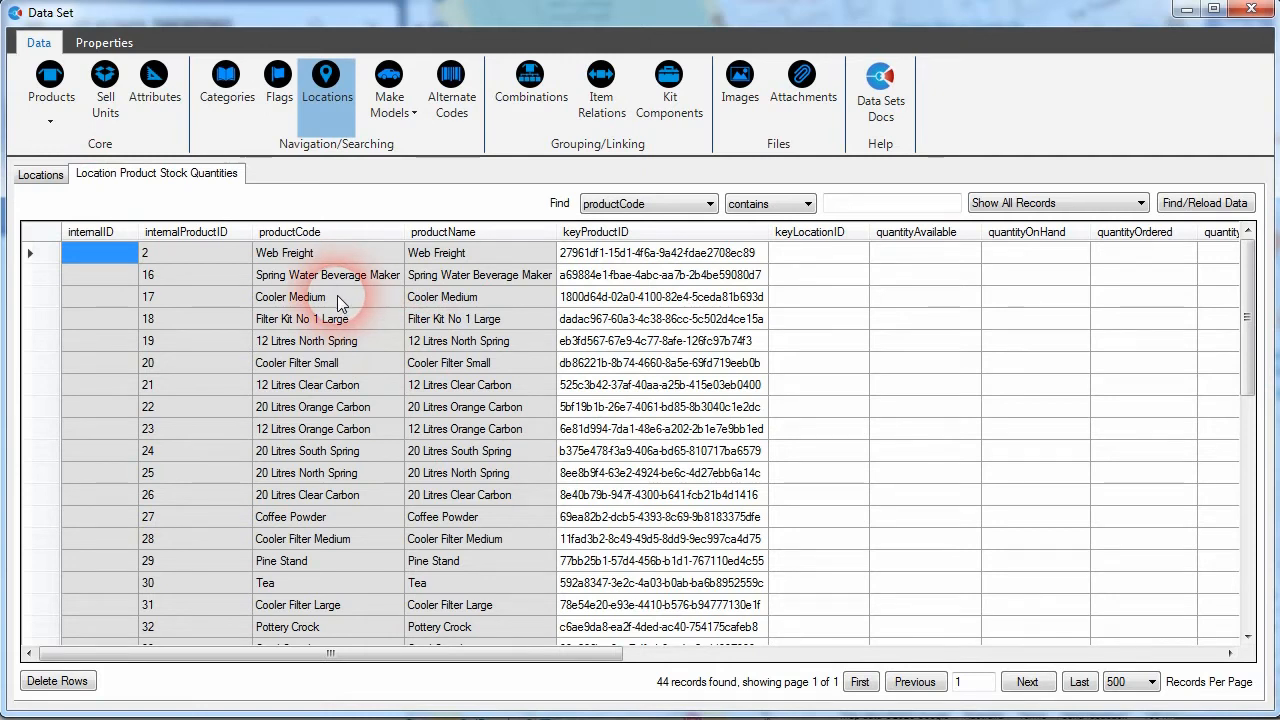
{"action": "left_click", "coordinate": [803, 281]}
{"action": "type", "text": "1"}
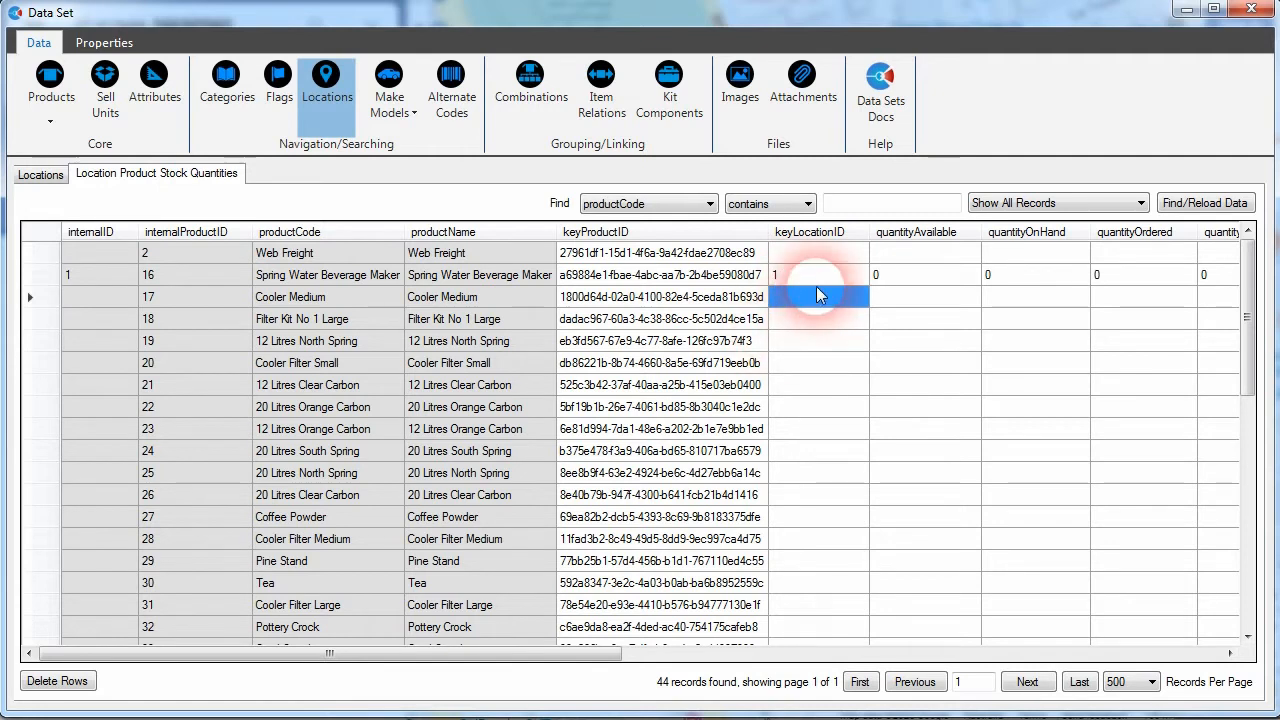
{"action": "left_click_drag", "start_coordinate": [543, 653], "coordinate": [693, 637]}
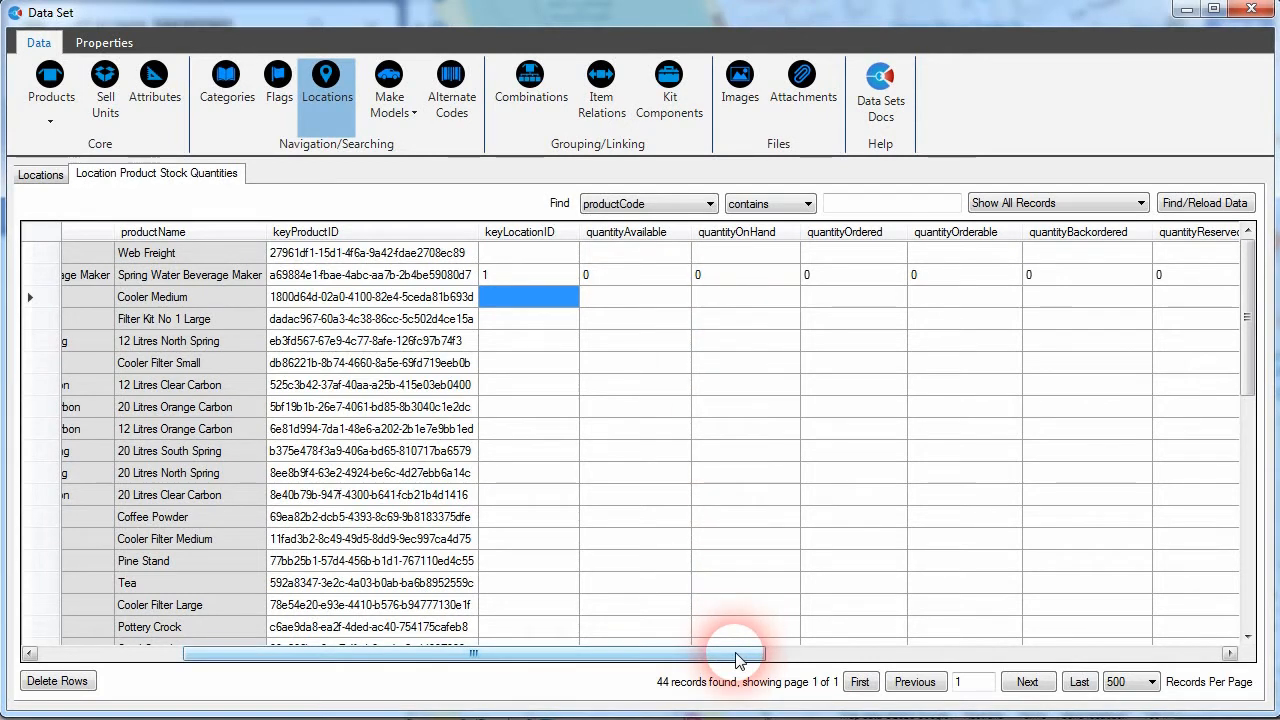
Step: Set the Spring Water quantity available to 10 and fill the next quantity column
{"action": "left_click", "coordinate": [637, 272]}
{"action": "type", "text": "1"}
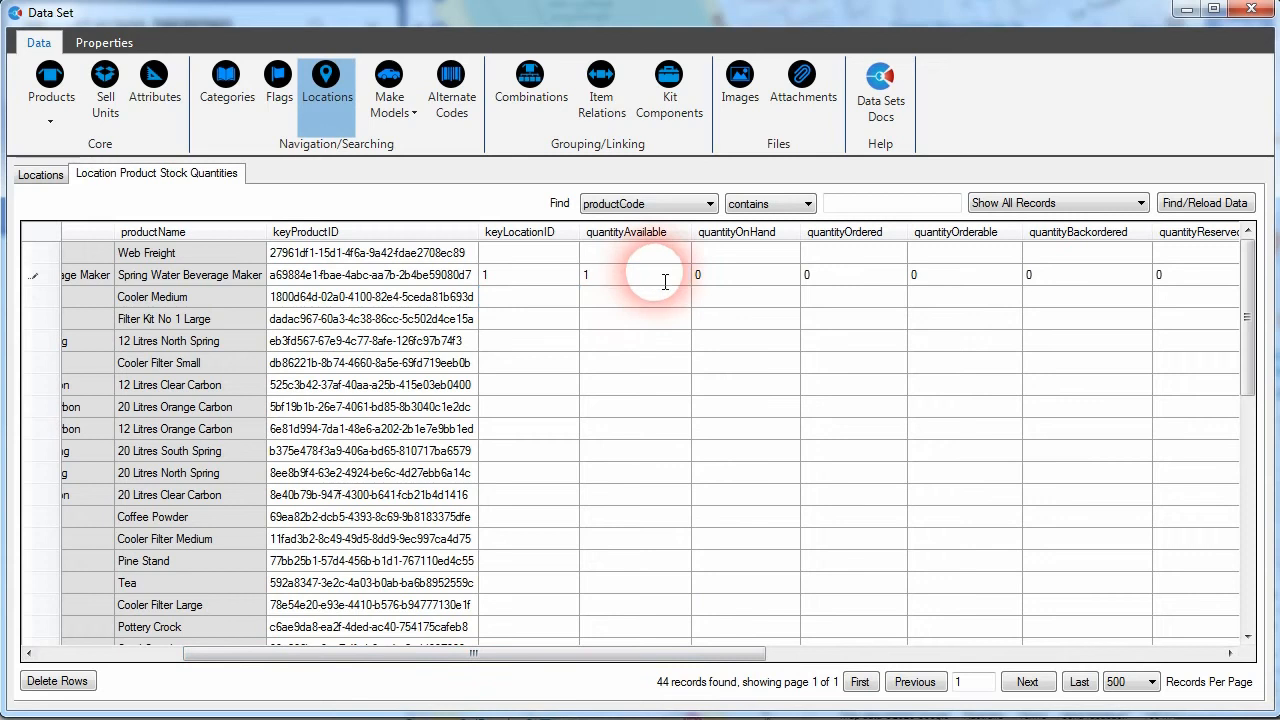
{"action": "type", "text": "0"}
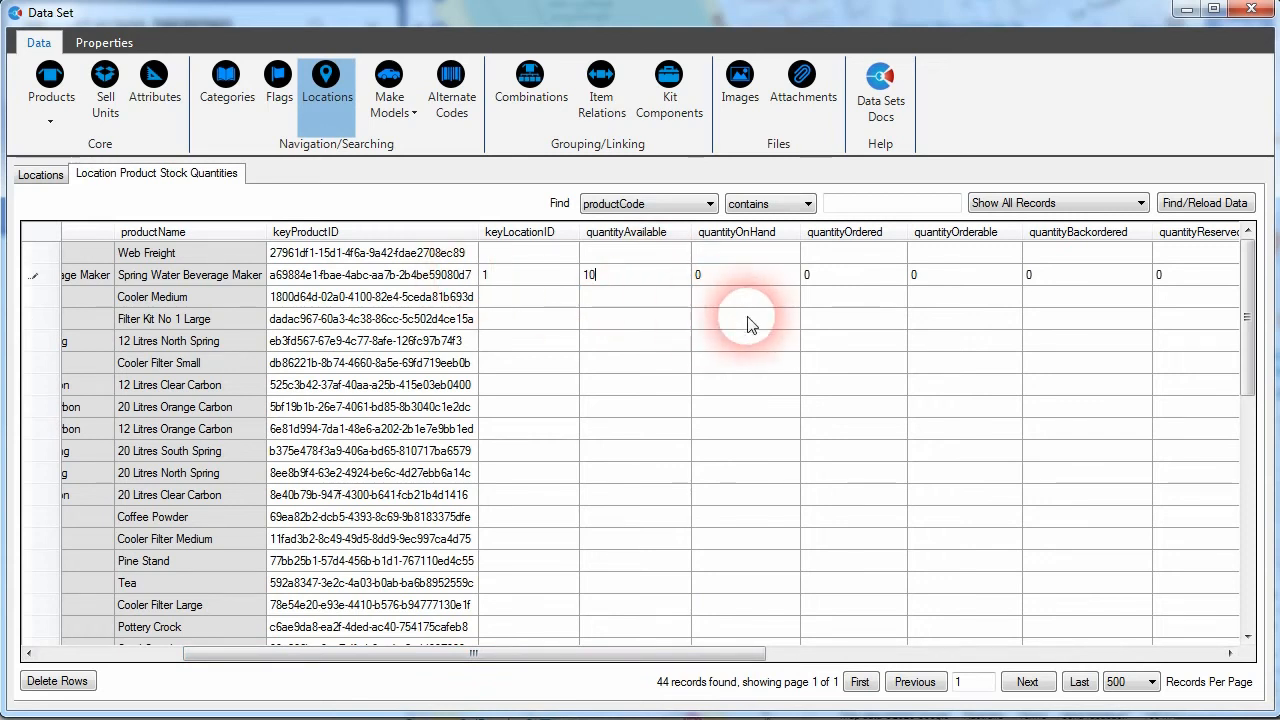
{"action": "key", "text": "Tab"}
{"action": "type", "text": "3"}
{"action": "key", "text": "Tab"}
{"action": "type", "text": "4"}
{"action": "key", "text": "Tab"}
{"action": "key", "text": "Return"}
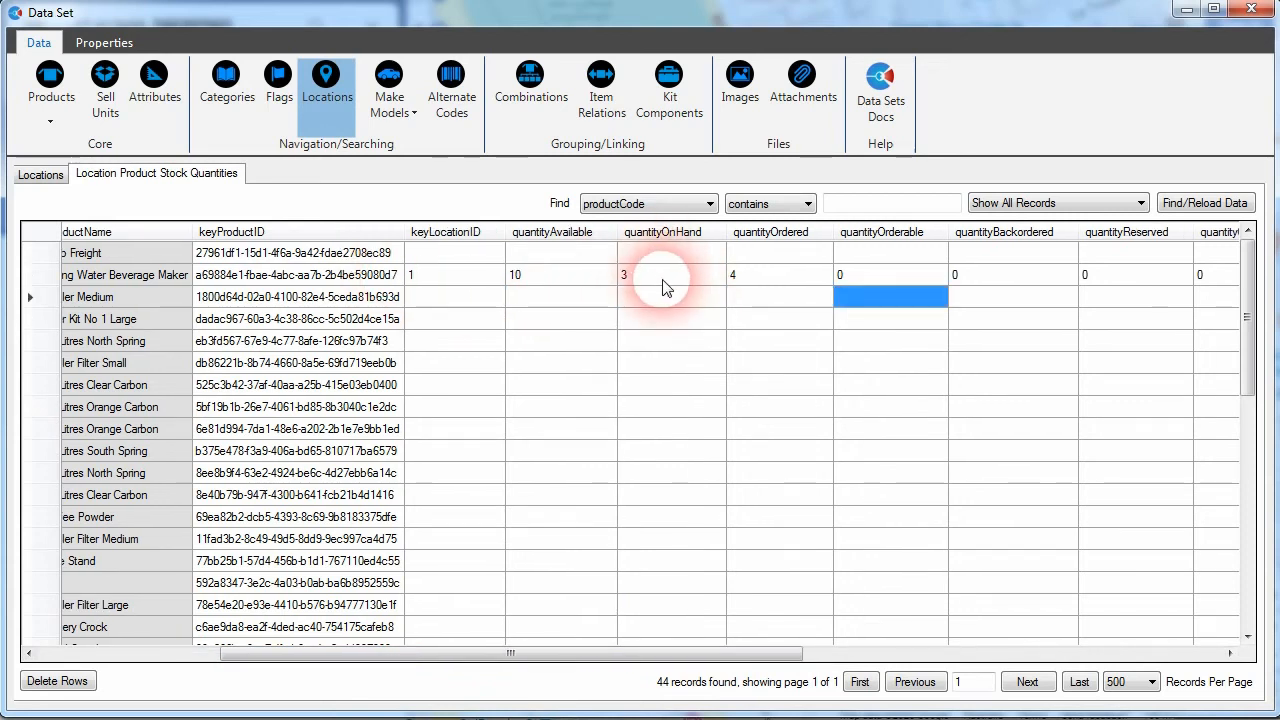
Step: Review on-hand and ordered quantities, then set Spring Water's quantity orderable to 2
{"action": "left_click", "coordinate": [665, 284]}
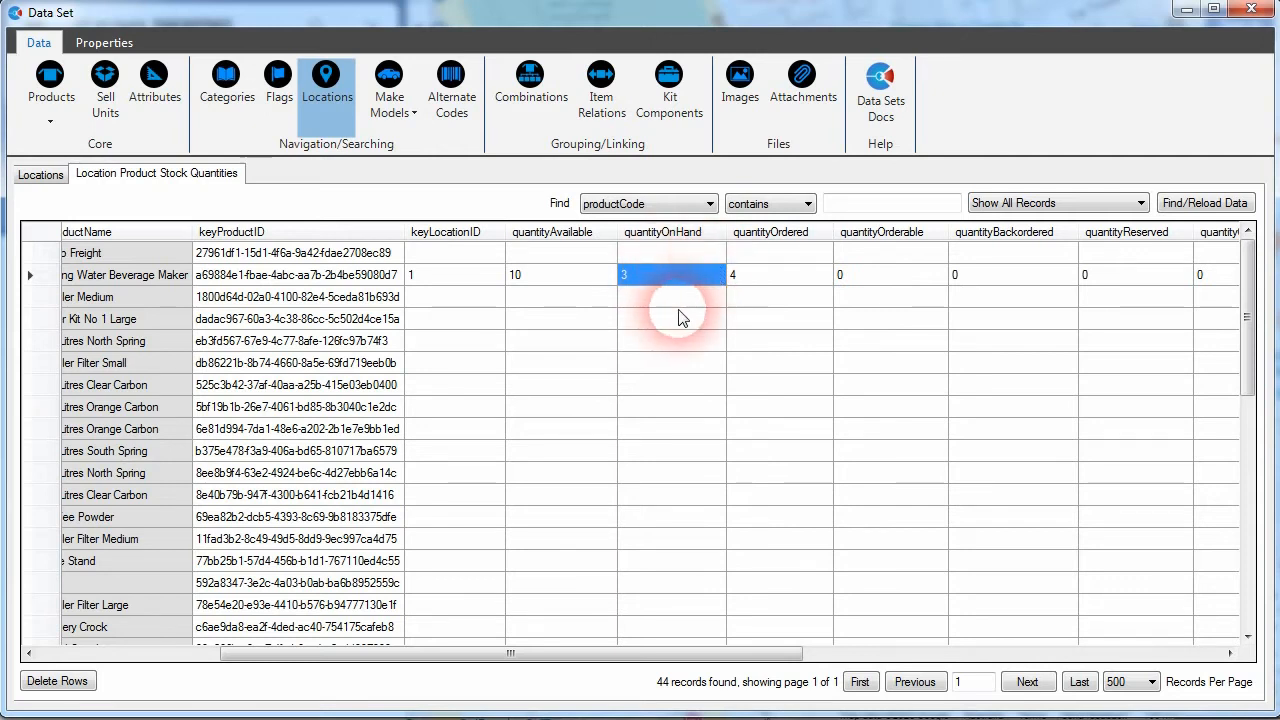
{"action": "left_click", "coordinate": [765, 278]}
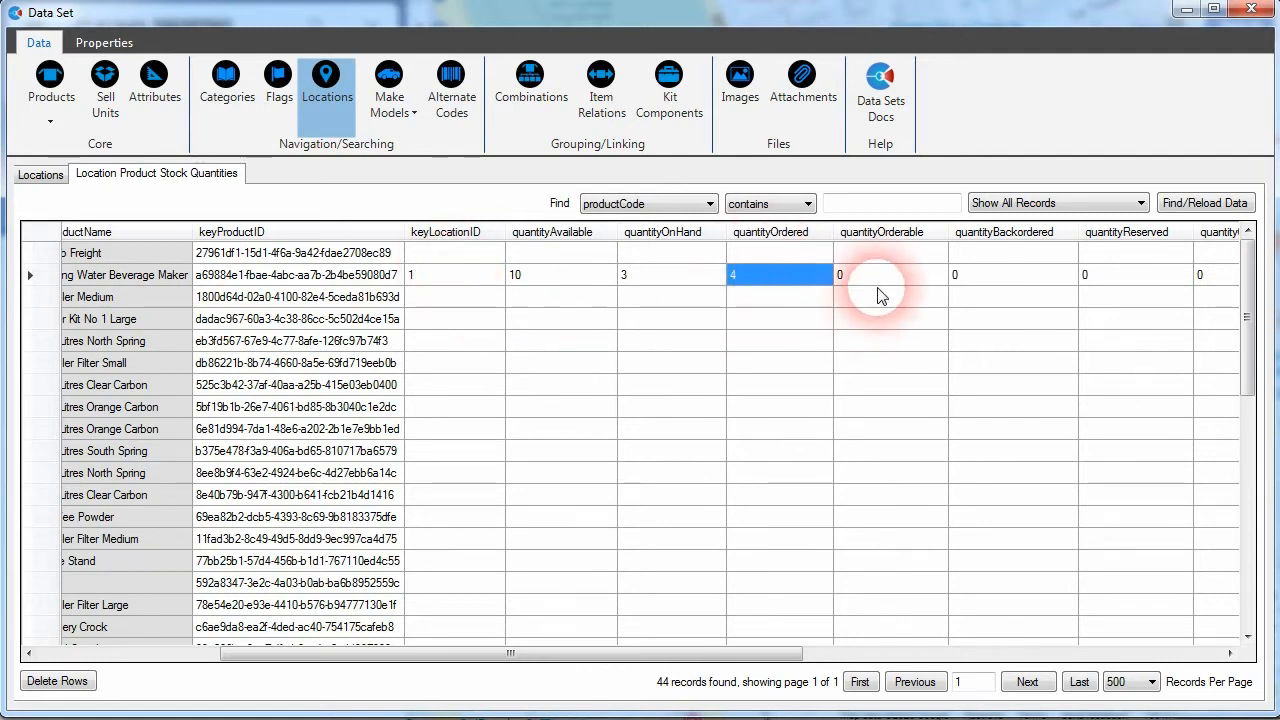
{"action": "left_click", "coordinate": [912, 276]}
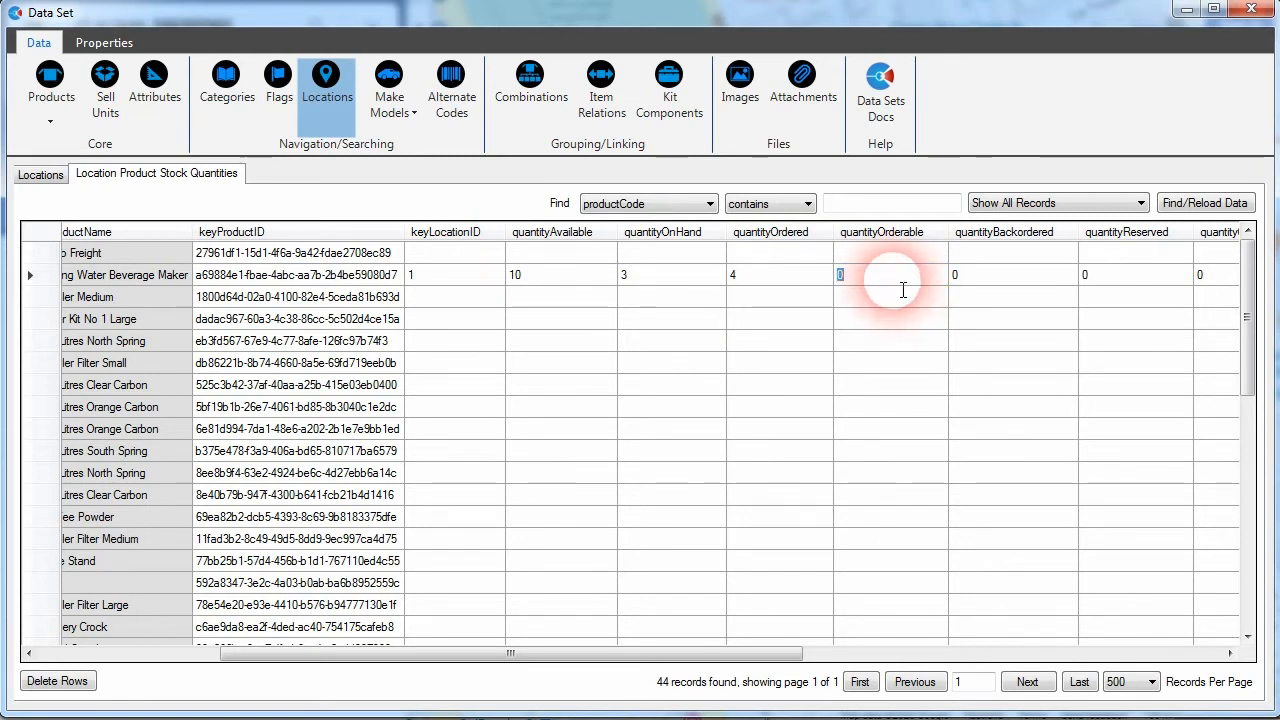
{"action": "left_click", "coordinate": [575, 300]}
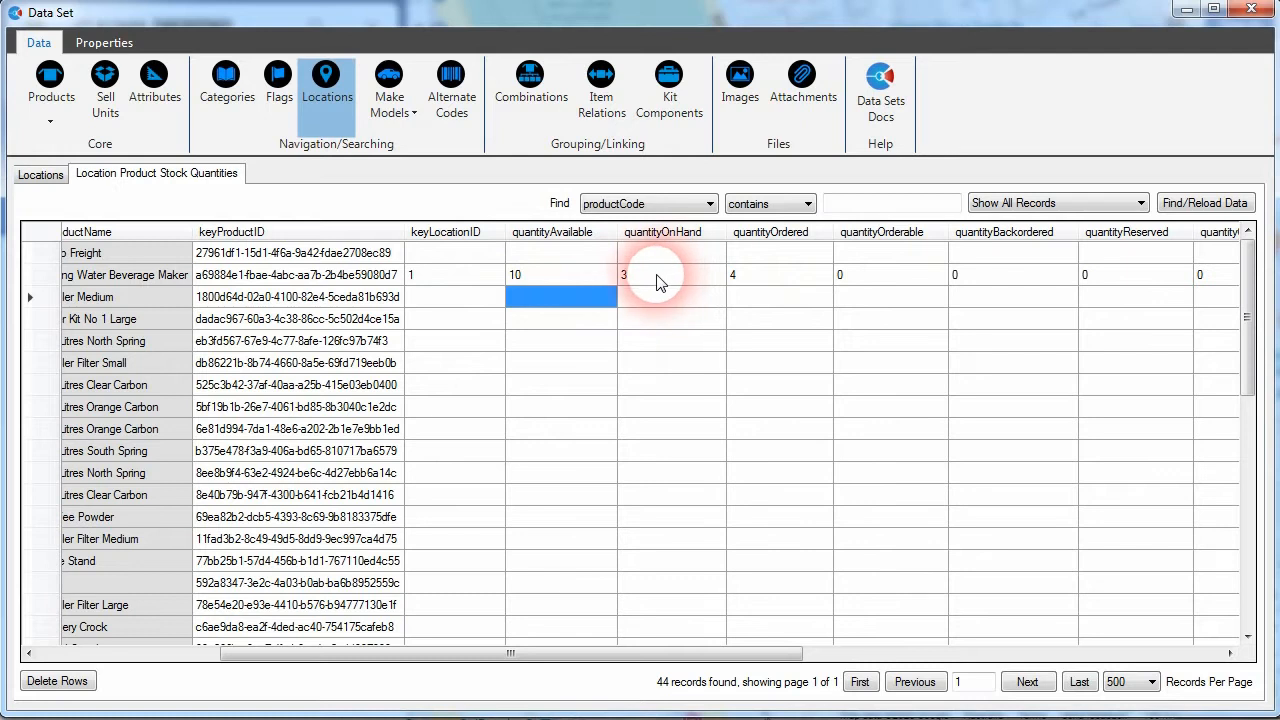
{"action": "left_click", "coordinate": [910, 295]}
{"action": "left_click", "coordinate": [908, 276]}
{"action": "type", "text": "2"}
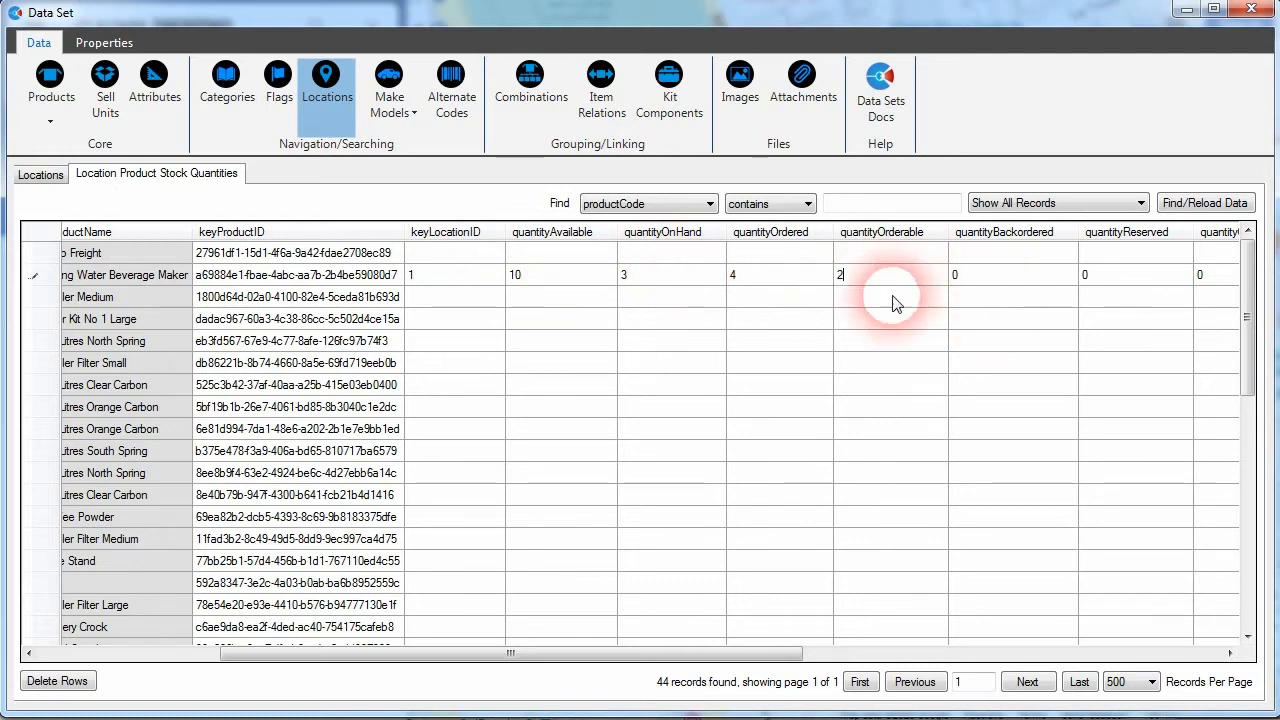
{"action": "key", "text": "Return"}
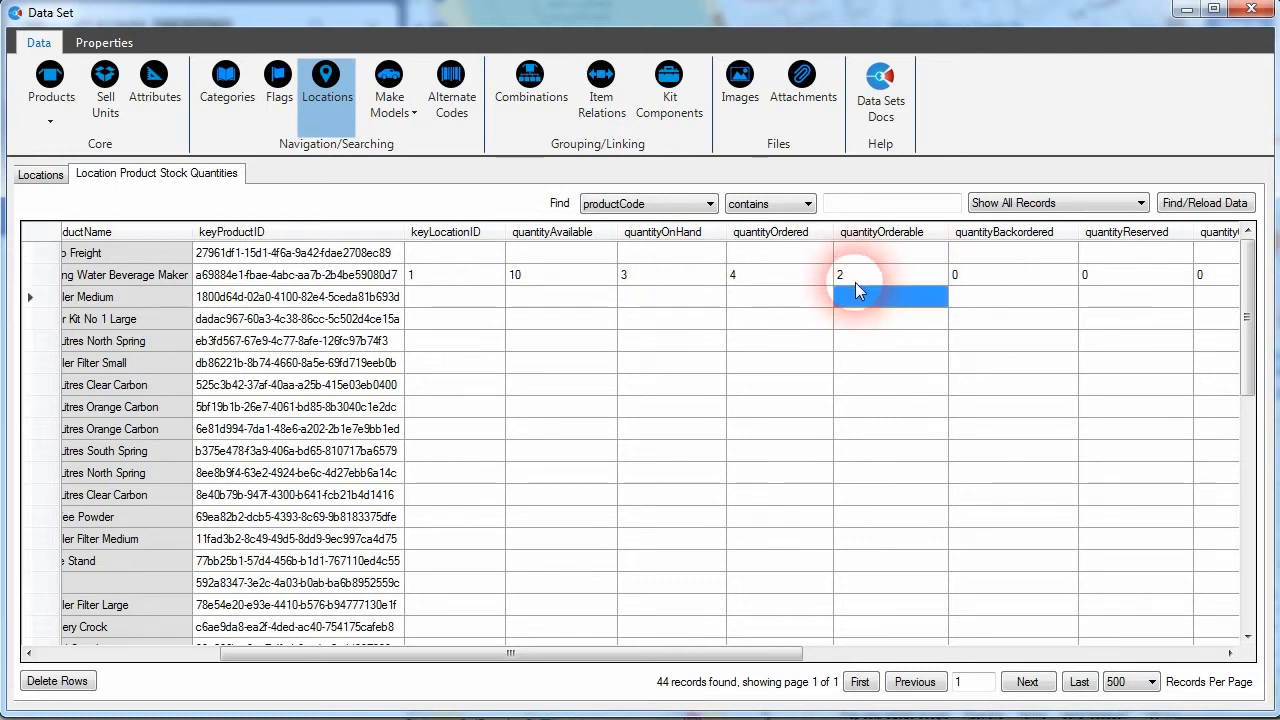
{"action": "left_click_drag", "start_coordinate": [706, 656], "coordinate": [806, 551]}
Step: Set the LOC1 backordered quantity to 10 and reserved quantity to 1
{"action": "left_click", "coordinate": [810, 278]}
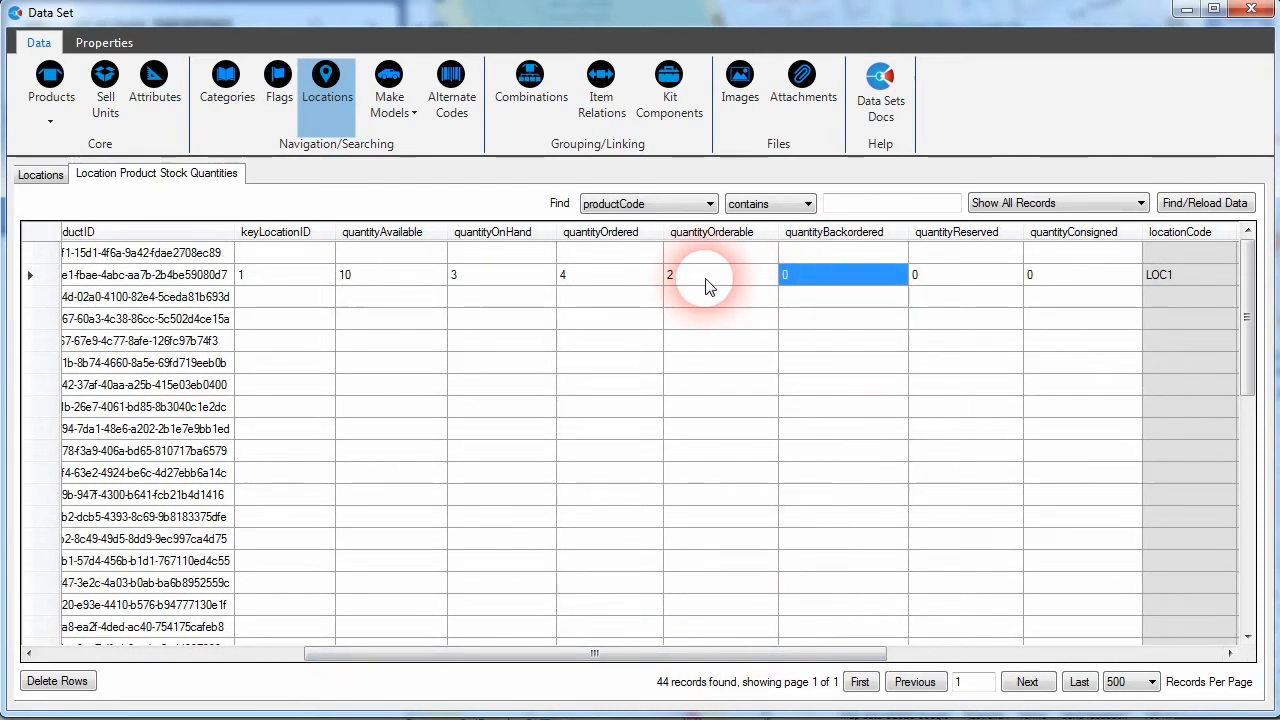
{"action": "left_click", "coordinate": [829, 273]}
{"action": "left_click_drag", "start_coordinate": [851, 283], "coordinate": [737, 286]}
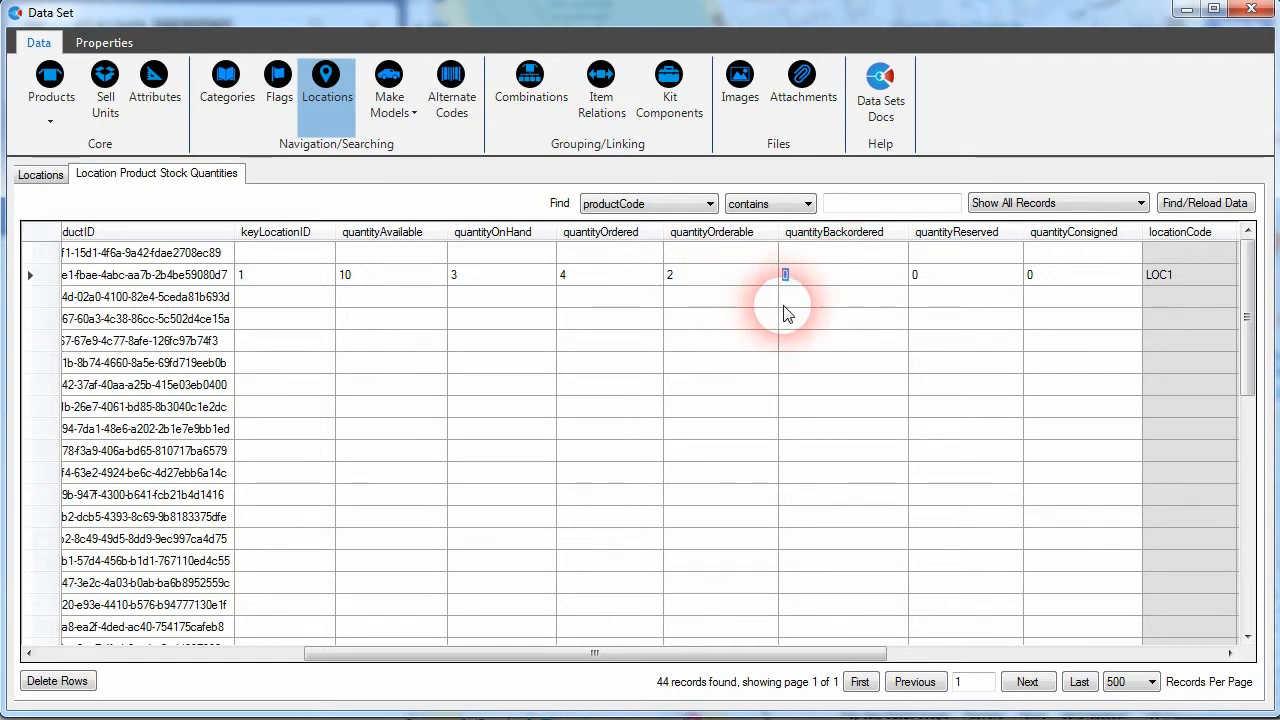
{"action": "type", "text": "10"}
{"action": "left_click", "coordinate": [821, 320]}
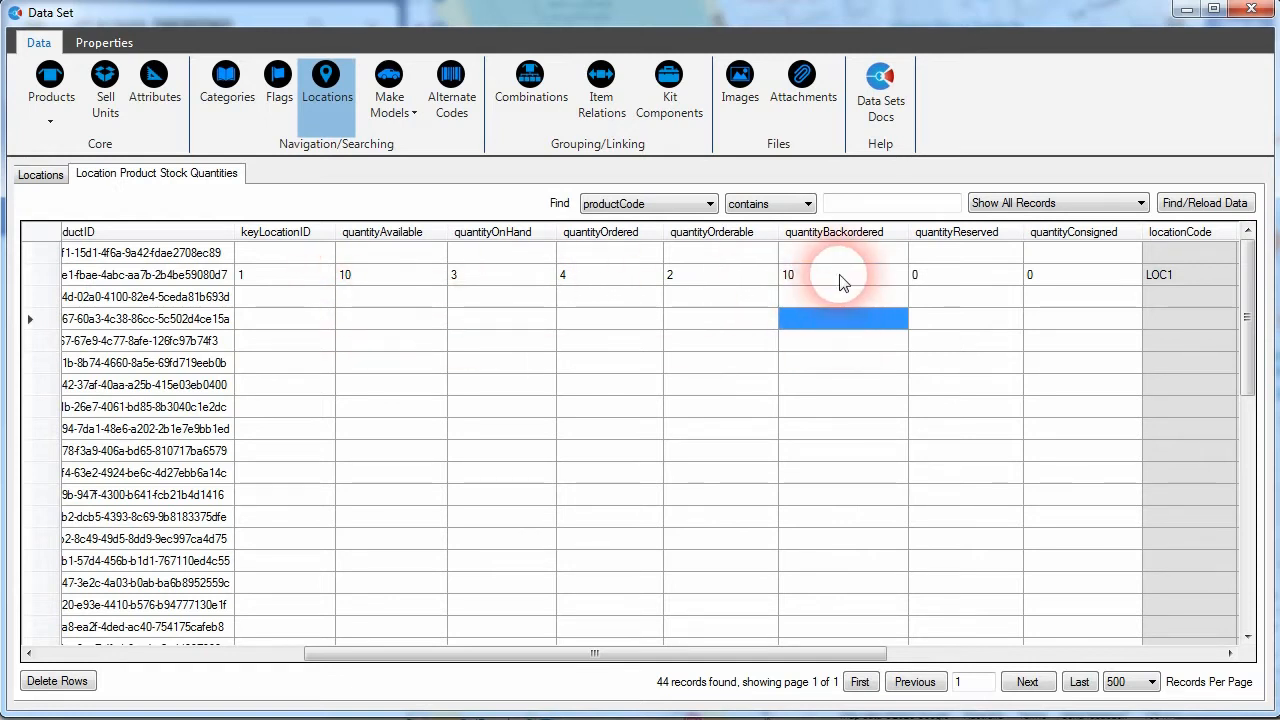
{"action": "left_click", "coordinate": [948, 294]}
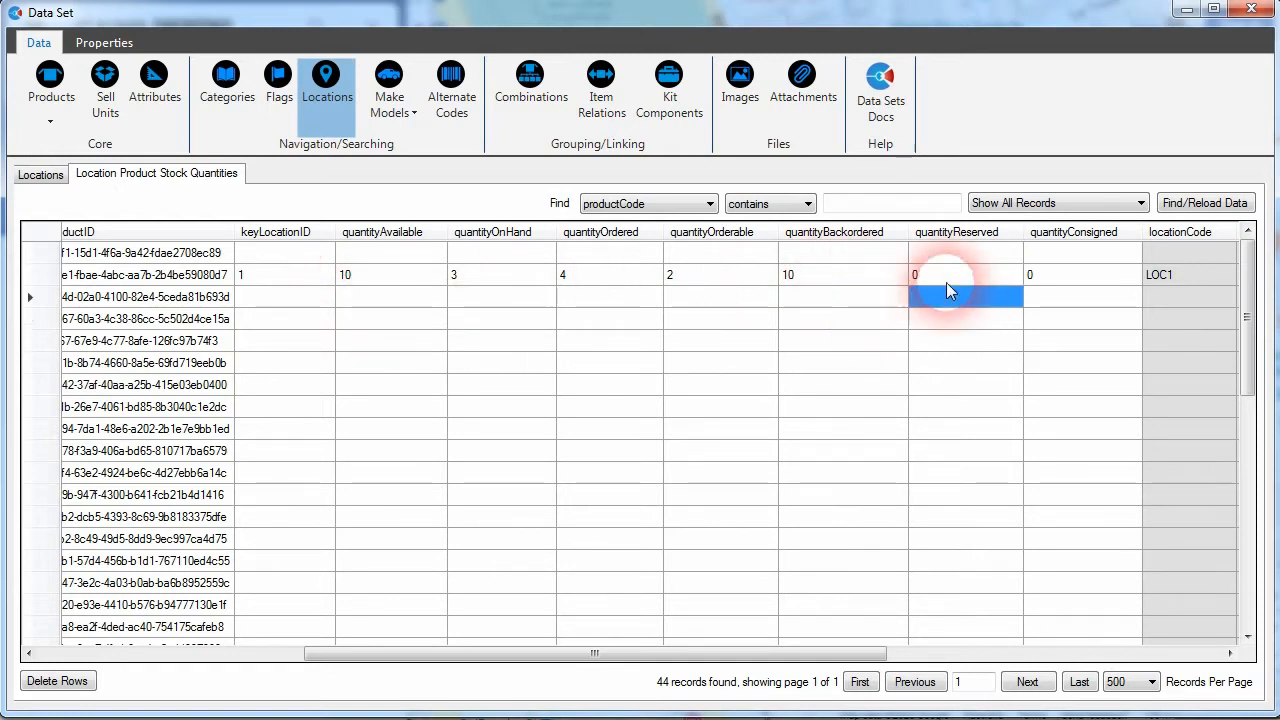
{"action": "type", "text": "1"}
{"action": "key", "text": "Return"}
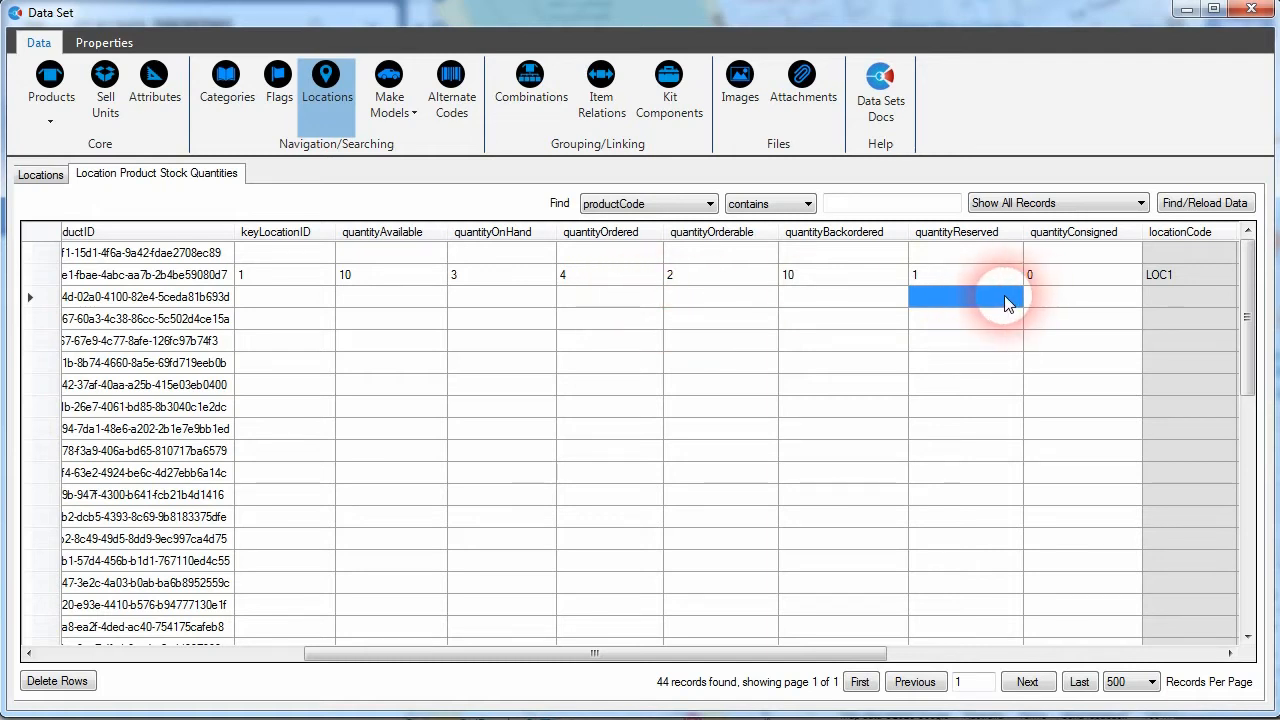
Step: Set the LOC1 consigned quantity to 5 and scroll the grid to review the row
{"action": "left_click", "coordinate": [1072, 280]}
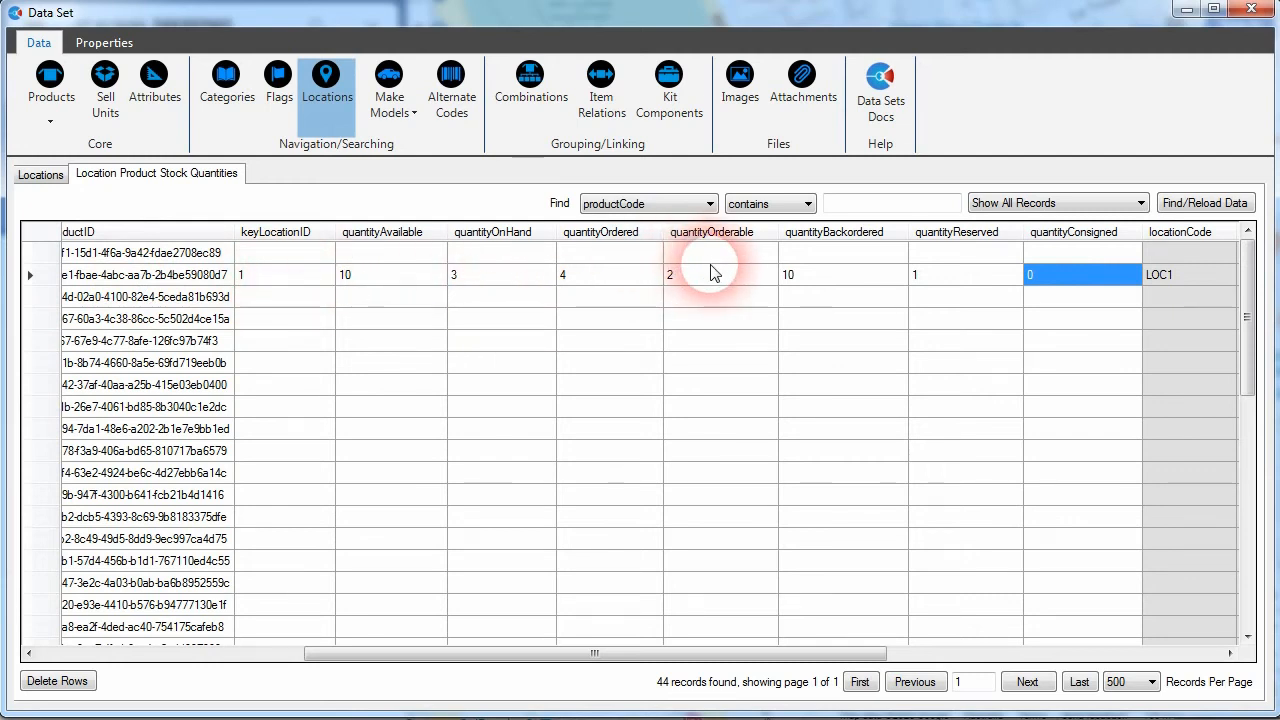
{"action": "left_click", "coordinate": [1045, 274]}
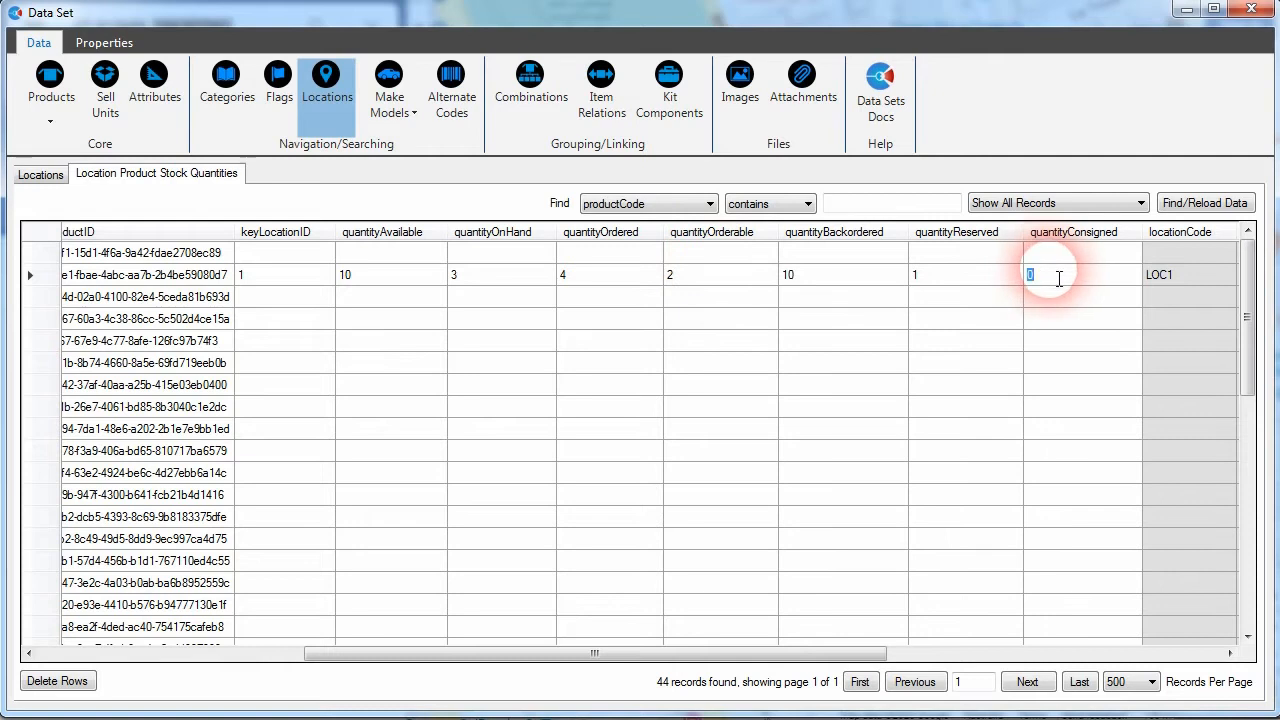
{"action": "type", "text": "5"}
{"action": "left_click", "coordinate": [1039, 300]}
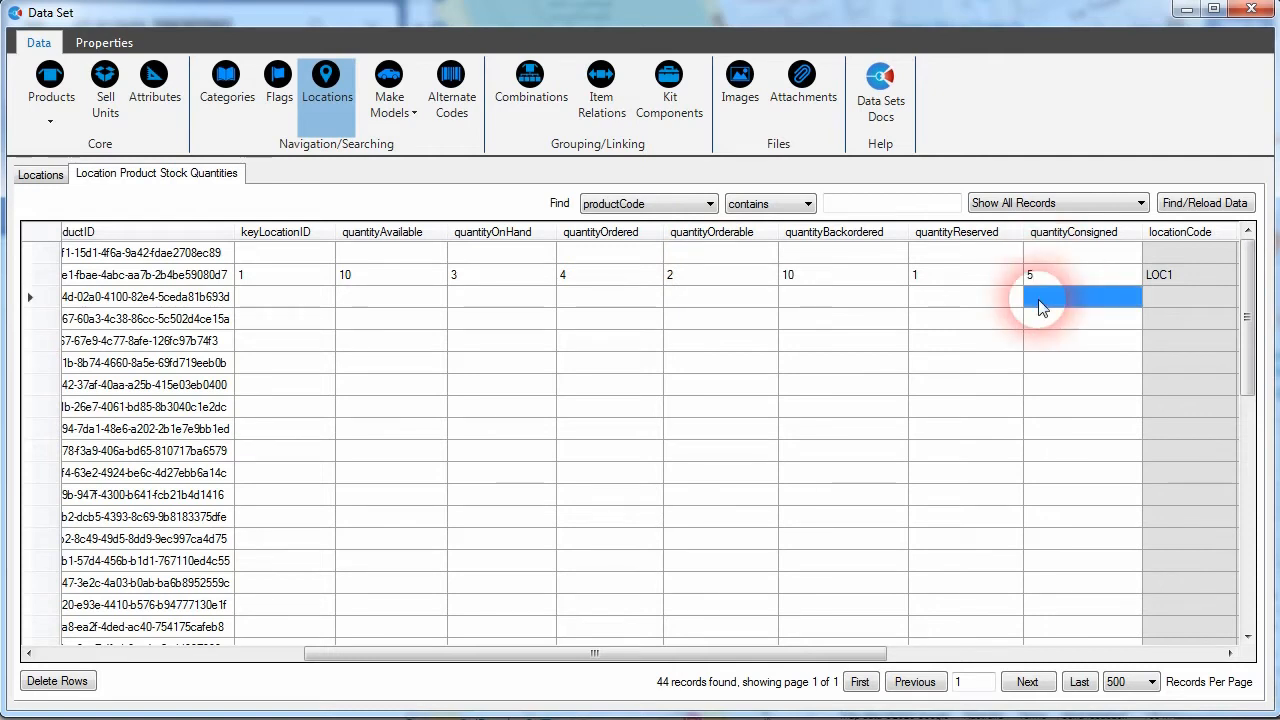
{"action": "left_click", "coordinate": [795, 655]}
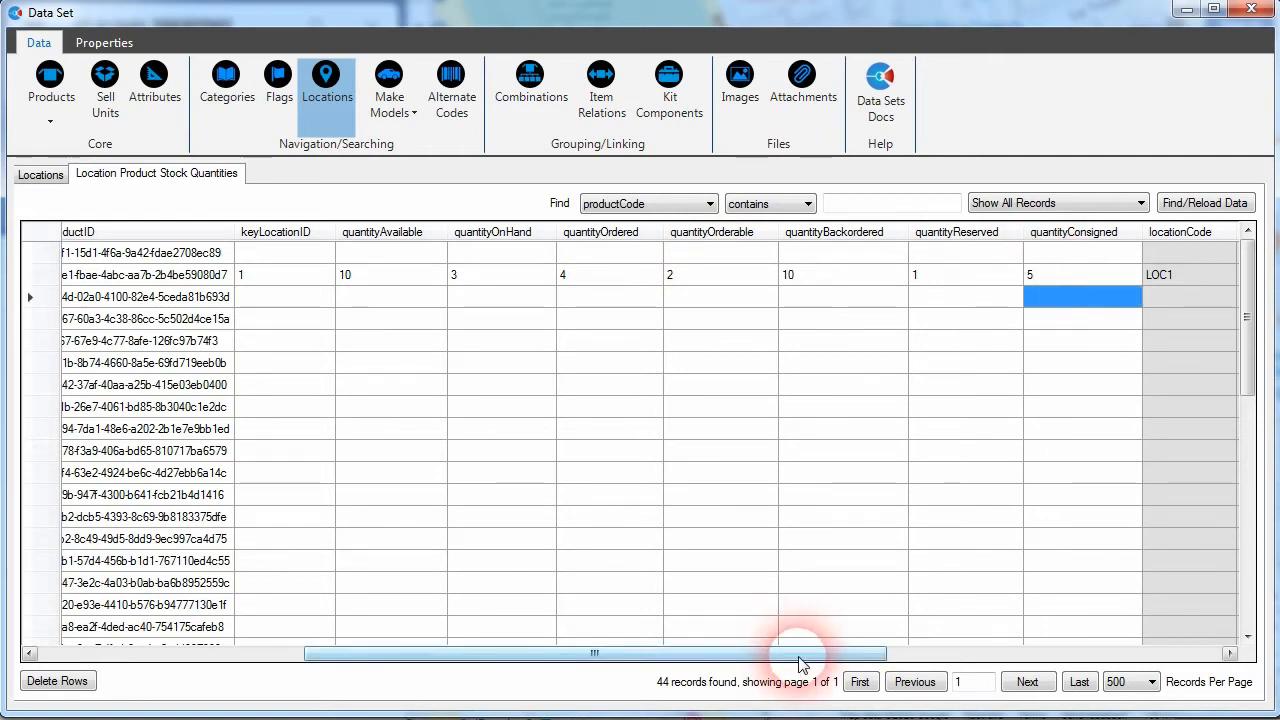
{"action": "left_click_drag", "start_coordinate": [799, 658], "coordinate": [961, 548]}
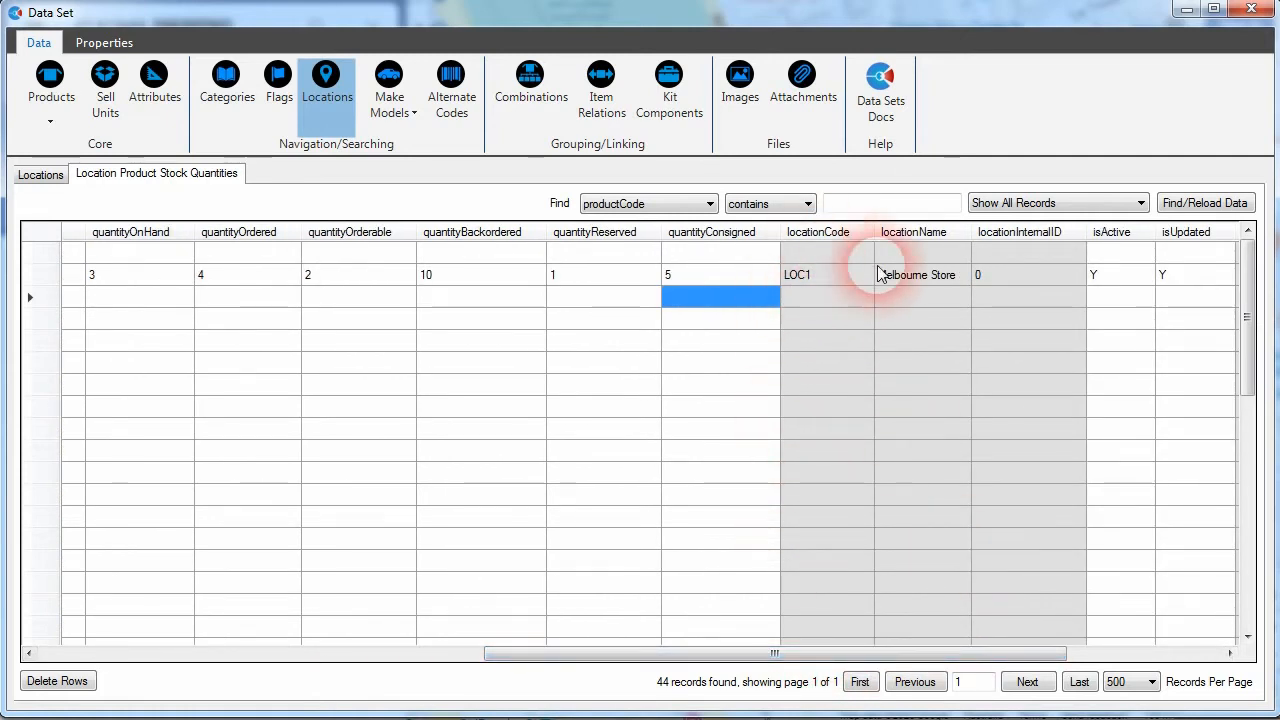
{"action": "left_click_drag", "start_coordinate": [791, 653], "coordinate": [411, 383]}
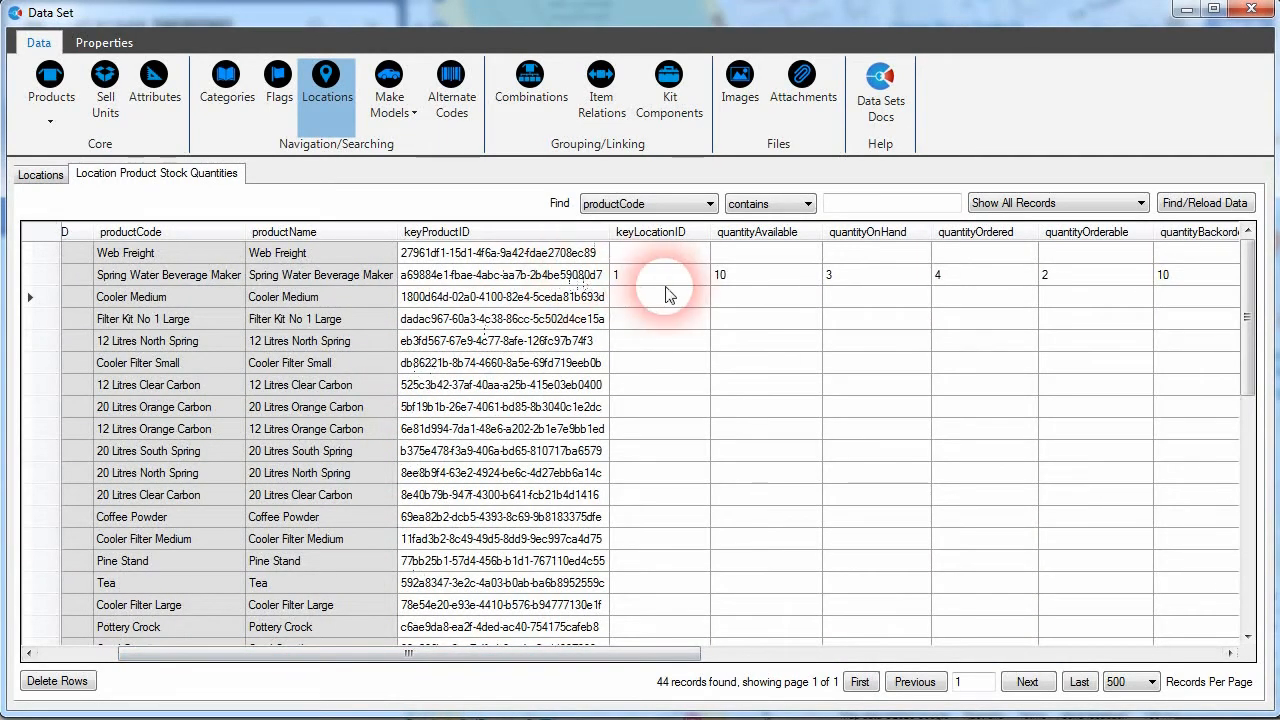
{"action": "left_click_drag", "start_coordinate": [623, 651], "coordinate": [360, 660]}
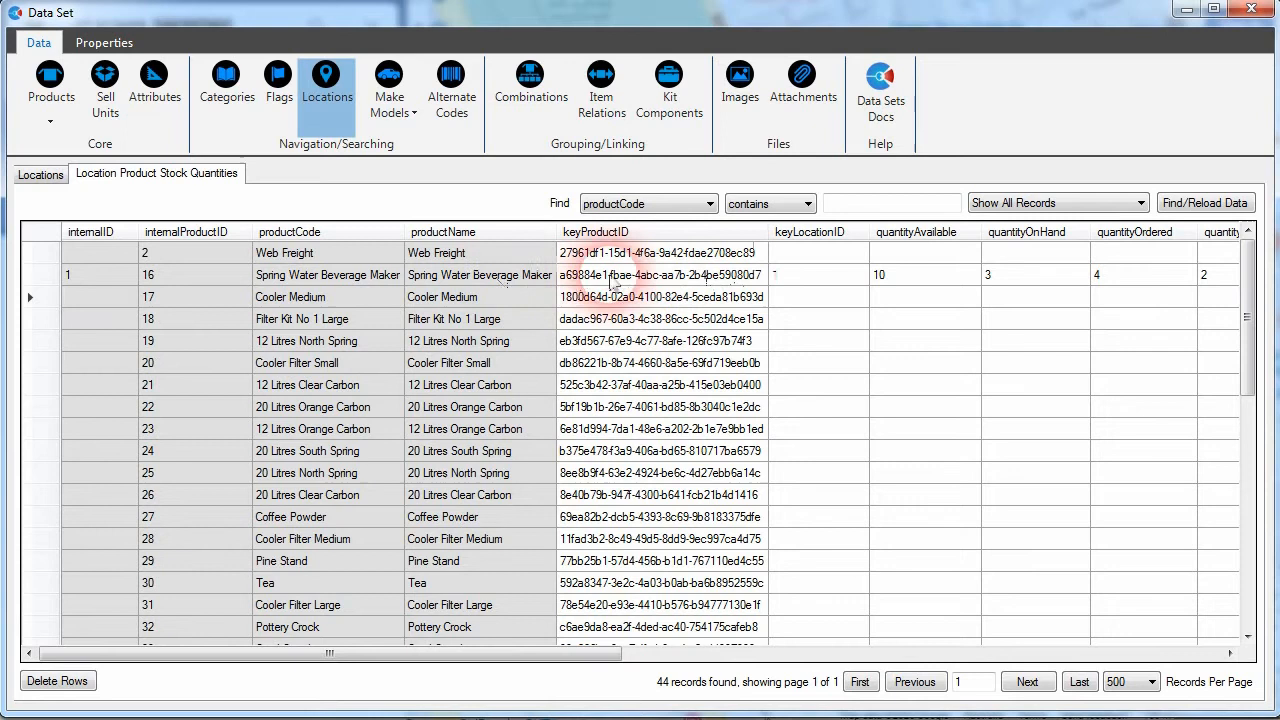
Step: Check the location IDs and codes in Locations, then start a second Spring Water stock row
{"action": "left_click", "coordinate": [40, 175]}
{"action": "left_click", "coordinate": [186, 252]}
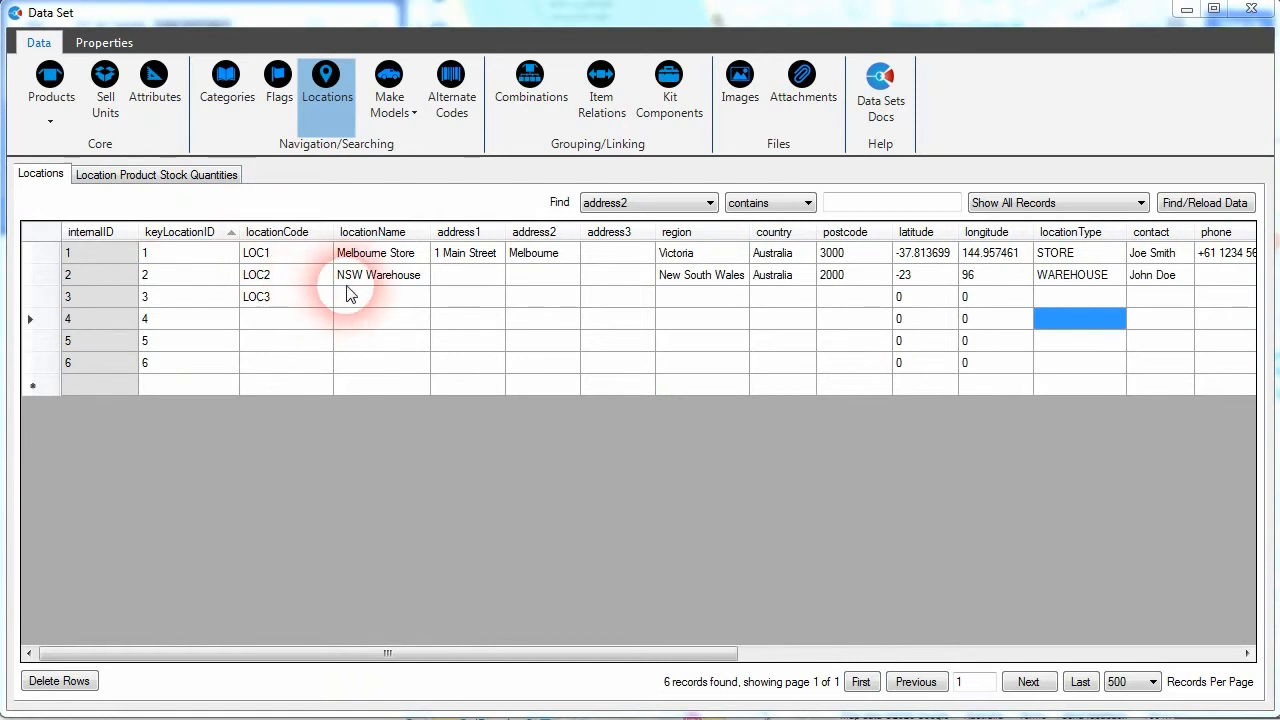
{"action": "left_click", "coordinate": [170, 276]}
{"action": "left_click", "coordinate": [186, 296]}
{"action": "left_click", "coordinate": [157, 176]}
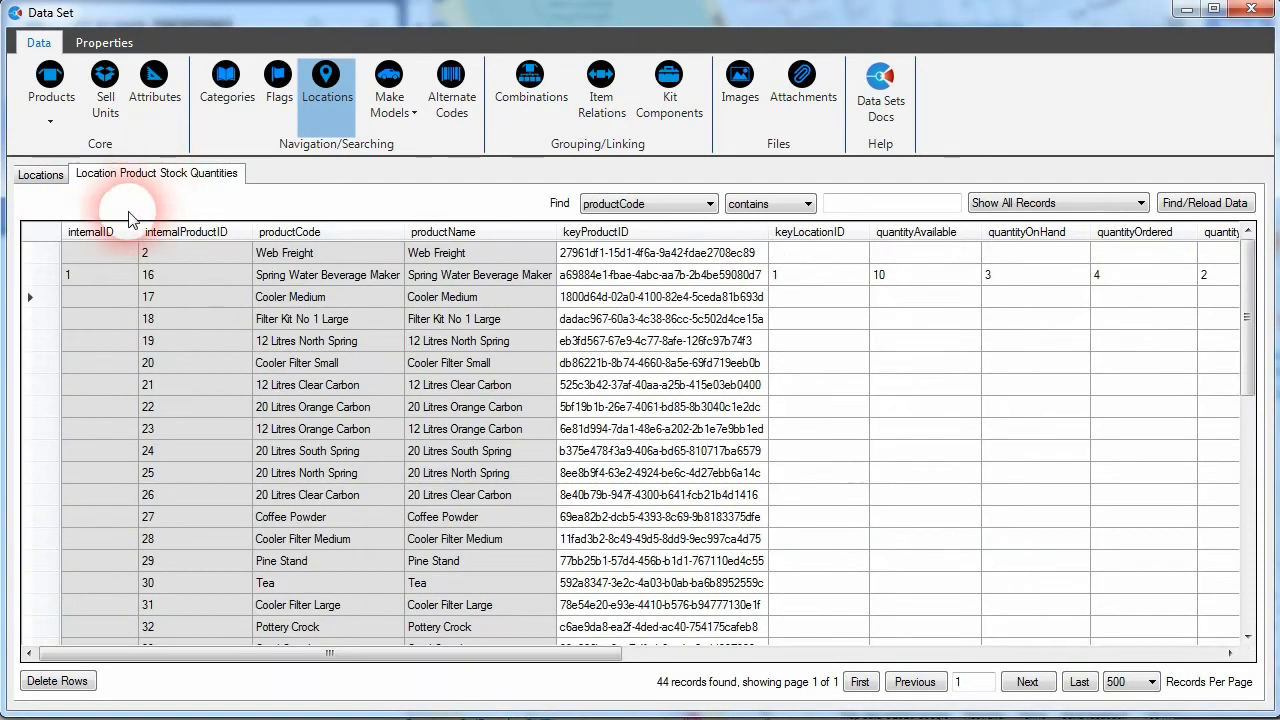
{"action": "left_click", "coordinate": [770, 295]}
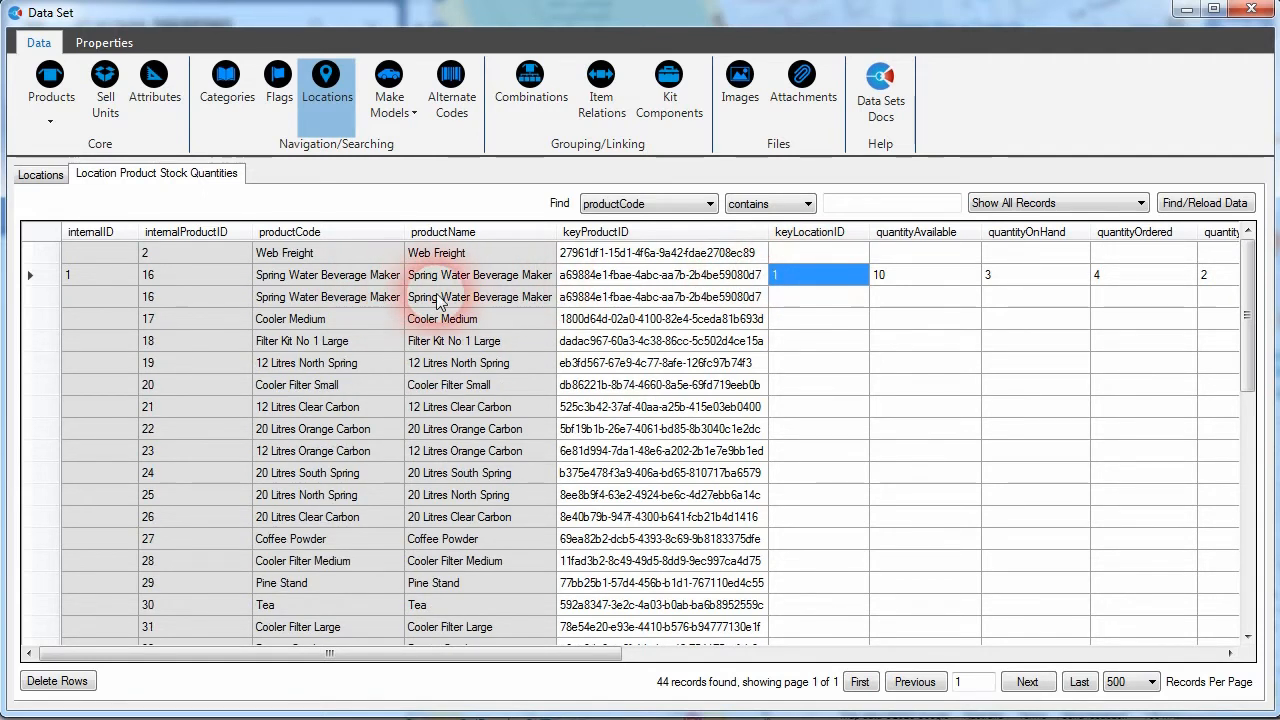
Step: Set the new row's location to 2 and quantity available to 300, confirming LOC2 NSW Warehouse
{"action": "left_click", "coordinate": [831, 300]}
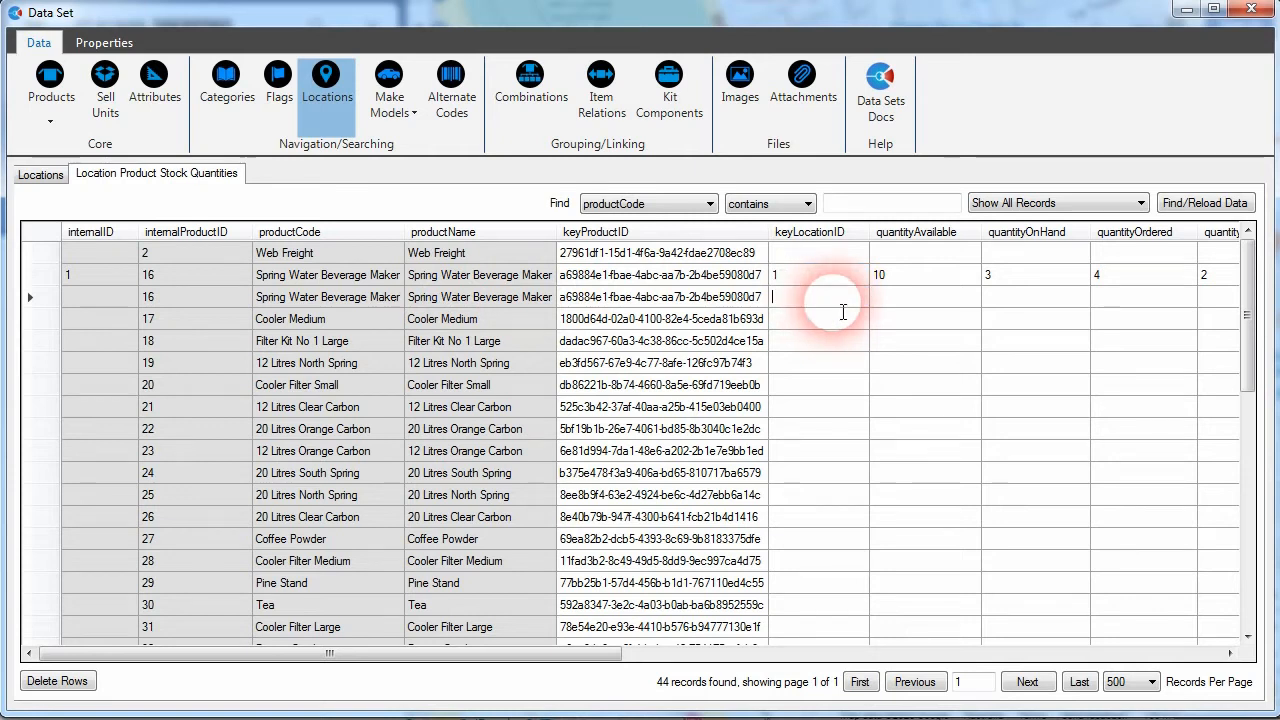
{"action": "type", "text": "2"}
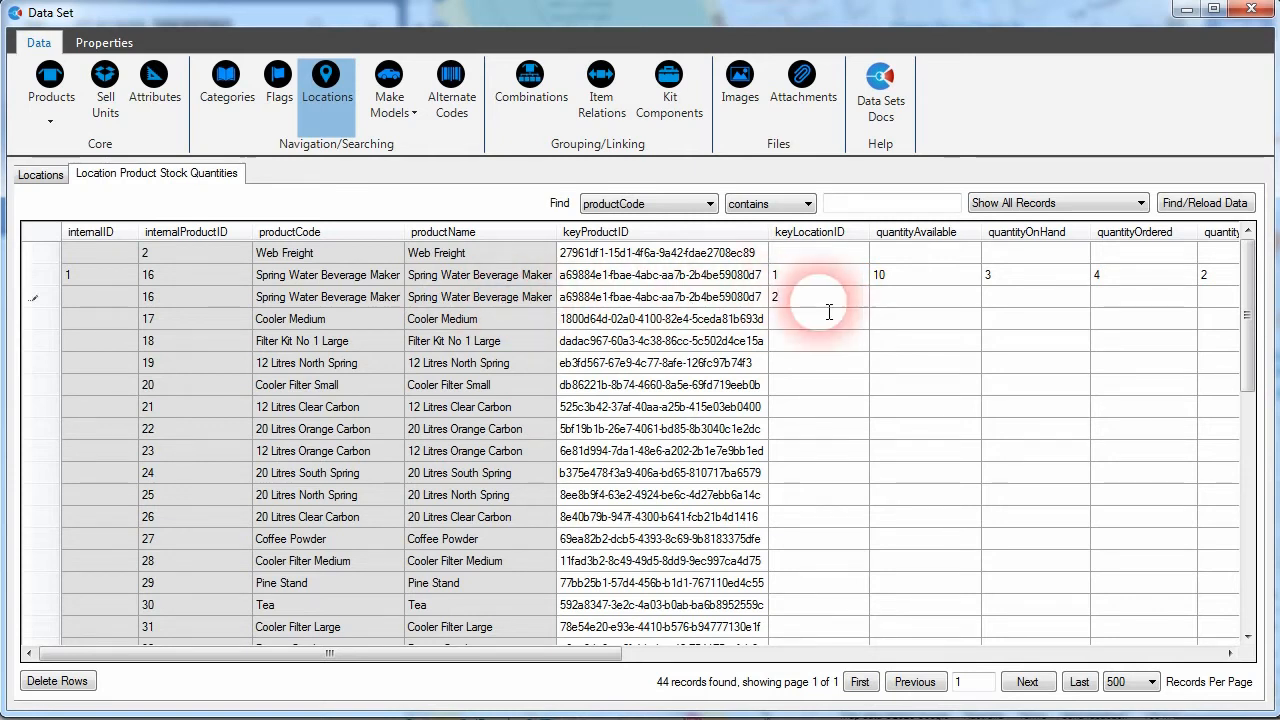
{"action": "left_click", "coordinate": [910, 297]}
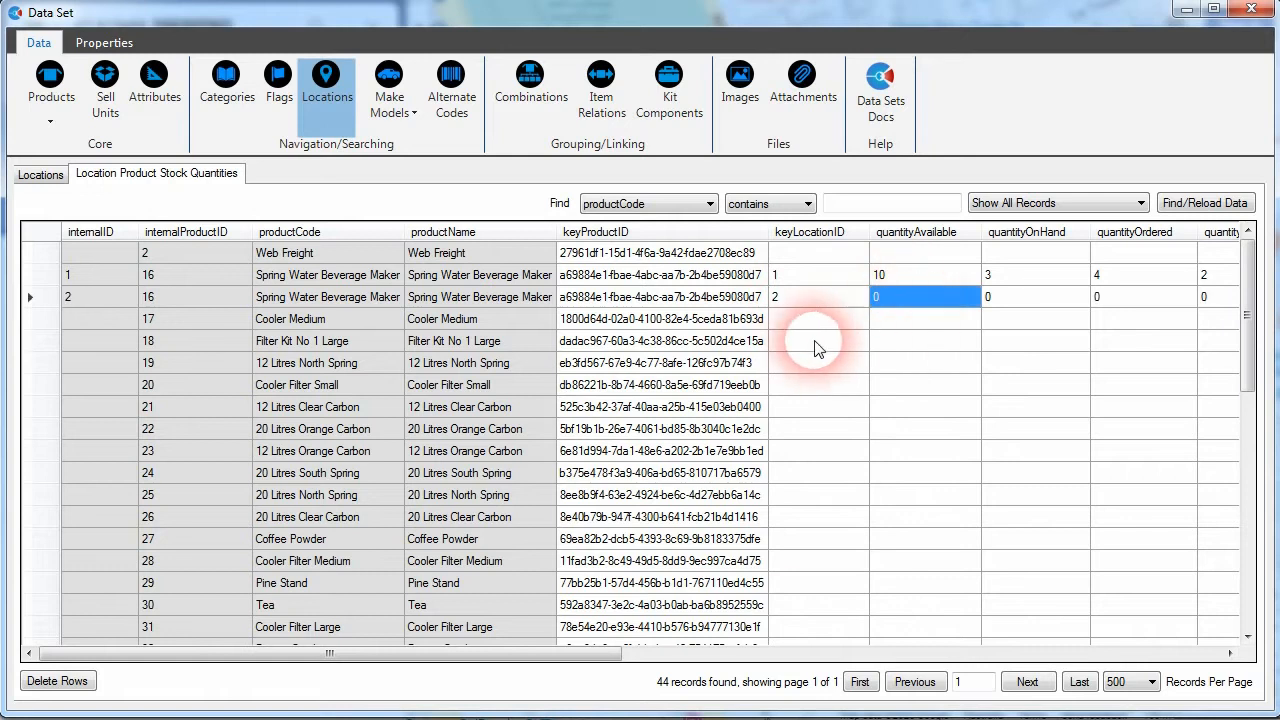
{"action": "left_click_drag", "start_coordinate": [585, 652], "coordinate": [752, 652]}
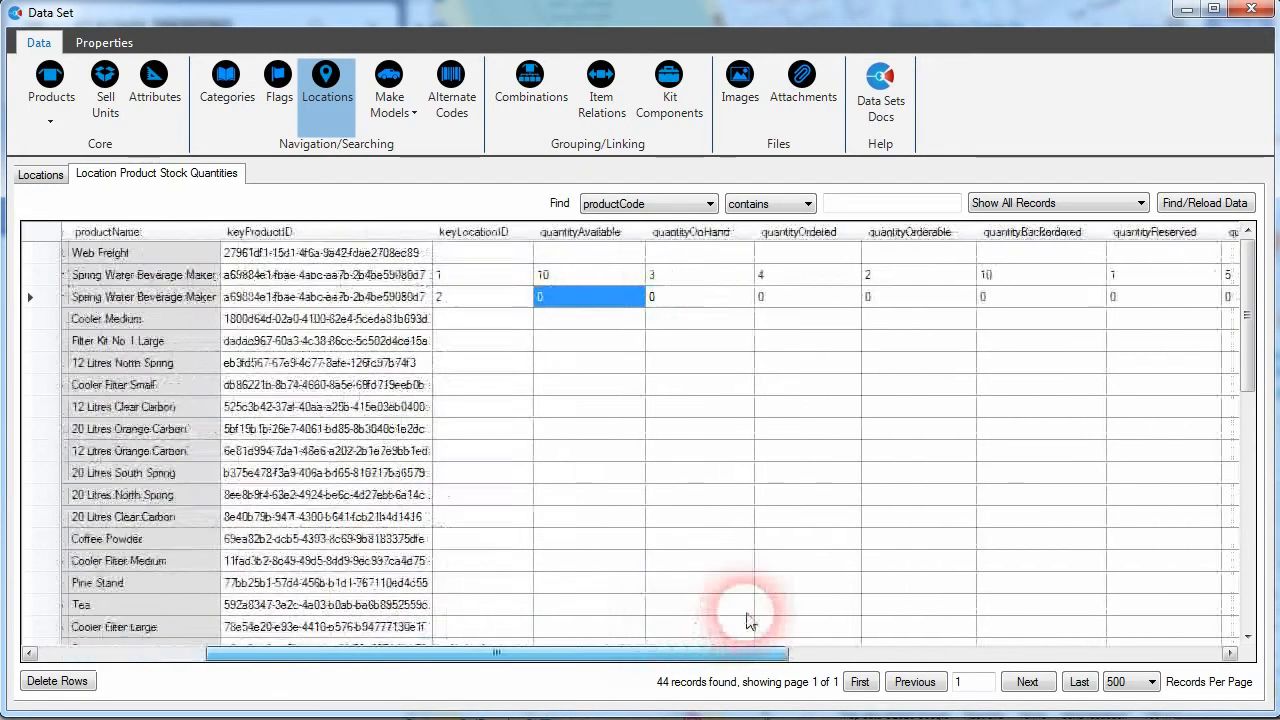
{"action": "left_click", "coordinate": [576, 304]}
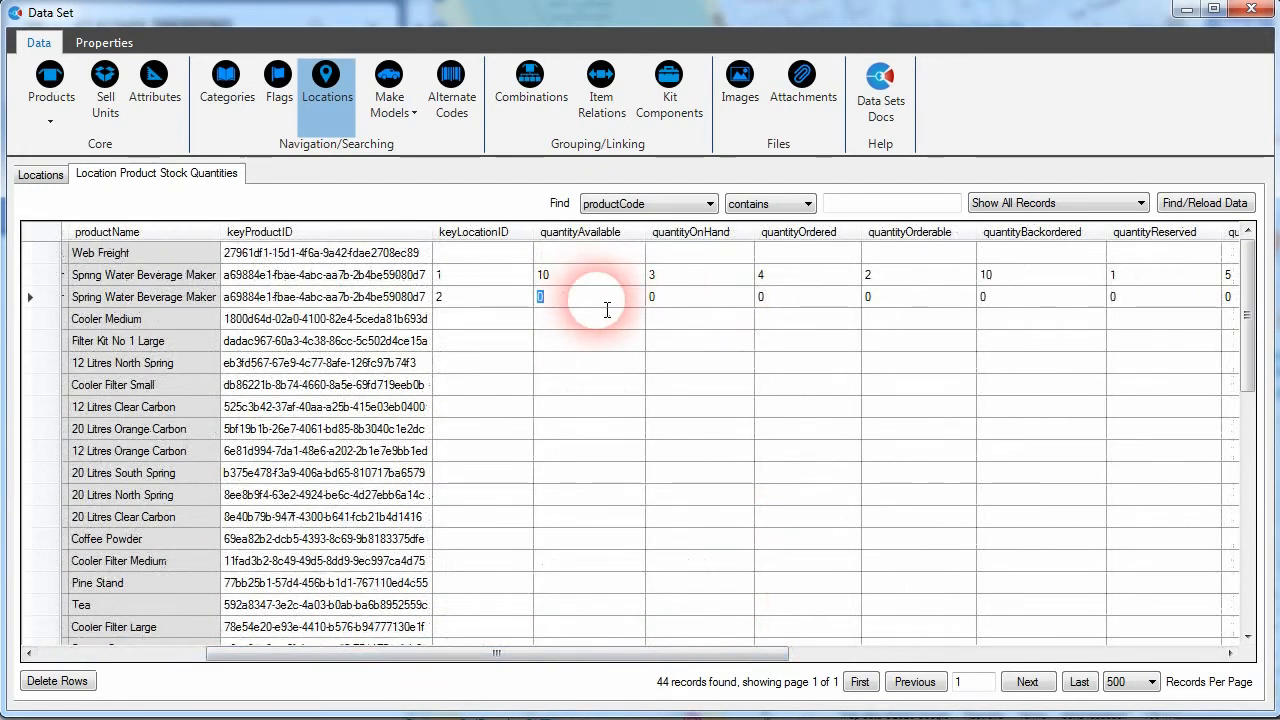
{"action": "type", "text": "300"}
{"action": "left_click", "coordinate": [622, 320]}
{"action": "left_click_drag", "start_coordinate": [466, 650], "coordinate": [843, 648]}
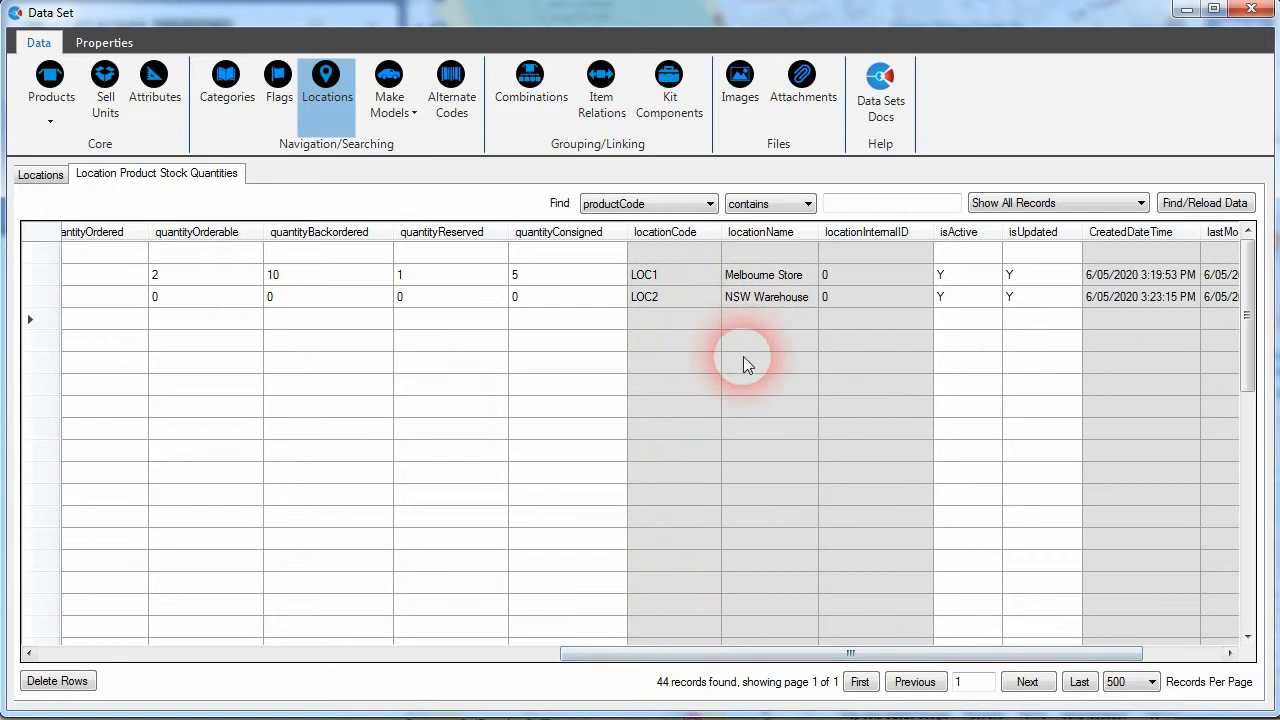
{"action": "left_click_drag", "start_coordinate": [625, 653], "coordinate": [213, 575]}
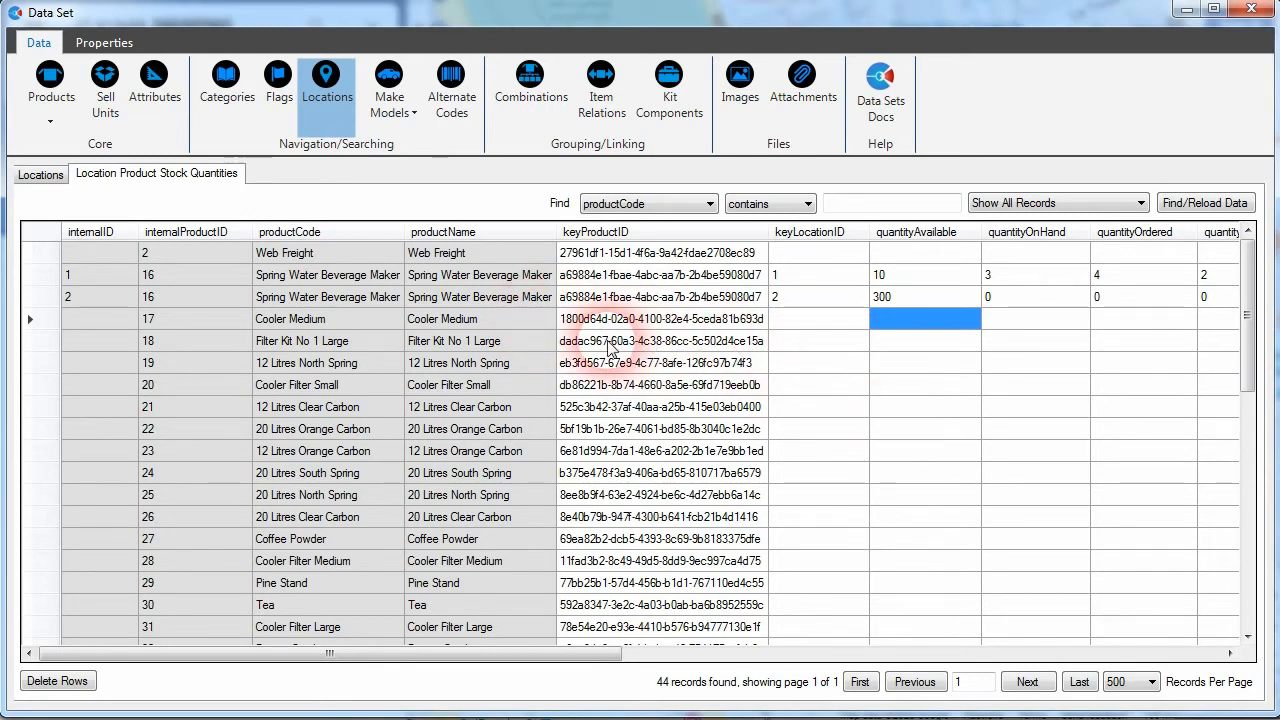
Step: Compare Spring Water's stock quantities between locations 1 and 2, then close the Data Set window
{"action": "left_click", "coordinate": [38, 175]}
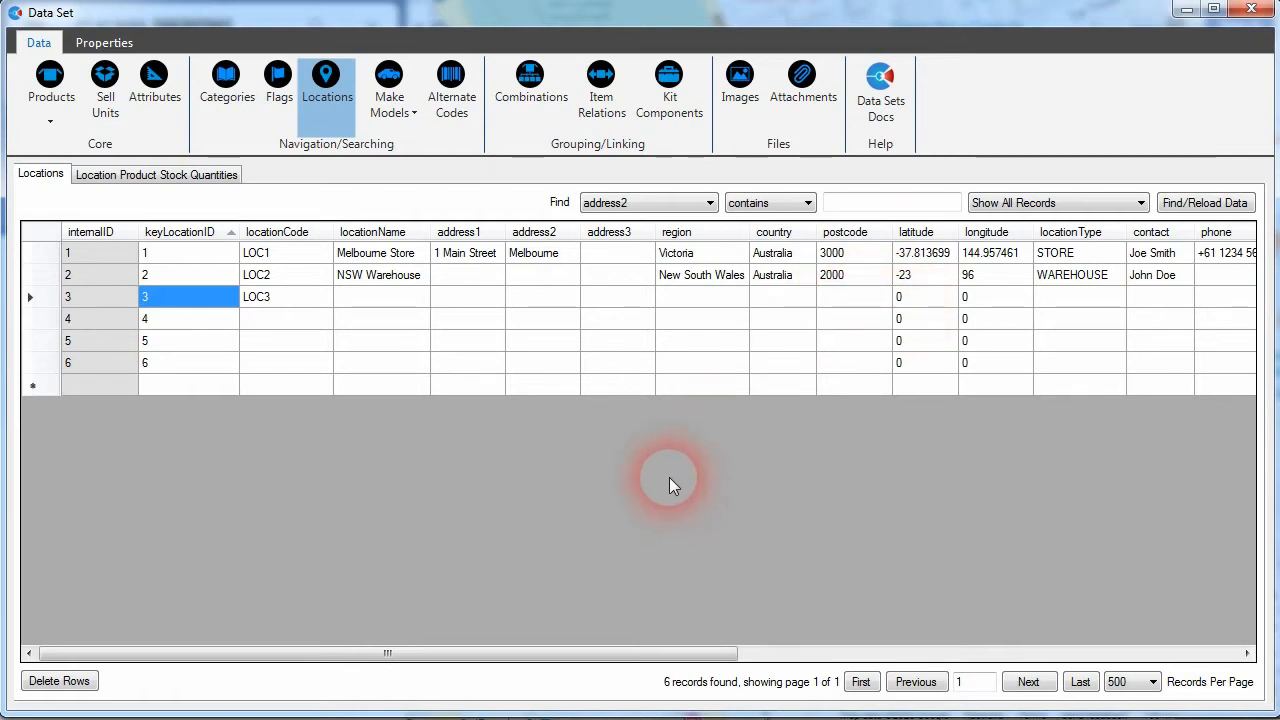
{"action": "left_click", "coordinate": [157, 175]}
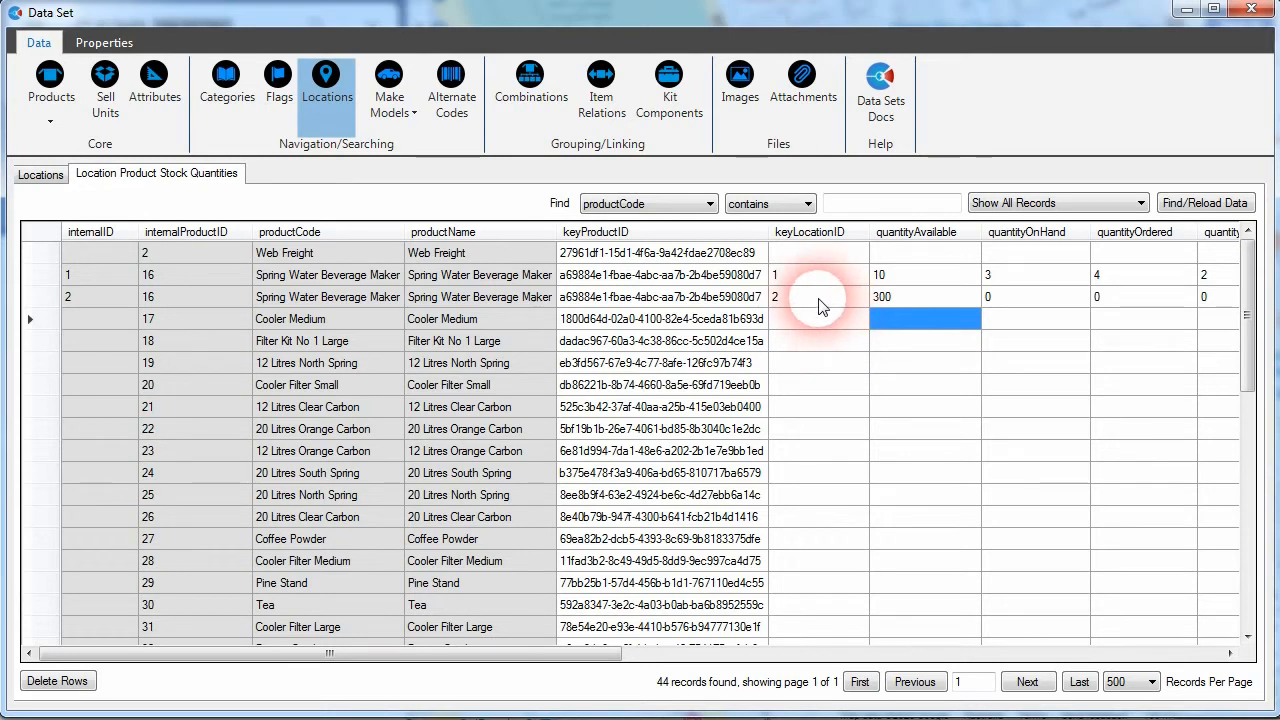
{"action": "left_click", "coordinate": [1017, 294]}
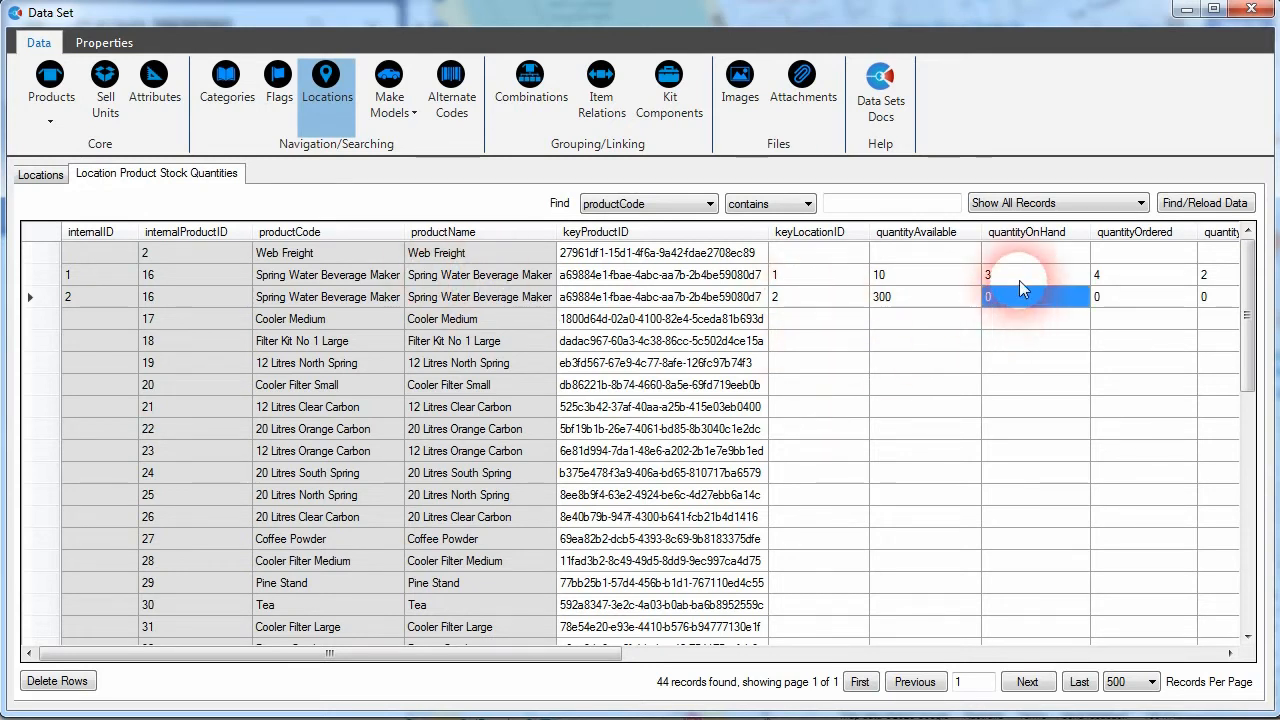
{"action": "left_click", "coordinate": [1019, 280]}
{"action": "left_click", "coordinate": [902, 278]}
{"action": "left_click", "coordinate": [1037, 296]}
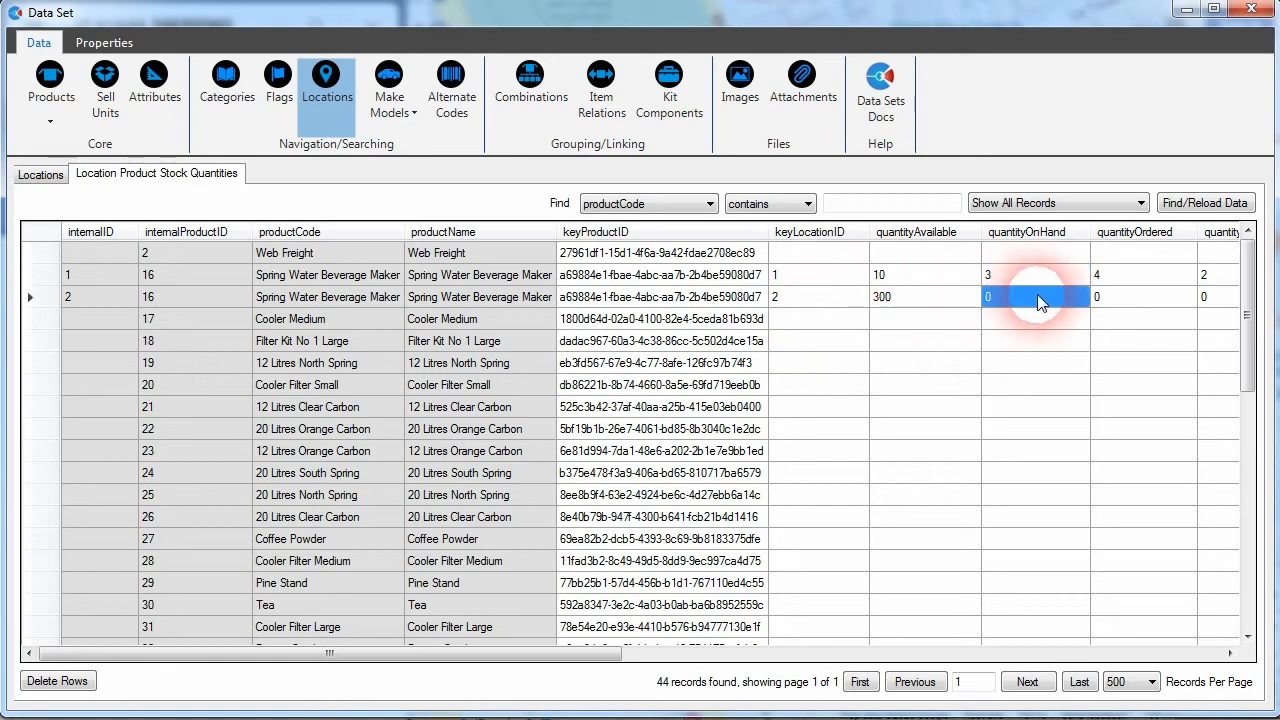
{"action": "left_click", "coordinate": [553, 658]}
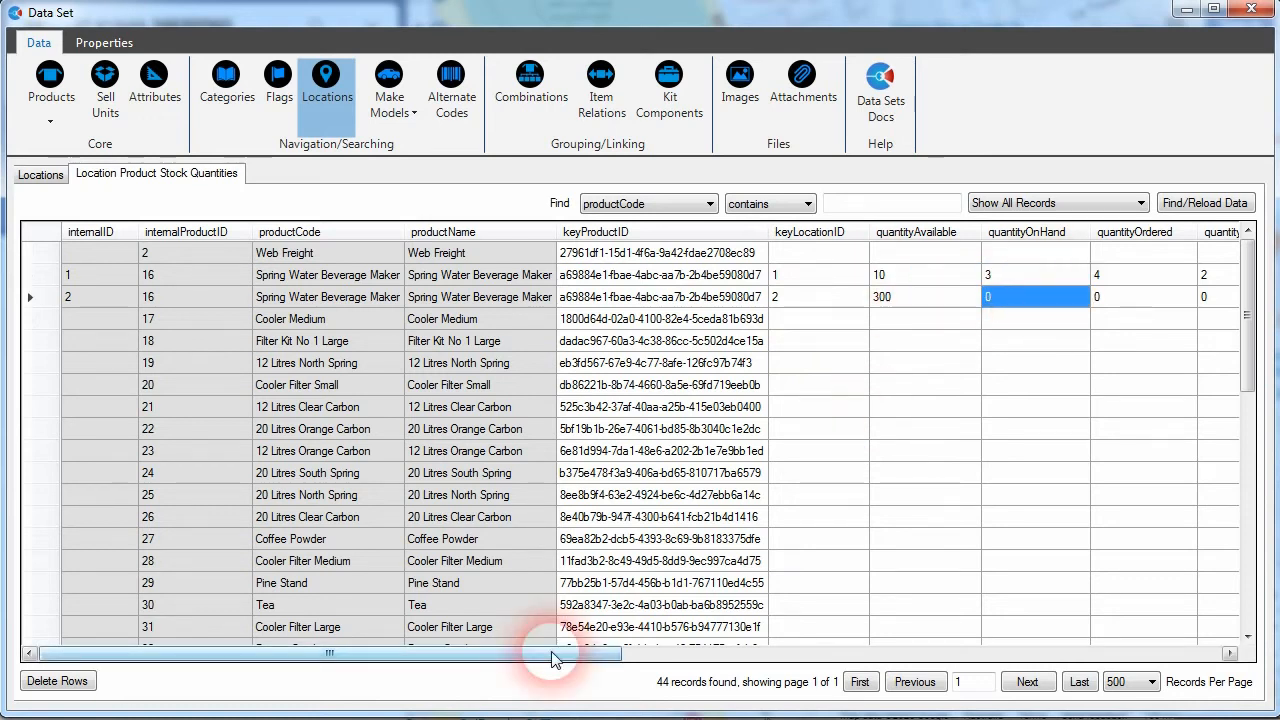
{"action": "left_click_drag", "start_coordinate": [553, 658], "coordinate": [596, 657]}
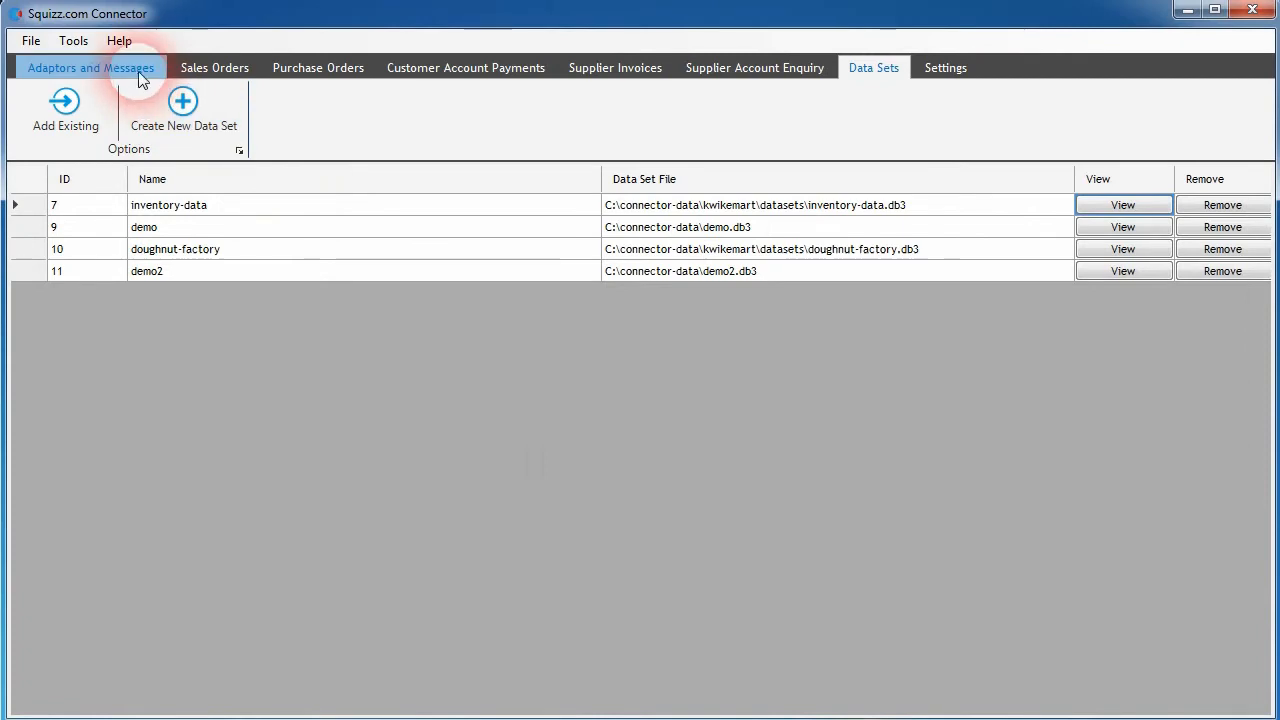
Step: Go to the adaptors list and open the Kwik e Mart adaptor's Generic Adaptor Settings
{"action": "left_click", "coordinate": [140, 80]}
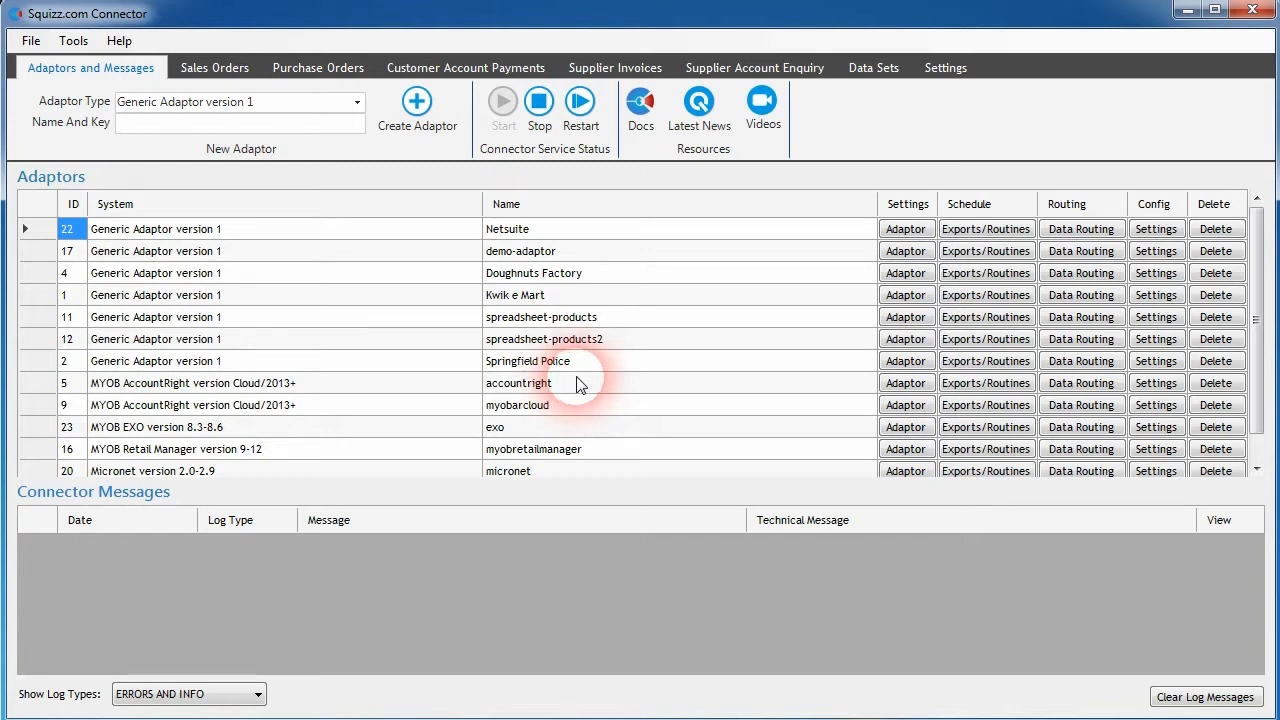
{"action": "left_click", "coordinate": [1156, 295]}
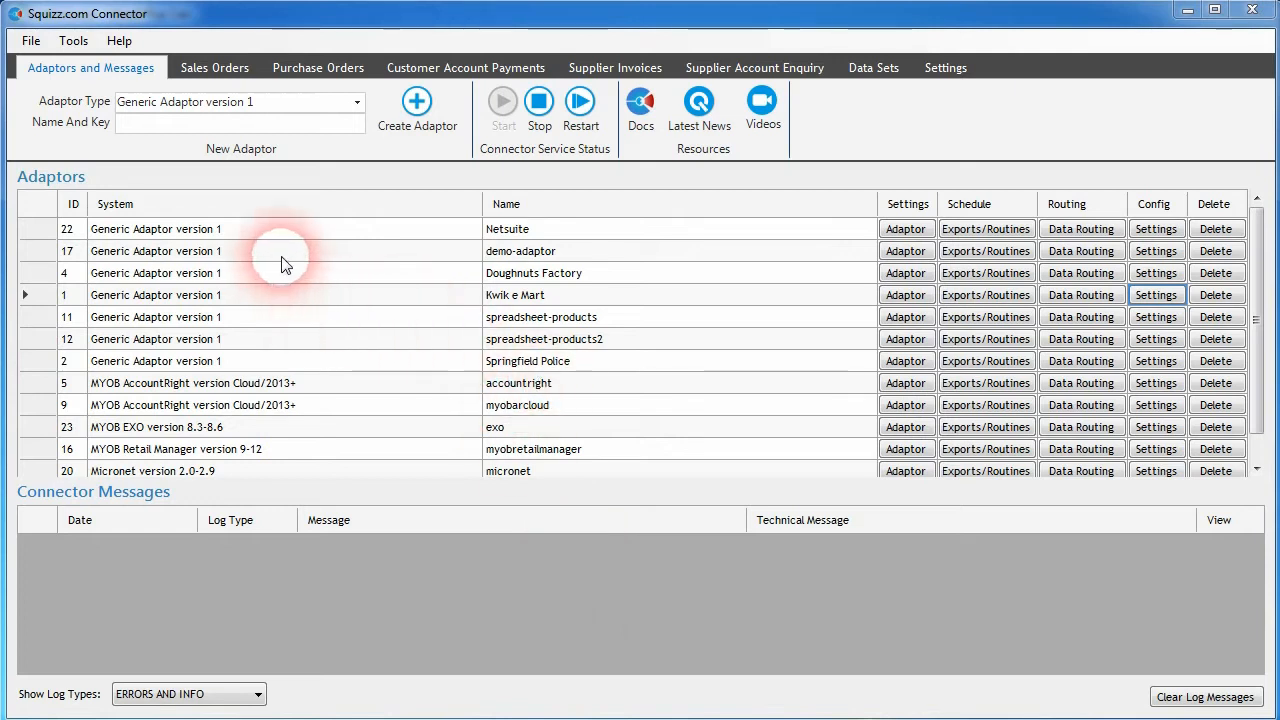
{"action": "left_click", "coordinate": [555, 295]}
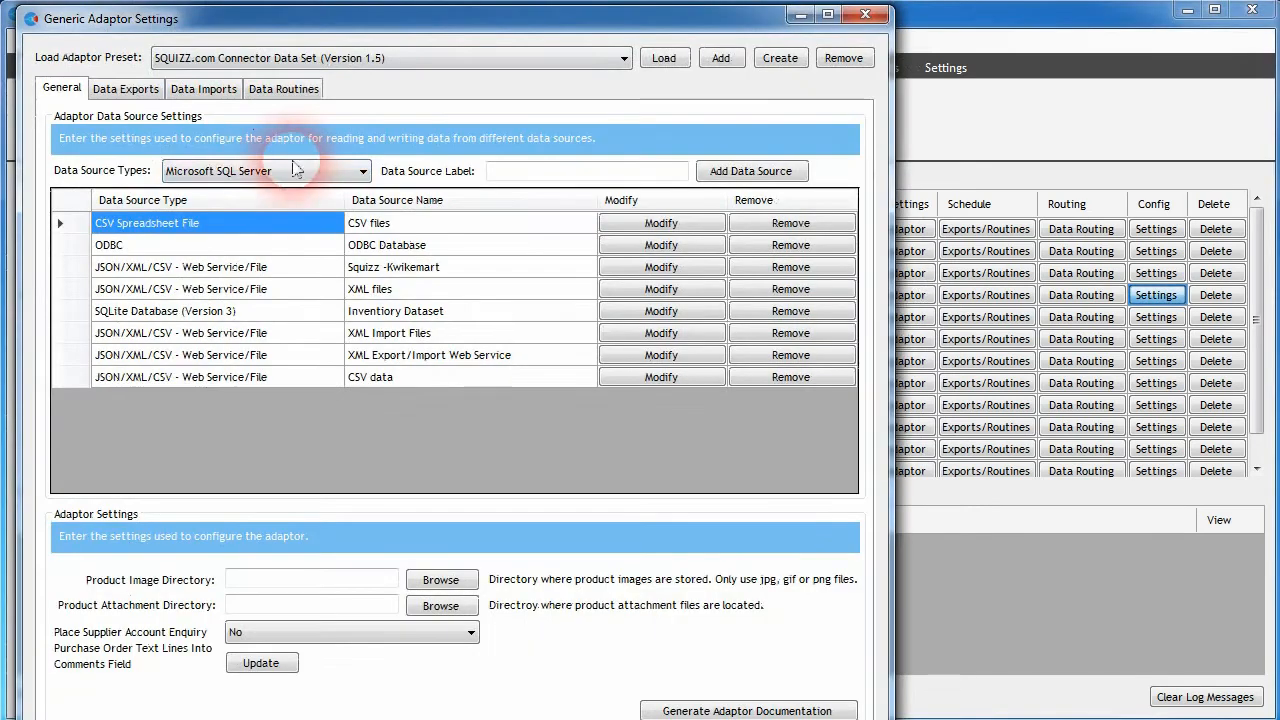
Step: Select Locations on Data Exports, confirm its locations.csv file matcher, then close the adaptor settings
{"action": "left_click", "coordinate": [125, 88]}
{"action": "left_click", "coordinate": [450, 166]}
{"action": "left_click_drag", "start_coordinate": [606, 238], "coordinate": [591, 474]}
{"action": "left_click", "coordinate": [350, 290]}
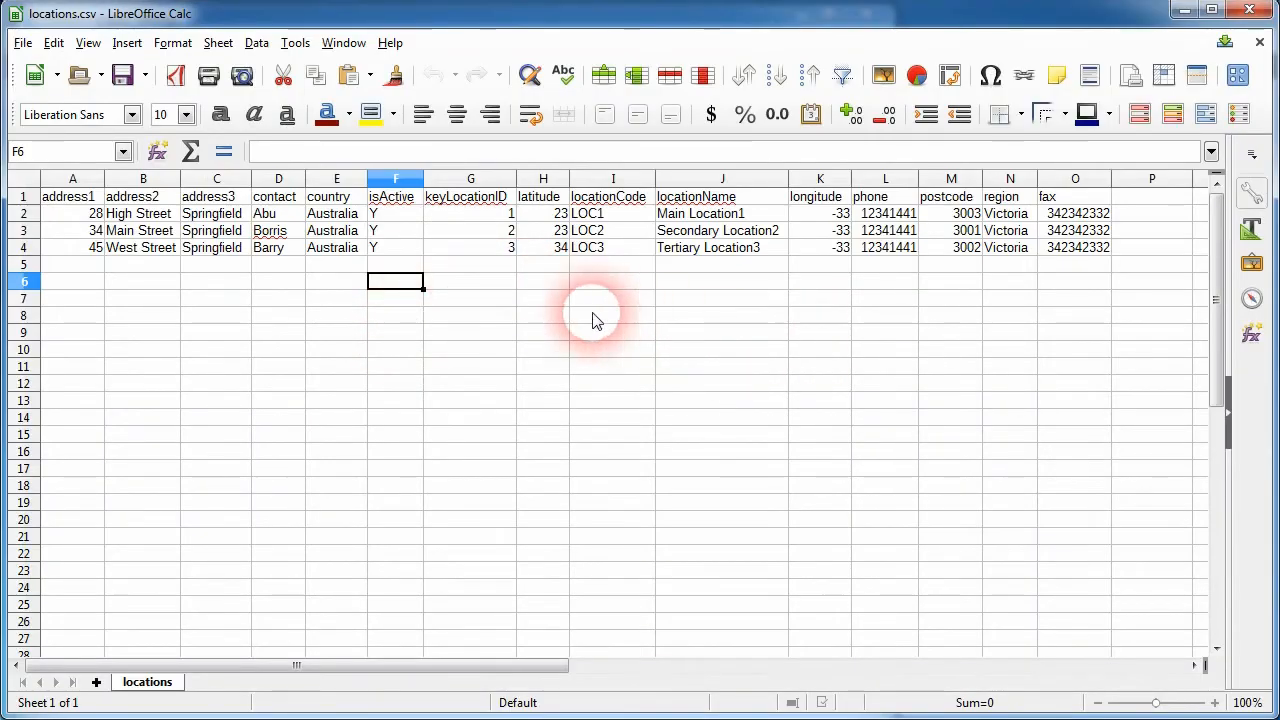
{"action": "left_click", "coordinate": [1182, 14]}
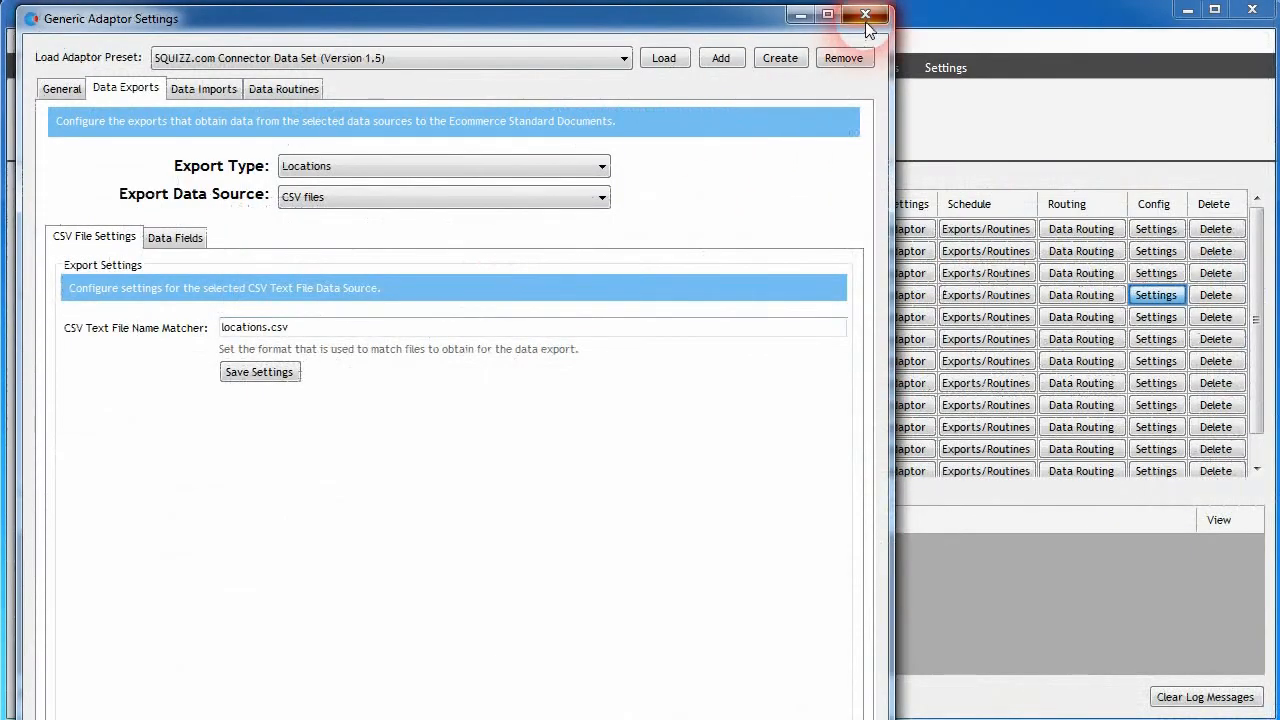
{"action": "left_click", "coordinate": [851, 12]}
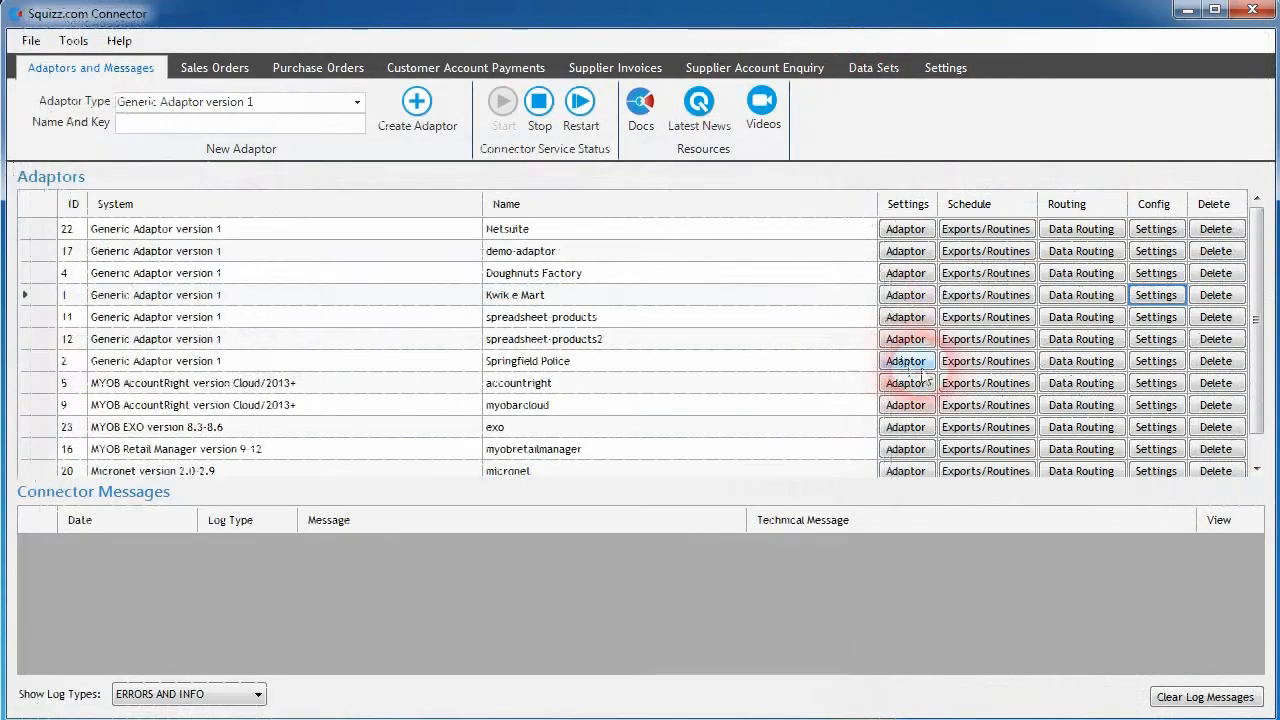
Step: Select the Export Locations job, targeting the Connector Data Set in Full transfer mode
{"action": "left_click", "coordinate": [986, 295]}
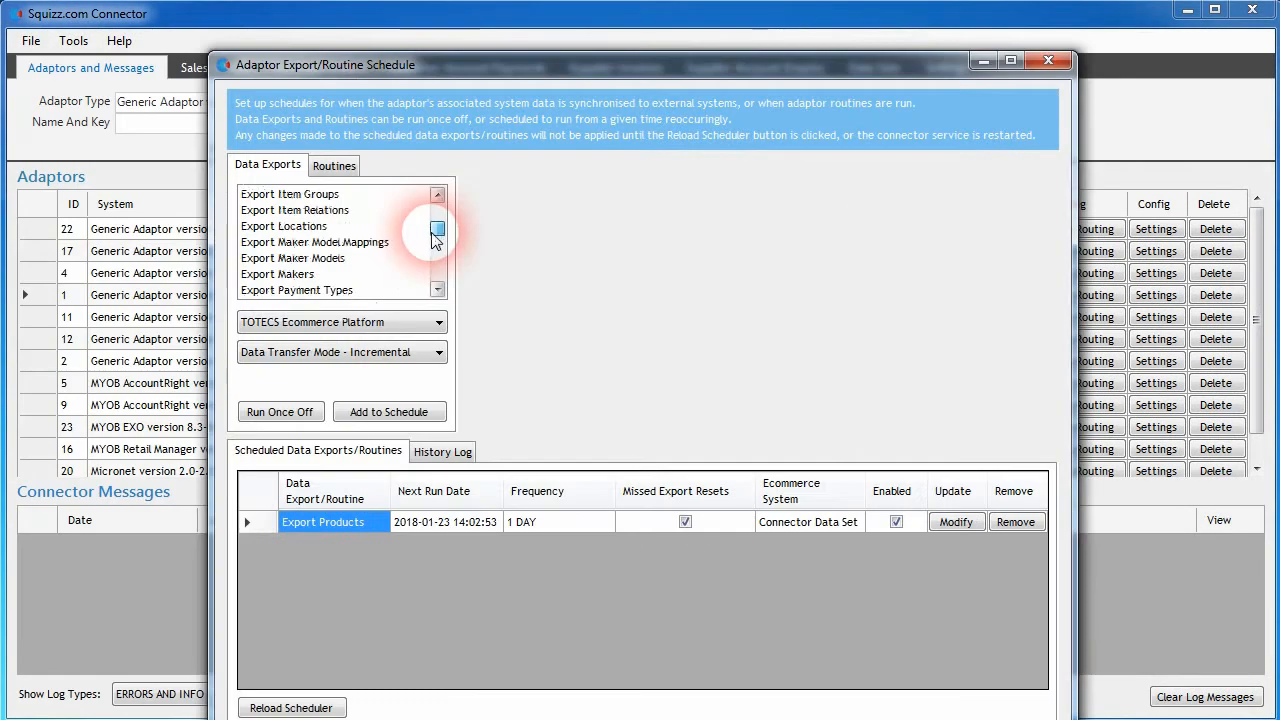
{"action": "left_click", "coordinate": [300, 226]}
{"action": "left_click", "coordinate": [379, 321]}
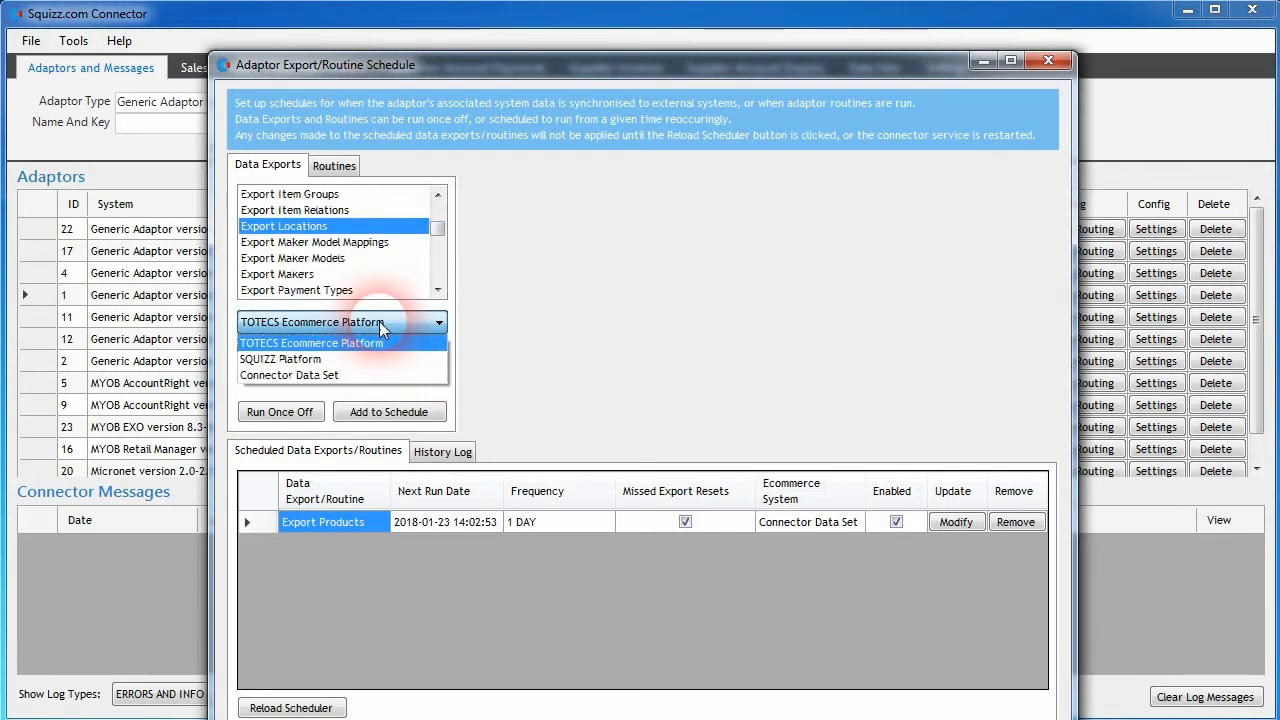
{"action": "left_click", "coordinate": [321, 373]}
{"action": "left_click", "coordinate": [395, 354]}
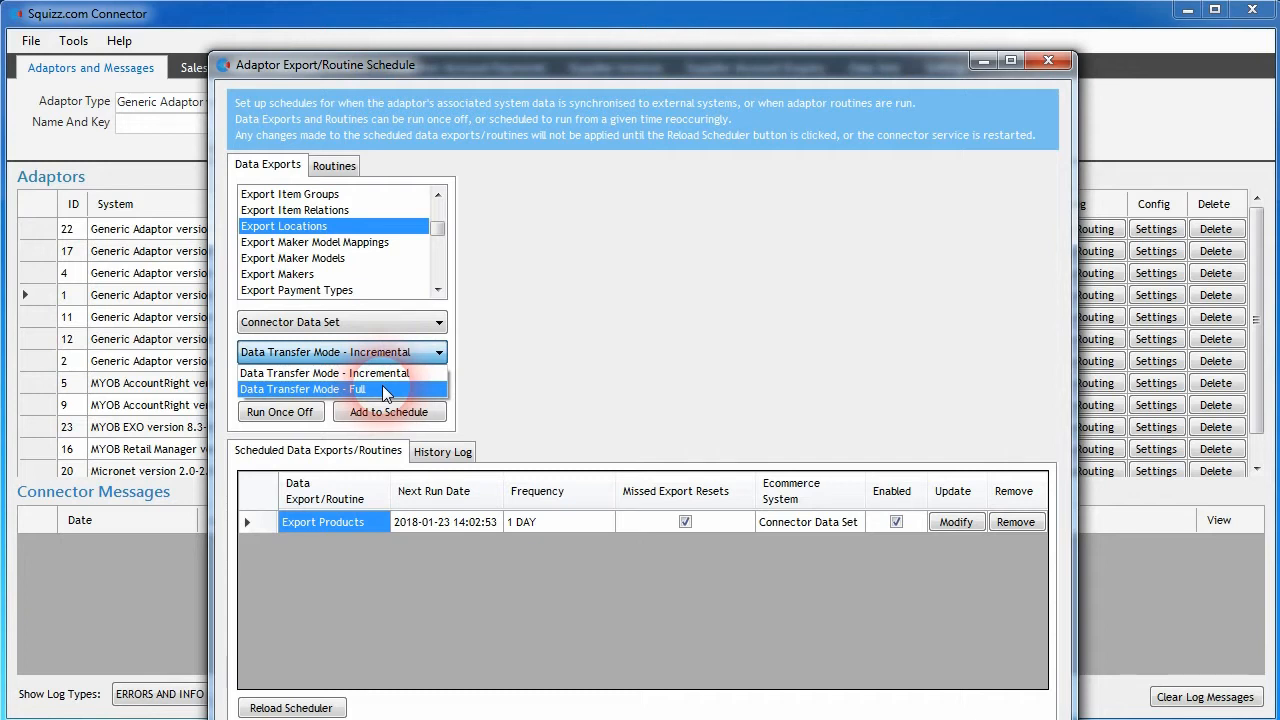
{"action": "left_click", "coordinate": [382, 388]}
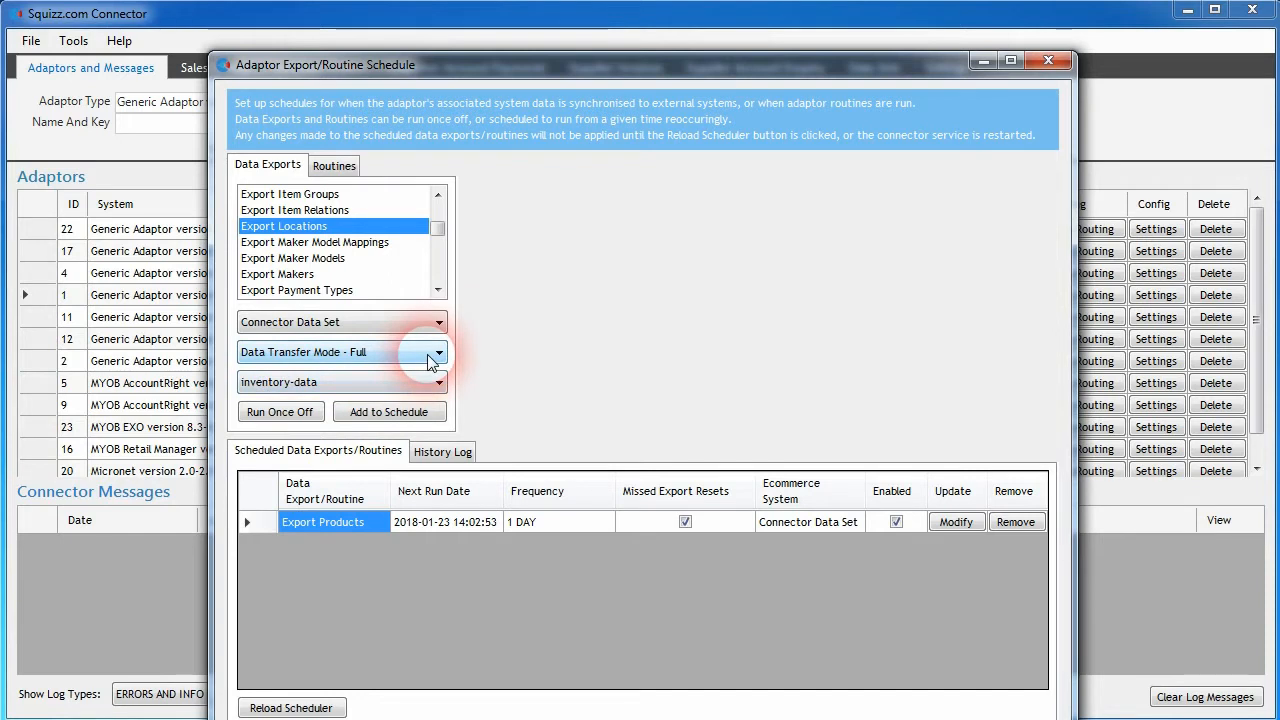
{"action": "left_click", "coordinate": [432, 360]}
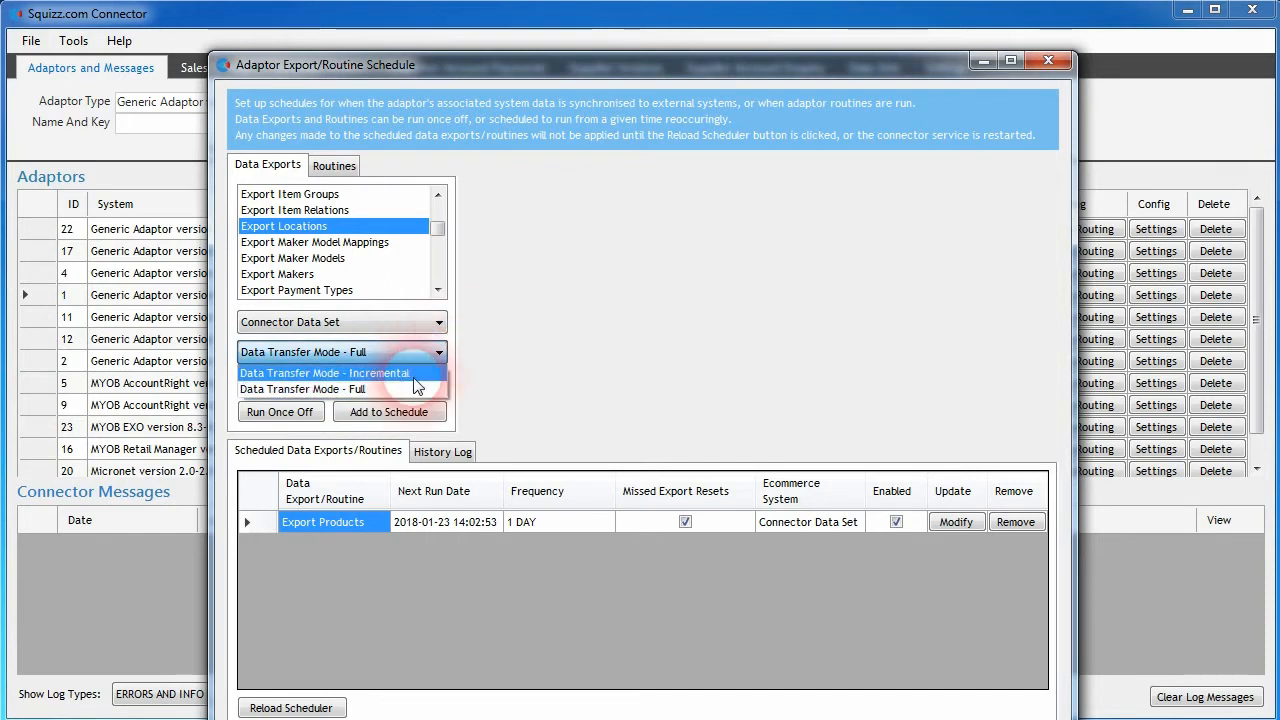
{"action": "left_click", "coordinate": [471, 351]}
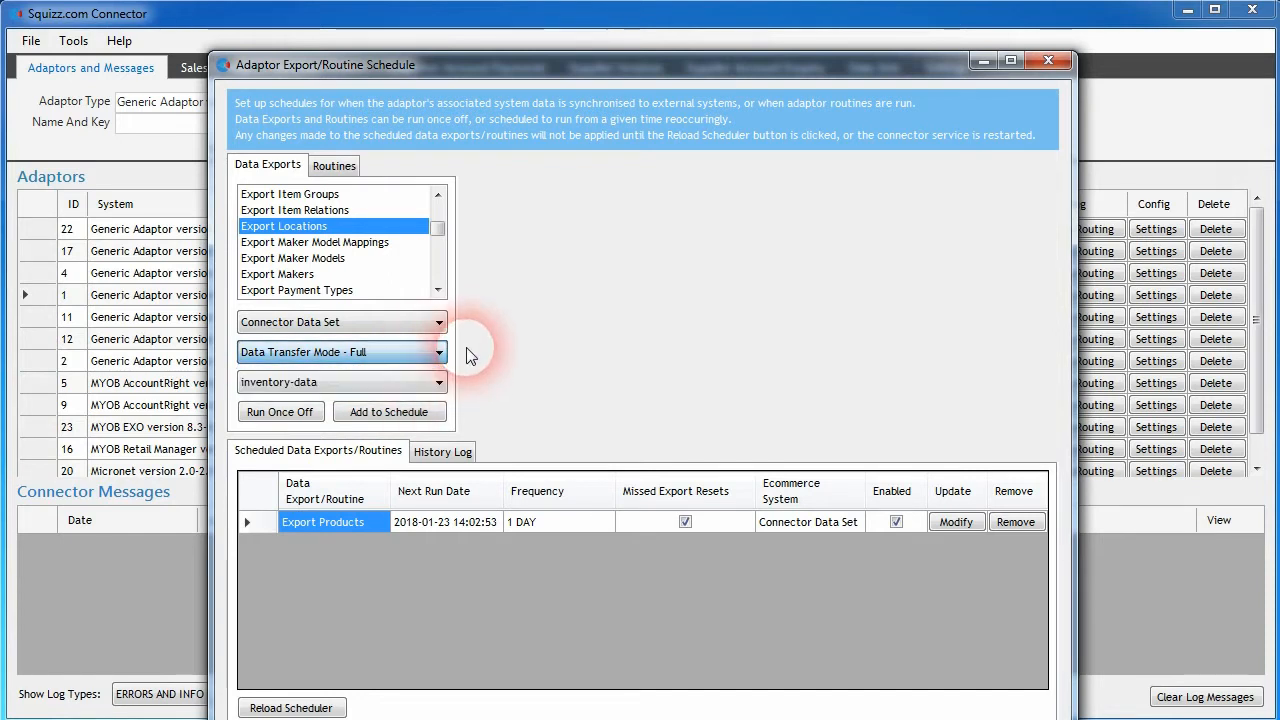
Step: Choose inventory-data as the target data set and run the export once off
{"action": "left_click", "coordinate": [345, 384]}
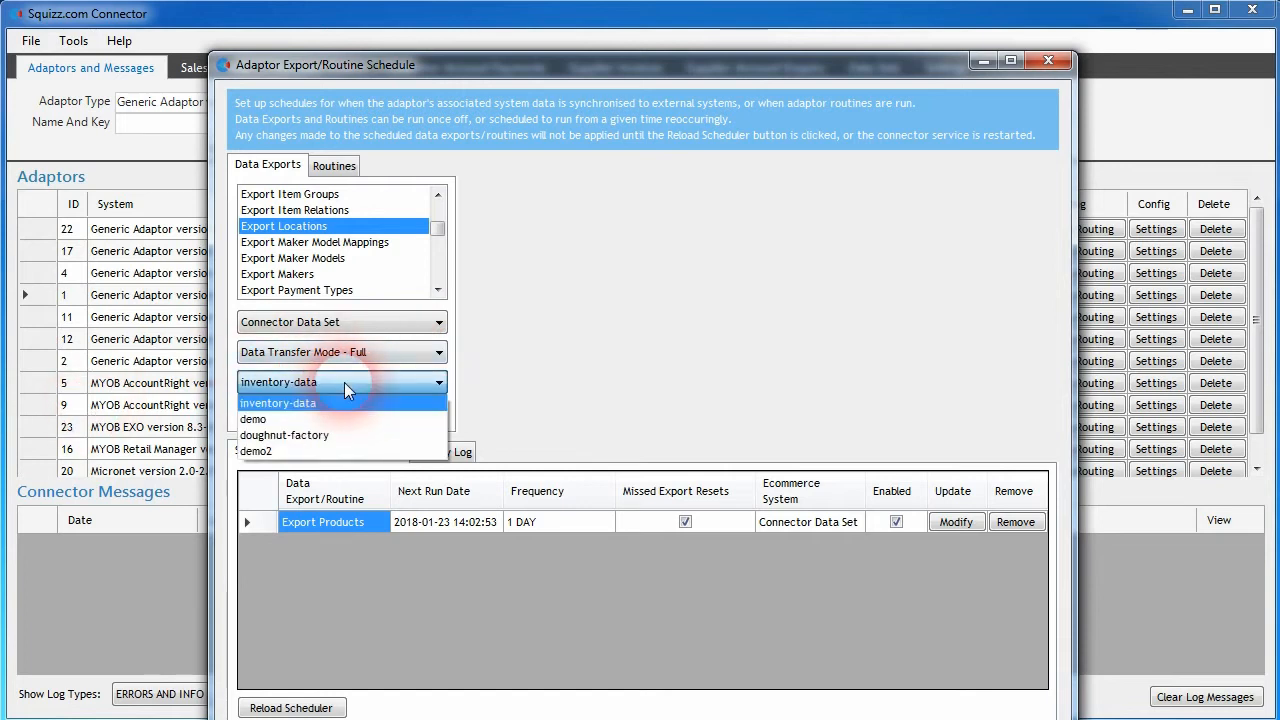
{"action": "left_click", "coordinate": [344, 382]}
{"action": "left_click", "coordinate": [344, 382]}
{"action": "left_click", "coordinate": [338, 403]}
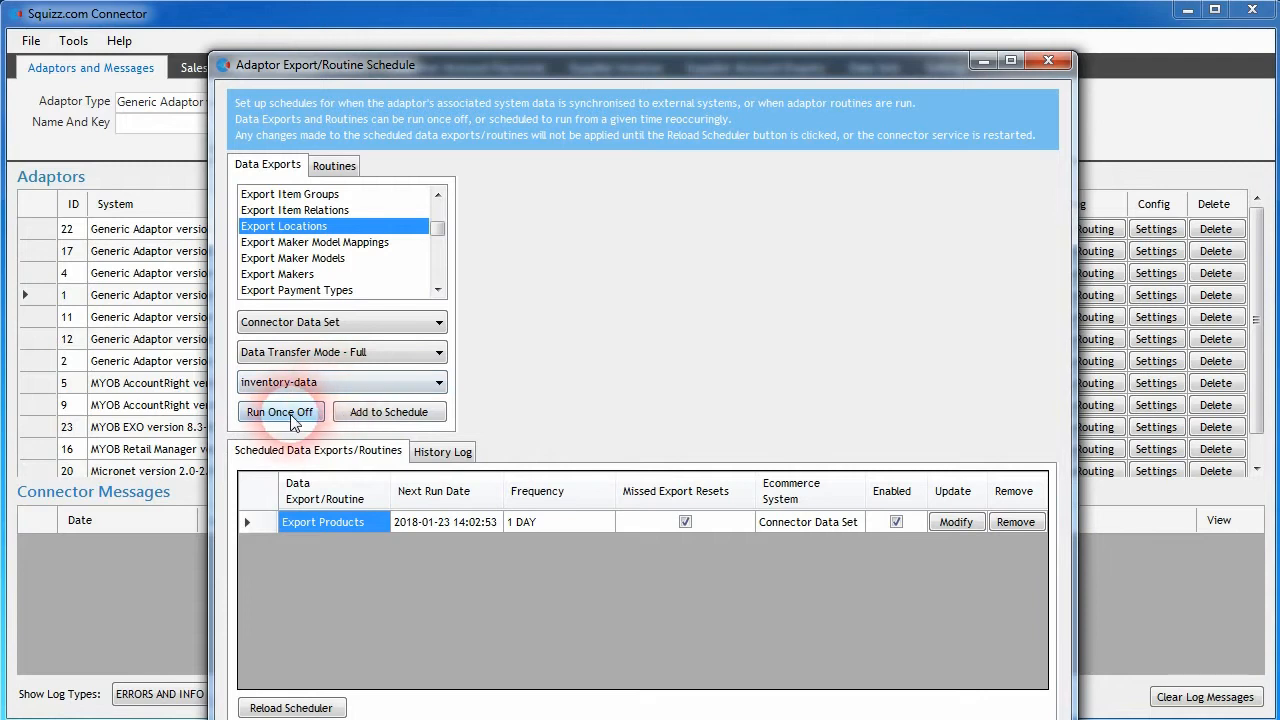
{"action": "left_click", "coordinate": [291, 415]}
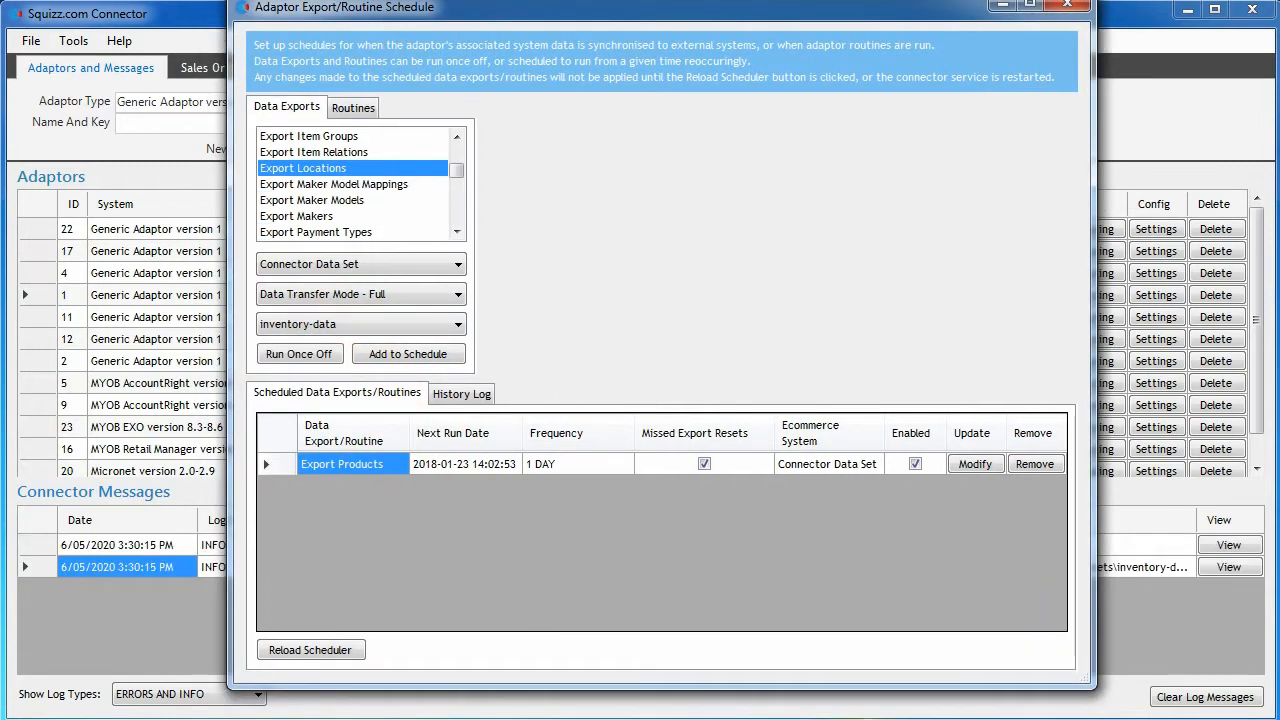
{"action": "left_click", "coordinate": [1066, 4]}
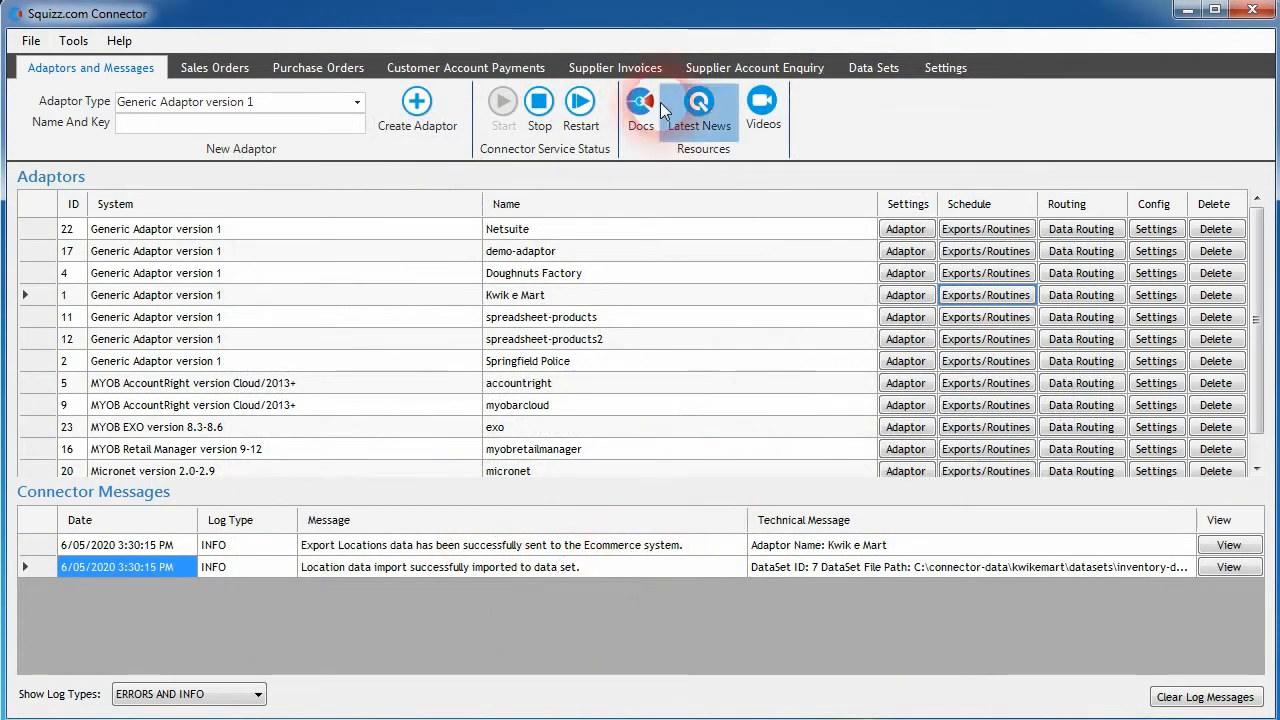
{"action": "left_click", "coordinate": [873, 68]}
Step: Reload the inventory-data locations grid and change the fifth location's isActive value to Y
{"action": "left_click", "coordinate": [1123, 205]}
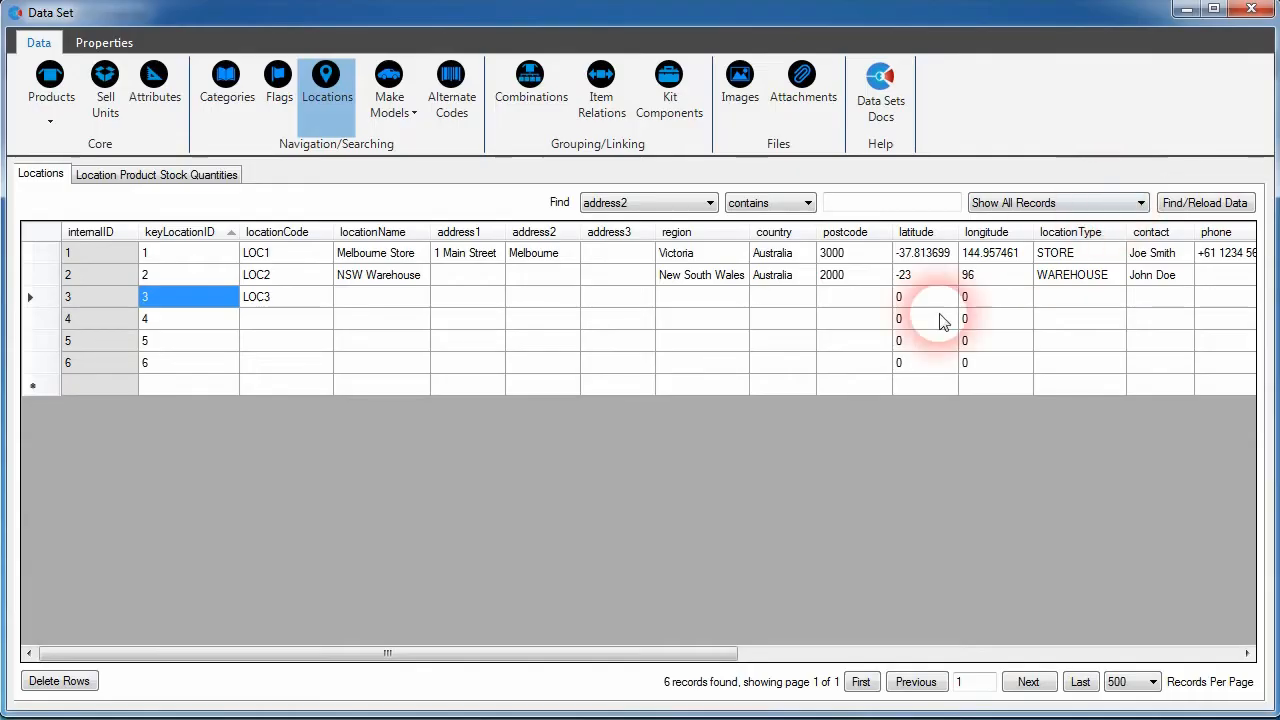
{"action": "left_click", "coordinate": [1206, 205]}
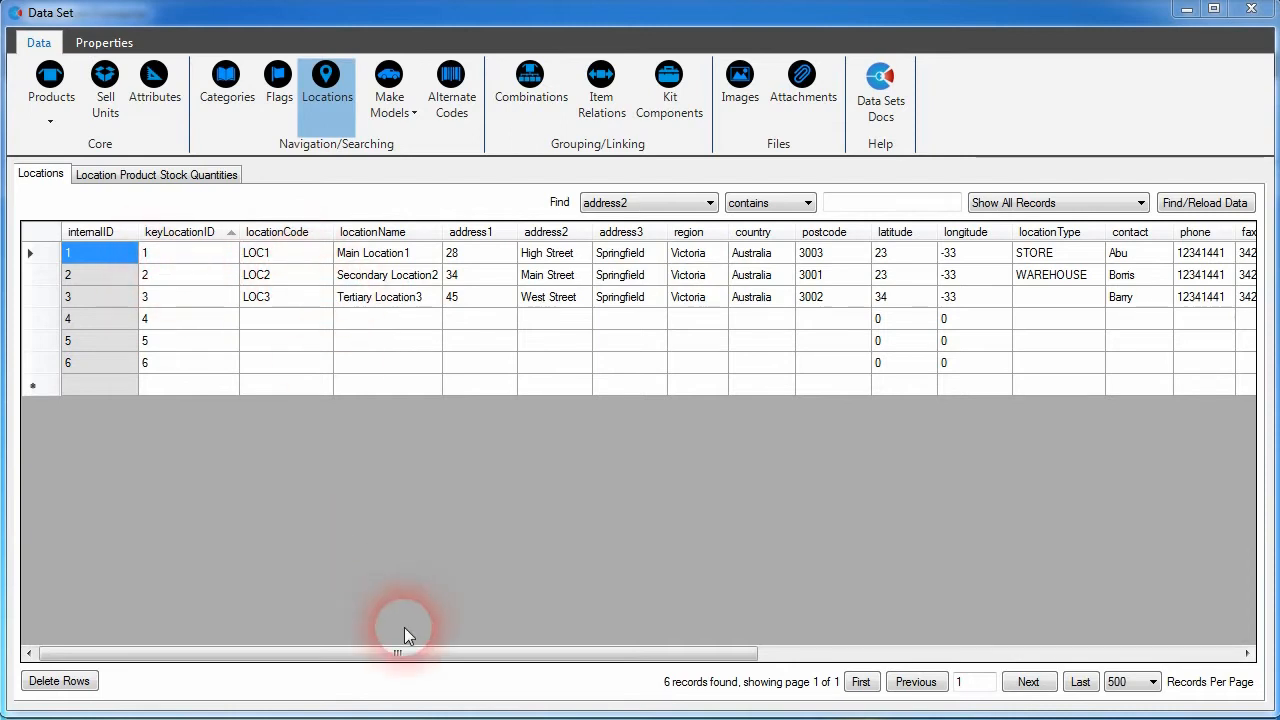
{"action": "left_click_drag", "start_coordinate": [393, 652], "coordinate": [814, 632]}
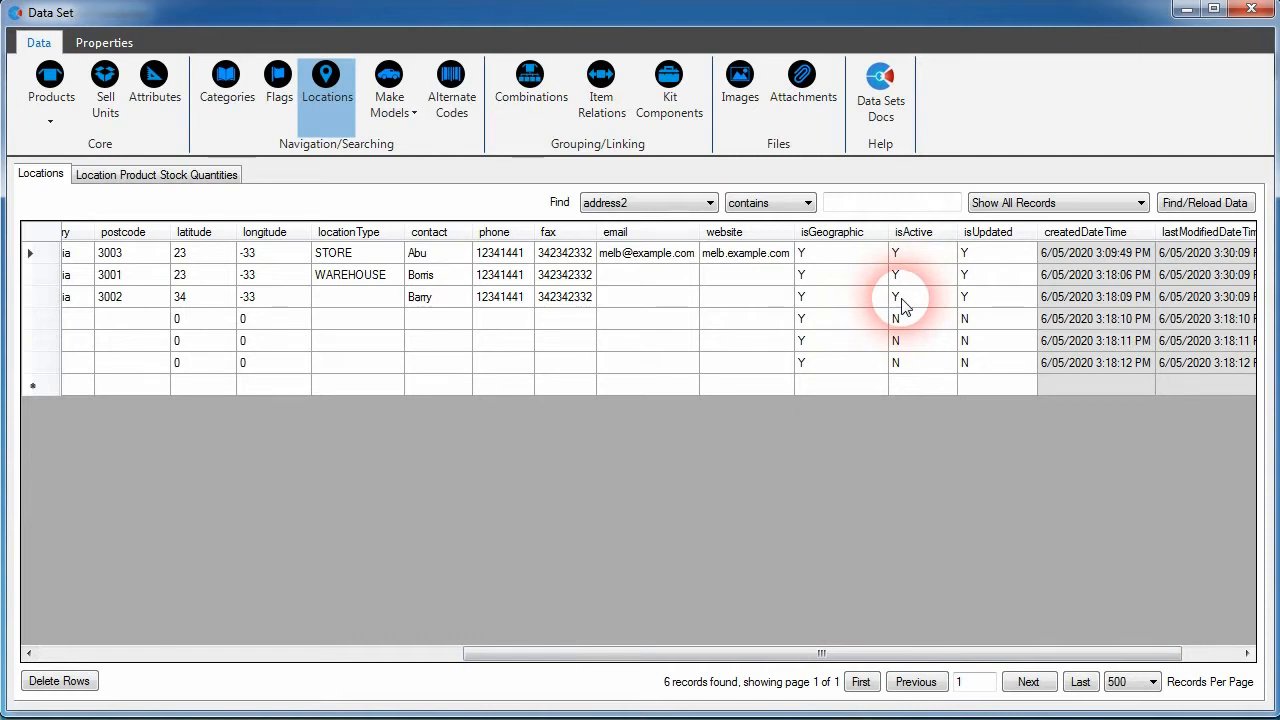
{"action": "left_click", "coordinate": [906, 341]}
{"action": "left_click", "coordinate": [908, 345]}
{"action": "type", "text": "Y"}
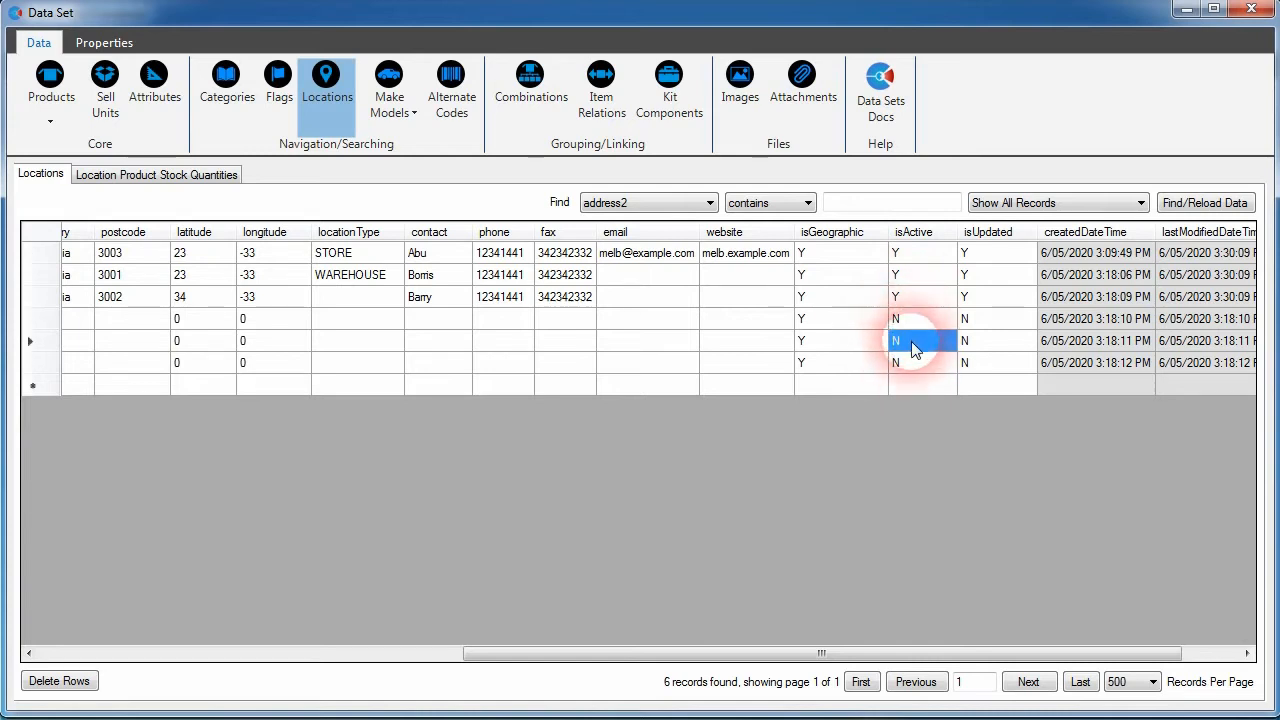
{"action": "key", "text": "Return"}
{"action": "left_click_drag", "start_coordinate": [850, 655], "coordinate": [343, 357]}
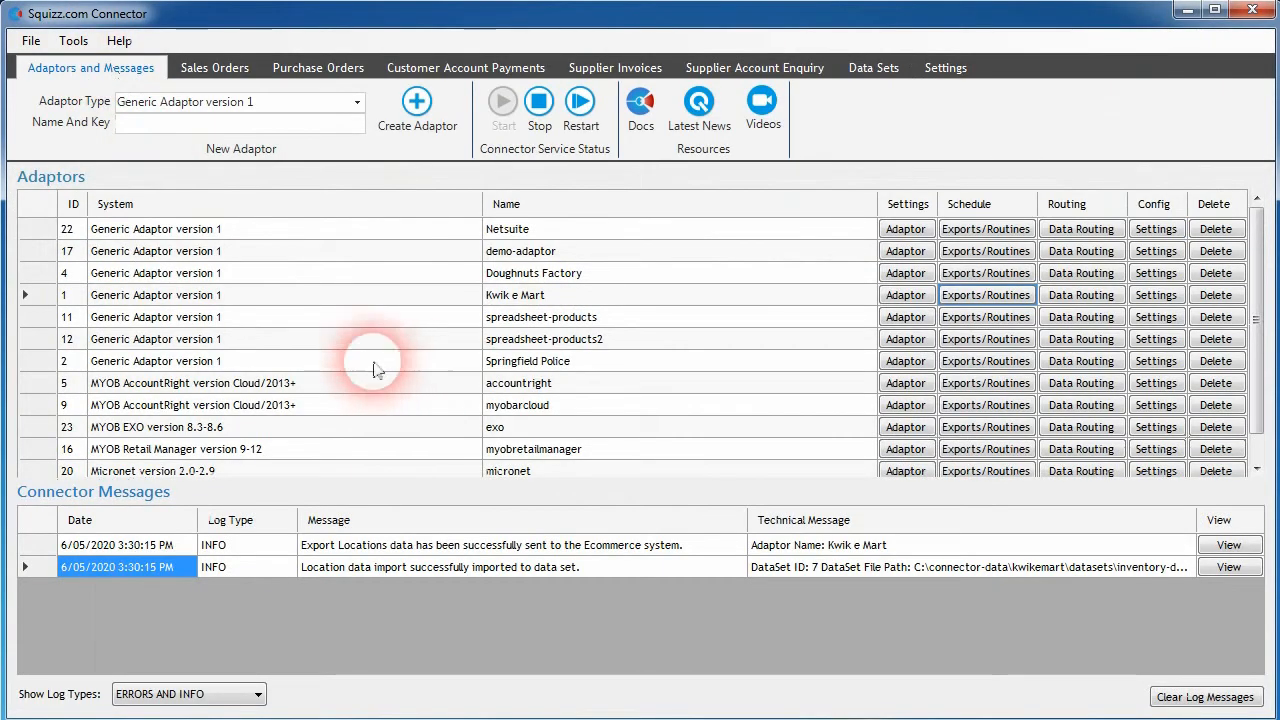
{"action": "left_click", "coordinate": [290, 428]}
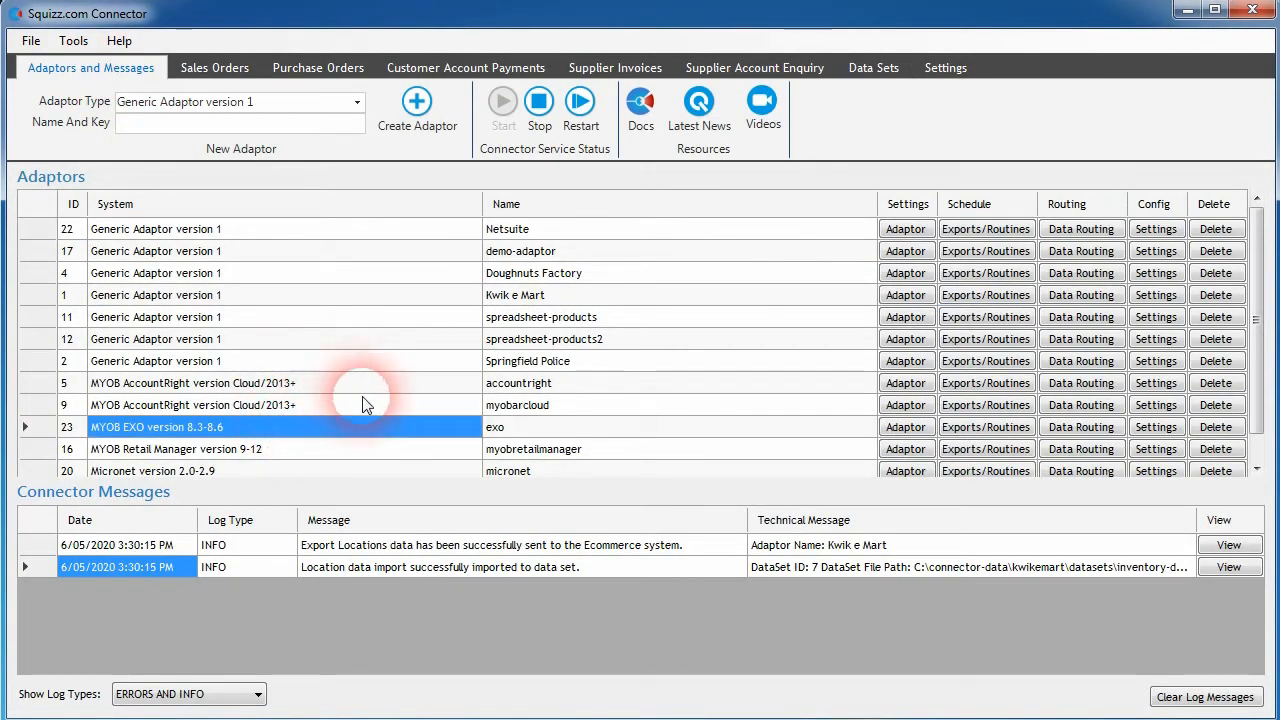
{"action": "left_click", "coordinate": [300, 383]}
{"action": "scroll", "coordinate": [300, 363], "scroll_direction": "down", "scroll_amount": 1}
{"action": "scroll", "coordinate": [208, 300], "scroll_direction": "up", "scroll_amount": 1}
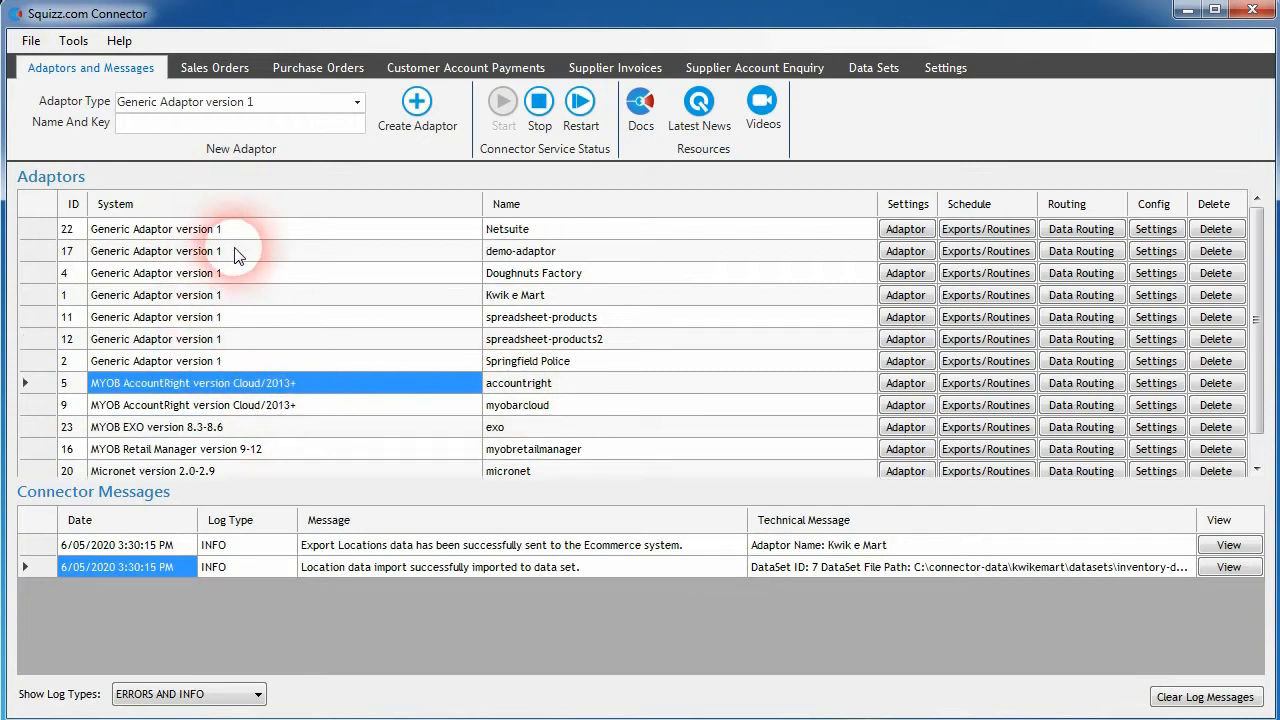
{"action": "scroll", "coordinate": [290, 370], "scroll_direction": "down", "scroll_amount": 1}
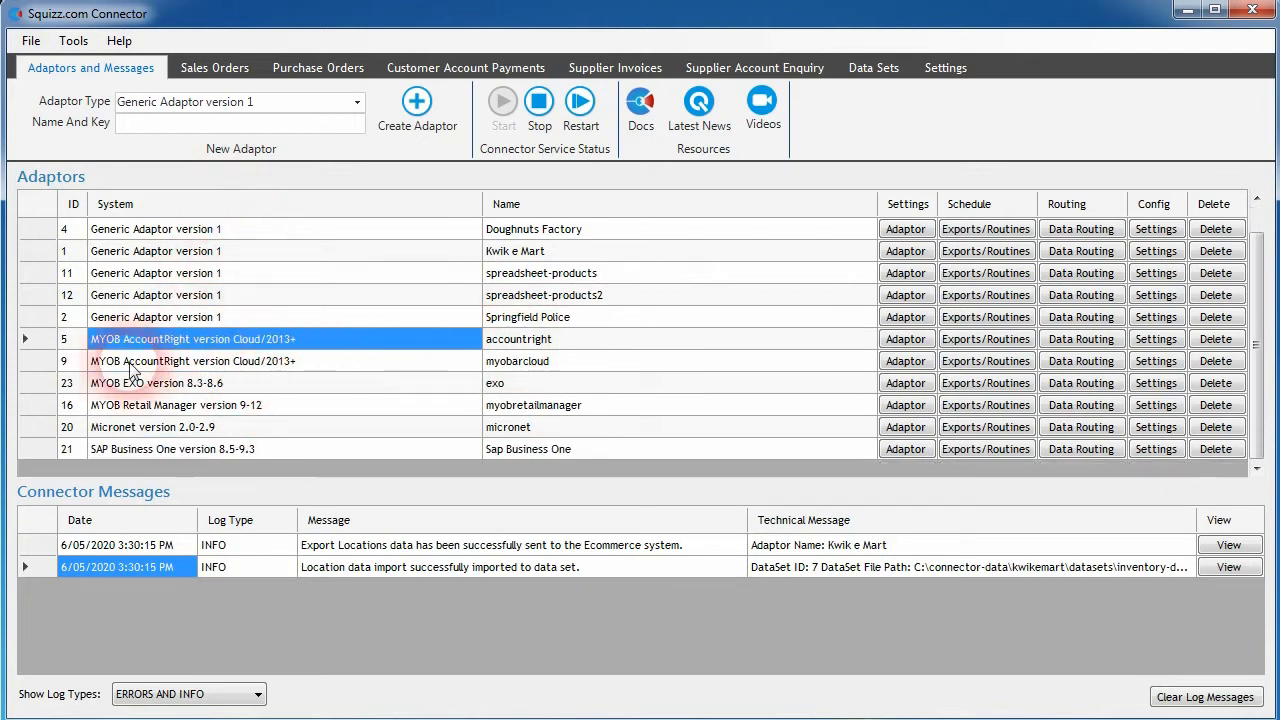
{"action": "left_click", "coordinate": [357, 102]}
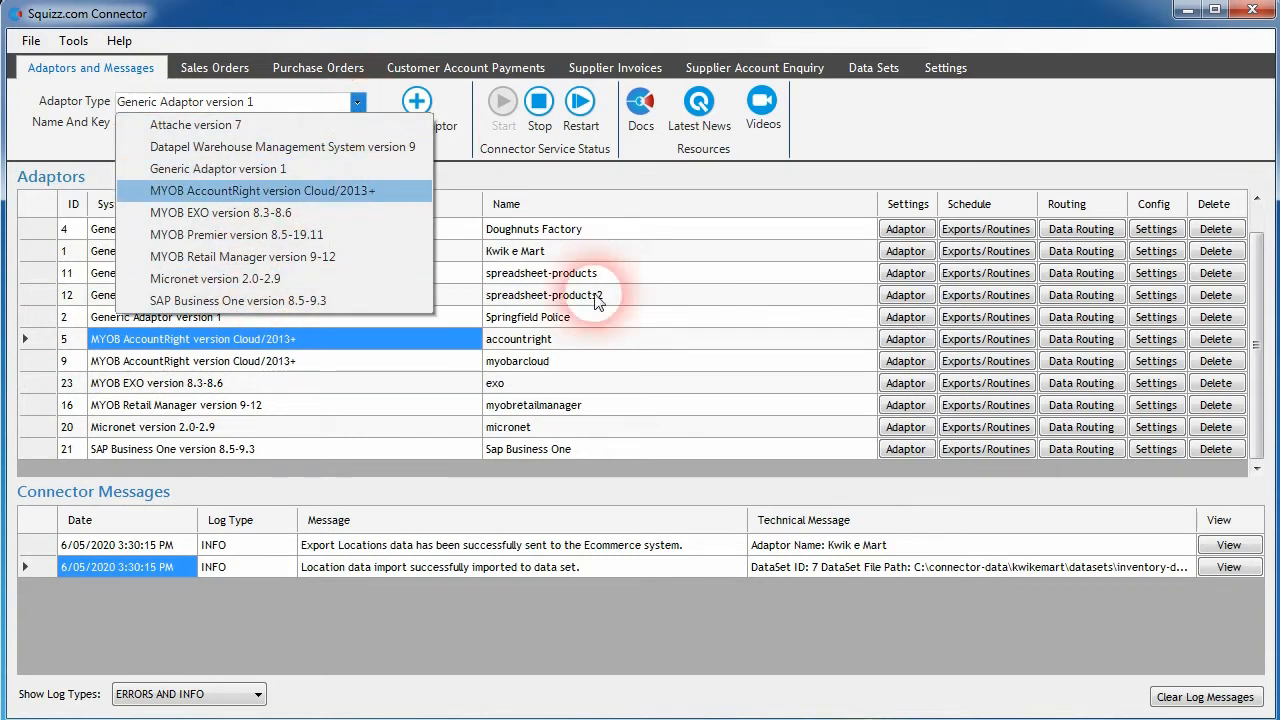
{"action": "left_click", "coordinate": [851, 166]}
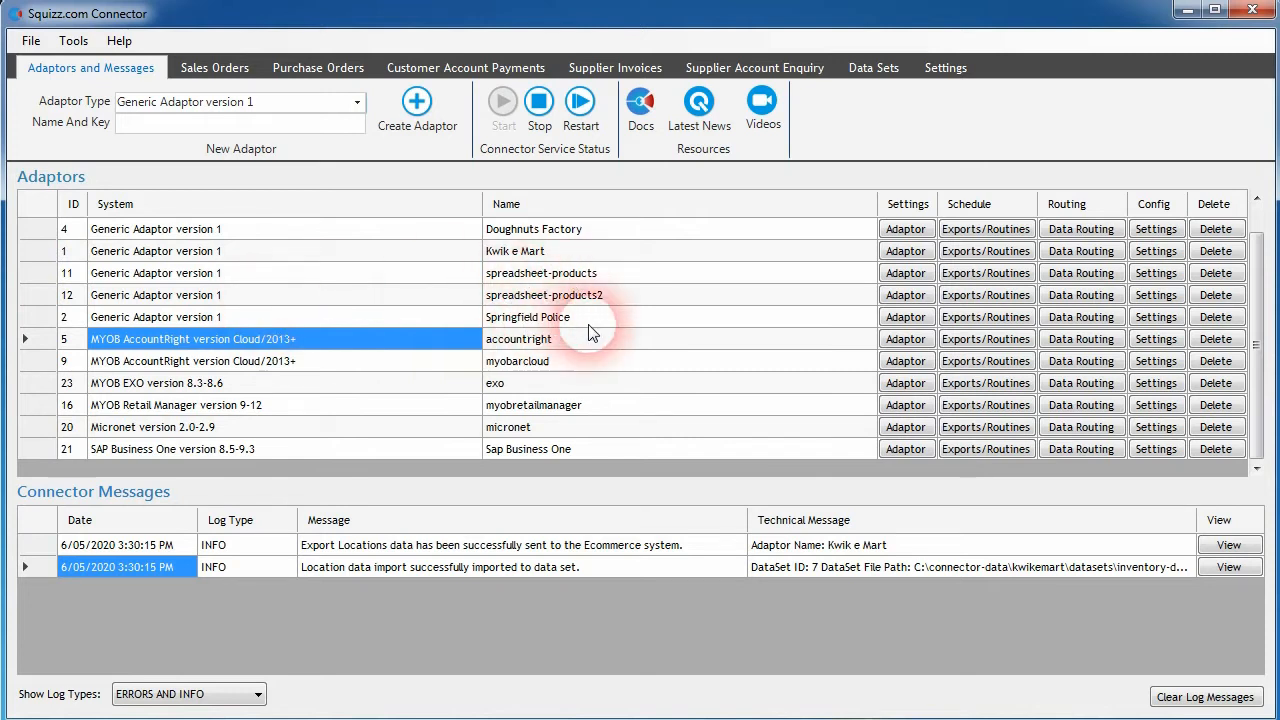
{"action": "left_click", "coordinate": [505, 272]}
{"action": "left_click", "coordinate": [1156, 273]}
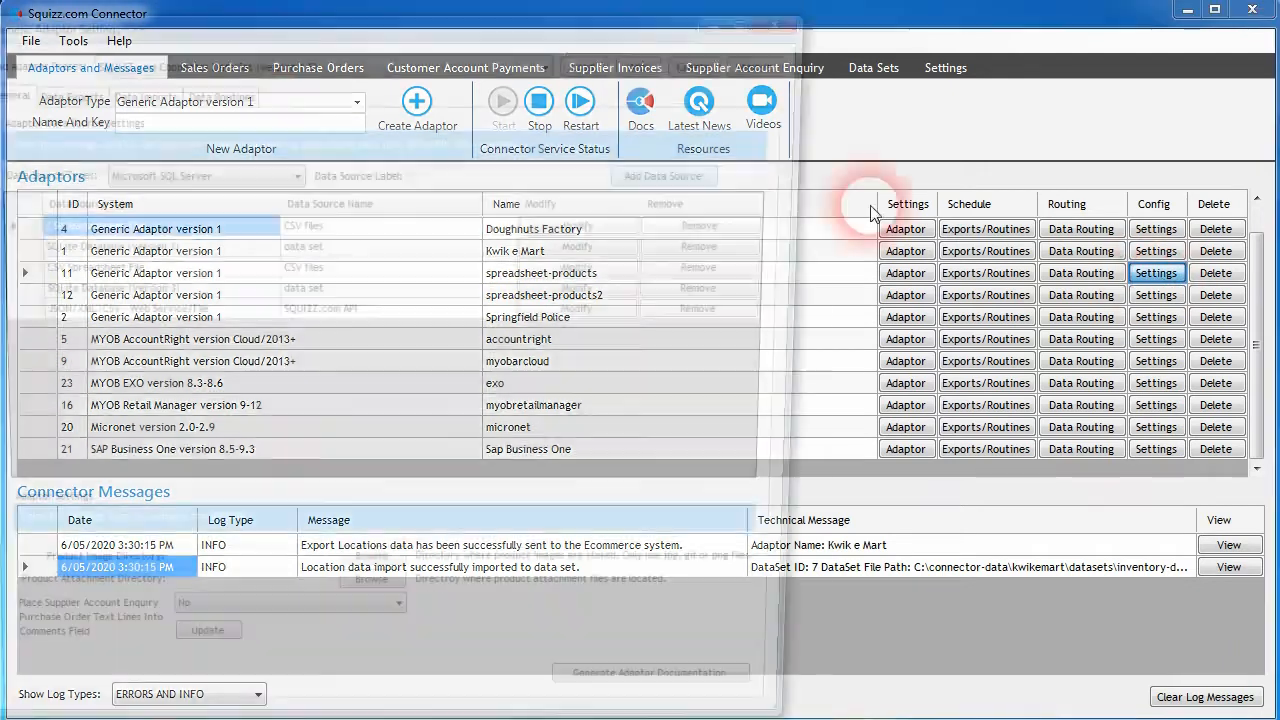
Step: Set the Data Exports type to Locations with the data set as export data source
{"action": "left_click_drag", "start_coordinate": [271, 14], "coordinate": [571, 40]}
{"action": "left_click", "coordinate": [352, 101]}
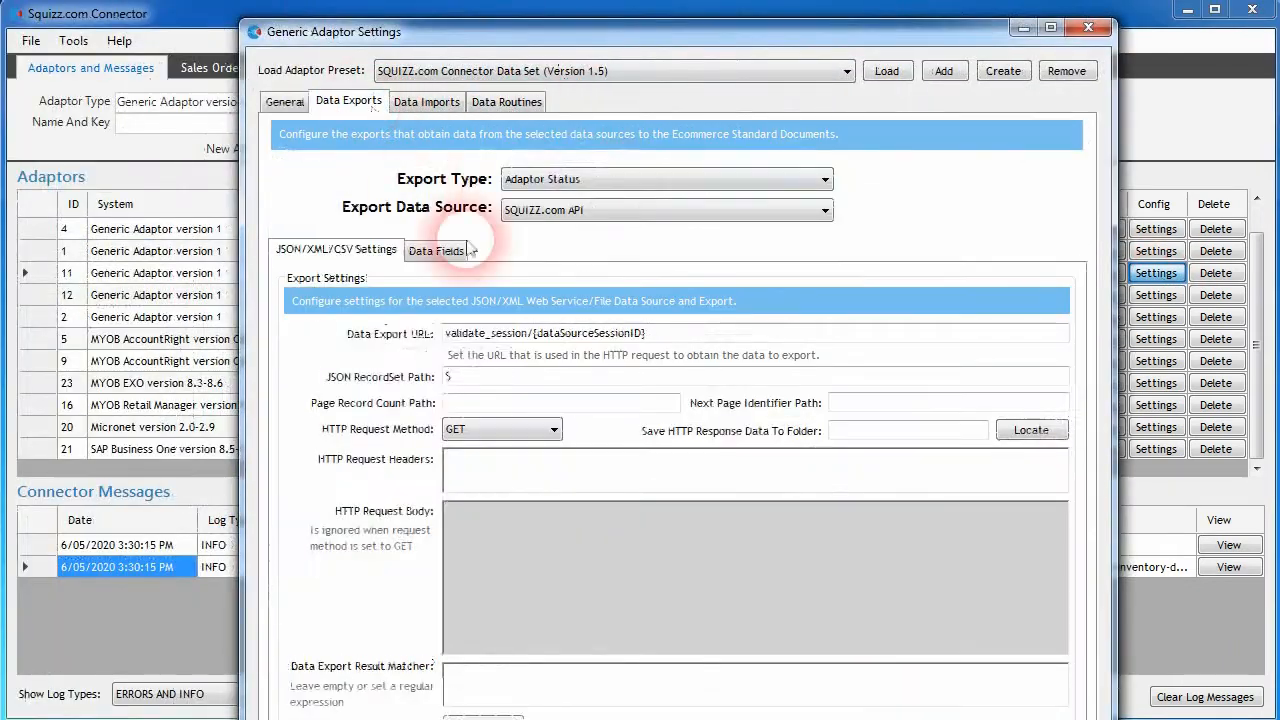
{"action": "left_click", "coordinate": [591, 178]}
{"action": "scroll", "coordinate": [572, 550], "scroll_direction": "down", "scroll_amount": 4}
{"action": "scroll", "coordinate": [572, 550], "scroll_direction": "down", "scroll_amount": 5}
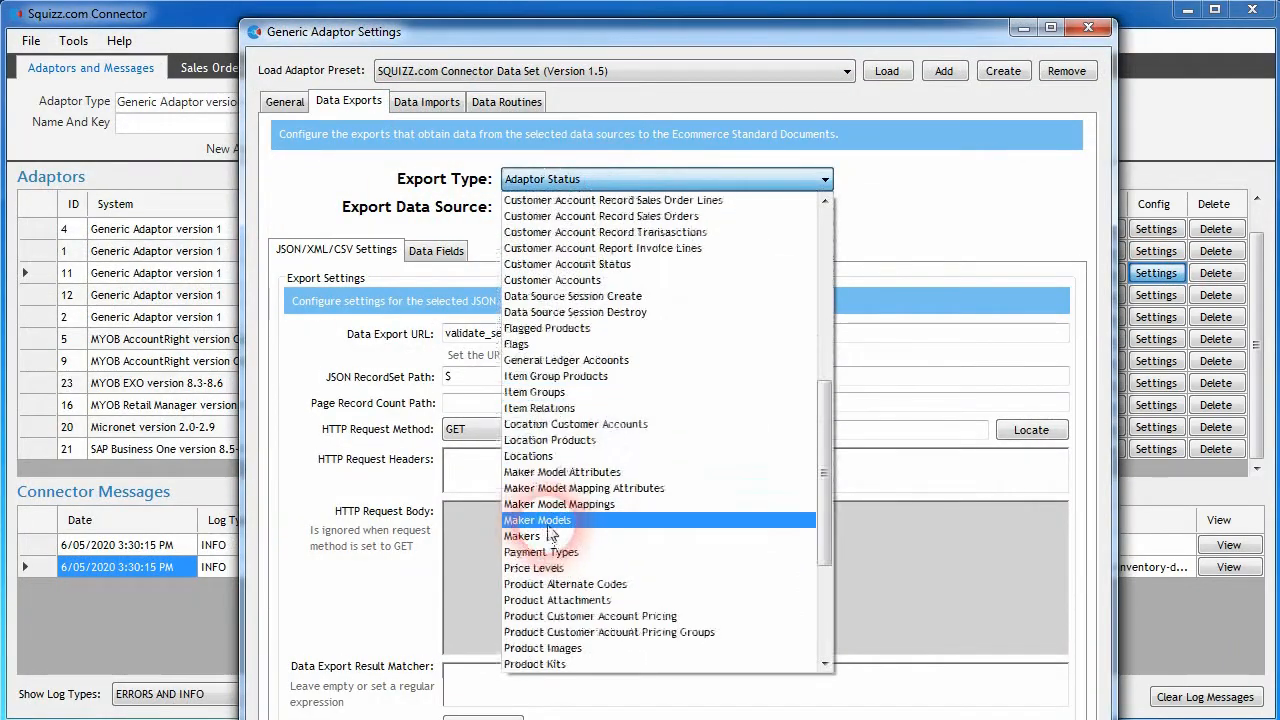
{"action": "left_click", "coordinate": [545, 455]}
{"action": "left_click", "coordinate": [578, 208]}
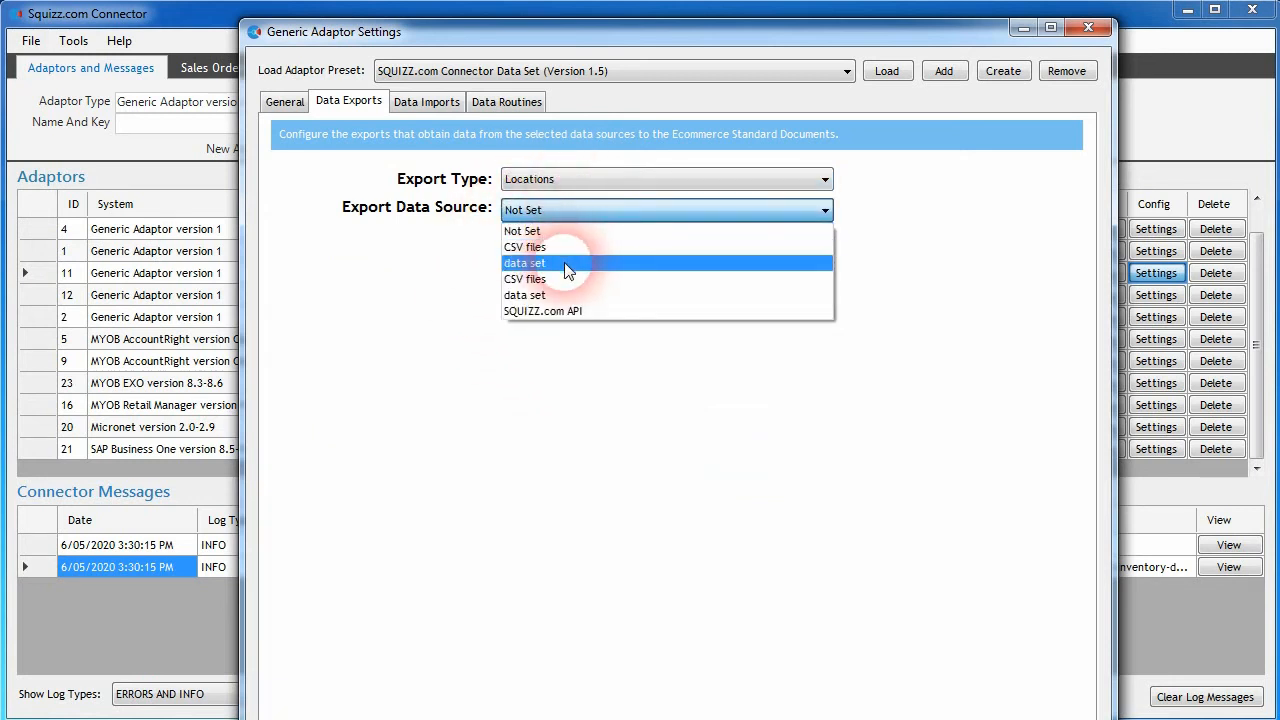
{"action": "left_click", "coordinate": [565, 264]}
Step: Inspect the SQLite data set source's database file path, then cancel without changes
{"action": "left_click", "coordinate": [284, 101]}
{"action": "double_click", "coordinate": [643, 257]}
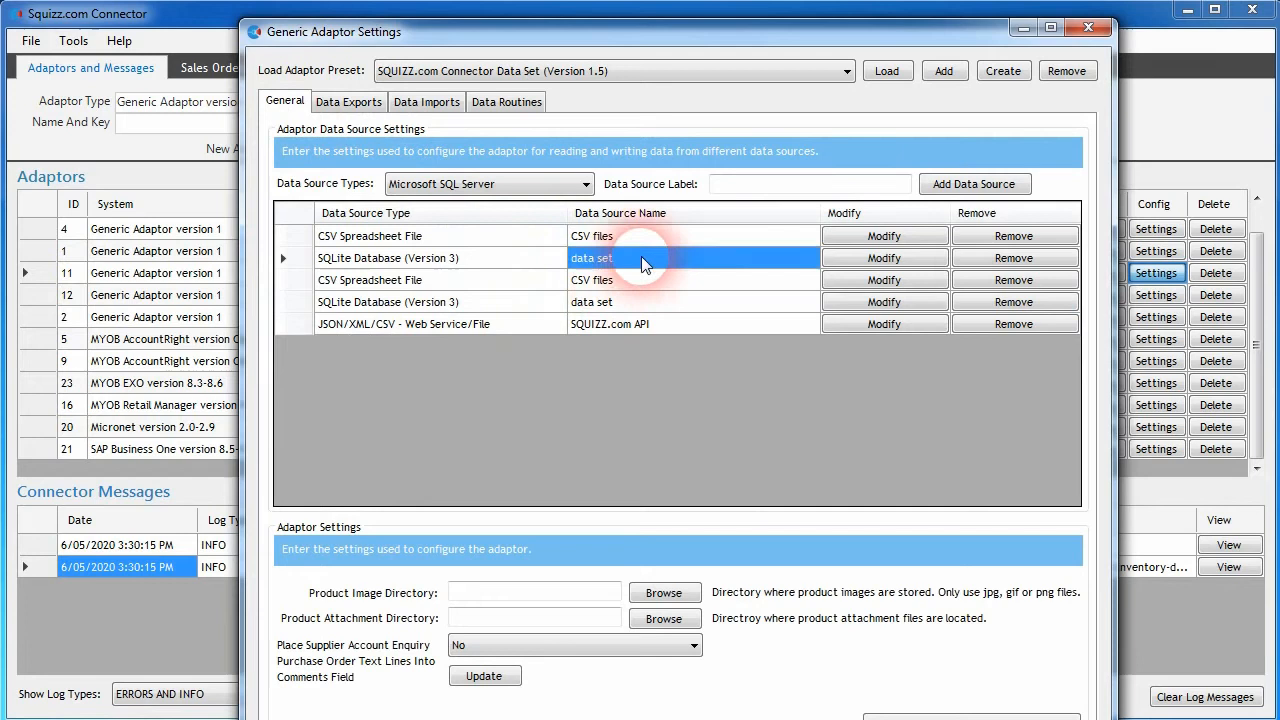
{"action": "left_click_drag", "start_coordinate": [630, 295], "coordinate": [836, 298]}
{"action": "left_click", "coordinate": [765, 298]}
{"action": "left_click", "coordinate": [744, 304]}
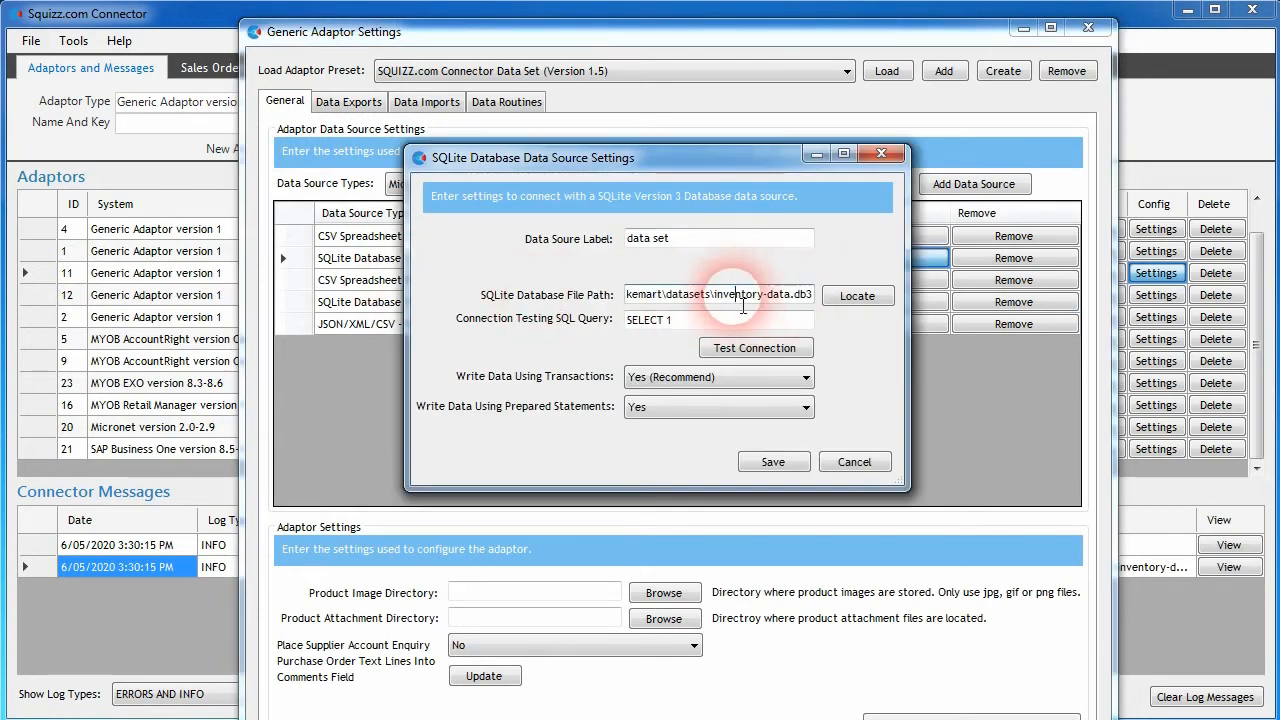
{"action": "left_click", "coordinate": [854, 462]}
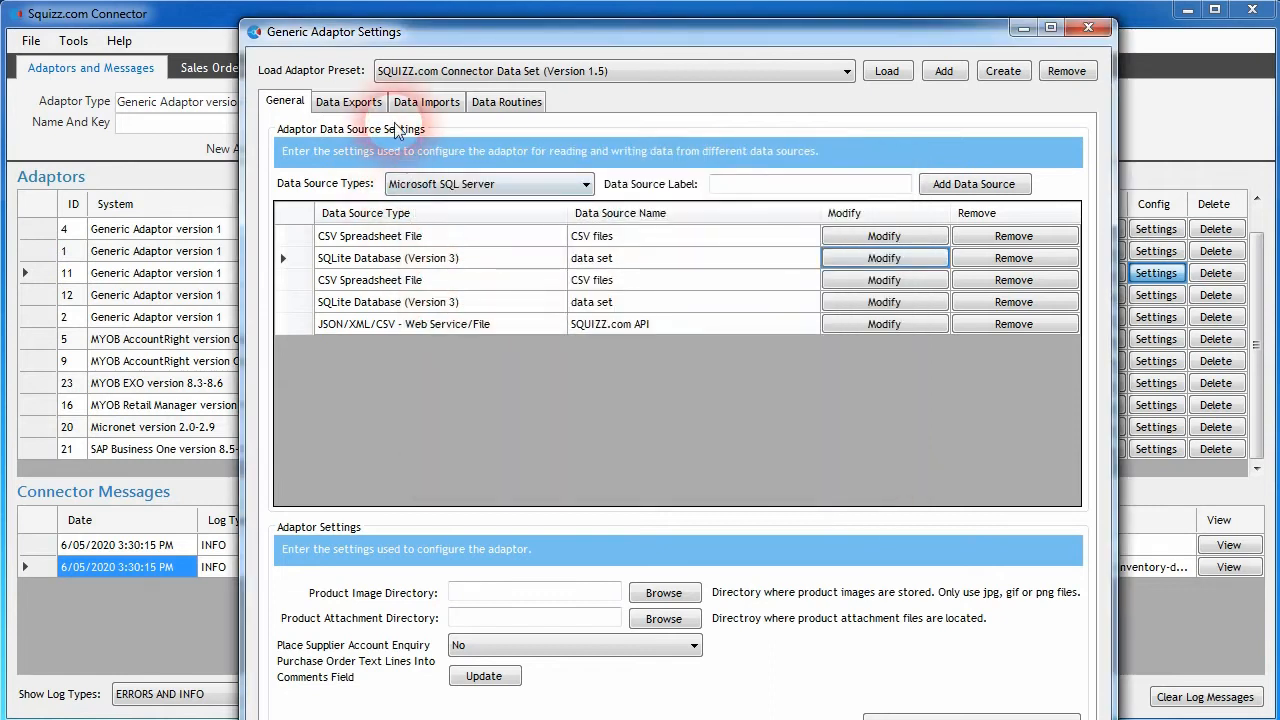
Step: Keep the data set source and enter table 'location' with condition IsActive='Y'
{"action": "left_click", "coordinate": [348, 101]}
{"action": "left_click", "coordinate": [600, 210]}
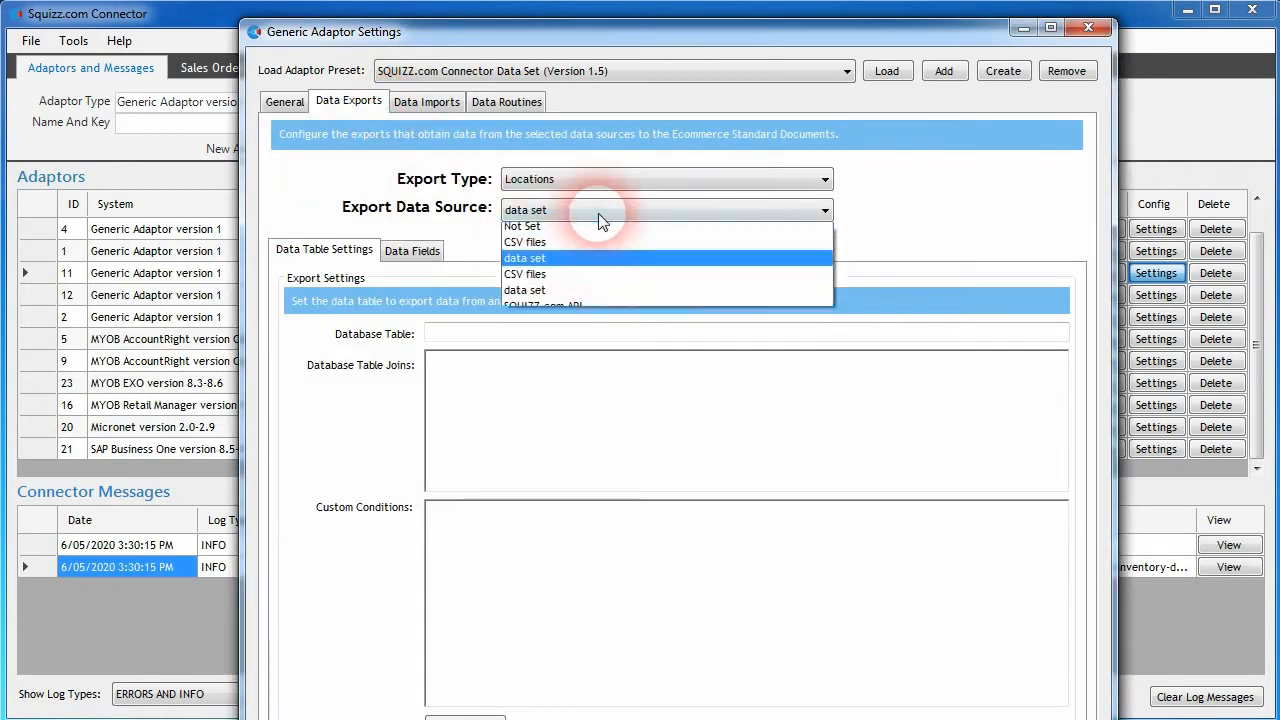
{"action": "left_click", "coordinate": [563, 266]}
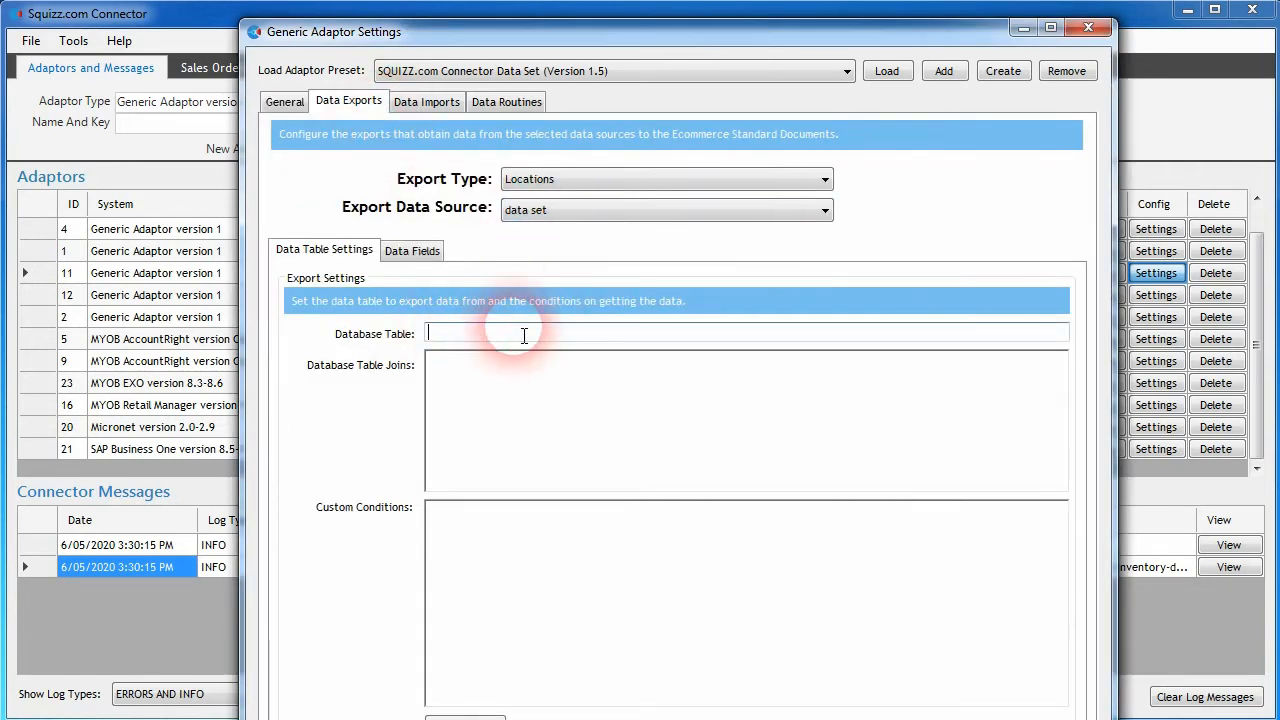
{"action": "type", "text": "location"}
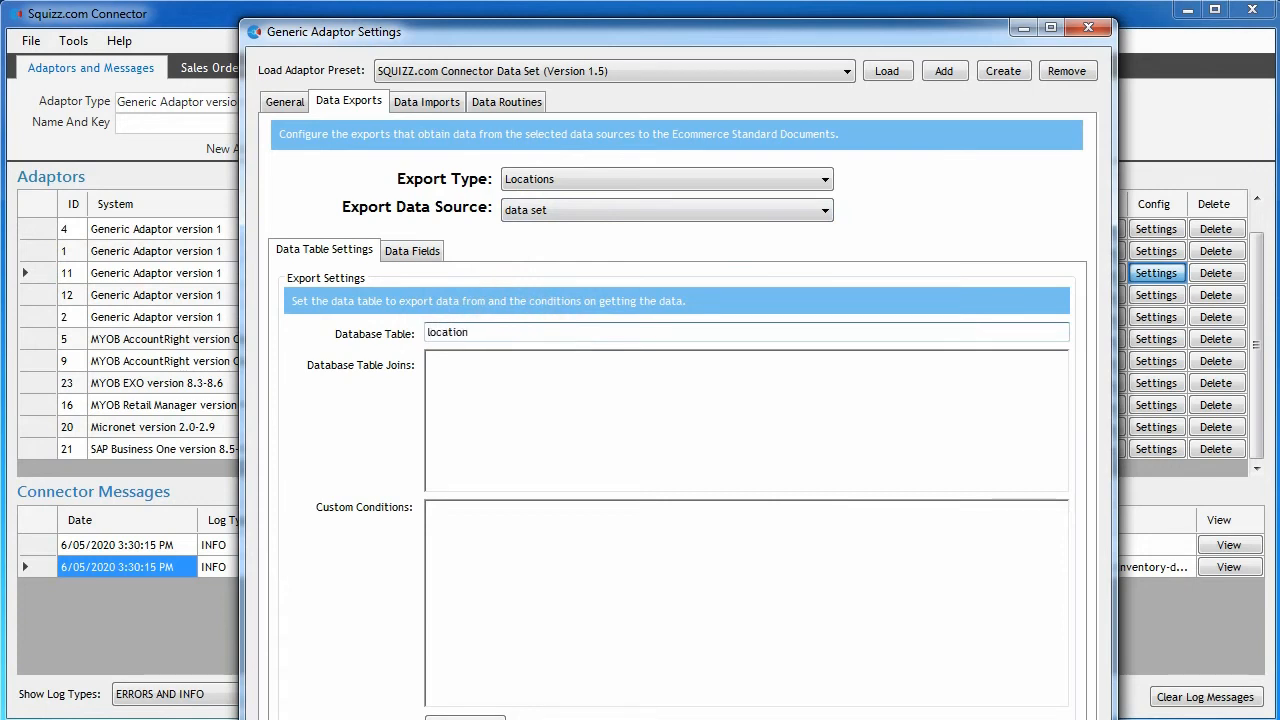
{"action": "left_click", "coordinate": [554, 586]}
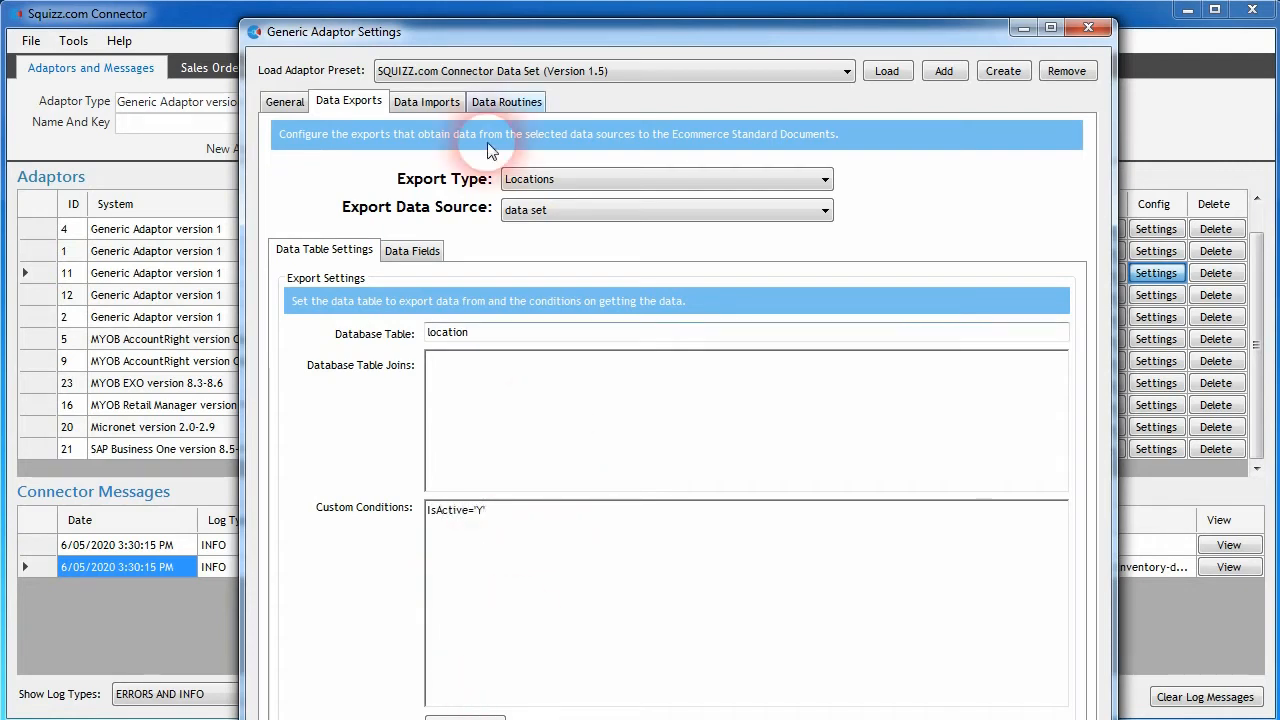
{"action": "left_click_drag", "start_coordinate": [503, 36], "coordinate": [508, 17]}
{"action": "left_click", "coordinate": [415, 234]}
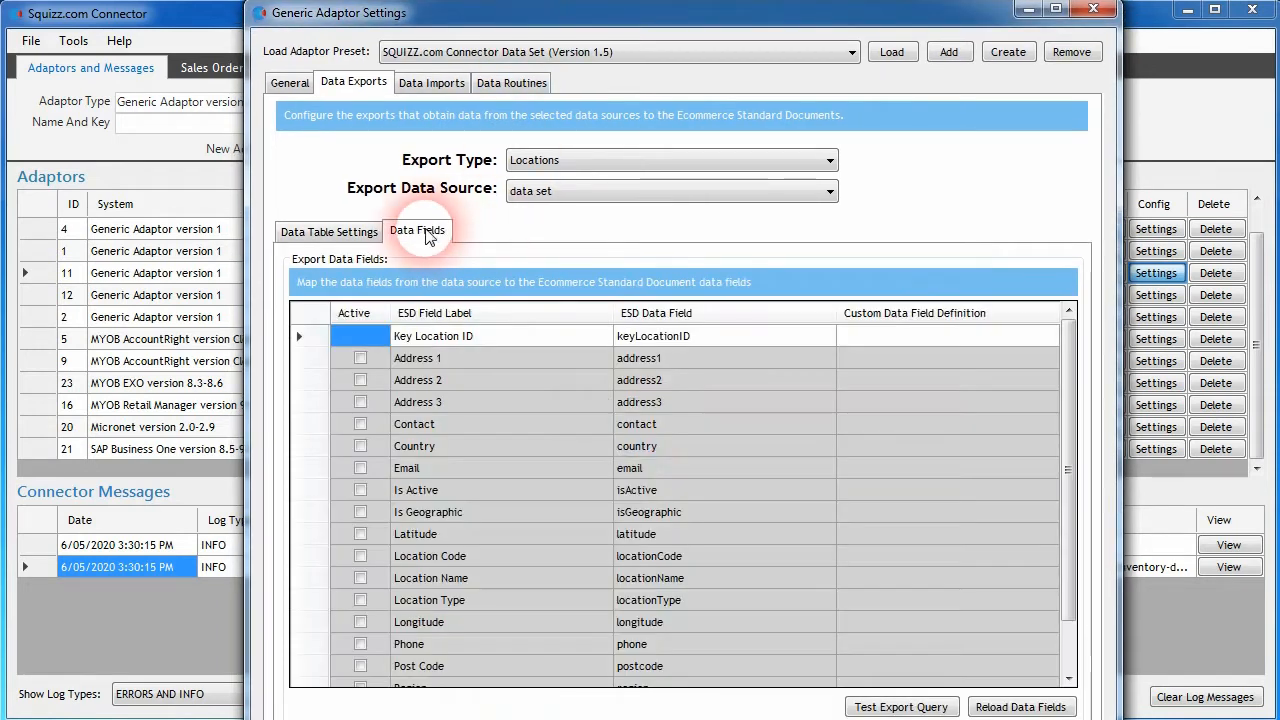
Step: Copy the ESD Data Field names into the Custom Data Field Definition column
{"action": "left_click", "coordinate": [668, 338]}
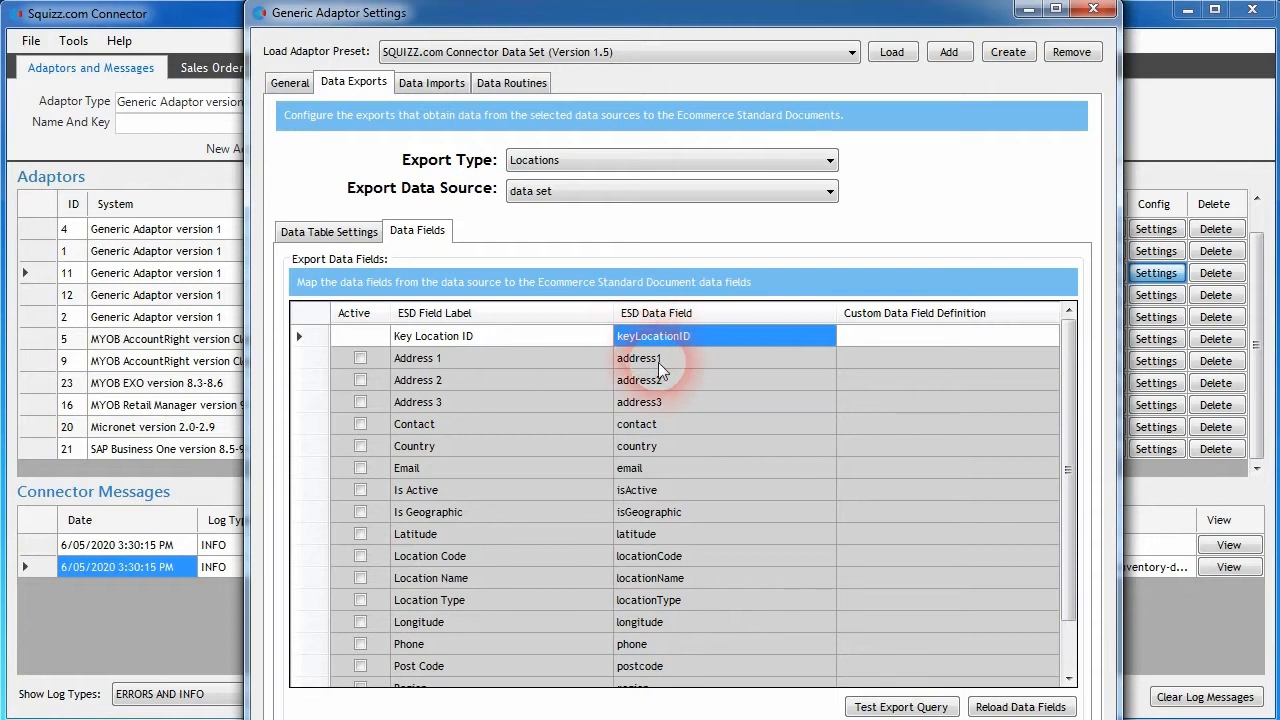
{"action": "scroll", "coordinate": [727, 562], "scroll_direction": "down", "scroll_amount": 1}
{"action": "left_click", "coordinate": [663, 662], "text": "shift"}
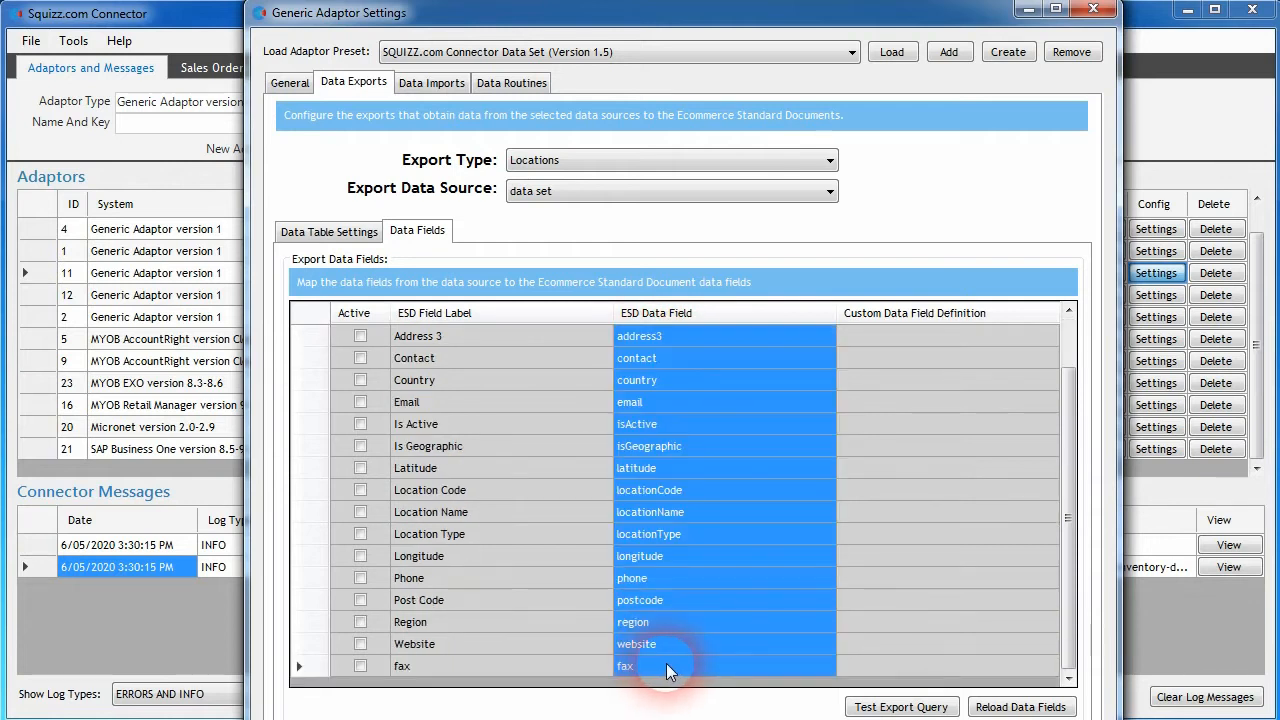
{"action": "key", "text": "ctrl+c"}
{"action": "scroll", "coordinate": [828, 524], "scroll_direction": "up", "scroll_amount": 1}
{"action": "left_click", "coordinate": [856, 336]}
{"action": "key", "text": "ctrl+v"}
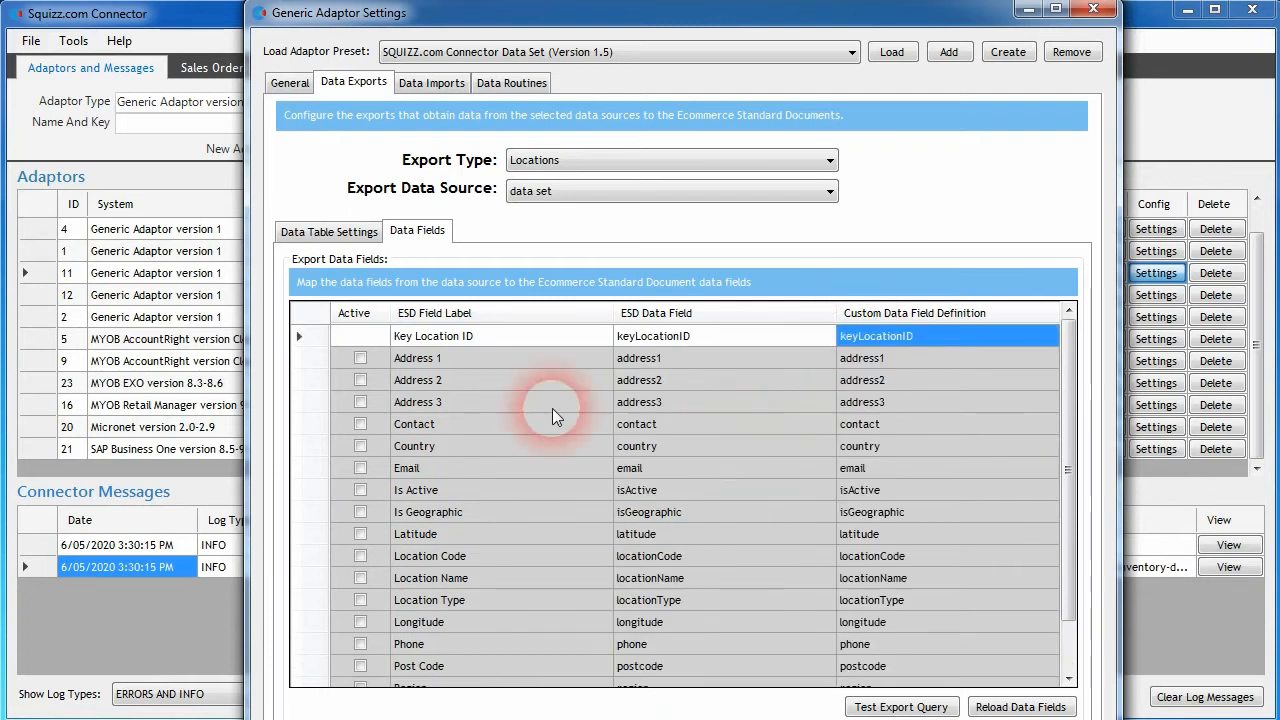
Step: Tick Active for every field from Address 1 through Region, including Location Code, Phone and Post Code
{"action": "left_click", "coordinate": [360, 358]}
{"action": "left_click", "coordinate": [360, 380]}
{"action": "left_click", "coordinate": [360, 402]}
{"action": "left_click", "coordinate": [360, 424]}
{"action": "left_click", "coordinate": [360, 446]}
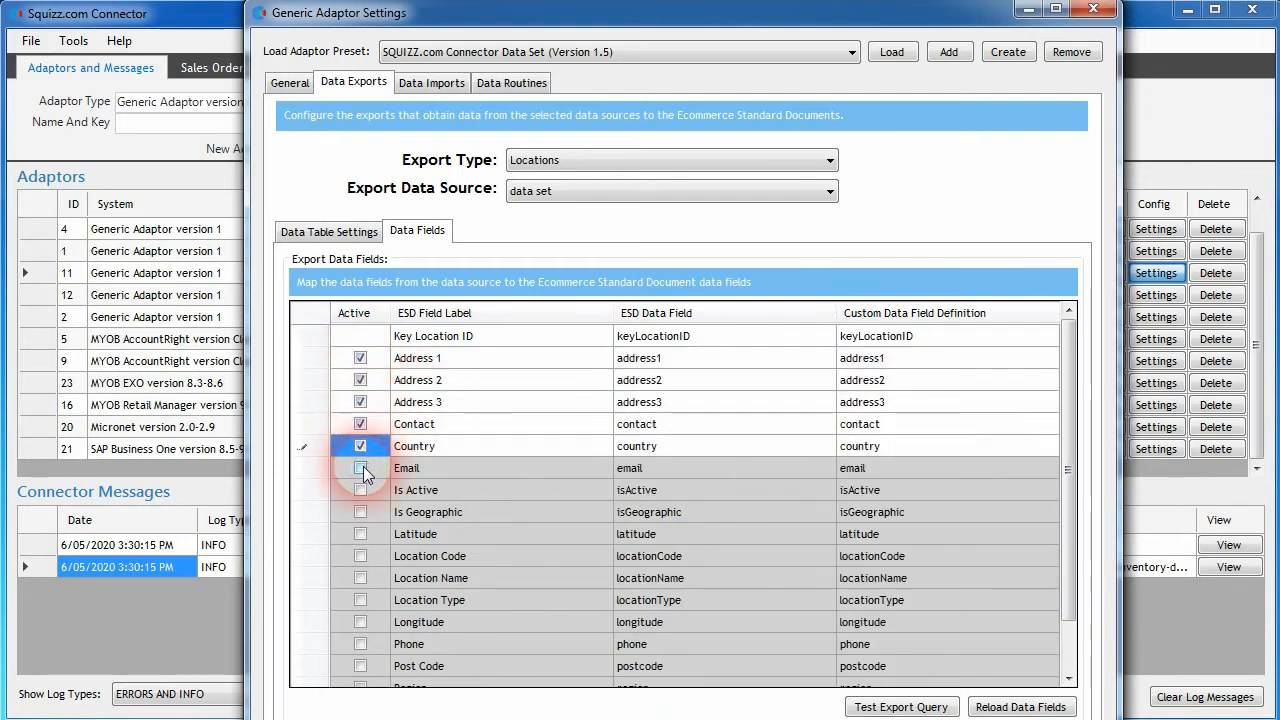
{"action": "left_click", "coordinate": [360, 468]}
{"action": "left_click", "coordinate": [360, 490]}
{"action": "left_click", "coordinate": [360, 512]}
{"action": "left_click", "coordinate": [360, 534]}
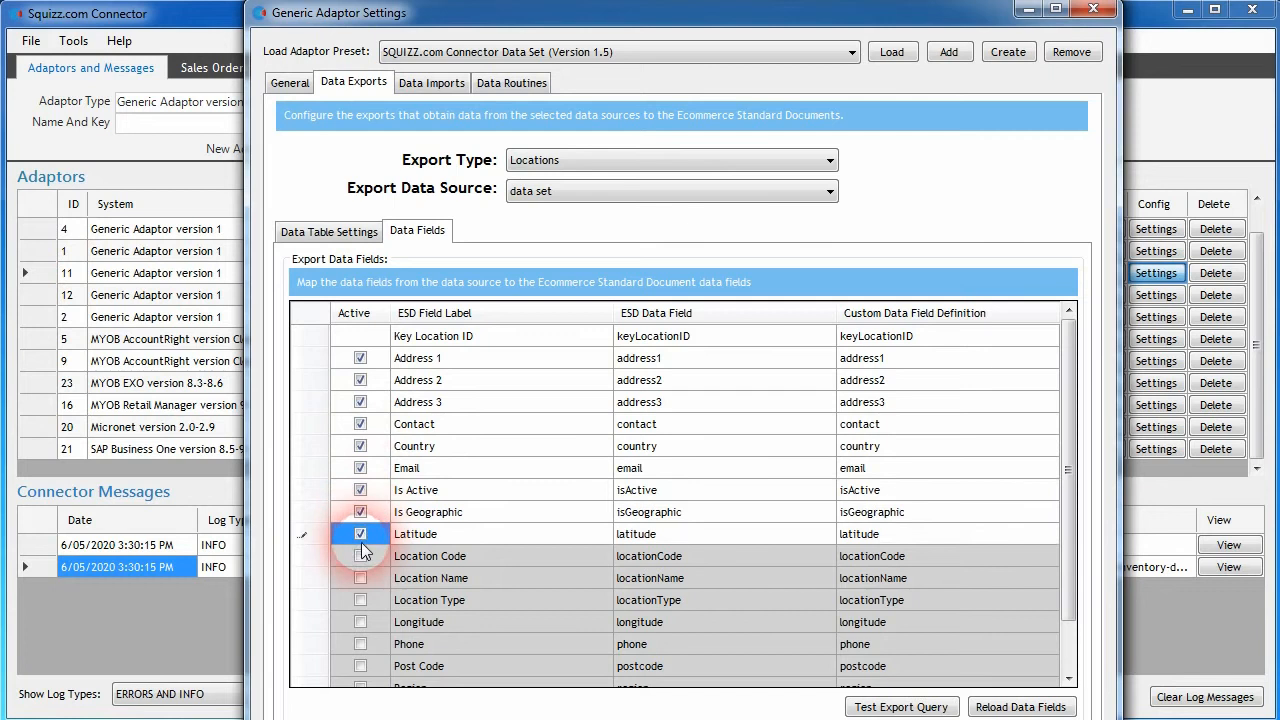
{"action": "left_click", "coordinate": [360, 556]}
{"action": "left_click", "coordinate": [361, 601]}
{"action": "left_click", "coordinate": [360, 579]}
{"action": "left_click", "coordinate": [361, 623]}
{"action": "left_click", "coordinate": [361, 645]}
{"action": "left_click", "coordinate": [360, 667]}
{"action": "scroll", "coordinate": [361, 660], "scroll_direction": "down", "scroll_amount": 1}
{"action": "left_click", "coordinate": [361, 623]}
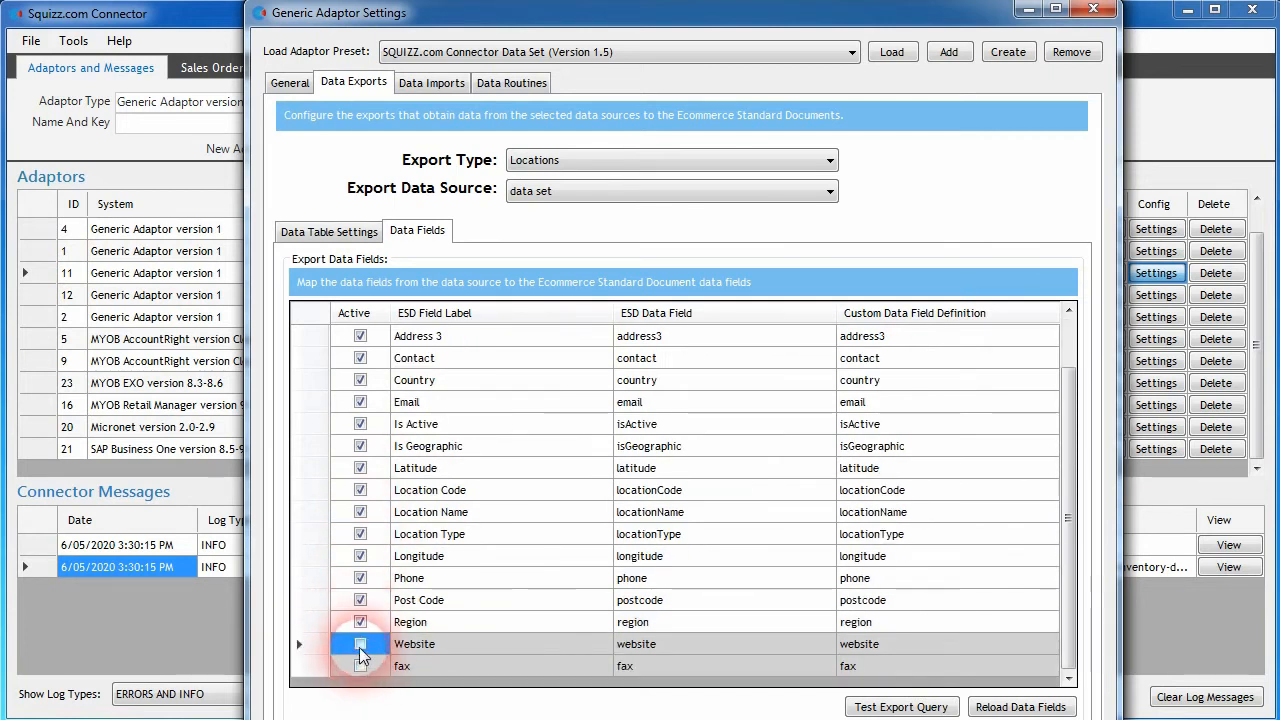
{"action": "left_click", "coordinate": [322, 233]}
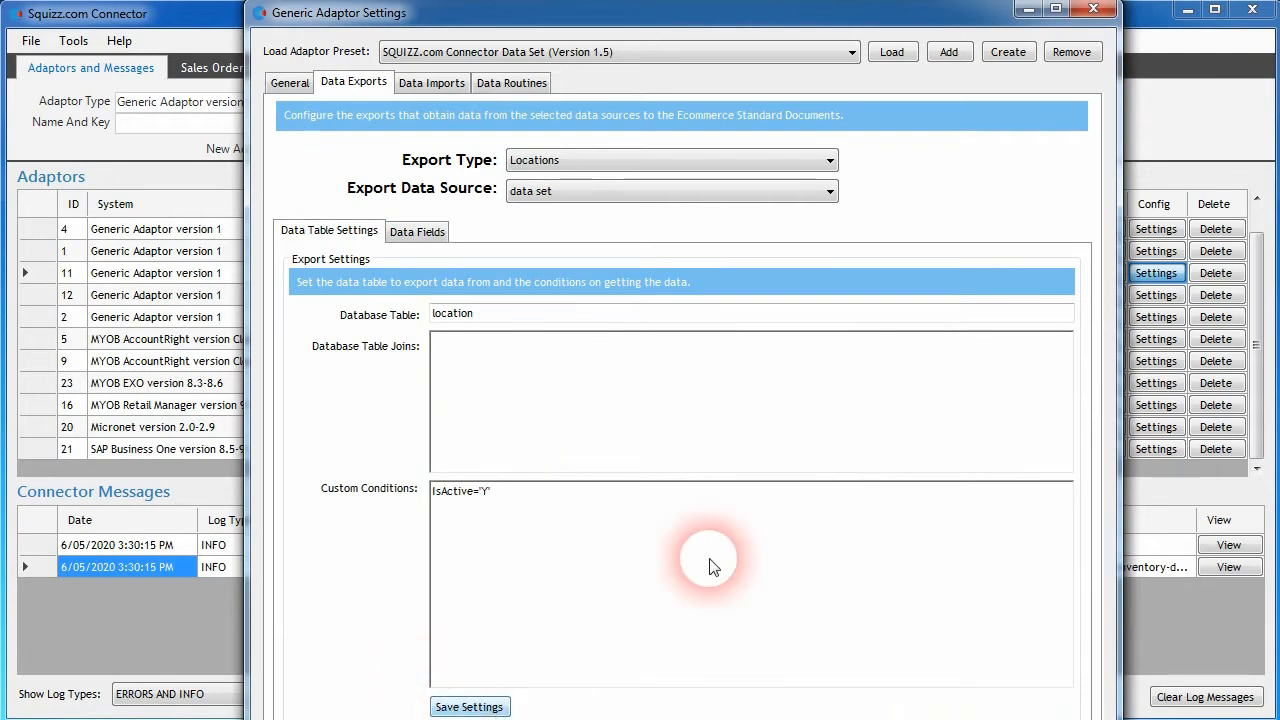
Step: Save a Location Products export from data set table location_stock_quantity with condition IsActive='Y'
{"action": "left_click", "coordinate": [598, 160]}
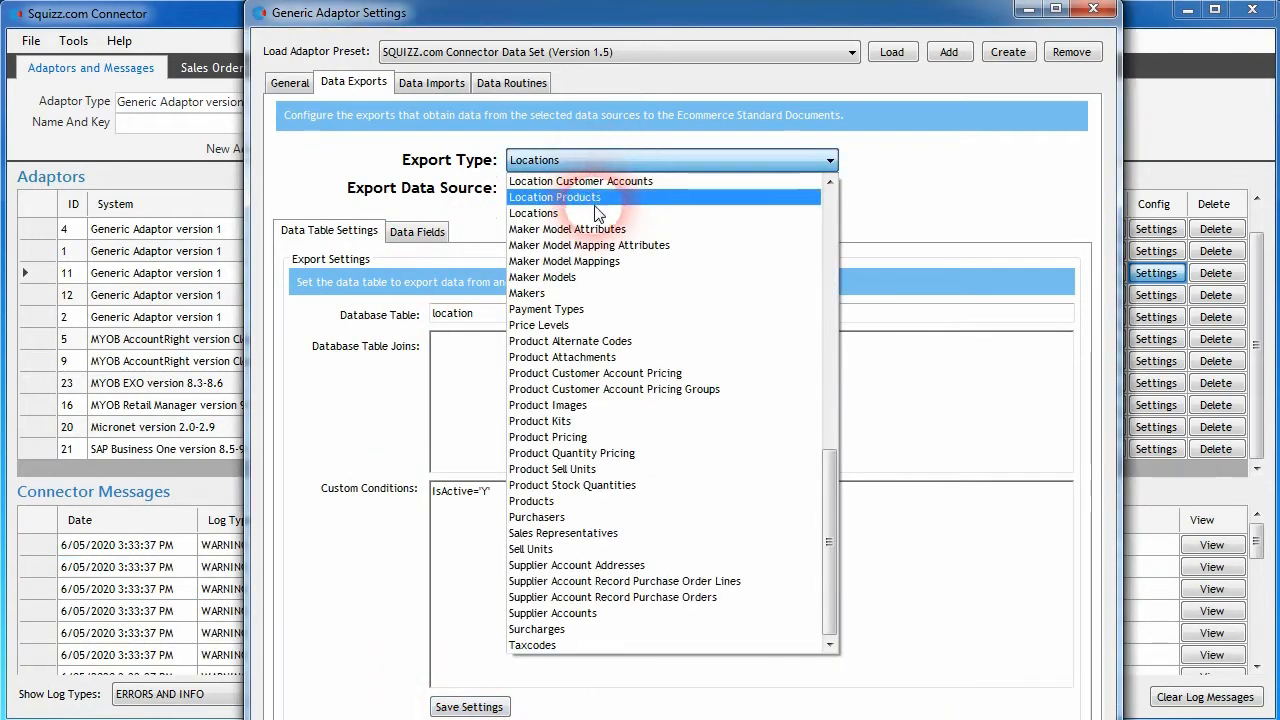
{"action": "left_click", "coordinate": [598, 205]}
{"action": "left_click", "coordinate": [547, 190]}
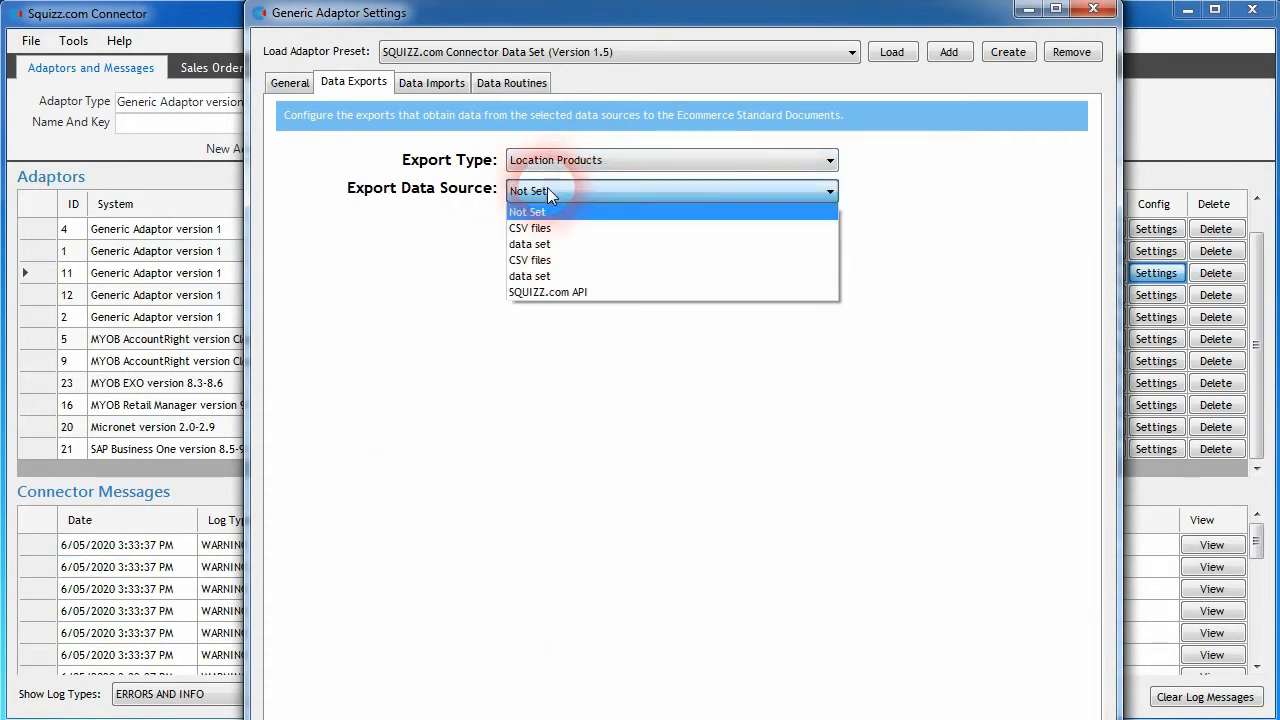
{"action": "left_click", "coordinate": [563, 243]}
{"action": "left_click", "coordinate": [514, 315]}
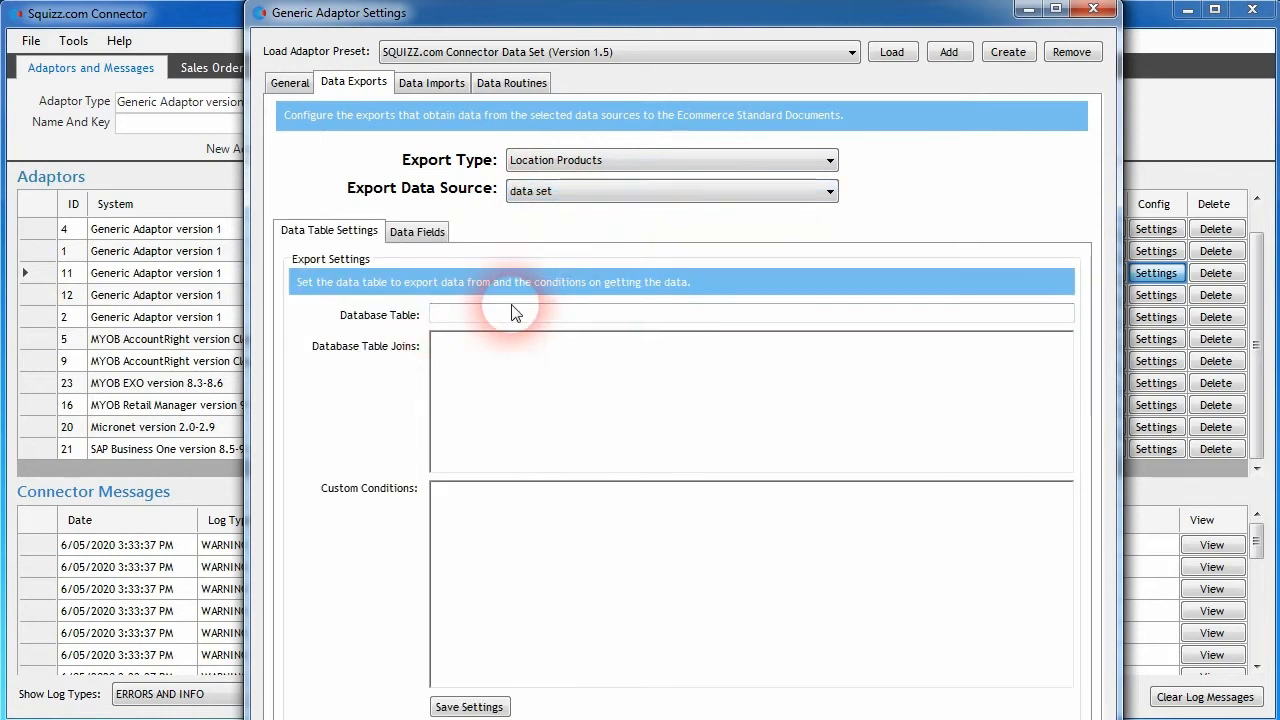
{"action": "type", "text": "lo"}
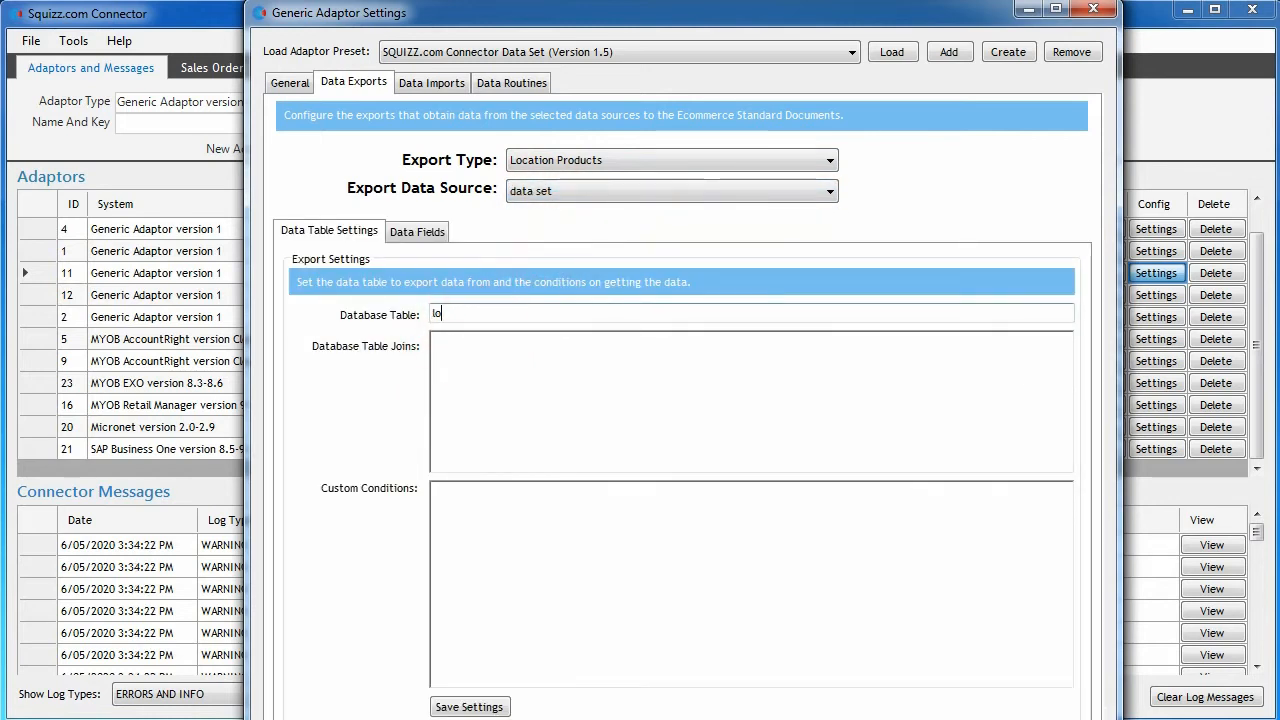
{"action": "type", "text": "cation_stock_quantity"}
{"action": "left_click", "coordinate": [567, 520]}
{"action": "type", "text": "ls"}
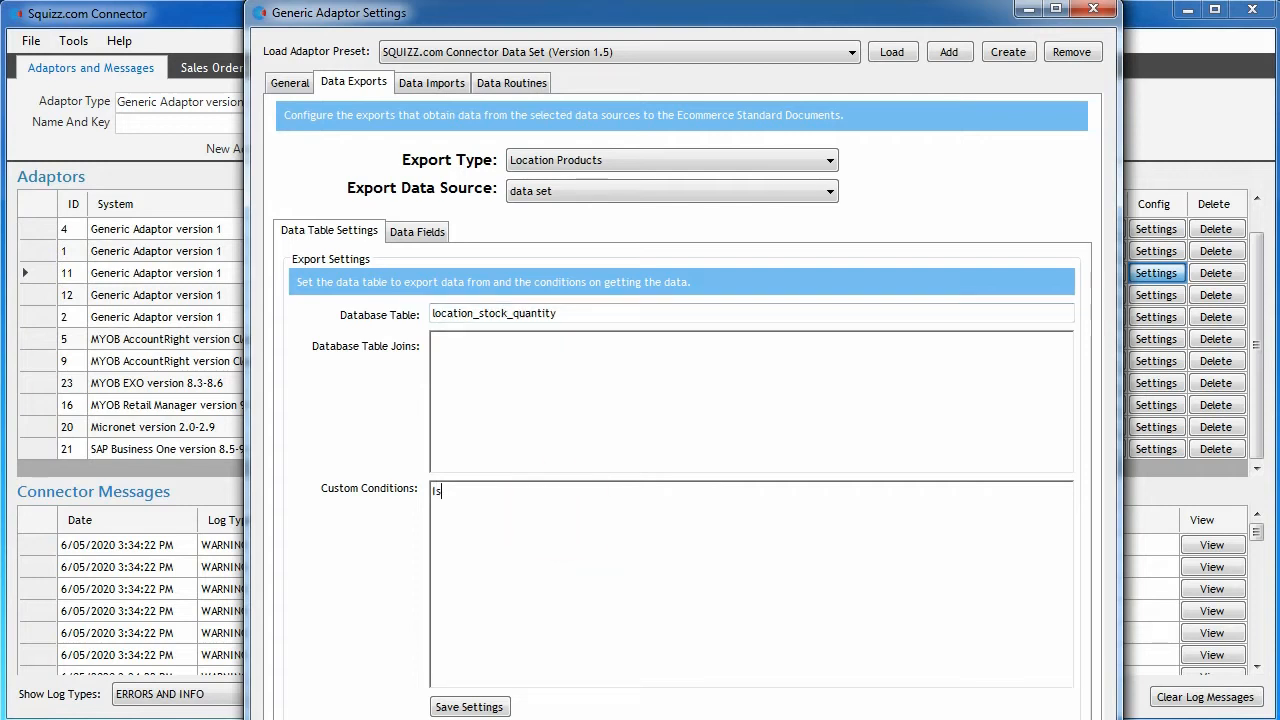
{"action": "type", "text": "Active='Y'"}
{"action": "left_click", "coordinate": [563, 511]}
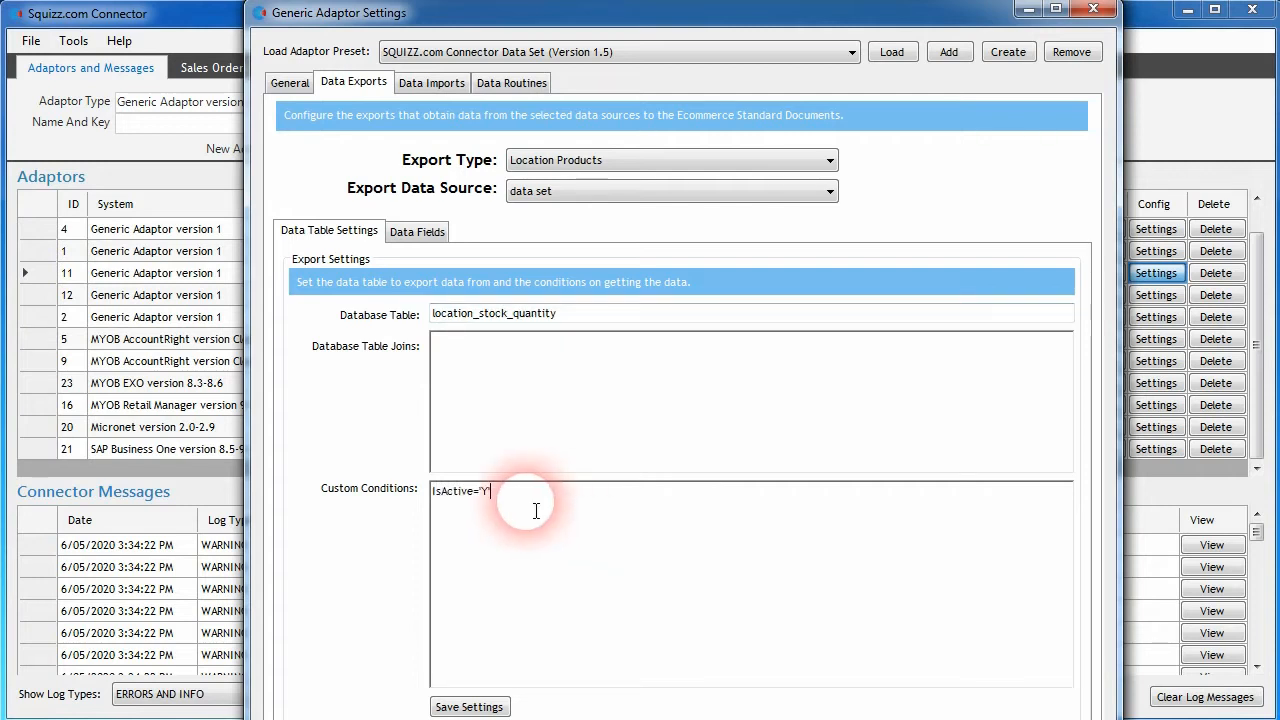
{"action": "left_click", "coordinate": [469, 706]}
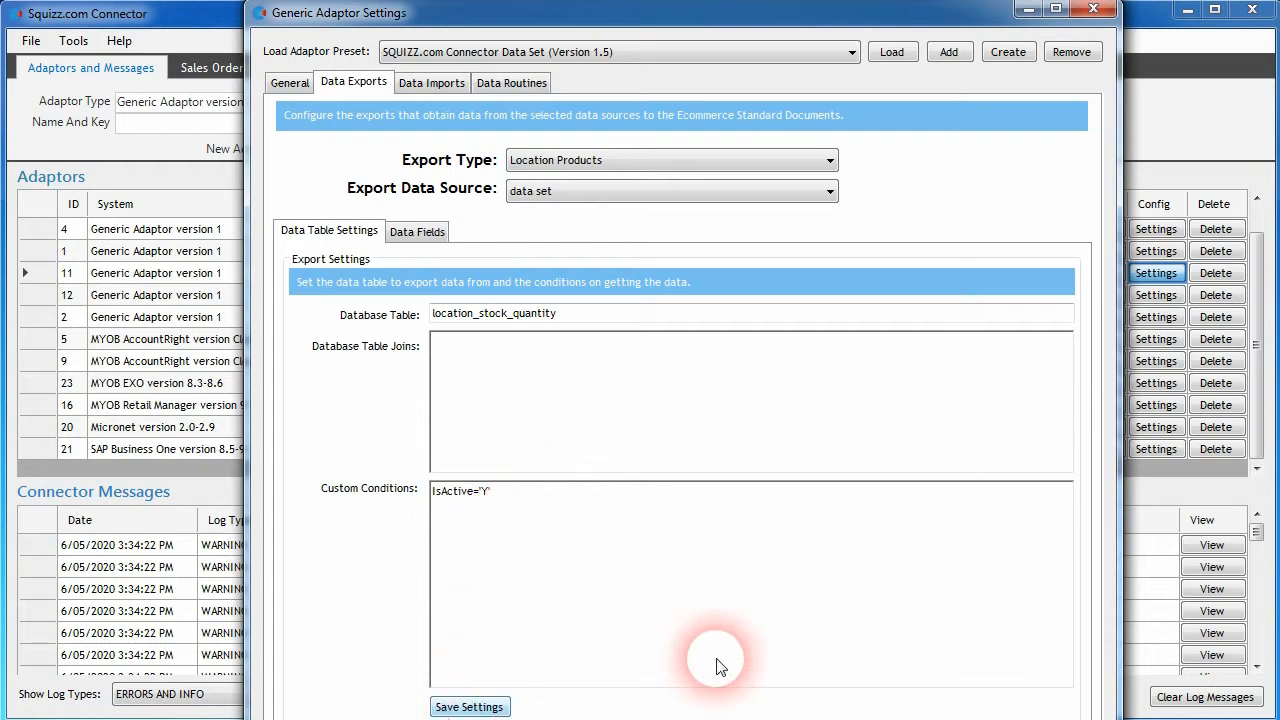
Step: Test the export query, returning four rows, then close the windows and show the data sets
{"action": "left_click", "coordinate": [417, 231]}
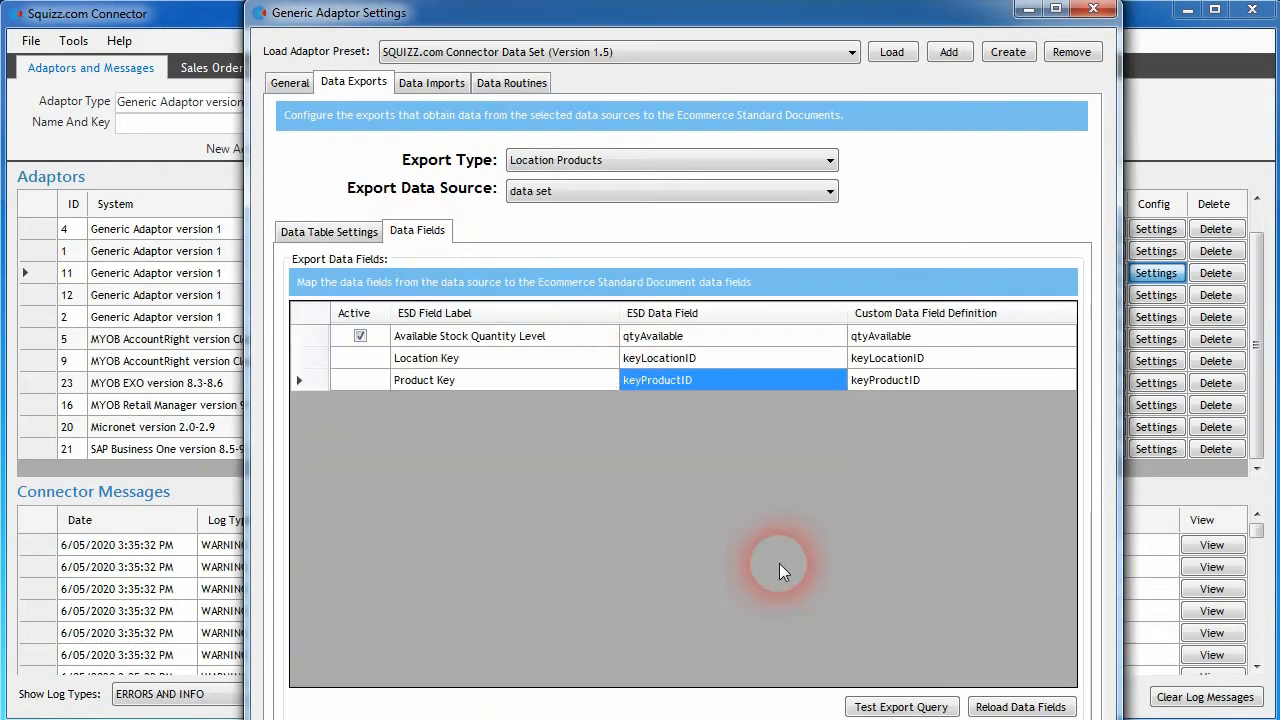
{"action": "left_click", "coordinate": [890, 704]}
{"action": "left_click_drag", "start_coordinate": [235, 112], "coordinate": [462, 54]}
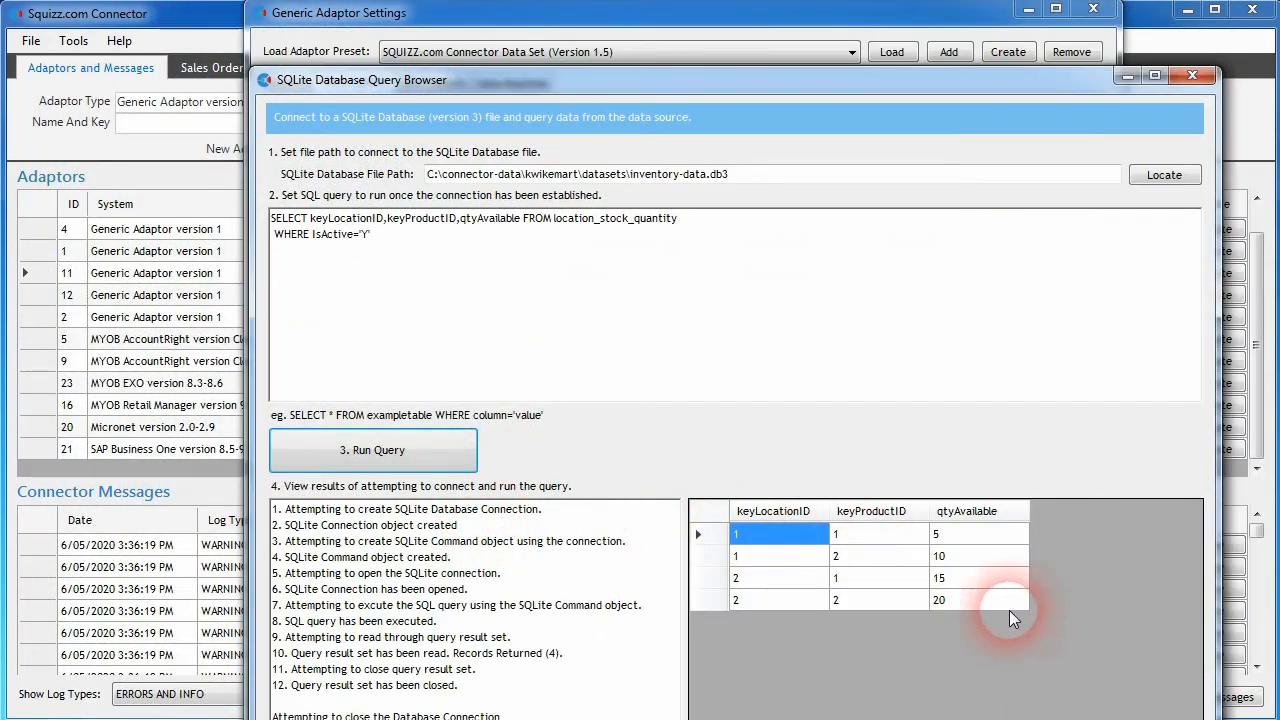
{"action": "left_click", "coordinate": [1209, 82]}
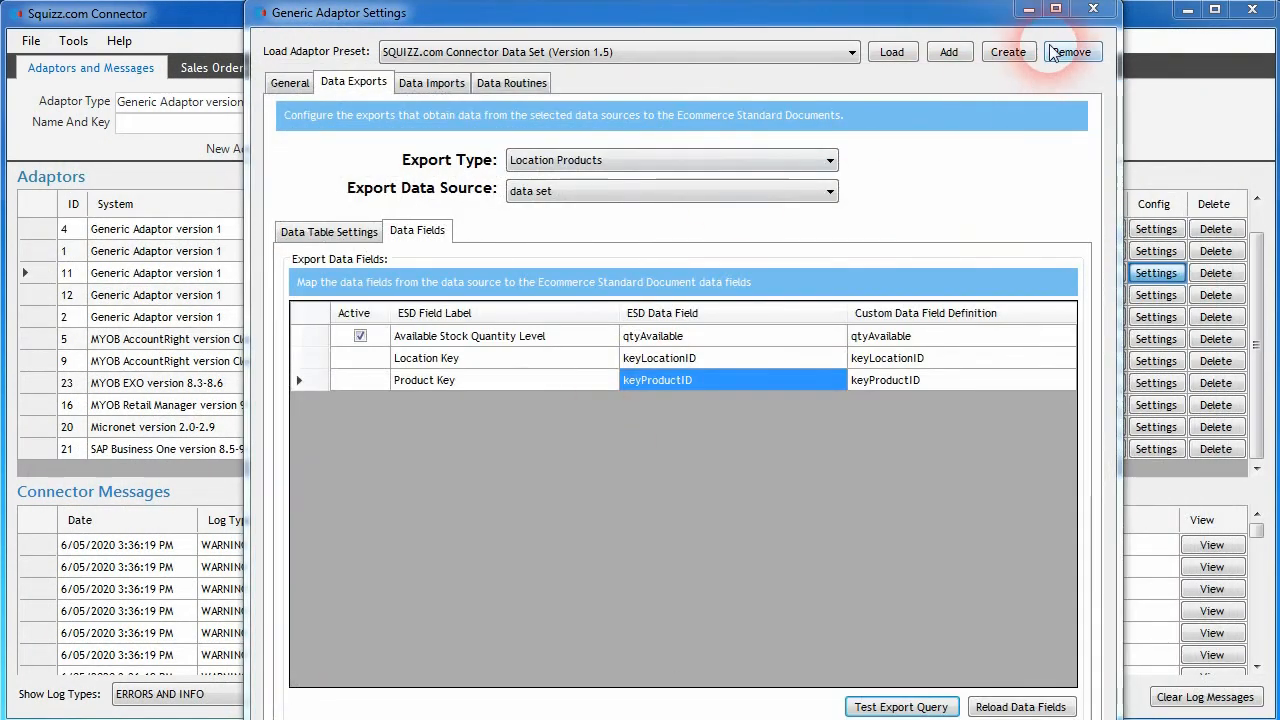
{"action": "left_click", "coordinate": [1093, 11]}
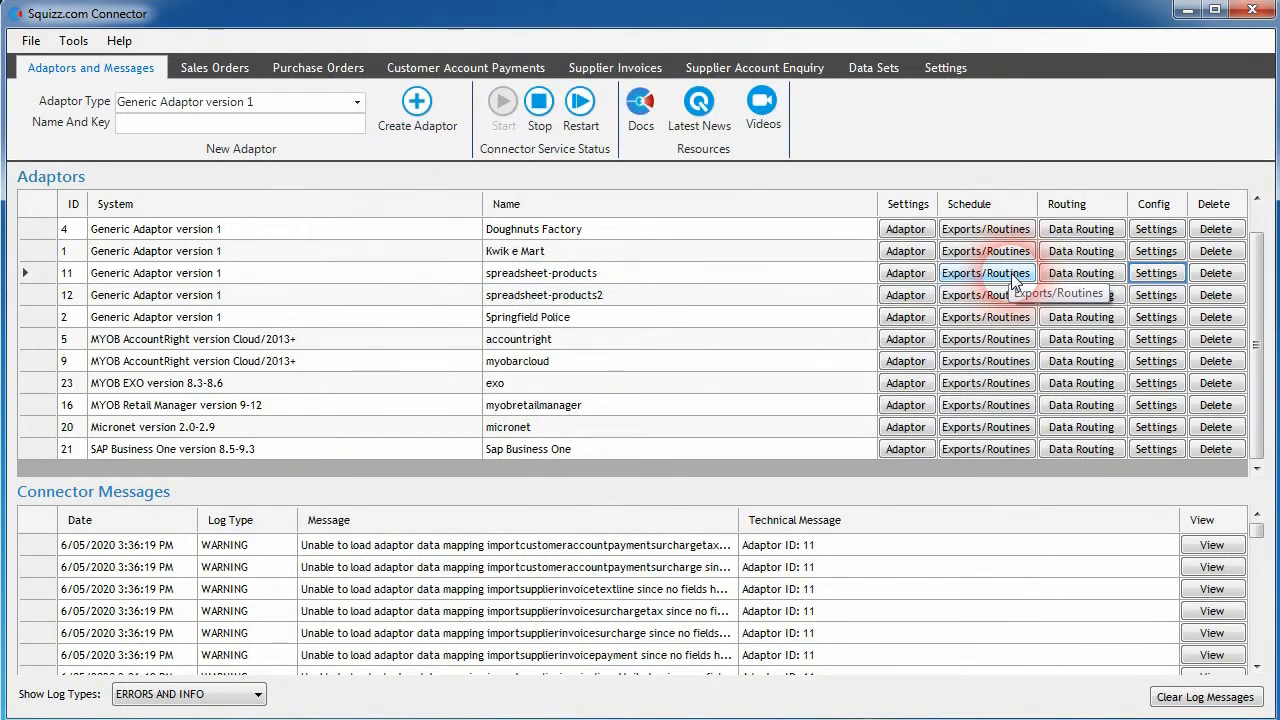
{"action": "left_click", "coordinate": [876, 68]}
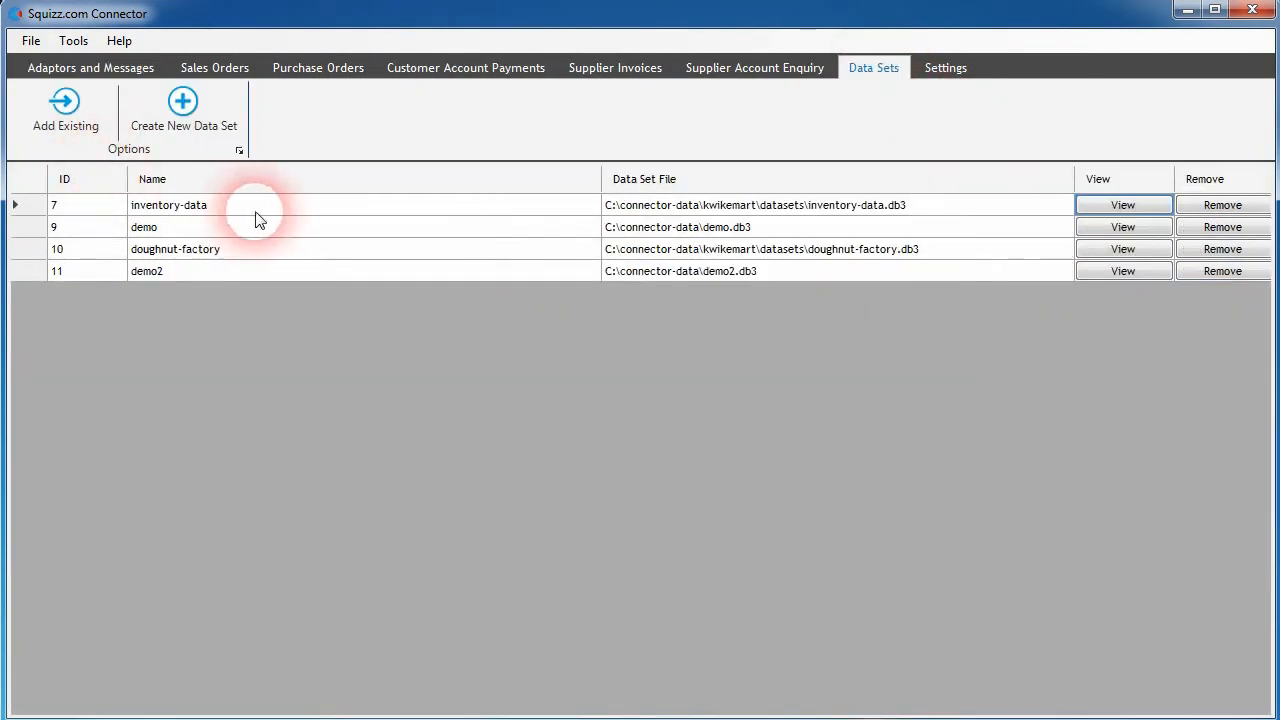
{"action": "left_click", "coordinate": [90, 67]}
Step: In spreadsheet-products' export schedule, send Export Locations to SQUIZZ Platform in Full transfer mode
{"action": "left_click", "coordinate": [993, 276]}
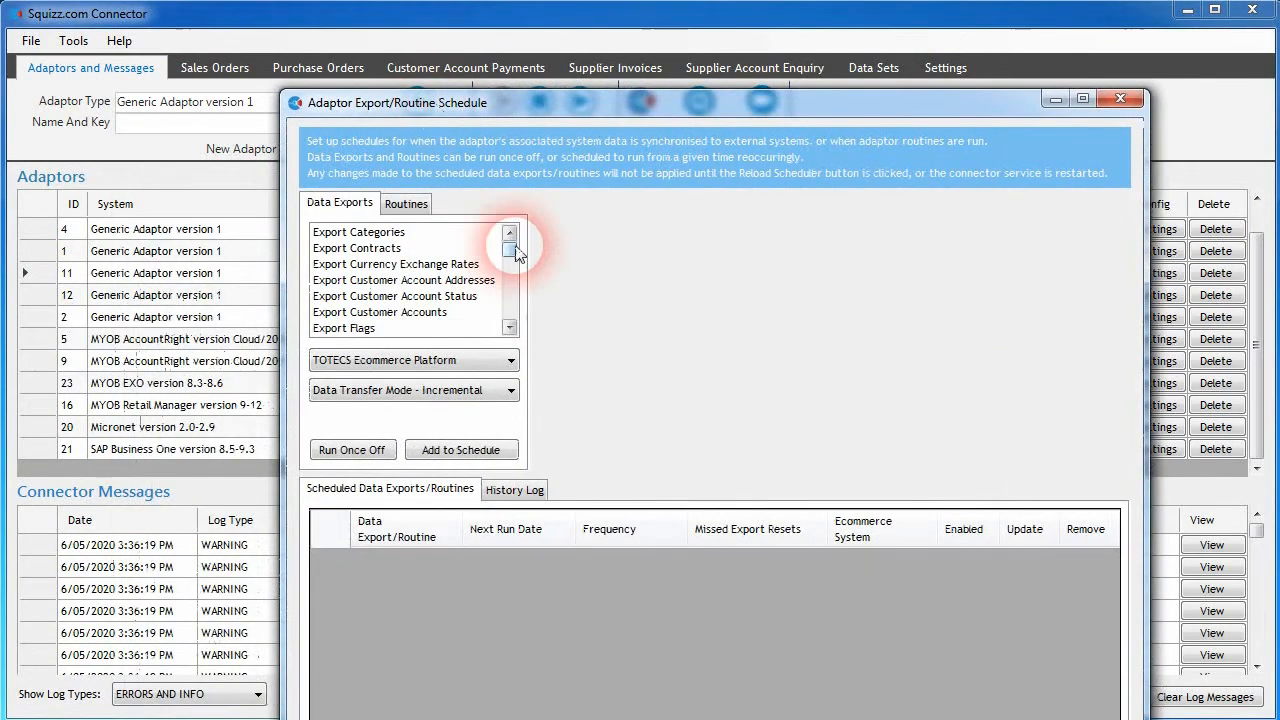
{"action": "left_click_drag", "start_coordinate": [509, 250], "coordinate": [505, 272]}
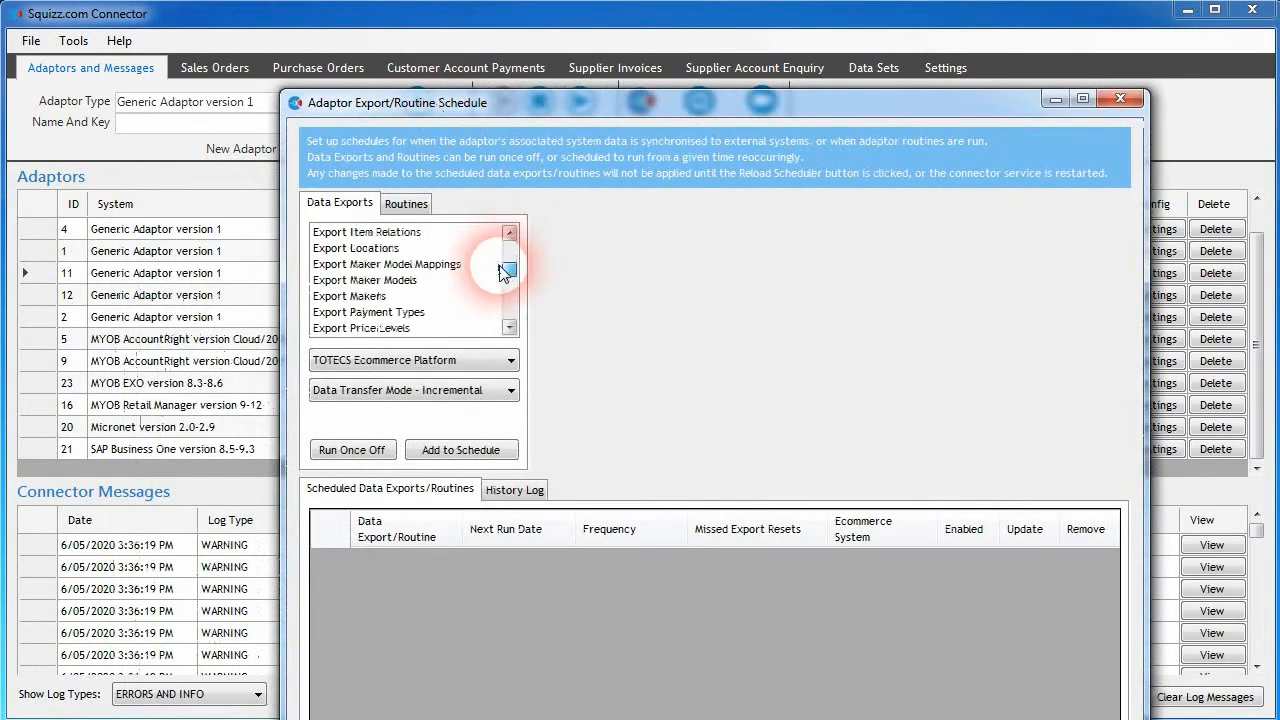
{"action": "left_click", "coordinate": [400, 248]}
{"action": "left_click", "coordinate": [440, 362]}
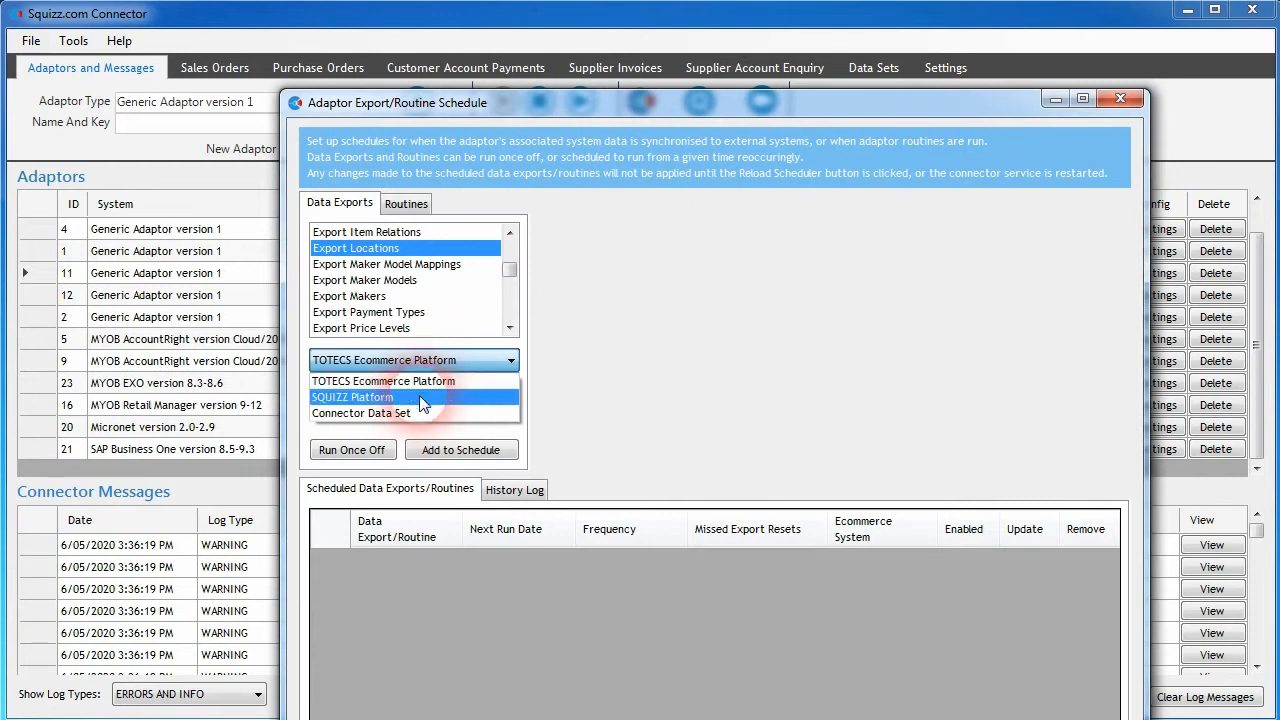
{"action": "left_click", "coordinate": [471, 397]}
{"action": "left_click", "coordinate": [474, 392]}
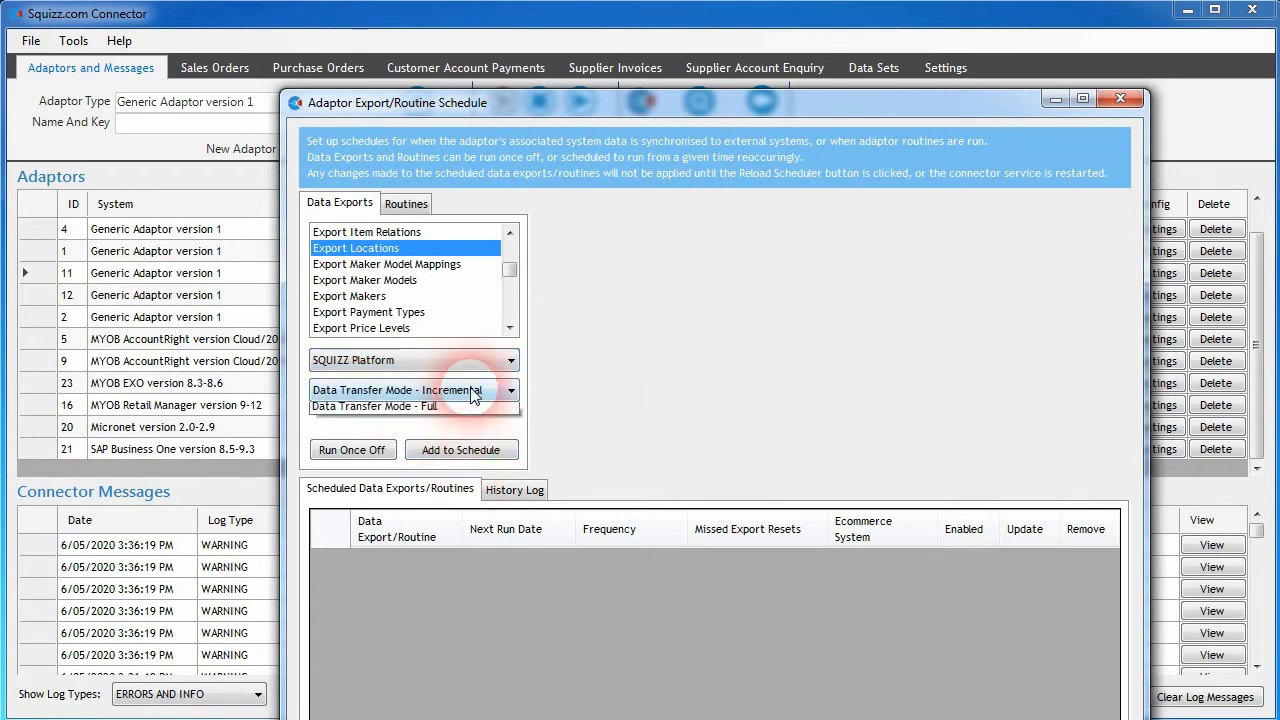
{"action": "left_click", "coordinate": [432, 428]}
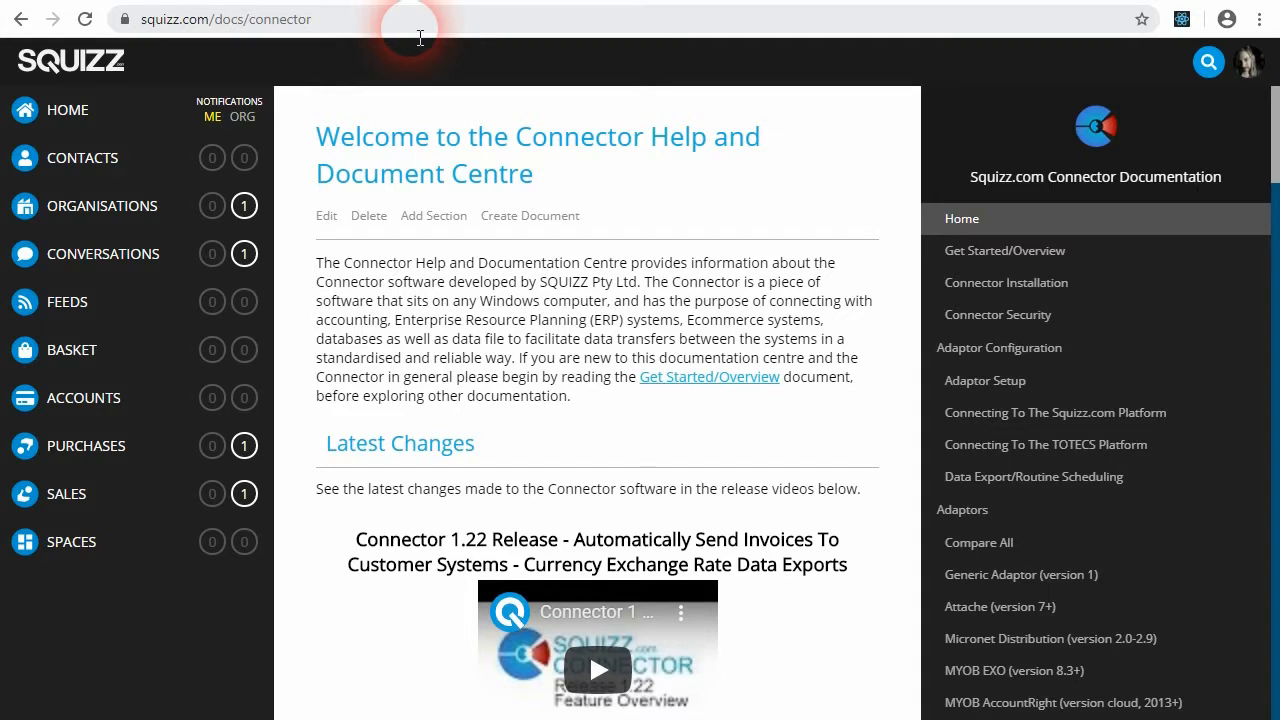
Step: Scroll the docs sidebar down to the Data section and open Data Sets
{"action": "left_click", "coordinate": [368, 20]}
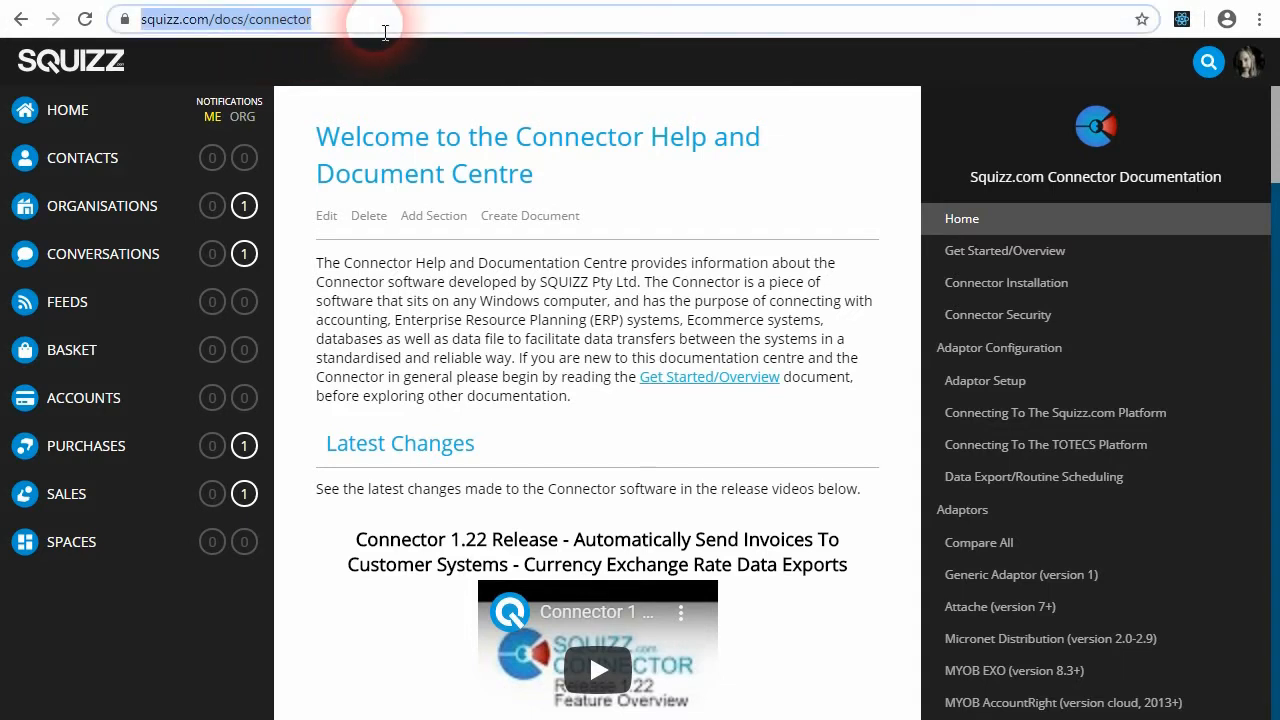
{"action": "scroll", "coordinate": [1057, 491], "scroll_direction": "down", "scroll_amount": 4}
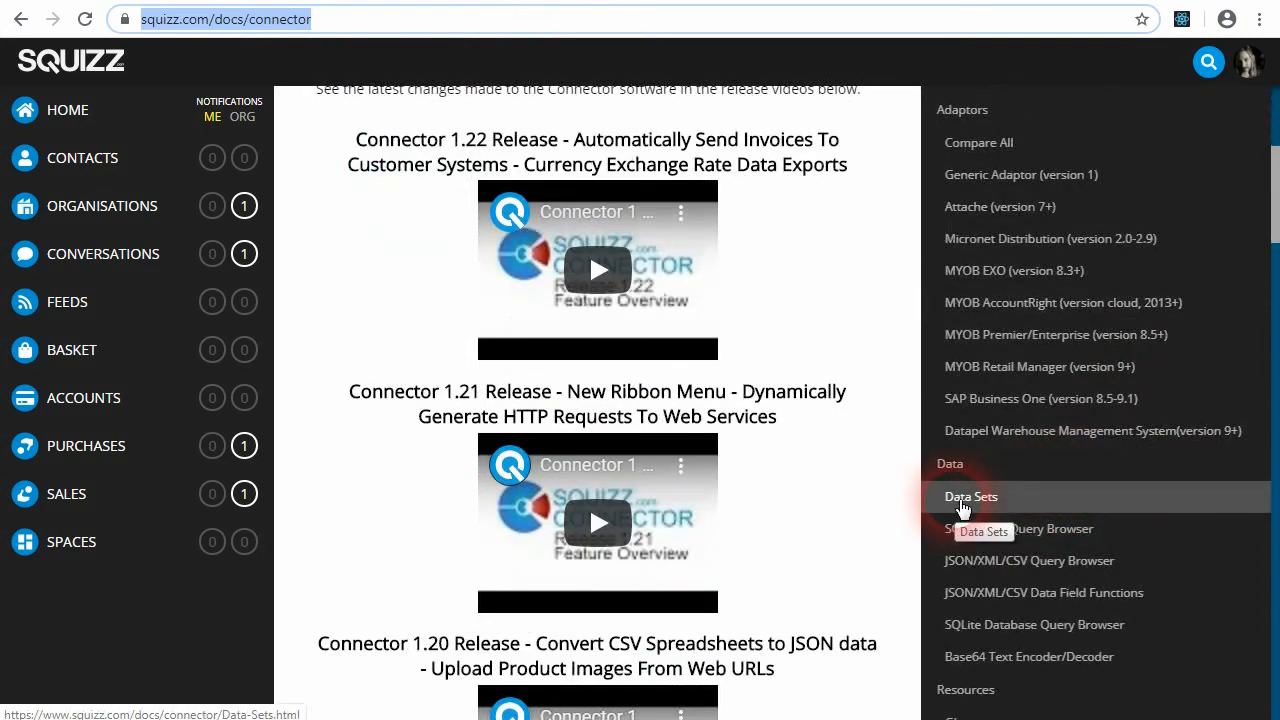
{"action": "left_click", "coordinate": [992, 500]}
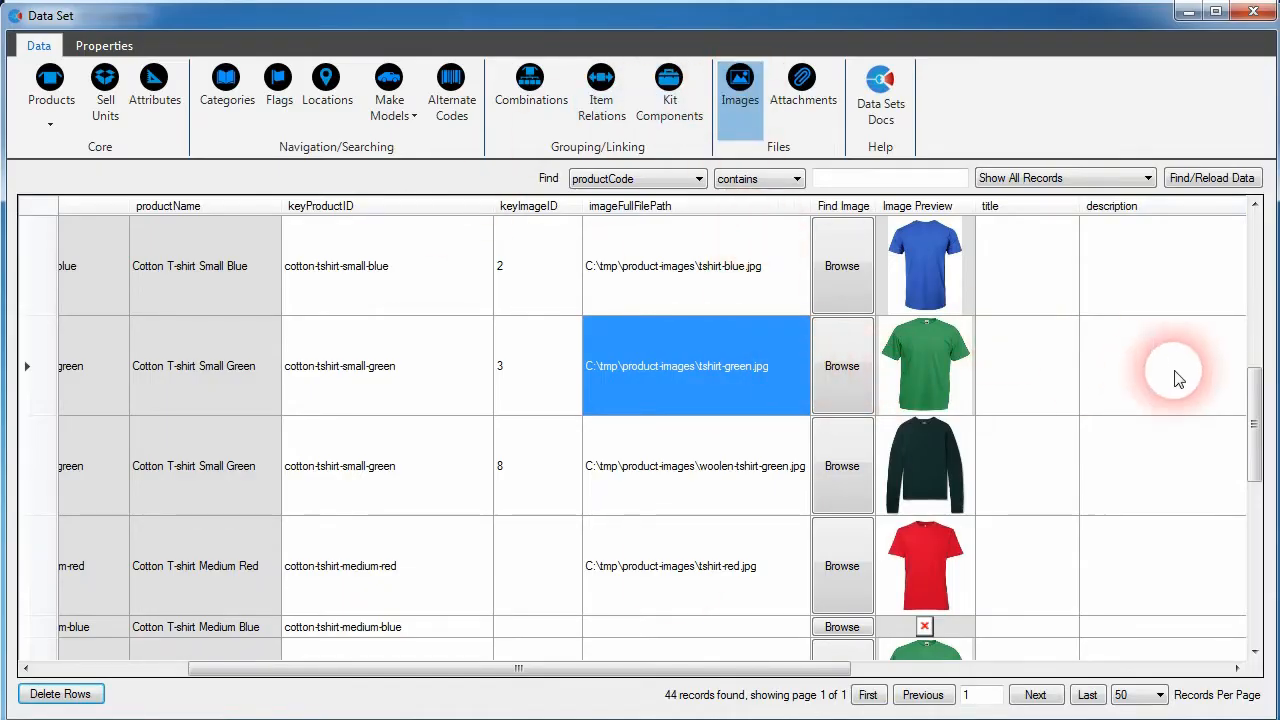
Step: Compare the woolen shirt and green t-shirt image rows, then scroll right to the ordering column
{"action": "left_click", "coordinate": [448, 428]}
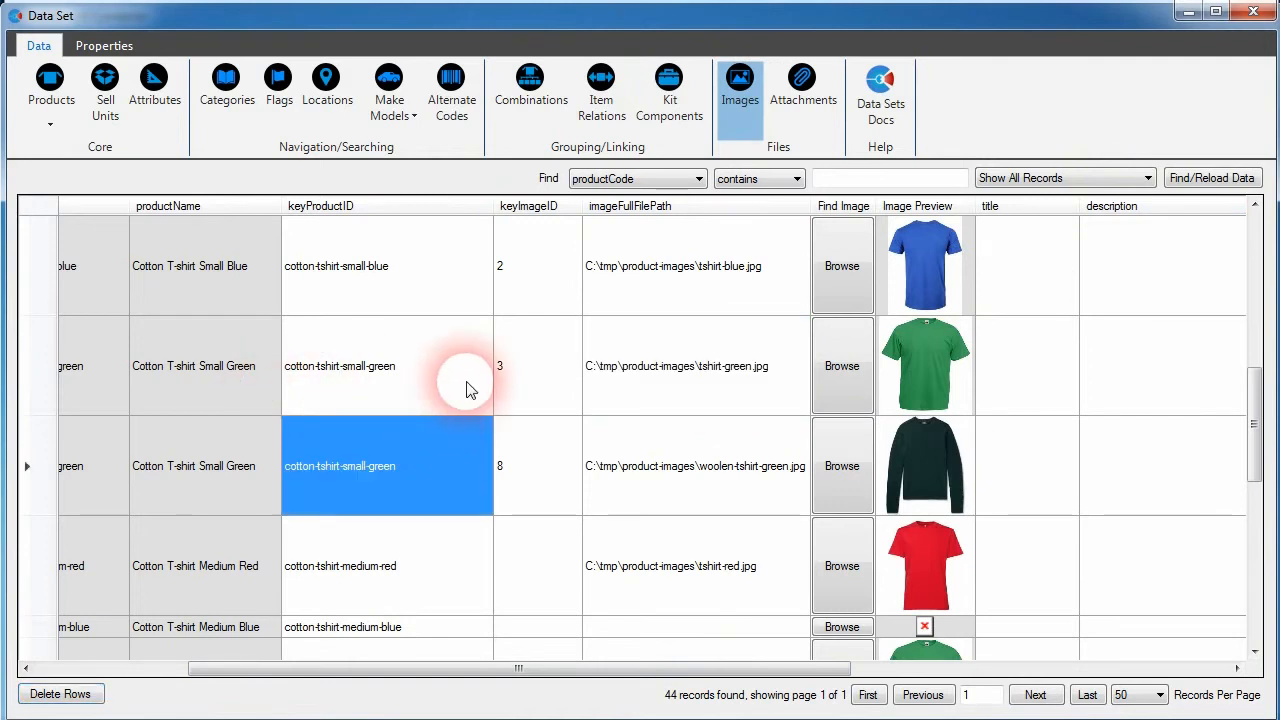
{"action": "left_click", "coordinate": [710, 380]}
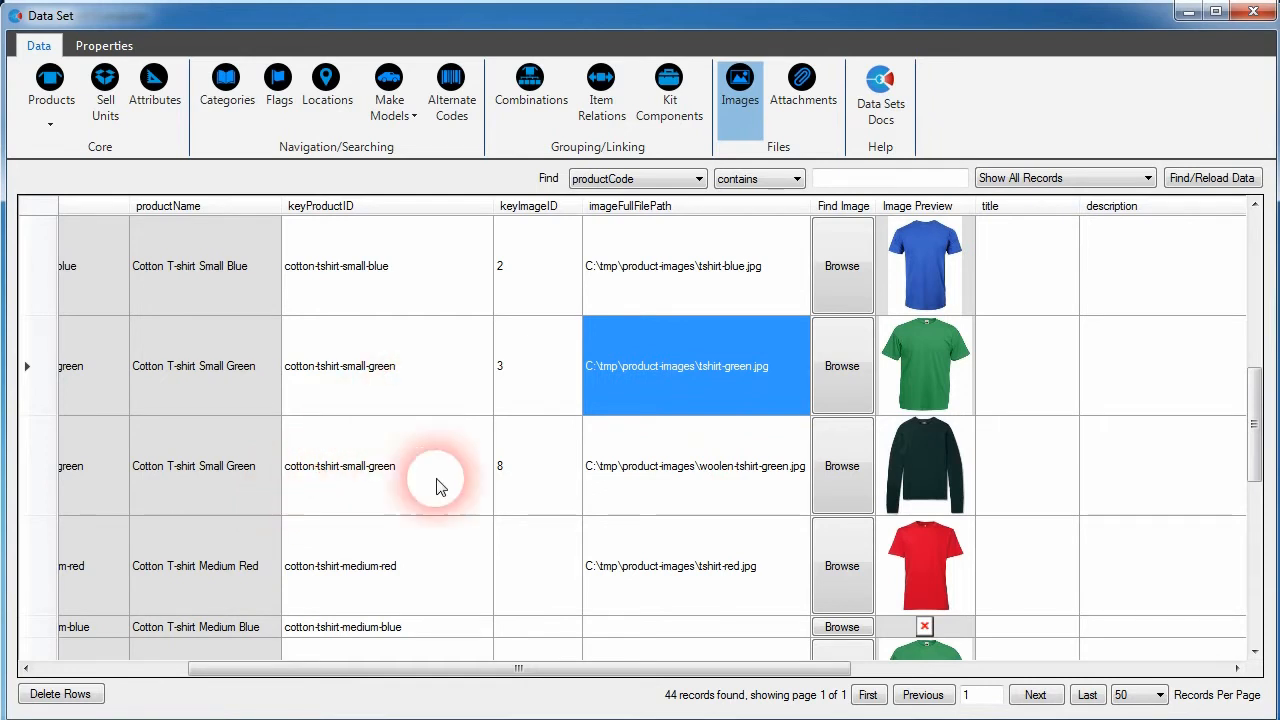
{"action": "left_click_drag", "start_coordinate": [505, 667], "coordinate": [760, 667]}
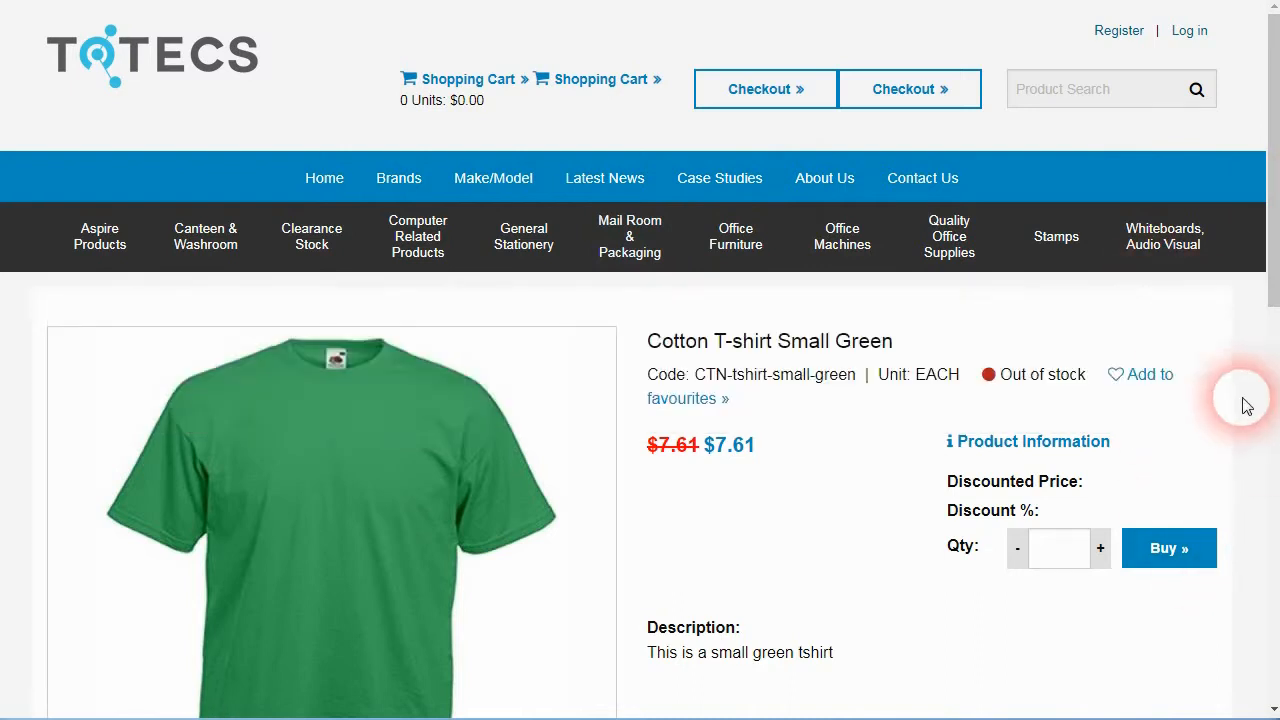
{"action": "left_click_drag", "start_coordinate": [1275, 288], "coordinate": [1271, 402]}
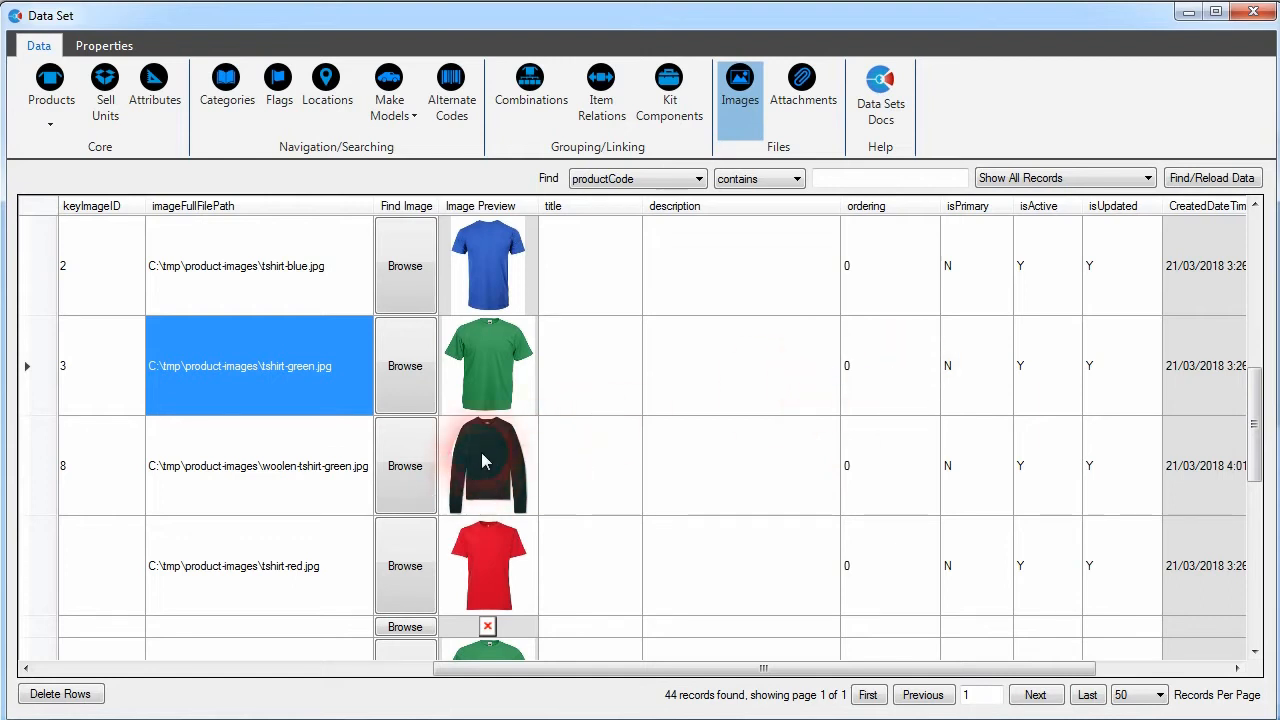
Step: Enter ordering 1 for the row 8 woolen shirt image and 2 for row 3's tshirt-green.jpg
{"action": "left_click", "coordinate": [878, 472]}
{"action": "left_click", "coordinate": [878, 478]}
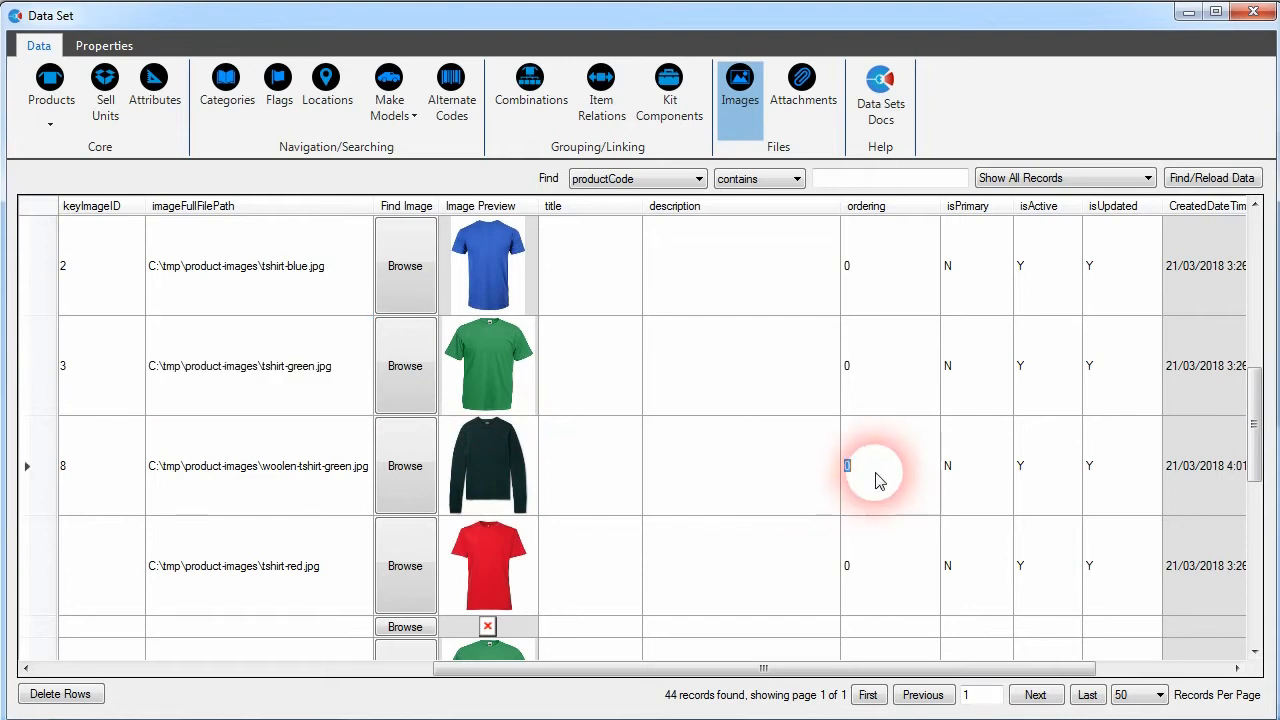
{"action": "type", "text": "1"}
{"action": "key", "text": "Up"}
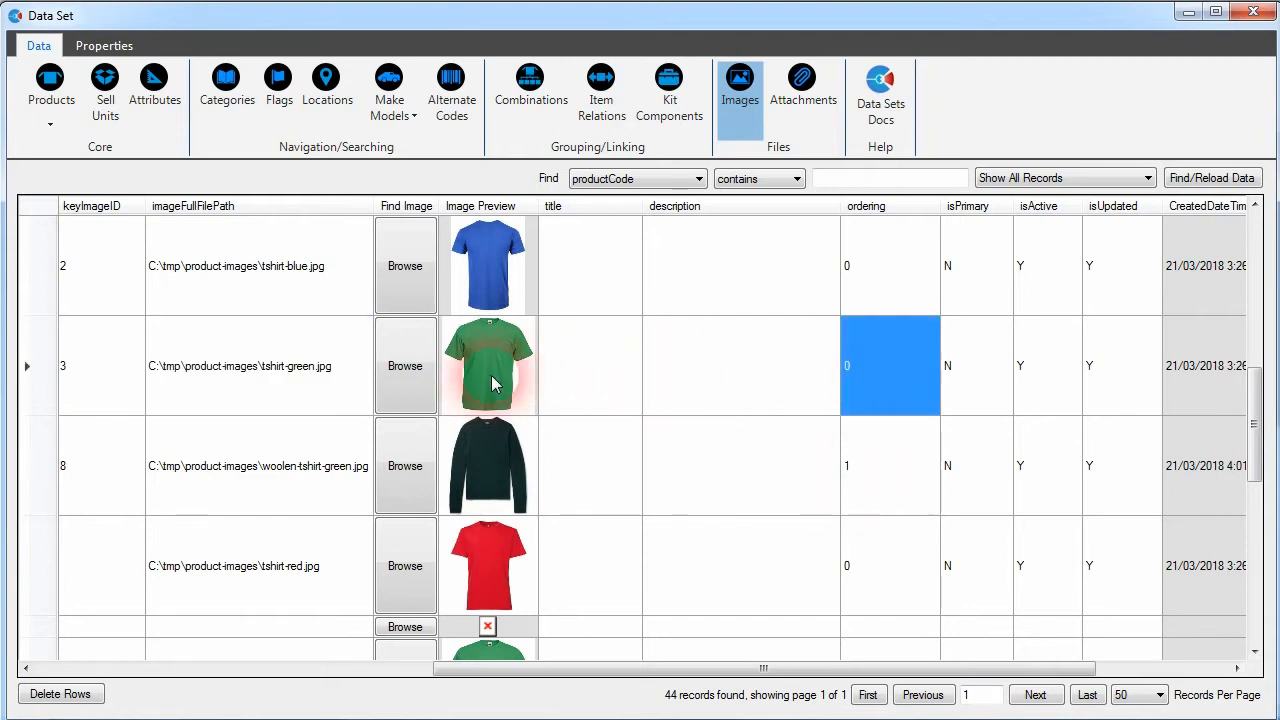
{"action": "left_click", "coordinate": [840, 380]}
{"action": "type", "text": "2"}
{"action": "left_click", "coordinate": [869, 457]}
{"action": "left_click", "coordinate": [838, 482]}
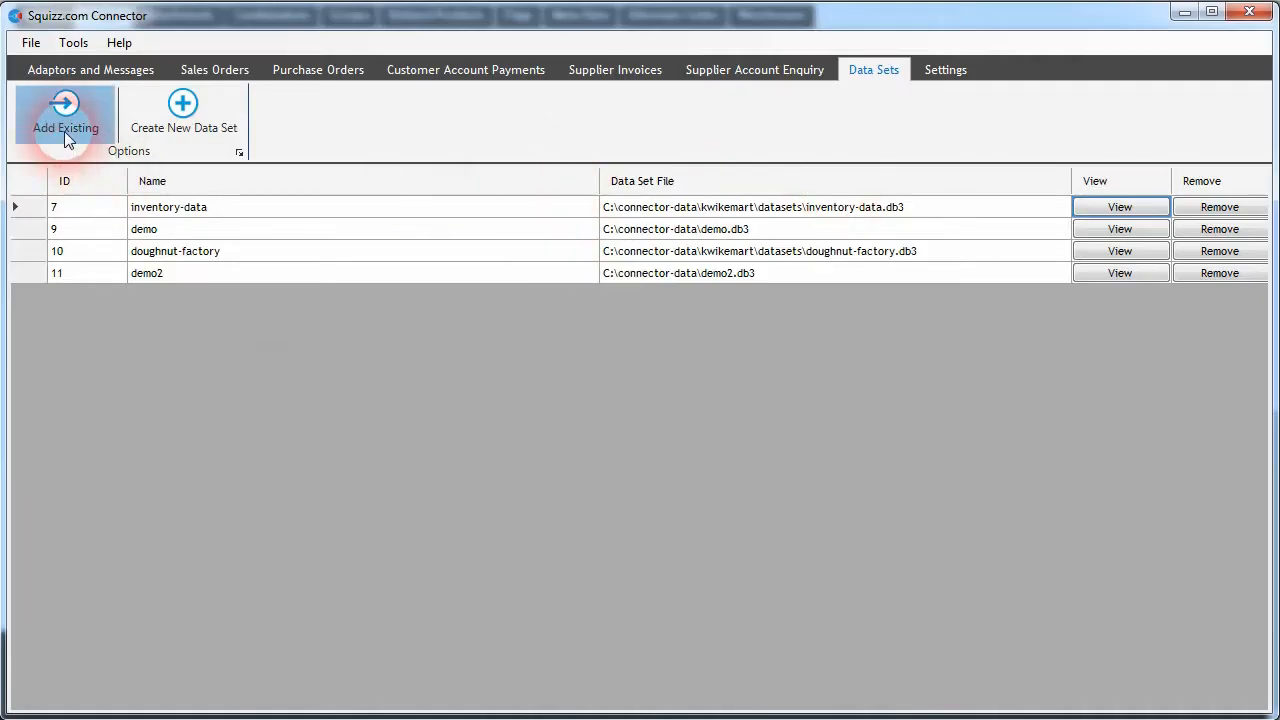
Step: From the adaptor list, run Kwik e Mart's Export Product Images once off to TOTECS Ecommerce Platform
{"action": "left_click", "coordinate": [80, 72]}
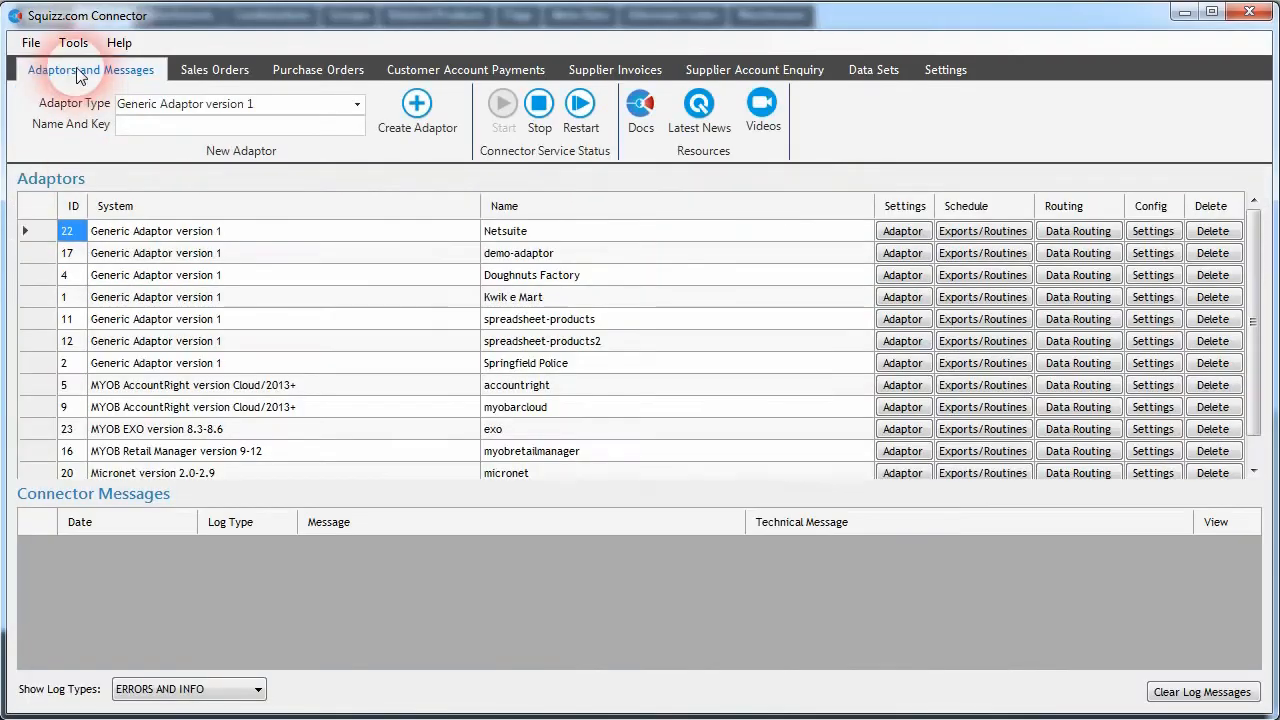
{"action": "left_click", "coordinate": [985, 297]}
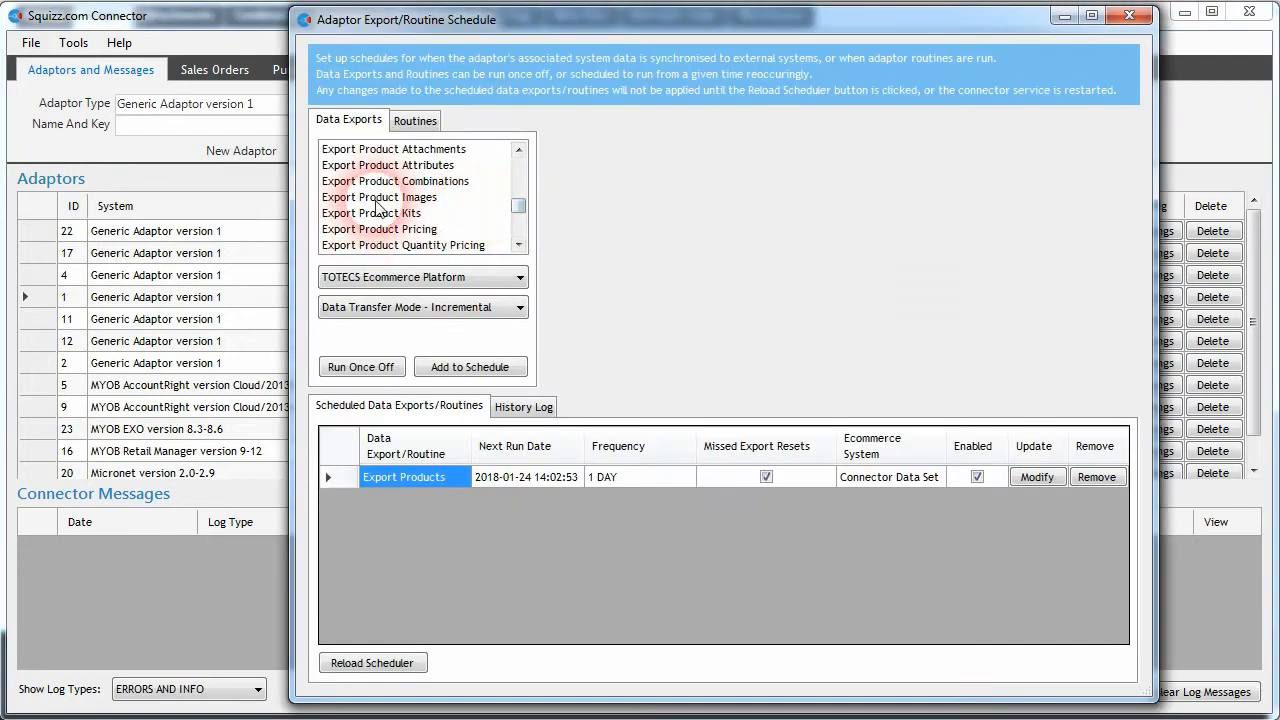
{"action": "left_click", "coordinate": [365, 197]}
{"action": "left_click", "coordinate": [425, 201]}
{"action": "left_click", "coordinate": [436, 279]}
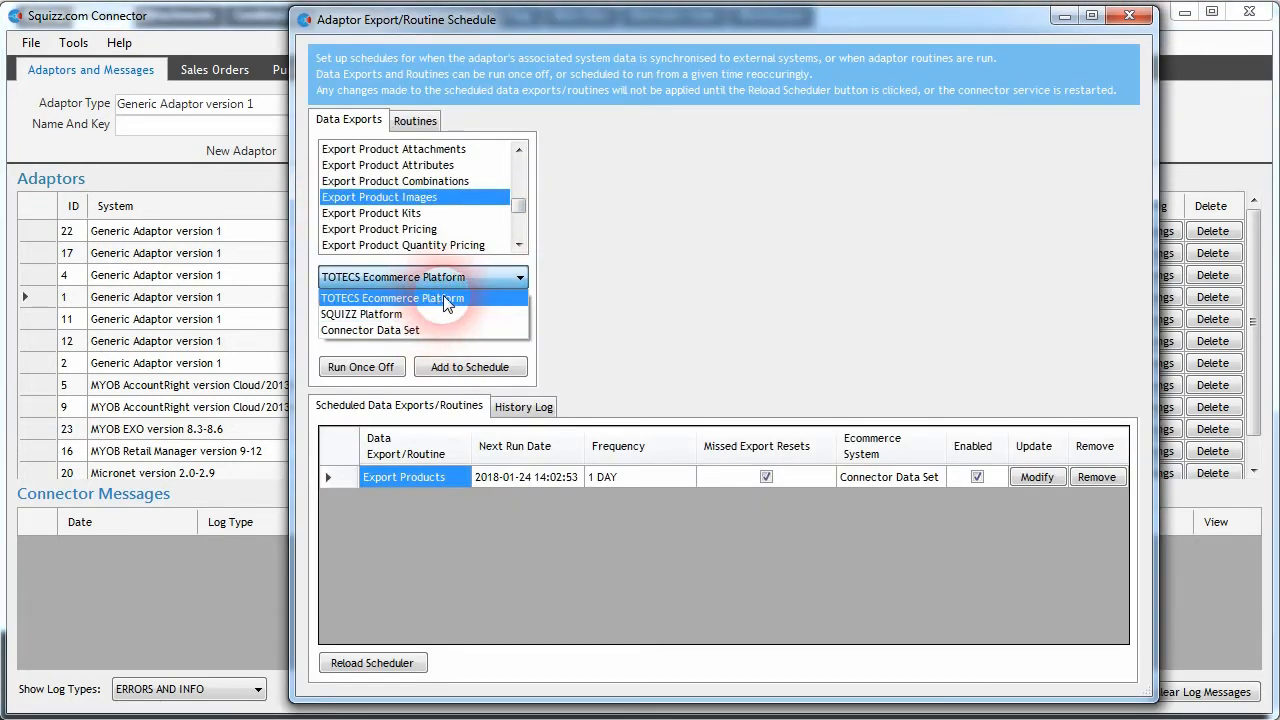
{"action": "left_click", "coordinate": [562, 271]}
{"action": "left_click", "coordinate": [371, 371]}
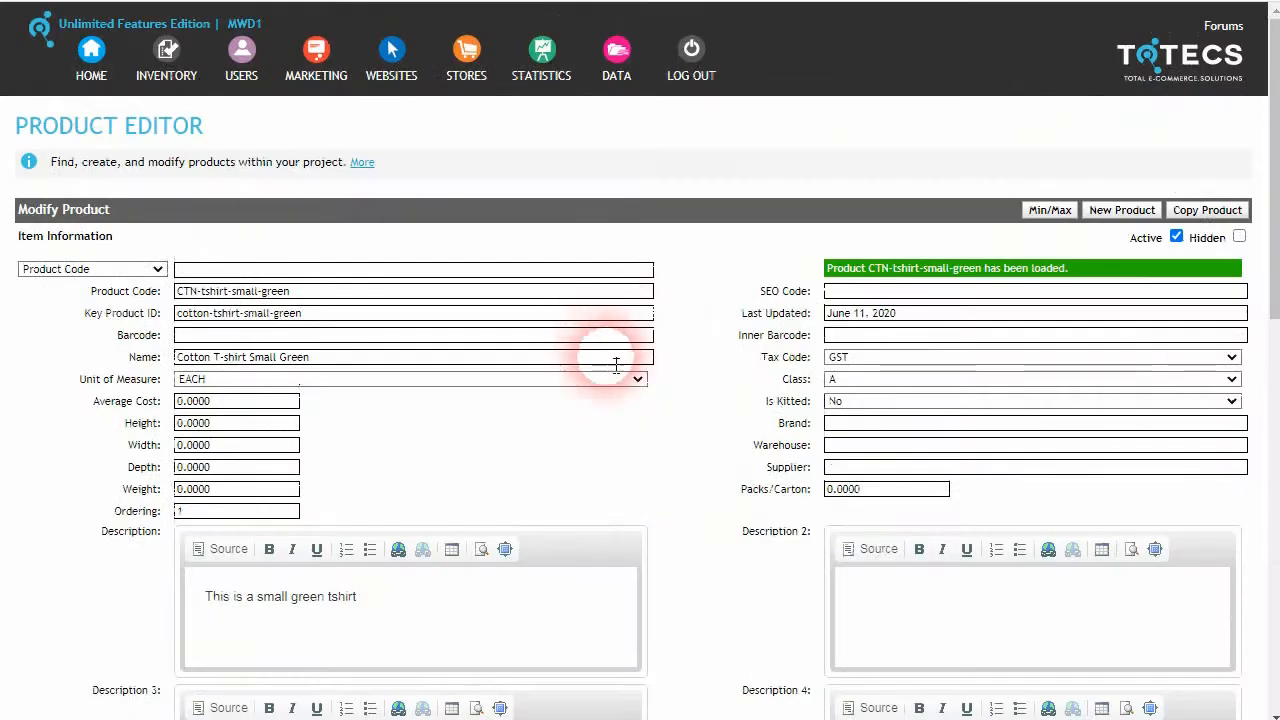
Step: Confirm the green t-shirt image shows ordering 2, then open the product's storefront page
{"action": "scroll", "coordinate": [666, 400], "scroll_direction": "down", "scroll_amount": 8}
{"action": "left_click", "coordinate": [460, 370]}
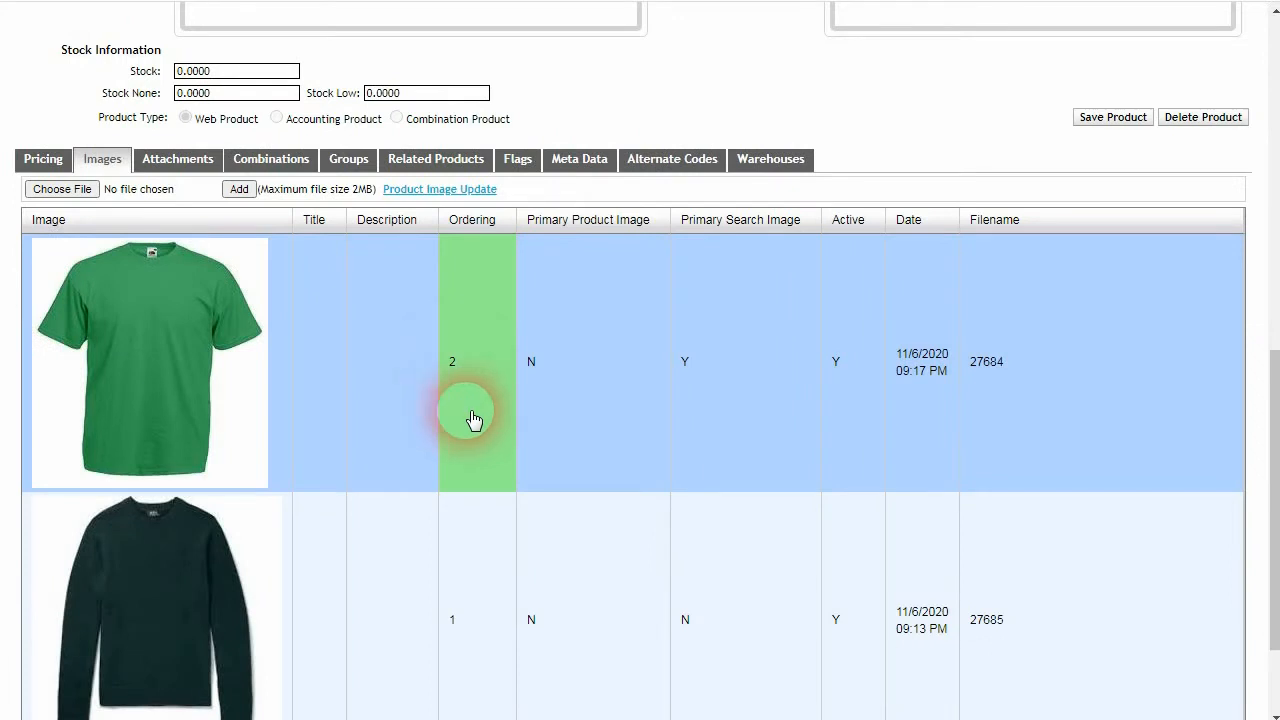
{"action": "left_click", "coordinate": [607, 240]}
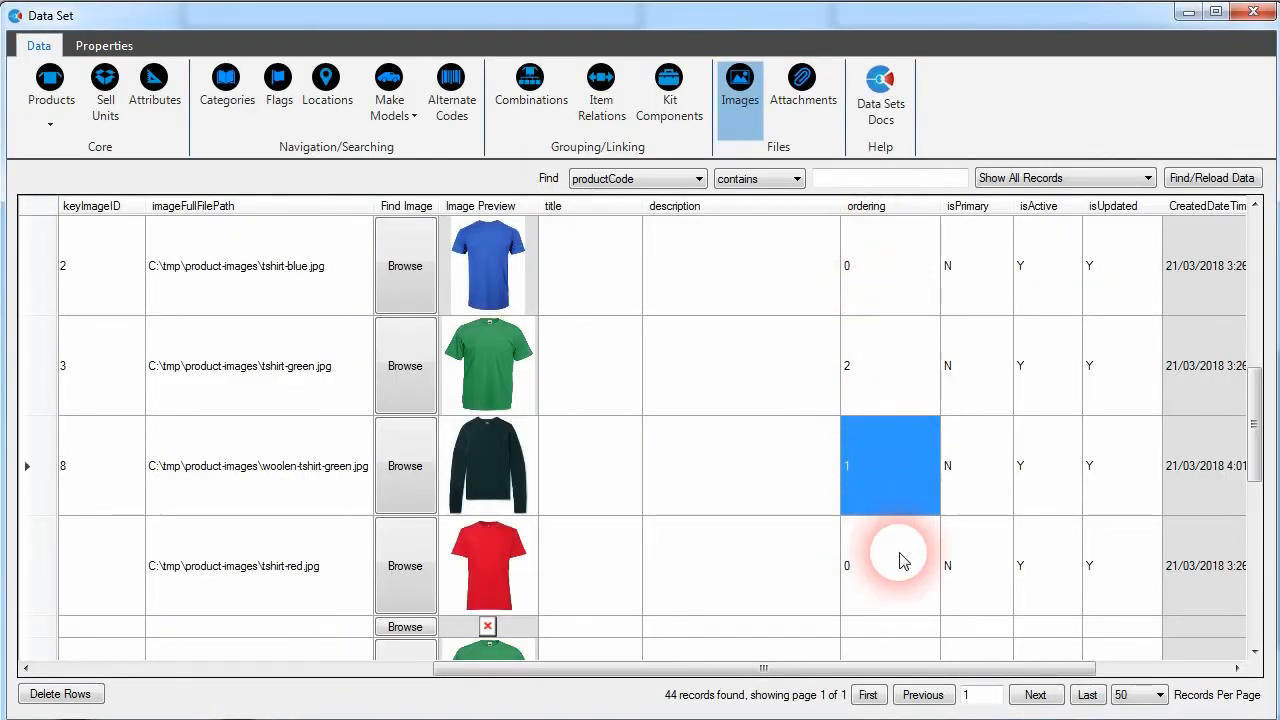
{"action": "left_click_drag", "start_coordinate": [944, 668], "coordinate": [941, 667]}
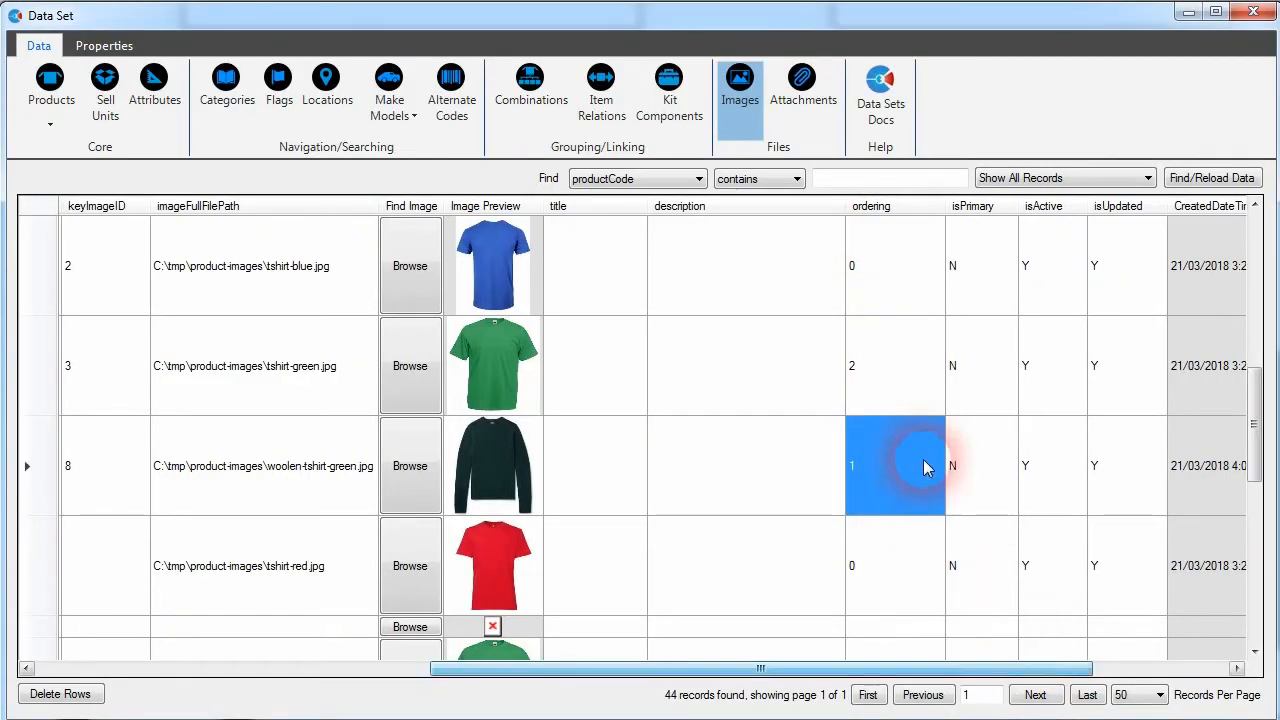
{"action": "left_click", "coordinate": [1043, 380]}
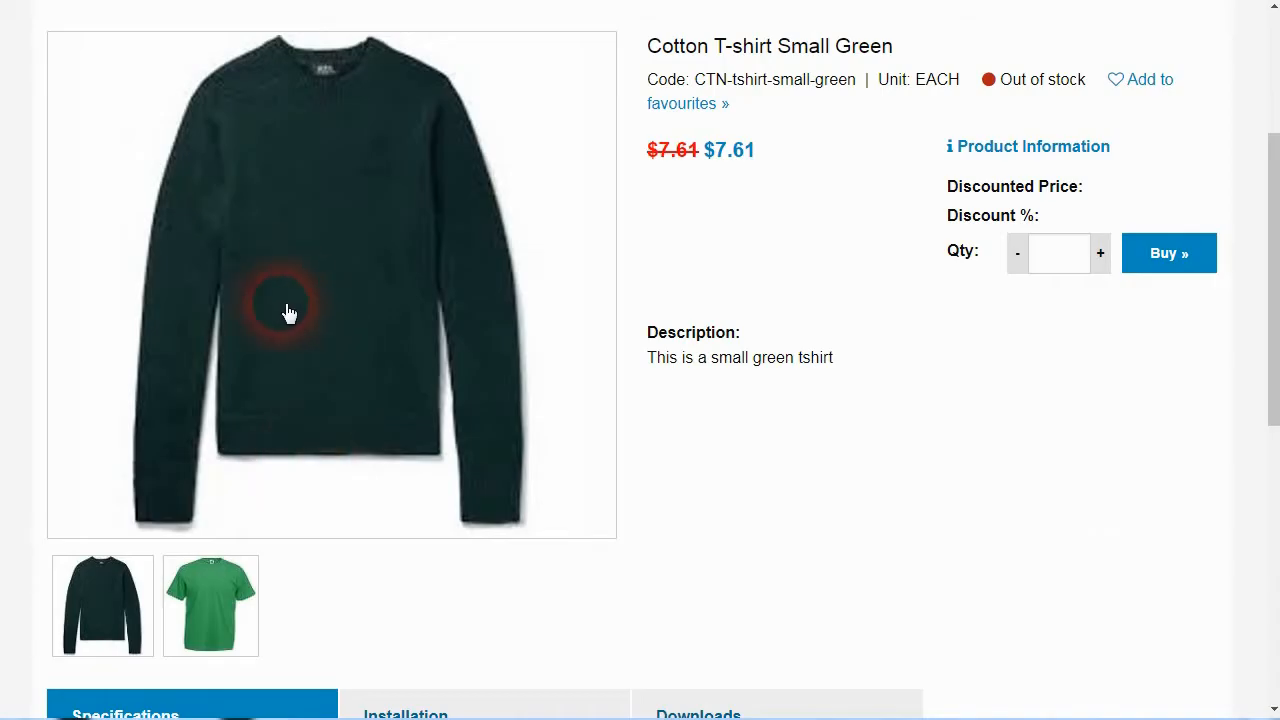
{"action": "scroll", "coordinate": [457, 414], "scroll_direction": "up", "scroll_amount": 2}
{"action": "scroll", "coordinate": [397, 380], "scroll_direction": "down", "scroll_amount": 2}
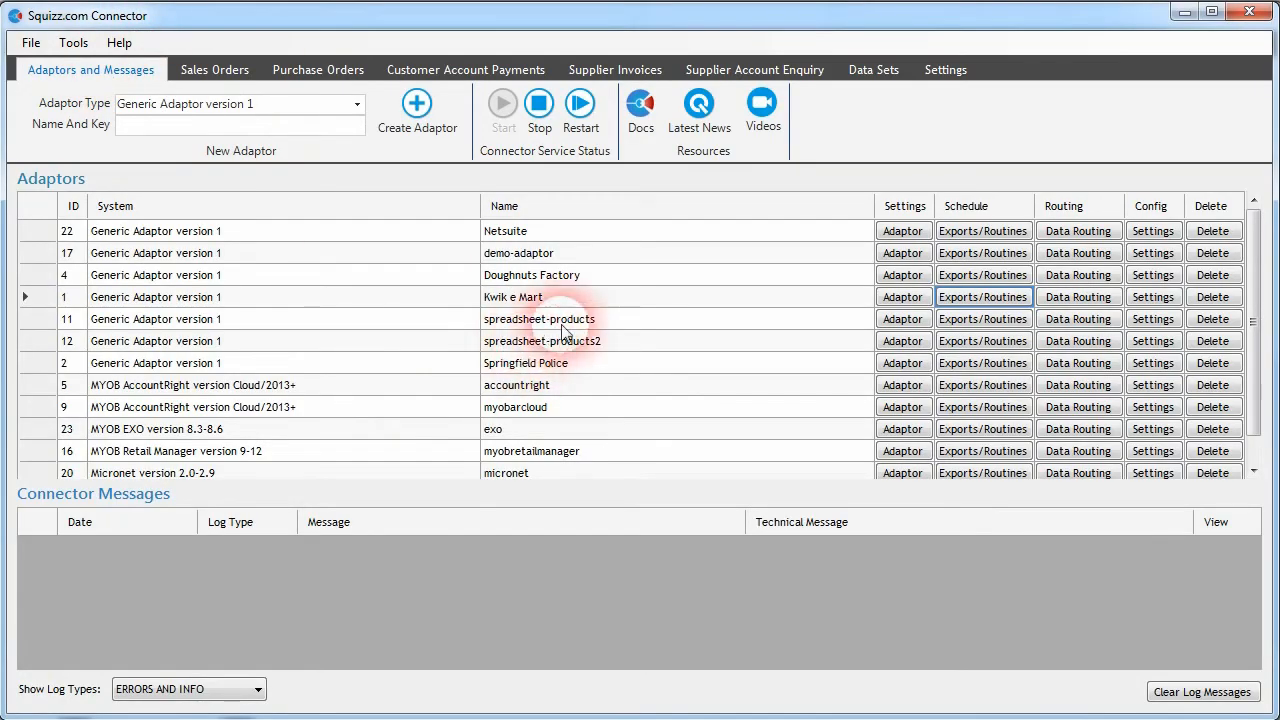
Step: Open the Data Fields of Kwik e Mart's Product Images data export in adaptor settings
{"action": "left_click", "coordinate": [902, 298]}
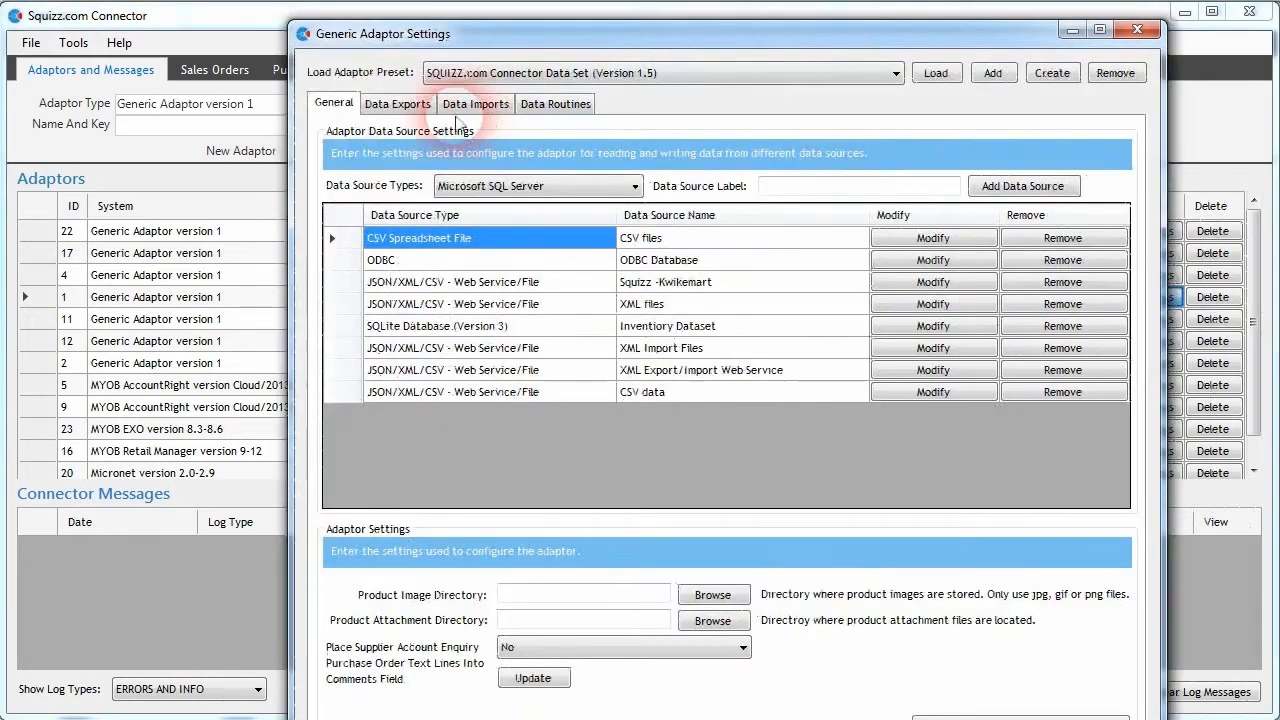
{"action": "left_click", "coordinate": [398, 104]}
{"action": "left_click", "coordinate": [729, 180]}
{"action": "left_click", "coordinate": [660, 313]}
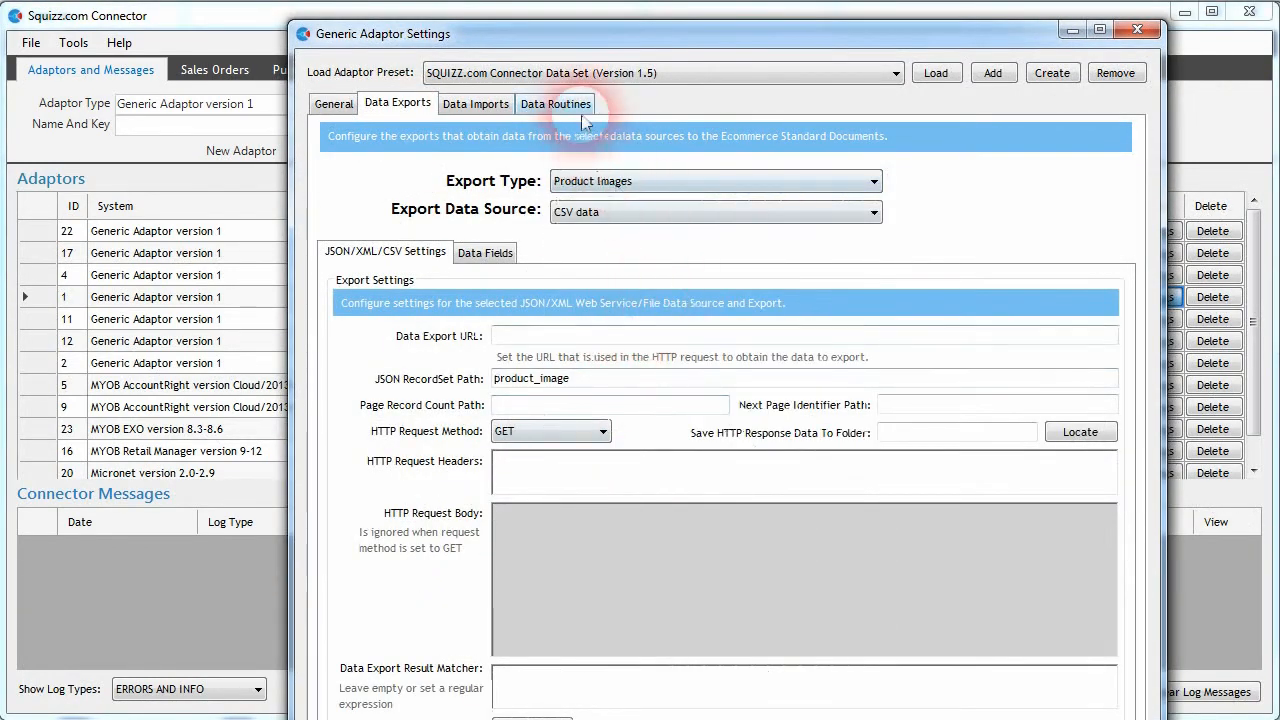
{"action": "left_click_drag", "start_coordinate": [588, 30], "coordinate": [595, 2]}
{"action": "left_click", "coordinate": [481, 228]}
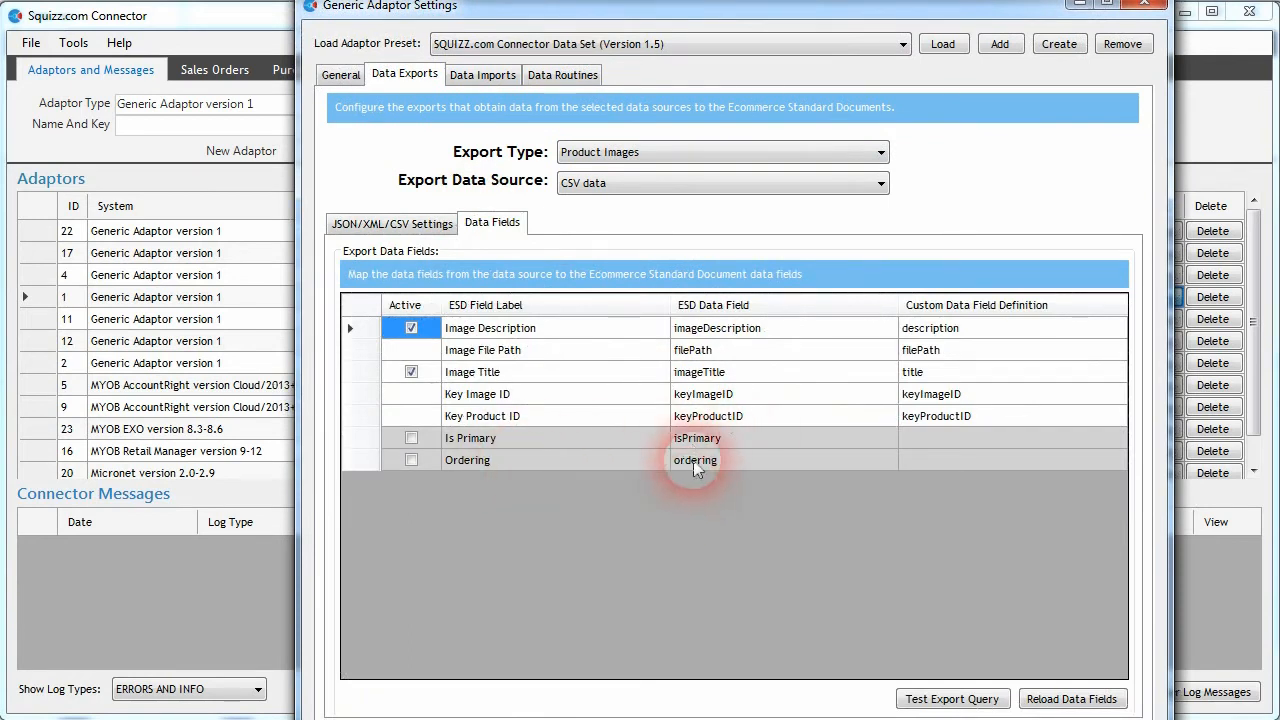
Step: Turn on the Is Primary and Ordering field mappings
{"action": "left_click", "coordinate": [769, 438]}
{"action": "left_click", "coordinate": [769, 438]}
{"action": "left_click", "coordinate": [417, 421]}
{"action": "left_click", "coordinate": [411, 438]}
{"action": "left_click", "coordinate": [411, 459]}
Step: Set the custom field definitions to isPrimary and ordering for those two fields
{"action": "left_click", "coordinate": [709, 441]}
{"action": "left_click", "coordinate": [711, 441]}
{"action": "key", "text": "ctrl+c"}
{"action": "double_click", "coordinate": [964, 442]}
{"action": "key", "text": "ctrl+v"}
{"action": "left_click", "coordinate": [843, 462]}
{"action": "key", "text": "ctrl+c"}
{"action": "double_click", "coordinate": [980, 463]}
{"action": "key", "text": "ctrl+v"}
{"action": "left_click", "coordinate": [922, 440]}
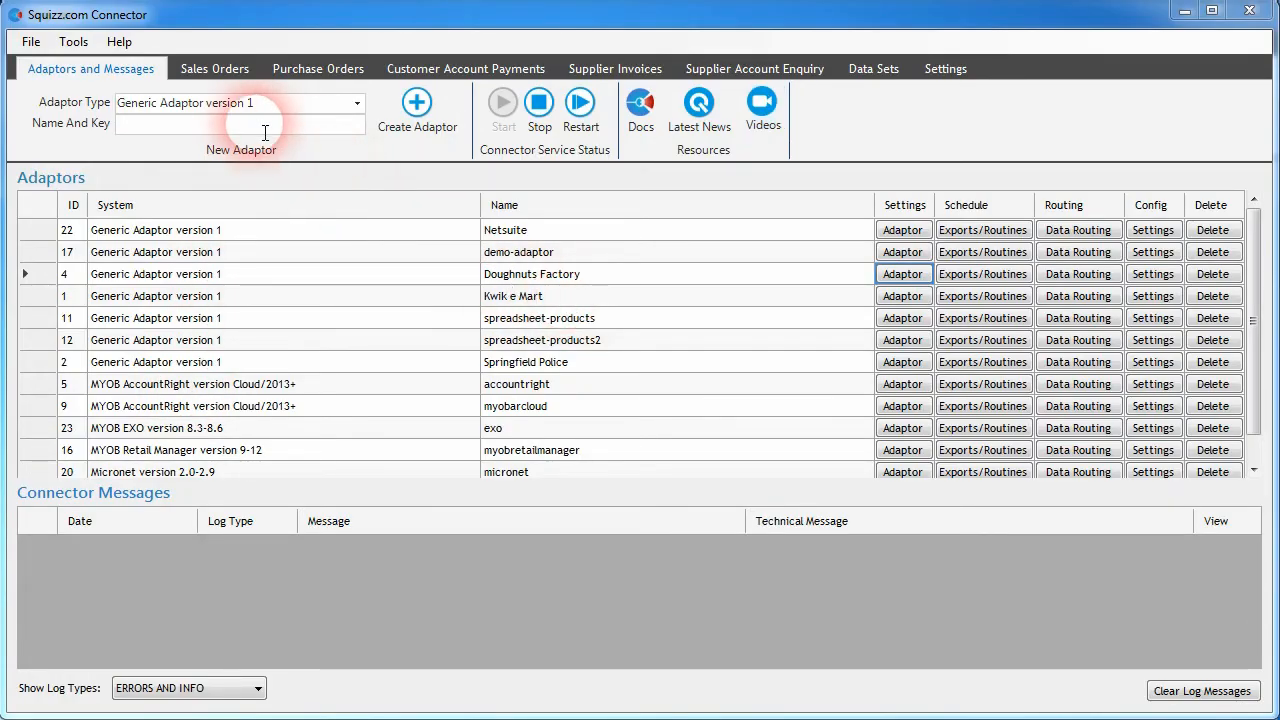
Step: Set Doughnuts Factory's Import Orders Automatically Into System to No, save, and show Sales Orders
{"action": "left_click", "coordinate": [228, 69]}
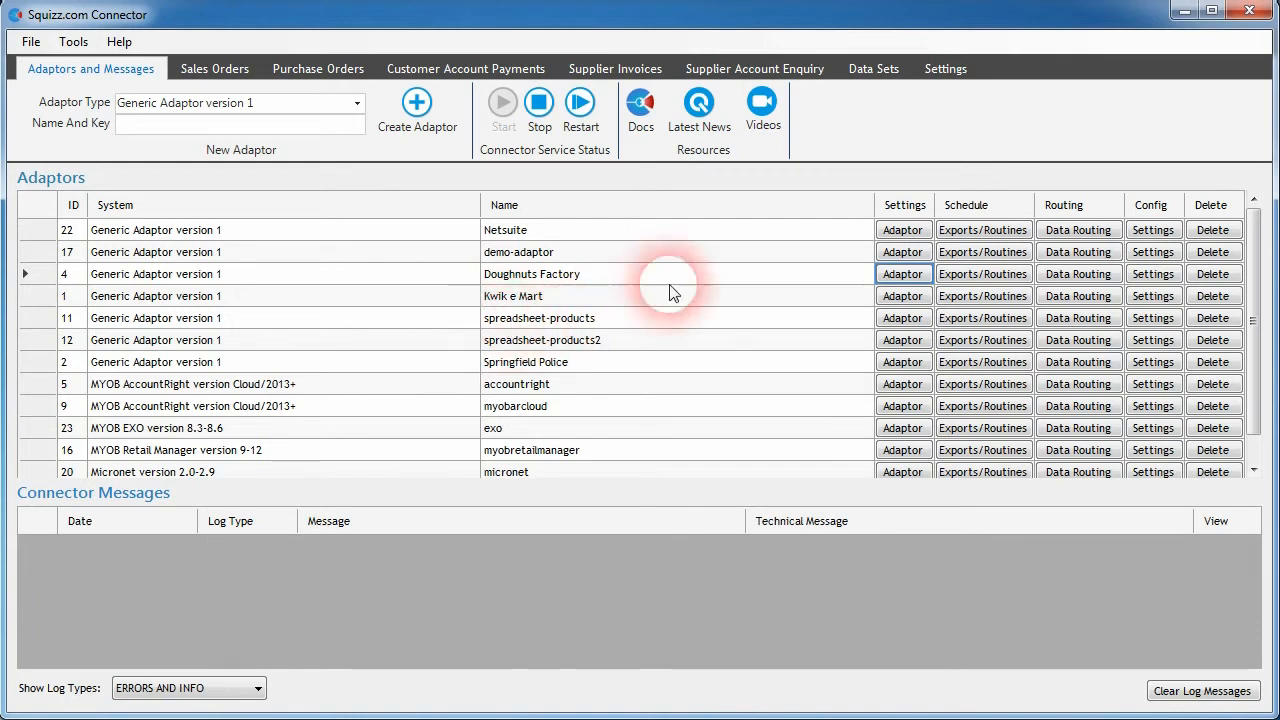
{"action": "left_click", "coordinate": [902, 273]}
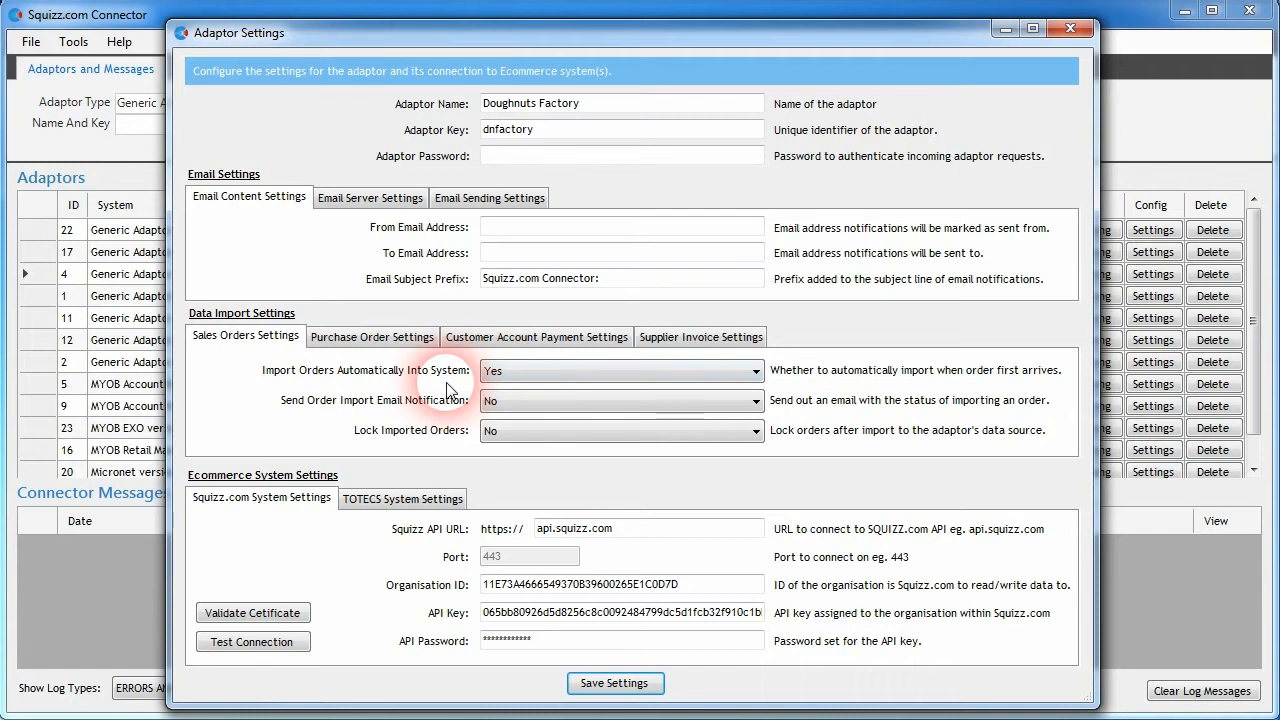
{"action": "left_click", "coordinate": [554, 371]}
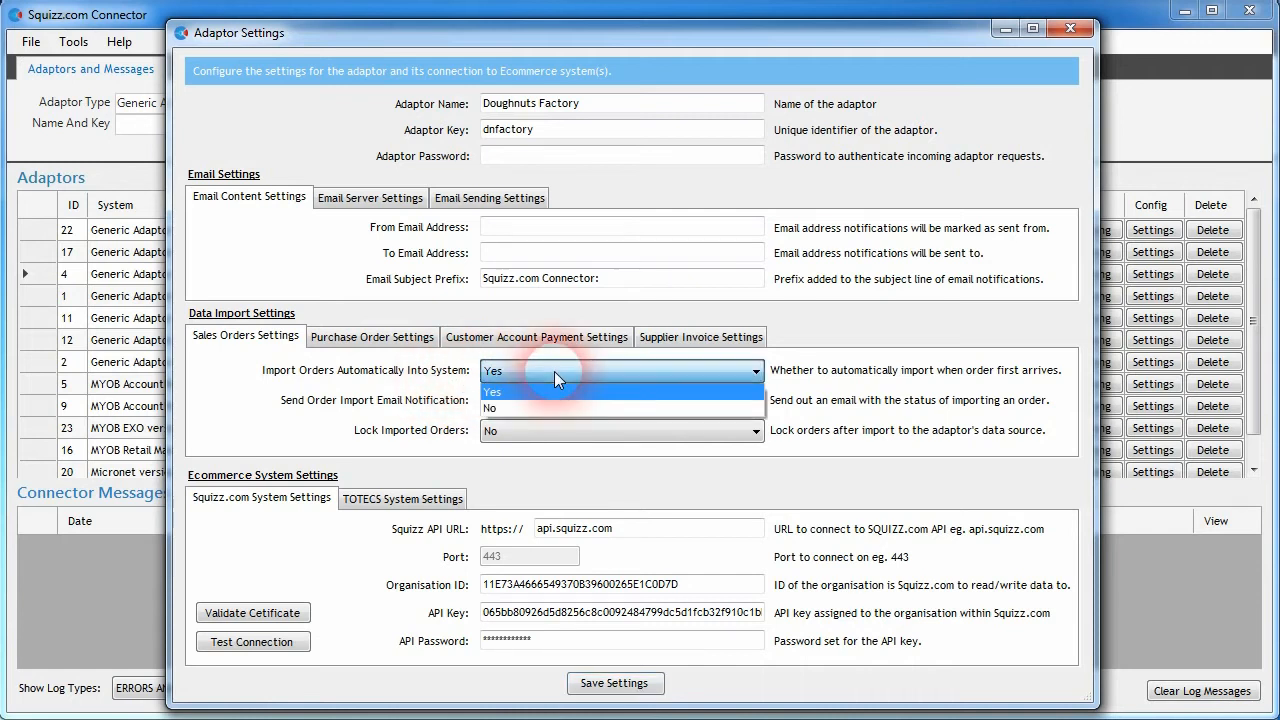
{"action": "left_click", "coordinate": [530, 401]}
{"action": "left_click", "coordinate": [614, 683]}
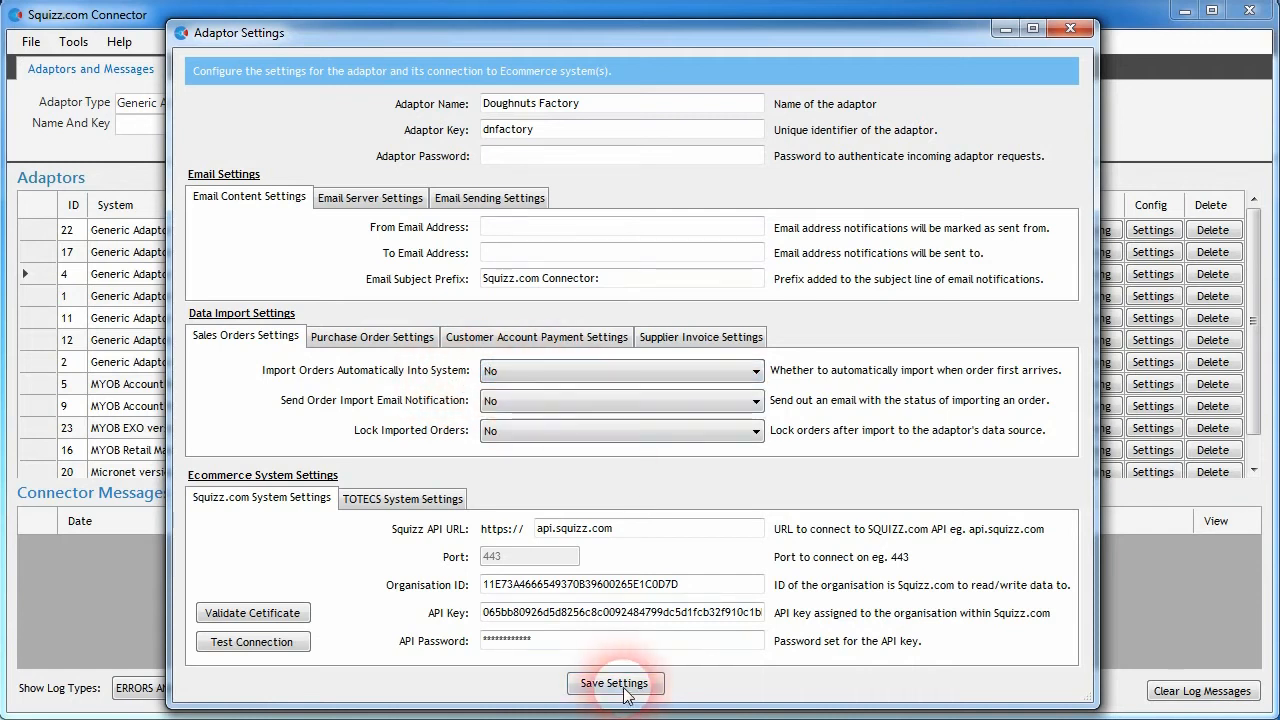
{"action": "left_click", "coordinate": [1076, 28]}
{"action": "left_click", "coordinate": [214, 69]}
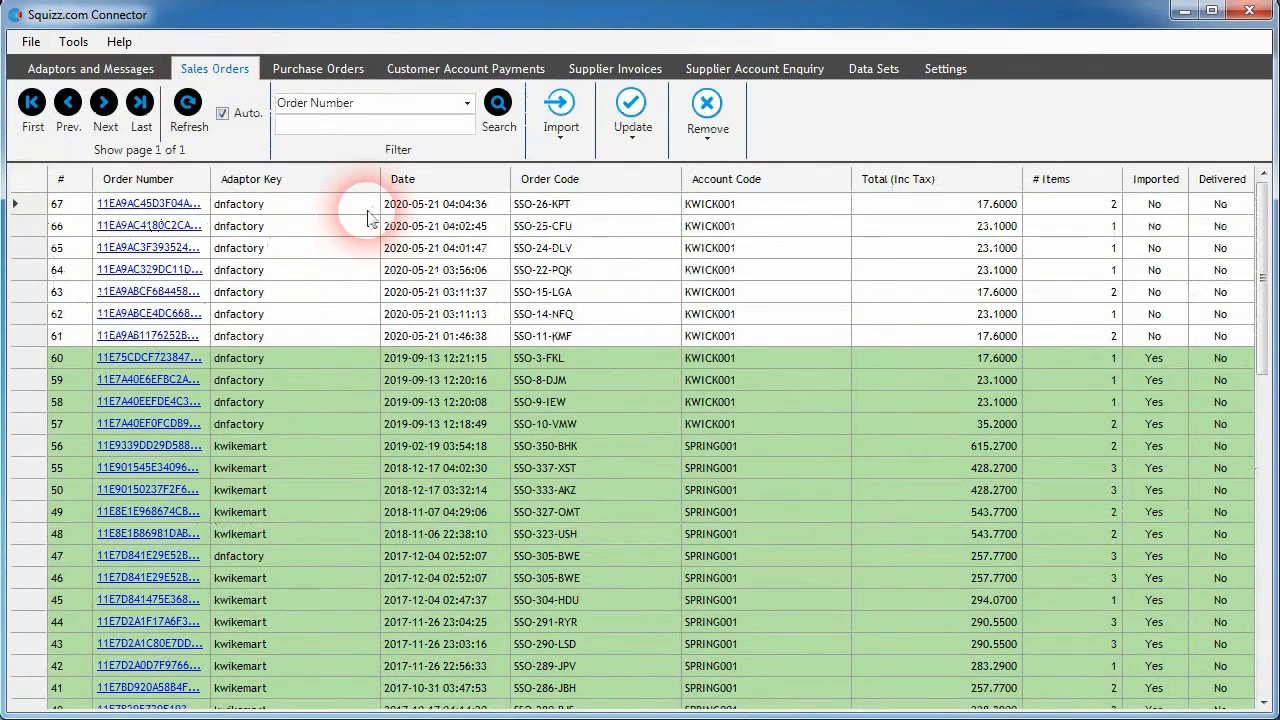
Step: Compare un-imported orders SSO-11-KMF and SSO-14-NFQ with imported ones like SSO-333-AKZ and SSO-3-FKL
{"action": "left_click", "coordinate": [350, 336]}
{"action": "left_click", "coordinate": [395, 318]}
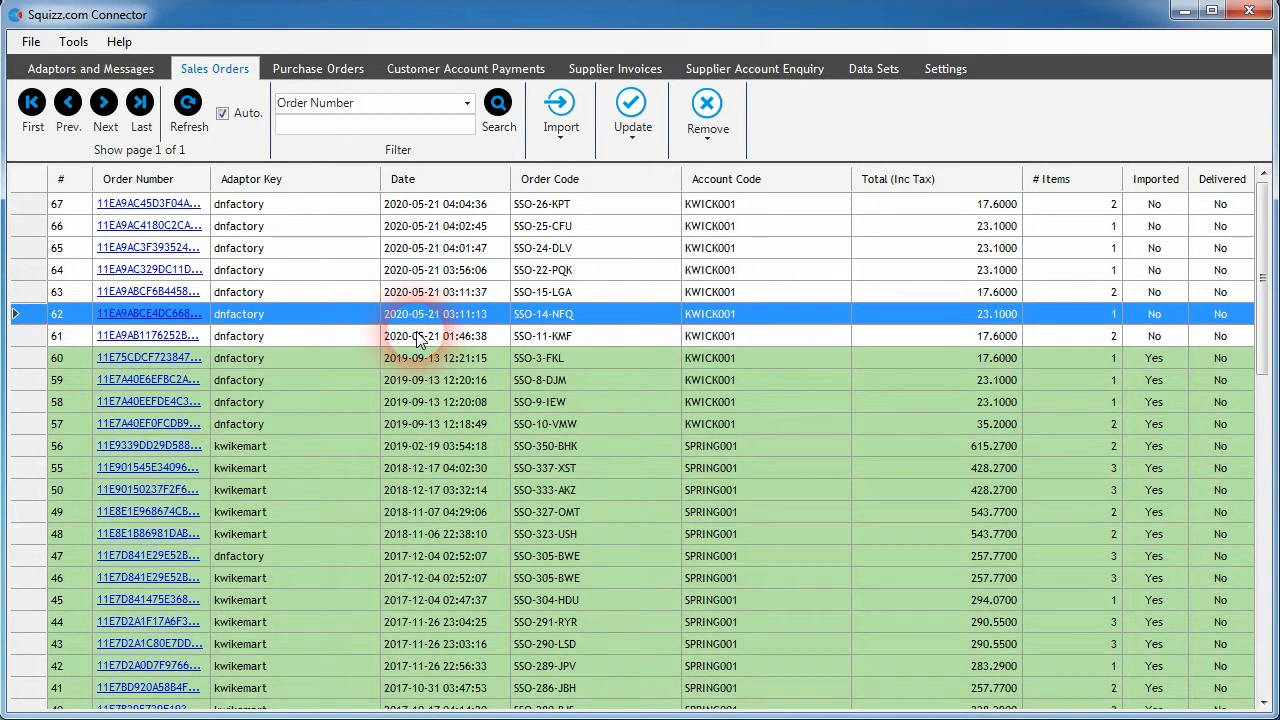
{"action": "left_click", "coordinate": [418, 338]}
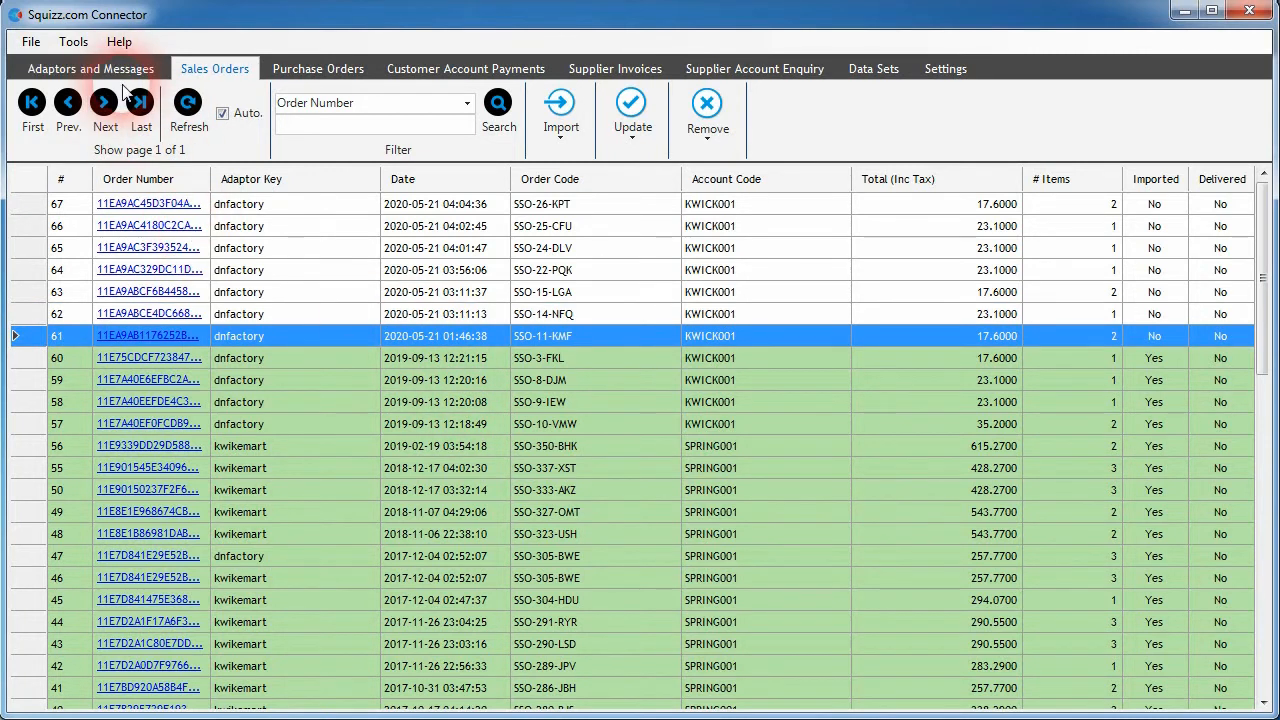
{"action": "left_click", "coordinate": [428, 354]}
{"action": "left_click", "coordinate": [433, 382]}
{"action": "left_click", "coordinate": [435, 445]}
{"action": "left_click", "coordinate": [441, 492]}
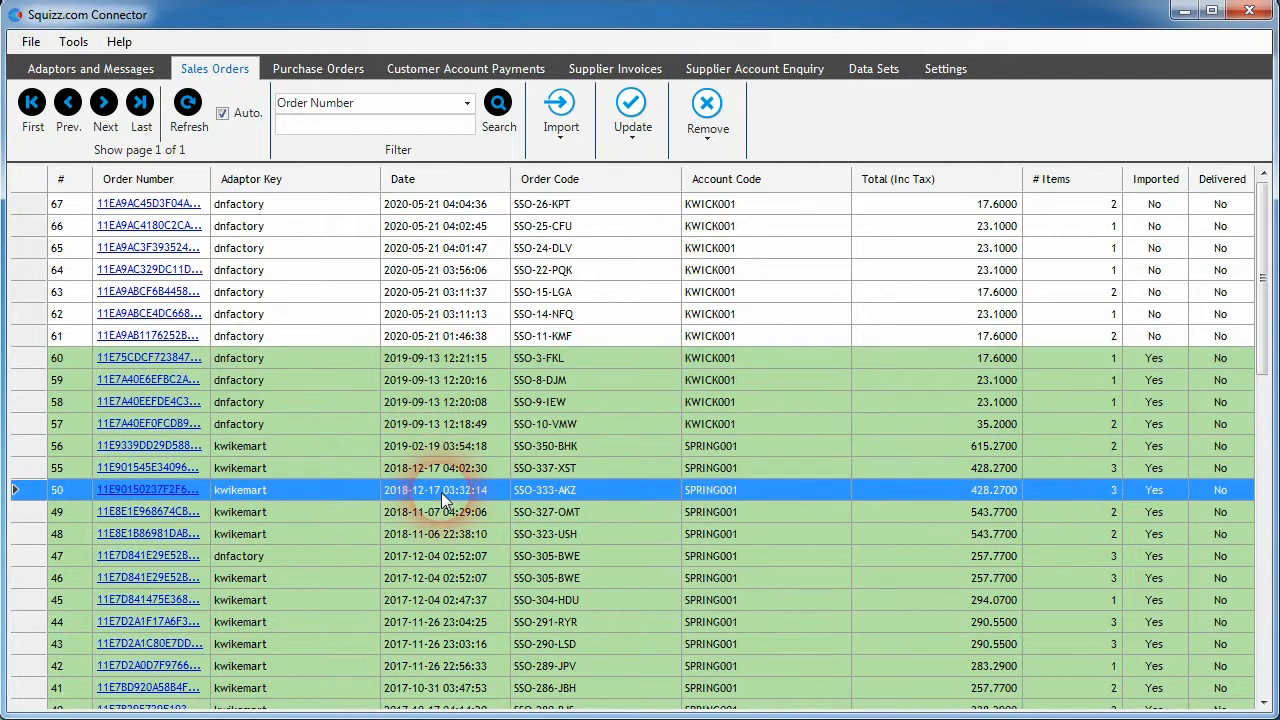
{"action": "left_click", "coordinate": [418, 338]}
{"action": "left_click", "coordinate": [414, 350]}
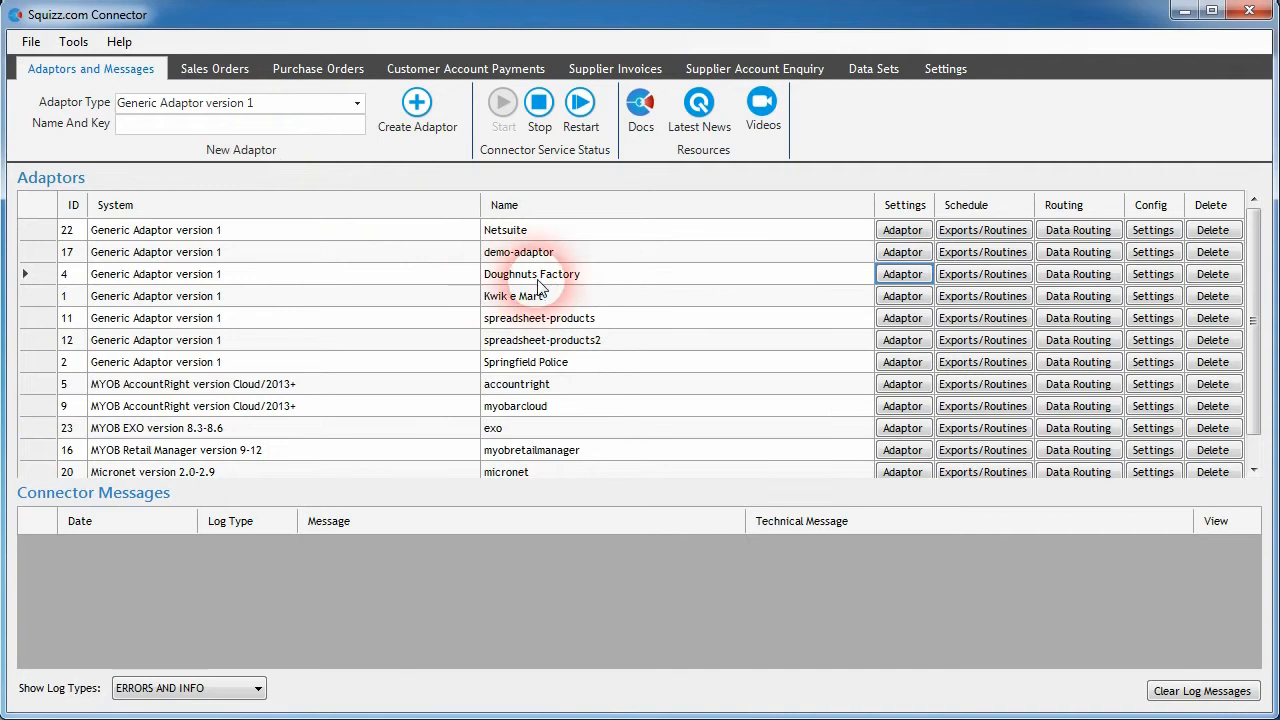
Step: Create a Doughnuts Factory Import Un-imported Sales Orders routine with code 'Import' and save it
{"action": "left_click", "coordinate": [1152, 276]}
{"action": "left_click", "coordinate": [530, 74]}
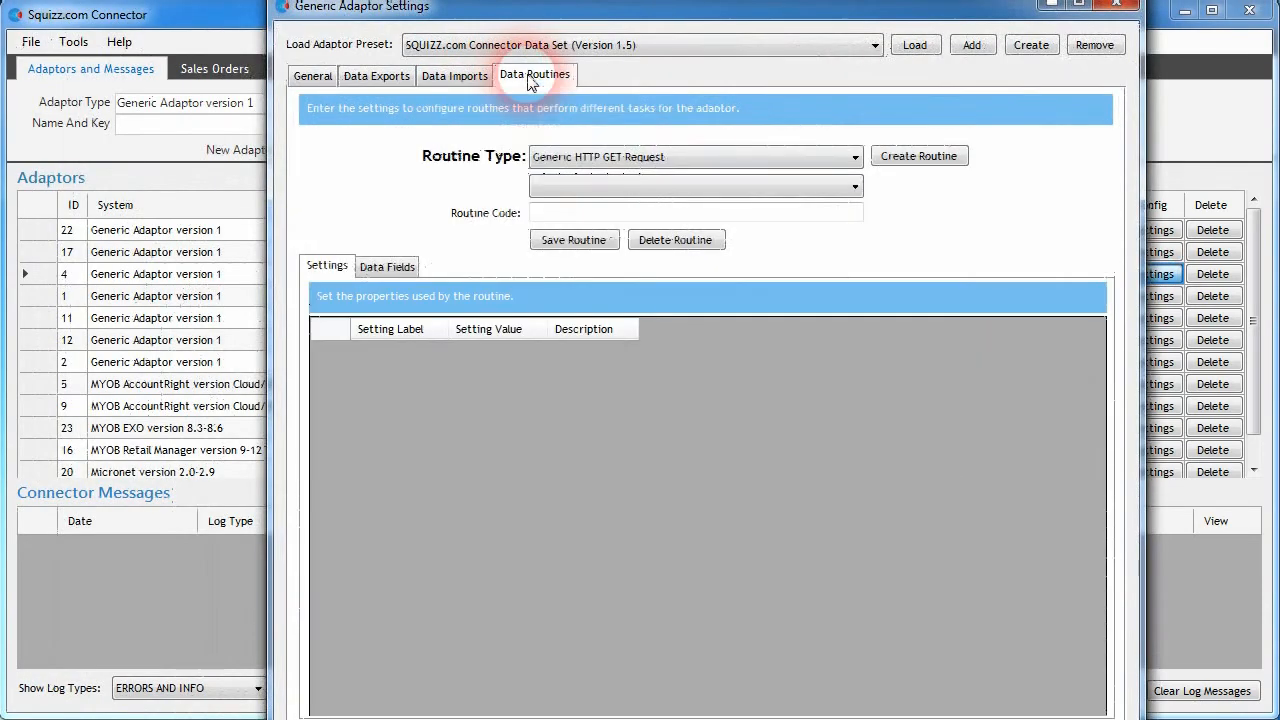
{"action": "left_click", "coordinate": [730, 158]}
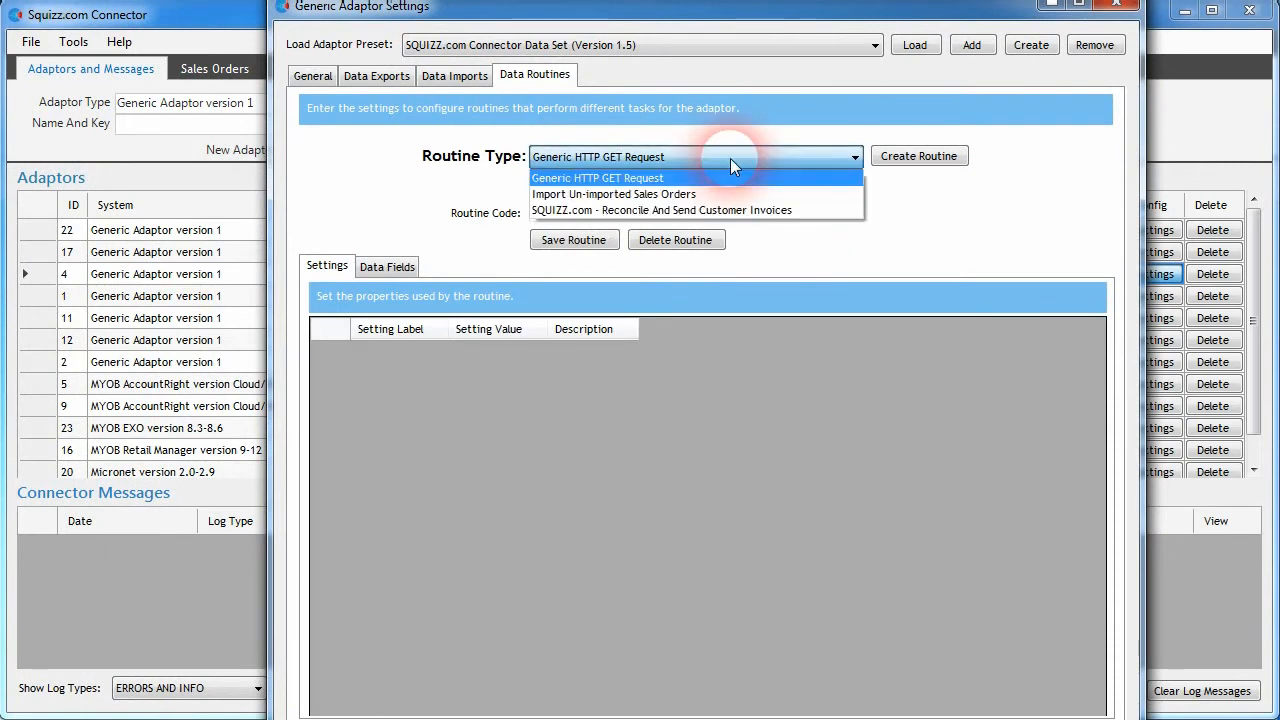
{"action": "left_click", "coordinate": [667, 194]}
{"action": "left_click", "coordinate": [920, 157]}
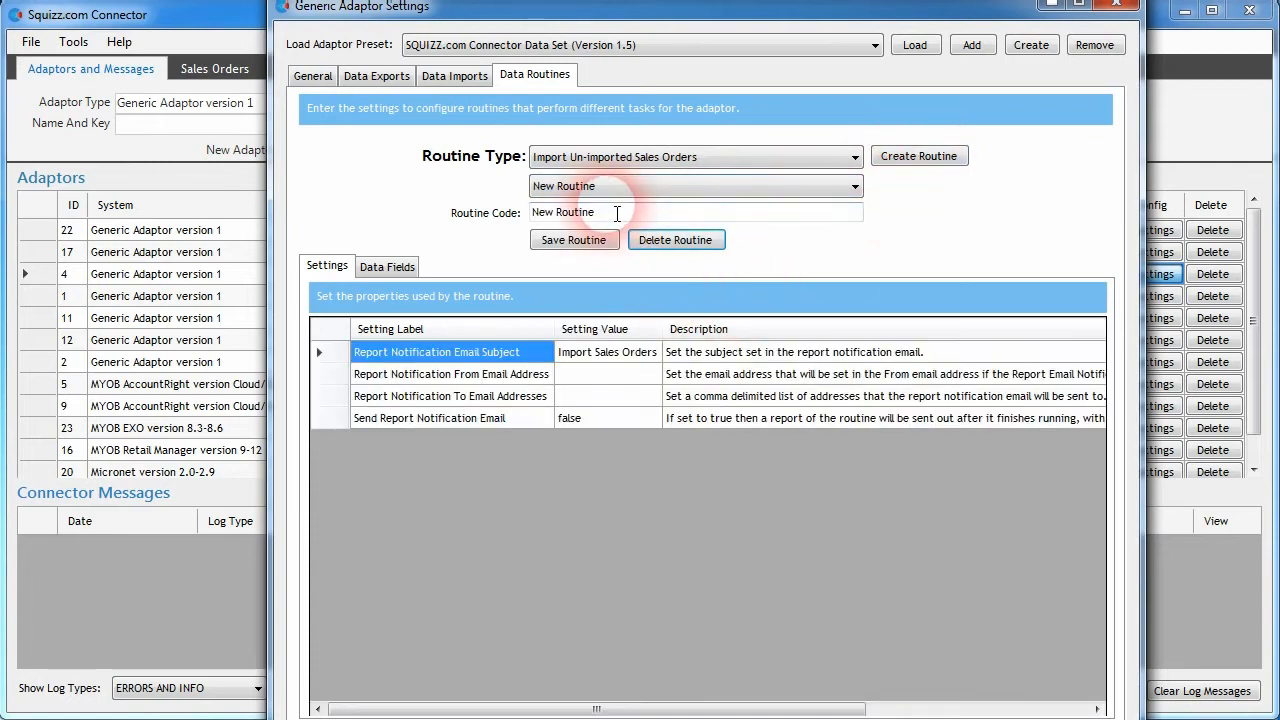
{"action": "left_click_drag", "start_coordinate": [615, 220], "coordinate": [506, 230]}
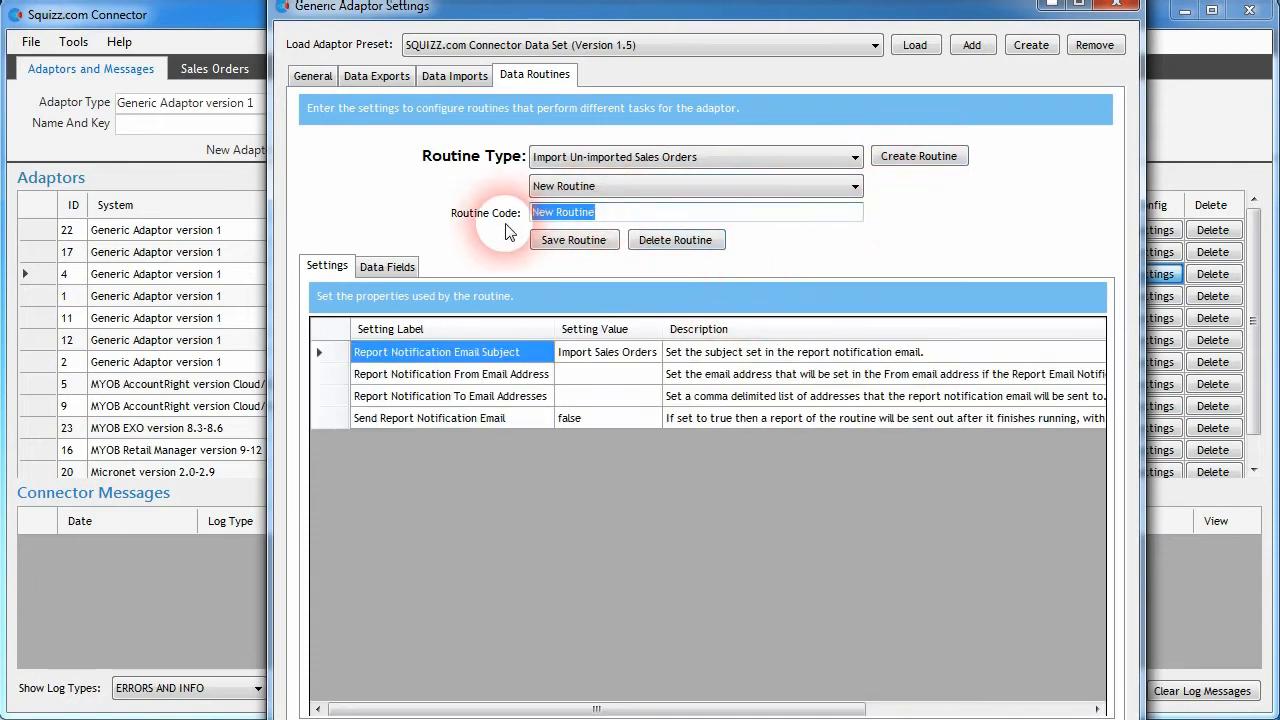
{"action": "type", "text": "Import sales"}
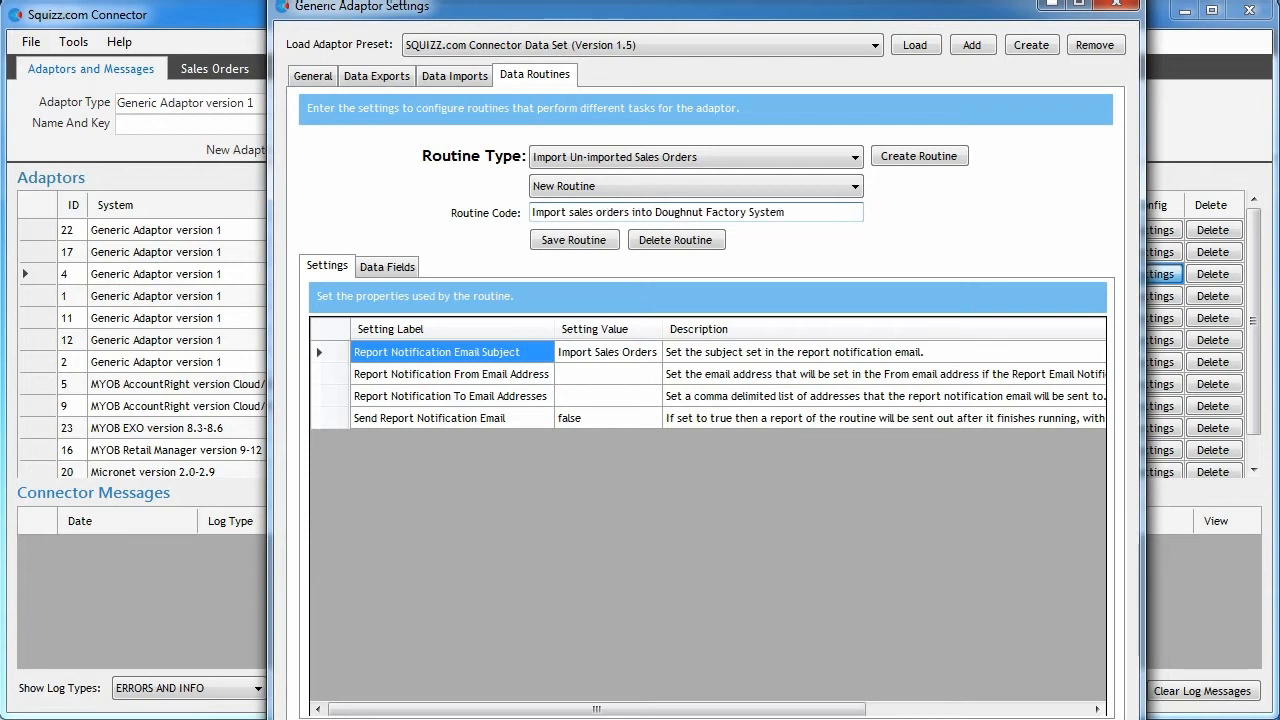
{"action": "left_click", "coordinate": [573, 240]}
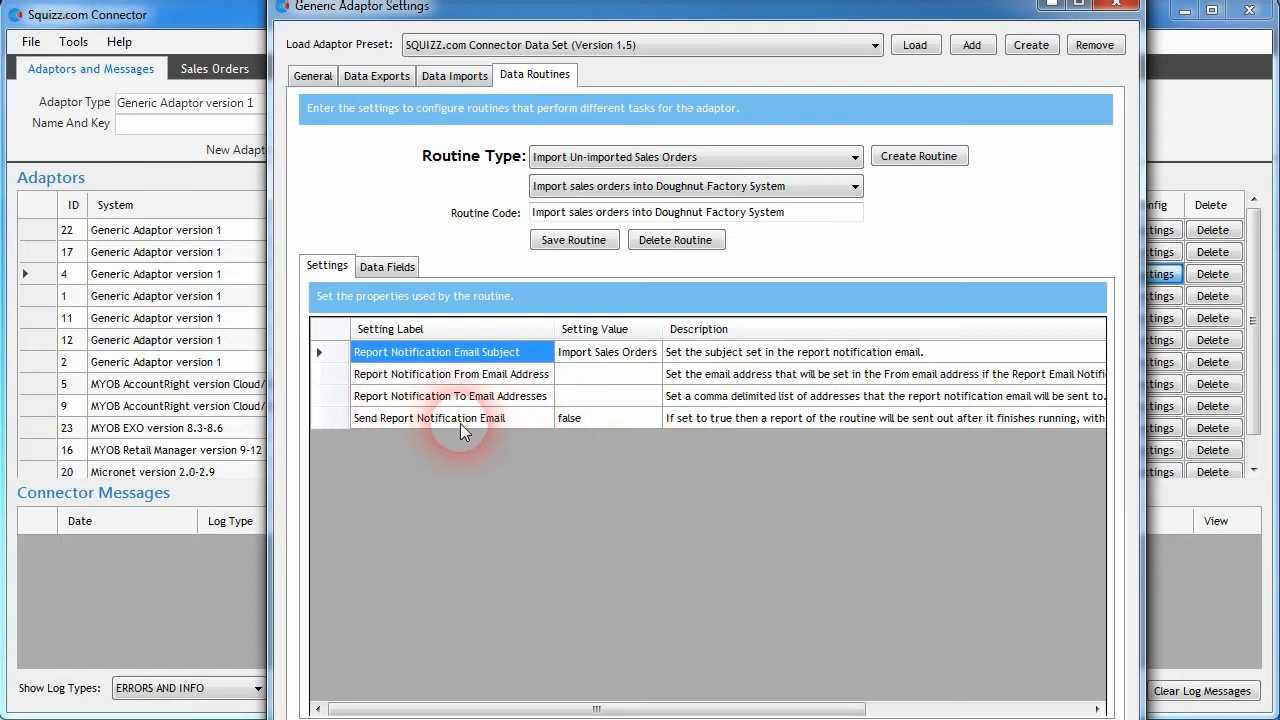
Step: Change Send Report Notification Email from false to true
{"action": "left_click", "coordinate": [606, 418]}
{"action": "left_click", "coordinate": [643, 421]}
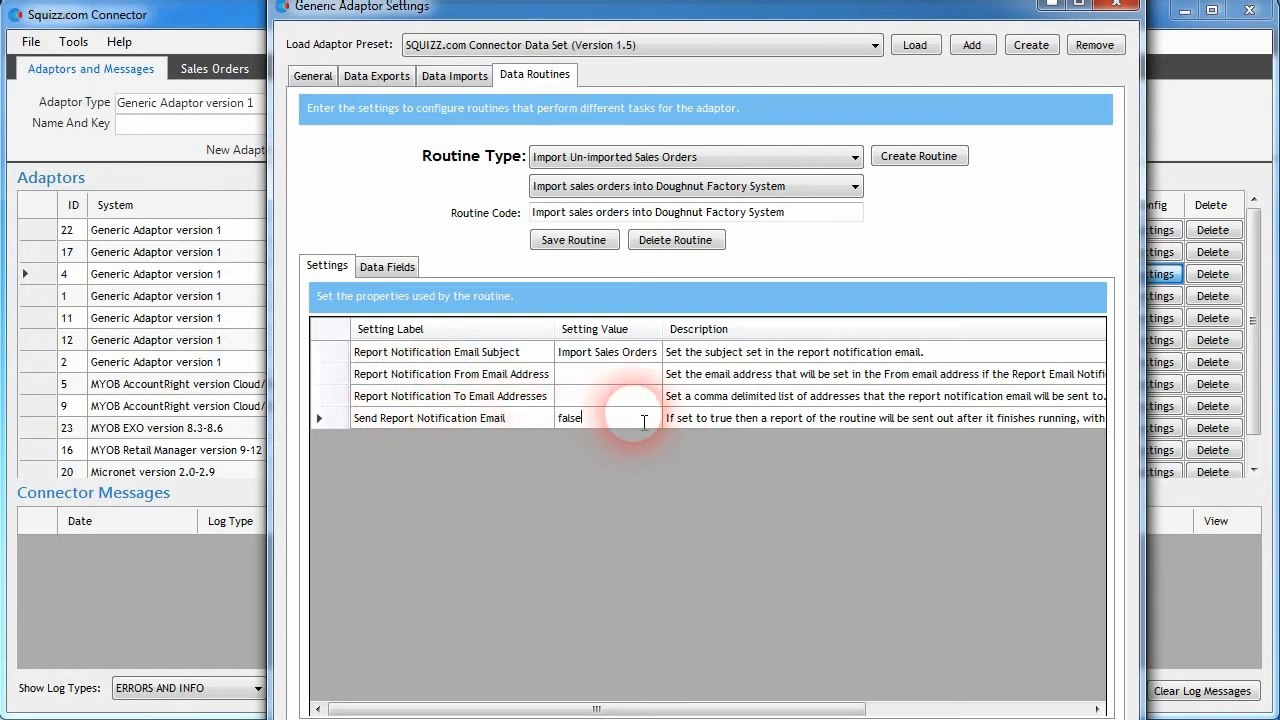
{"action": "key", "text": "BackSpace"}
{"action": "key", "text": "BackSpace"}
{"action": "key", "text": "BackSpace"}
{"action": "key", "text": "BackSpace"}
{"action": "key", "text": "BackSpace"}
{"action": "type", "text": "true"}
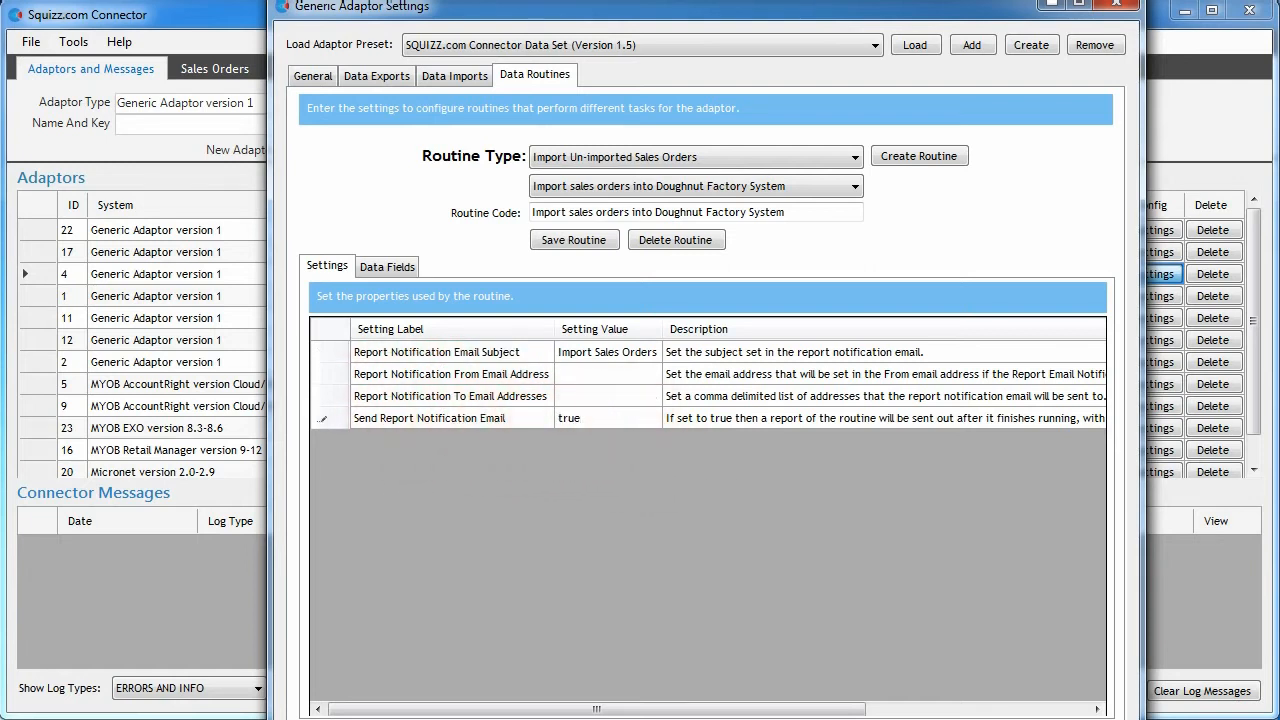
{"action": "left_click", "coordinate": [640, 376]}
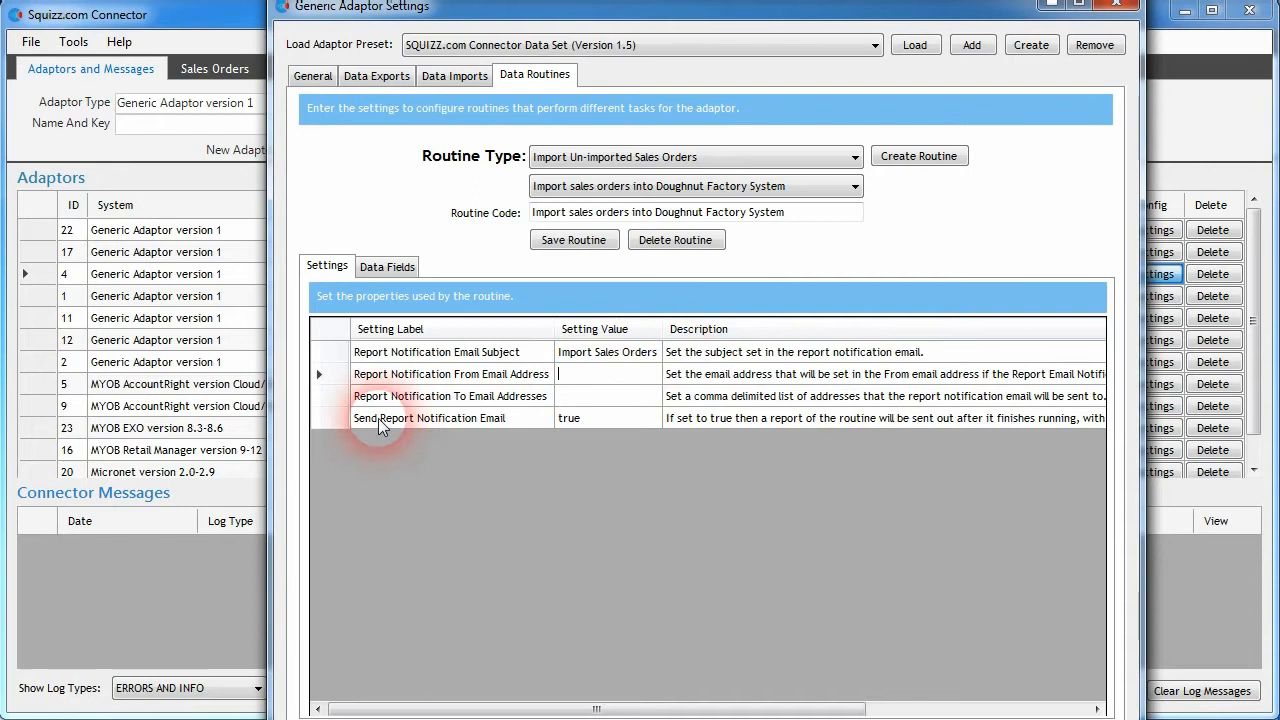
Step: Enter the recipient e-mail address and a sender address based on it, then close settings
{"action": "left_click", "coordinate": [572, 398]}
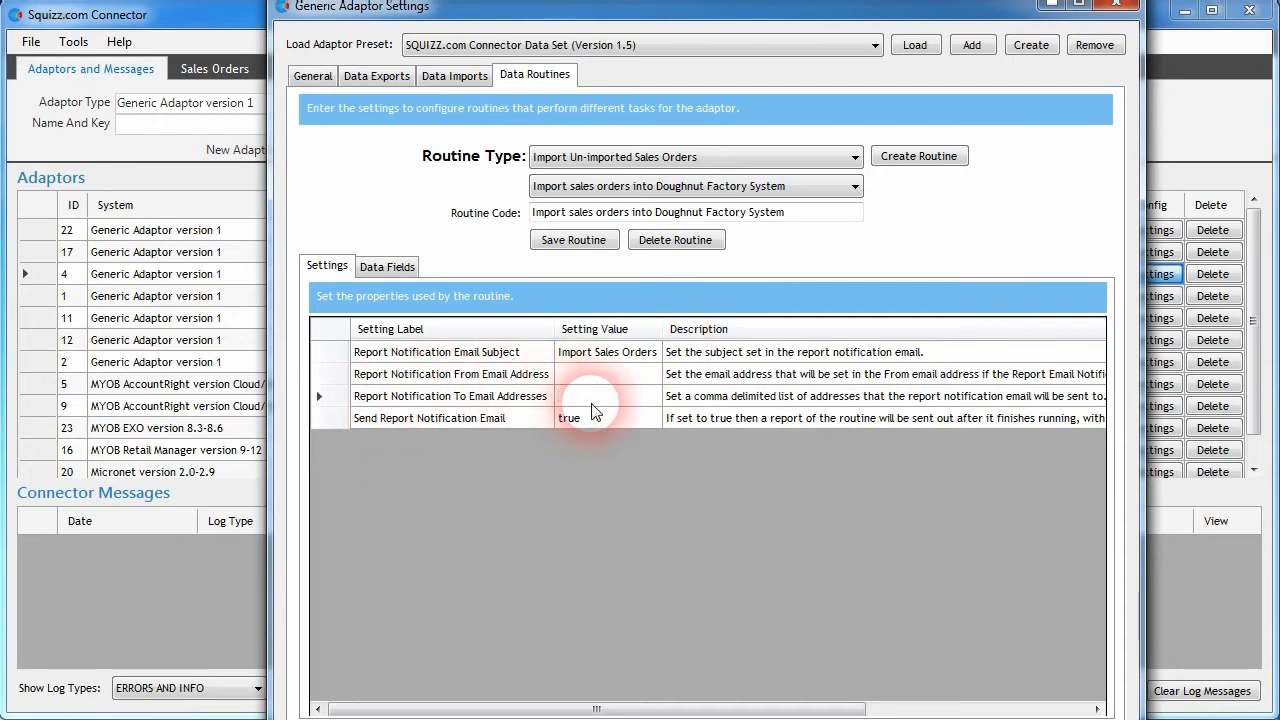
{"action": "type", "text": "john@e"}
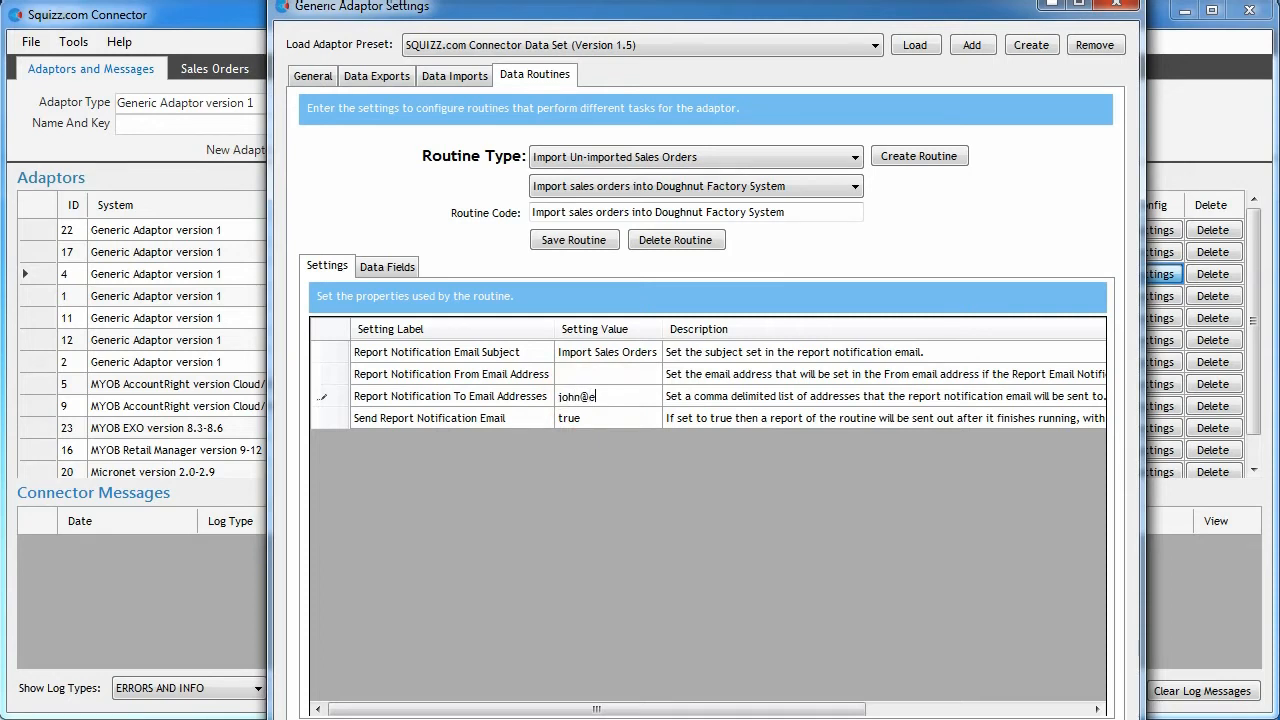
{"action": "key", "text": "ctrl+a"}
{"action": "key", "text": "ctrl+c"}
{"action": "left_click", "coordinate": [590, 374]}
{"action": "key", "text": "ctrl+v"}
{"action": "key", "text": "BackSpace"}
{"action": "key", "text": "BackSpace"}
{"action": "key", "text": "BackSpace"}
{"action": "key", "text": "BackSpace"}
{"action": "type", "text": "doughnuts"}
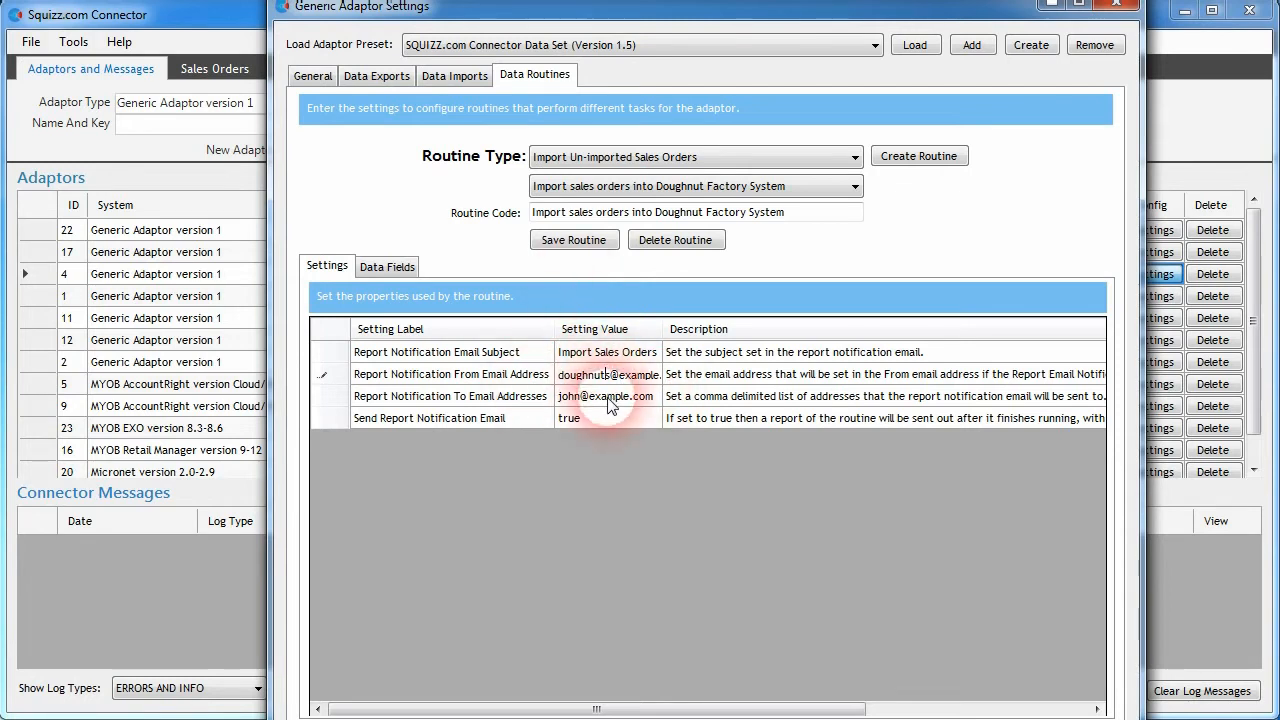
{"action": "left_click", "coordinate": [680, 400]}
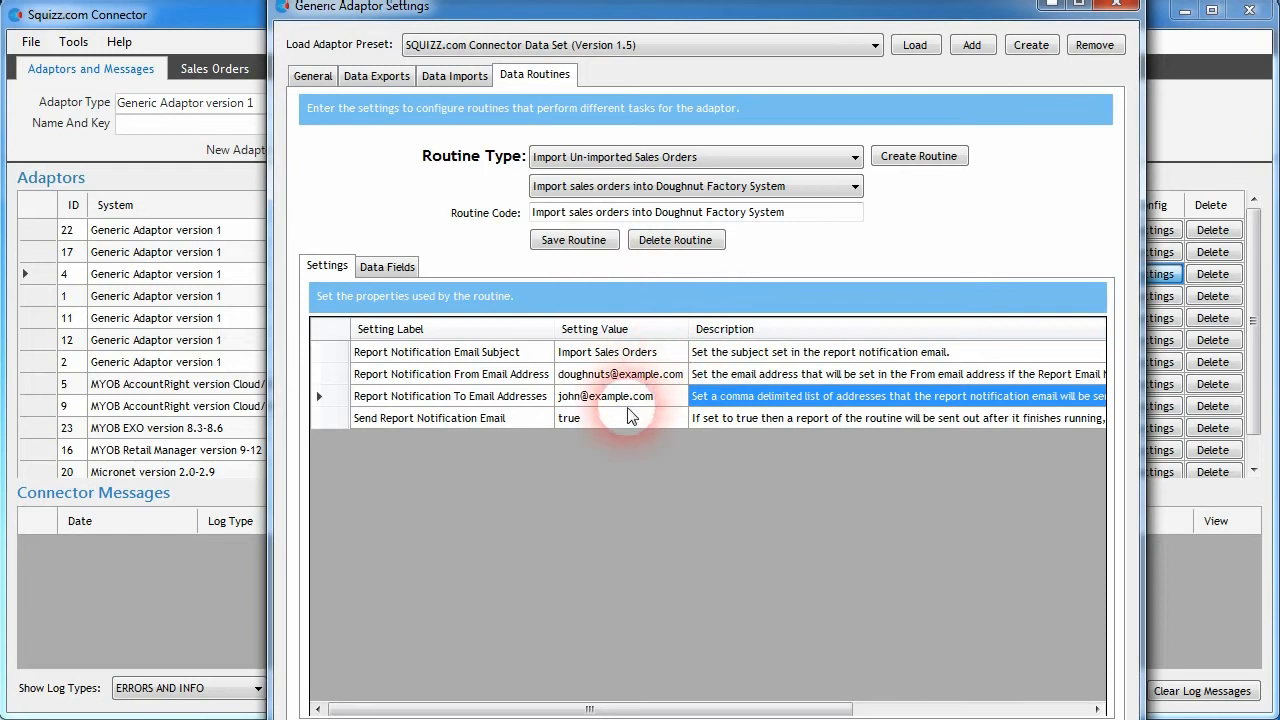
{"action": "left_click", "coordinate": [1117, 10]}
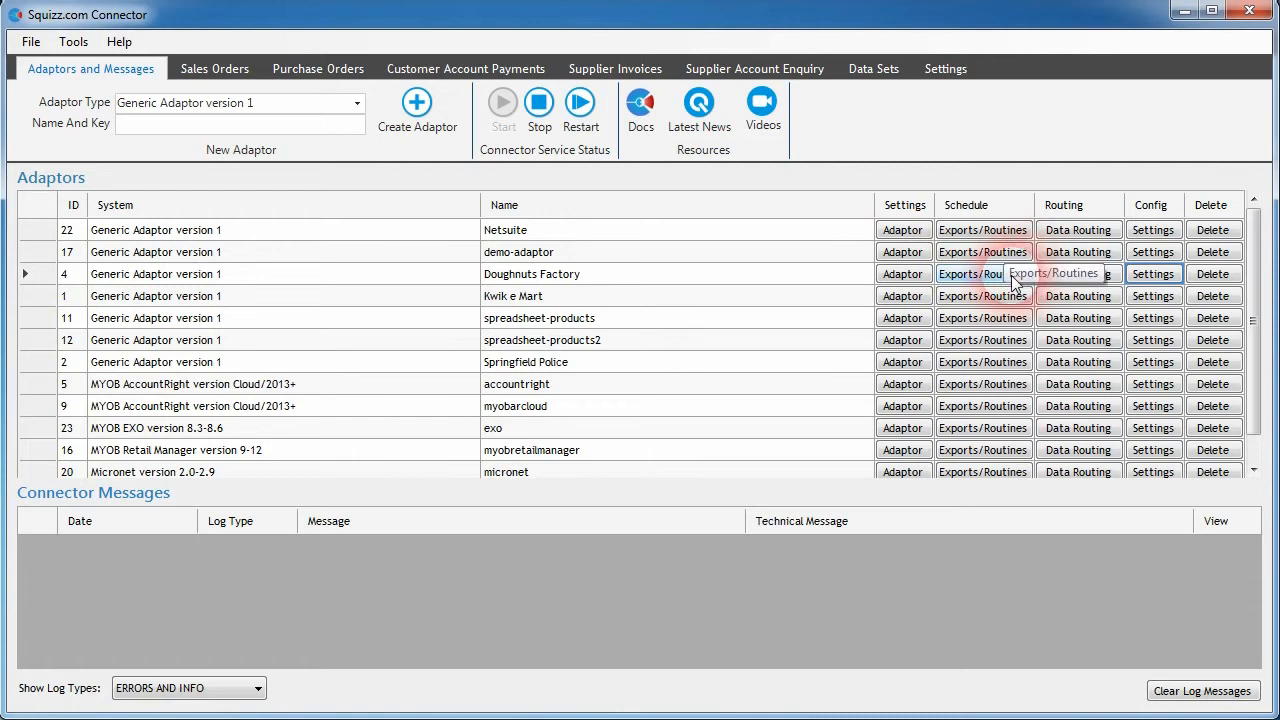
Step: Add the Doughnut Factory sales-order import routine to the schedule with frequency 1 HOUR
{"action": "left_click", "coordinate": [1014, 283]}
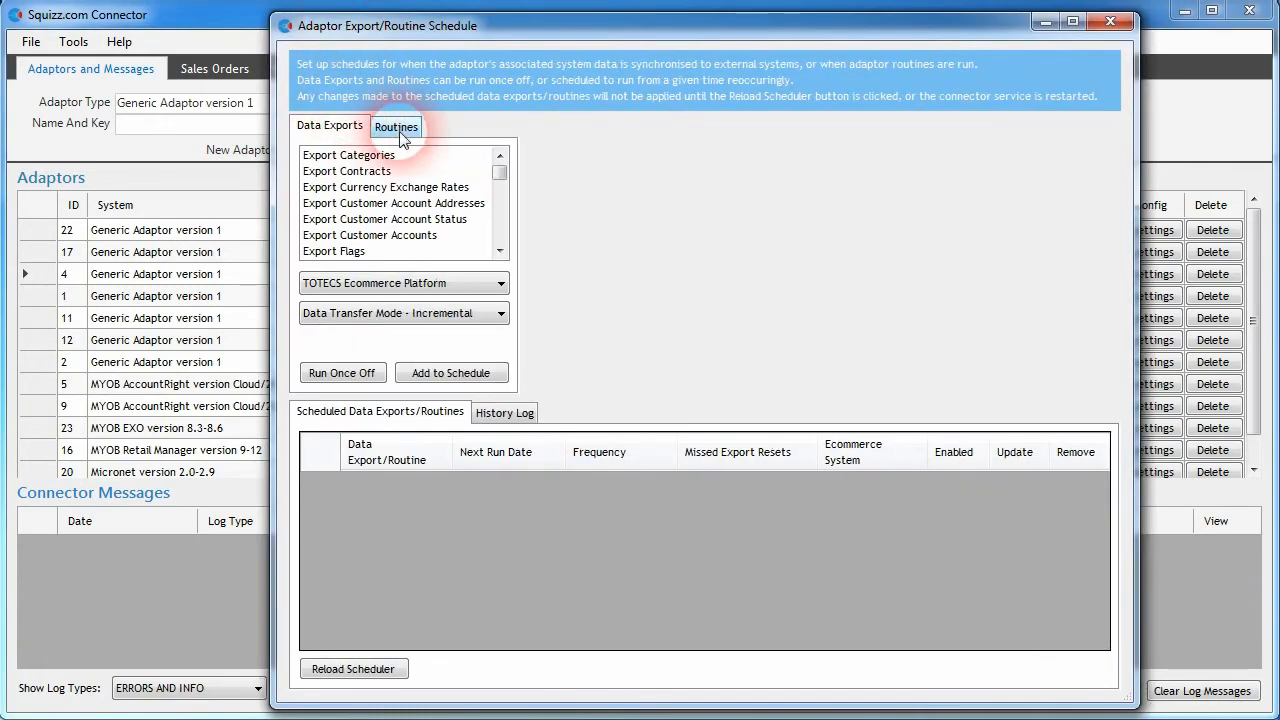
{"action": "left_click", "coordinate": [400, 128]}
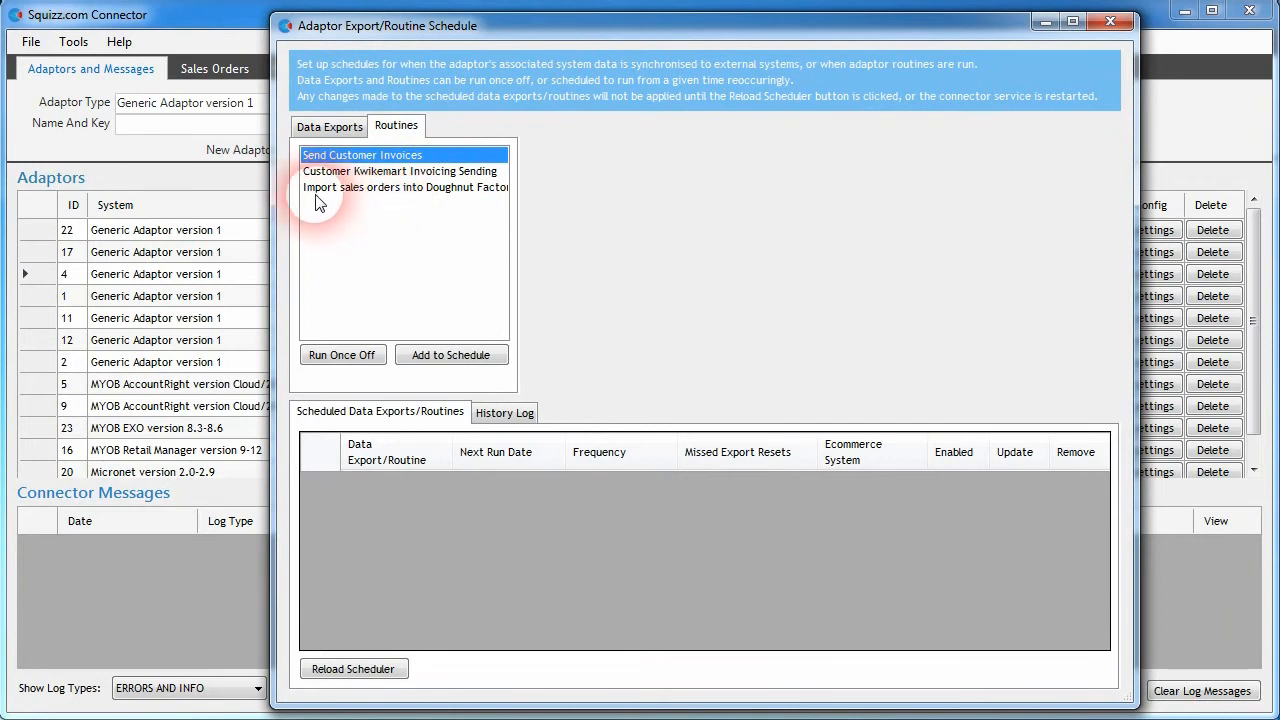
{"action": "left_click", "coordinate": [440, 190]}
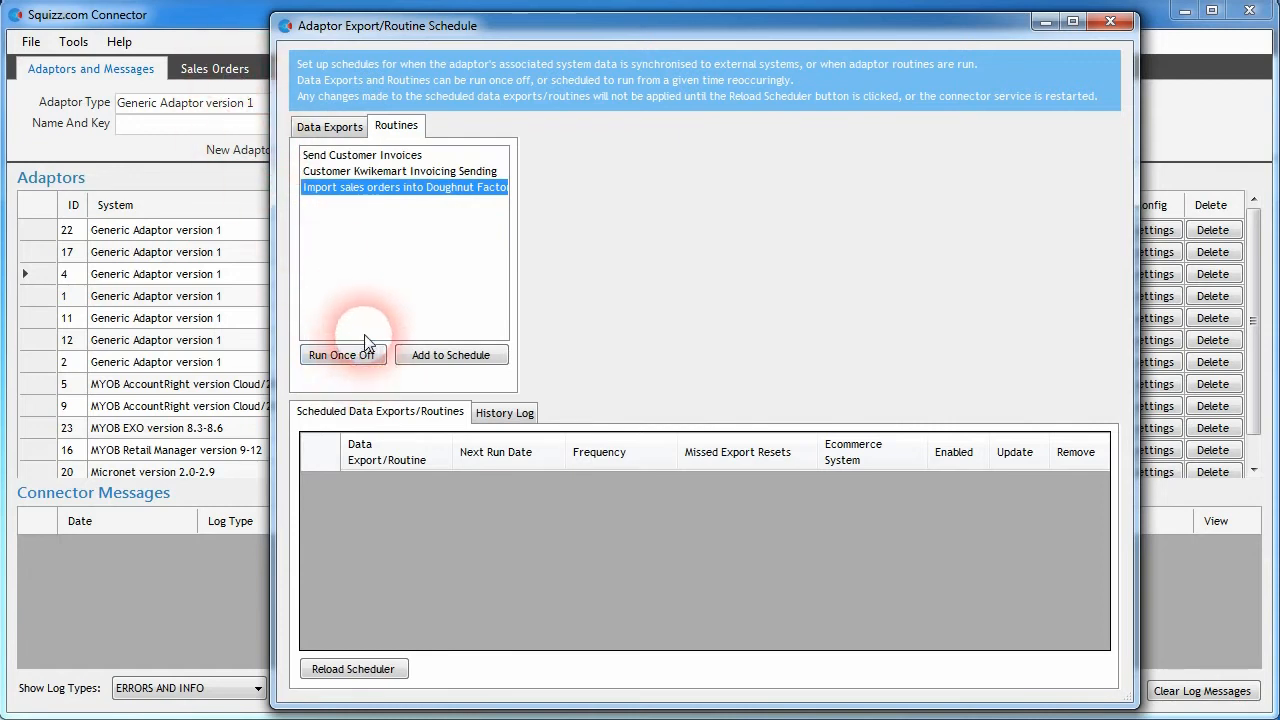
{"action": "left_click", "coordinate": [438, 355]}
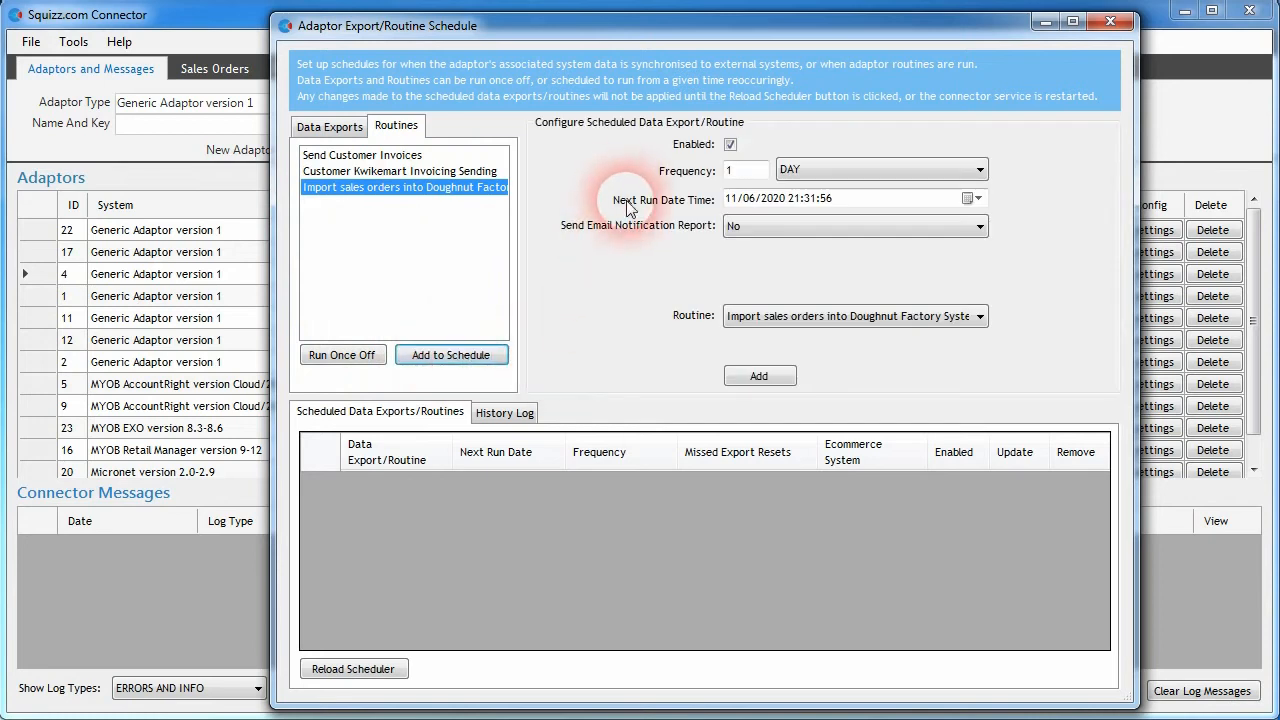
{"action": "left_click", "coordinate": [819, 165]}
{"action": "left_click", "coordinate": [811, 205]}
{"action": "left_click", "coordinate": [748, 171]}
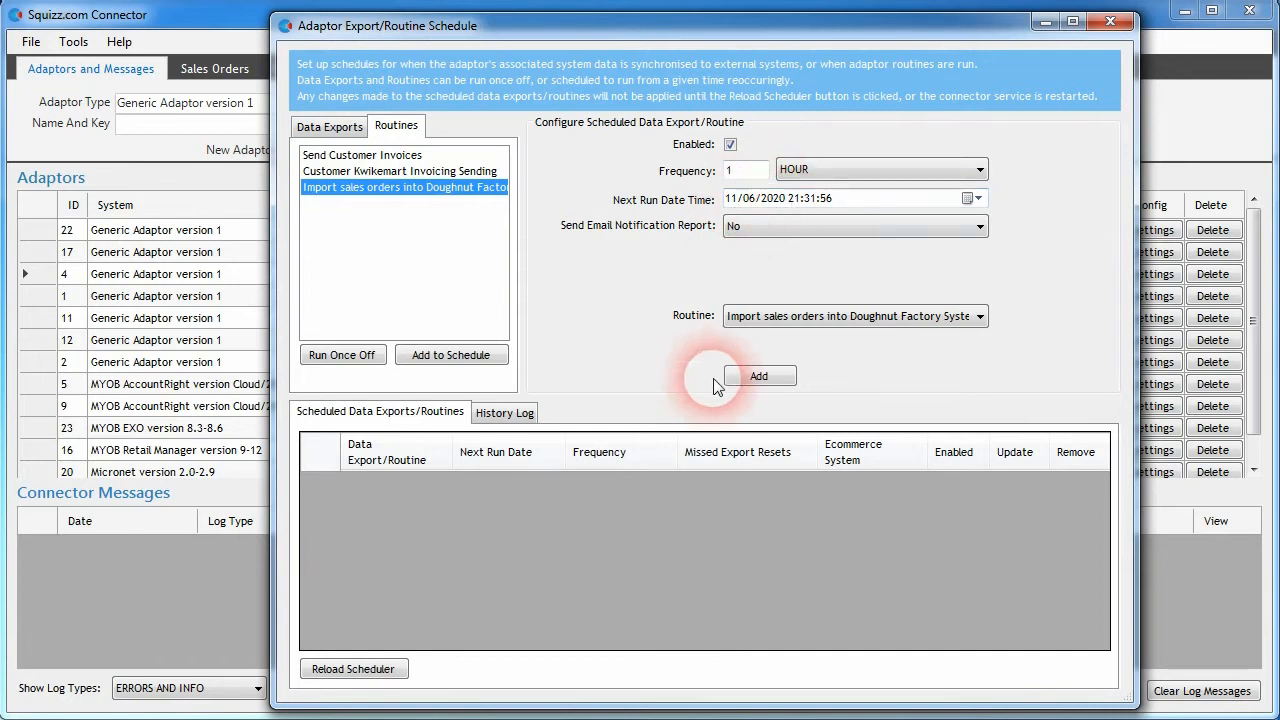
{"action": "left_click", "coordinate": [763, 380]}
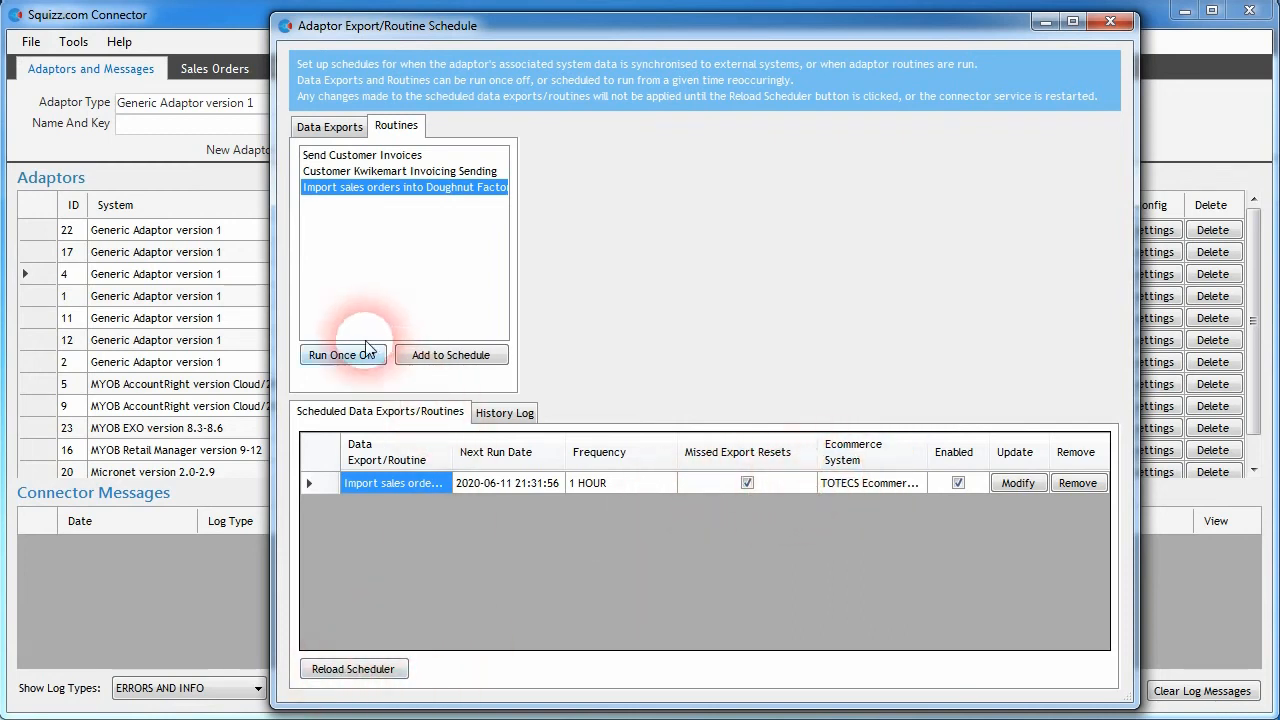
{"action": "left_click", "coordinate": [1110, 21]}
{"action": "left_click", "coordinate": [214, 68]}
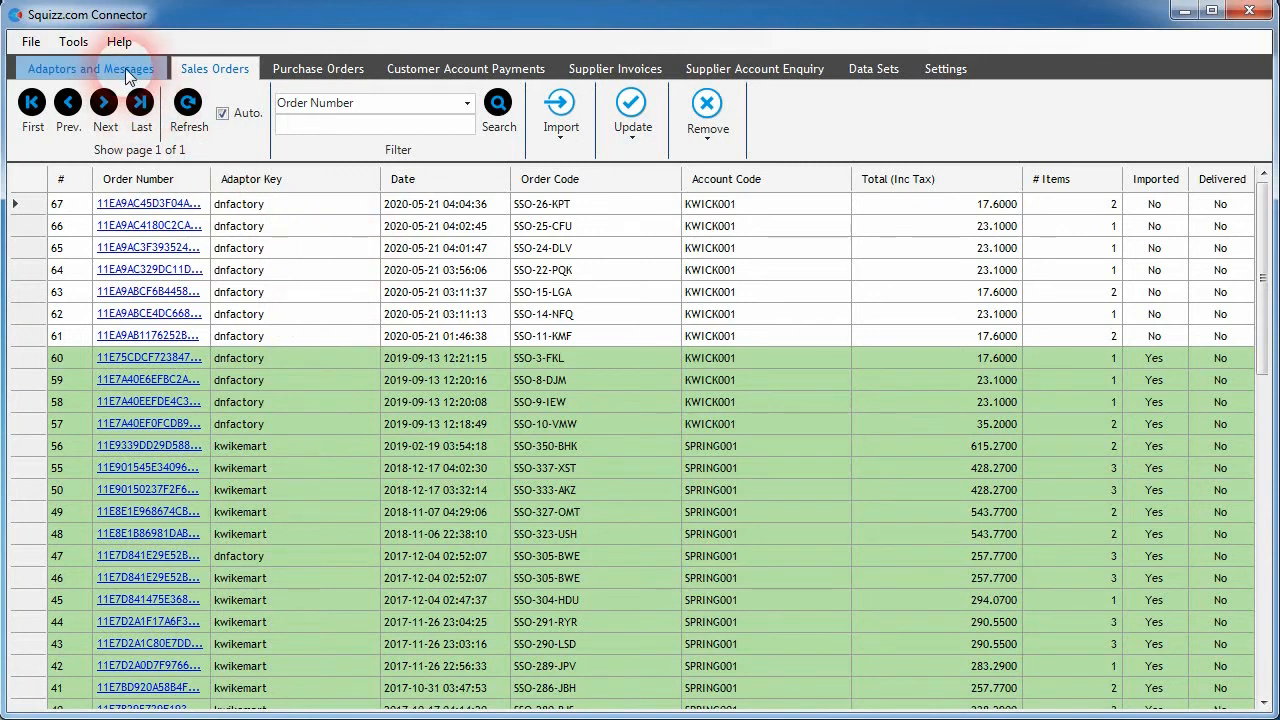
Step: View Doughnuts Factory's Sales Orders data import settings, then close the adaptor settings
{"action": "left_click", "coordinate": [90, 68]}
{"action": "left_click", "coordinate": [1156, 278]}
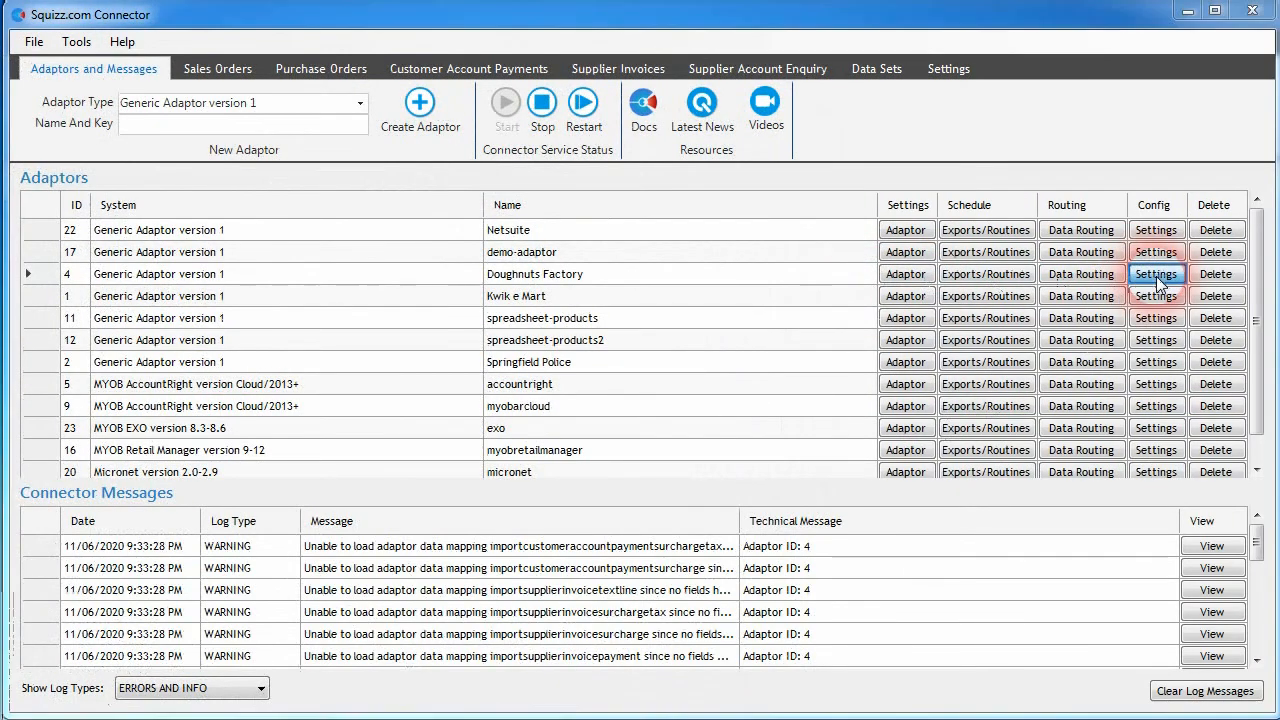
{"action": "left_click", "coordinate": [410, 125]}
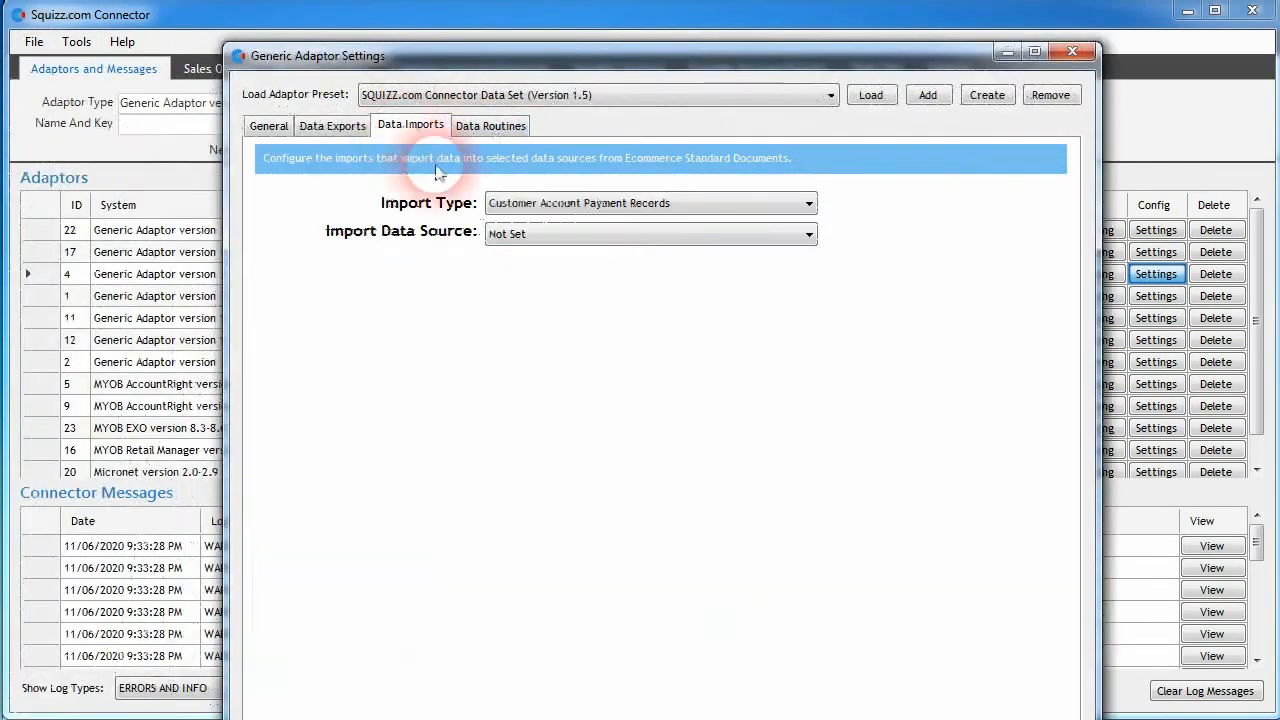
{"action": "left_click", "coordinate": [630, 203]}
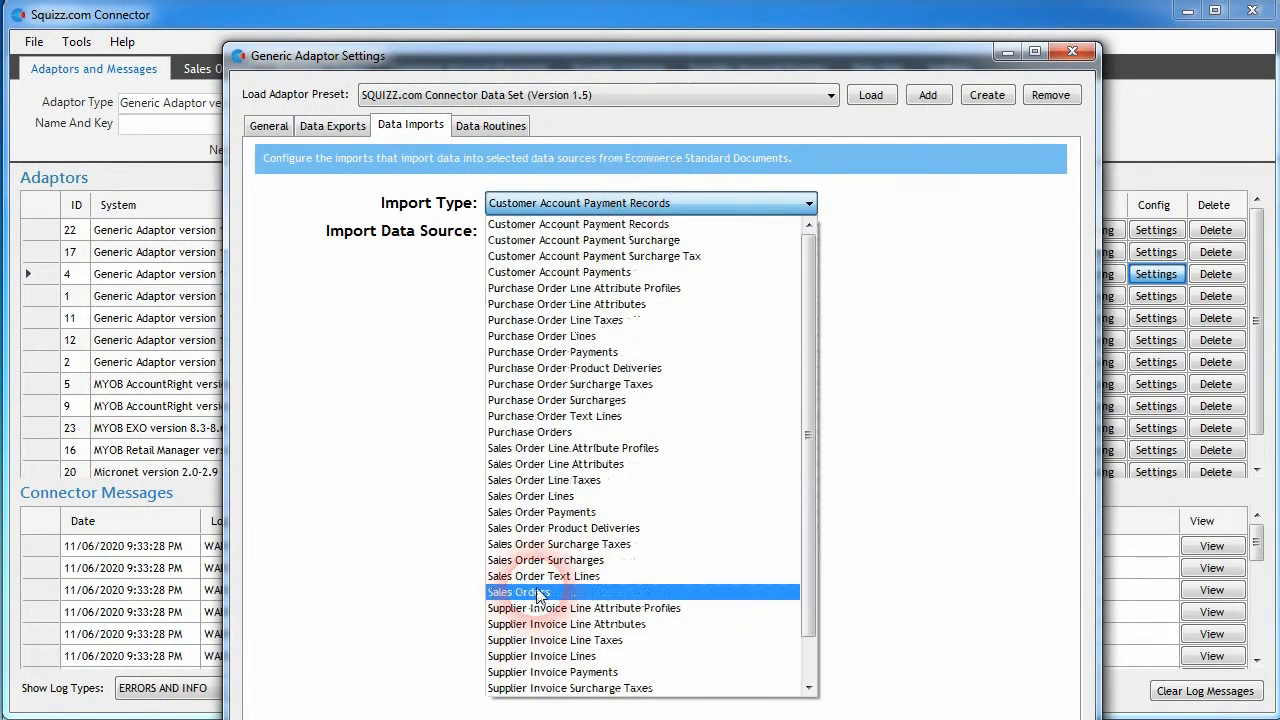
{"action": "left_click", "coordinate": [536, 591]}
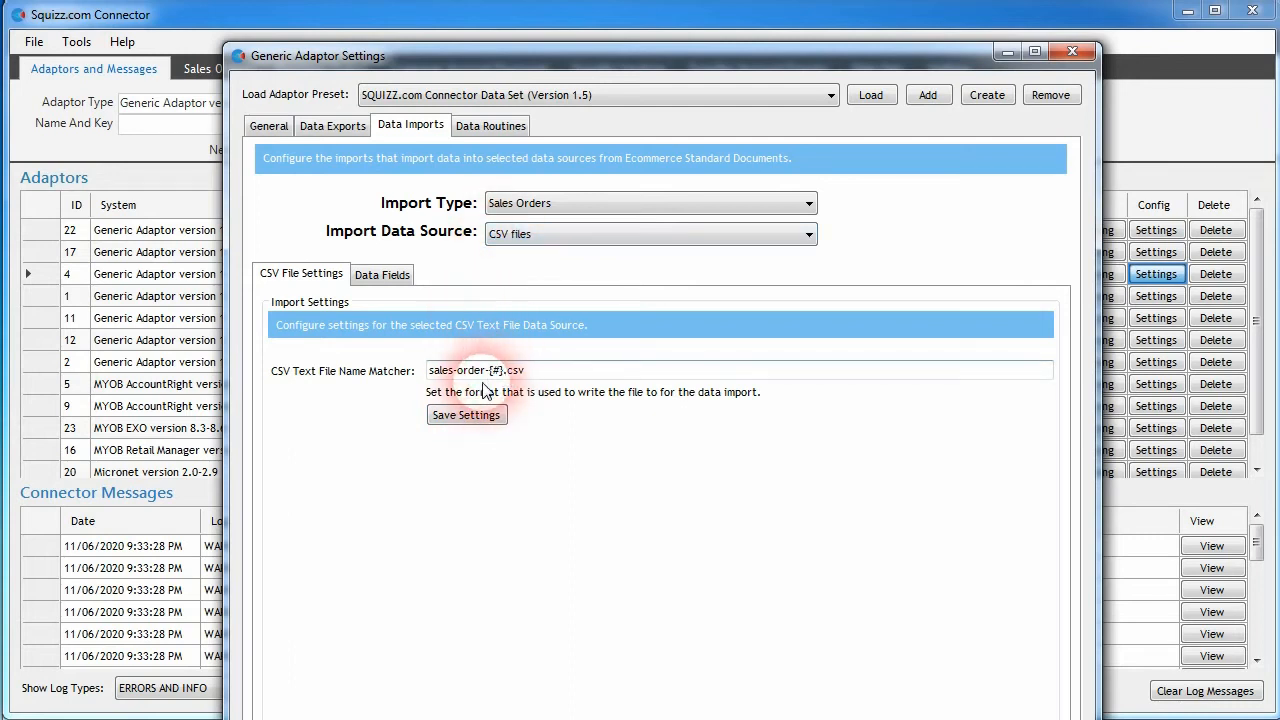
{"action": "left_click", "coordinate": [1066, 53]}
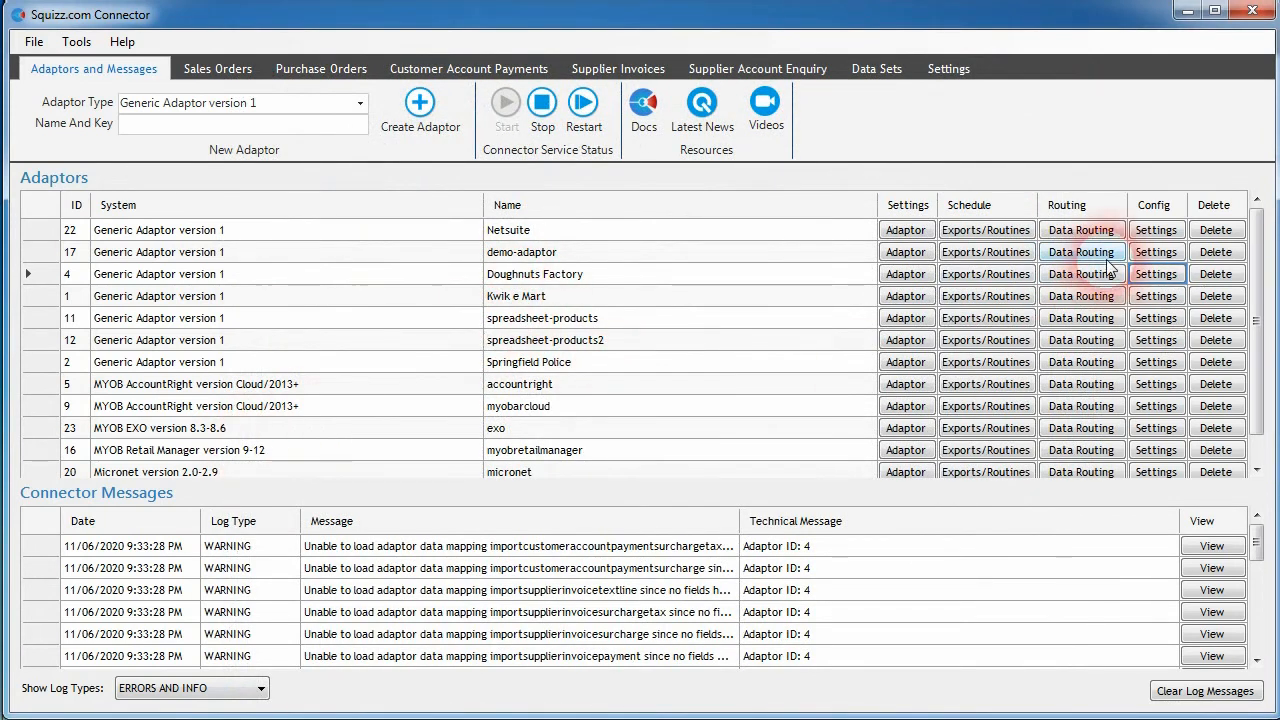
Step: Select the Doughnuts Factory adaptor and open its Data Routing window
{"action": "left_click", "coordinate": [600, 278]}
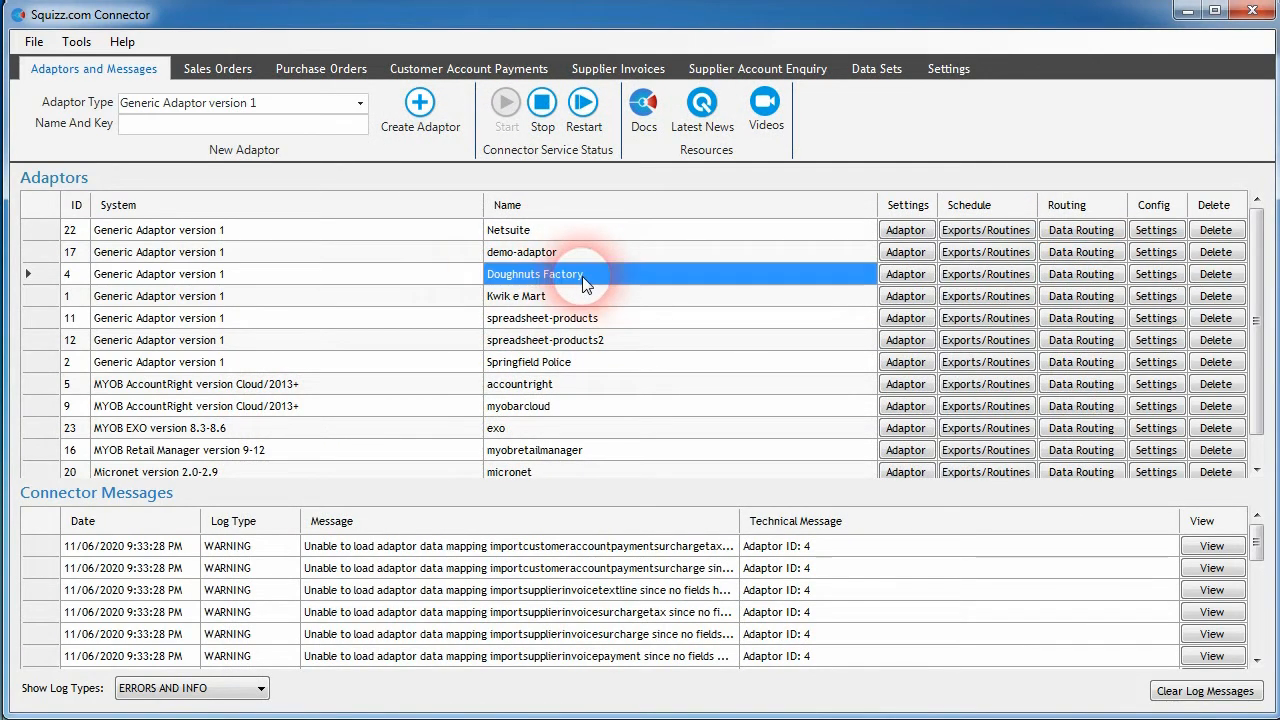
{"action": "scroll", "coordinate": [640, 358], "scroll_direction": "down", "scroll_amount": 1}
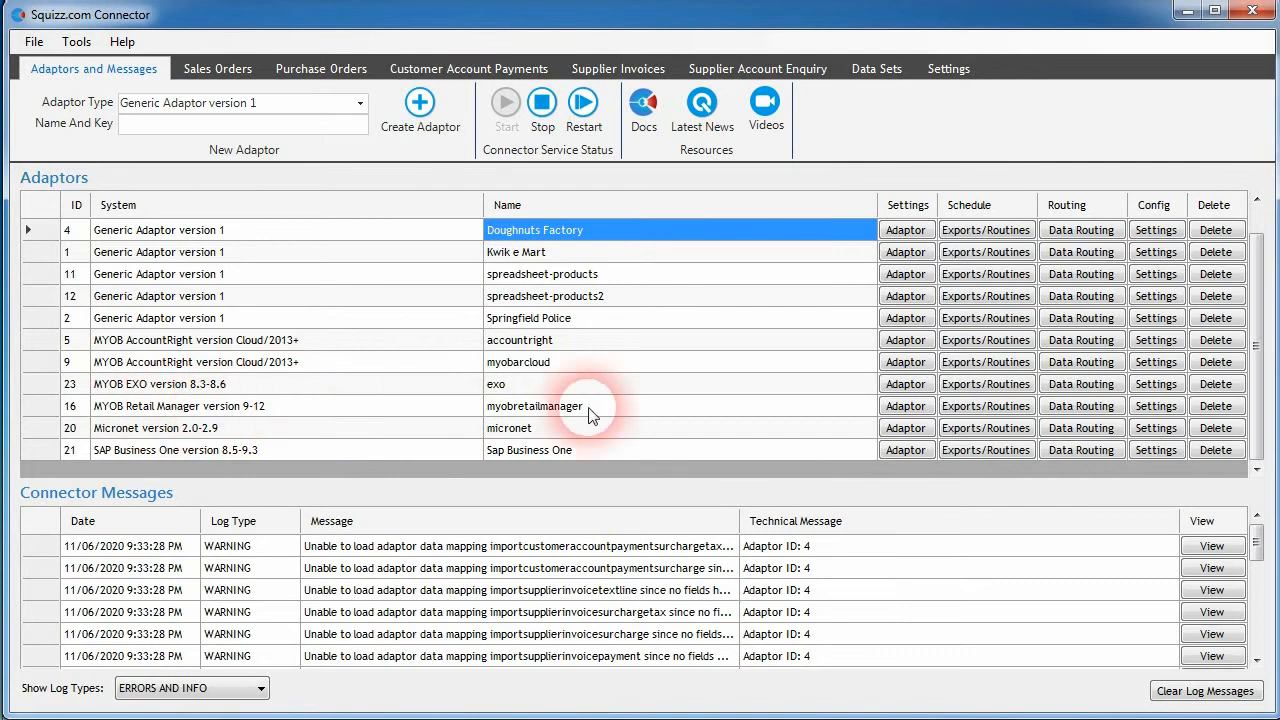
{"action": "scroll", "coordinate": [588, 400], "scroll_direction": "up", "scroll_amount": 1}
{"action": "left_click", "coordinate": [1081, 292]}
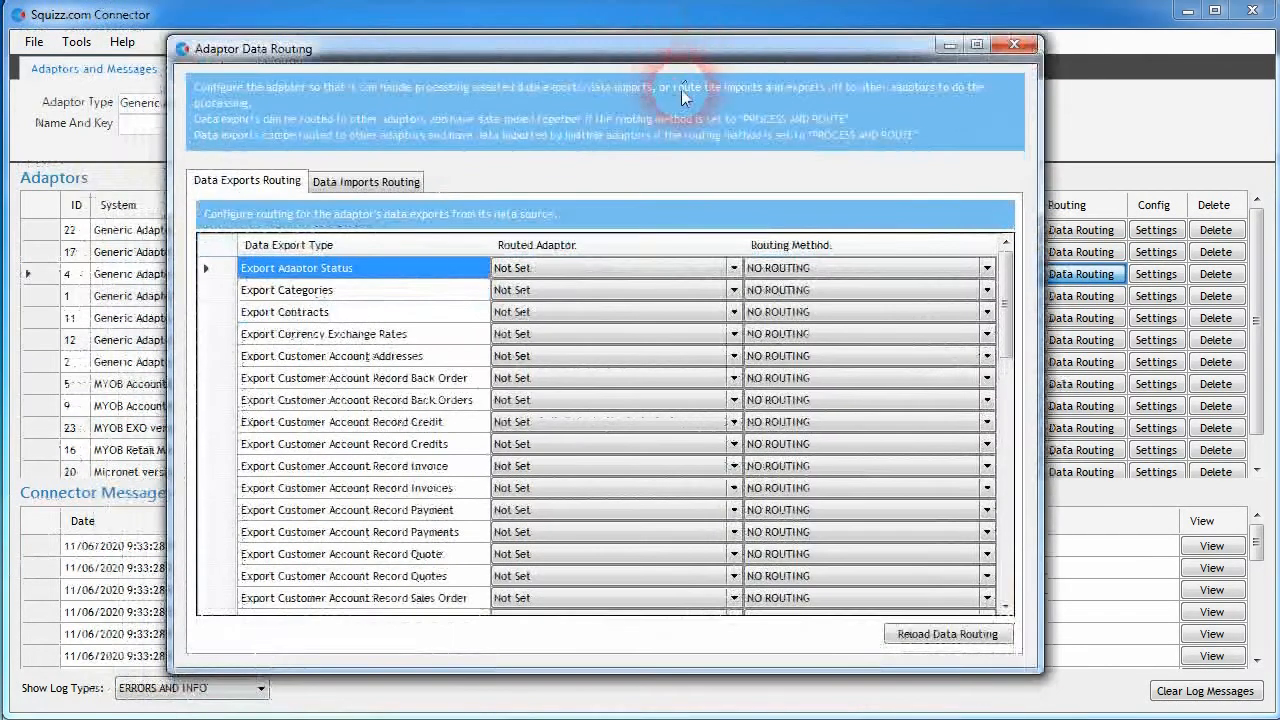
Step: Try routing Import Order Sales to myobretailmanager, then leave it at NO ROUTING and close
{"action": "left_click", "coordinate": [365, 184]}
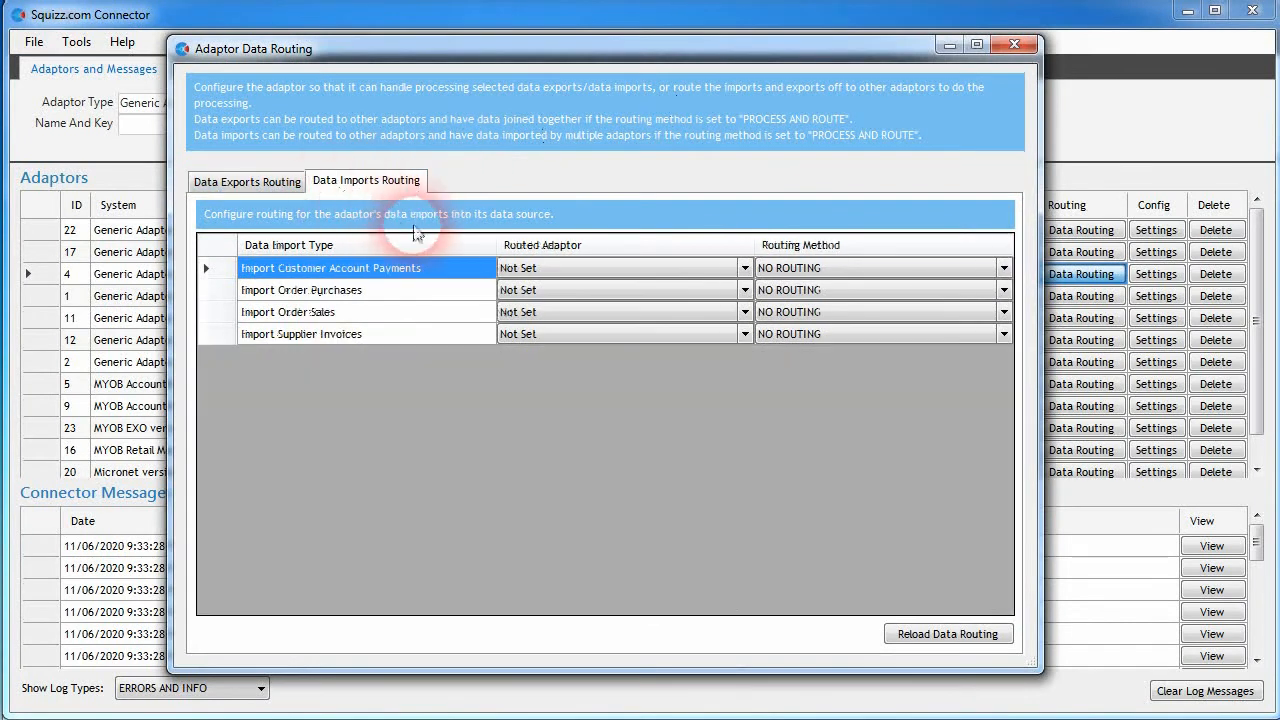
{"action": "left_click", "coordinate": [663, 313]}
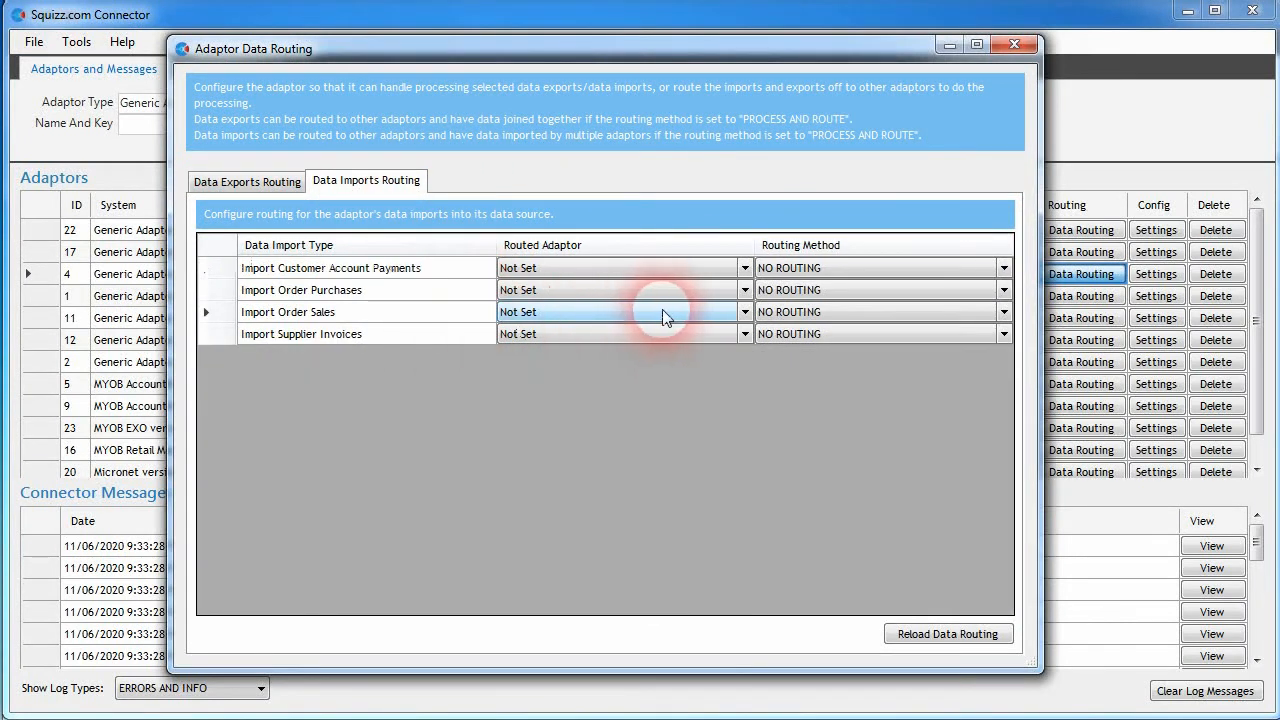
{"action": "left_click", "coordinate": [744, 313]}
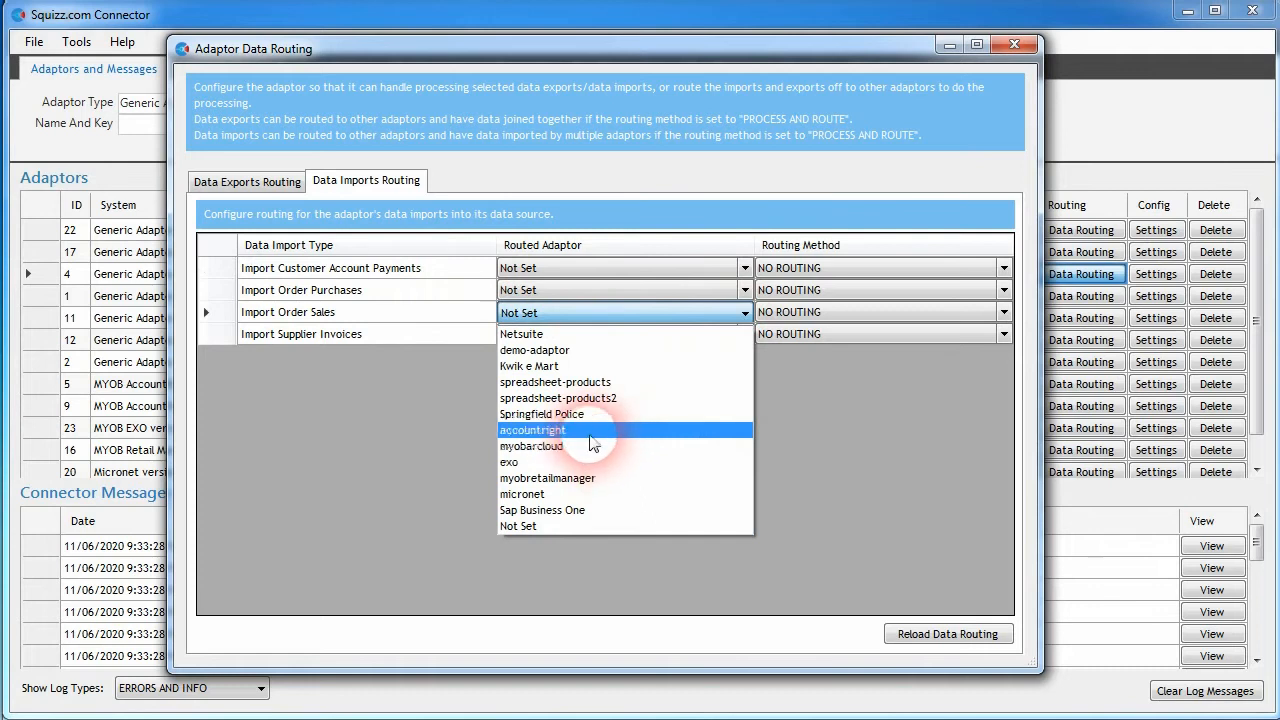
{"action": "left_click", "coordinate": [560, 478]}
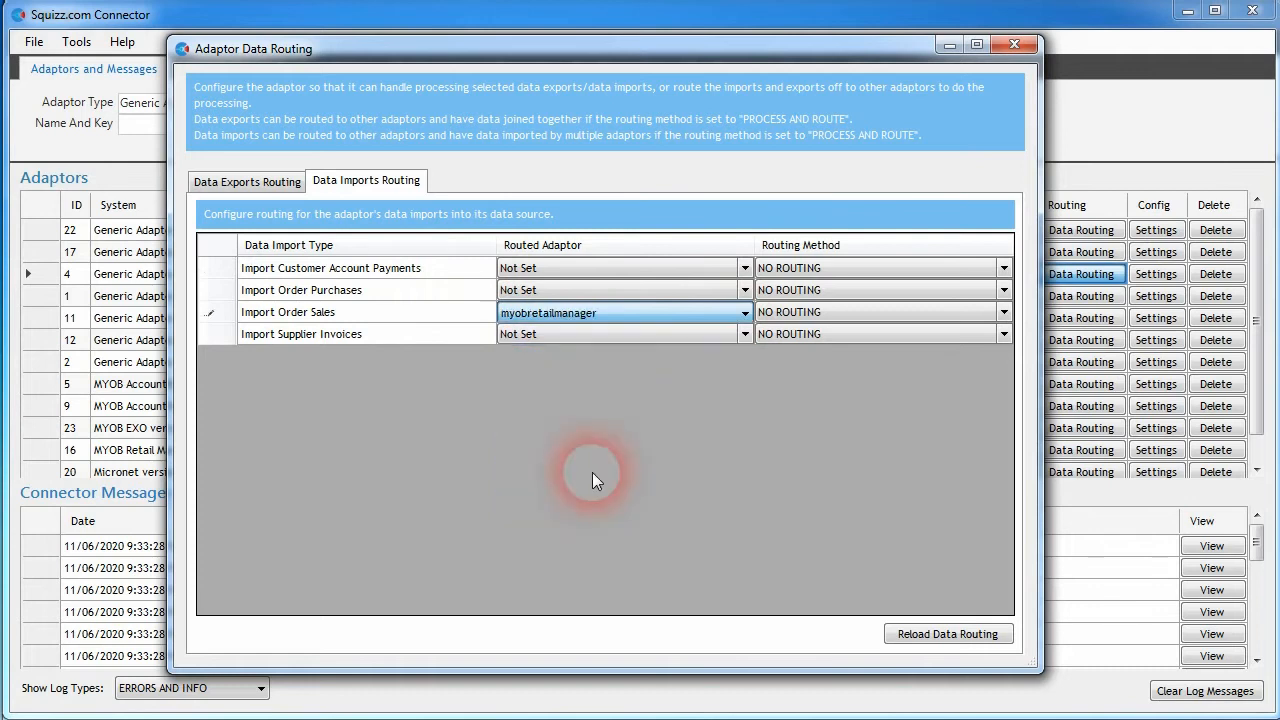
{"action": "left_click", "coordinate": [841, 313]}
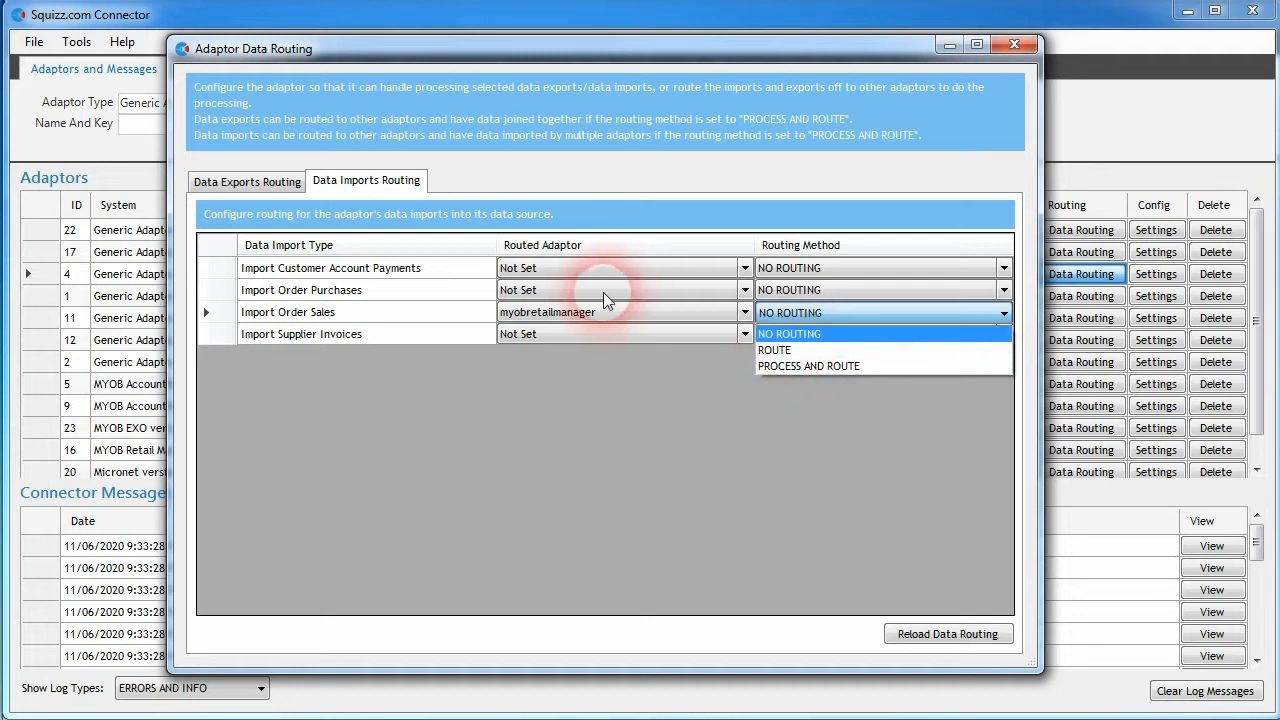
{"action": "left_click", "coordinate": [796, 351]}
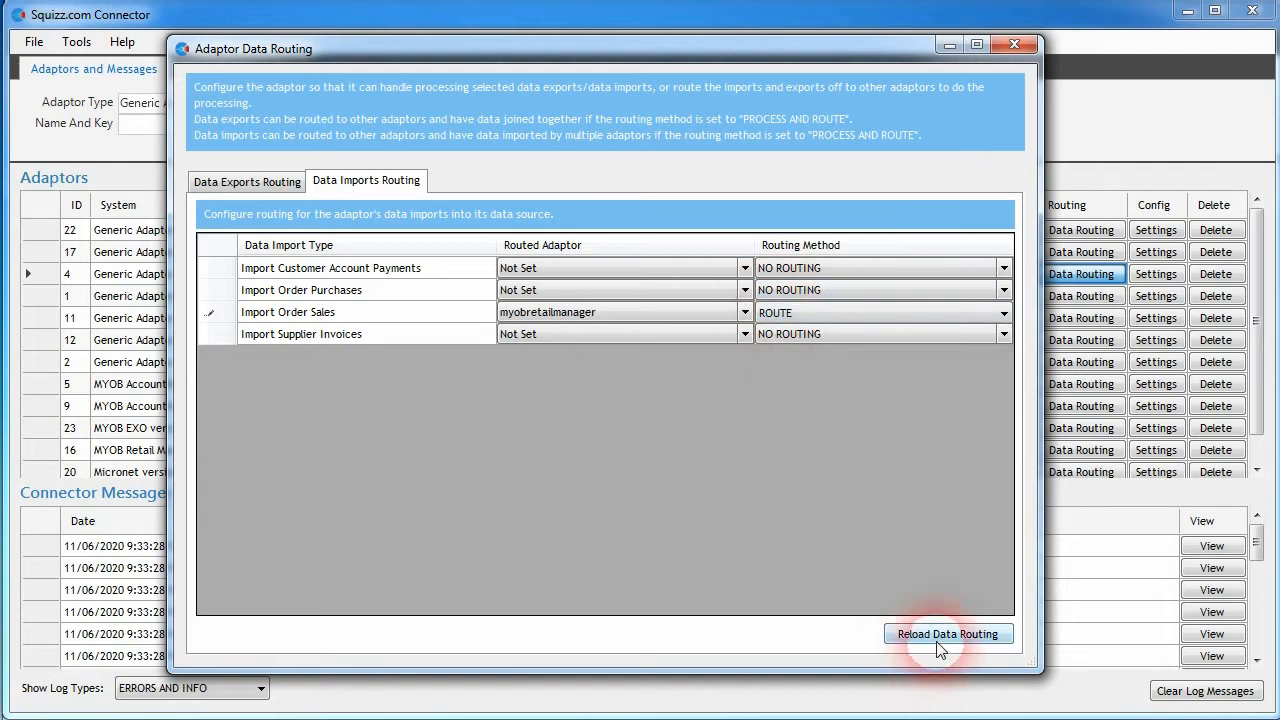
{"action": "left_click", "coordinate": [790, 313]}
{"action": "left_click", "coordinate": [765, 335]}
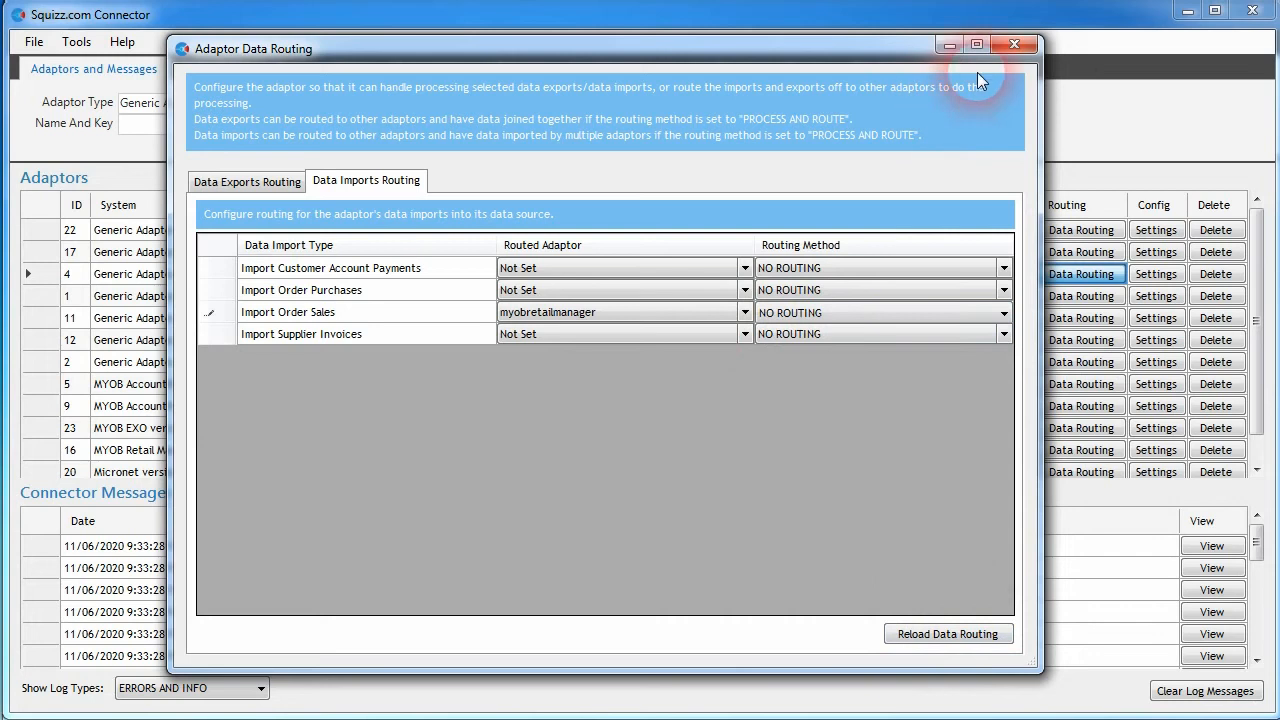
{"action": "left_click", "coordinate": [1013, 45]}
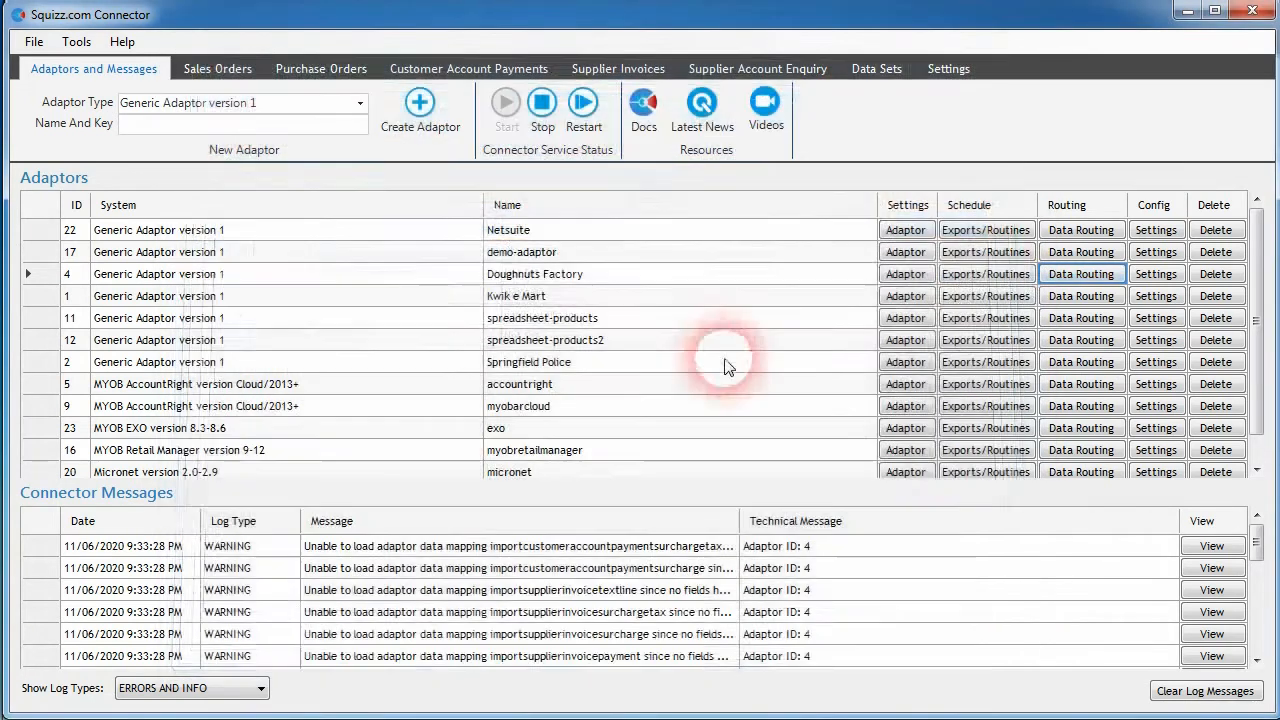
Step: Run the Doughnuts Factory sales-order import routine once and confirm orders 62–67 show imported
{"action": "left_click", "coordinate": [986, 279]}
{"action": "left_click", "coordinate": [385, 201]}
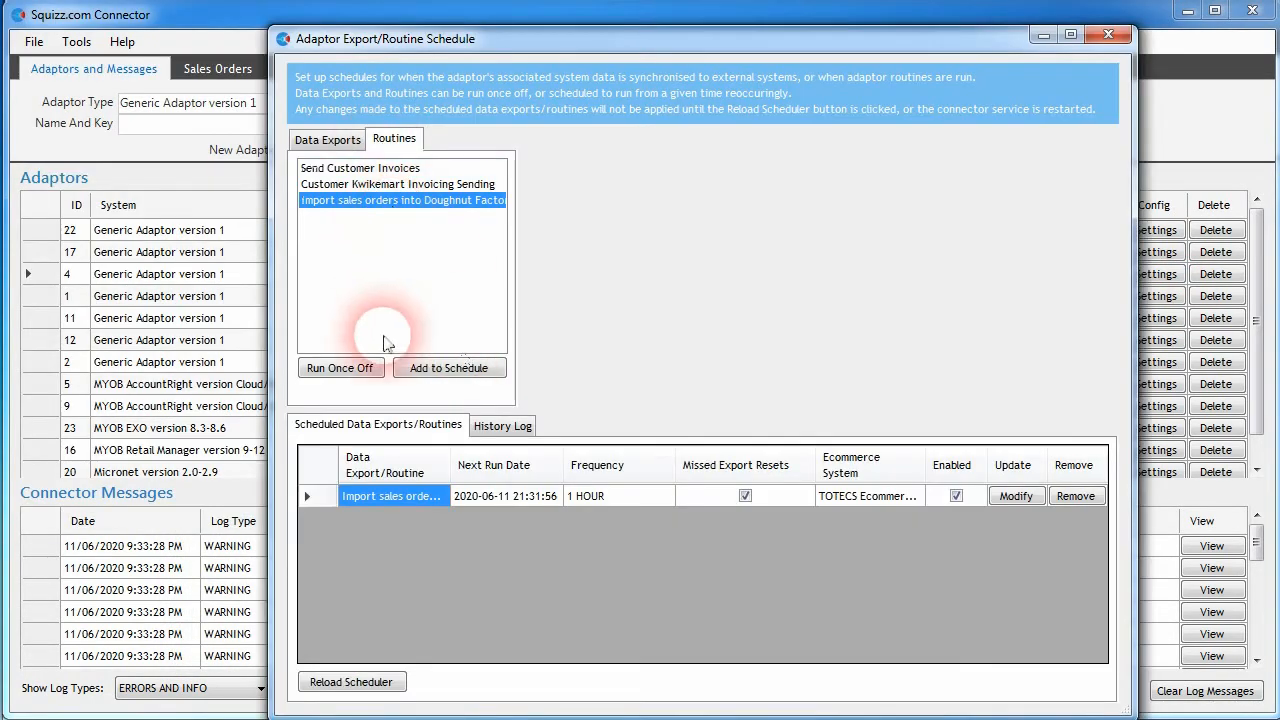
{"action": "left_click", "coordinate": [343, 375]}
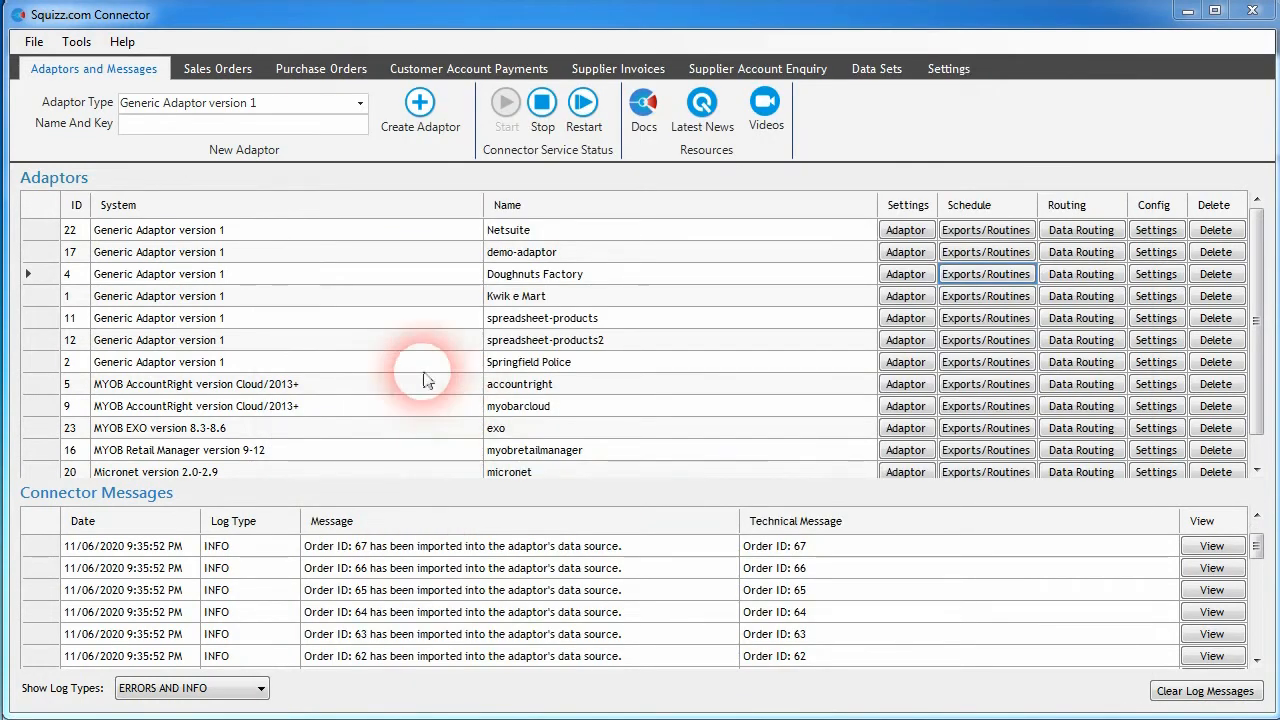
{"action": "left_click", "coordinate": [216, 70]}
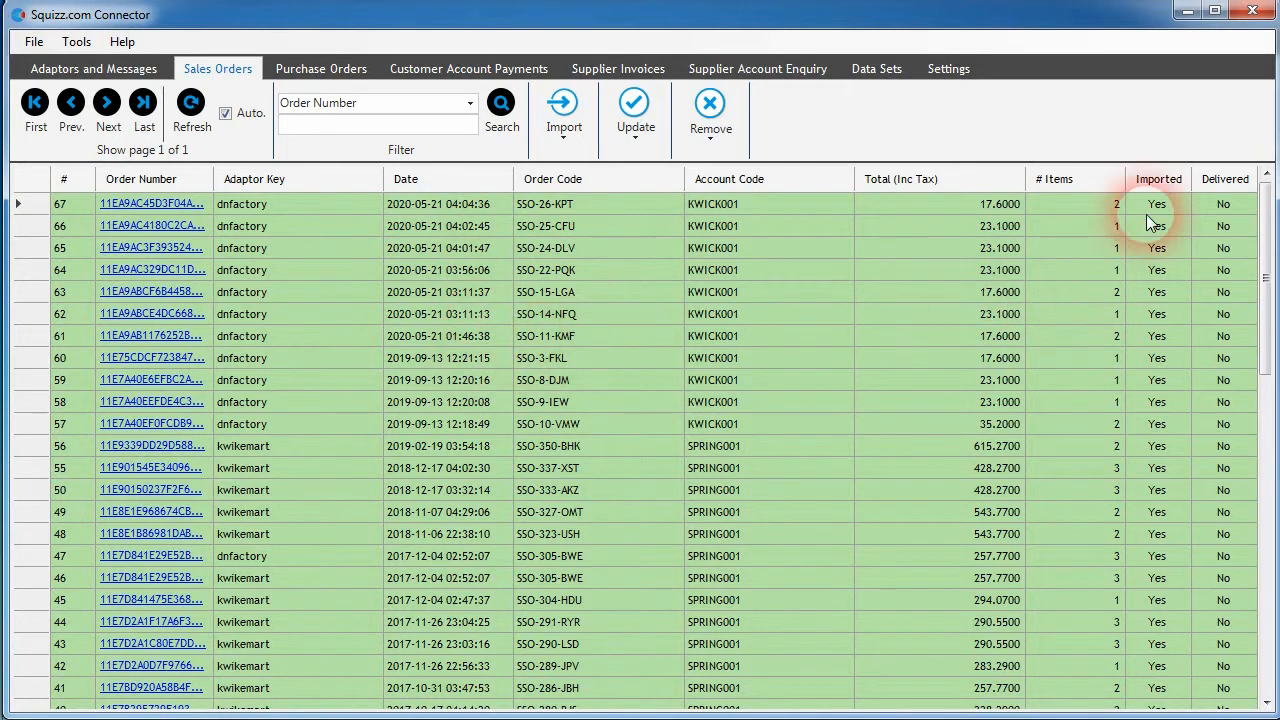
{"action": "left_click", "coordinate": [60, 68]}
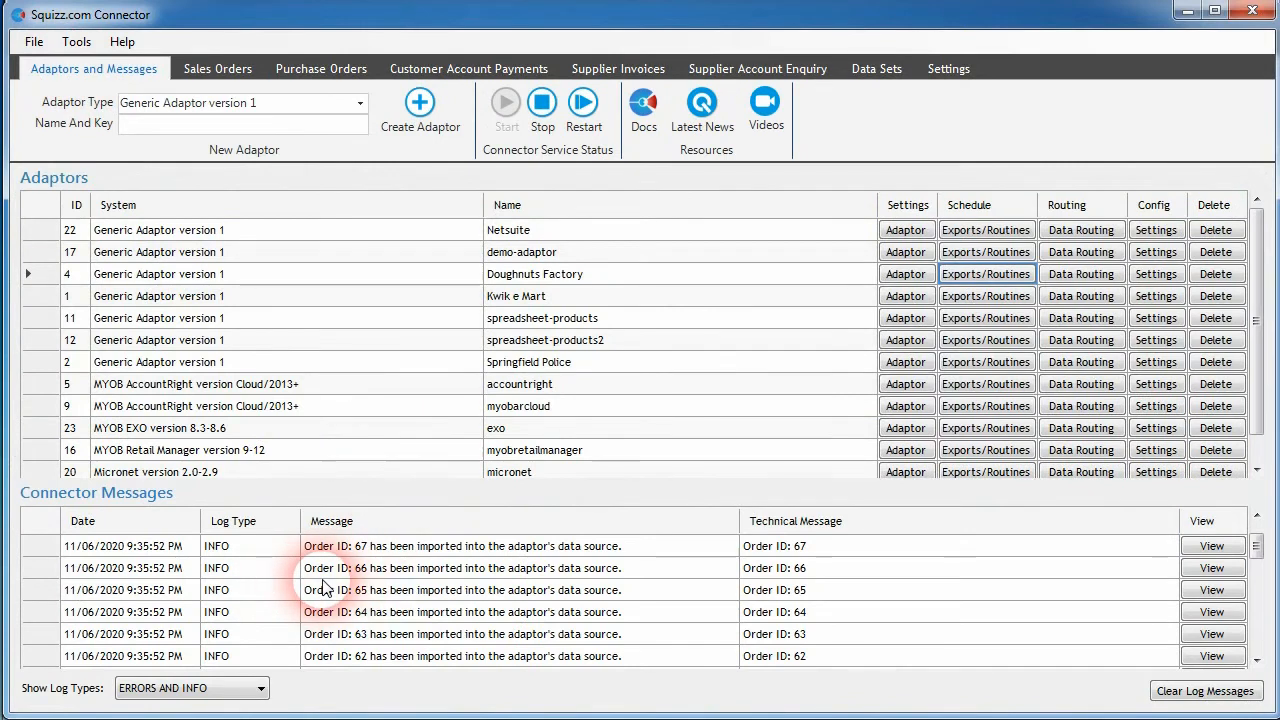
Step: Check the connector's import messages for Order IDs 66, 64 and 63
{"action": "left_click", "coordinate": [515, 567]}
{"action": "left_click", "coordinate": [457, 611]}
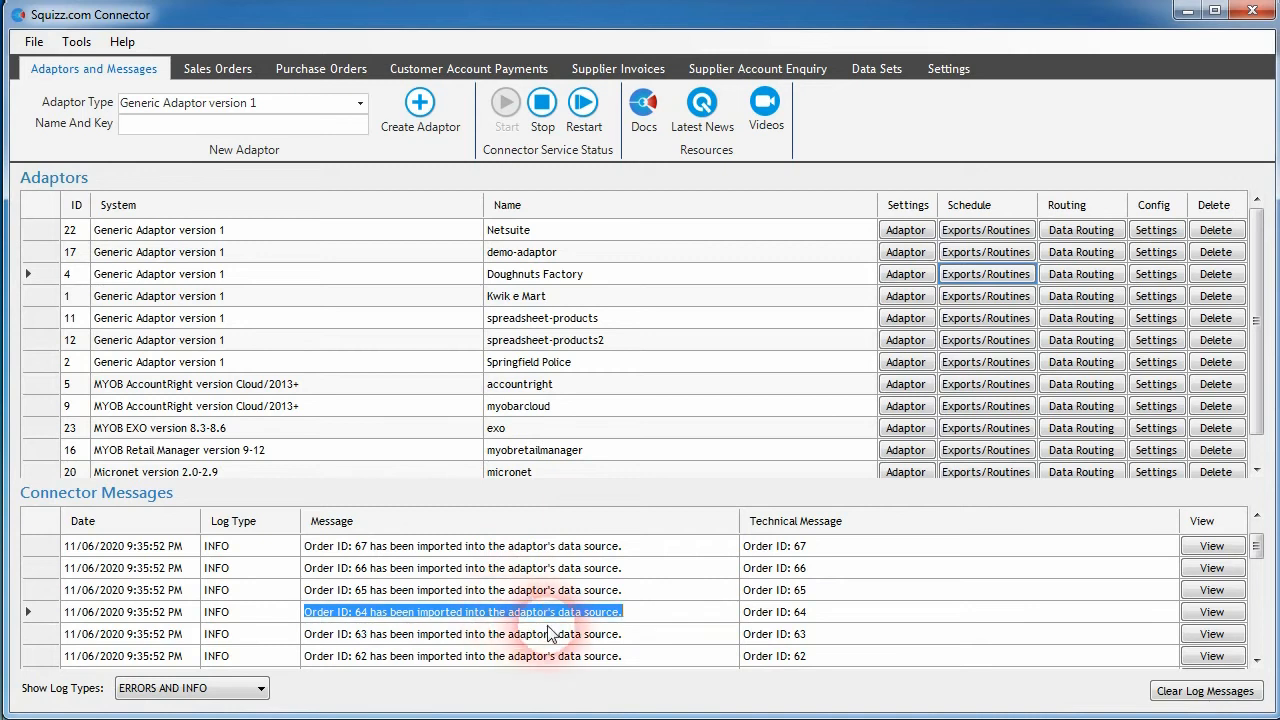
{"action": "left_click", "coordinate": [575, 640]}
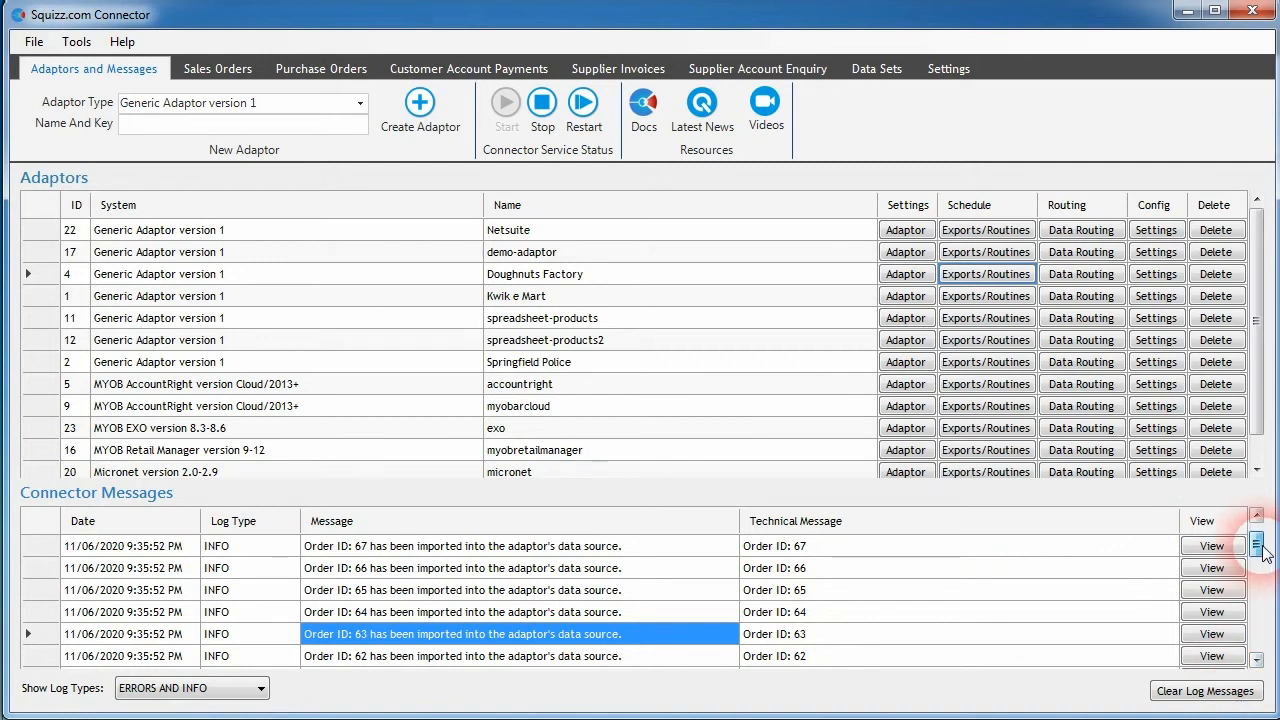
Step: Review the Order ID 67 import, then open the 'Failure sending mail' error details
{"action": "left_click_drag", "start_coordinate": [1263, 553], "coordinate": [1263, 523]}
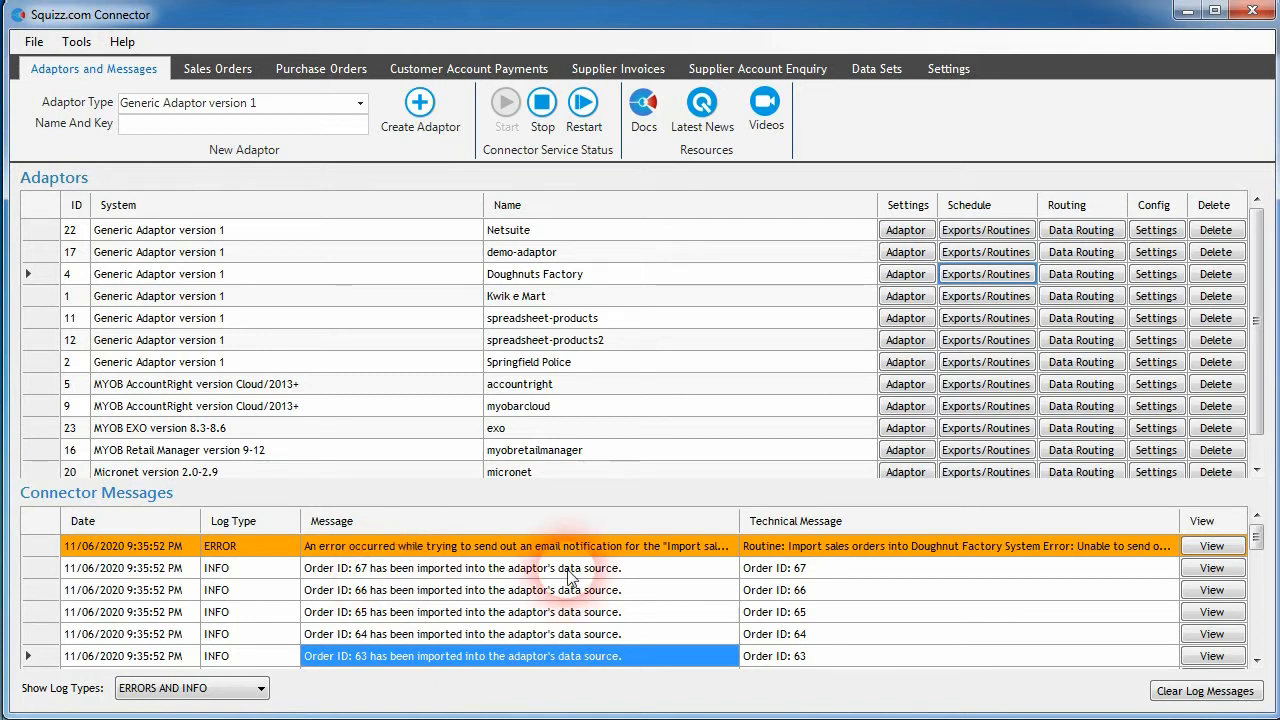
{"action": "left_click", "coordinate": [650, 567]}
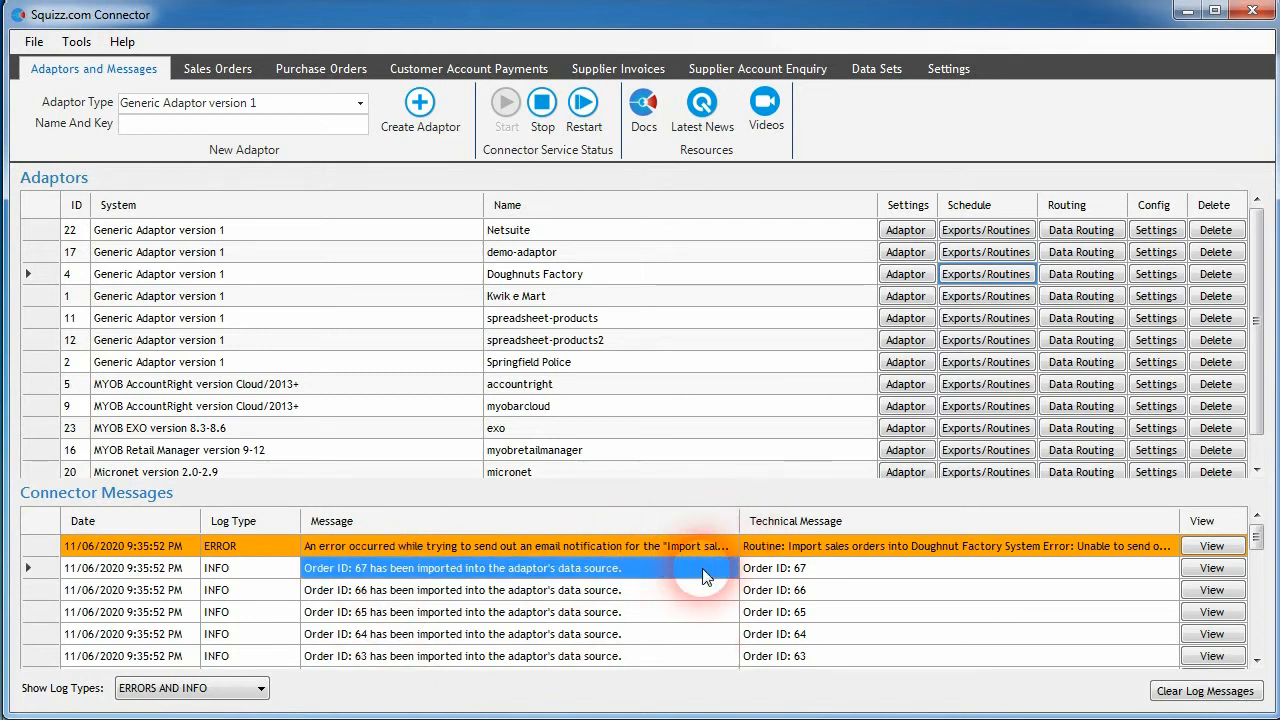
{"action": "left_click", "coordinate": [1205, 546]}
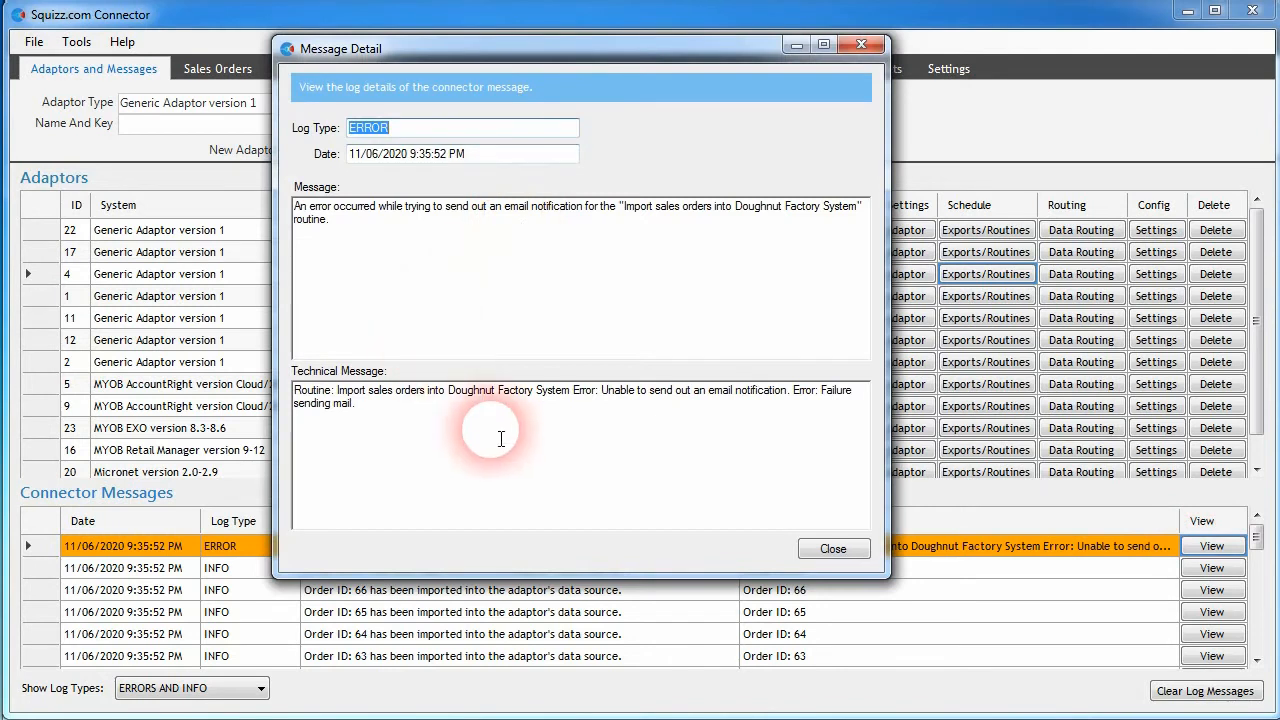
{"action": "left_click", "coordinate": [848, 553]}
{"action": "left_click", "coordinate": [909, 281]}
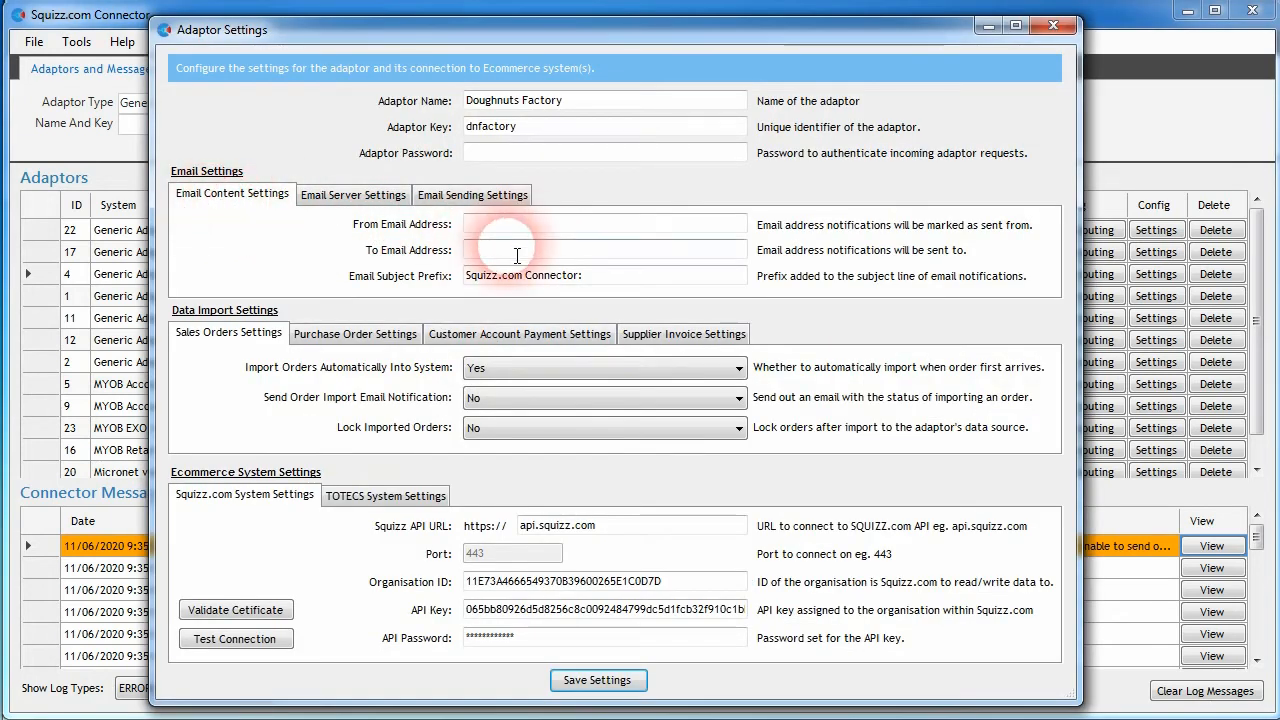
{"action": "left_click", "coordinate": [368, 196]}
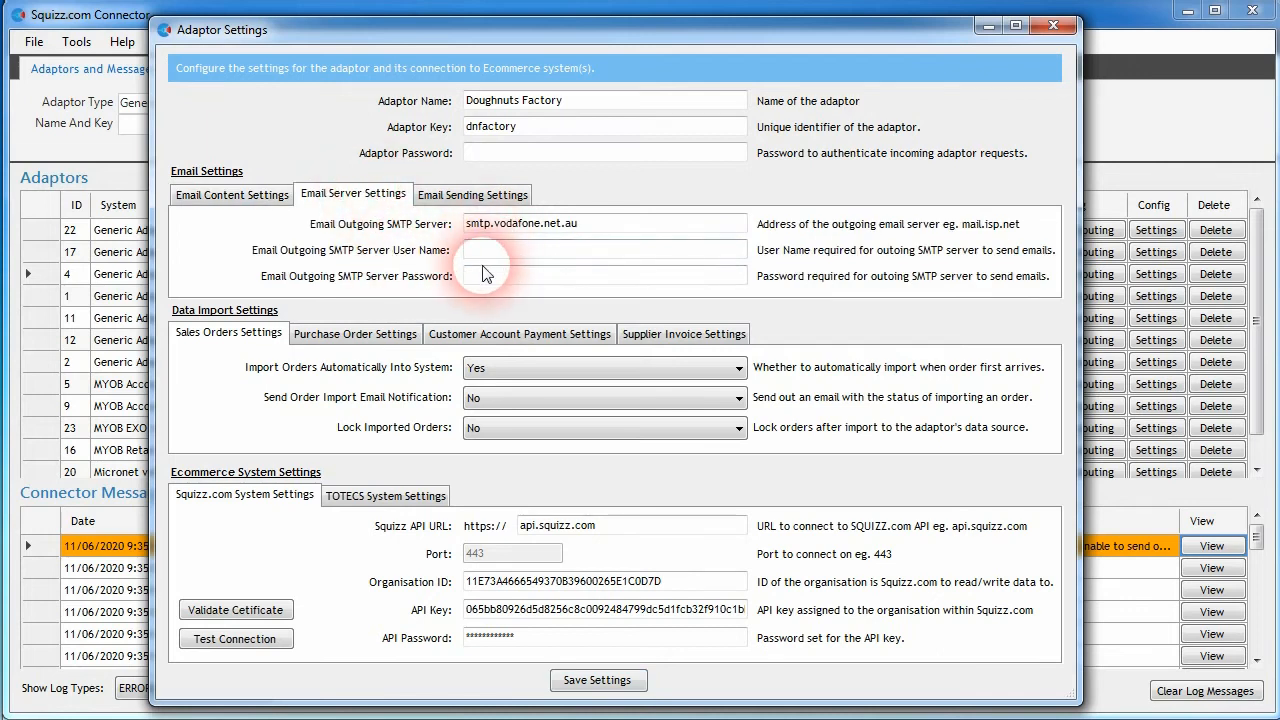
{"action": "left_click", "coordinate": [481, 200]}
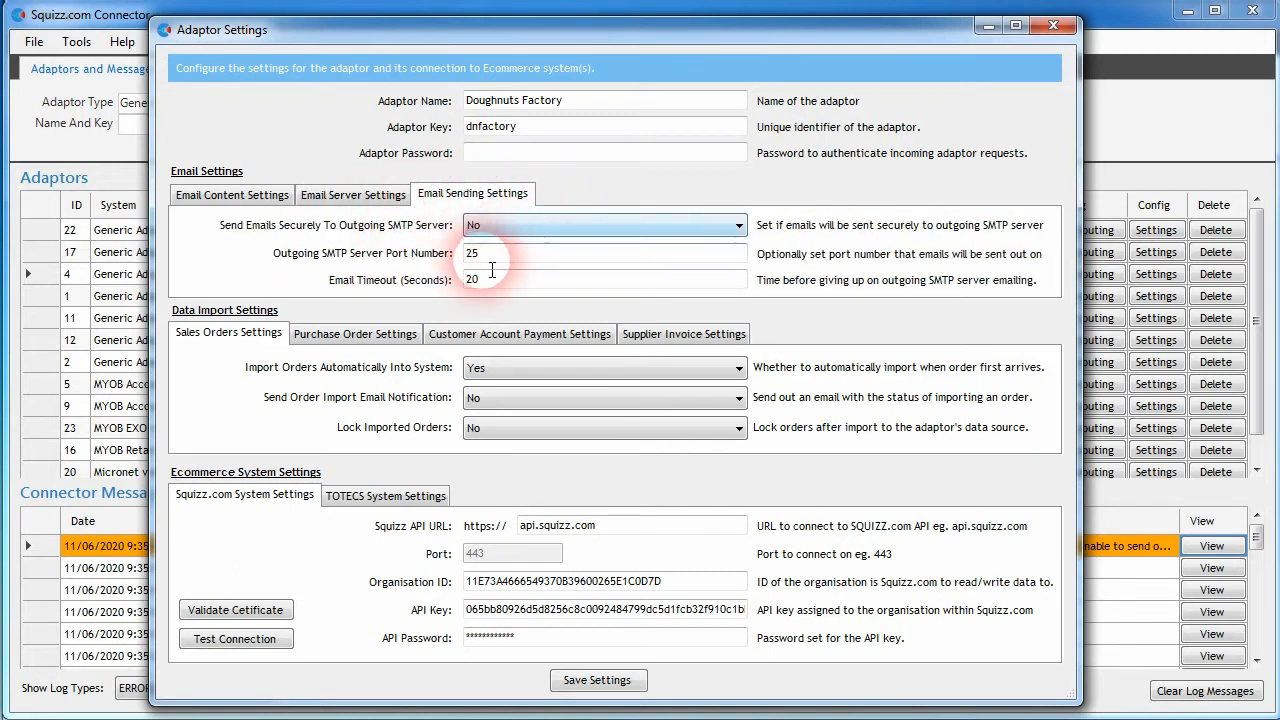
{"action": "left_click", "coordinate": [1053, 25]}
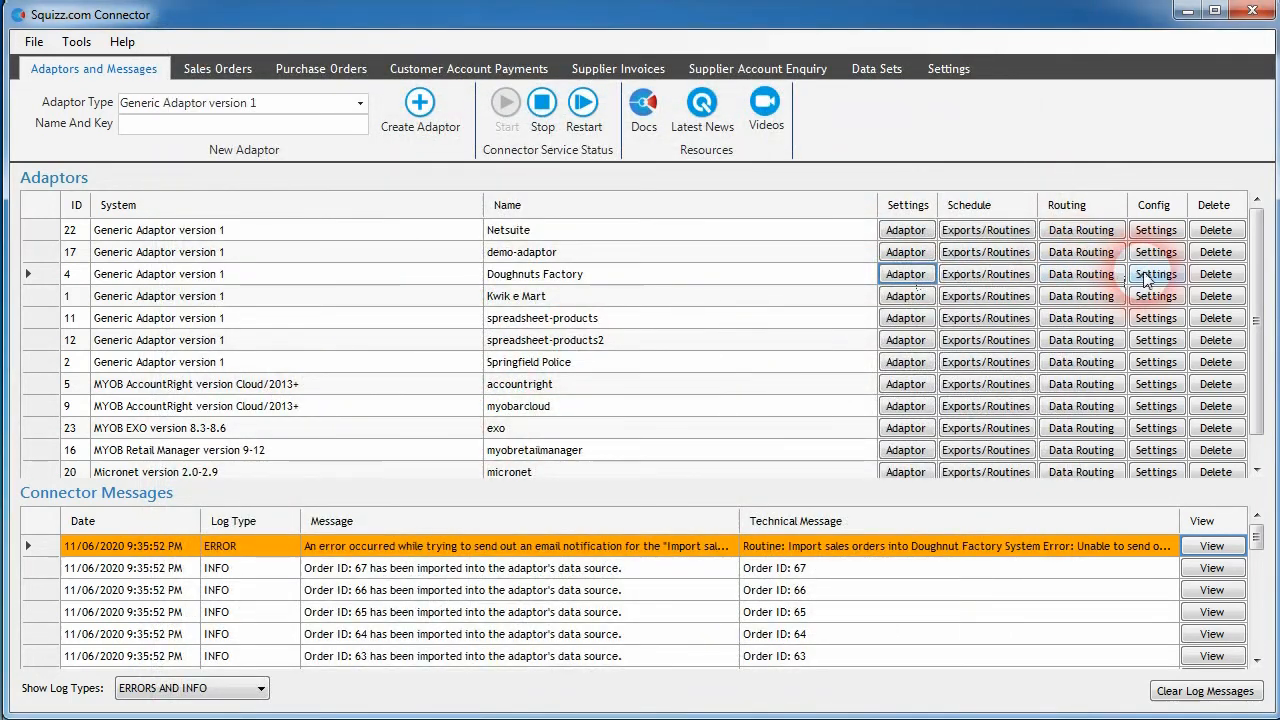
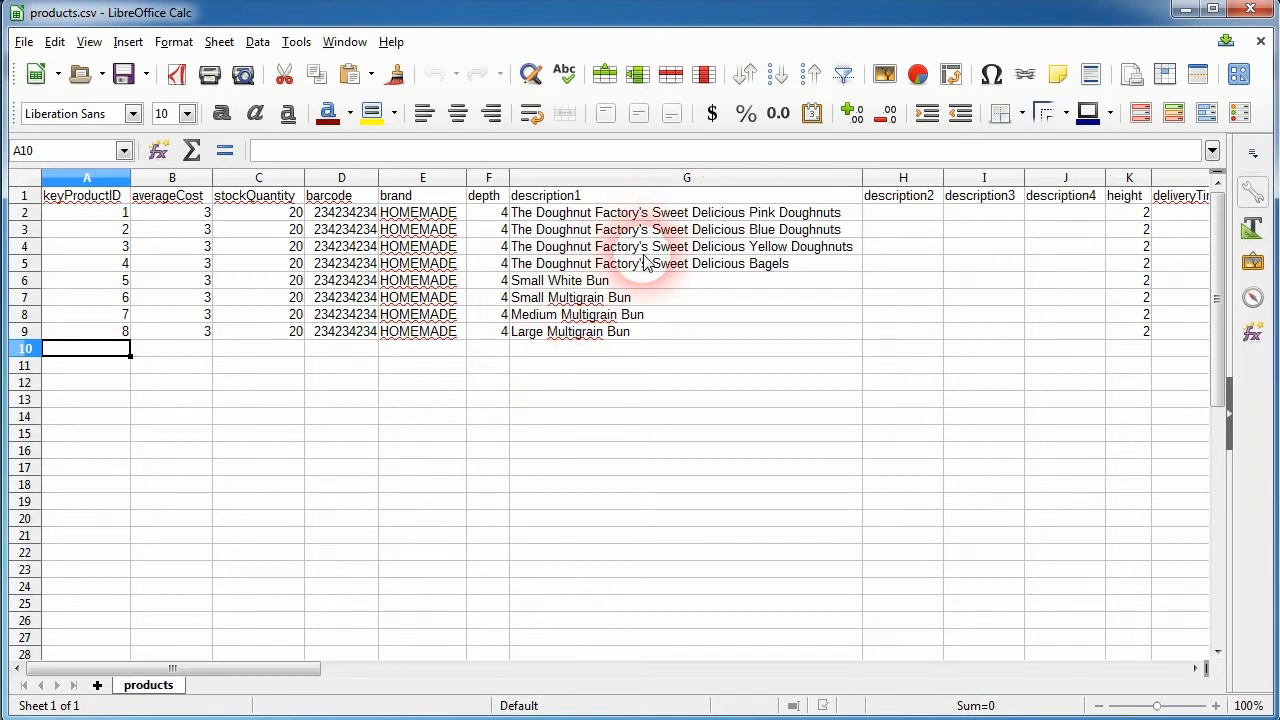
Step: Look over the product header cells (averageCost, stockQuantity, barcode, brand, description1) in products.csv
{"action": "left_click", "coordinate": [517, 400]}
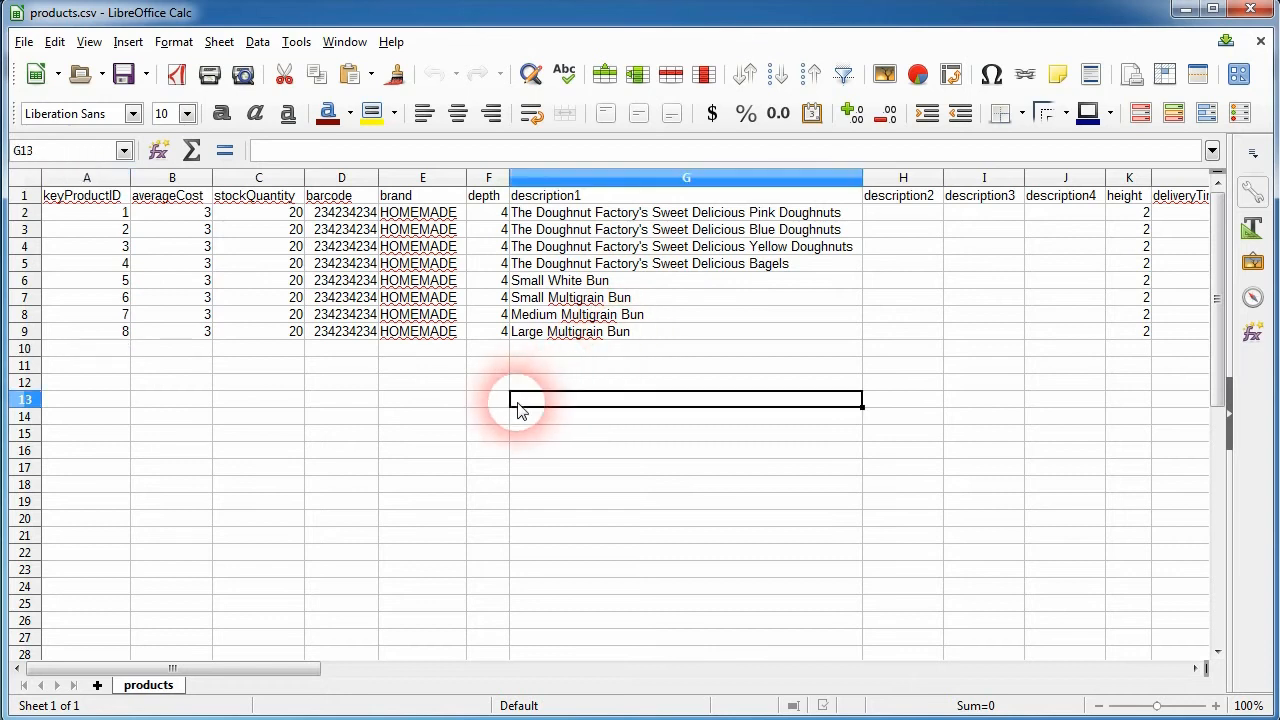
{"action": "left_click", "coordinate": [84, 213]}
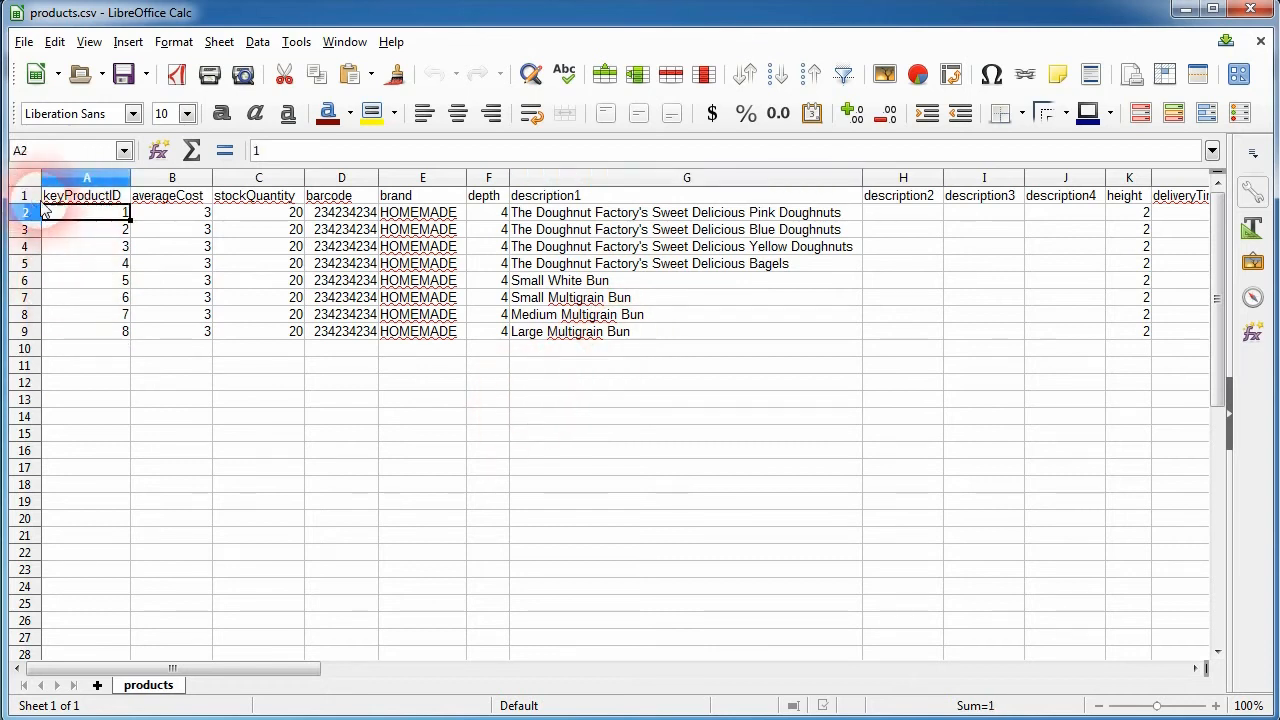
{"action": "left_click", "coordinate": [176, 197]}
{"action": "left_click", "coordinate": [252, 197]}
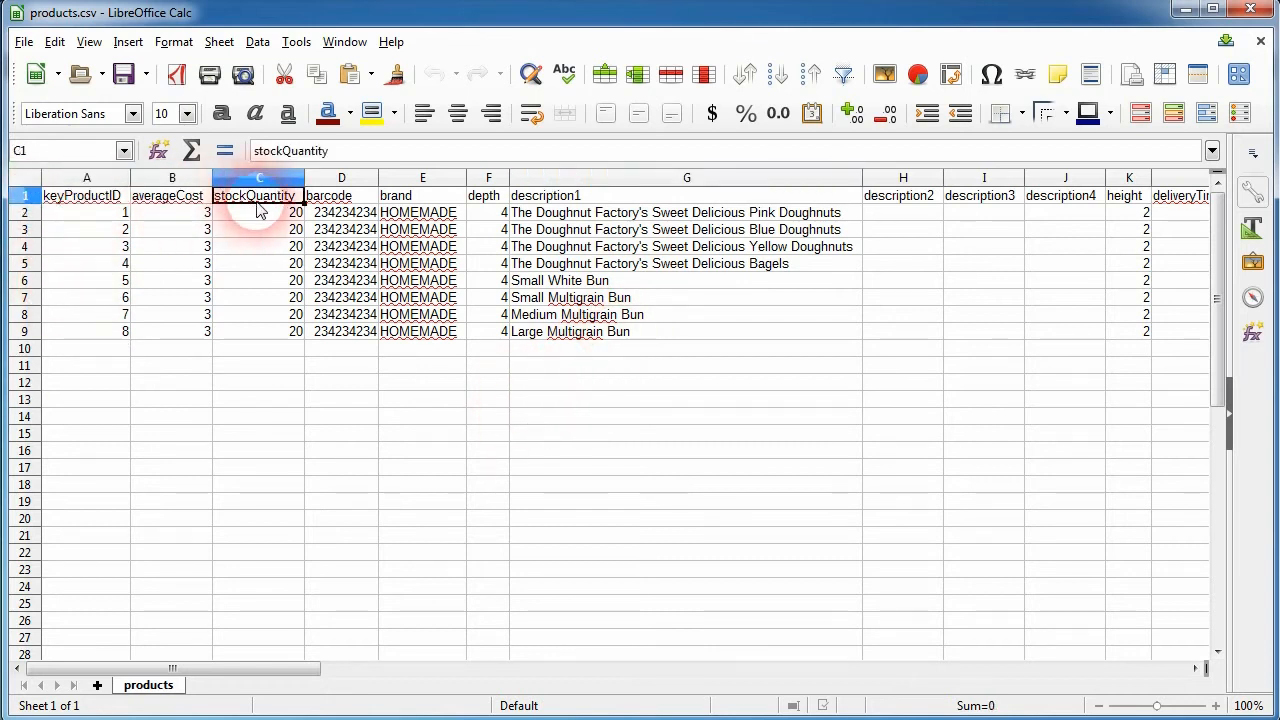
{"action": "left_click", "coordinate": [335, 197]}
{"action": "left_click", "coordinate": [405, 197]}
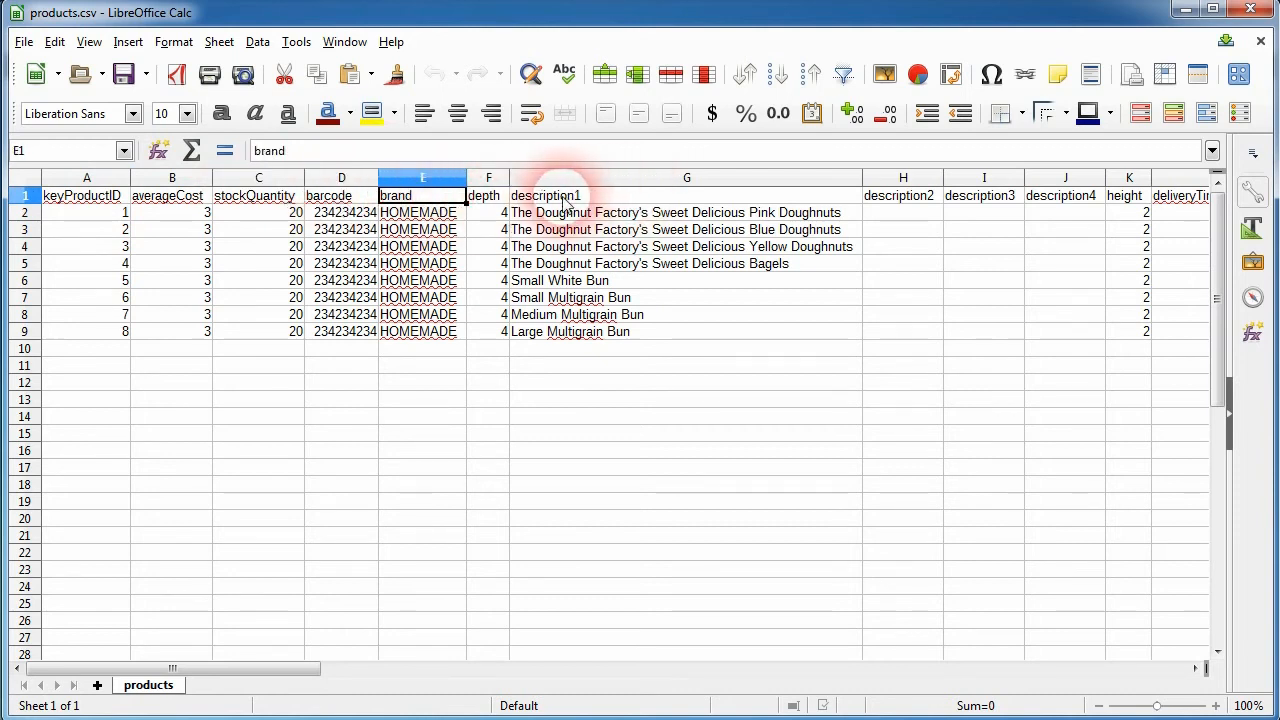
{"action": "left_click", "coordinate": [562, 198]}
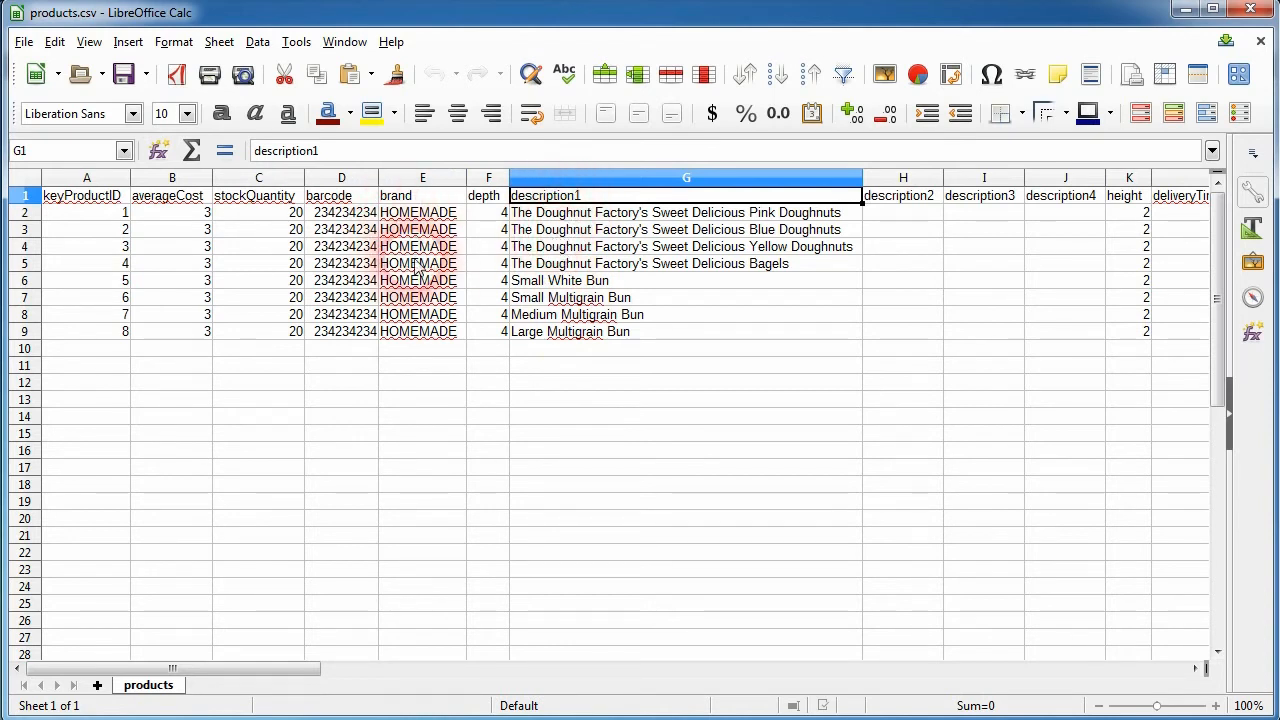
Step: Delete header row 1 so the first product record starts in row 1
{"action": "left_click_drag", "start_coordinate": [263, 667], "coordinate": [194, 665]}
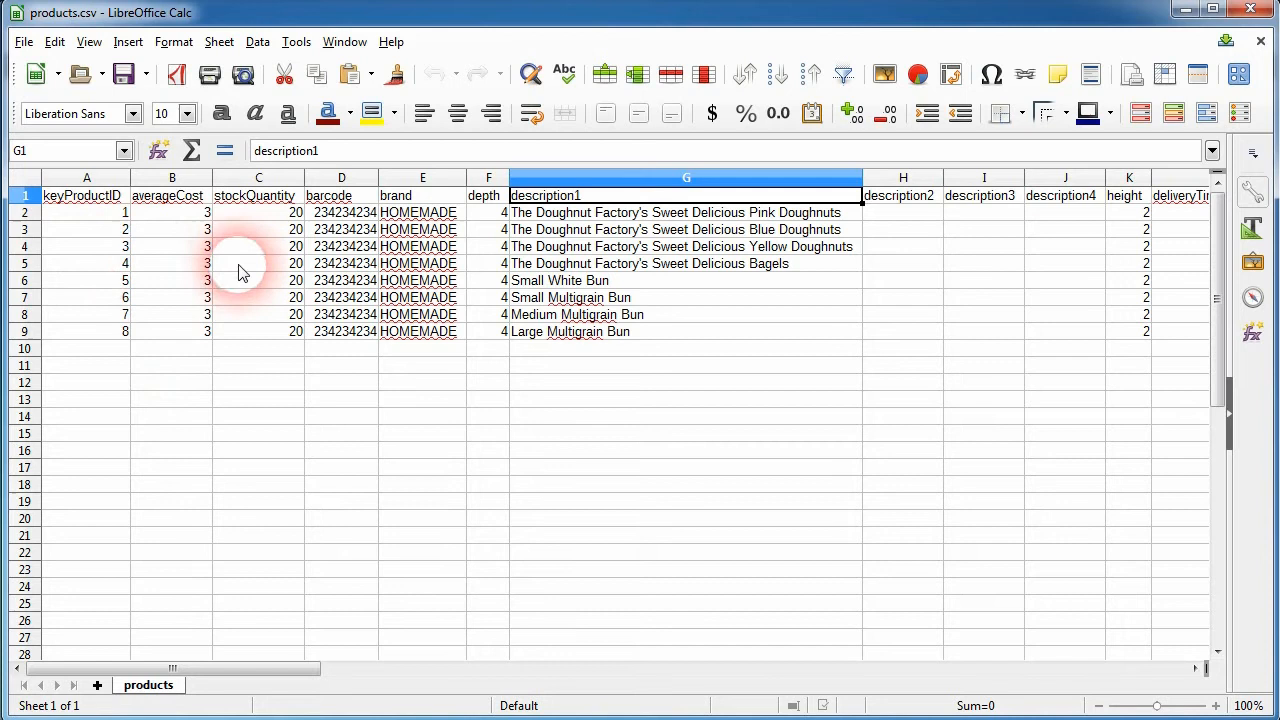
{"action": "left_click", "coordinate": [278, 337]}
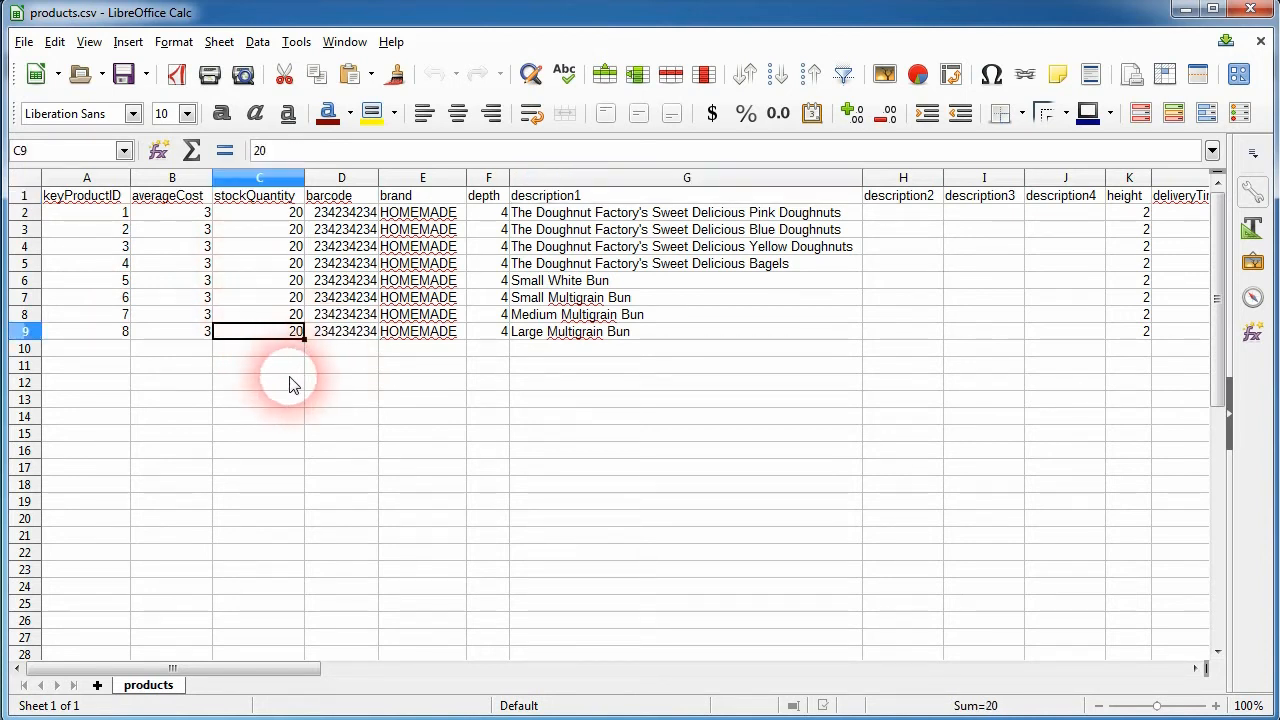
{"action": "left_click", "coordinate": [289, 364]}
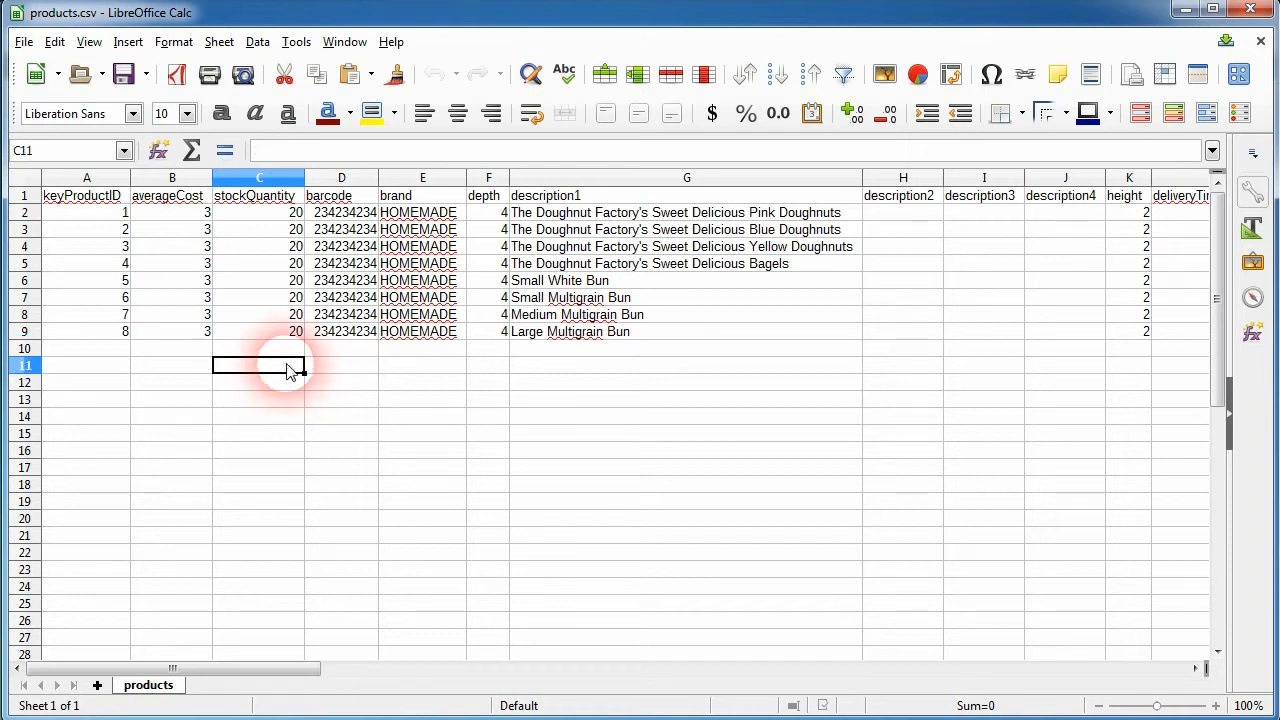
{"action": "left_click", "coordinate": [287, 349]}
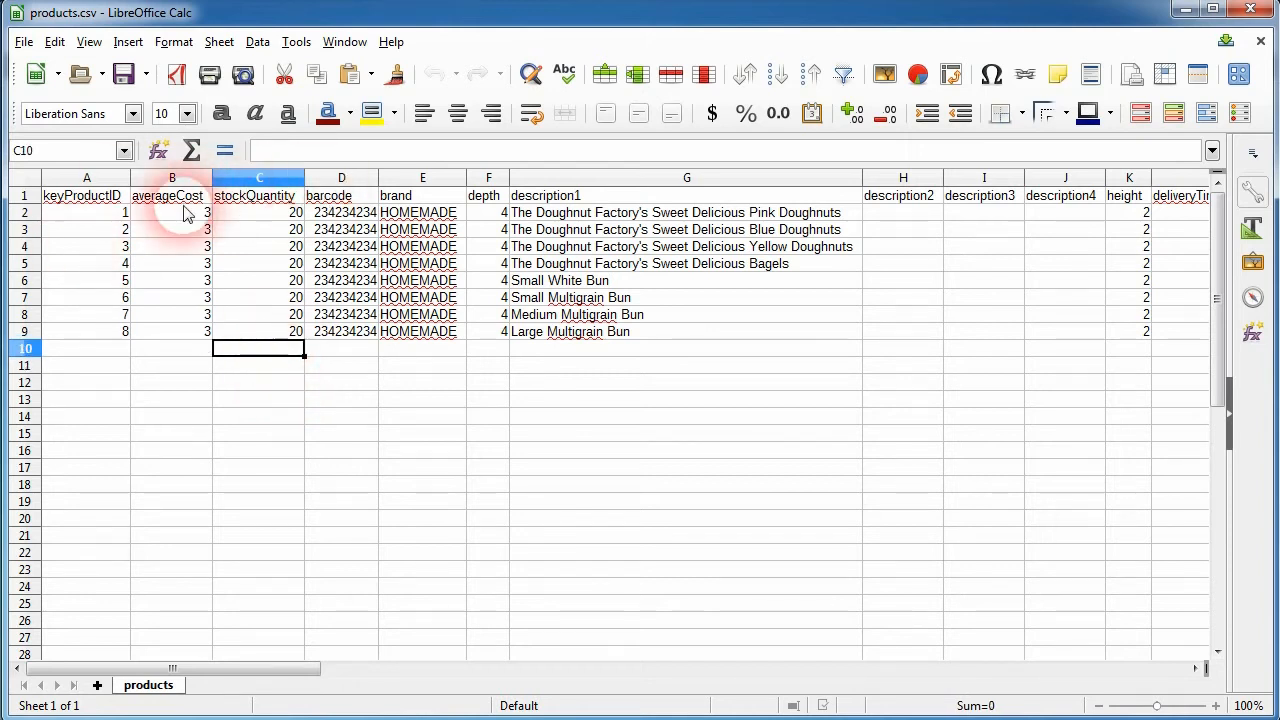
{"action": "right_click", "coordinate": [27, 196]}
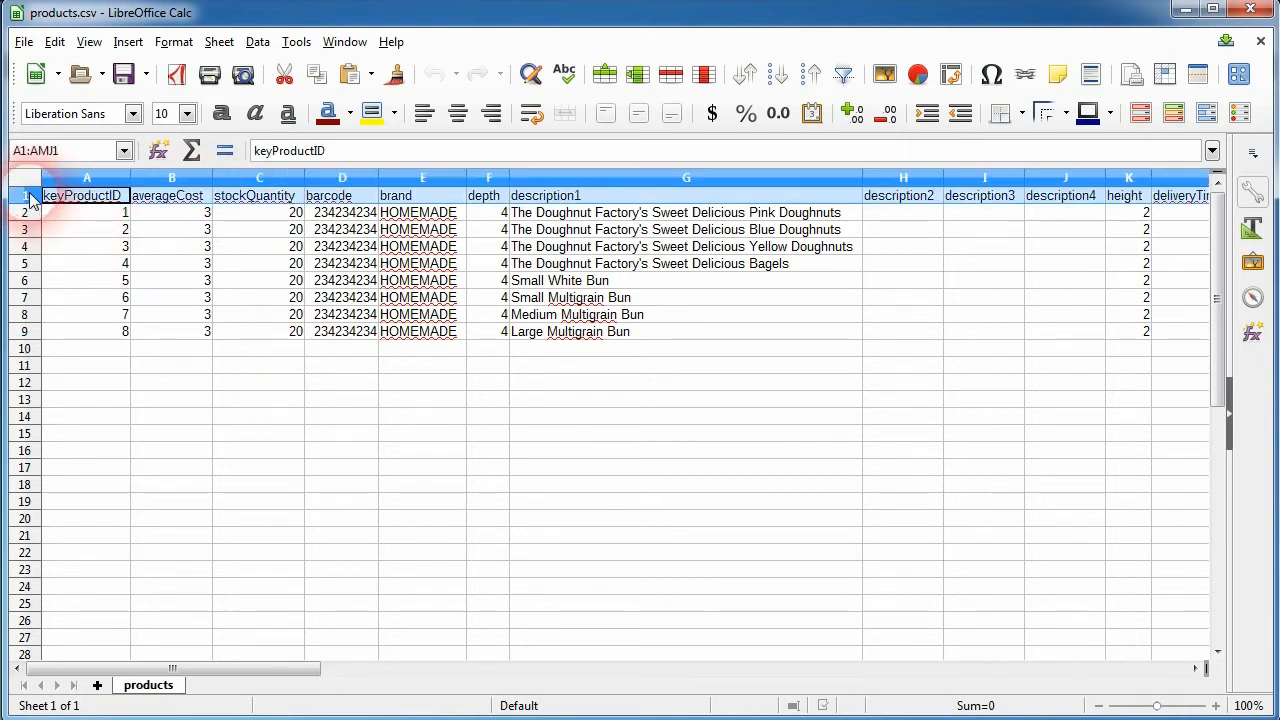
{"action": "left_click", "coordinate": [100, 356]}
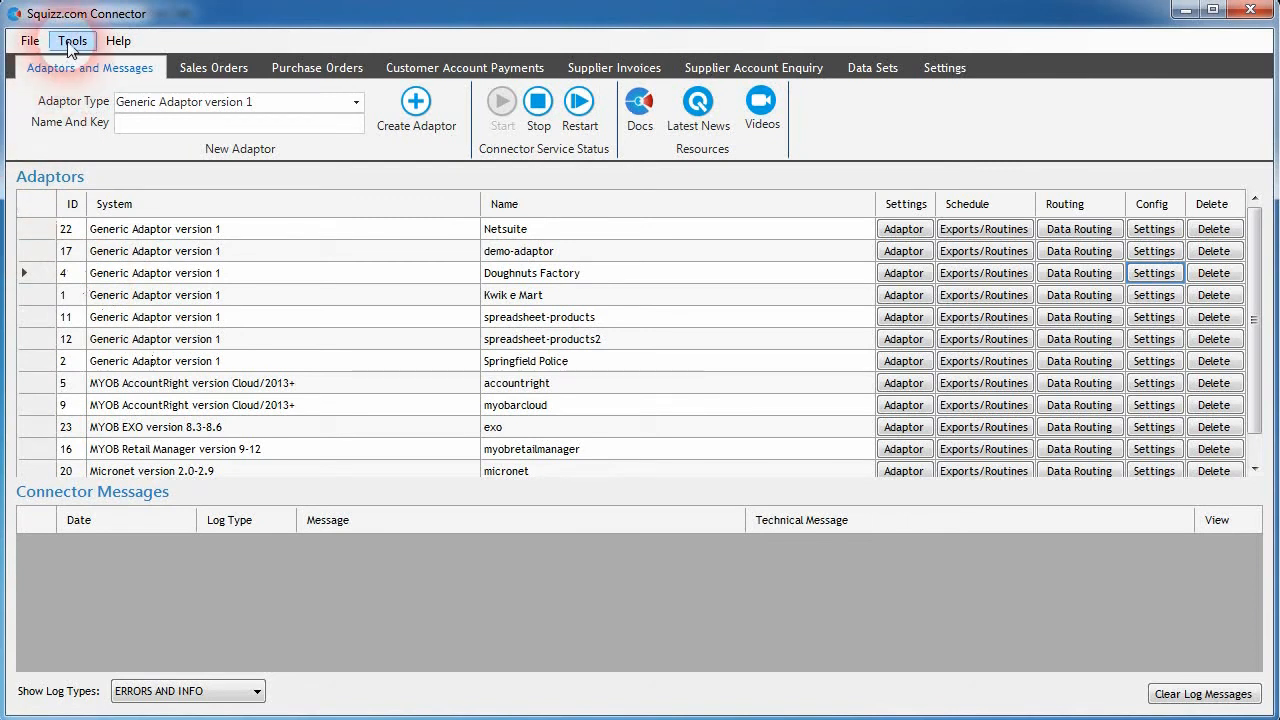
Step: Launch the JSON/XML/CSV Query Browser from the connector's Tools menu
{"action": "left_click", "coordinate": [74, 42]}
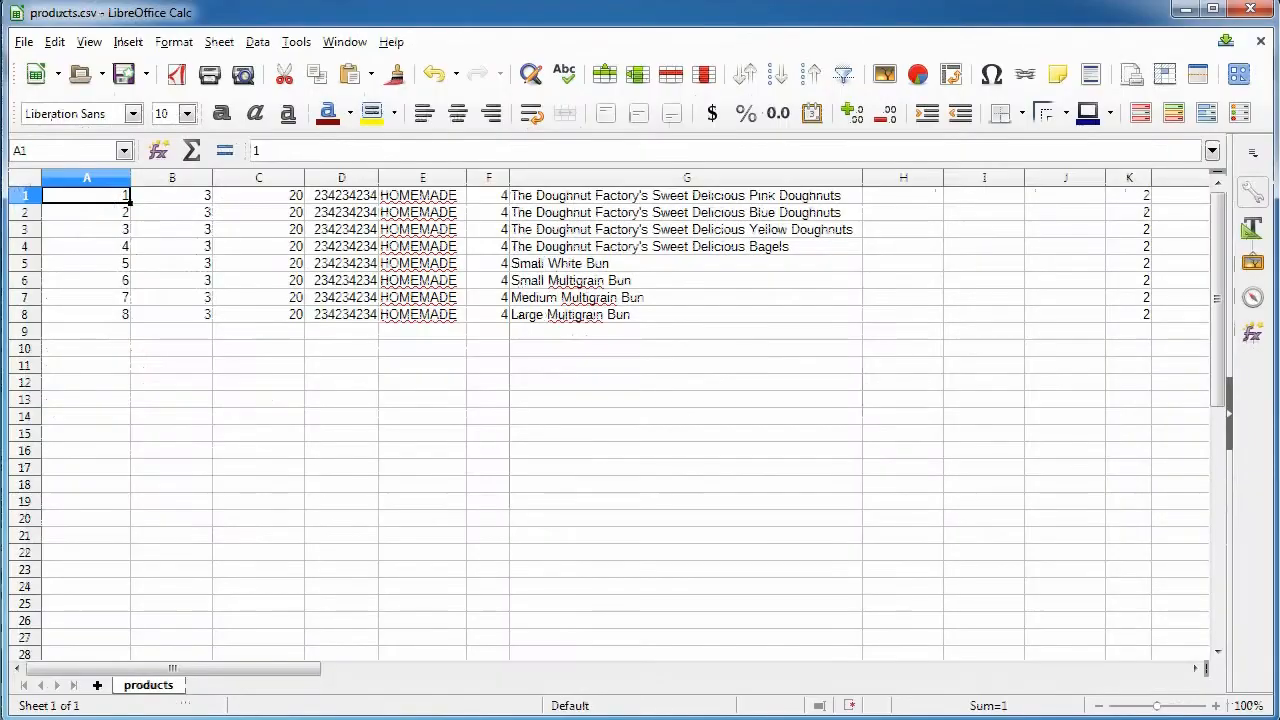
{"action": "left_click", "coordinate": [88, 192]}
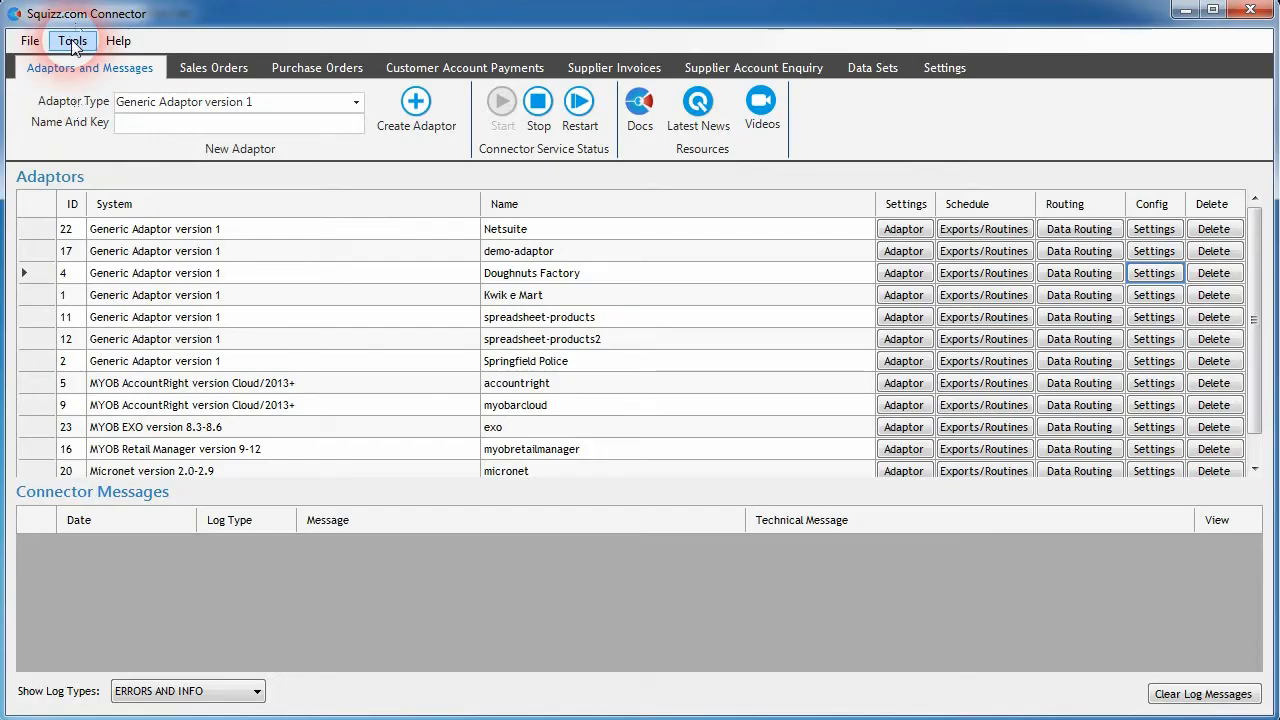
{"action": "left_click", "coordinate": [72, 40]}
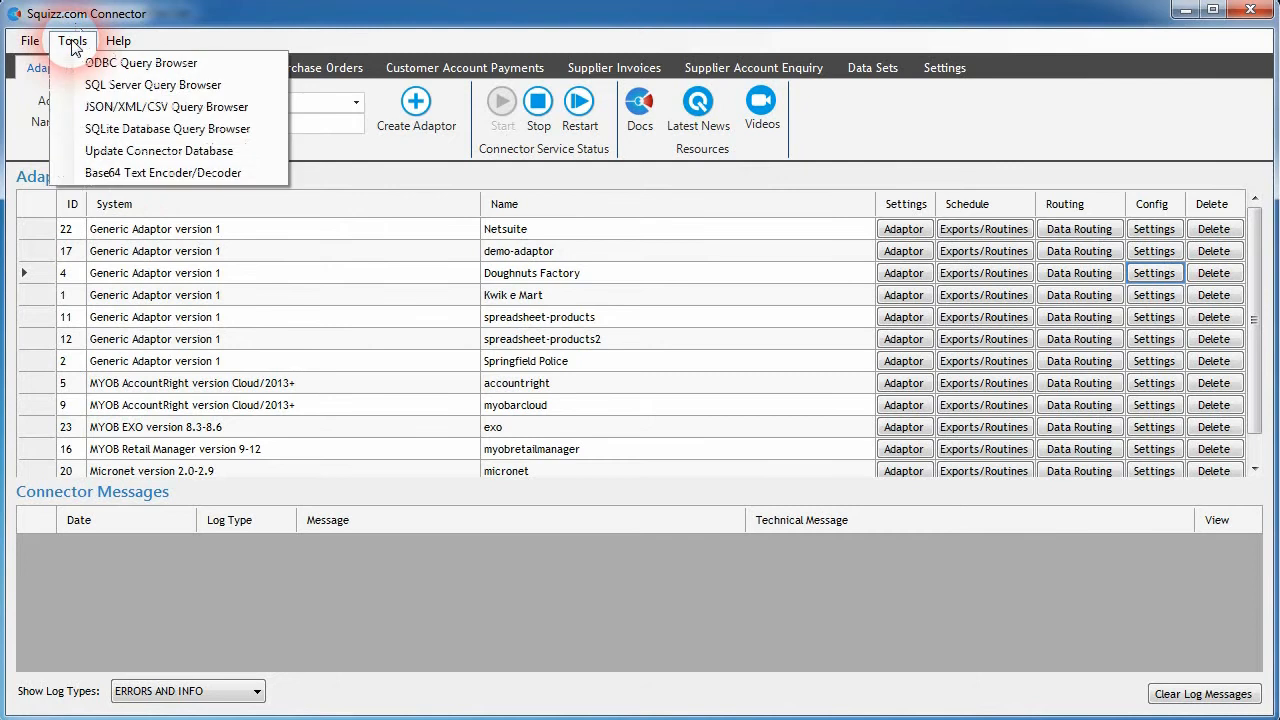
{"action": "left_click", "coordinate": [72, 40]}
{"action": "left_click", "coordinate": [72, 40]}
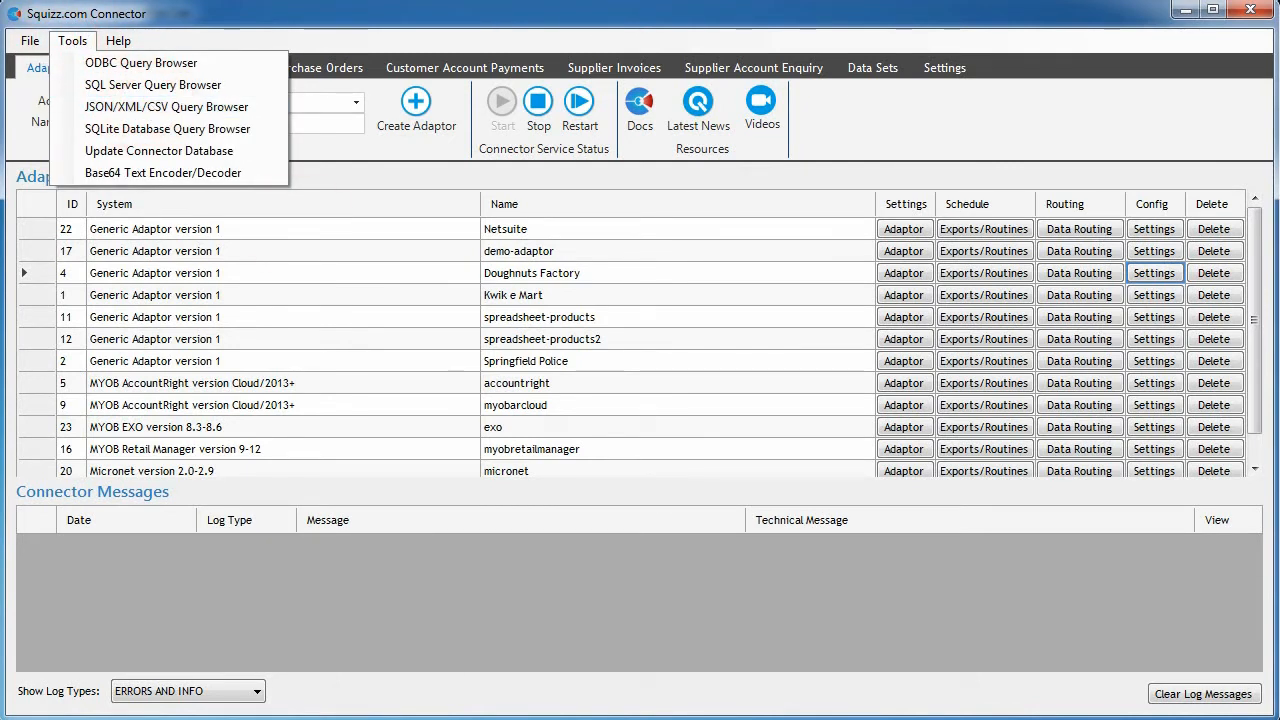
{"action": "left_click", "coordinate": [152, 107]}
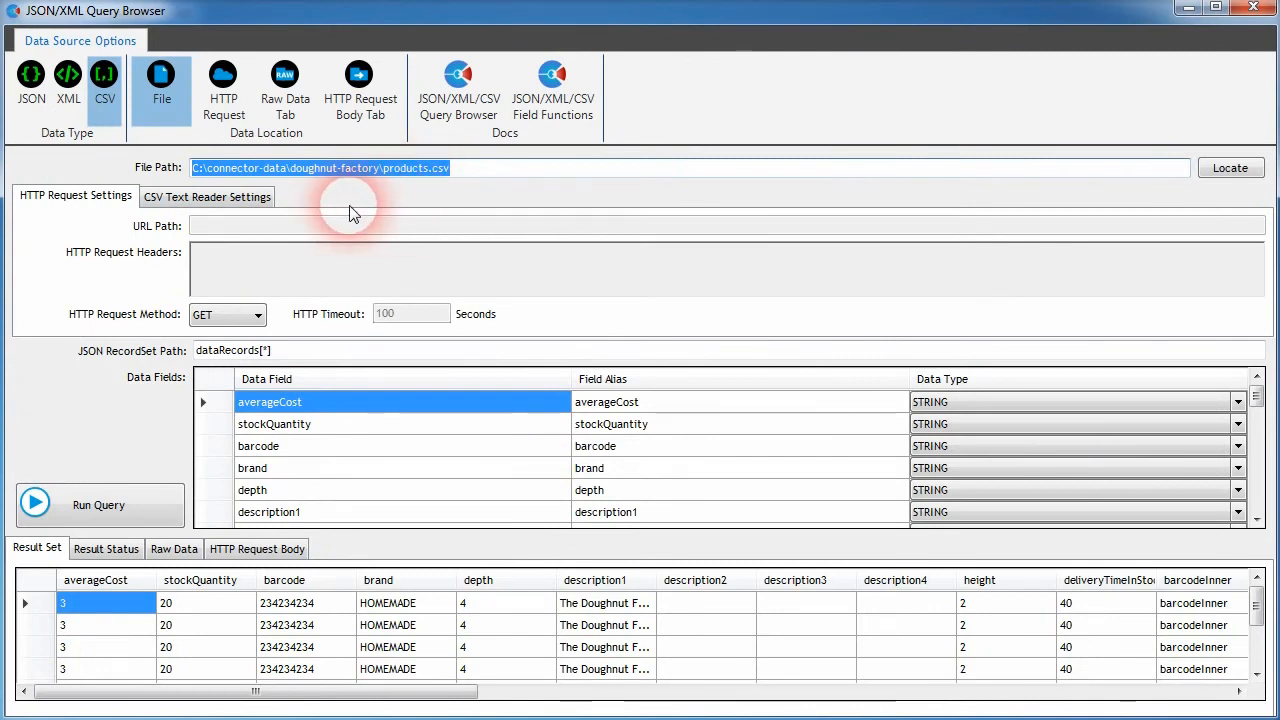
Step: Set First Row Contains Headers to No and save products.csv in Text CSV format
{"action": "left_click", "coordinate": [456, 170]}
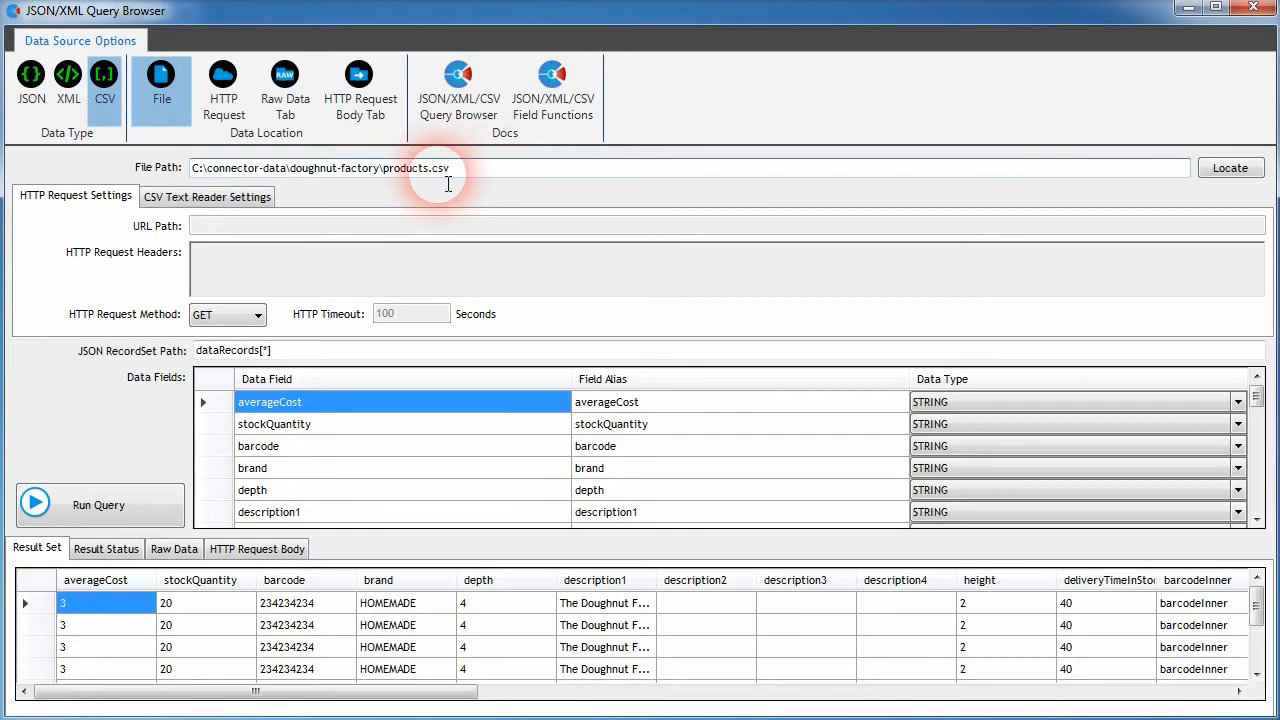
{"action": "left_click", "coordinate": [207, 196]}
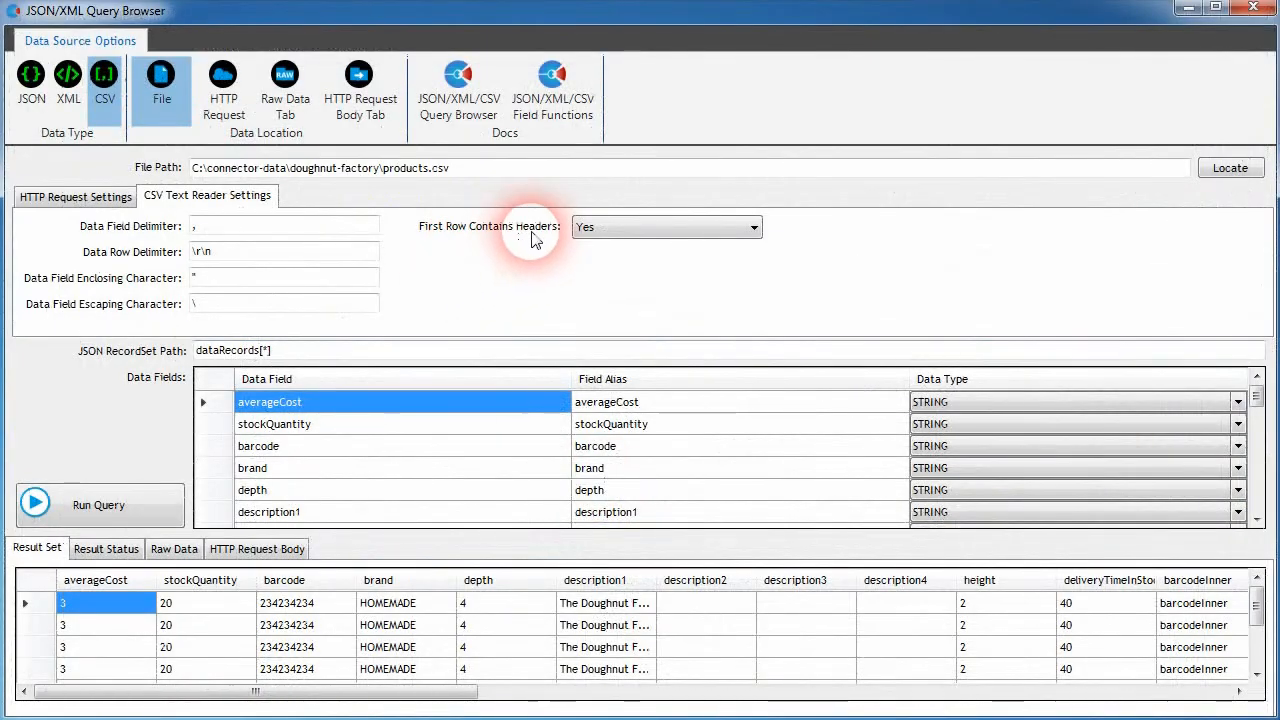
{"action": "left_click", "coordinate": [607, 229]}
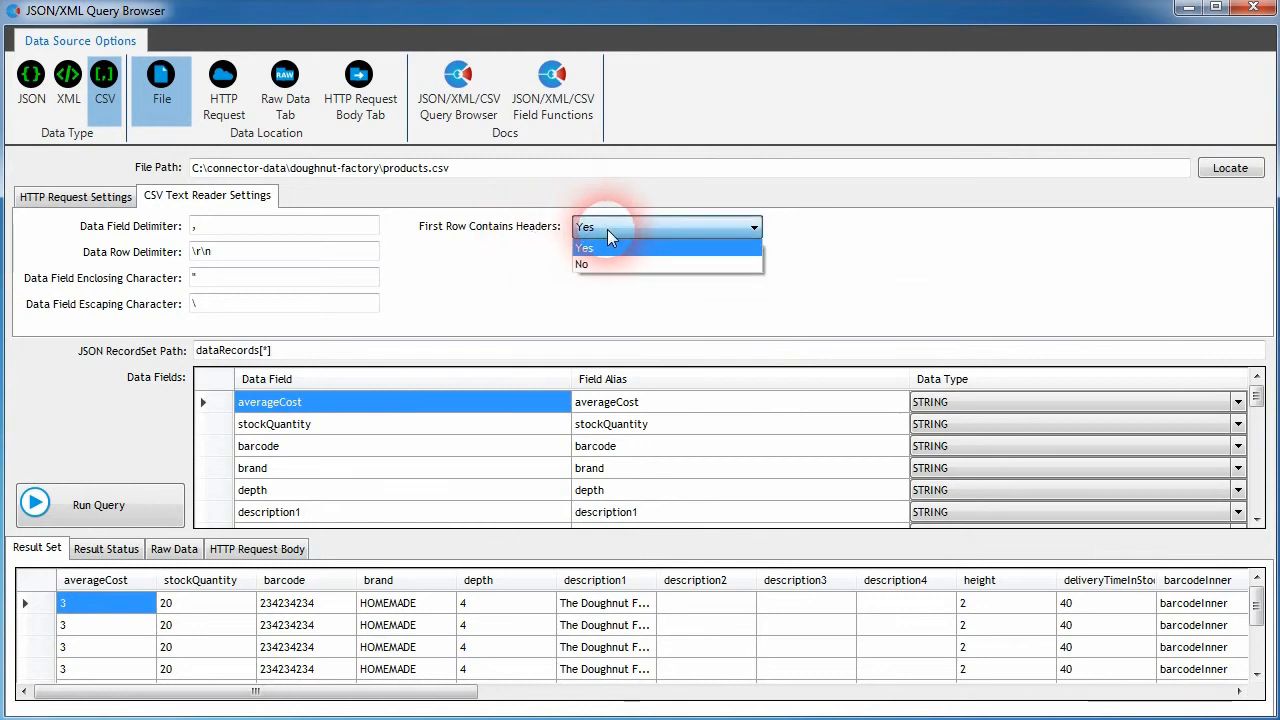
{"action": "left_click", "coordinate": [590, 264]}
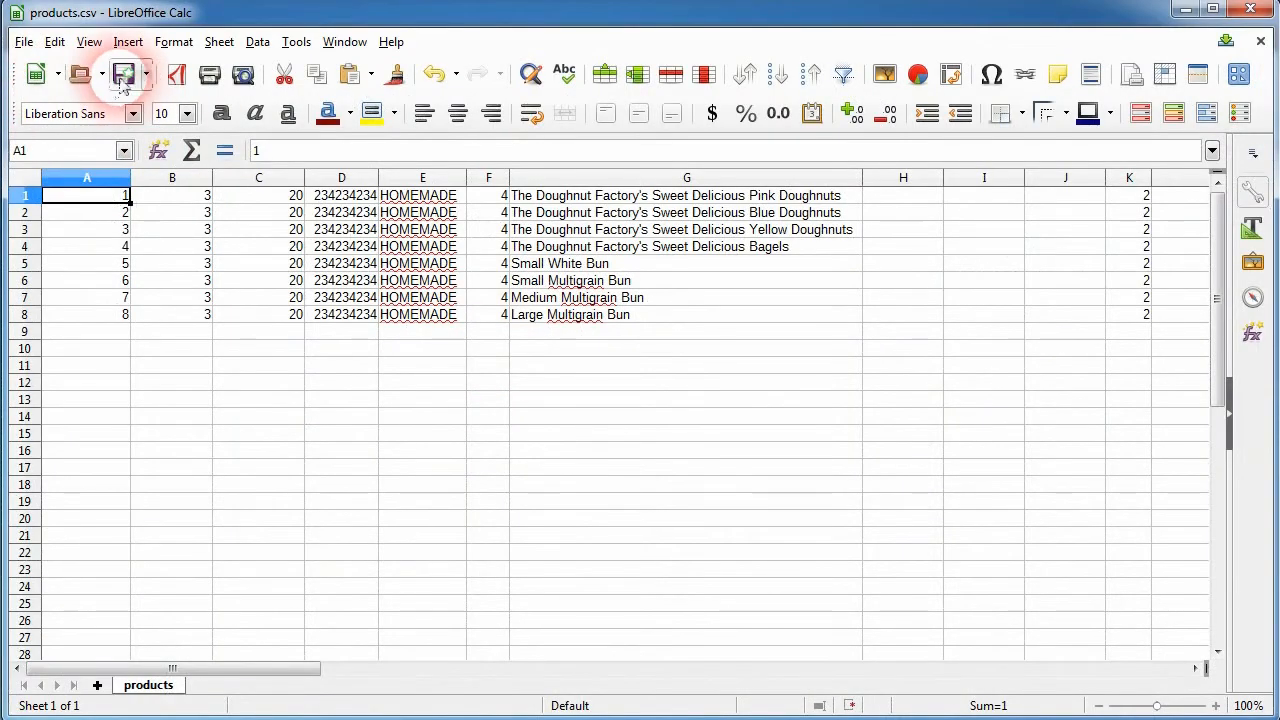
{"action": "left_click", "coordinate": [125, 76]}
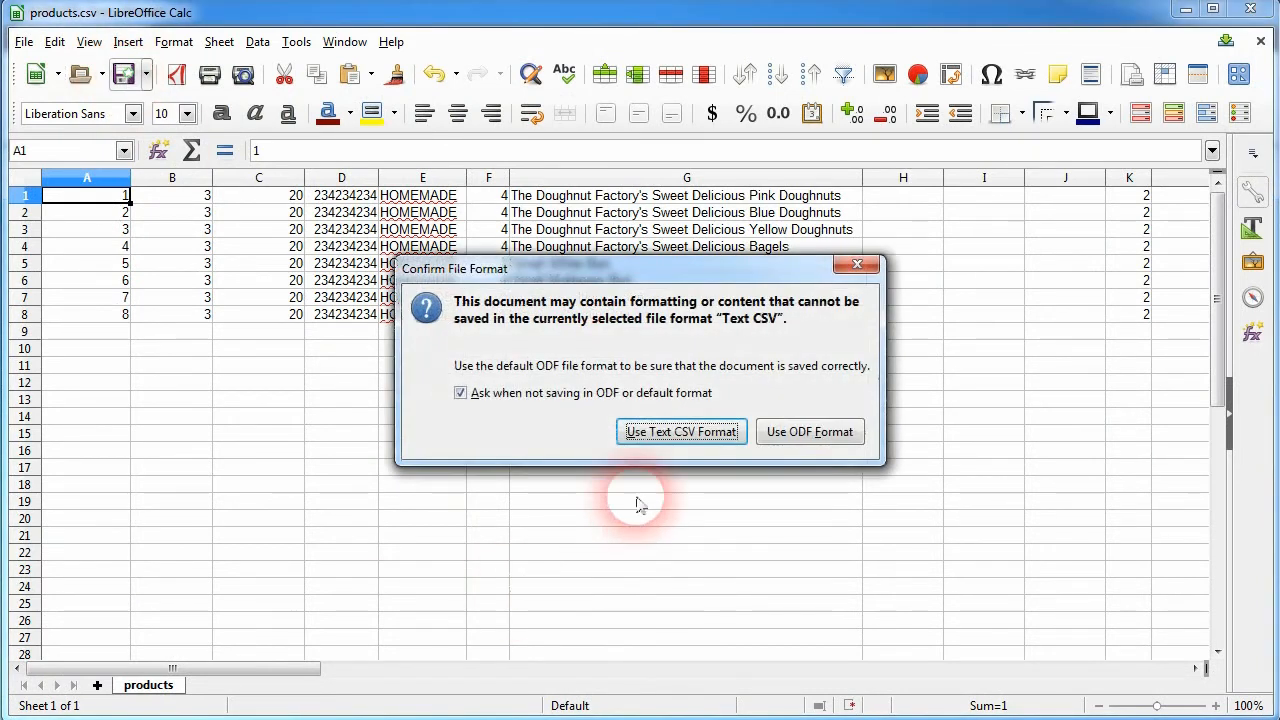
{"action": "left_click", "coordinate": [681, 432]}
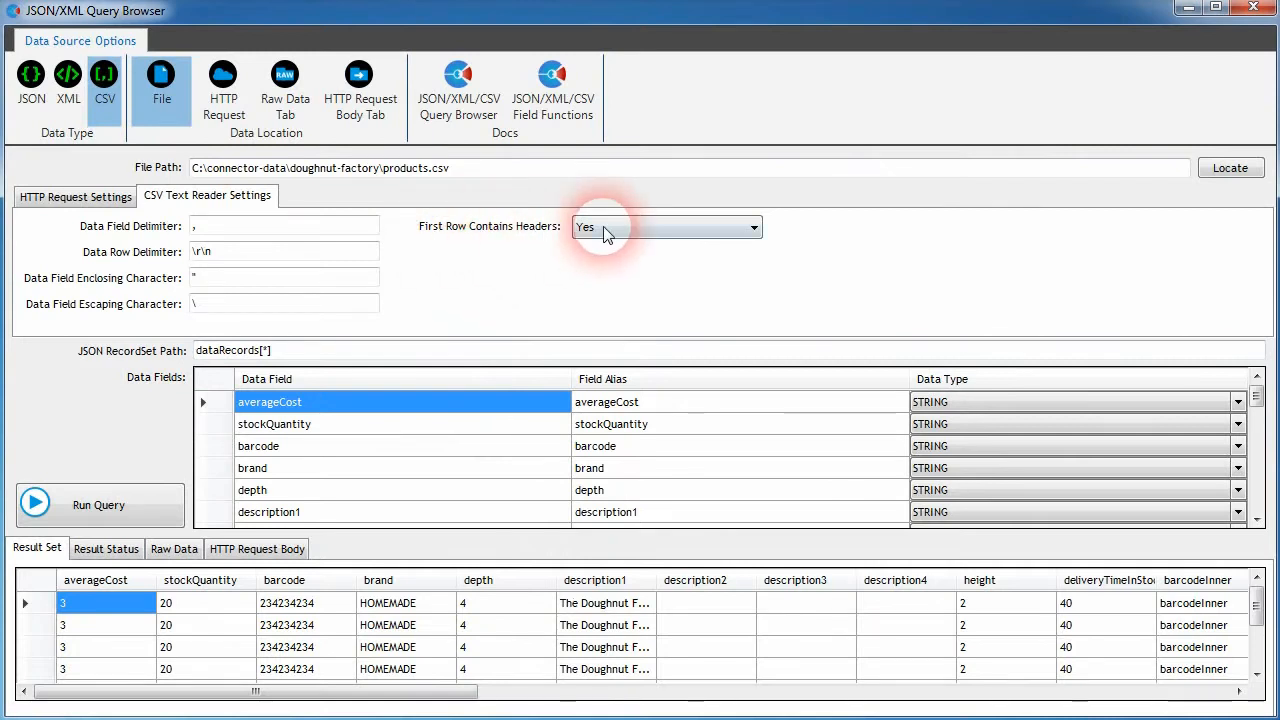
Step: Switch First Row Contains Headers to No, check the barcode and brand fields, and rerun the query
{"action": "left_click", "coordinate": [604, 232]}
{"action": "left_click", "coordinate": [605, 262]}
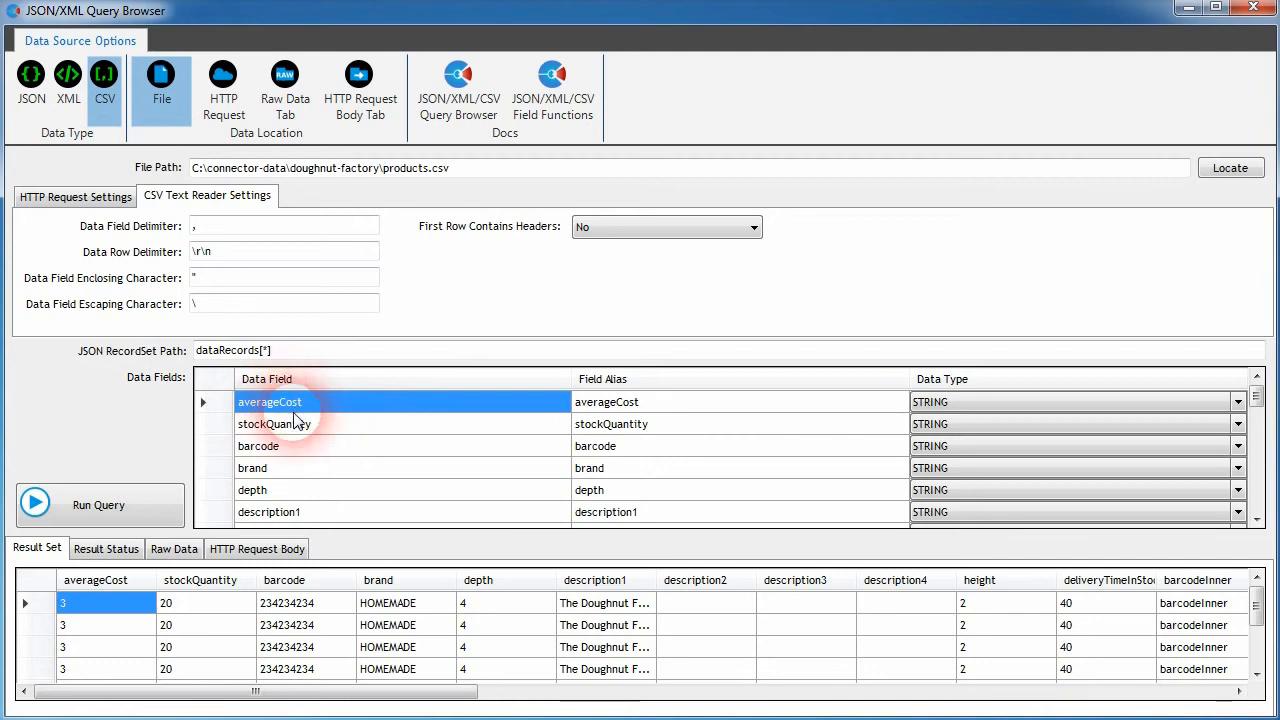
{"action": "left_click", "coordinate": [314, 446]}
{"action": "left_click", "coordinate": [424, 473]}
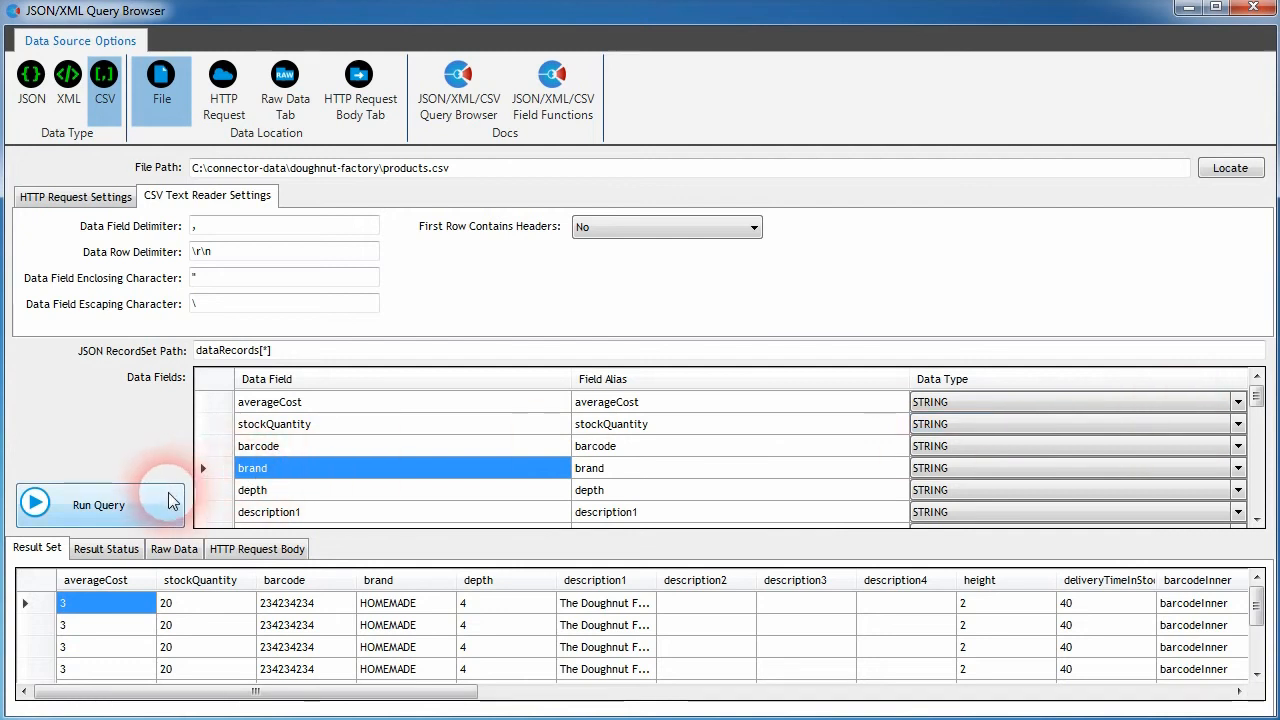
{"action": "left_click", "coordinate": [103, 503]}
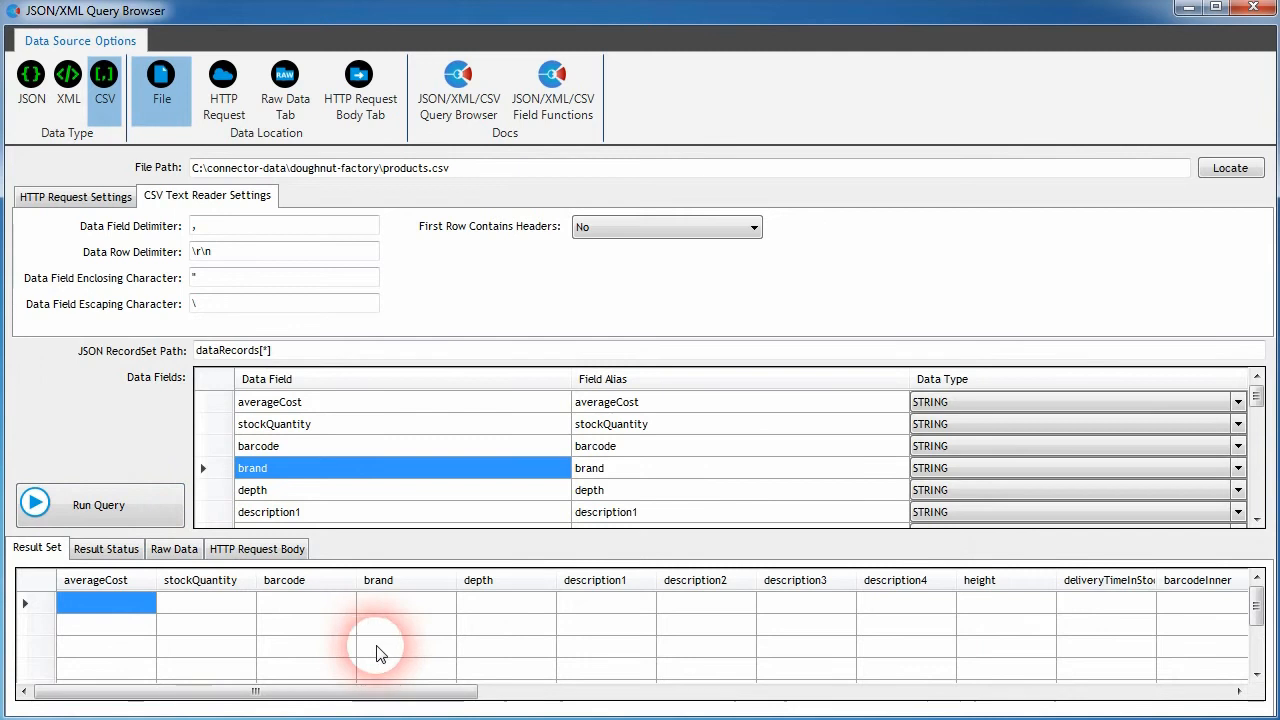
{"action": "mouse_move", "coordinate": [384, 692]}
{"action": "left_mouse_down"}
{"action": "mouse_move", "coordinate": [612, 682]}
{"action": "mouse_move", "coordinate": [378, 695]}
{"action": "left_mouse_up"}
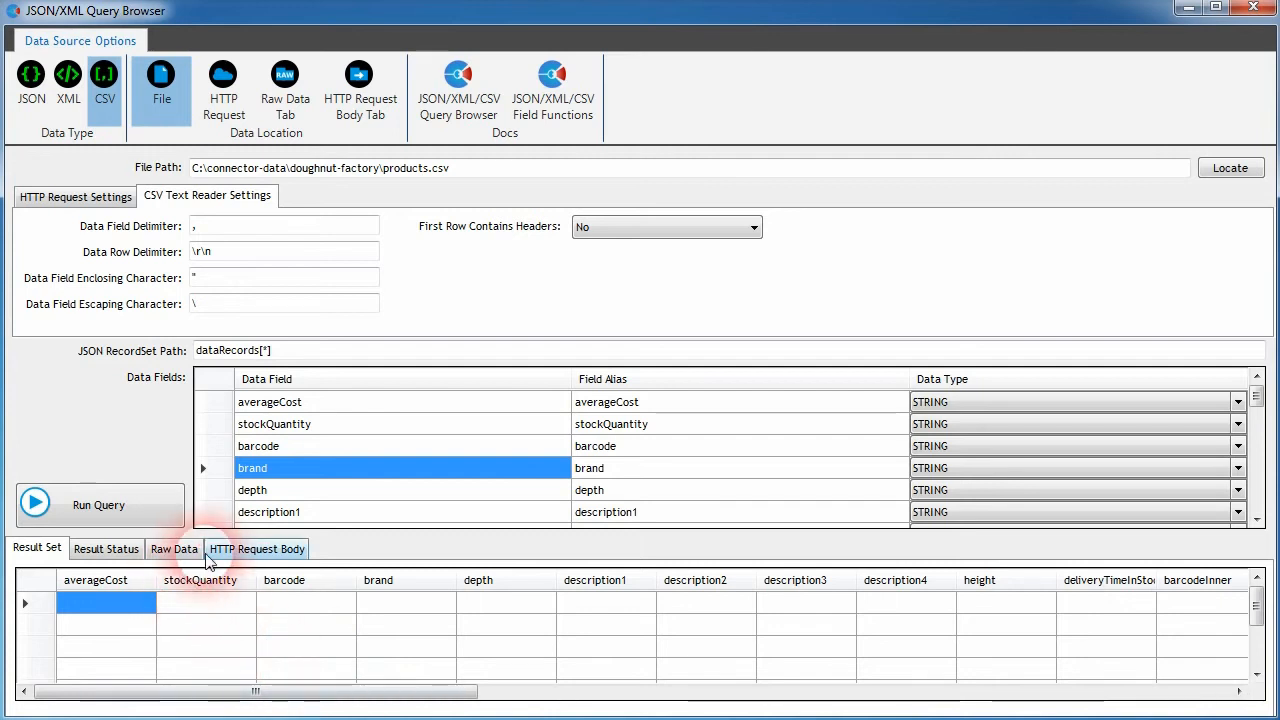
Step: Scroll through the raw JSON of the headerless records, then return to its top
{"action": "left_click", "coordinate": [178, 553]}
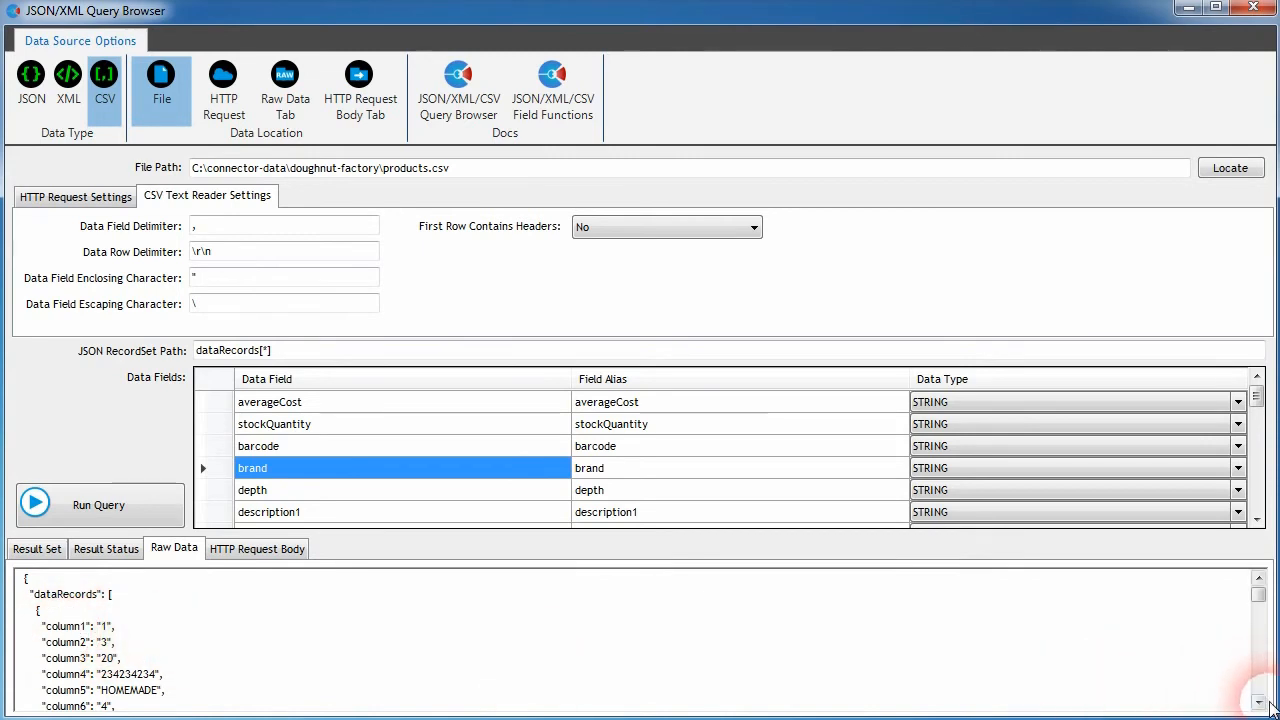
{"action": "left_click", "coordinate": [1258, 702]}
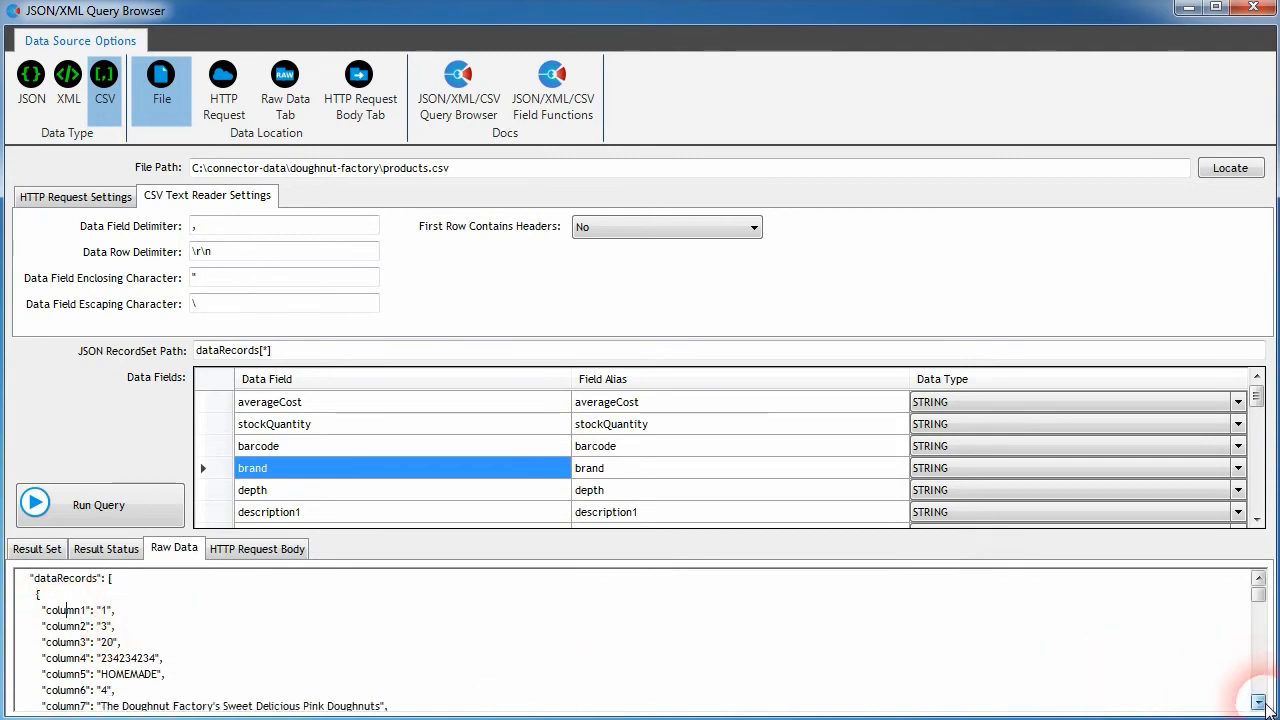
{"action": "left_click", "coordinate": [1258, 578]}
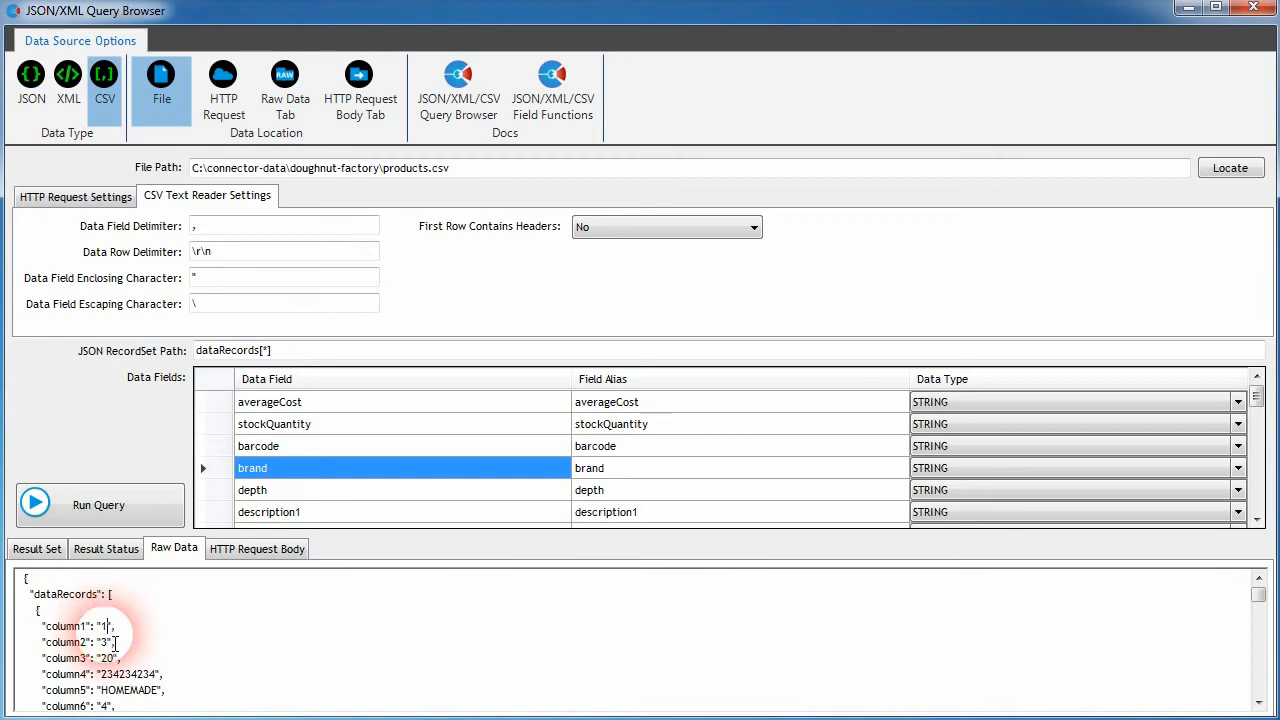
{"action": "scroll", "coordinate": [131, 674], "scroll_direction": "down", "scroll_amount": 1}
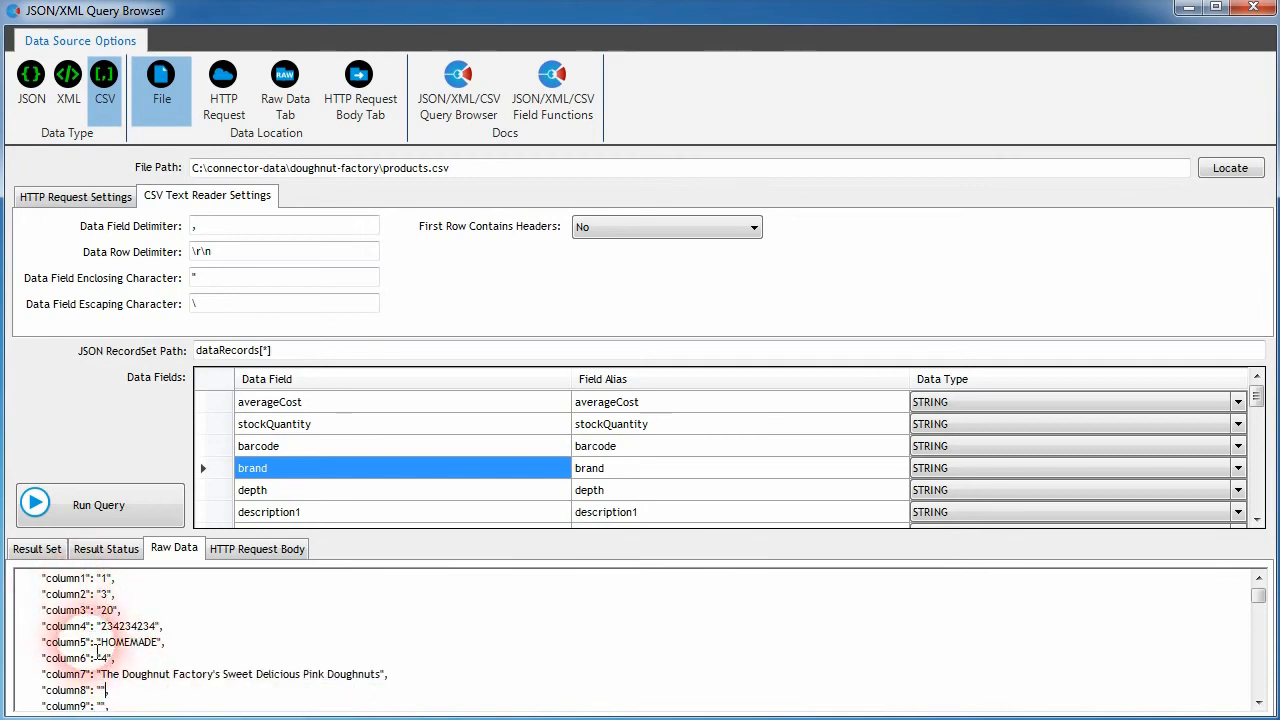
{"action": "scroll", "coordinate": [97, 651], "scroll_direction": "down", "scroll_amount": 2}
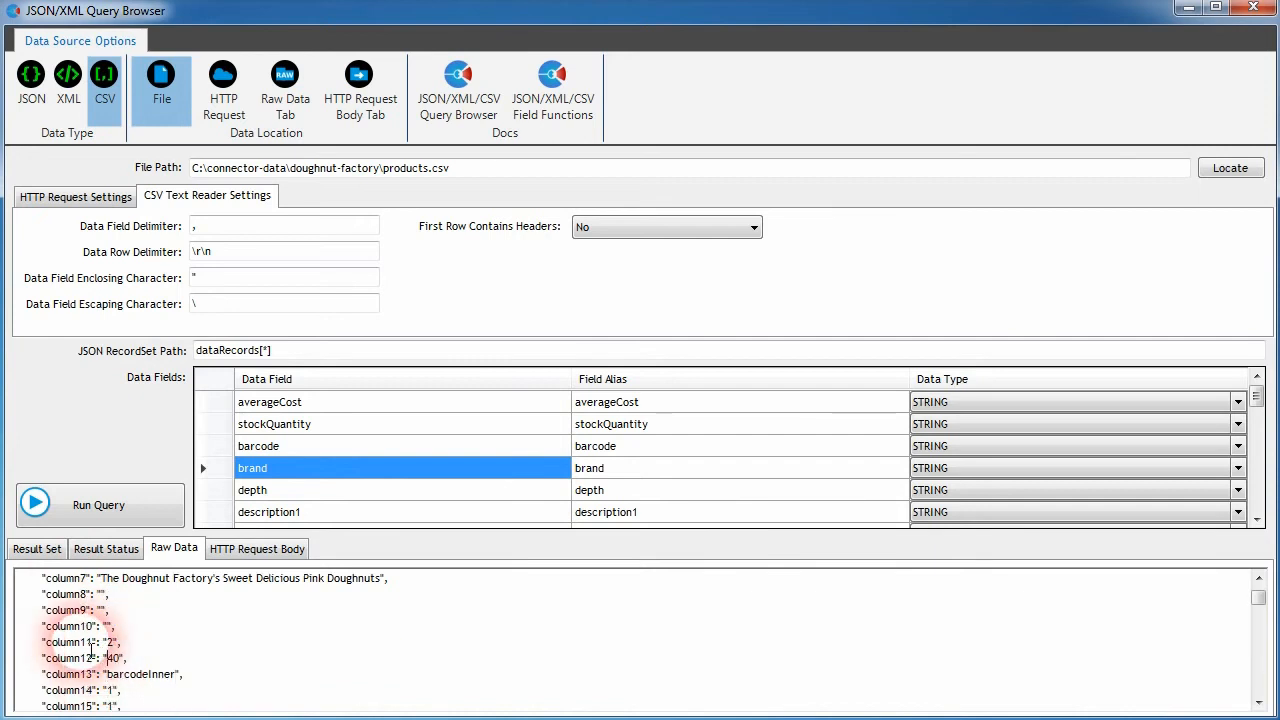
{"action": "scroll", "coordinate": [86, 630], "scroll_direction": "up", "scroll_amount": 3}
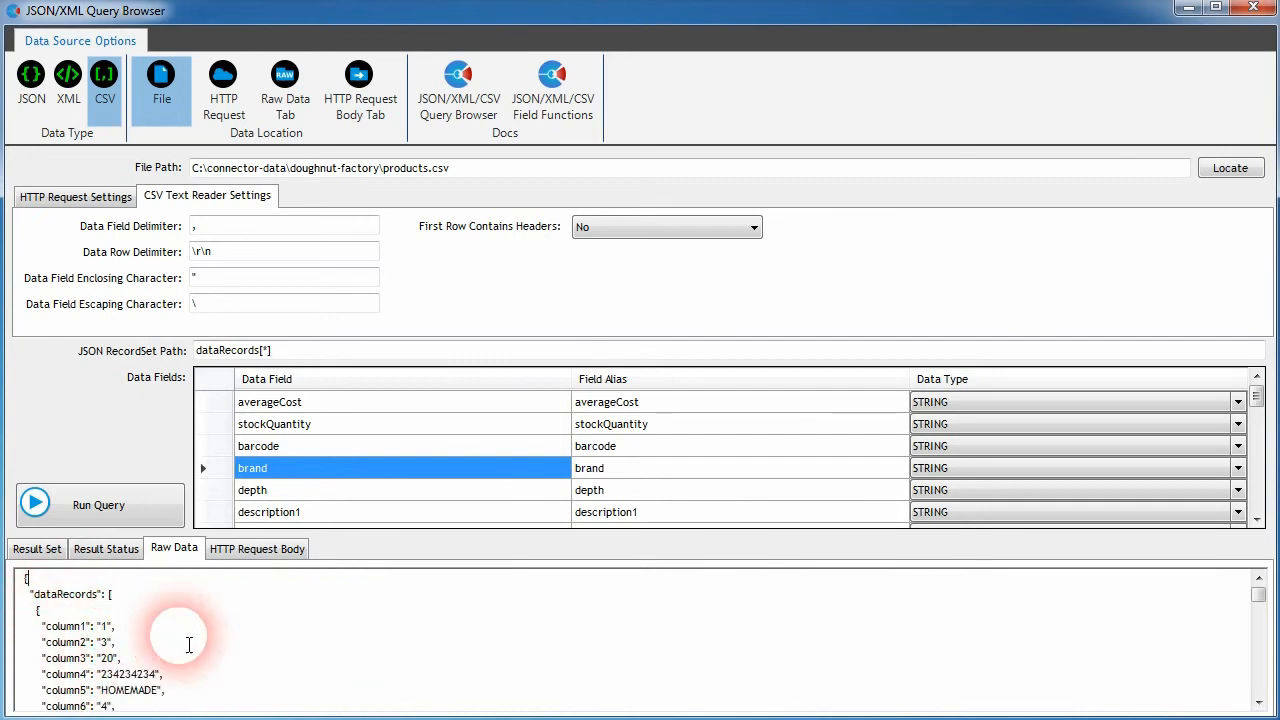
{"action": "scroll", "coordinate": [178, 655], "scroll_direction": "down", "scroll_amount": 3}
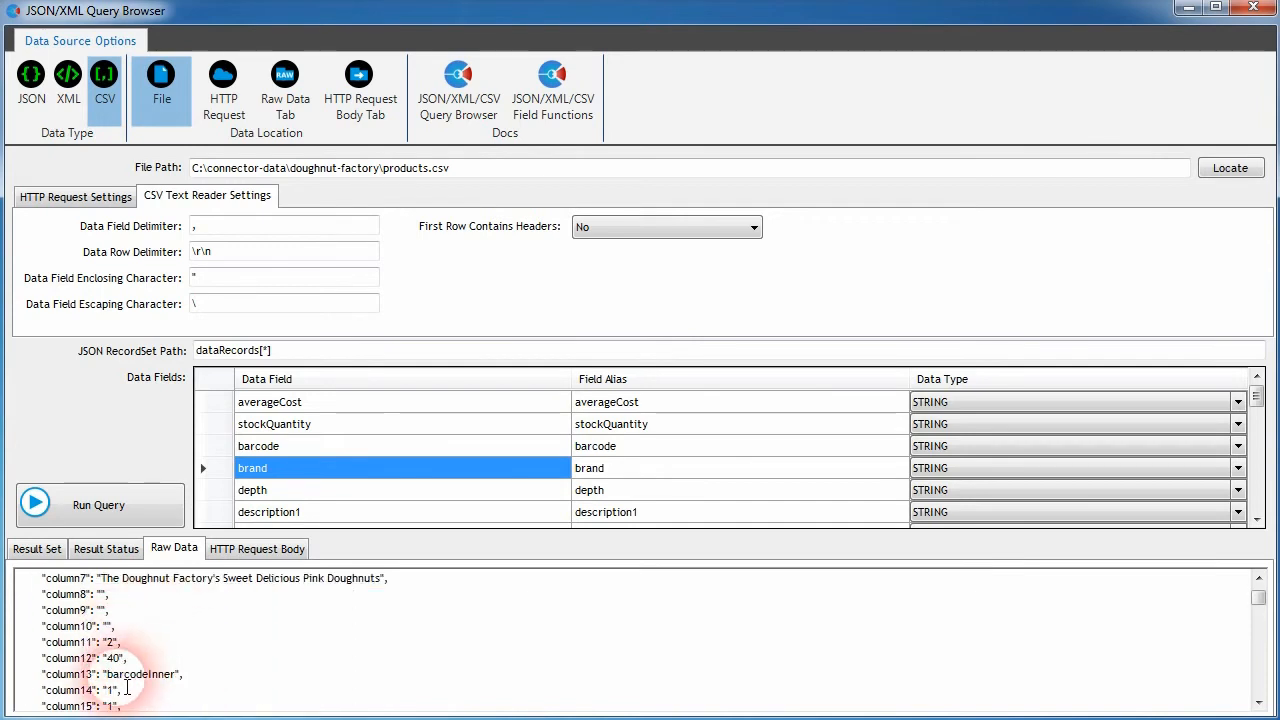
{"action": "key", "text": "Up"}
{"action": "key", "text": "ctrl+Home"}
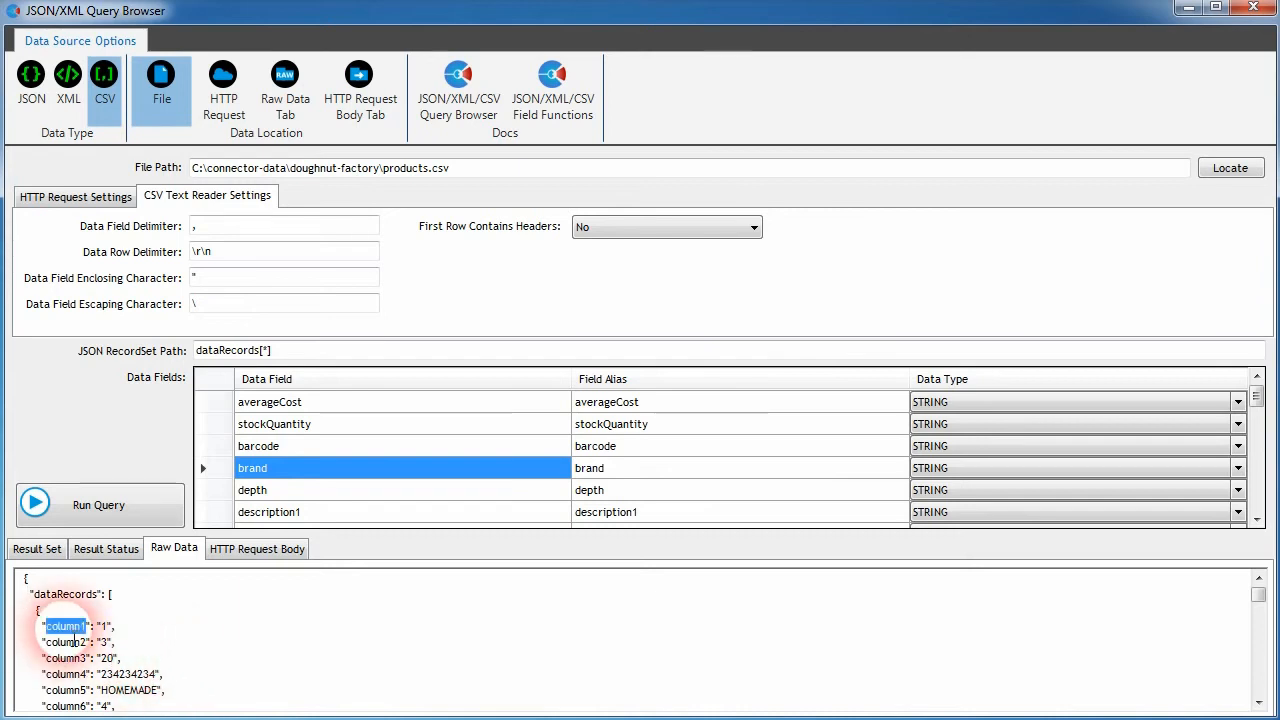
Step: Map the averageCost data field to column1 and stockQuantity to column3
{"action": "left_click", "coordinate": [358, 410]}
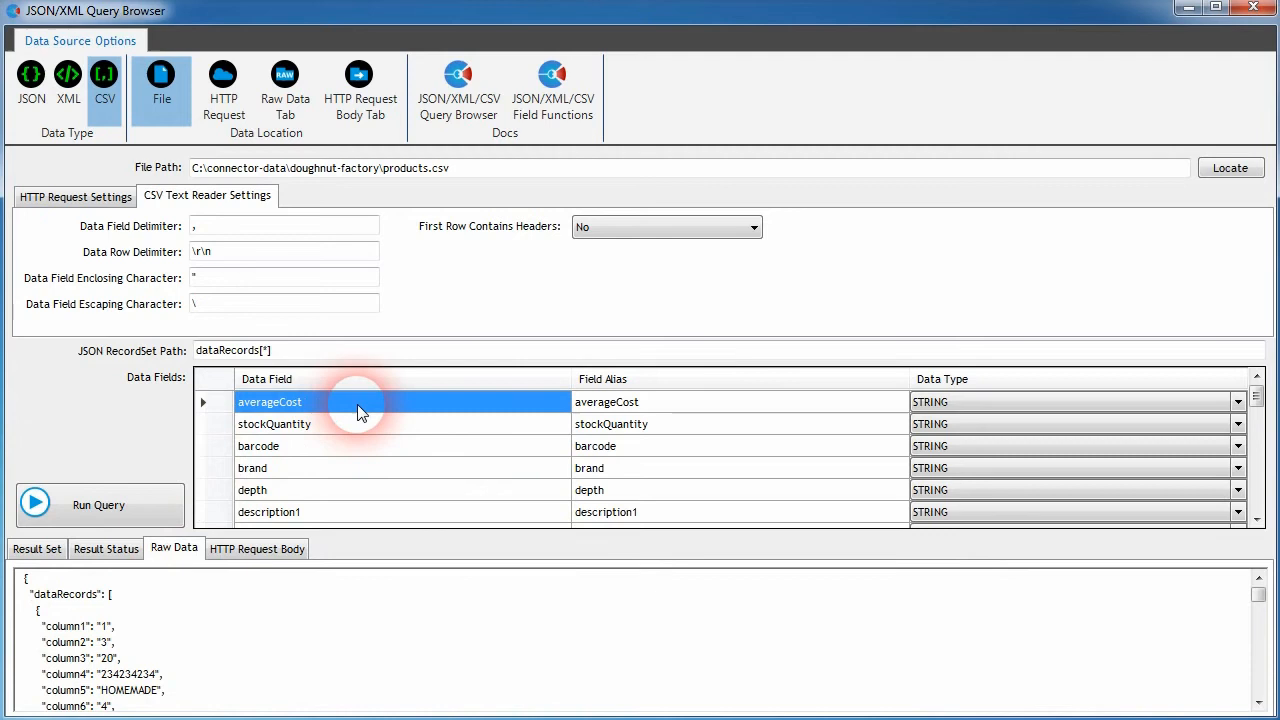
{"action": "double_click", "coordinate": [327, 408]}
{"action": "type", "text": "column1"}
{"action": "left_click", "coordinate": [284, 425]}
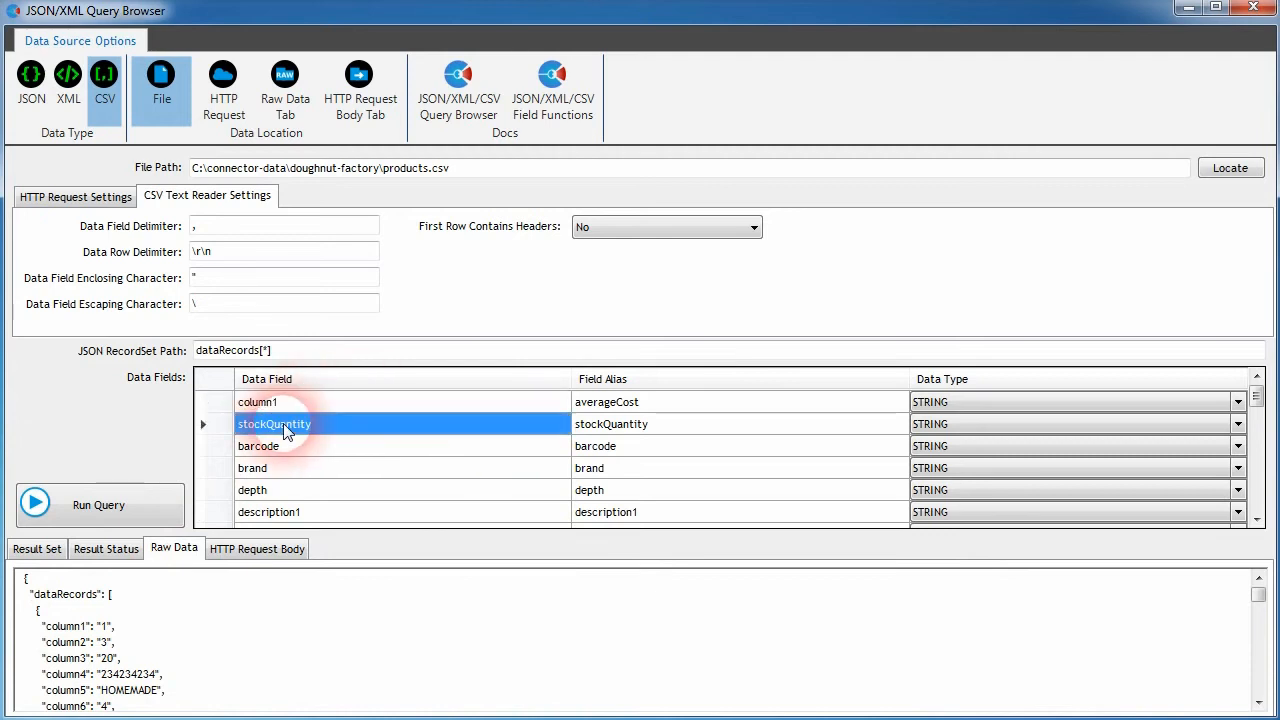
{"action": "double_click", "coordinate": [283, 423]}
{"action": "type", "text": "column1"}
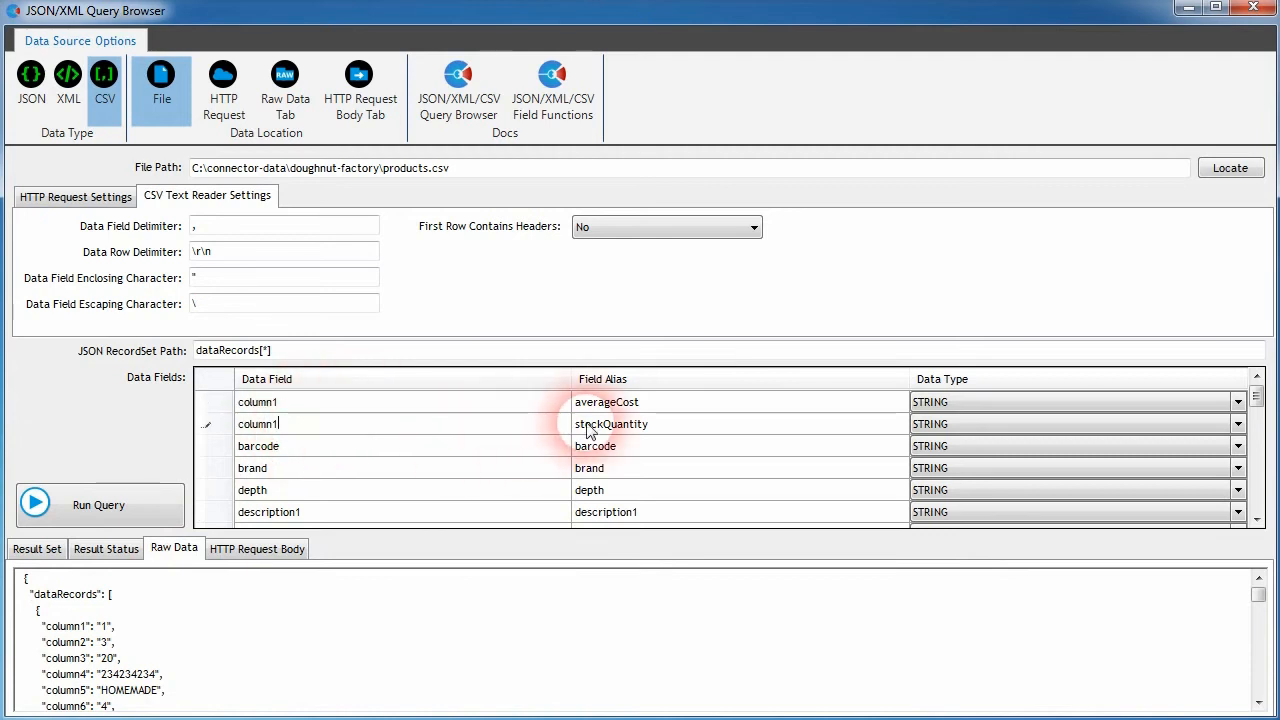
{"action": "key", "text": "BackSpace"}
{"action": "type", "text": "3"}
{"action": "left_click", "coordinate": [276, 447]}
Step: Map the barcode data field to column6 and brand to column10
{"action": "left_click", "coordinate": [316, 456]}
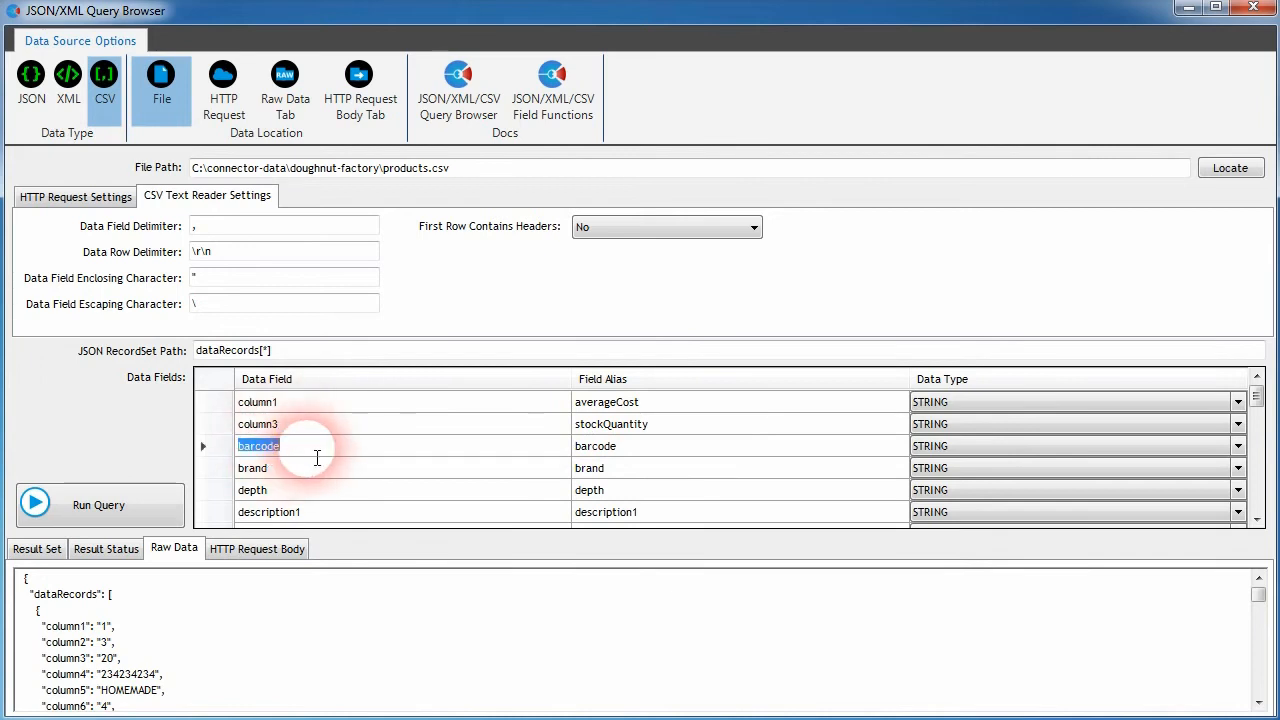
{"action": "type", "text": "6"}
{"action": "left_click", "coordinate": [314, 473]}
{"action": "left_click", "coordinate": [319, 475]}
{"action": "type", "text": "column1"}
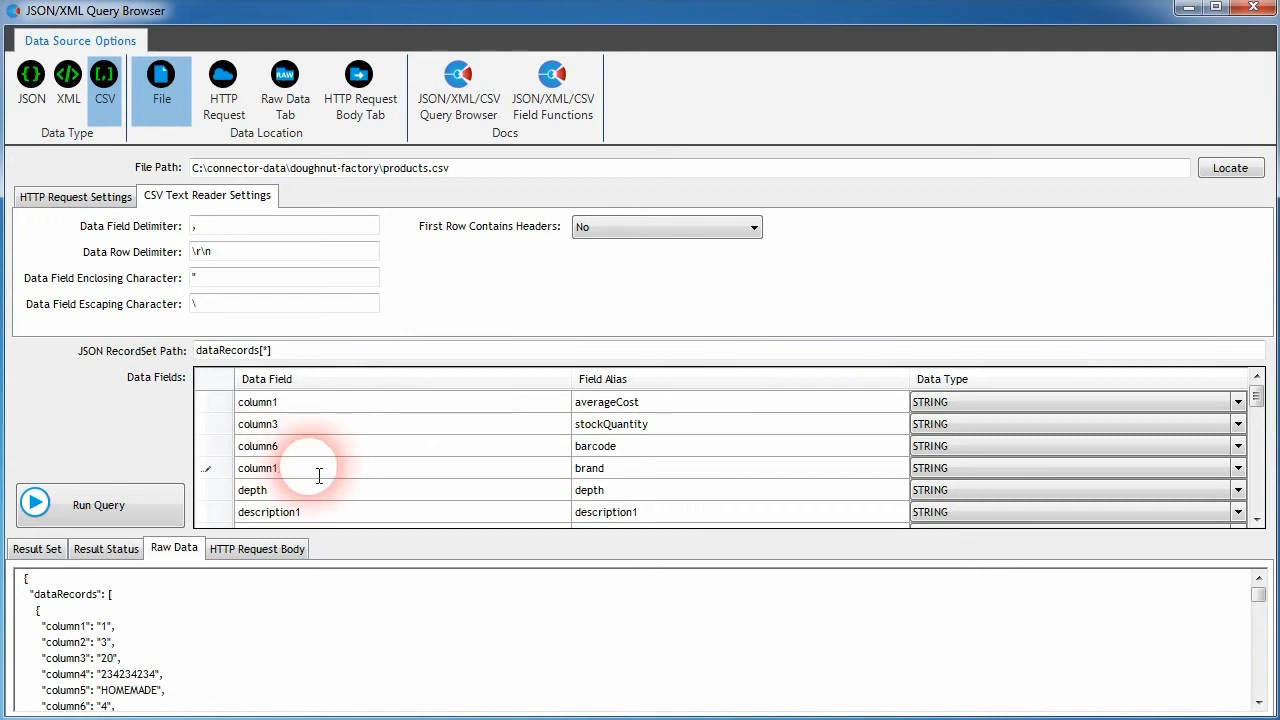
{"action": "type", "text": "0"}
{"action": "left_click", "coordinate": [300, 488]}
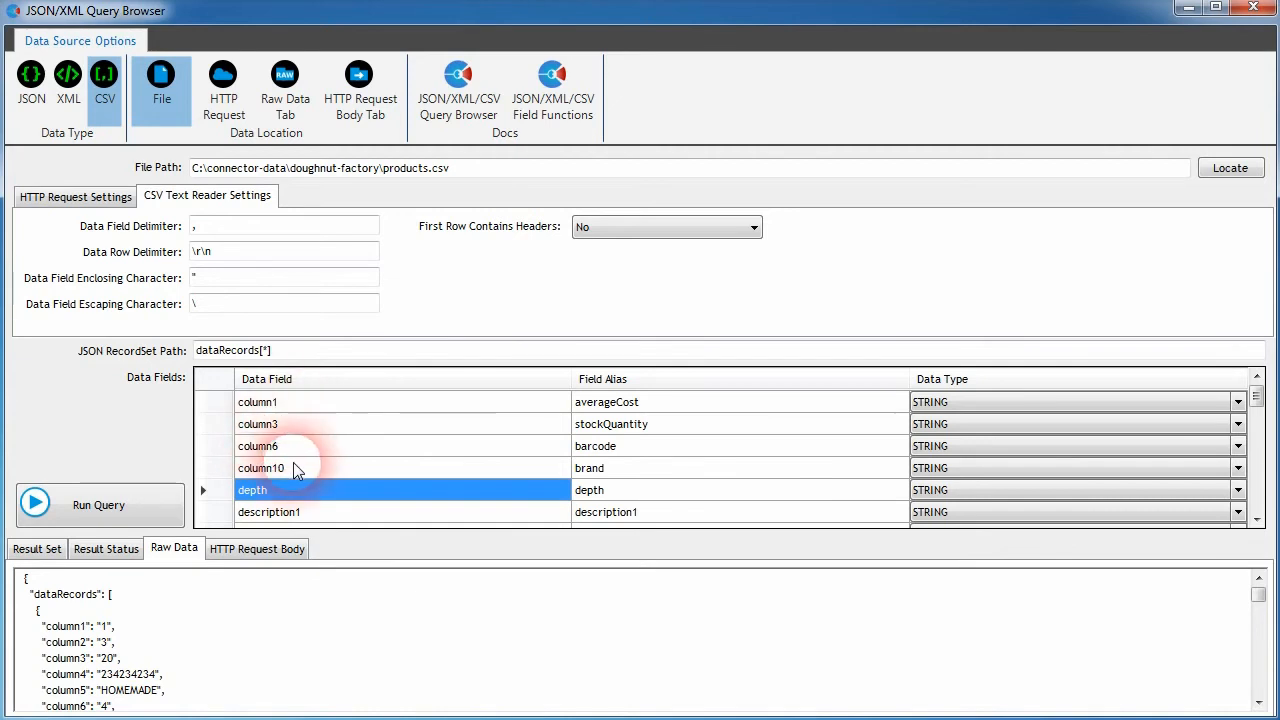
{"action": "left_click", "coordinate": [605, 446]}
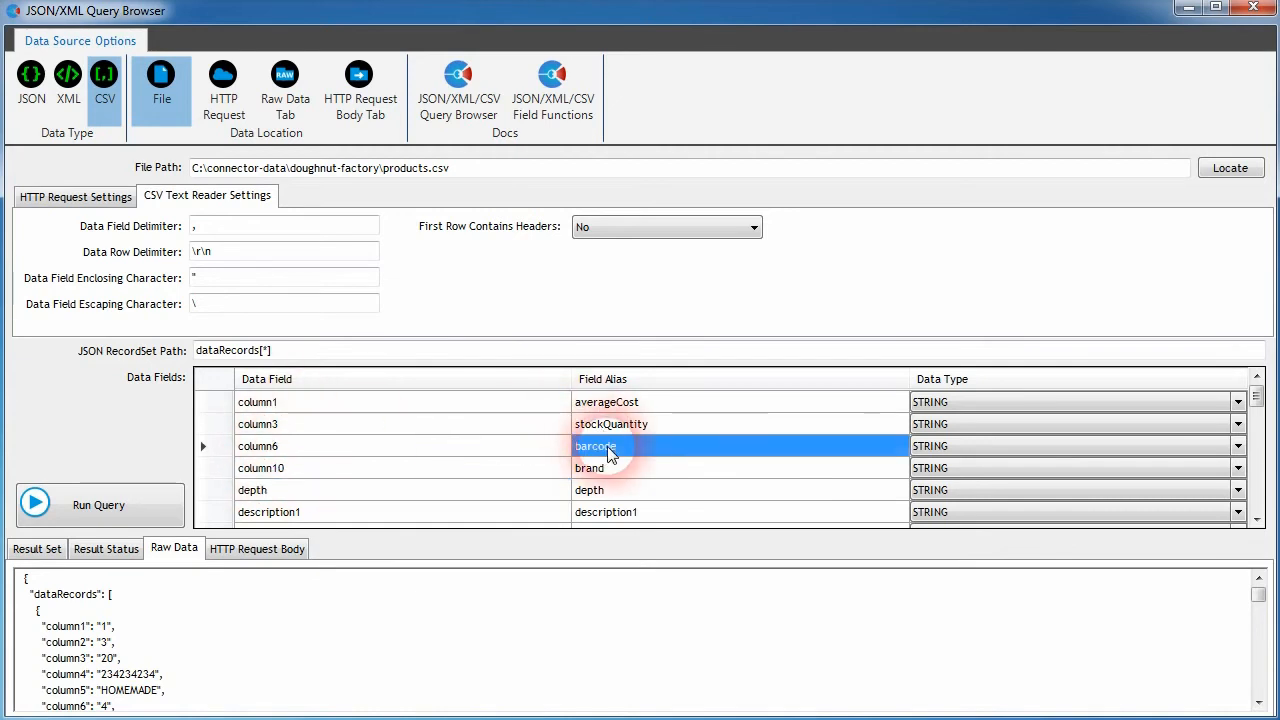
Step: Rerun the query and inspect the returned rows' values
{"action": "left_click", "coordinate": [105, 506]}
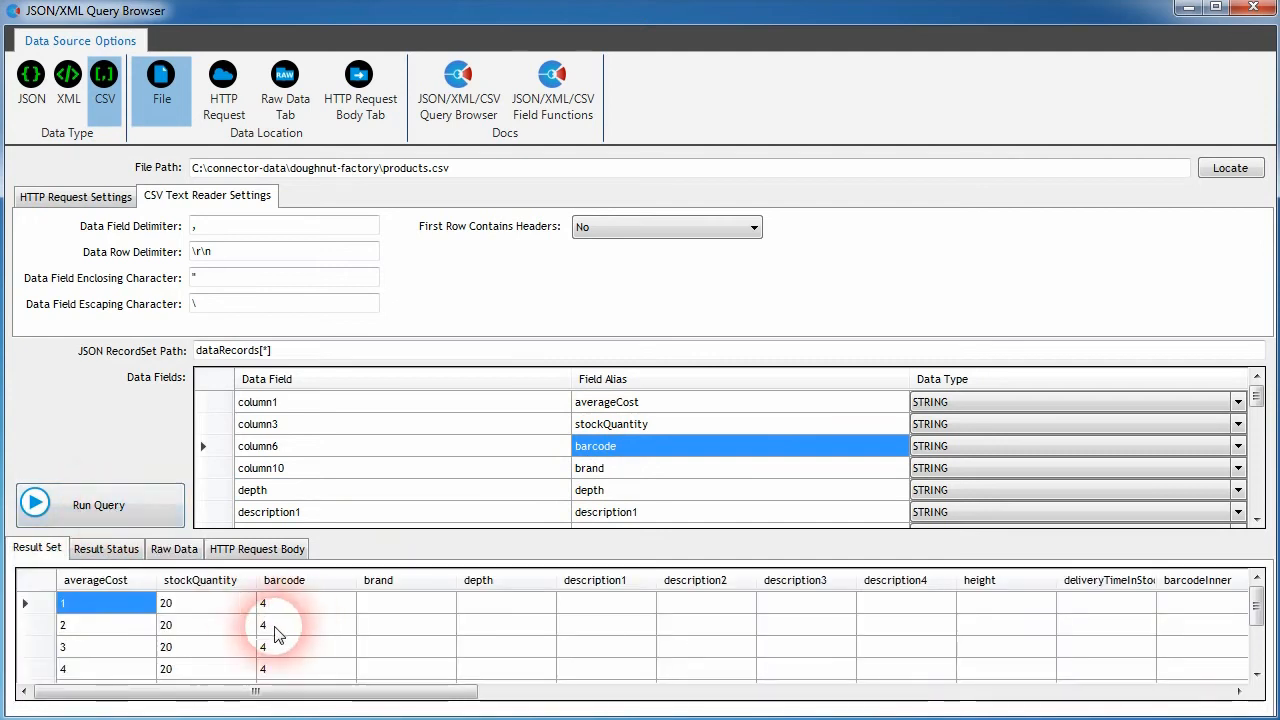
{"action": "left_click", "coordinate": [187, 607]}
{"action": "left_click", "coordinate": [225, 628]}
{"action": "scroll", "coordinate": [278, 630], "scroll_direction": "down", "scroll_amount": 2}
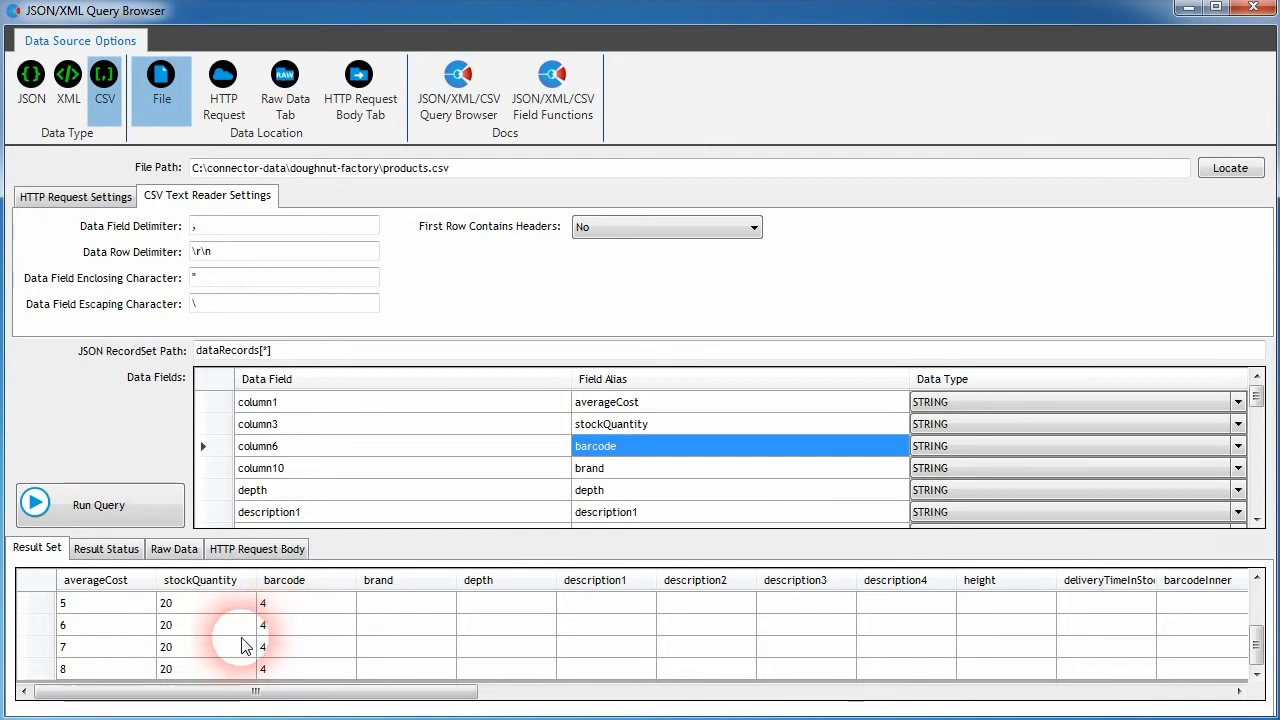
{"action": "scroll", "coordinate": [270, 640], "scroll_direction": "up", "scroll_amount": 2}
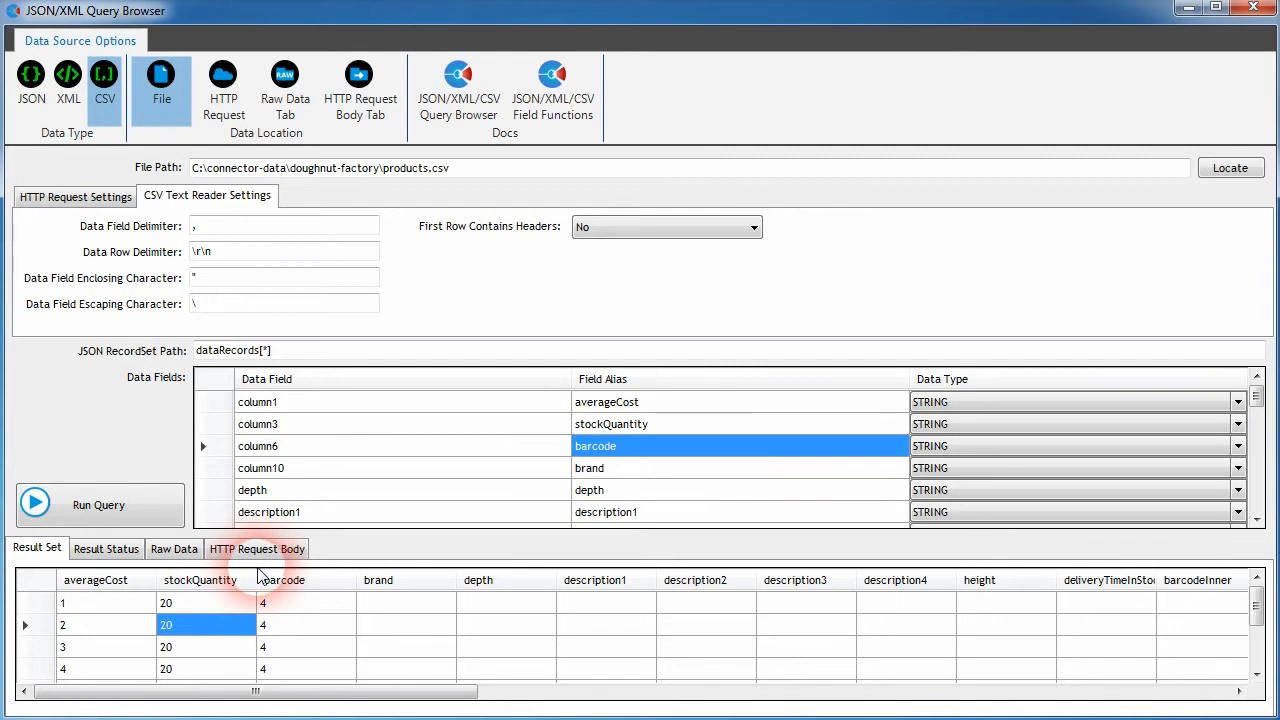
{"action": "left_click", "coordinate": [290, 431]}
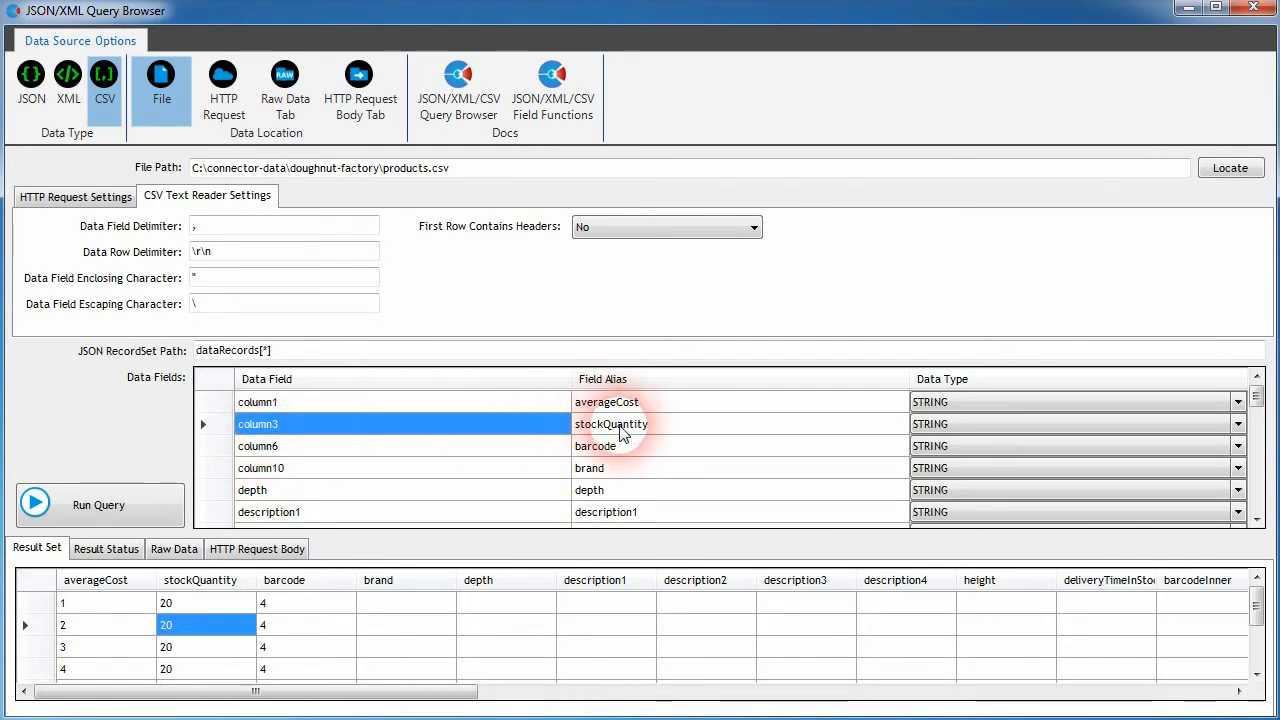
Step: Close the query browser and review the Doughnuts Factory adaptor's data source types
{"action": "left_click", "coordinate": [1253, 9]}
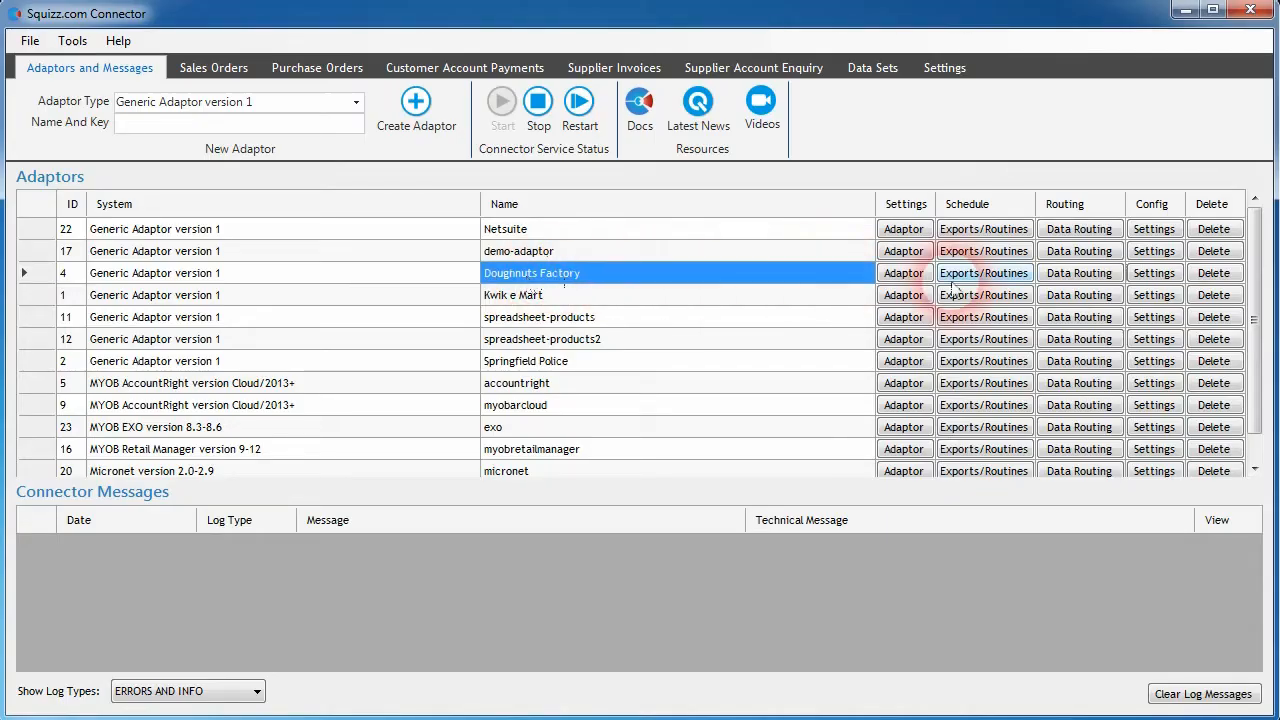
{"action": "left_click", "coordinate": [1154, 273]}
{"action": "left_click", "coordinate": [496, 187]}
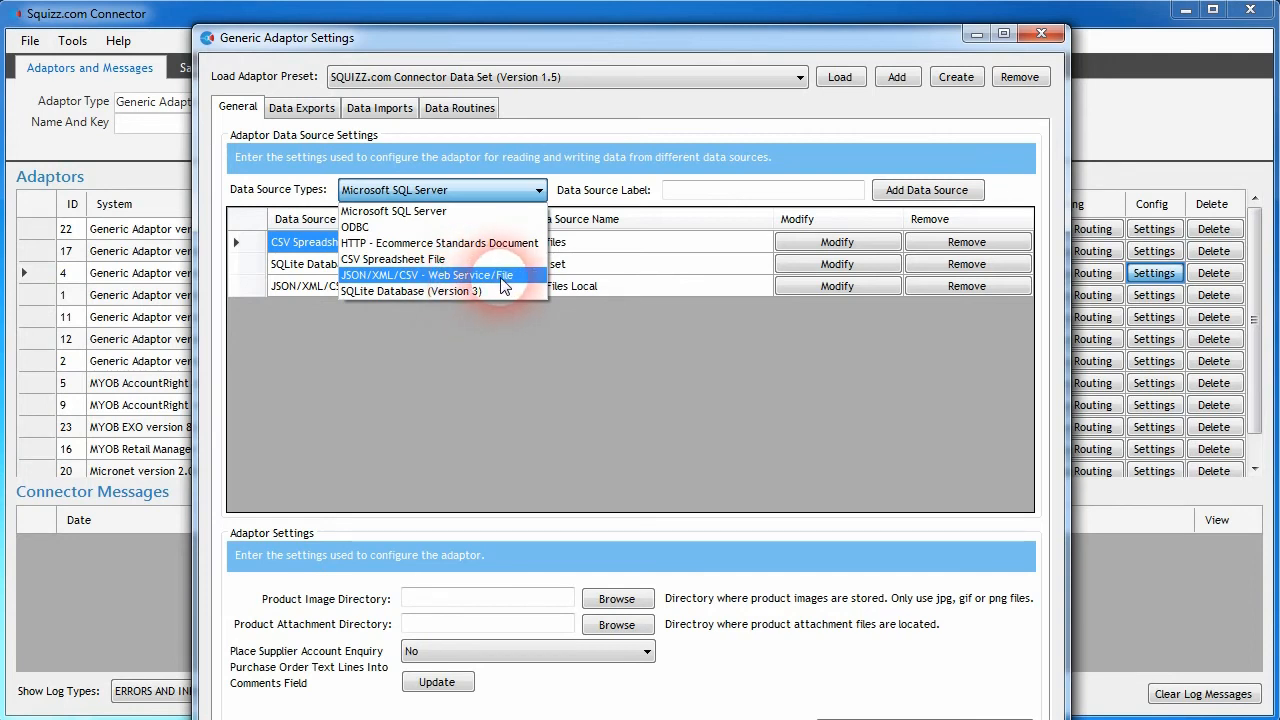
{"action": "left_click", "coordinate": [676, 122]}
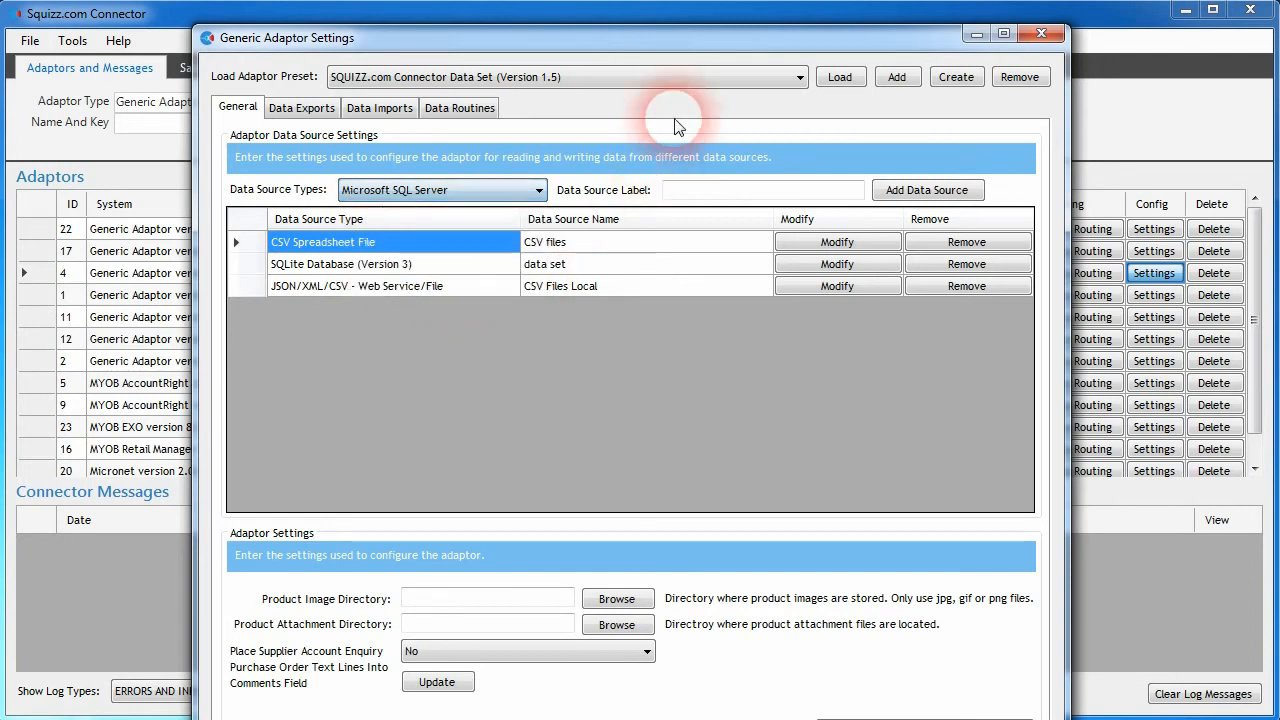
Step: Check the JSON/XML/CSV source's header-row setting stays Yes, then cancel without saving
{"action": "left_click", "coordinate": [819, 288]}
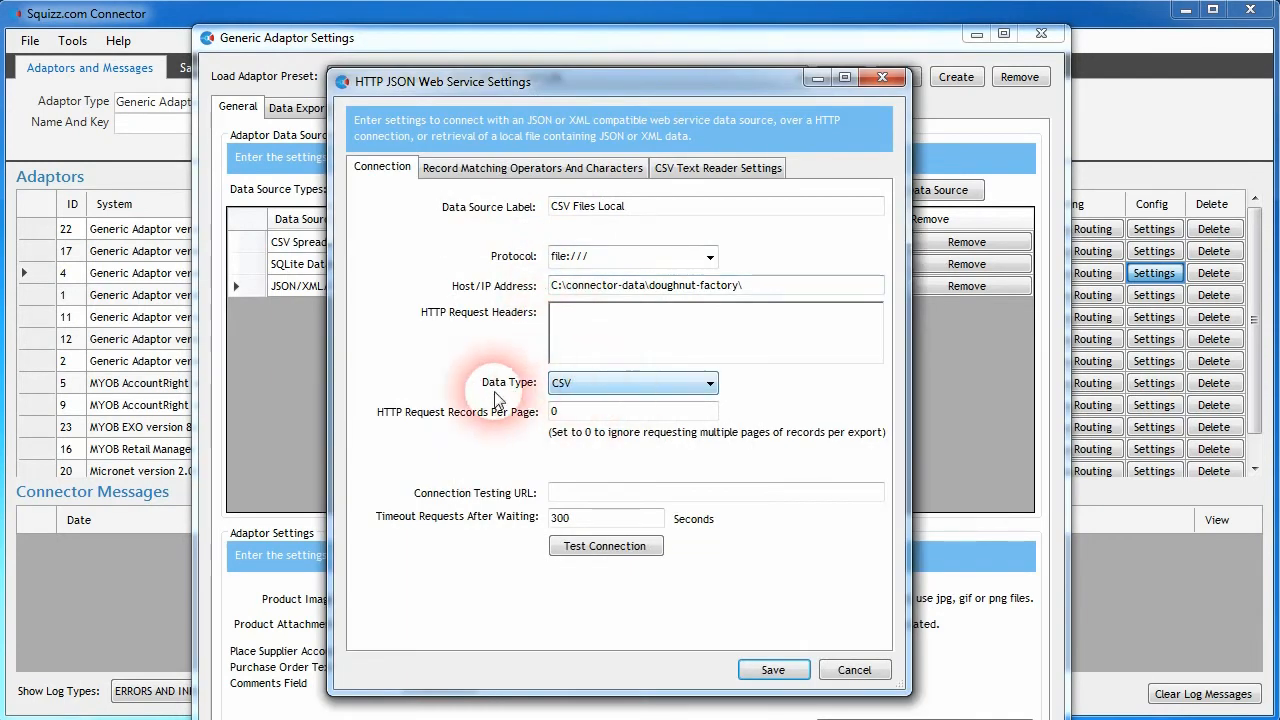
{"action": "left_click", "coordinate": [676, 172]}
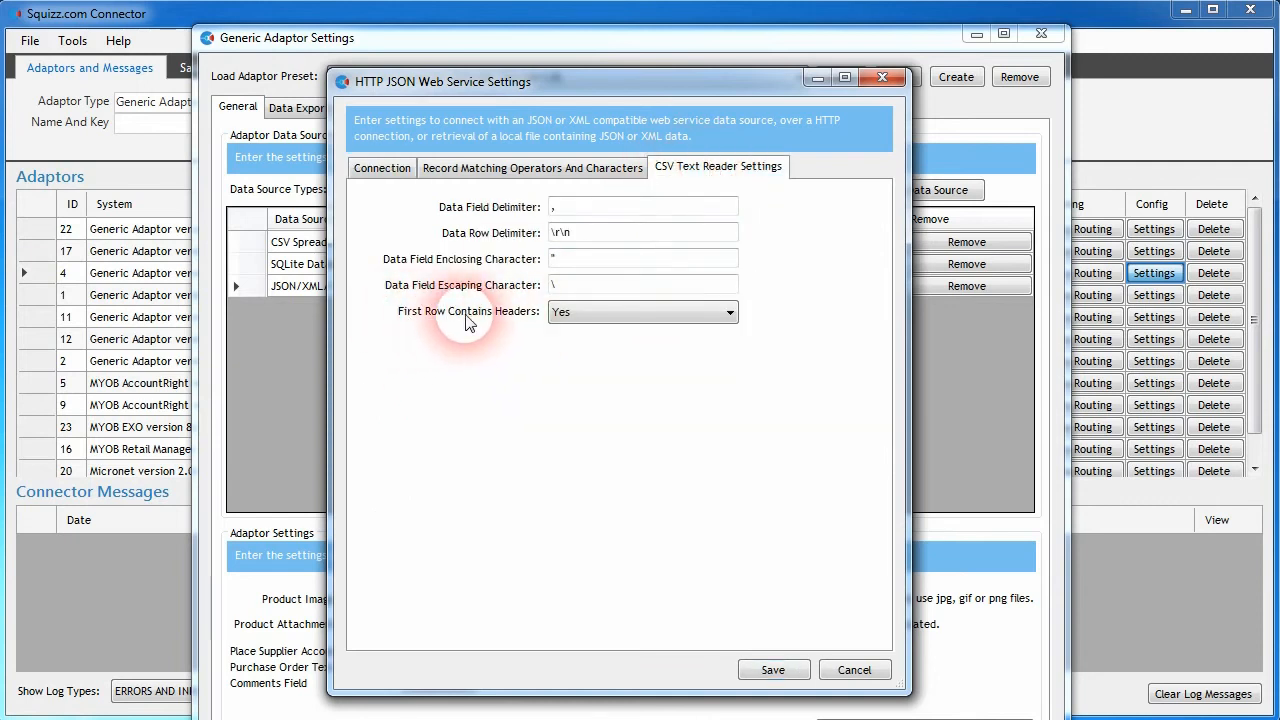
{"action": "left_click", "coordinate": [595, 322]}
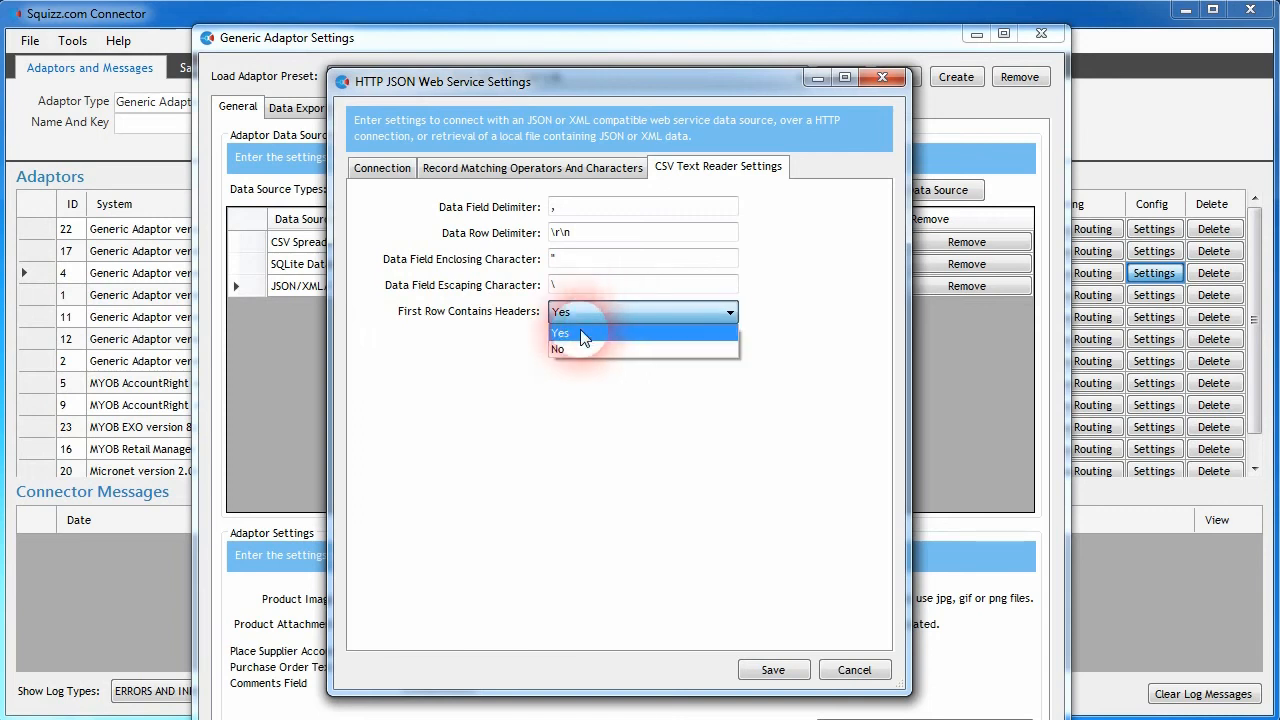
{"action": "left_click", "coordinate": [817, 360]}
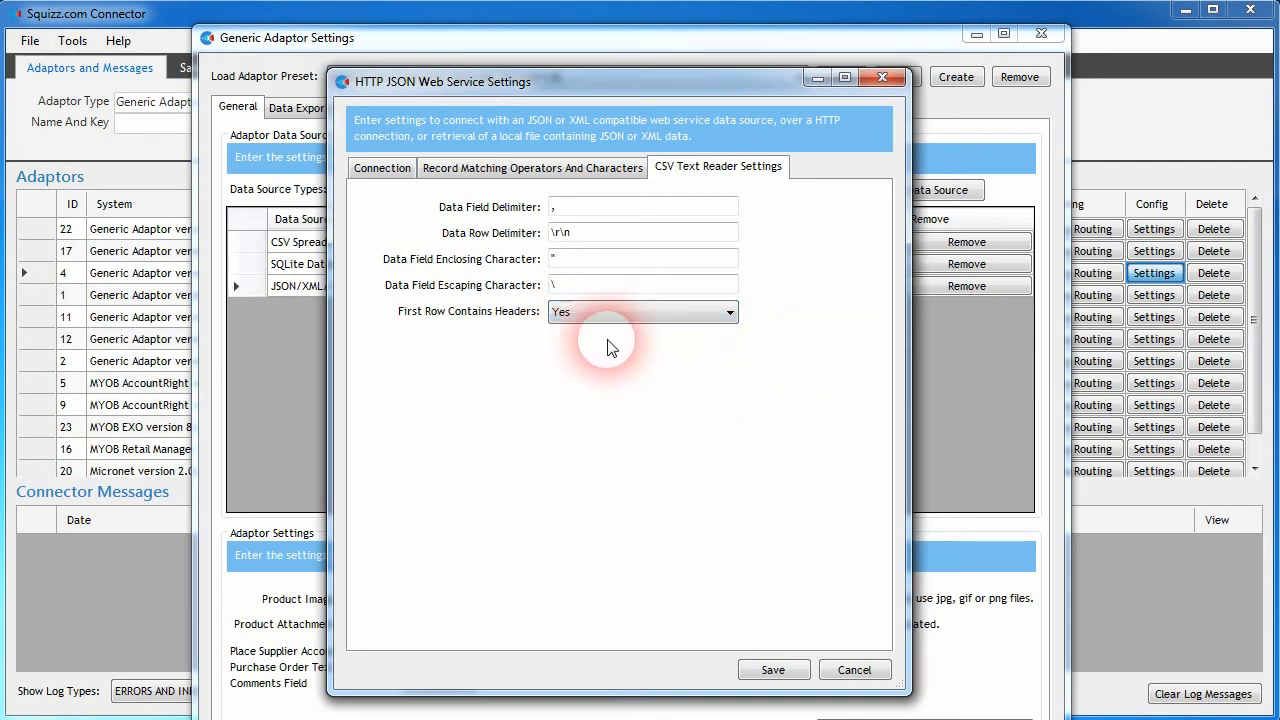
{"action": "left_click", "coordinate": [386, 166]}
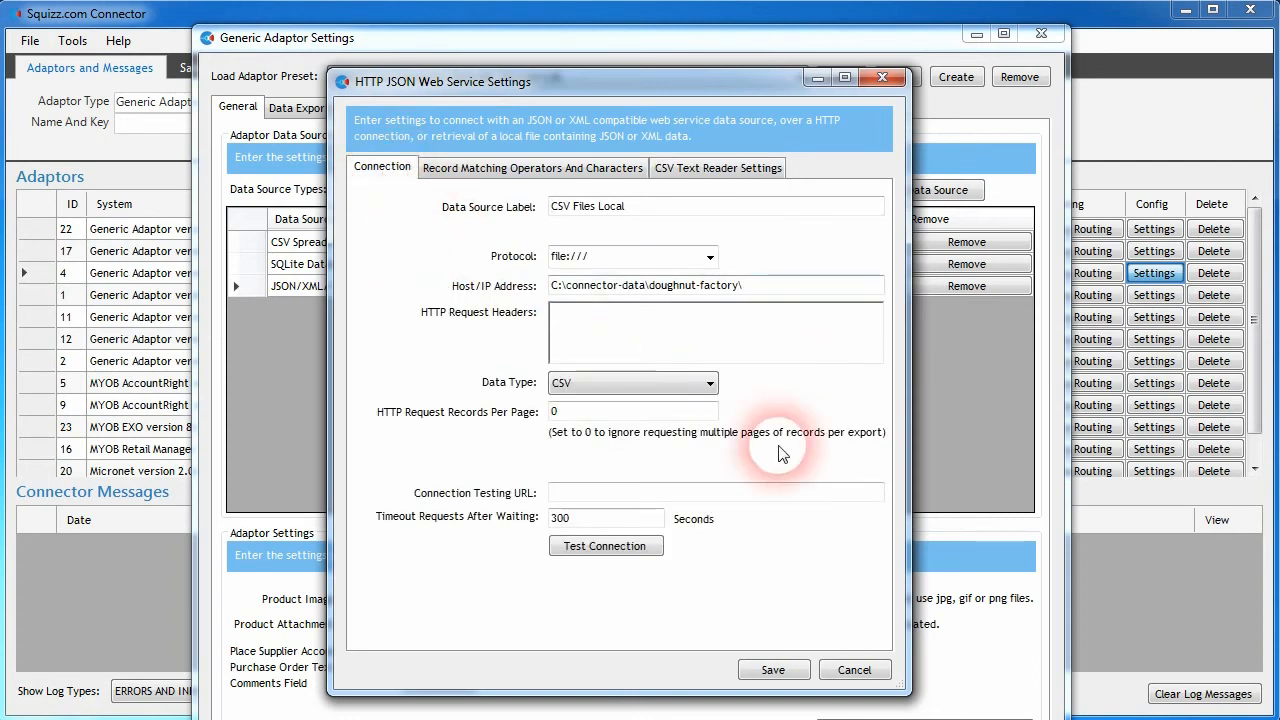
{"action": "left_click", "coordinate": [852, 669]}
Step: Bring up the export type list on the Data Exports page
{"action": "left_click", "coordinate": [301, 107]}
{"action": "left_click", "coordinate": [605, 185]}
{"action": "scroll", "coordinate": [490, 480], "scroll_direction": "down", "scroll_amount": 13}
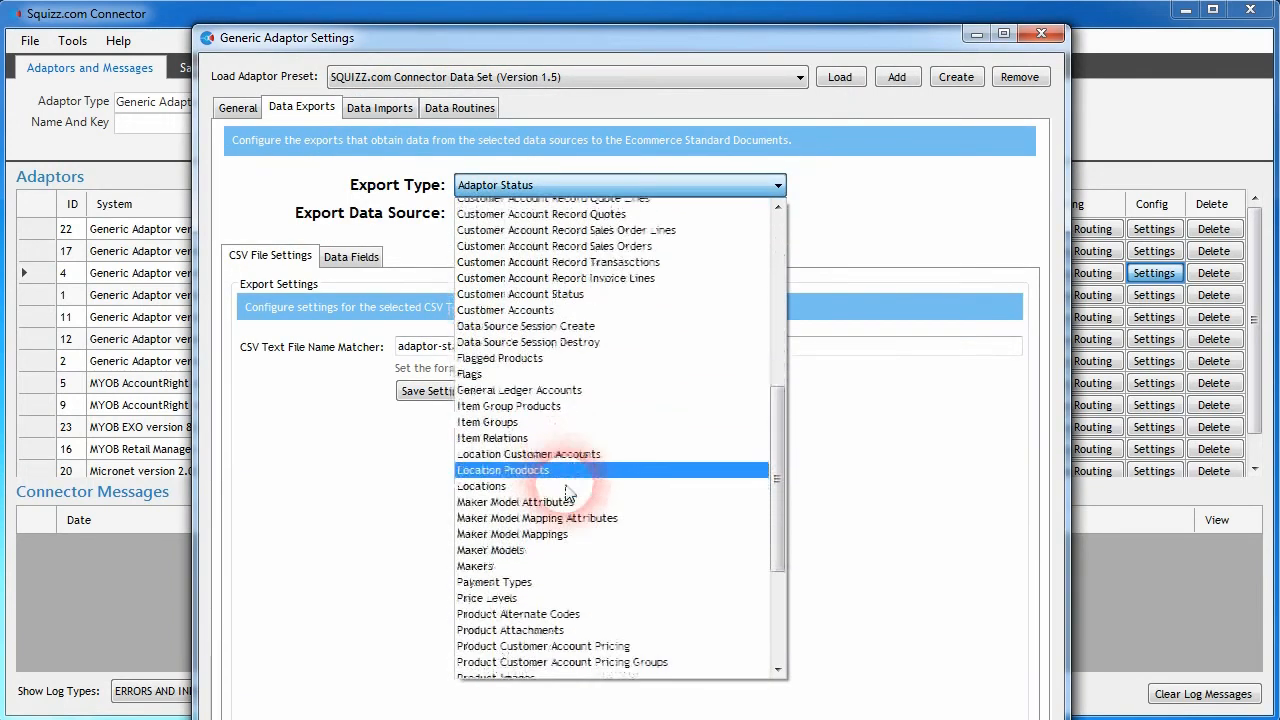
Step: Choose the Products export and enter column1 as the Brand and Description 2 custom field definitions
{"action": "left_click", "coordinate": [480, 526]}
{"action": "left_click", "coordinate": [351, 257]}
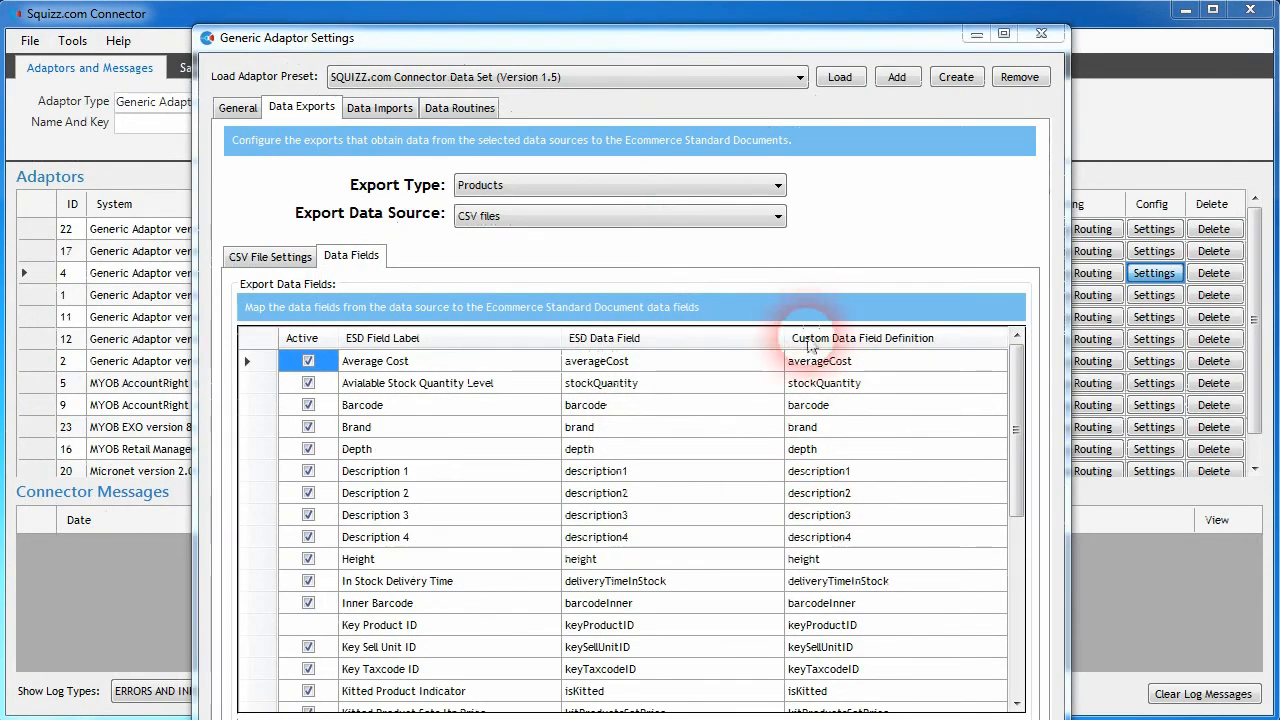
{"action": "left_click", "coordinate": [837, 427]}
{"action": "type", "text": "column1"}
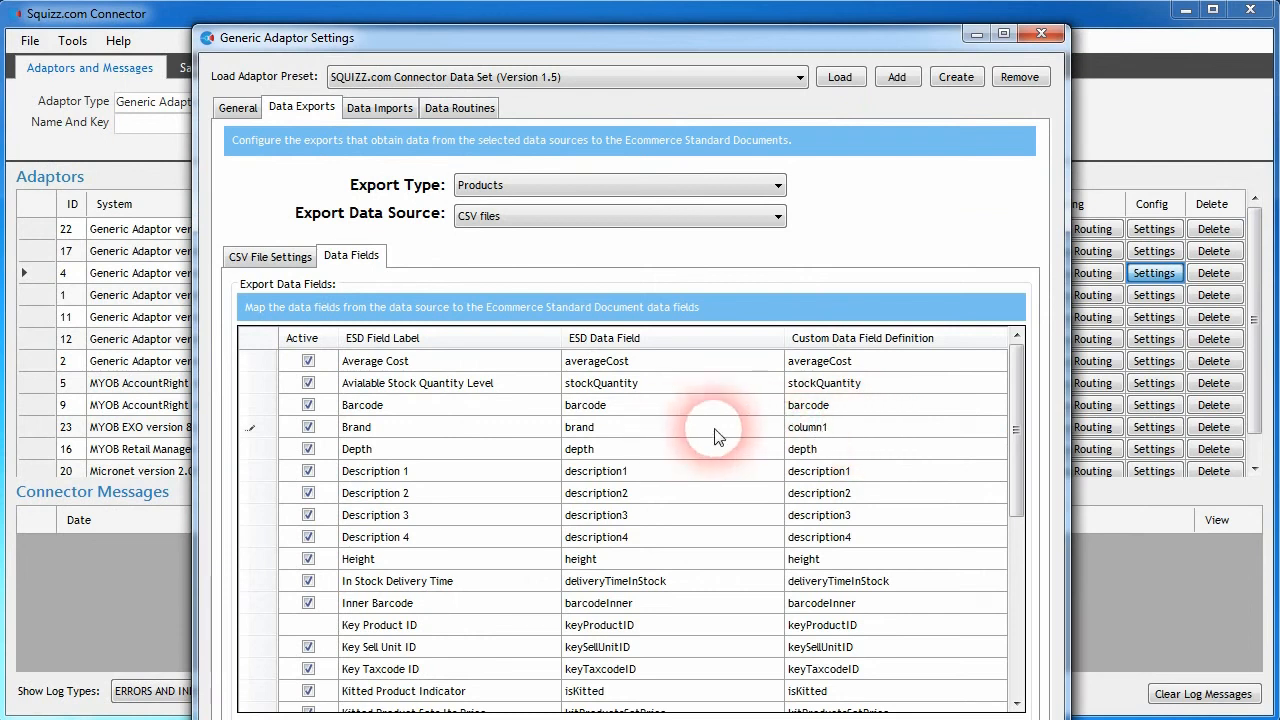
{"action": "left_click", "coordinate": [845, 450]}
{"action": "left_click", "coordinate": [817, 492]}
{"action": "left_click", "coordinate": [820, 492]}
{"action": "type", "text": "column1"}
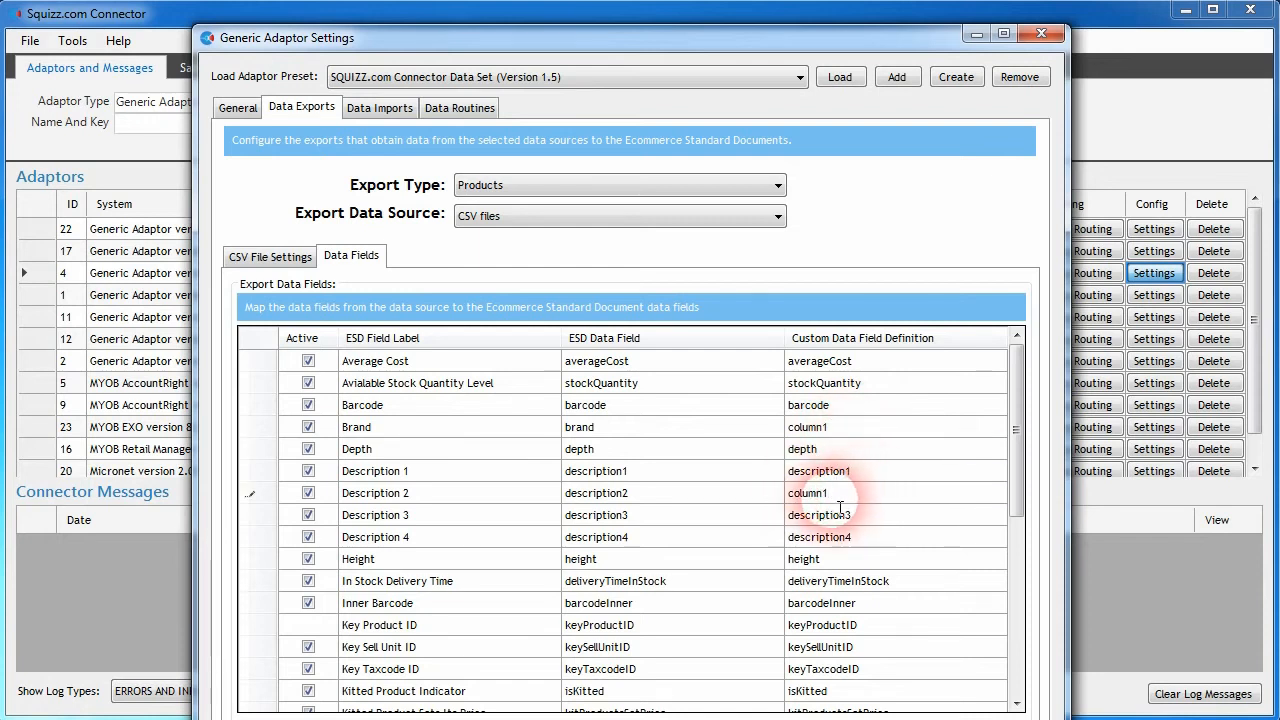
{"action": "left_click", "coordinate": [843, 514]}
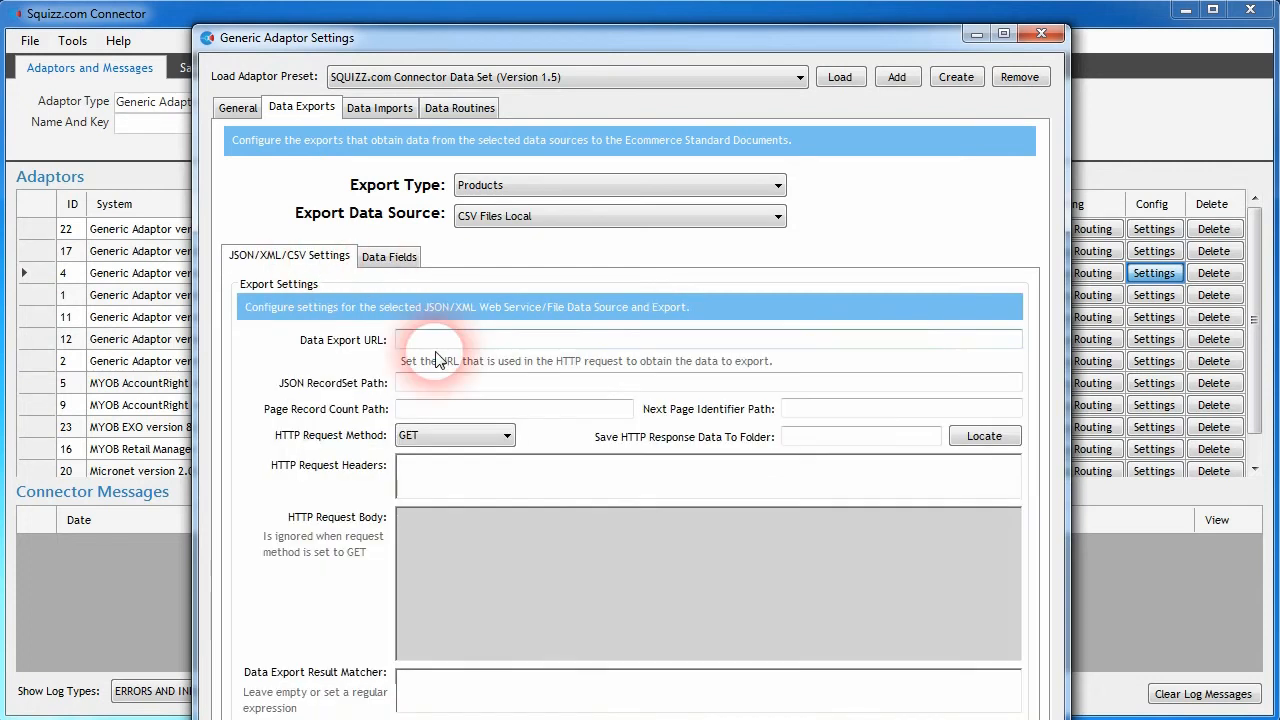
{"action": "left_click", "coordinate": [445, 384]}
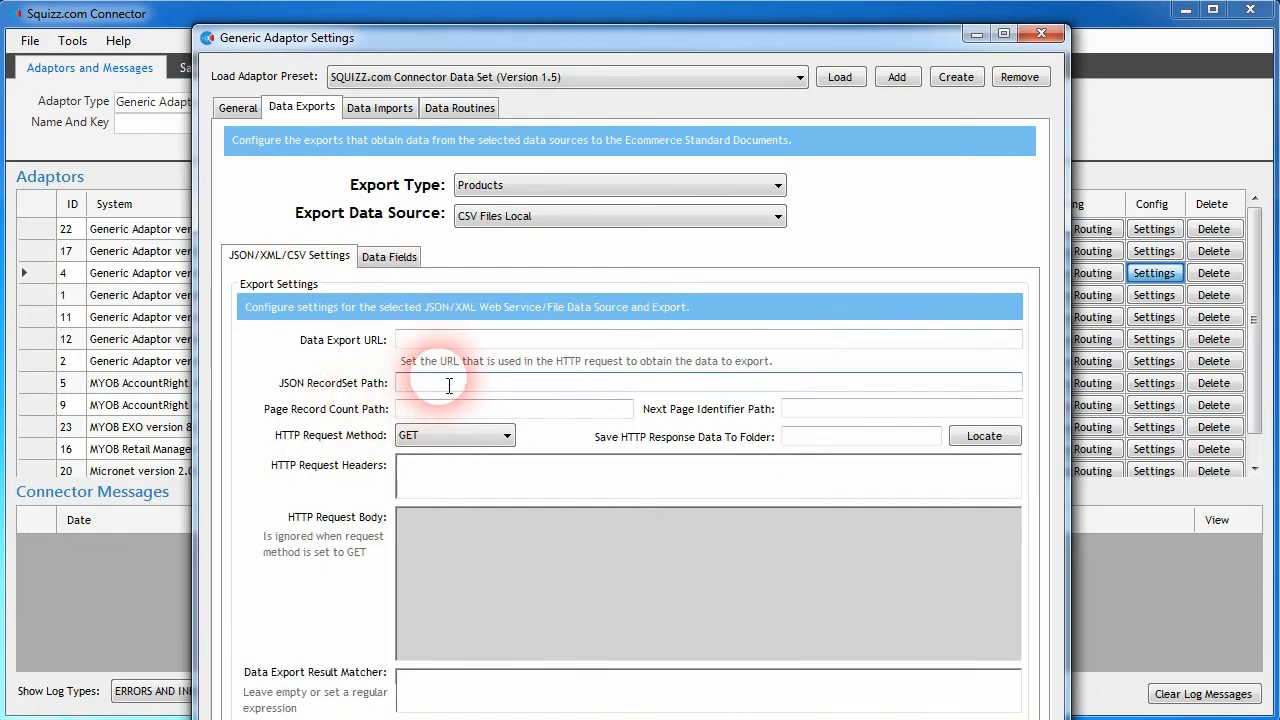
Step: Set JSON RecordSet Path to dataRecords[*] and Data Export URL to product.csv, then review data fields
{"action": "type", "text": "dat"}
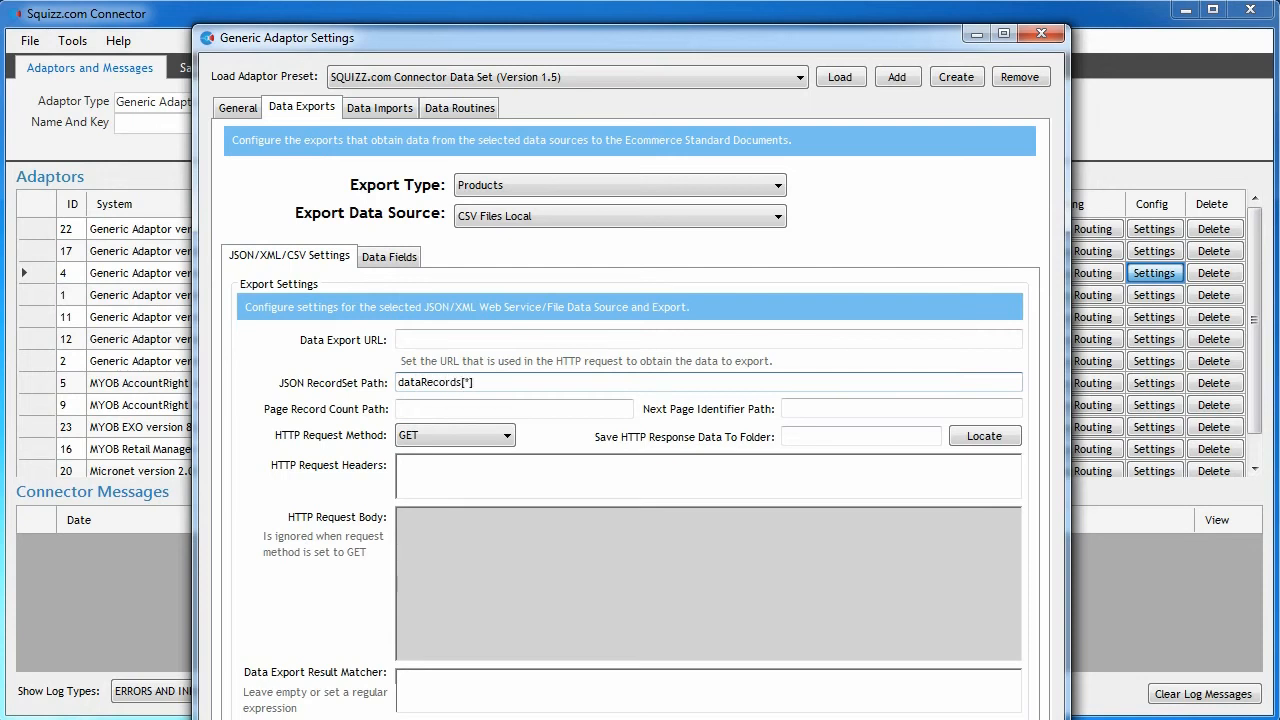
{"action": "type", "text": "aRecords[*]"}
{"action": "left_click", "coordinate": [450, 386]}
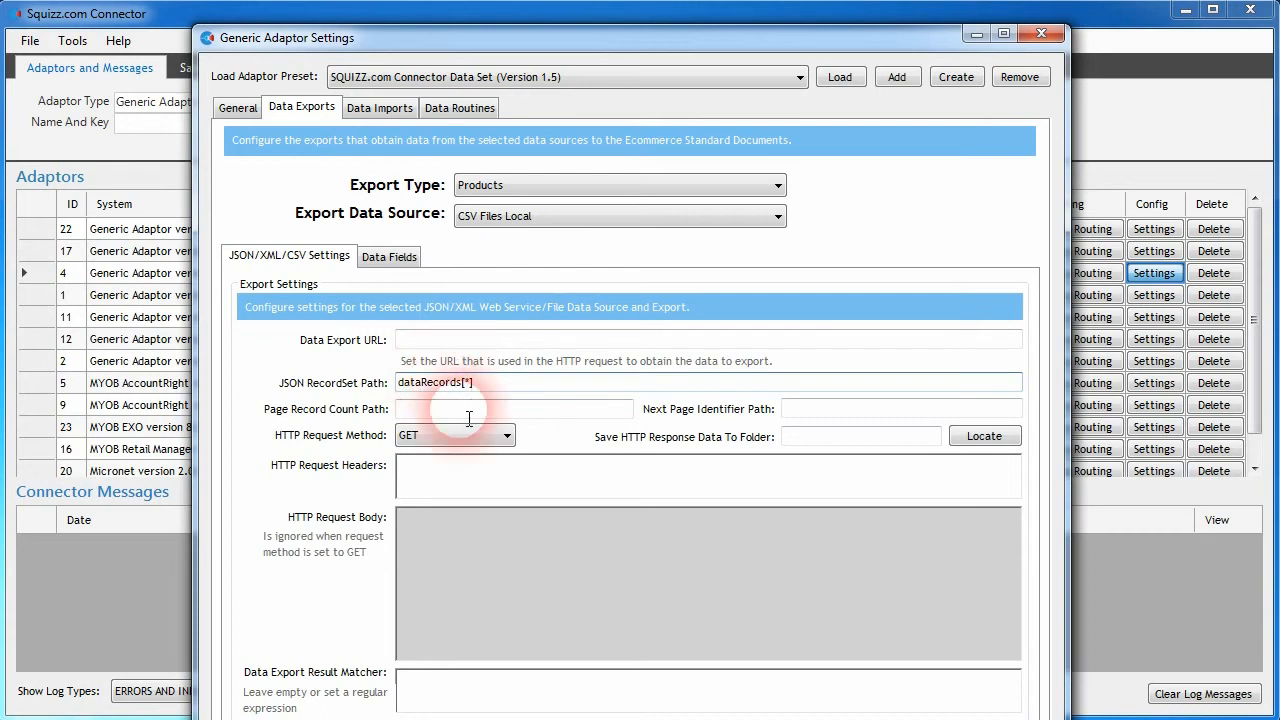
{"action": "left_click", "coordinate": [484, 414]}
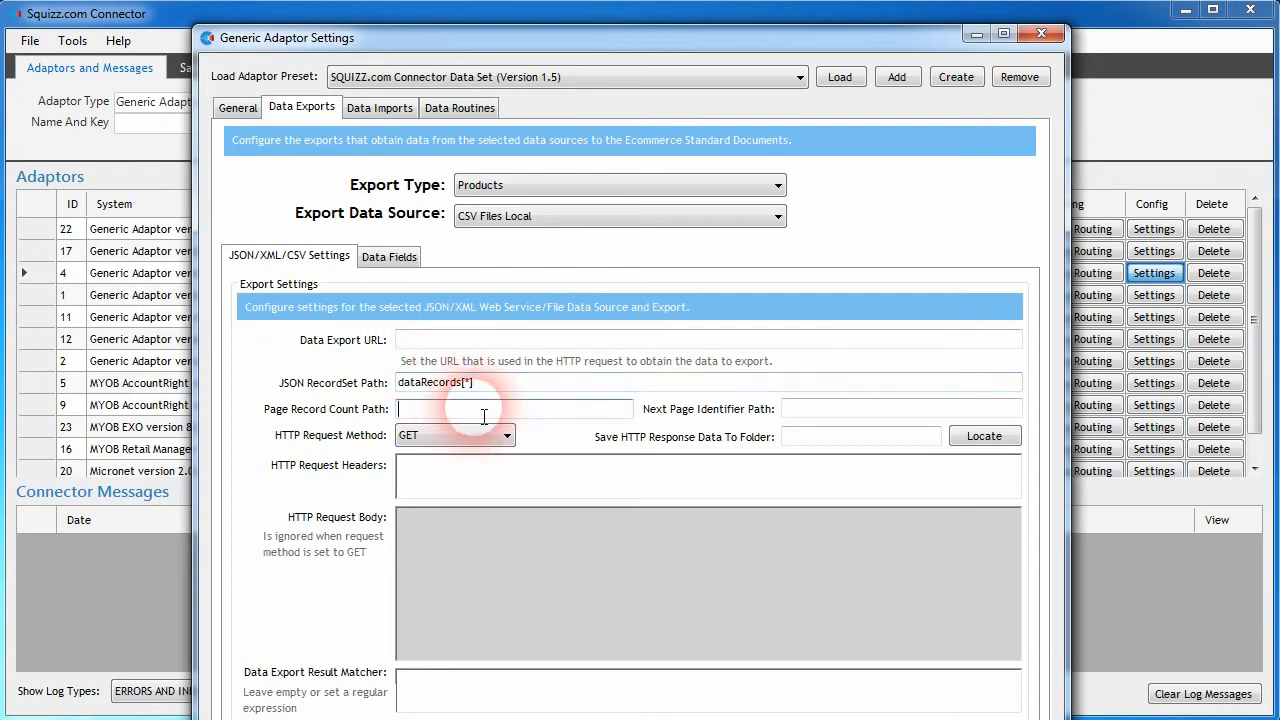
{"action": "left_click", "coordinate": [461, 345]}
{"action": "type", "text": "product.csv"}
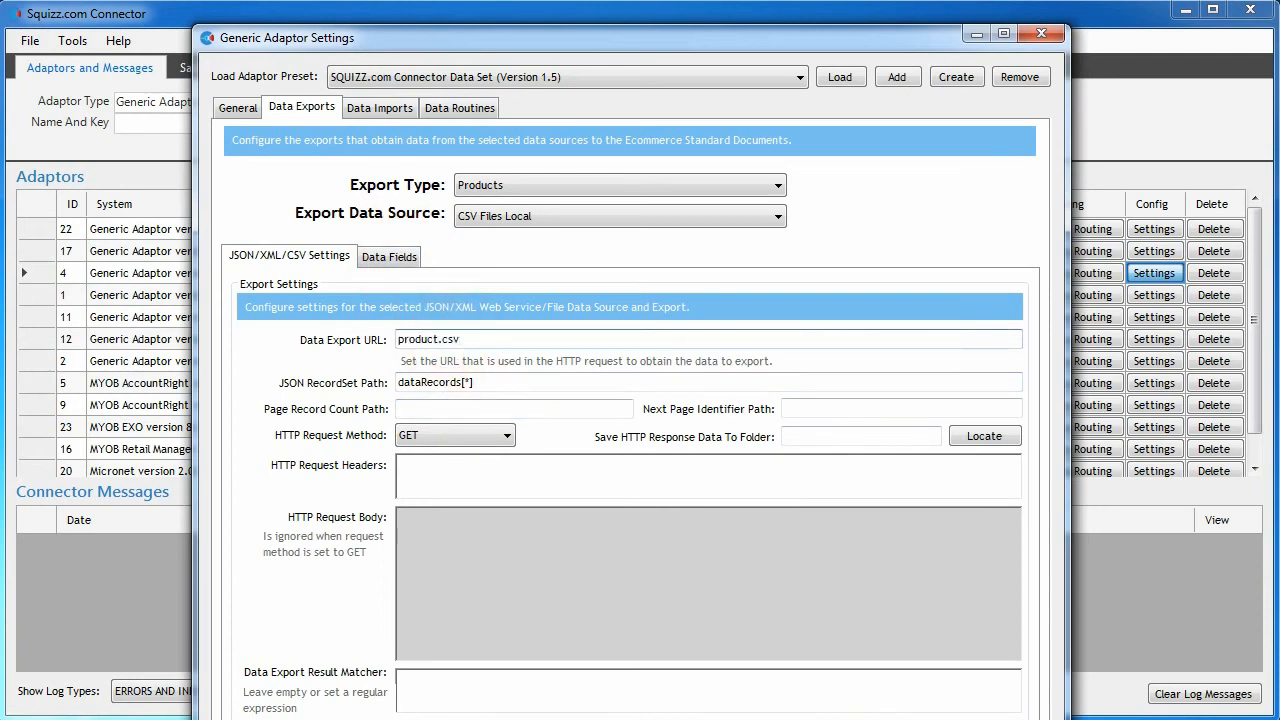
{"action": "left_click", "coordinate": [389, 256]}
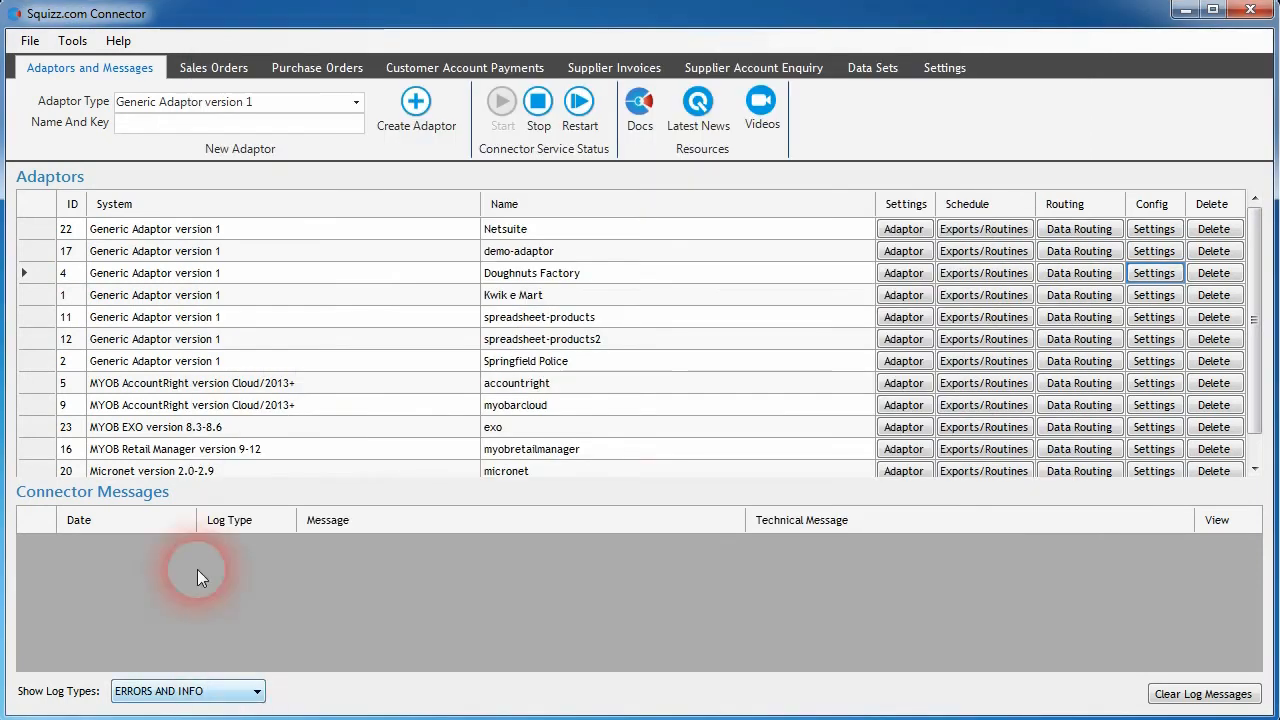
Step: Query products.csv as CSV with First Row Contains Headers set to No
{"action": "left_click", "coordinate": [74, 42]}
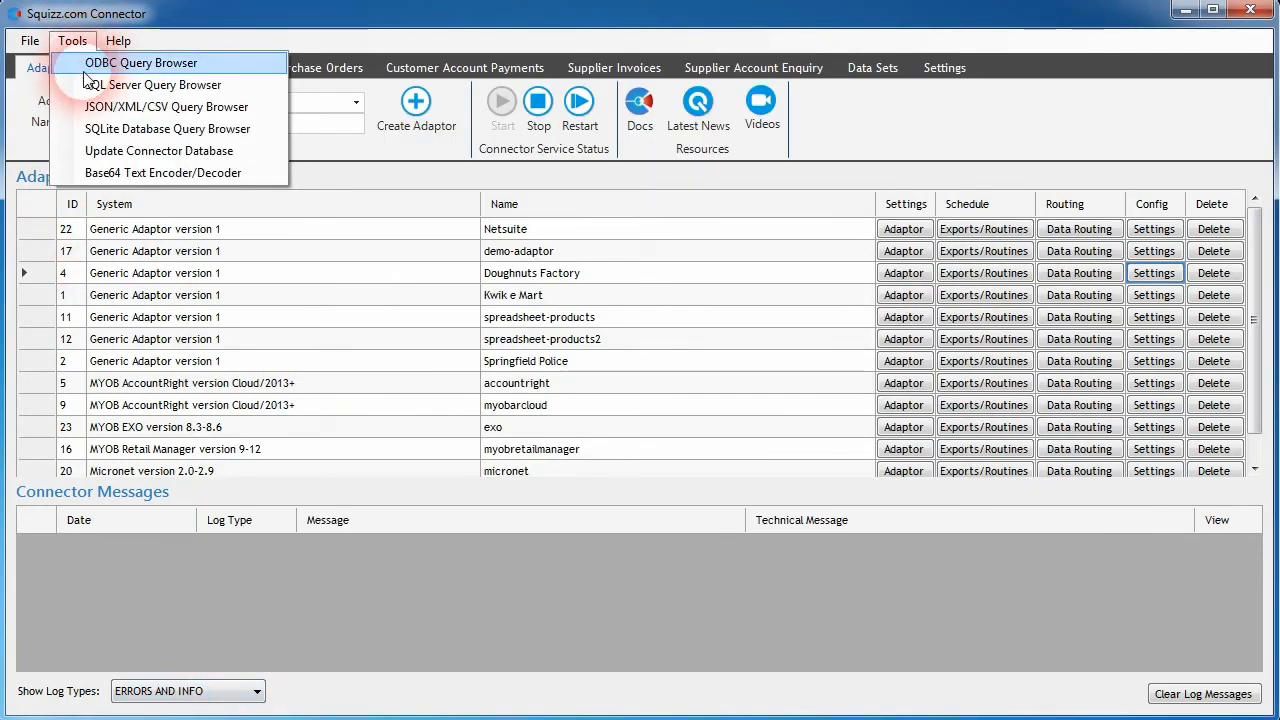
{"action": "left_click", "coordinate": [140, 107]}
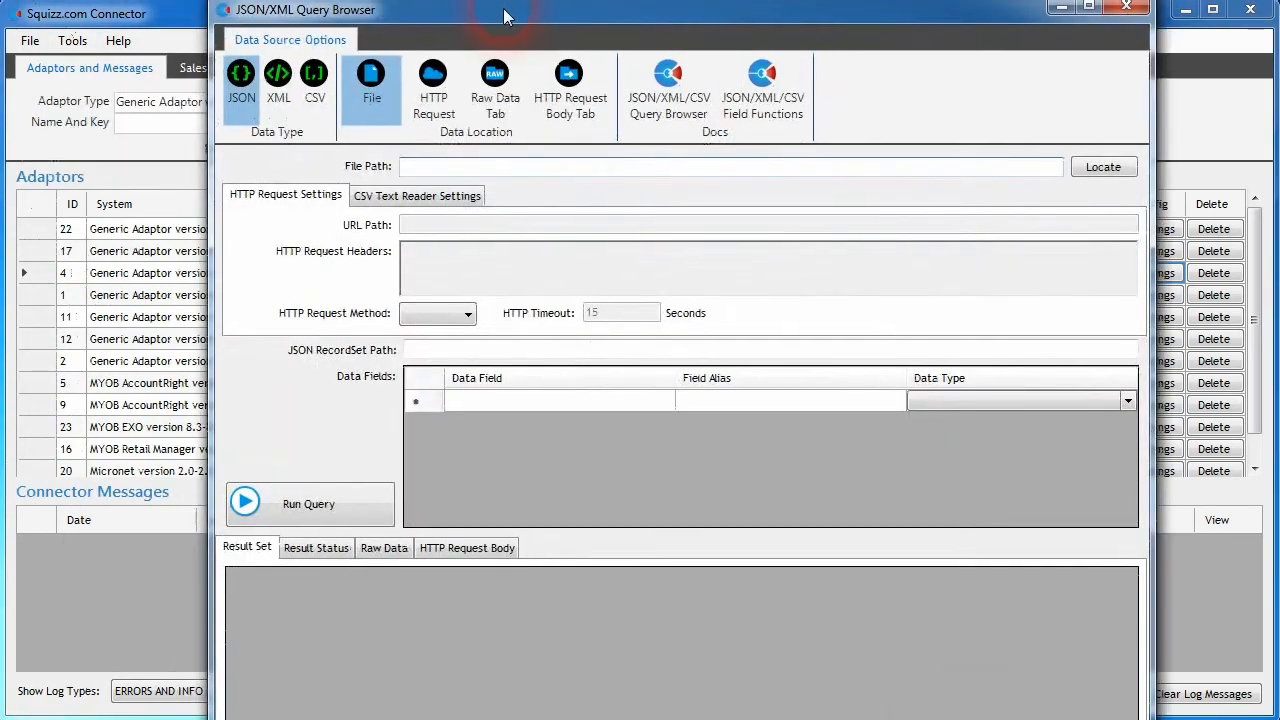
{"action": "left_click", "coordinate": [313, 110]}
{"action": "left_click", "coordinate": [417, 196]}
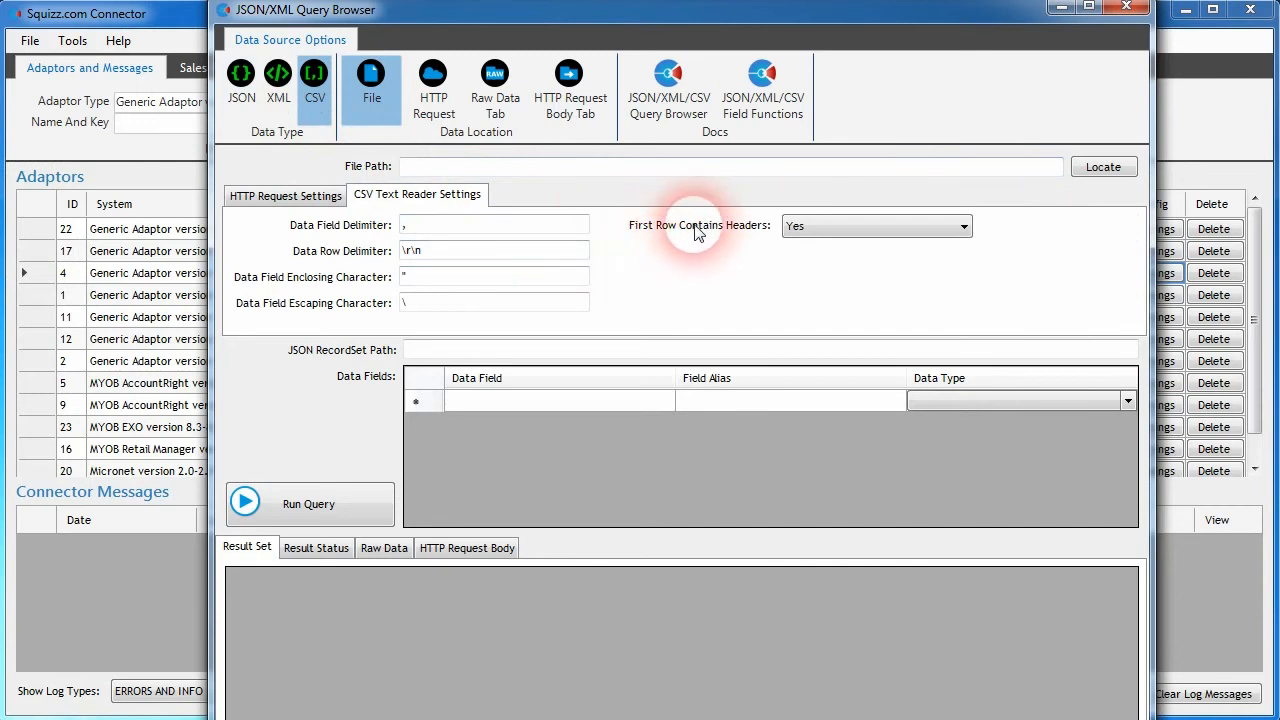
{"action": "left_click", "coordinate": [785, 229]}
{"action": "left_click", "coordinate": [814, 257]}
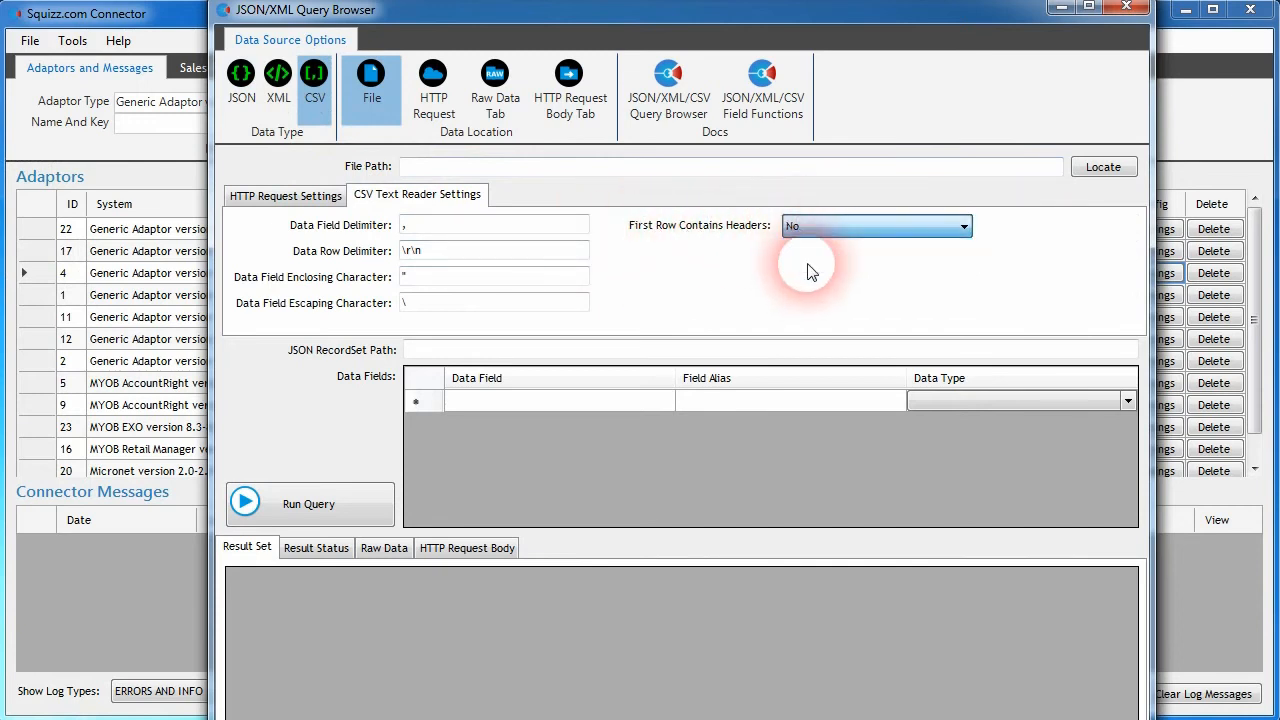
{"action": "left_click", "coordinate": [469, 168]}
{"action": "type", "text": "C:\\connector-data\\doughnut-factory\\products.csv"}
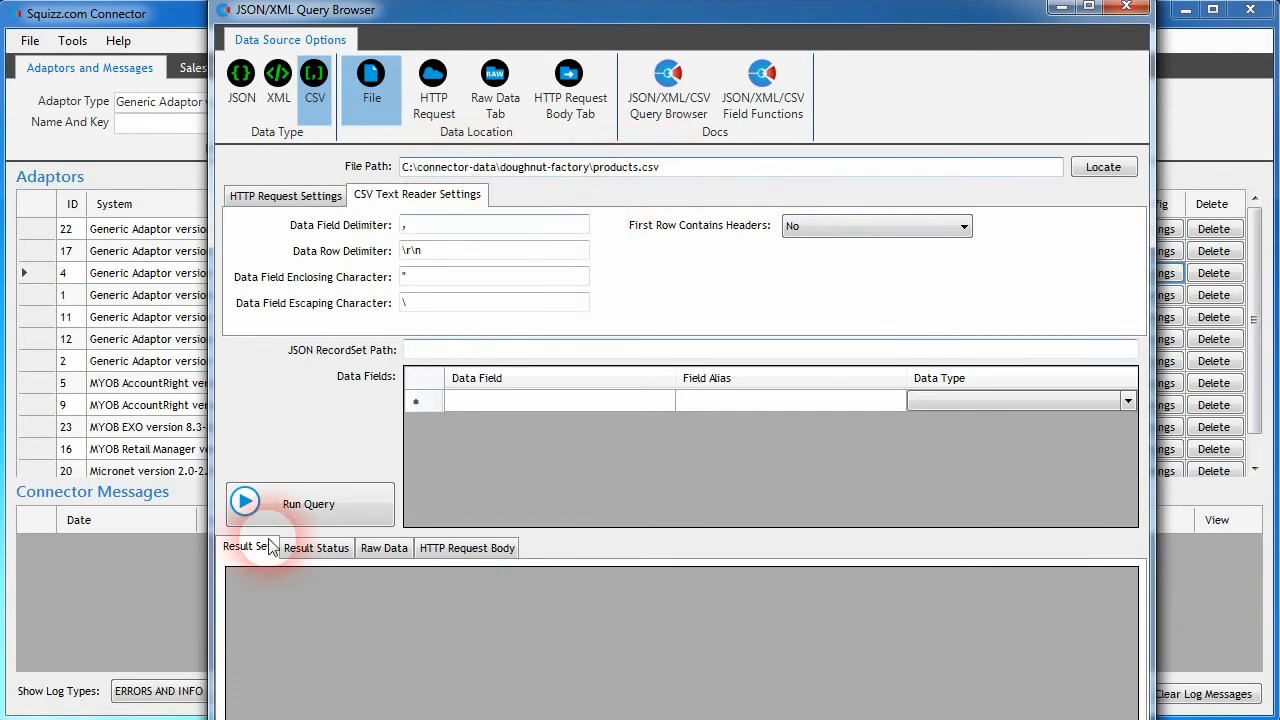
{"action": "left_click", "coordinate": [310, 504]}
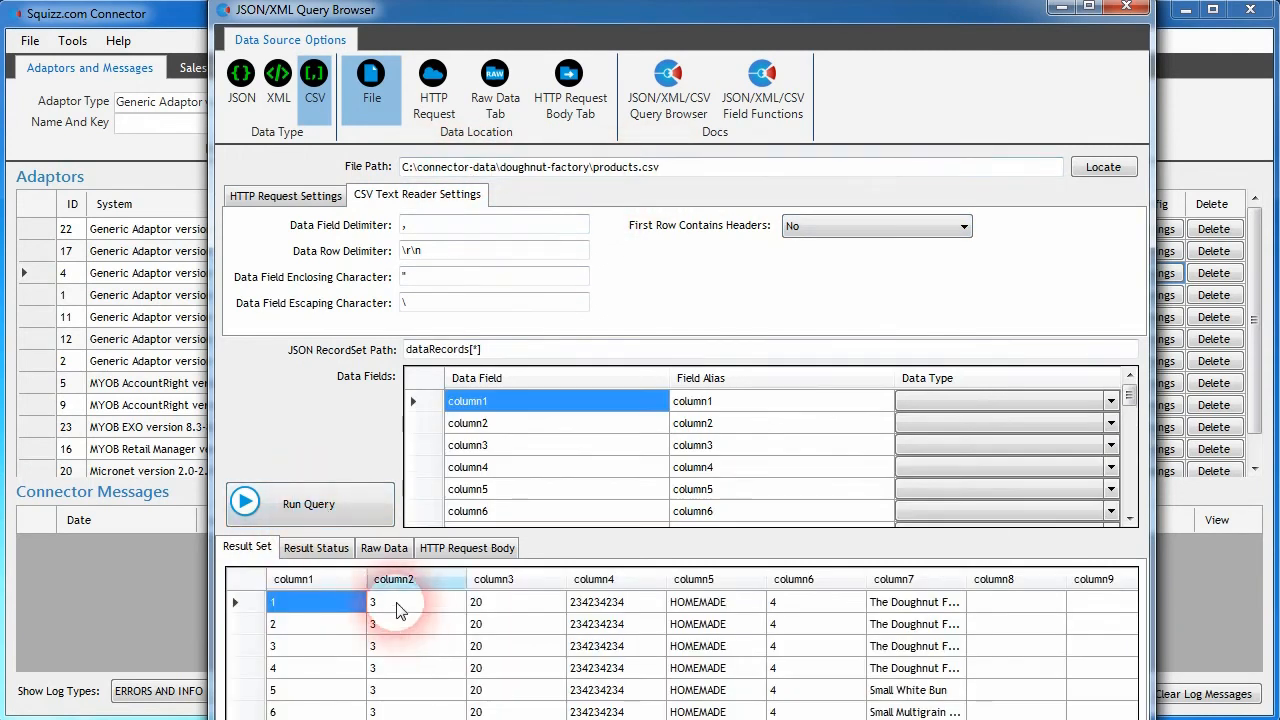
Step: Point out the column3 and column5 field rows in the results
{"action": "left_click", "coordinate": [507, 446]}
{"action": "left_click", "coordinate": [514, 489]}
{"action": "left_click", "coordinate": [532, 446]}
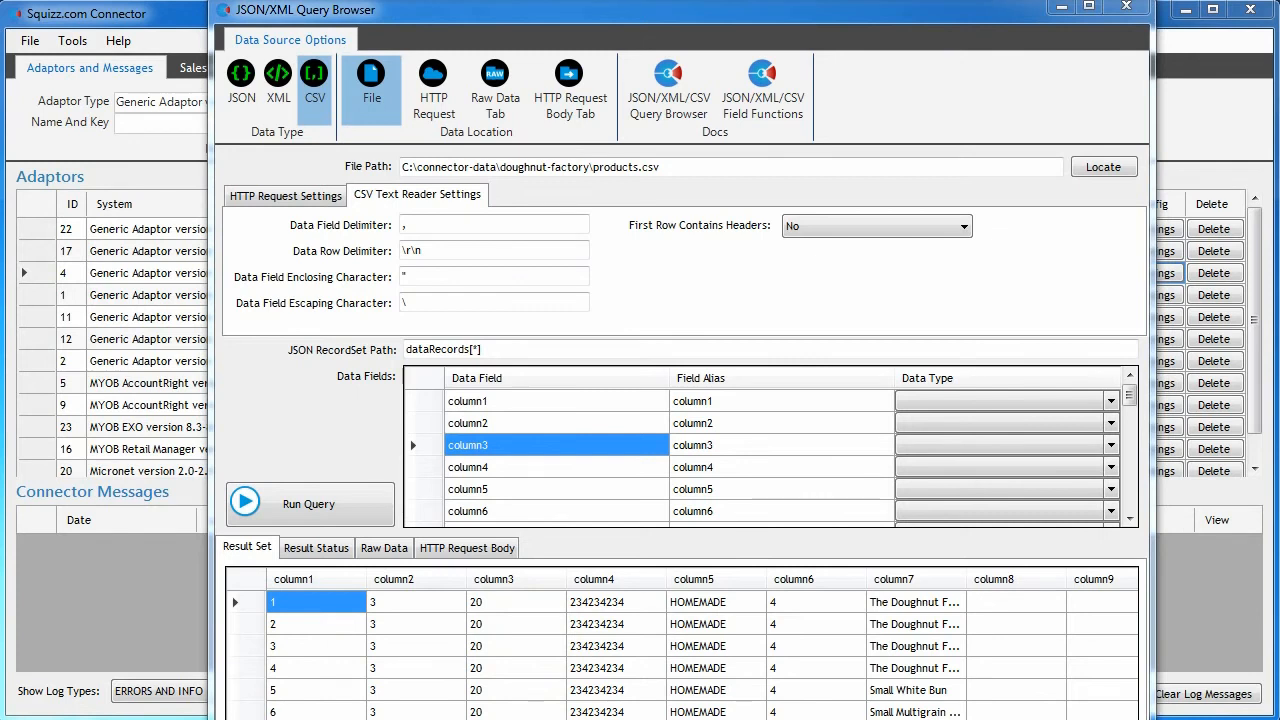
{"action": "mouse_move", "coordinate": [392, 719]}
{"action": "left_mouse_down"}
{"action": "mouse_move", "coordinate": [708, 719]}
{"action": "mouse_move", "coordinate": [392, 719]}
{"action": "left_mouse_up"}
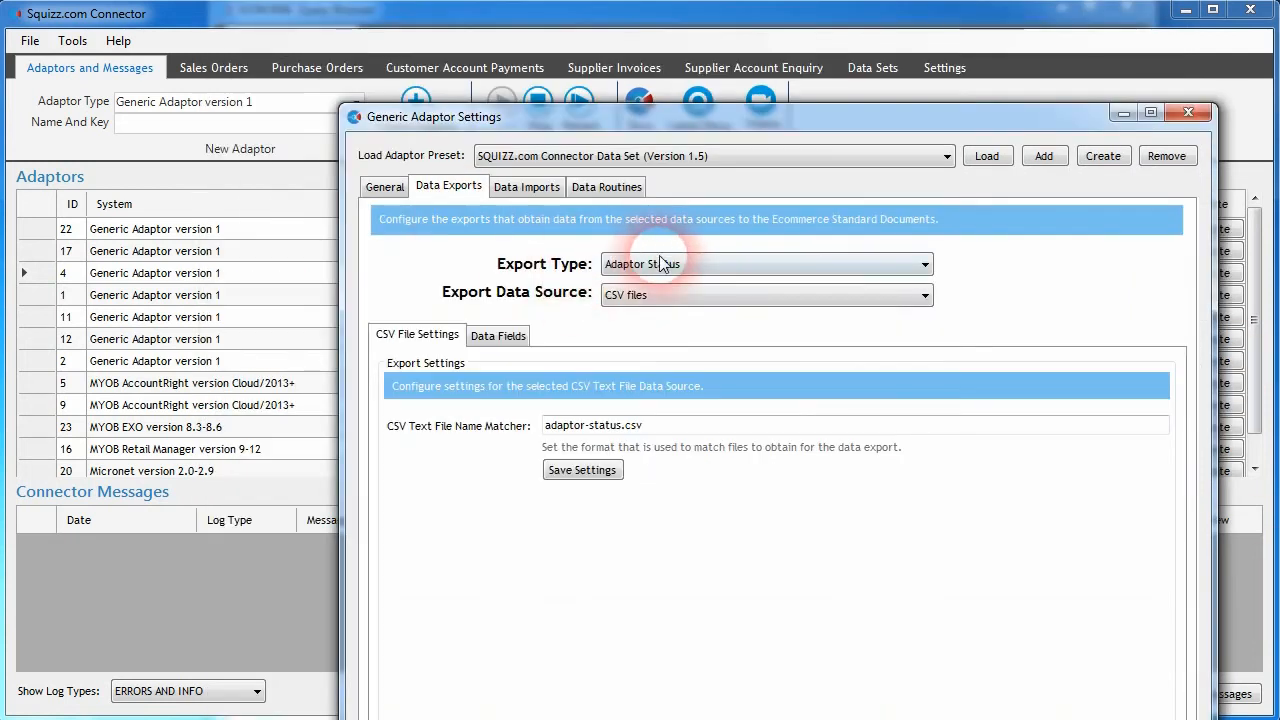
Step: Pick Products from the Export Type list to review its data fields
{"action": "left_click", "coordinate": [660, 263]}
{"action": "left_click_drag", "start_coordinate": [914, 400], "coordinate": [920, 514]}
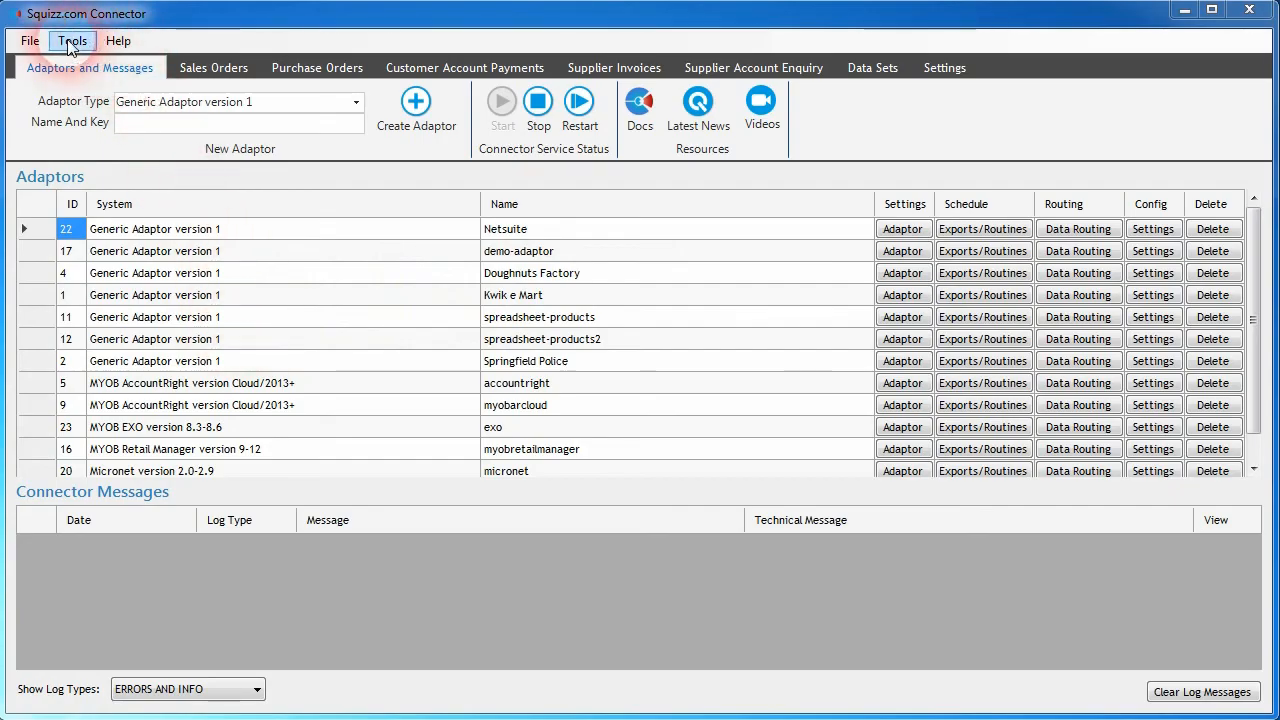
Step: Open the JSON/XML/CSV Query Browser in CSV mode and review products.csv's raw dataRecords JSON and results grid
{"action": "left_click", "coordinate": [72, 41]}
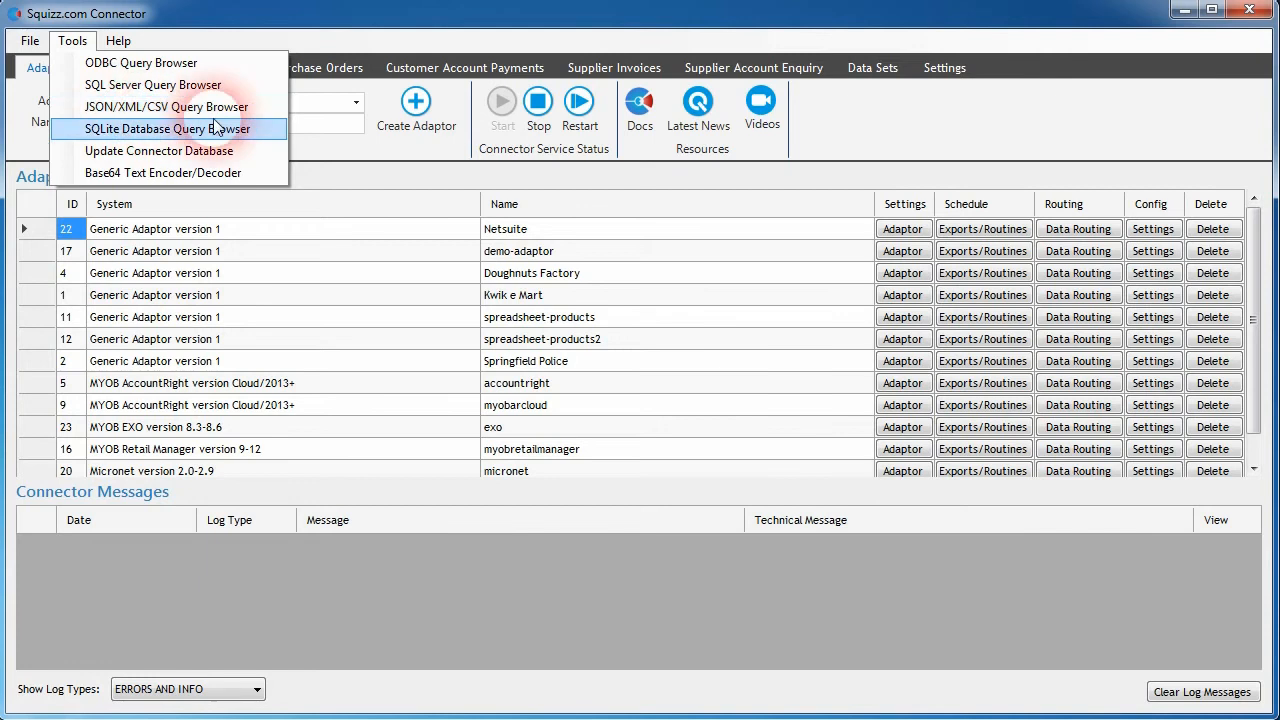
{"action": "left_click", "coordinate": [150, 107]}
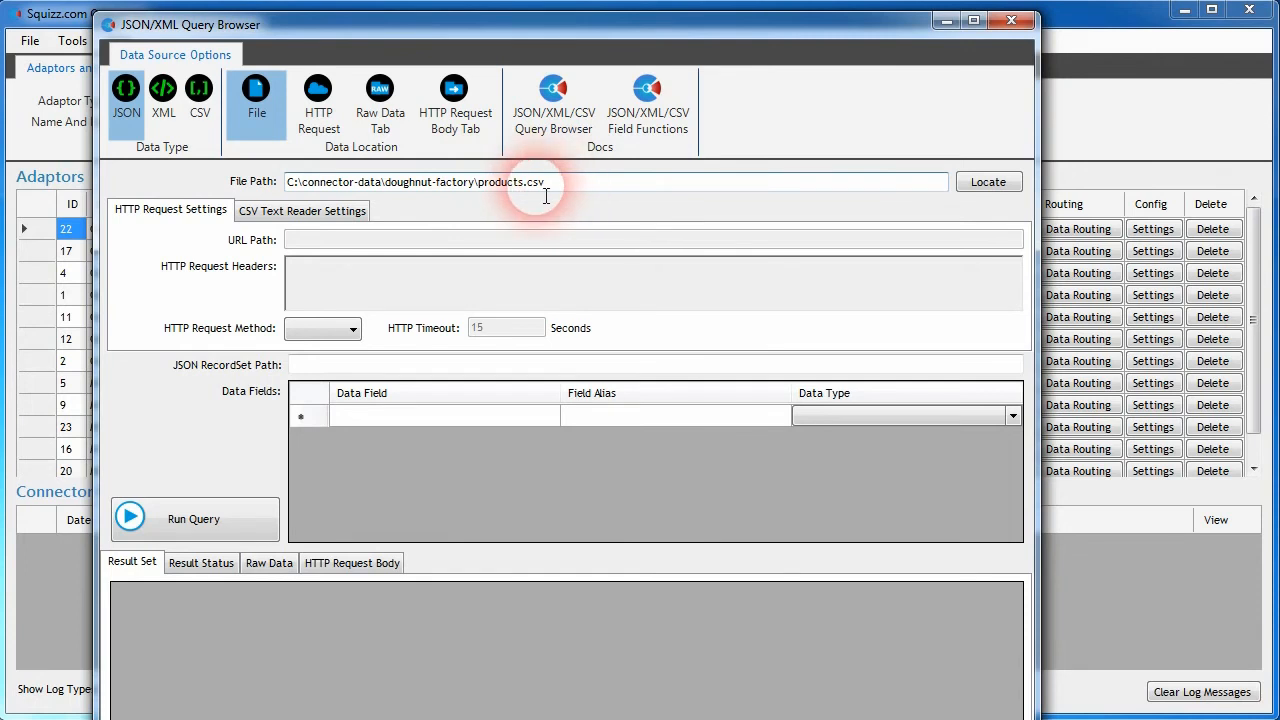
{"action": "left_click", "coordinate": [203, 112]}
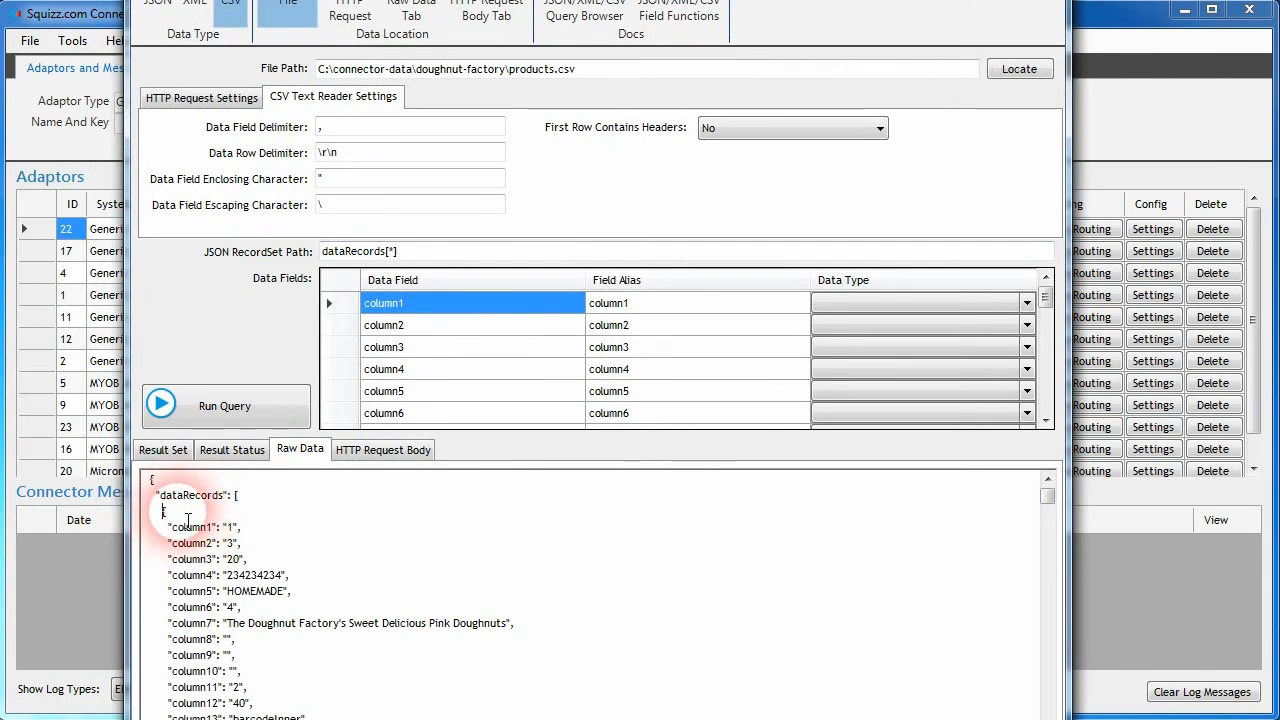
{"action": "left_click", "coordinate": [282, 575]}
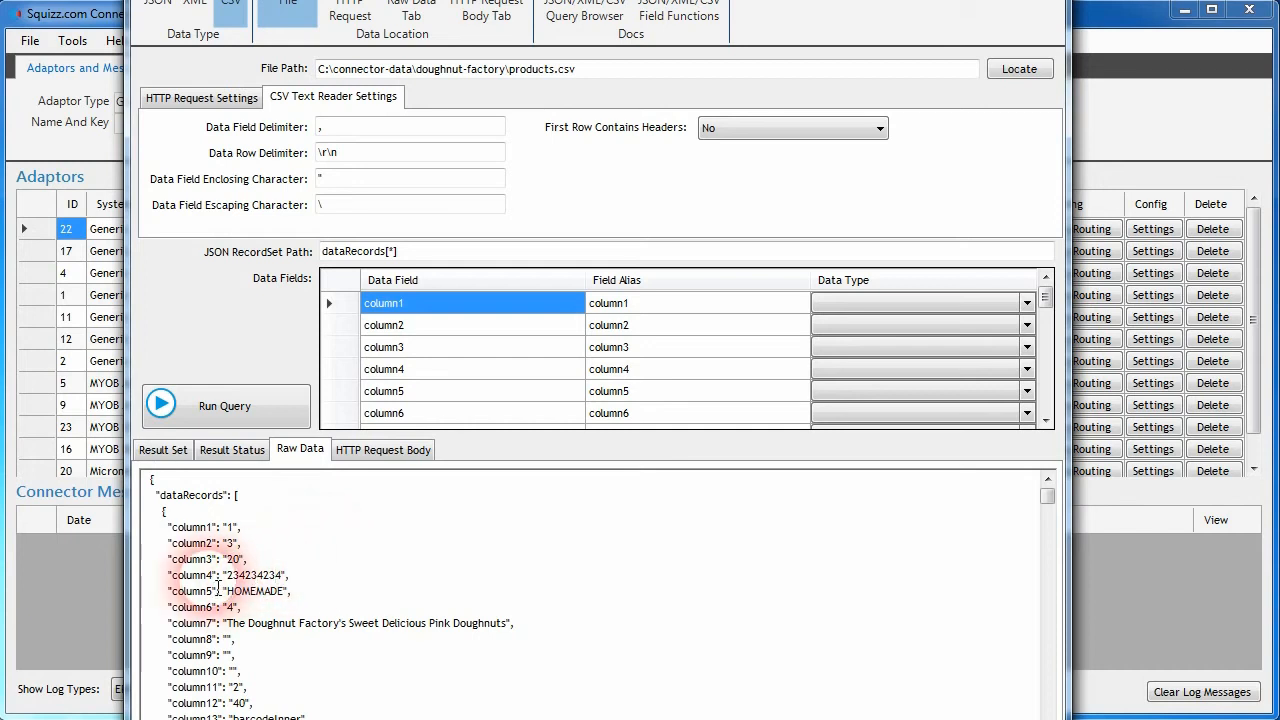
{"action": "left_click", "coordinate": [163, 450]}
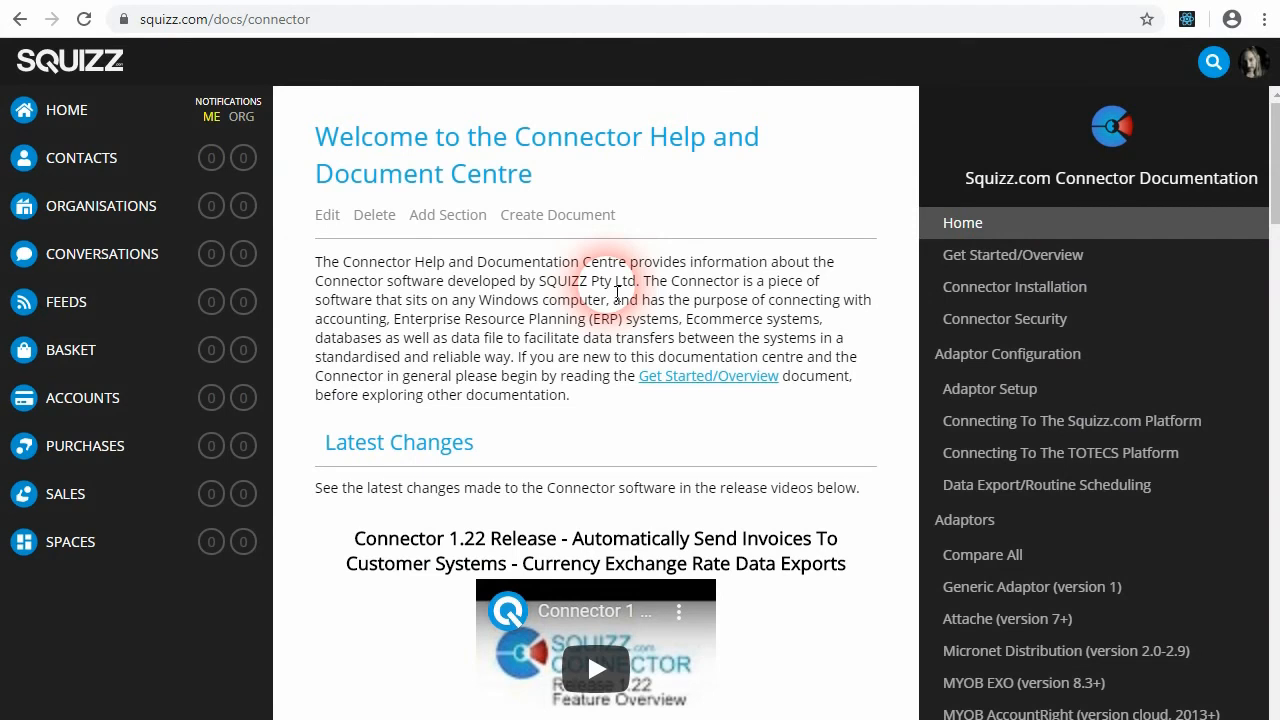
Step: Read the TEXT_CASE entry on the Data Field Functions documentation page, then return to the query browser
{"action": "left_click_drag", "start_coordinate": [1266, 212], "coordinate": [1248, 310]}
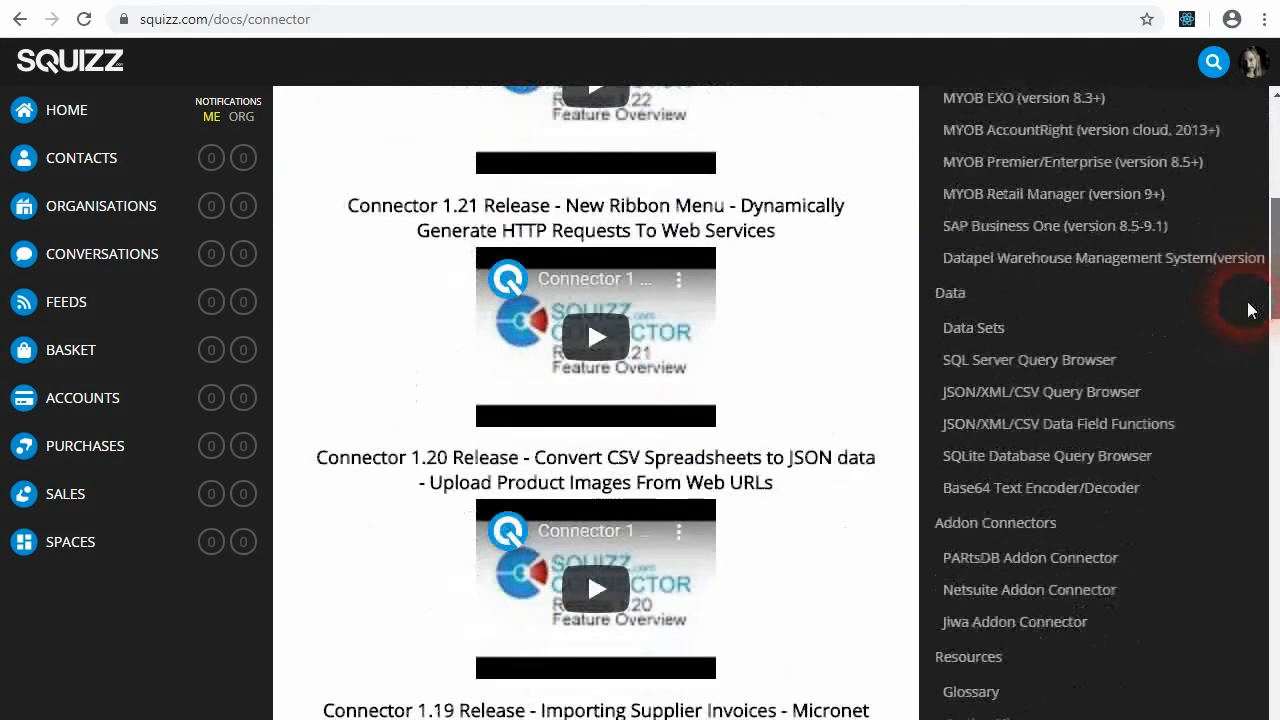
{"action": "left_click", "coordinate": [957, 424]}
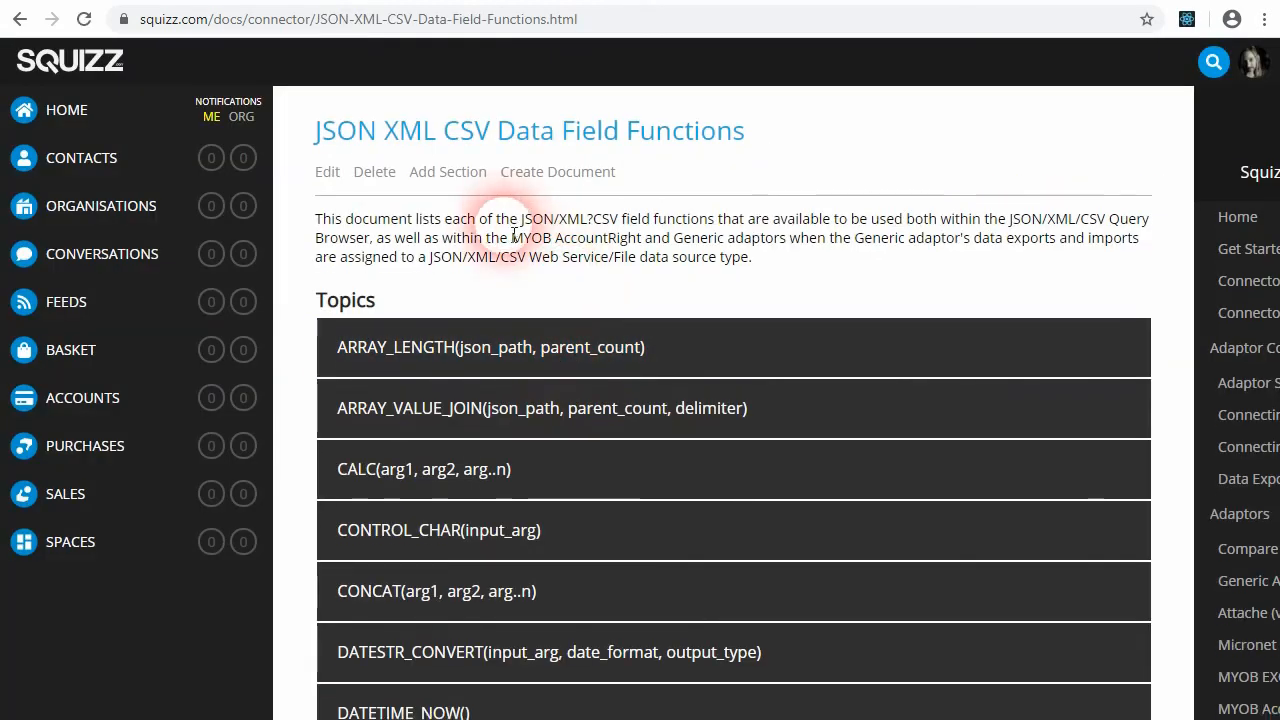
{"action": "scroll", "coordinate": [514, 214], "scroll_direction": "down", "scroll_amount": 6}
{"action": "scroll", "coordinate": [343, 380], "scroll_direction": "down", "scroll_amount": 9}
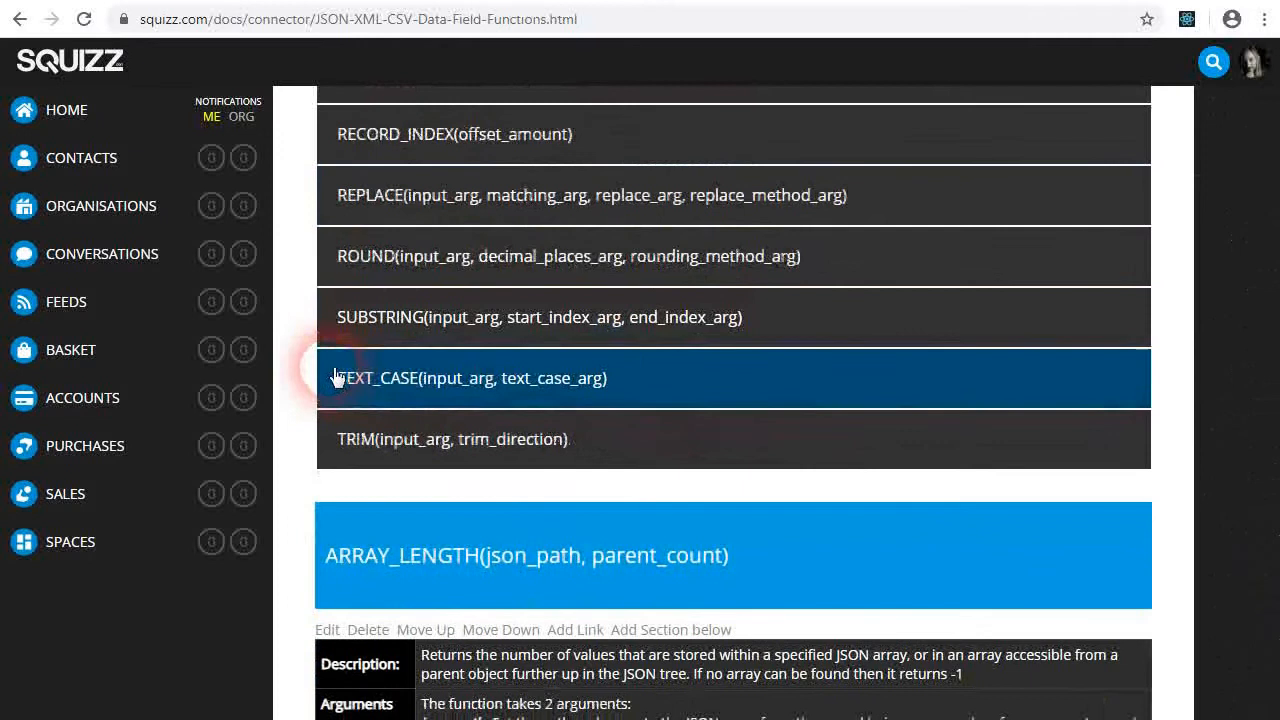
{"action": "left_click", "coordinate": [425, 384]}
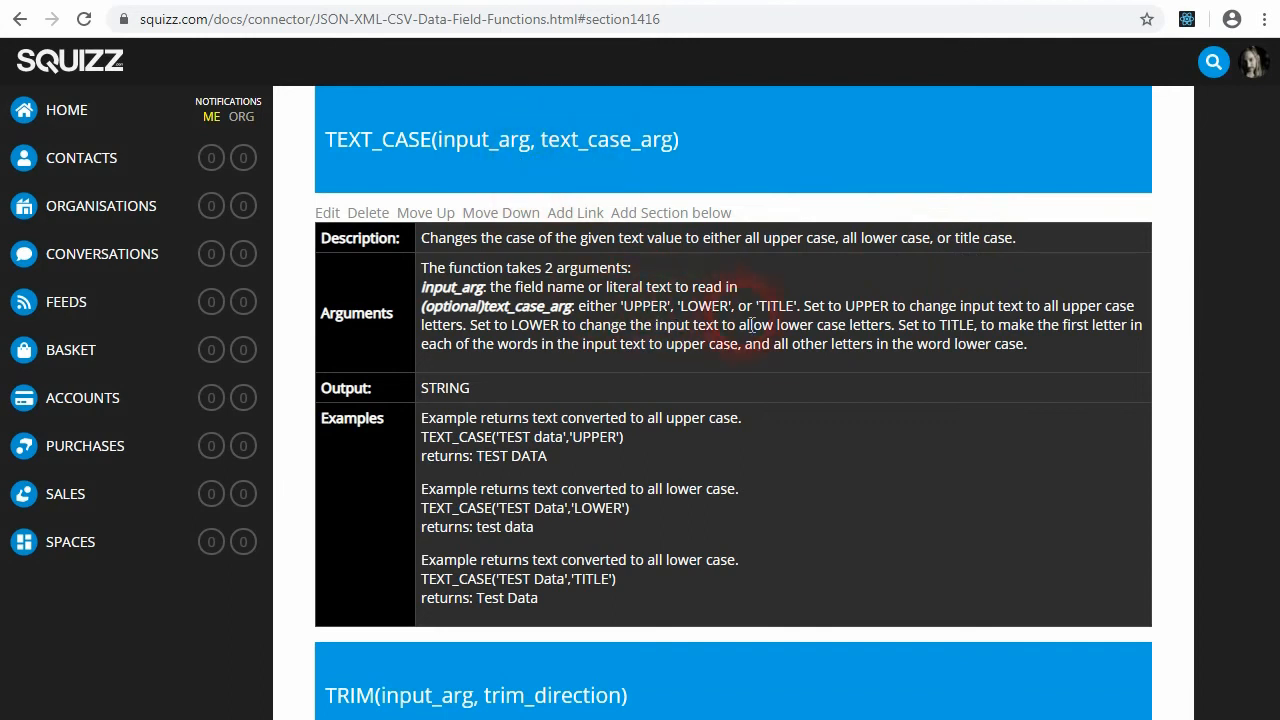
{"action": "key", "text": "alt+Tab"}
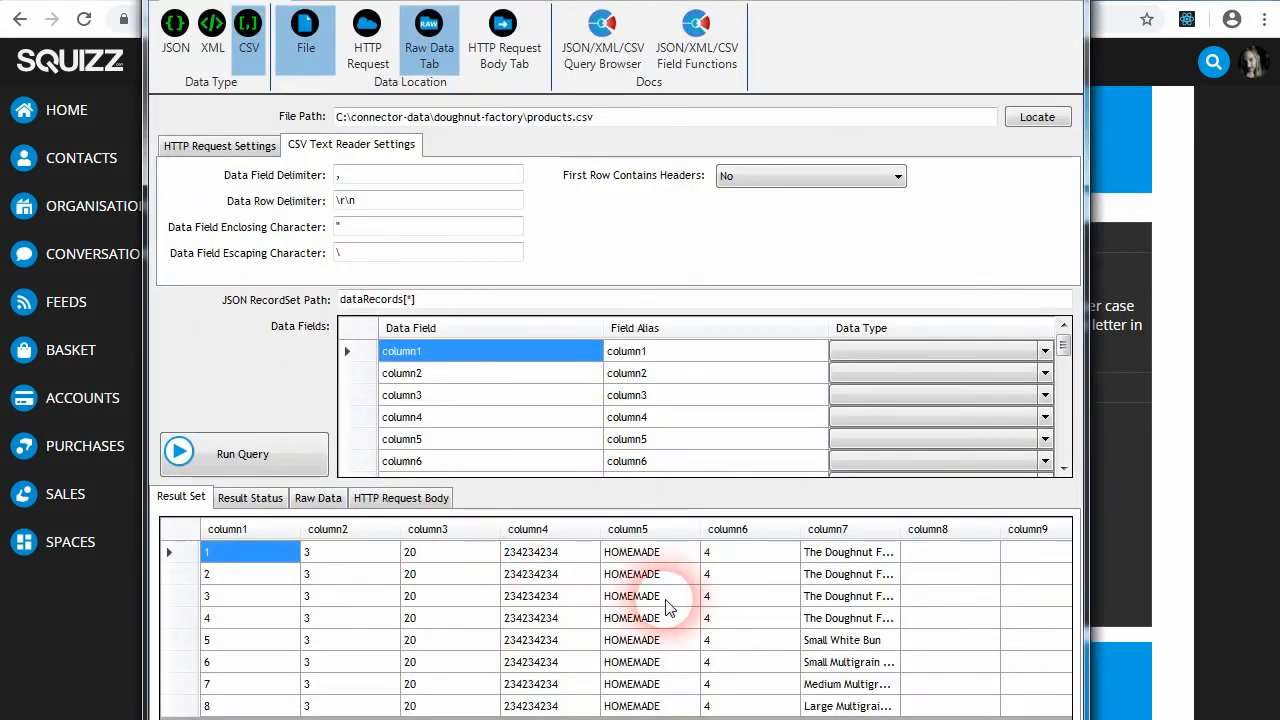
Step: Delete the column1 to column6 data fields and rerun the query
{"action": "left_click", "coordinate": [346, 351]}
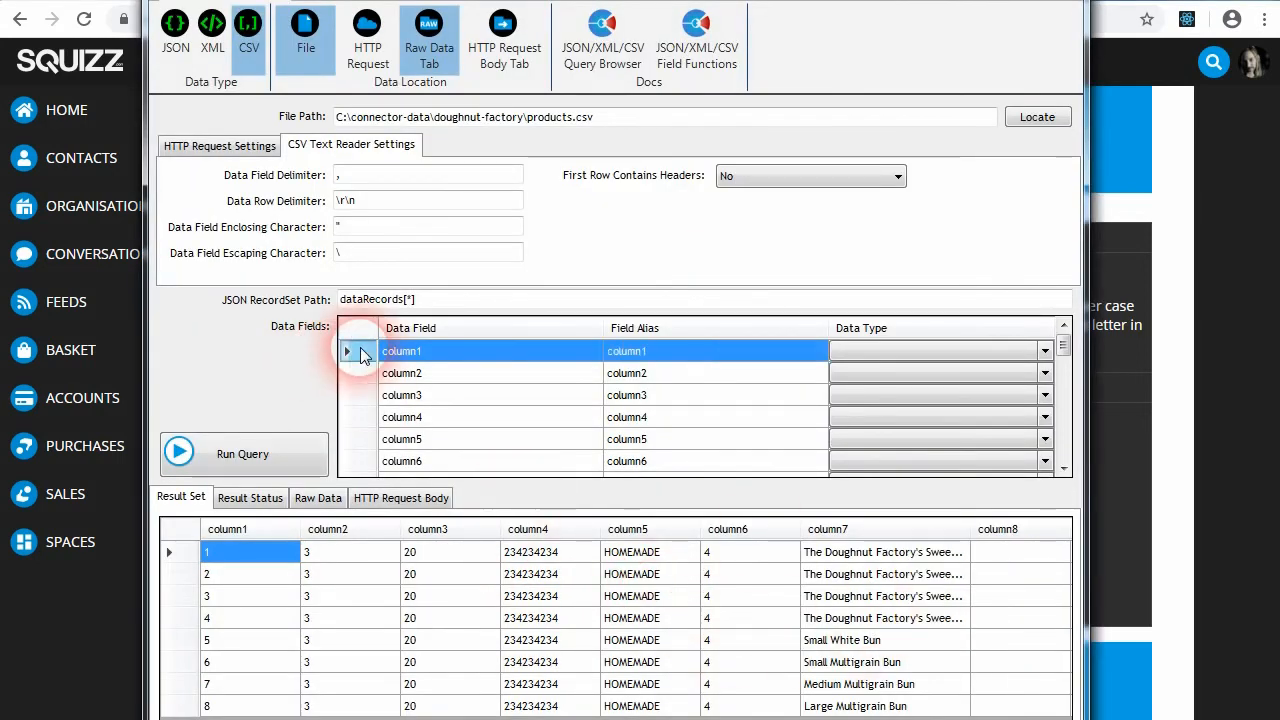
{"action": "left_click", "coordinate": [358, 460], "text": "shift"}
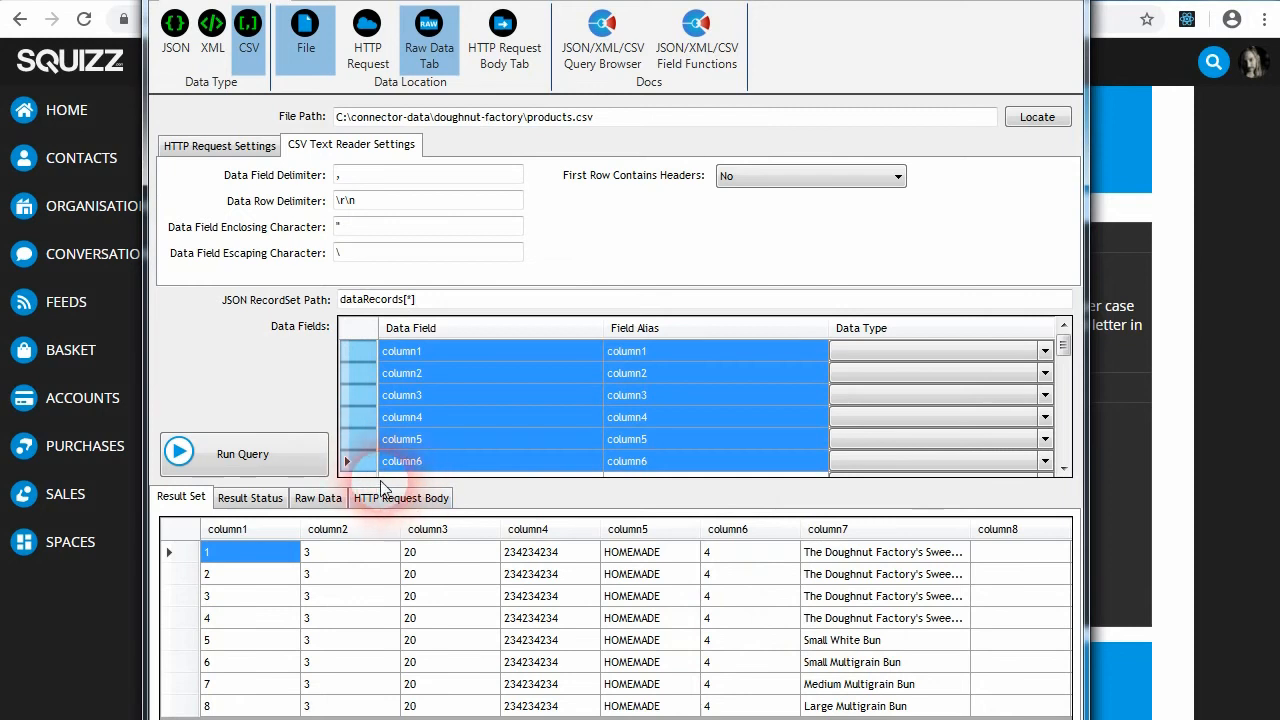
{"action": "key", "text": "Delete"}
{"action": "left_click", "coordinate": [272, 456]}
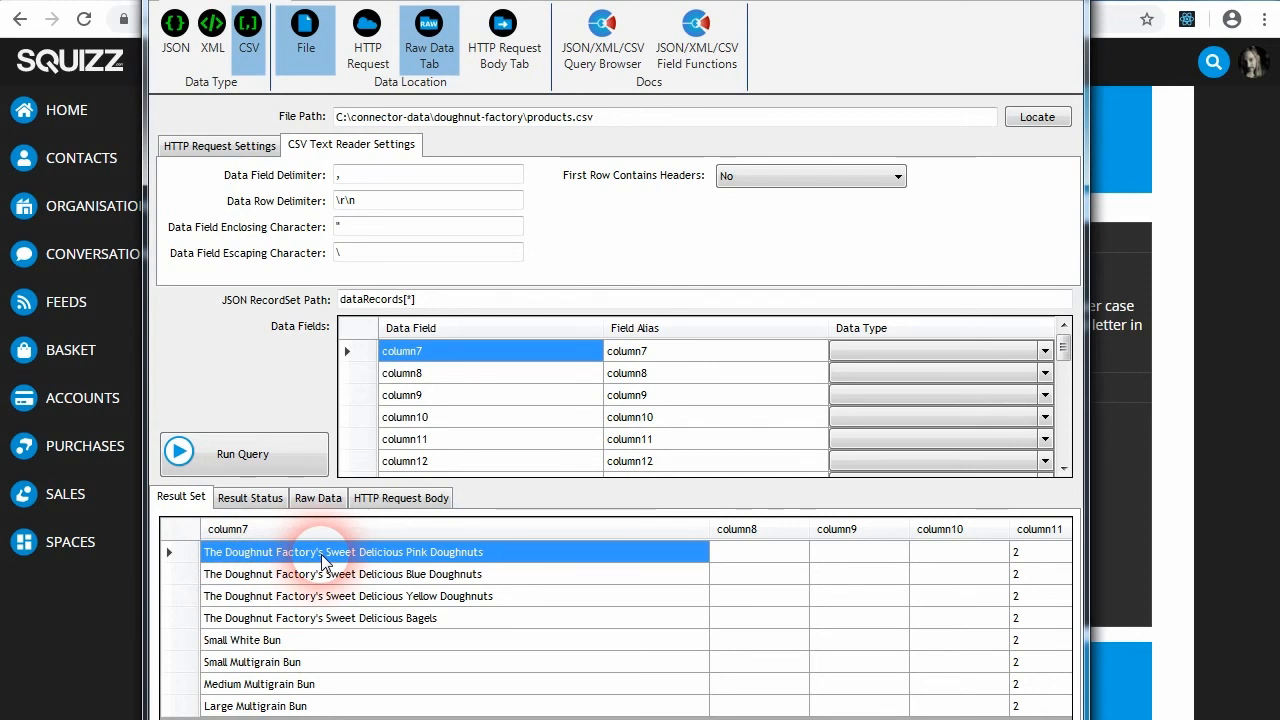
Step: Change column7's field to TEXT_CASE(column7,'UPPER') and rerun to get uppercase product names
{"action": "left_click", "coordinate": [448, 356]}
{"action": "left_click", "coordinate": [449, 358]}
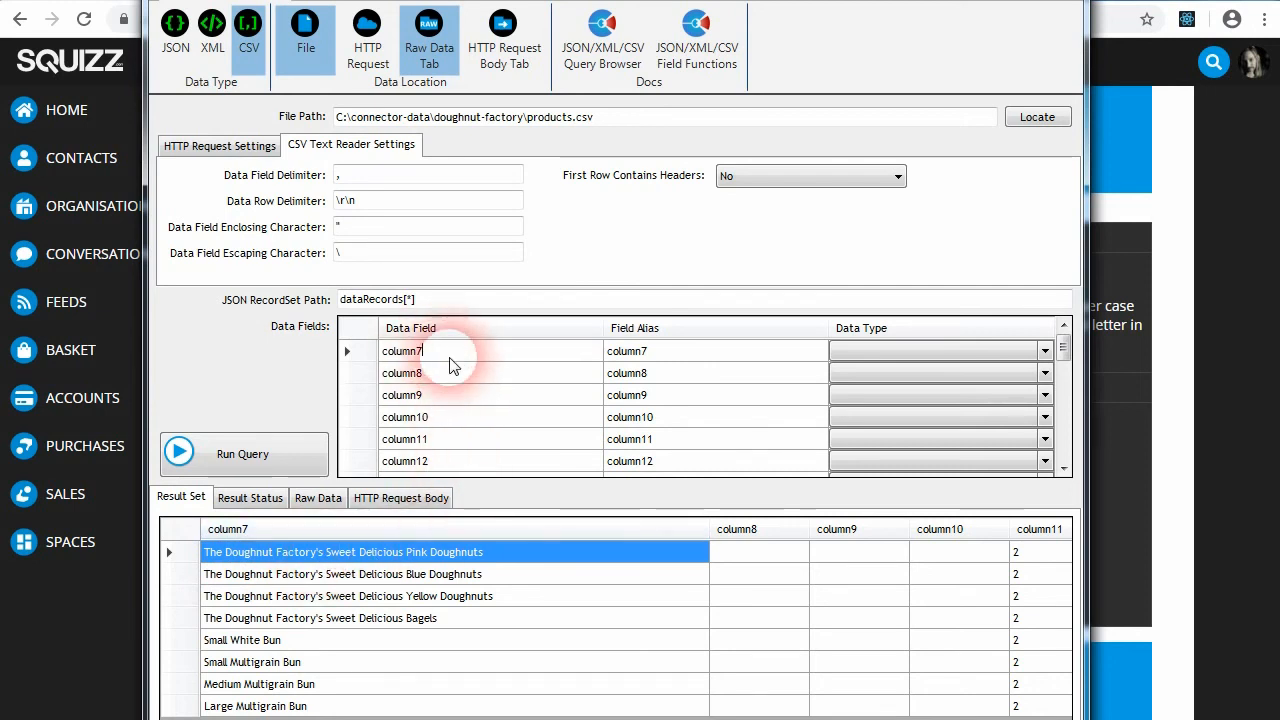
{"action": "type", "text": "TEXT  CASE("}
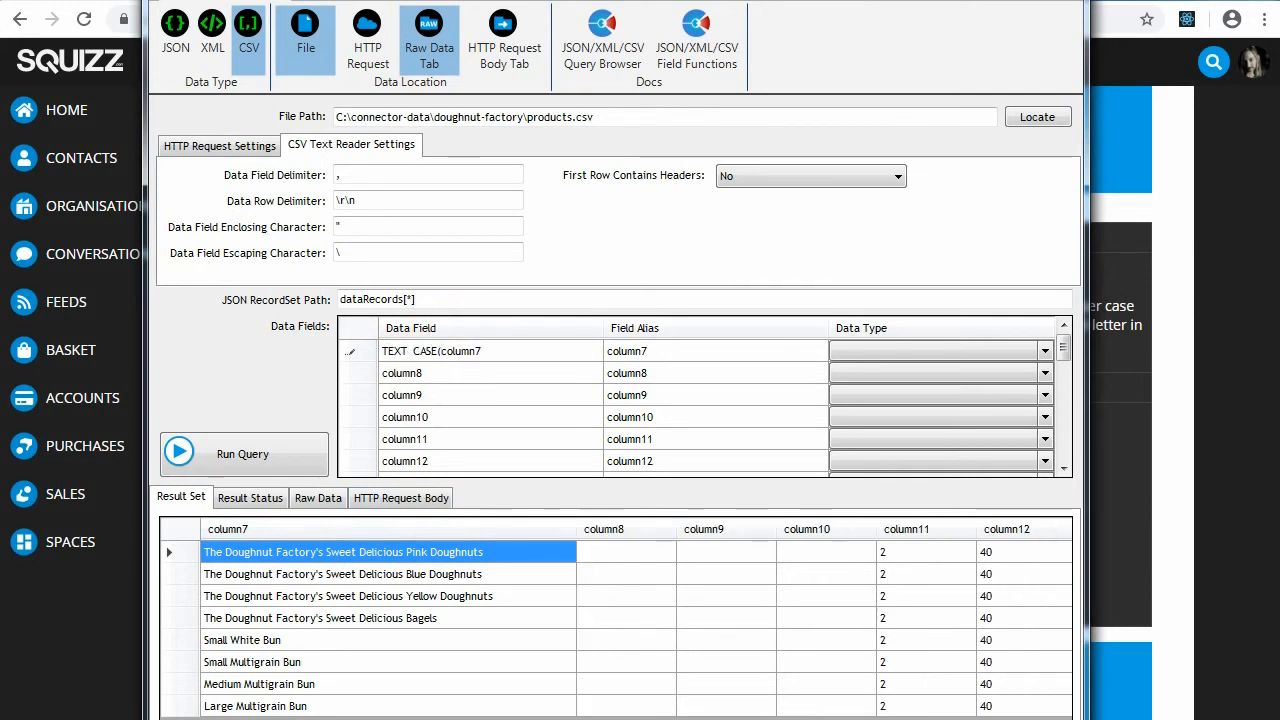
{"action": "key", "text": "End"}
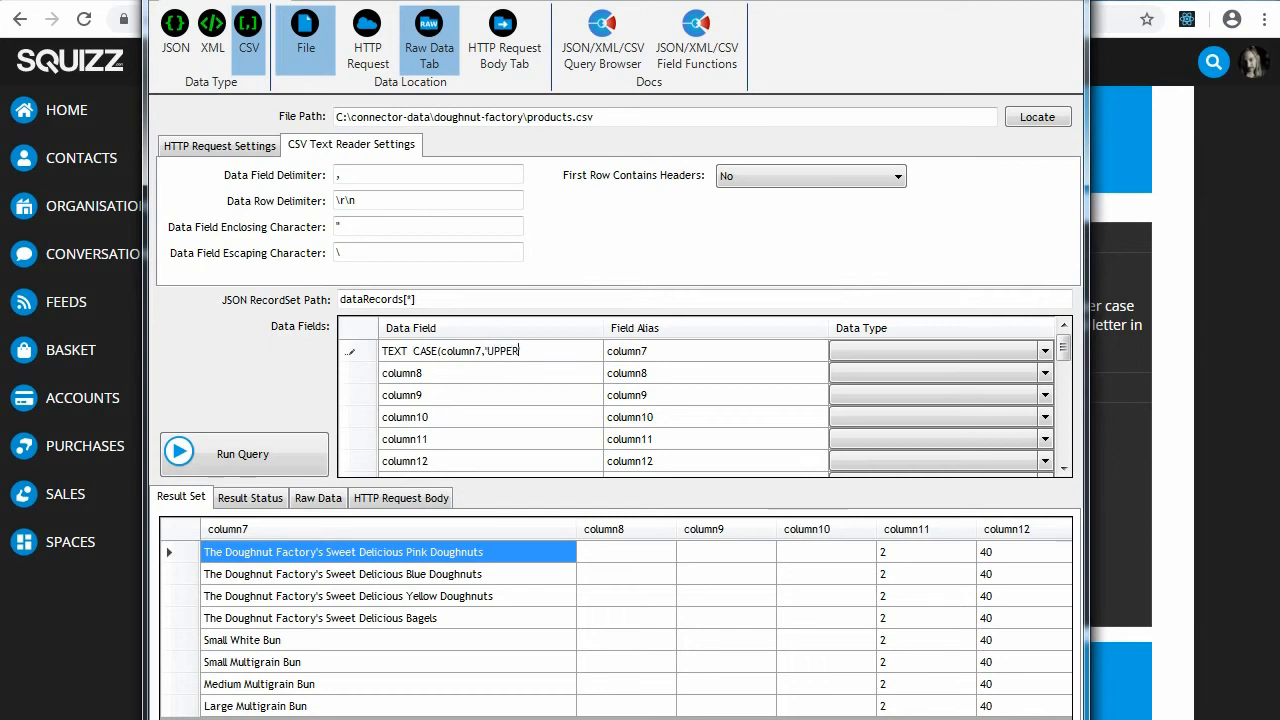
{"action": "left_click", "coordinate": [486, 373]}
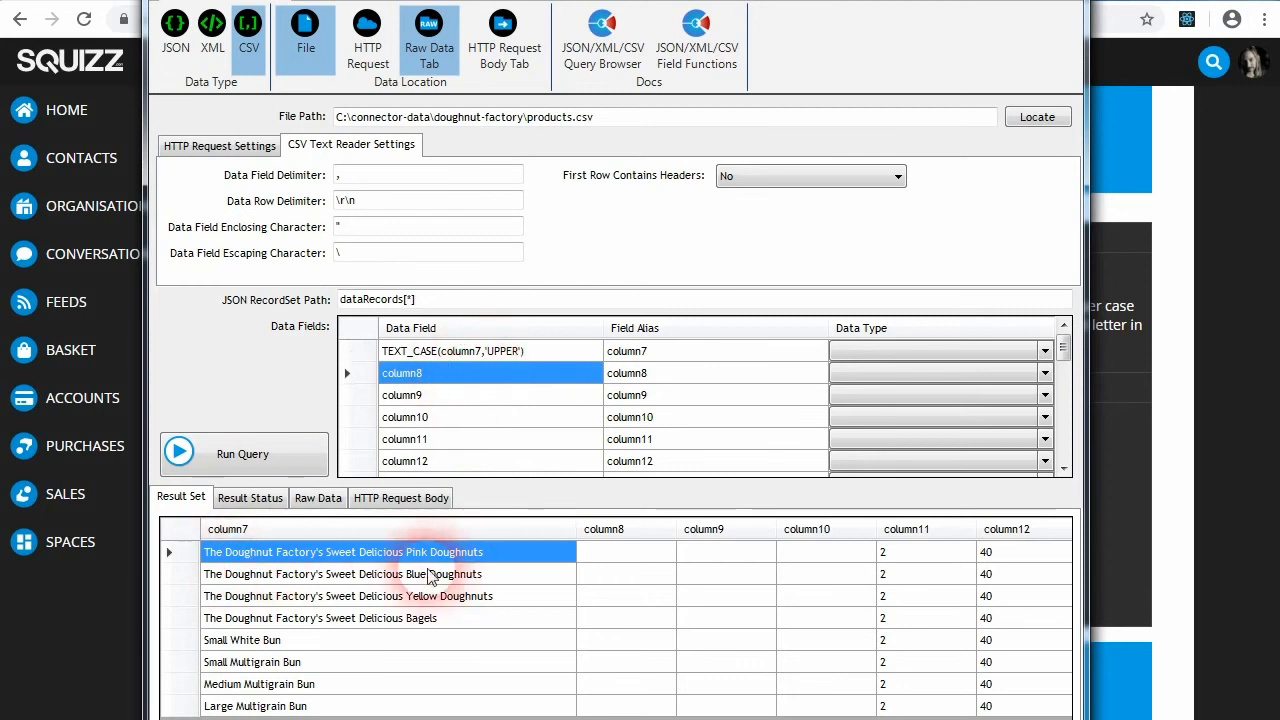
{"action": "left_click", "coordinate": [287, 469]}
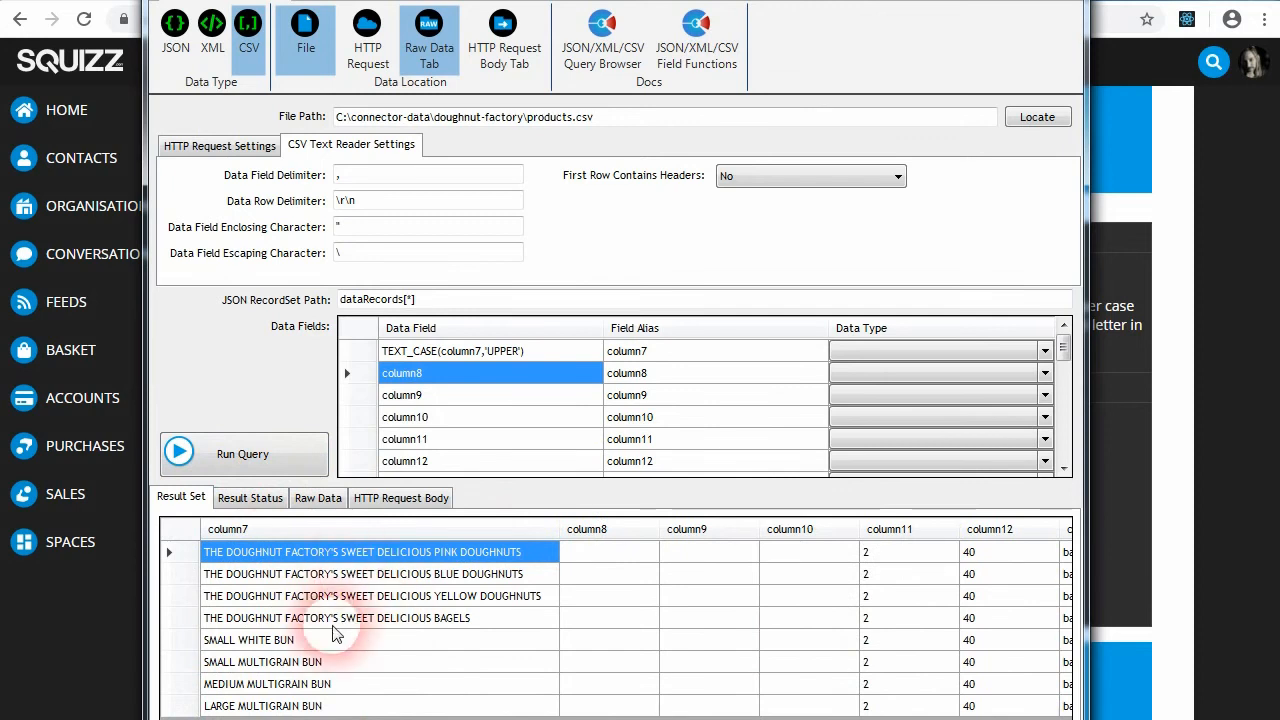
Step: Switch column7's expression to TEXT_CASE(column7,'LOWER'), rerun, and widen the column7 results column
{"action": "double_click", "coordinate": [520, 351]}
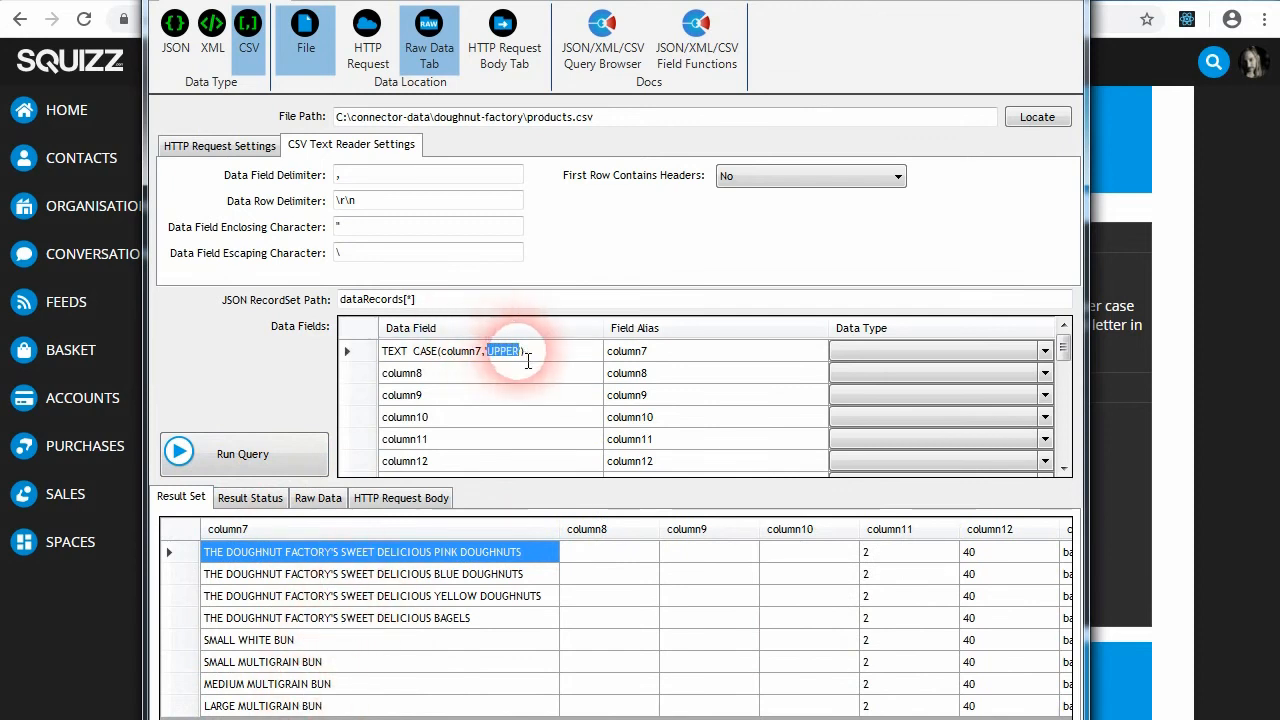
{"action": "type", "text": "LOWER"}
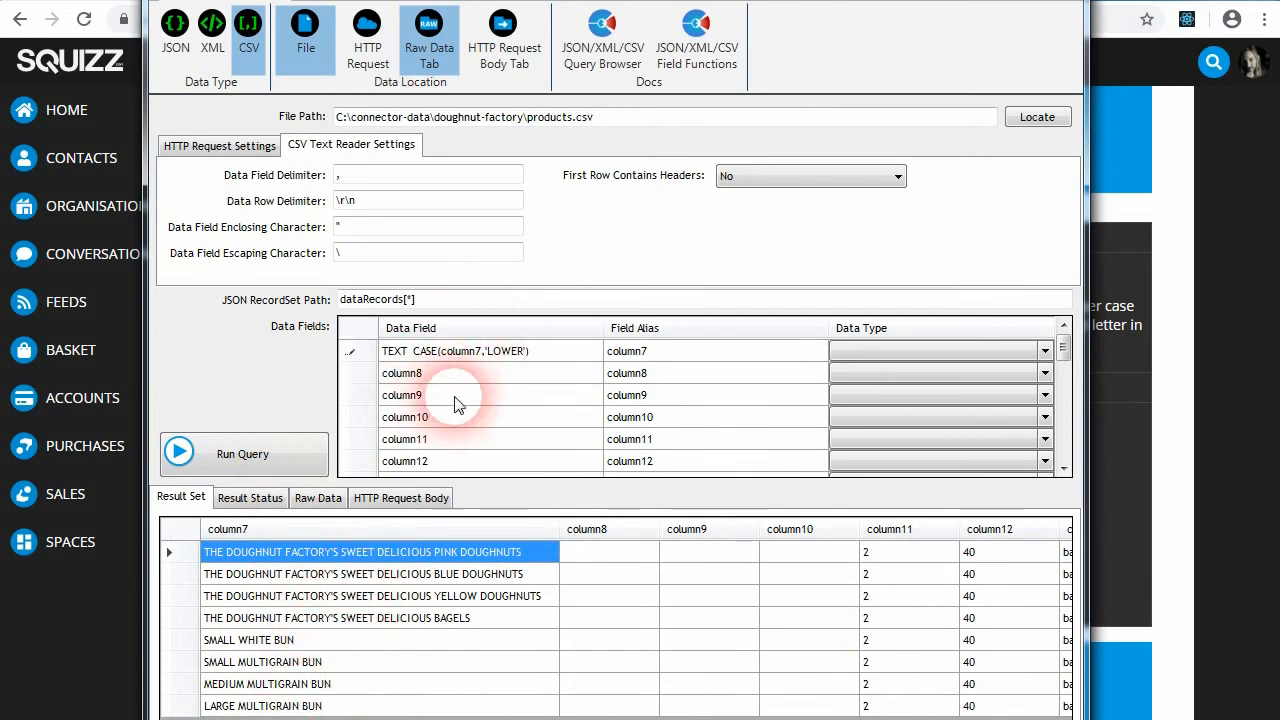
{"action": "left_click", "coordinate": [450, 398]}
{"action": "left_click", "coordinate": [312, 433]}
{"action": "left_click_drag", "start_coordinate": [309, 529], "coordinate": [632, 526]}
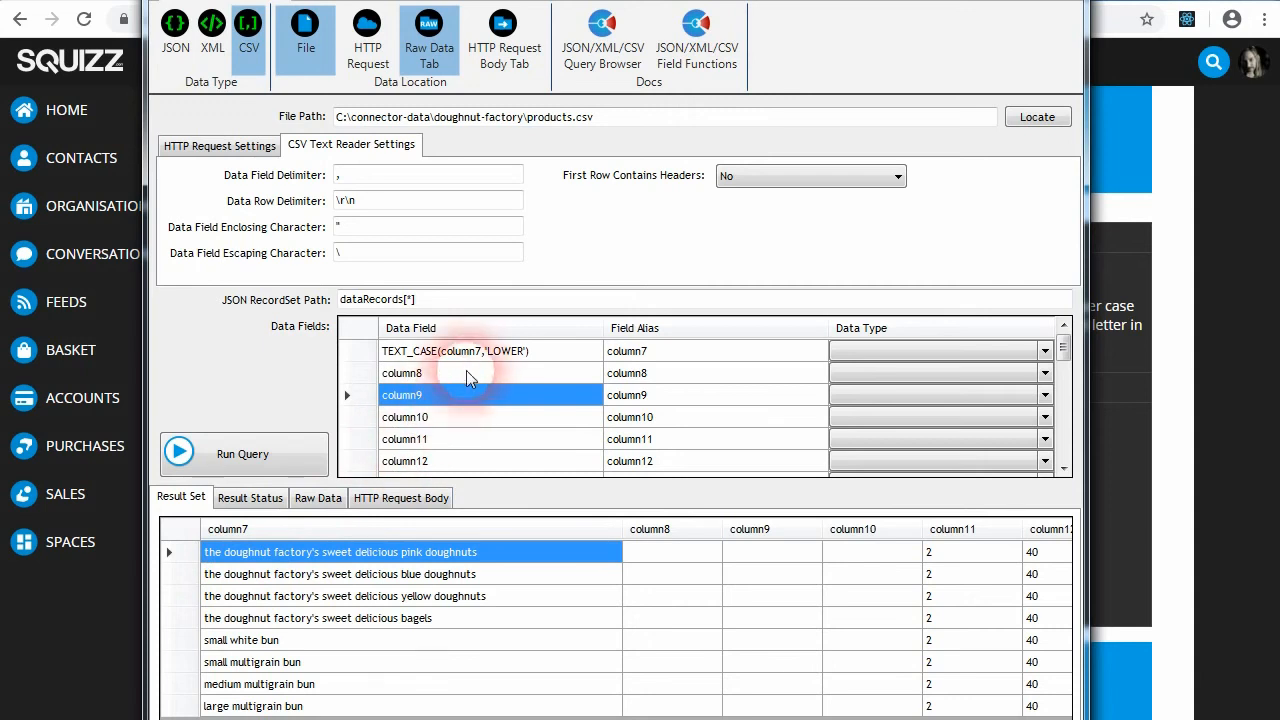
Step: Change the expression to TEXT_CASE(column7,'TITLE') and rerun, showing title-cased names like Yellow Doughnuts
{"action": "left_click", "coordinate": [499, 358]}
{"action": "left_click", "coordinate": [499, 355]}
{"action": "double_click", "coordinate": [507, 352]}
{"action": "type", "text": "TIT"}
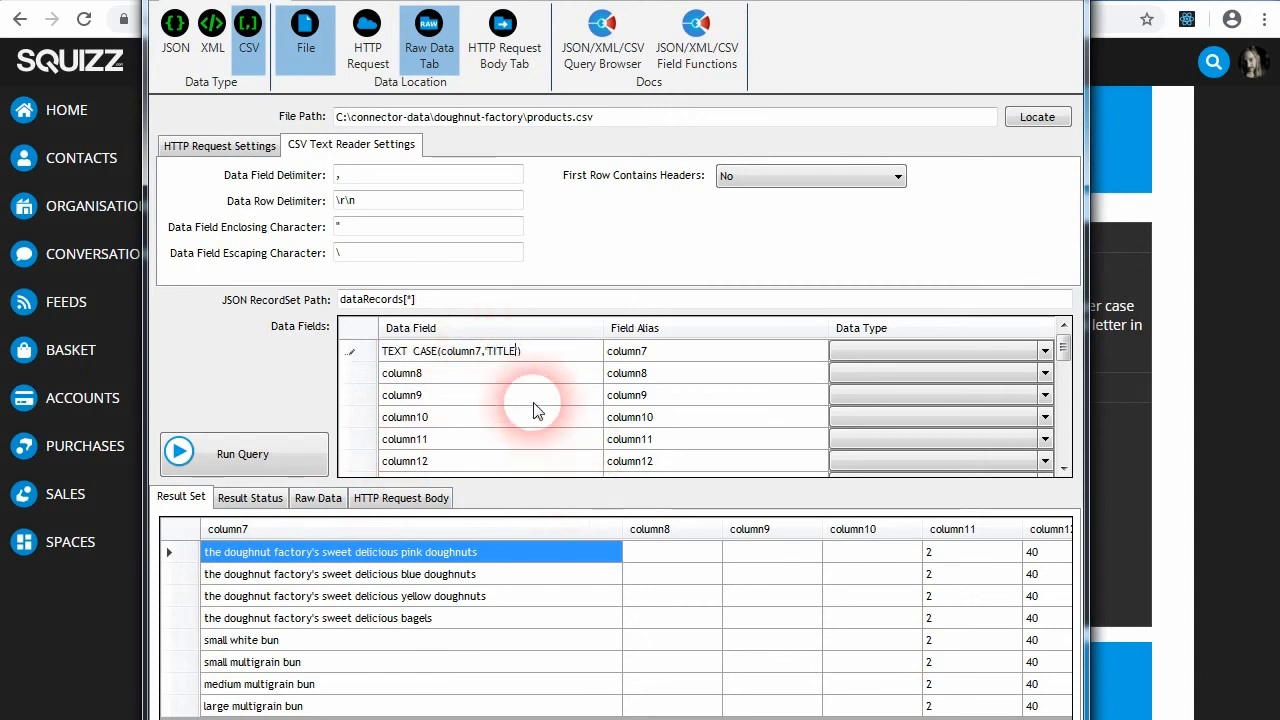
{"action": "left_click", "coordinate": [507, 376]}
{"action": "left_click", "coordinate": [266, 456]}
{"action": "left_click_drag", "start_coordinate": [288, 529], "coordinate": [570, 529]}
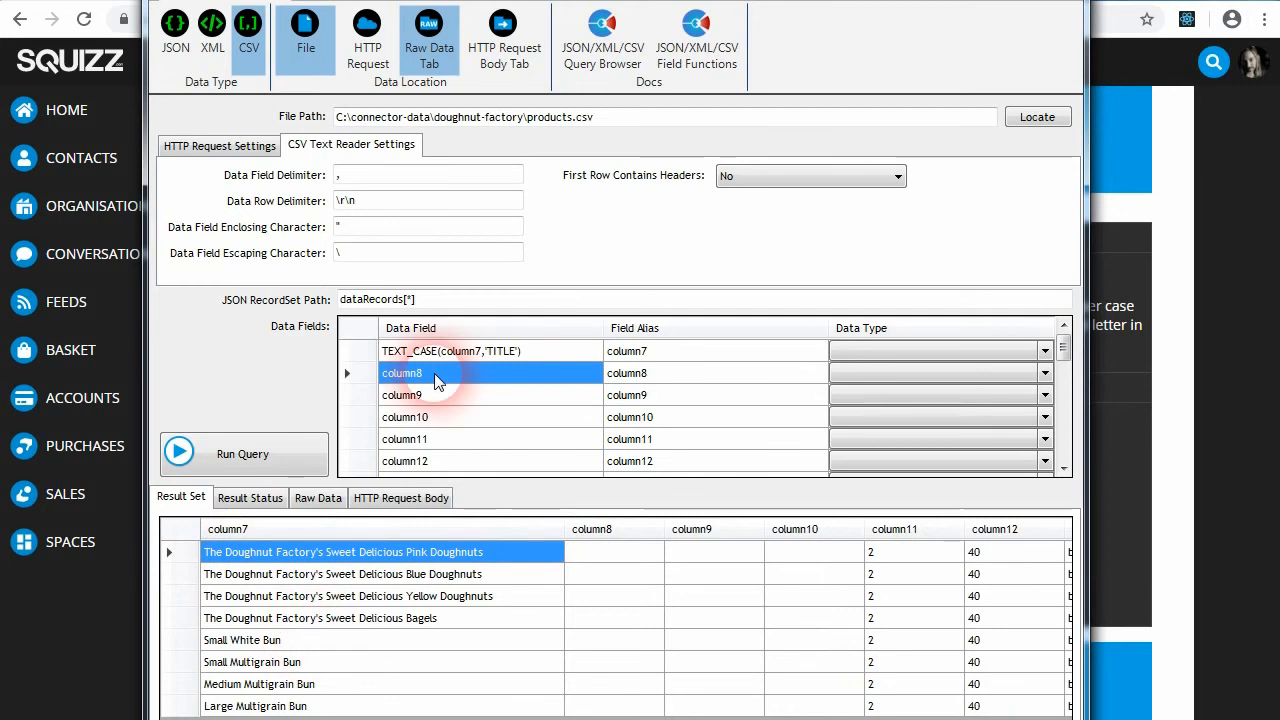
{"action": "left_click", "coordinate": [250, 45]}
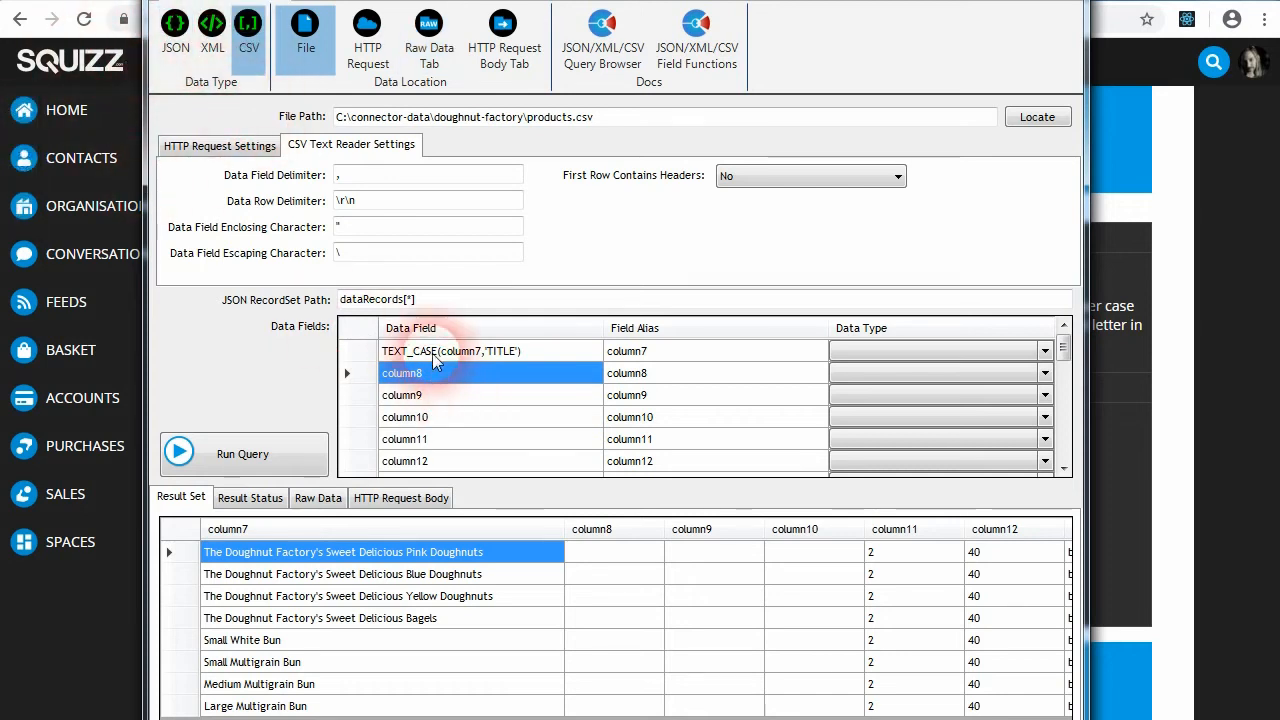
{"action": "left_click", "coordinate": [493, 600]}
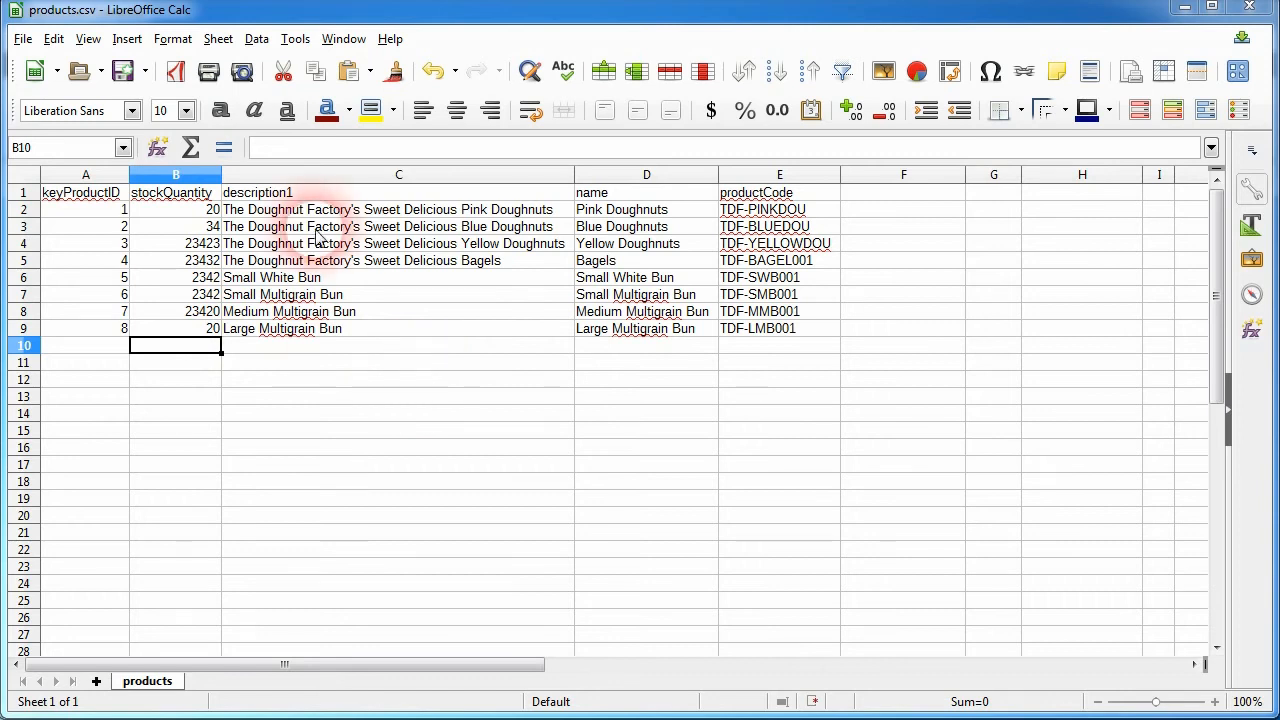
Step: Insert a blank row above the Small White Bun record in products.csv
{"action": "left_click", "coordinate": [212, 226]}
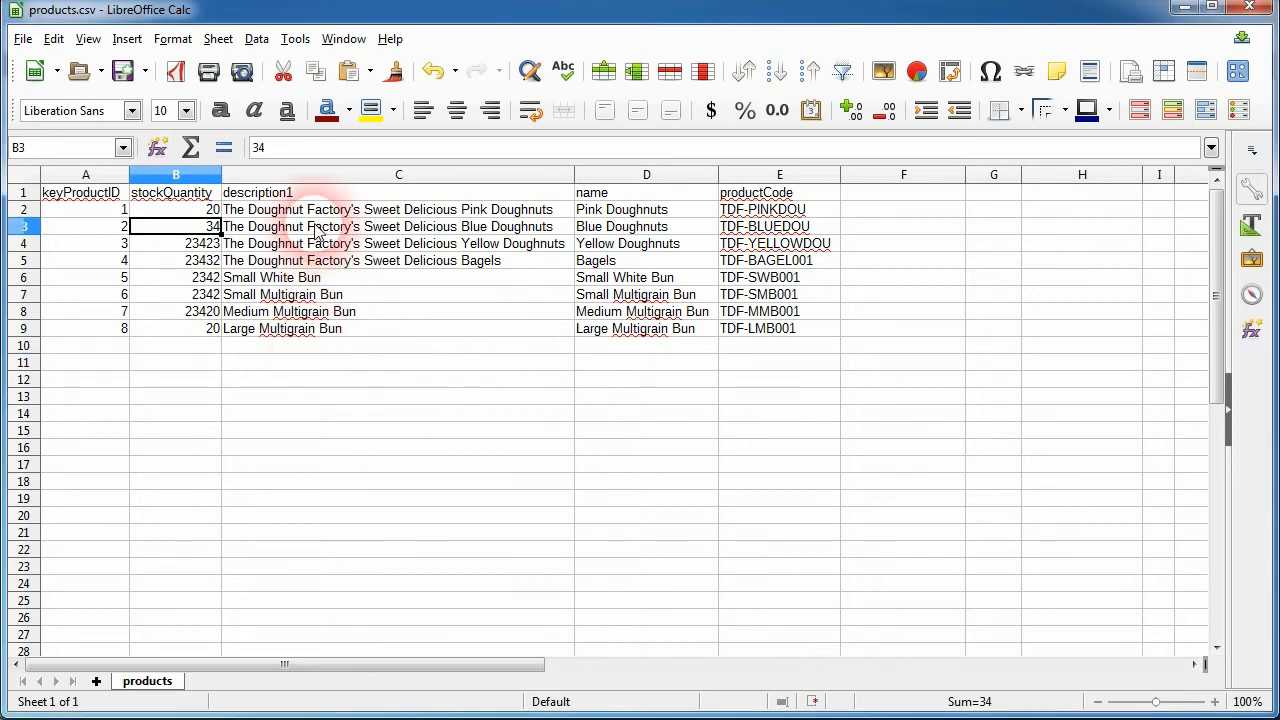
{"action": "left_click", "coordinate": [415, 330]}
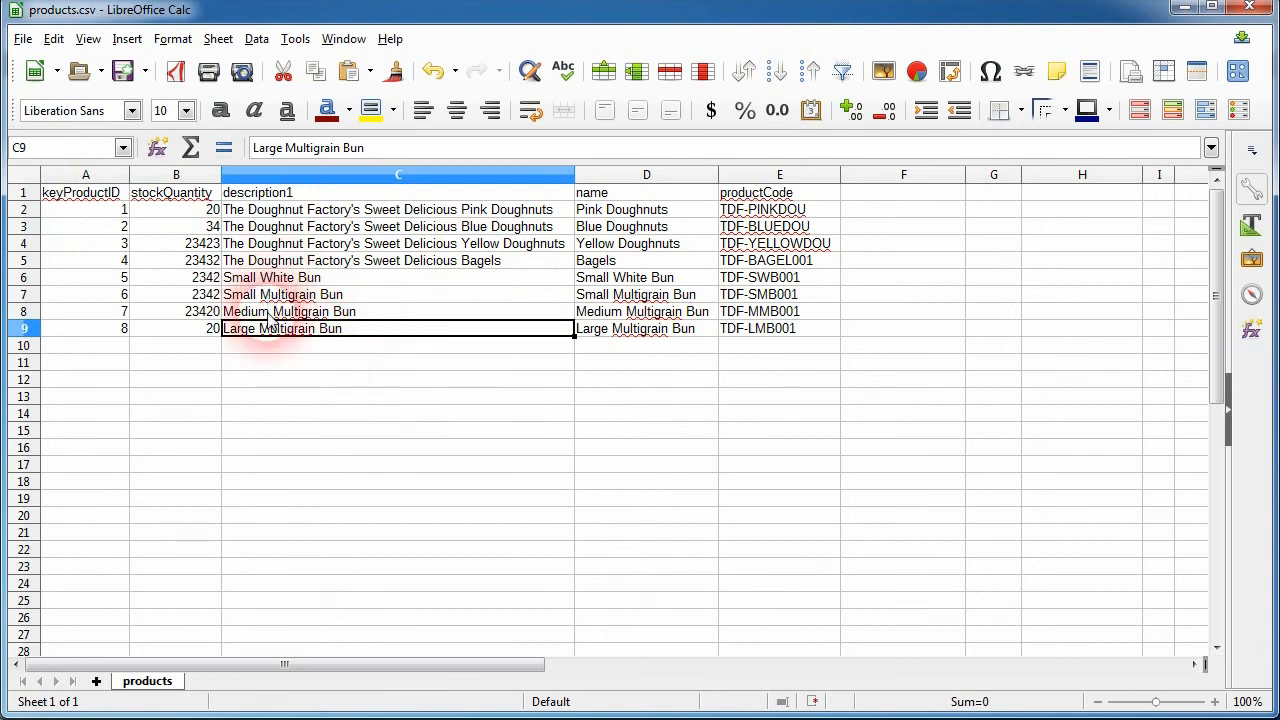
{"action": "left_click", "coordinate": [26, 280]}
{"action": "right_click", "coordinate": [26, 282]}
{"action": "left_click", "coordinate": [80, 391]}
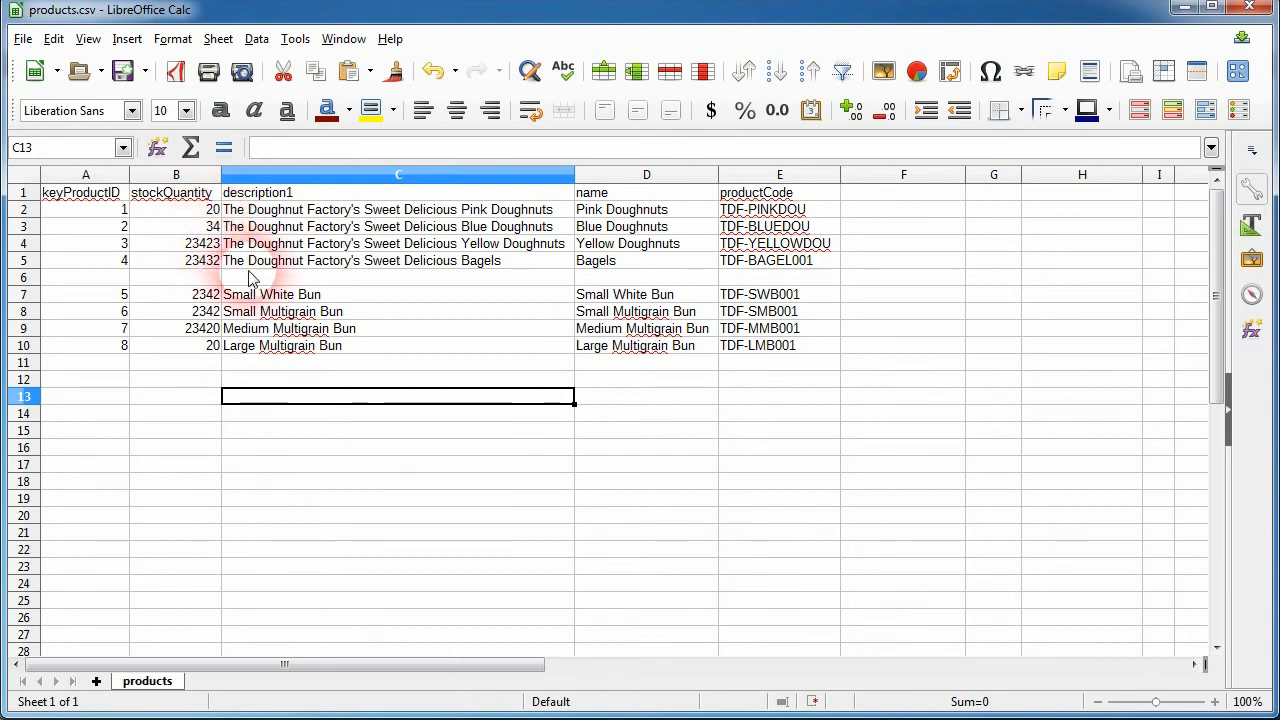
Step: Add a second blank row and label cell A7 'Page Number 2'
{"action": "right_click", "coordinate": [22, 294]}
{"action": "left_click", "coordinate": [83, 415]}
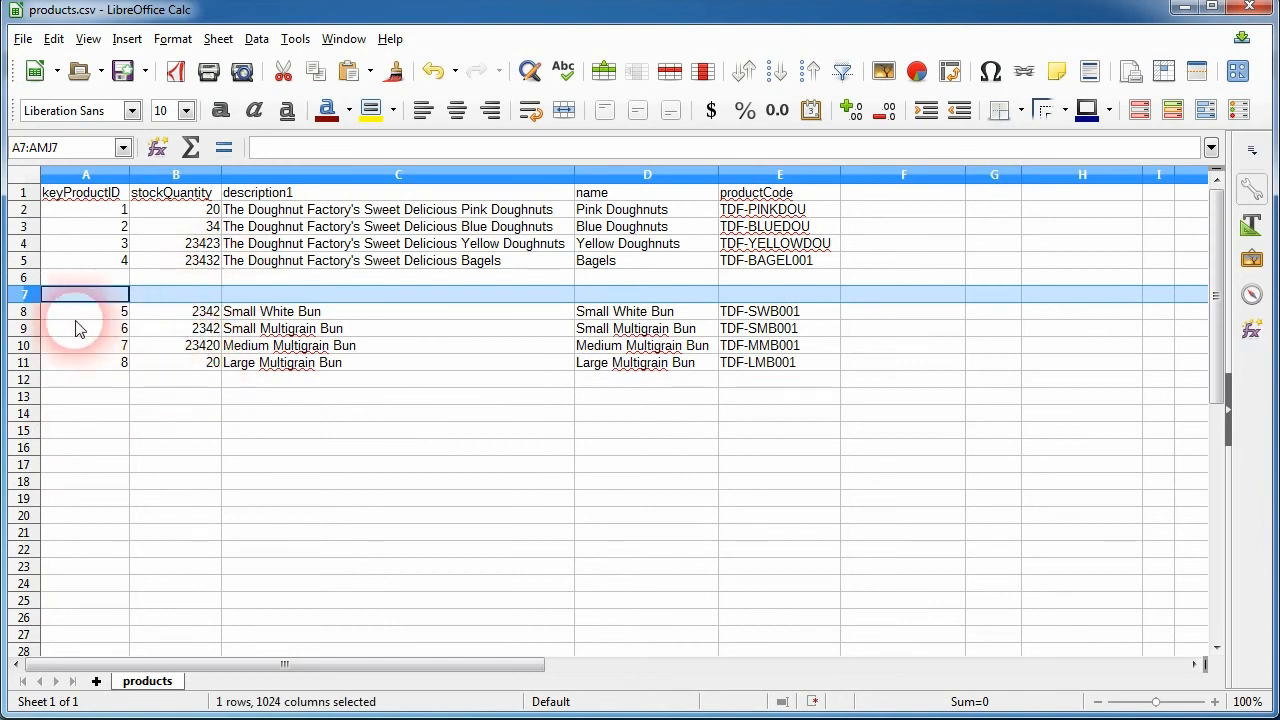
{"action": "left_click", "coordinate": [183, 346]}
{"action": "left_click", "coordinate": [102, 300]}
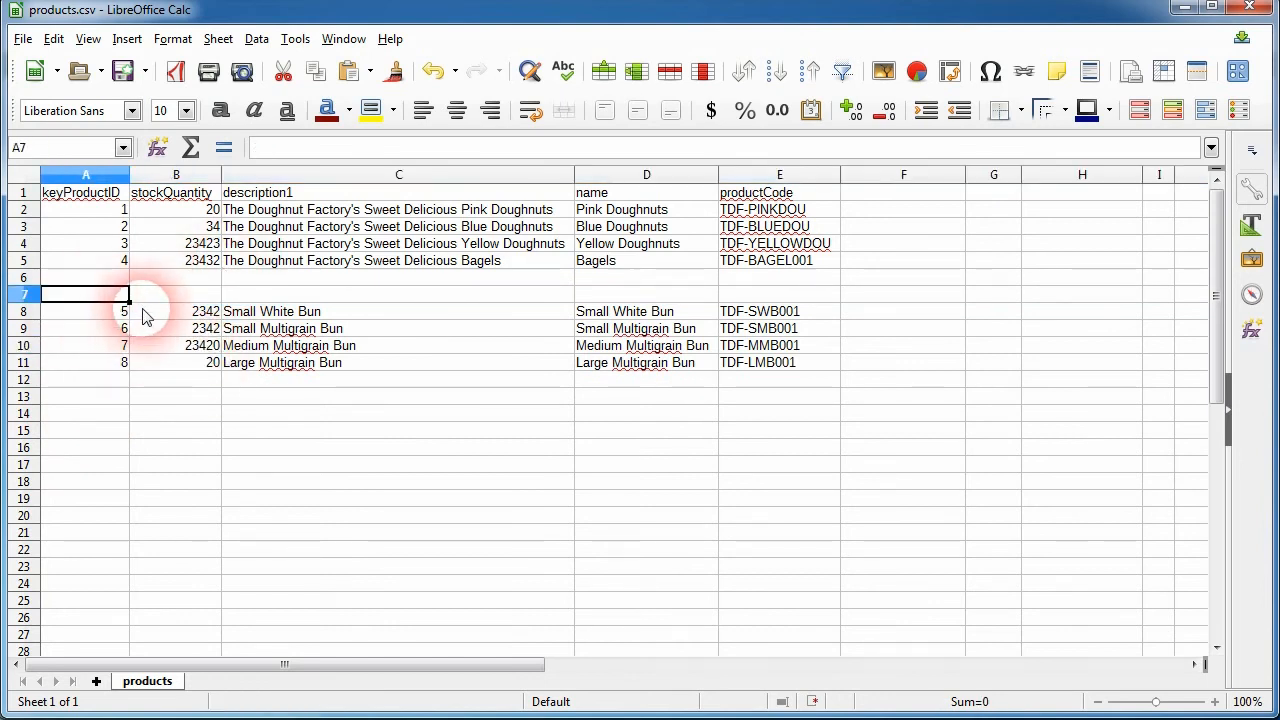
{"action": "type", "text": "Page Number 2"}
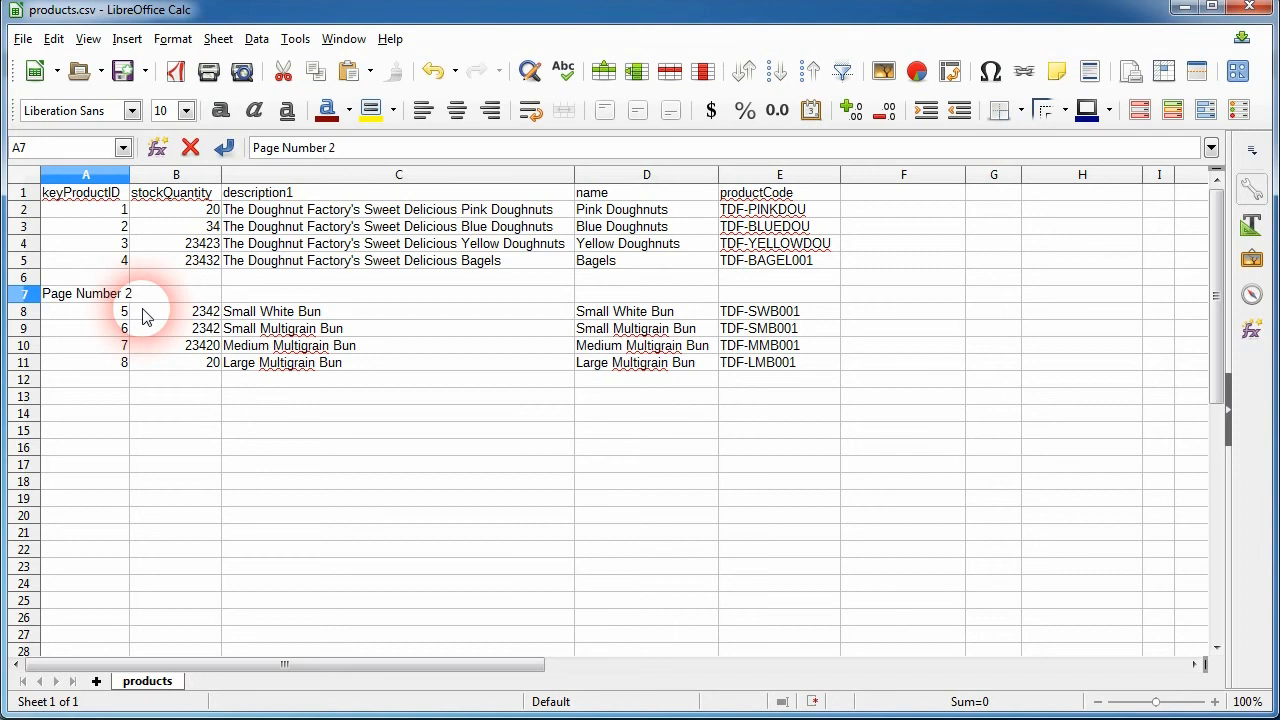
{"action": "left_click", "coordinate": [143, 310]}
Step: Insert a row above the headers and label it 'Page Number 1'
{"action": "right_click", "coordinate": [23, 192]}
{"action": "left_click", "coordinate": [95, 312]}
{"action": "type", "text": "Page"}
{"action": "type", "text": " Nu"}
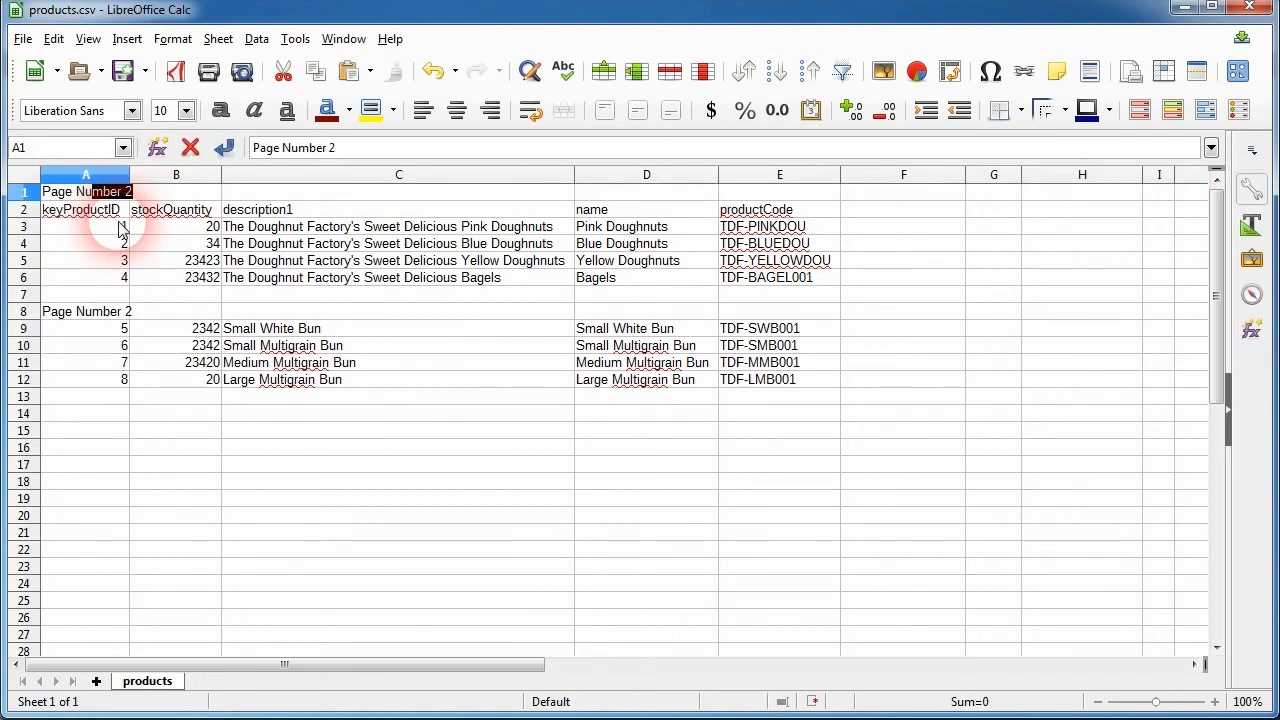
{"action": "type", "text": "mber 1"}
{"action": "left_click", "coordinate": [186, 261]}
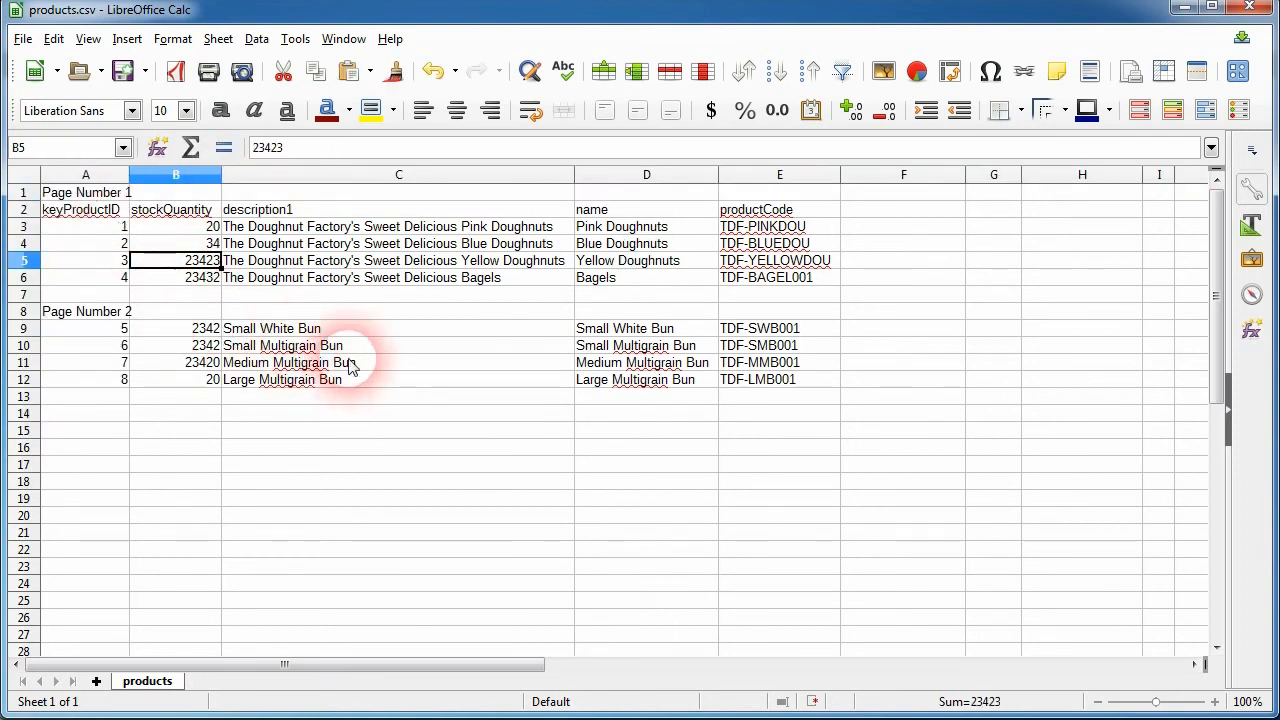
{"action": "left_click", "coordinate": [330, 294]}
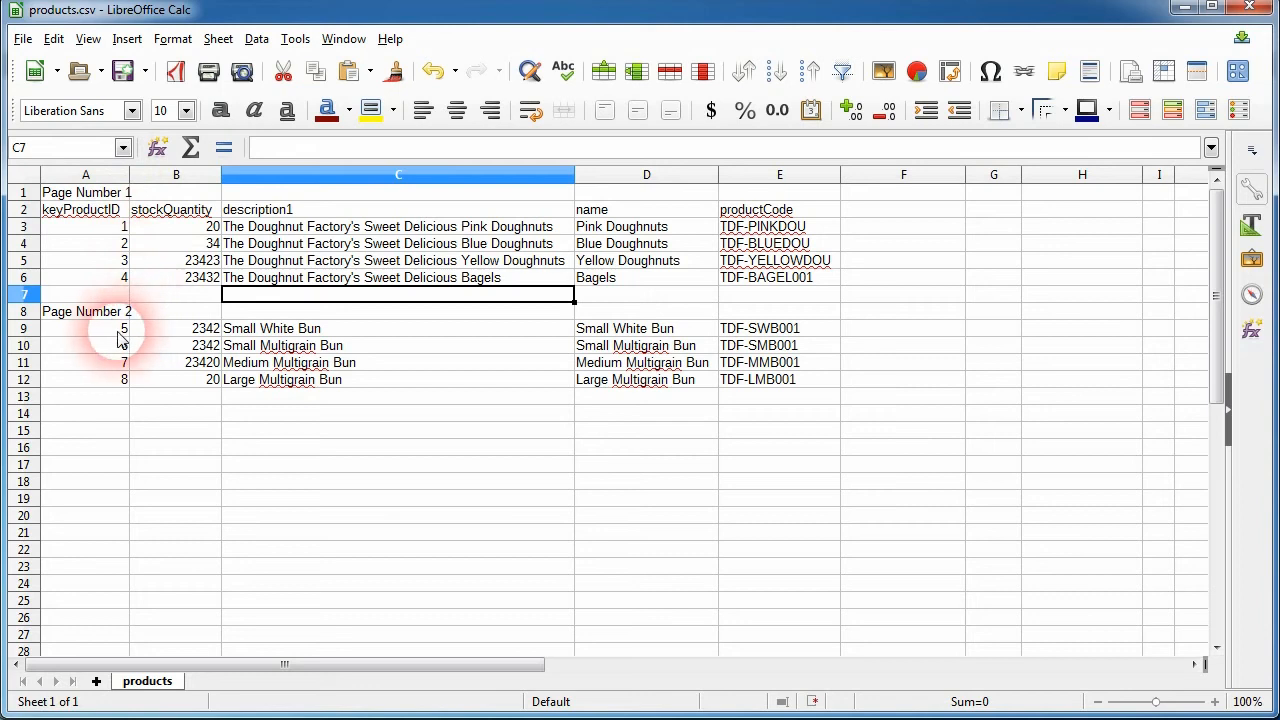
Step: Insert a blank row and type the Page ID and Next Page ID labels into cell A9
{"action": "left_click", "coordinate": [147, 417]}
{"action": "right_click", "coordinate": [24, 328]}
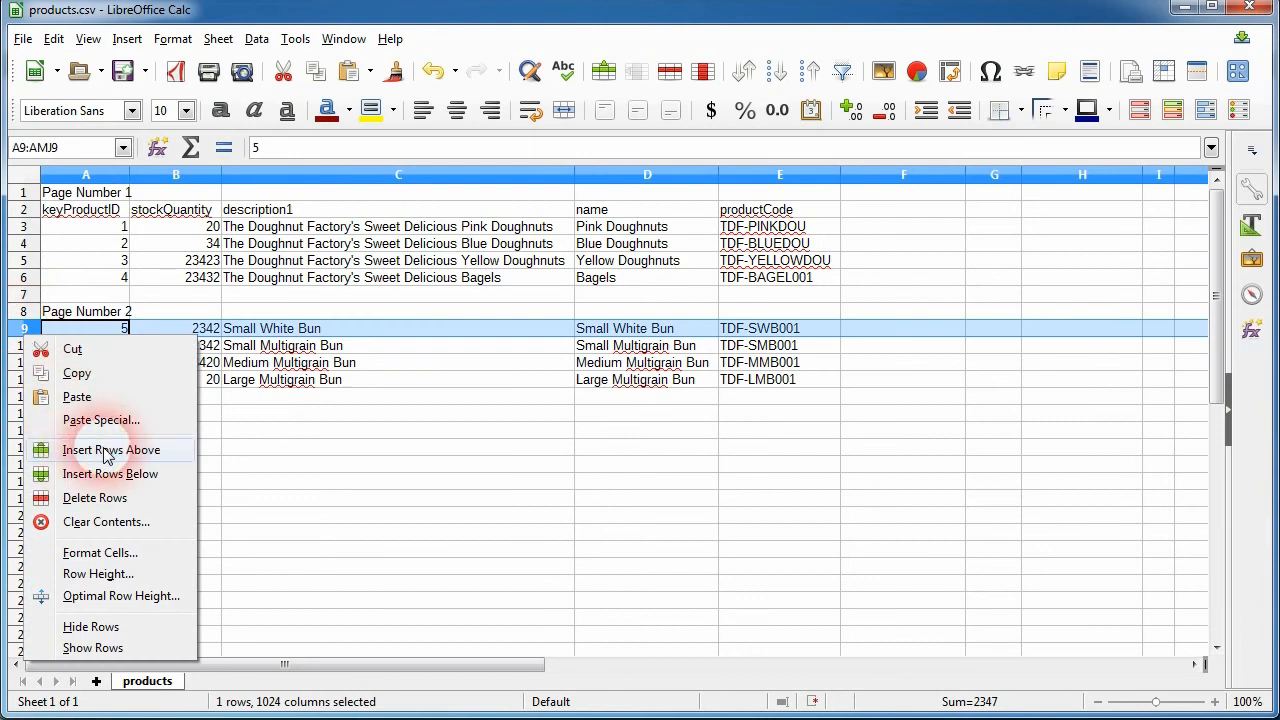
{"action": "left_click", "coordinate": [107, 450]}
{"action": "left_click", "coordinate": [97, 436]}
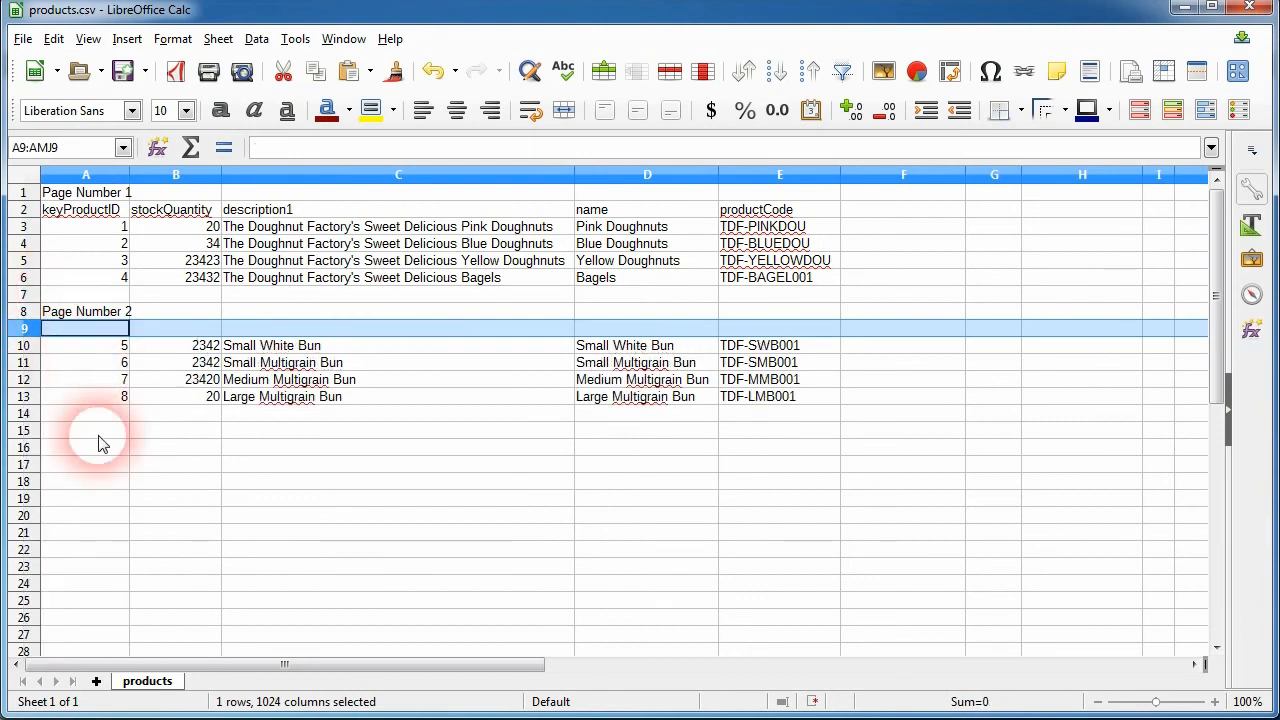
{"action": "double_click", "coordinate": [106, 328]}
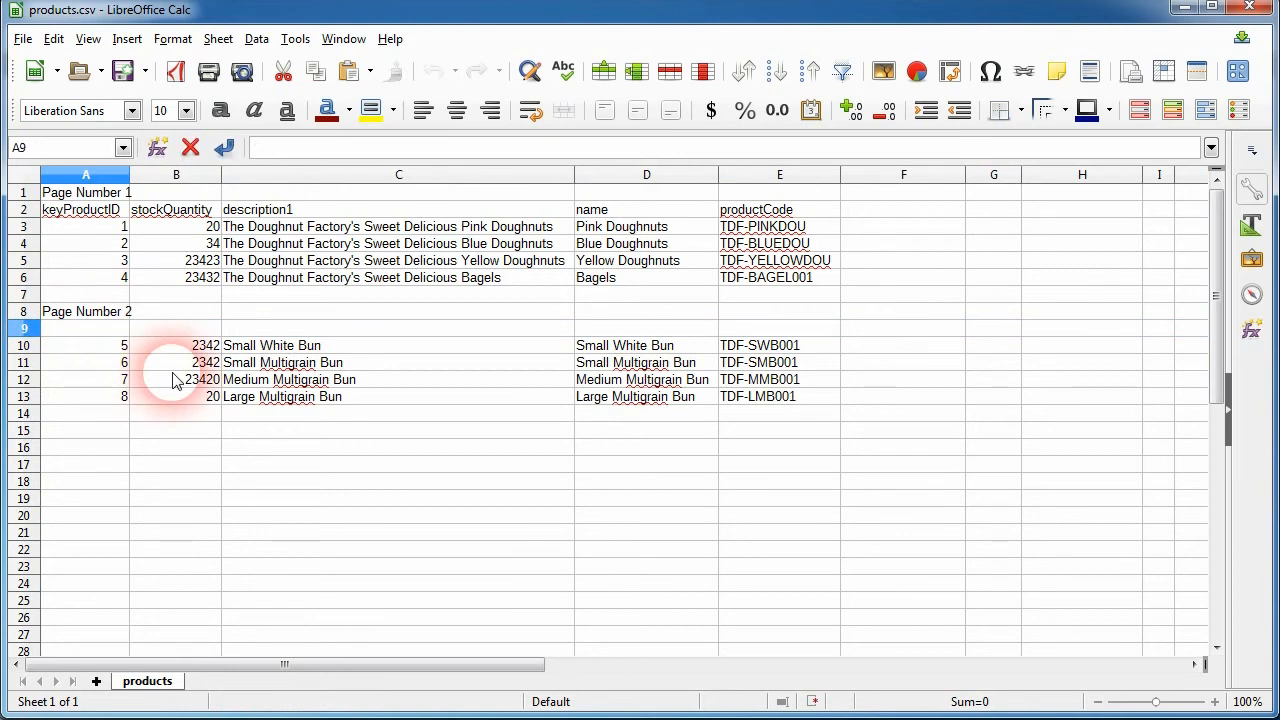
{"action": "type", "text": "Page ID: ABC222"}
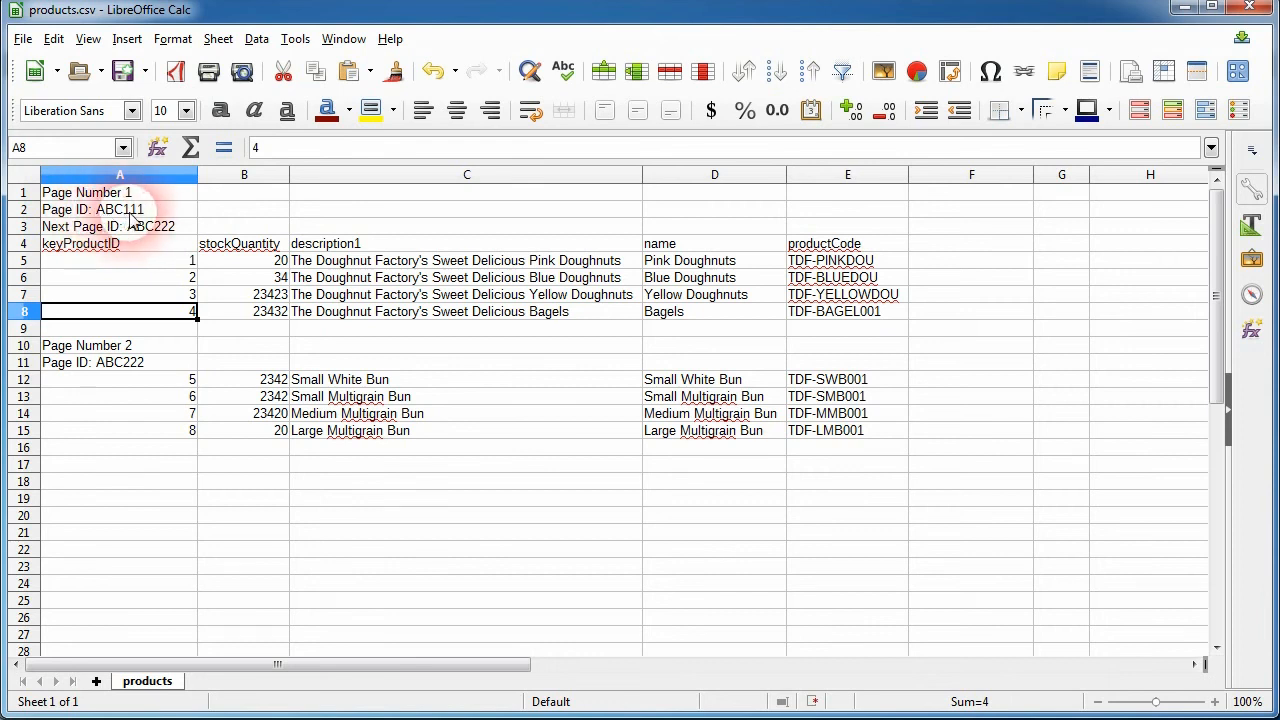
Step: Check the Page ID: ABC111, Next Page ID: ABC222 and Page ID: ABC222 labels, then minimise Calc
{"action": "left_click", "coordinate": [135, 345]}
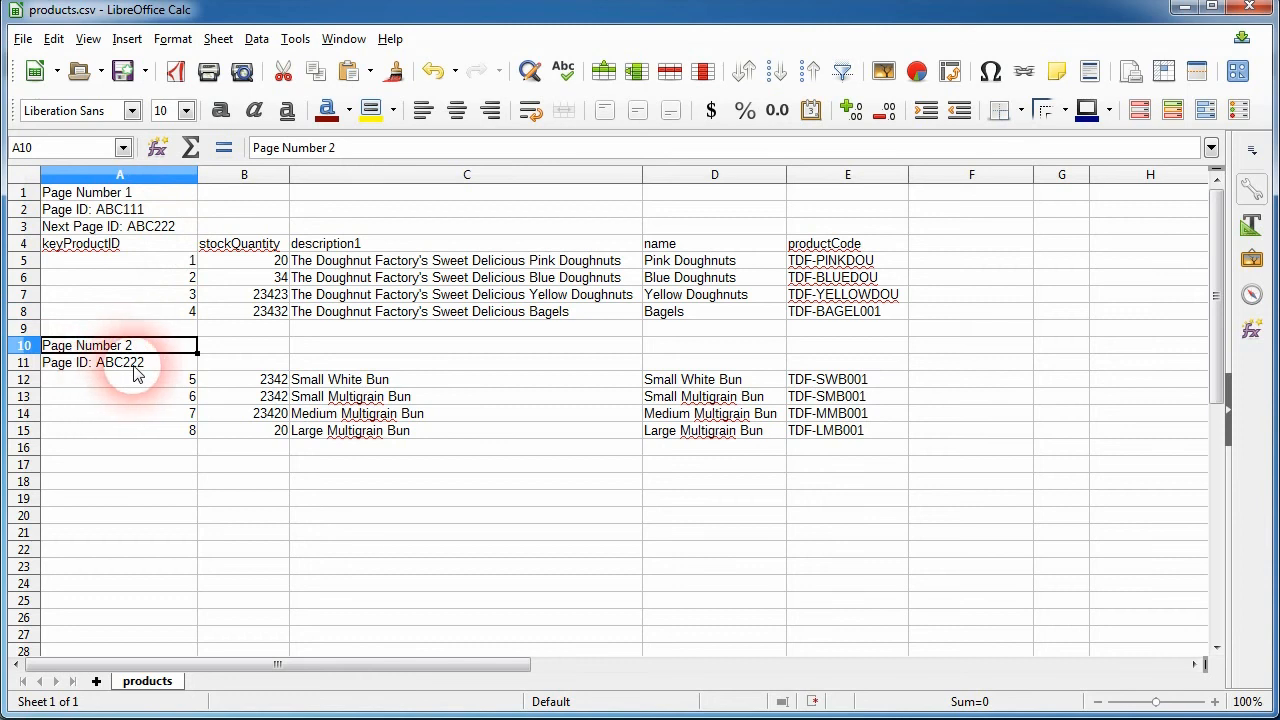
{"action": "left_click", "coordinate": [232, 362]}
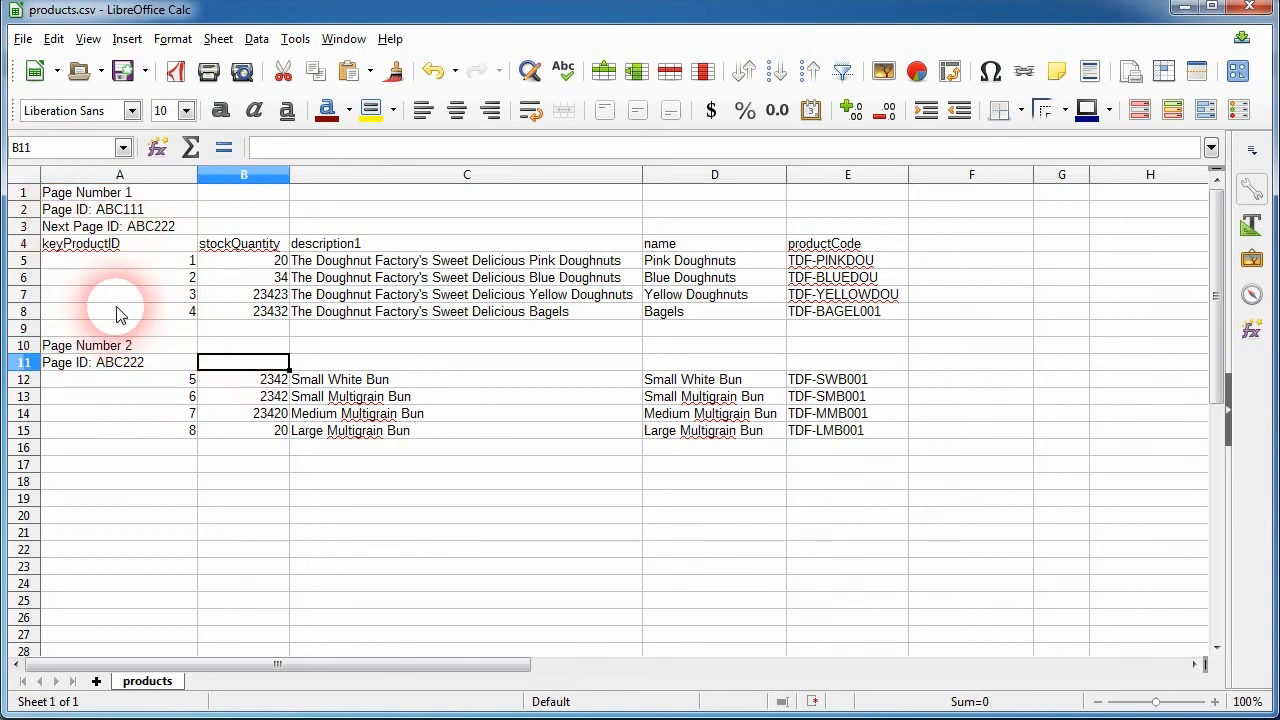
{"action": "left_click", "coordinate": [172, 311]}
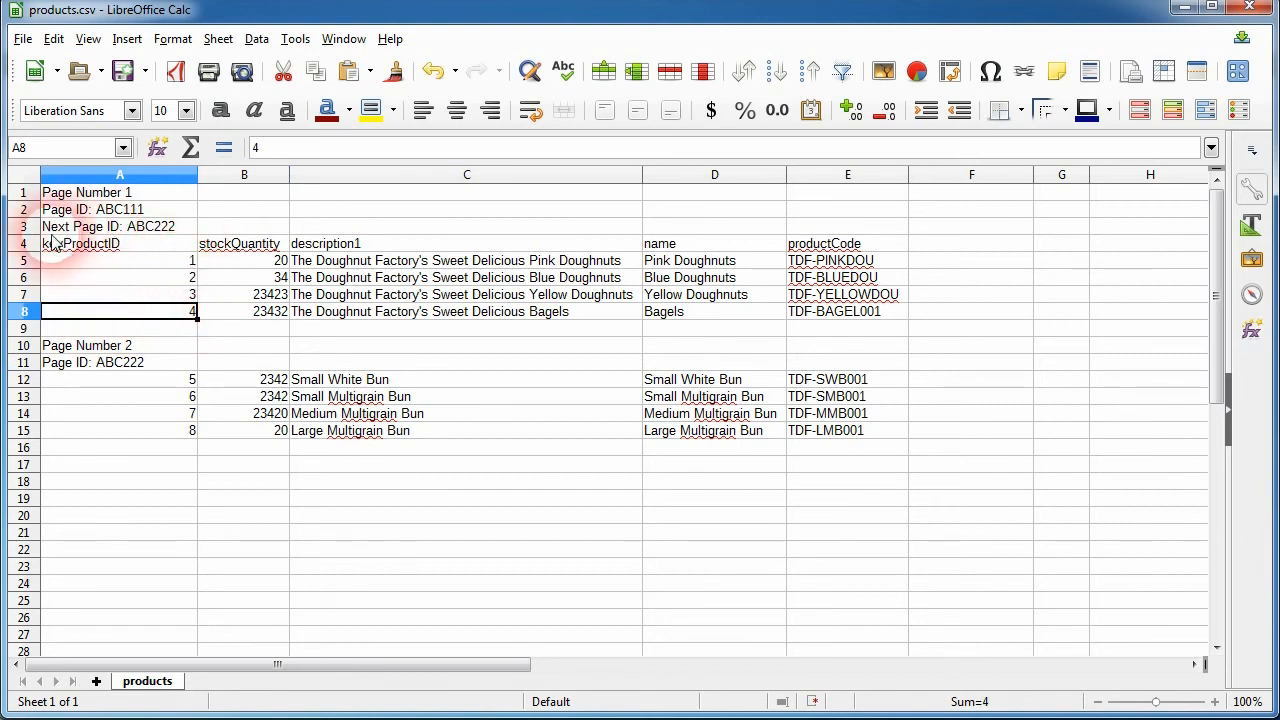
{"action": "left_click", "coordinate": [184, 227]}
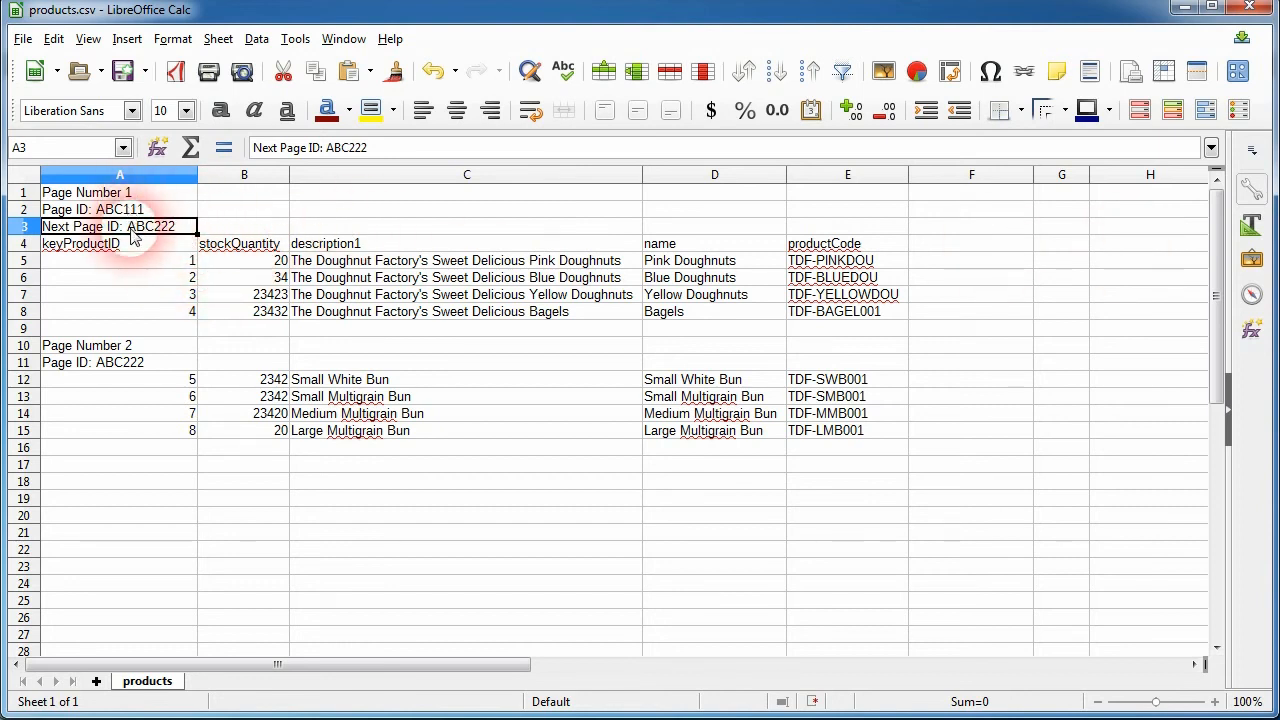
{"action": "left_click", "coordinate": [1181, 9]}
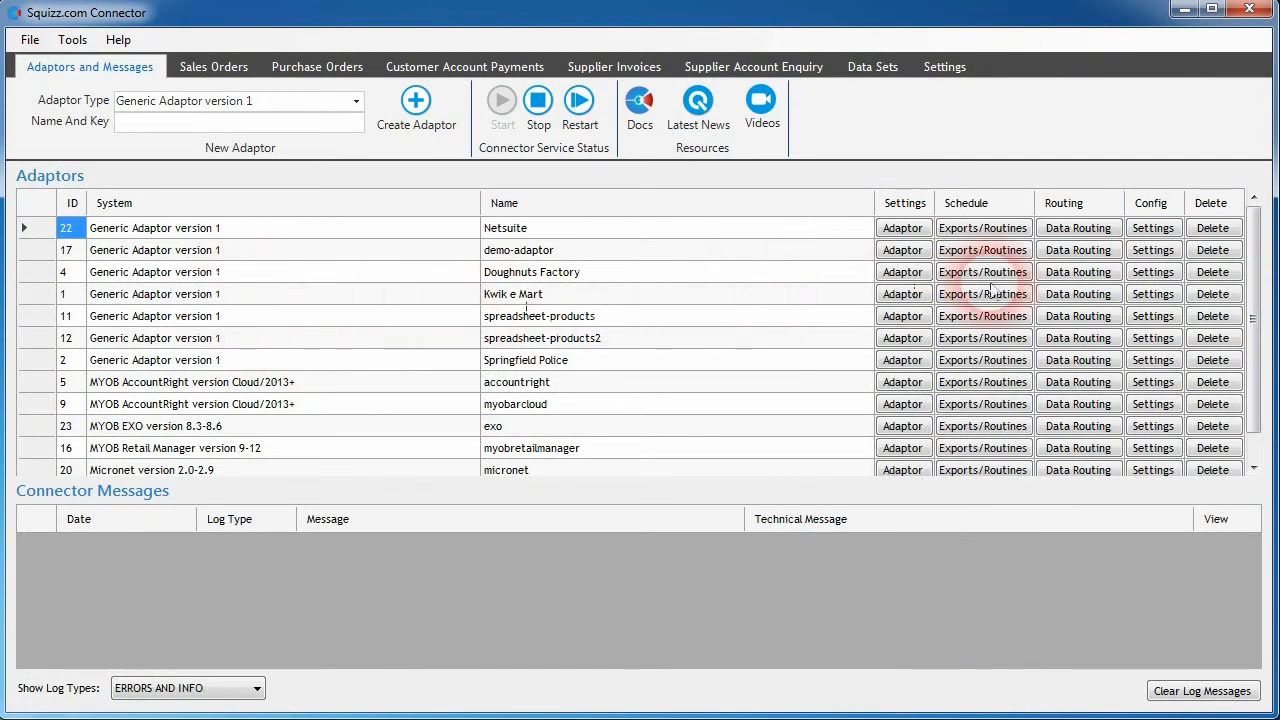
Step: Open the Doughnuts Factory adaptor's Data Exports settings, then switch to the sample JSON in Notepad++
{"action": "left_click", "coordinate": [1153, 272]}
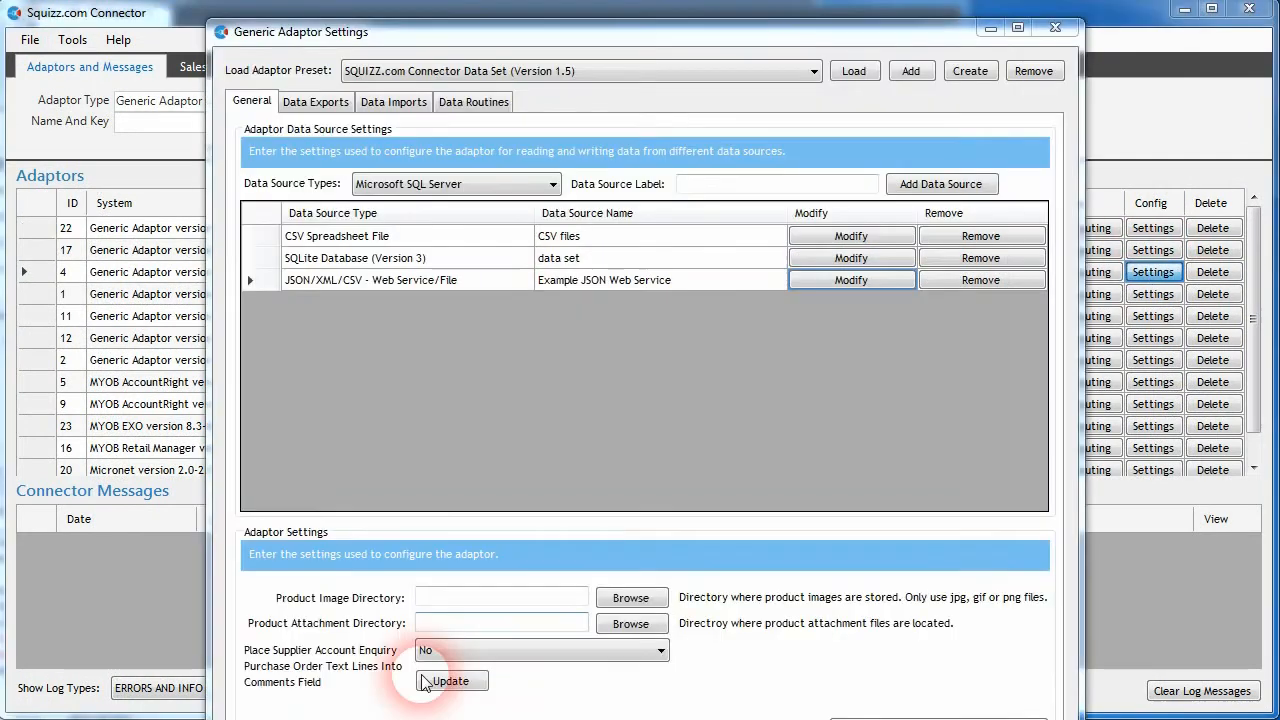
{"action": "left_click", "coordinate": [340, 106]}
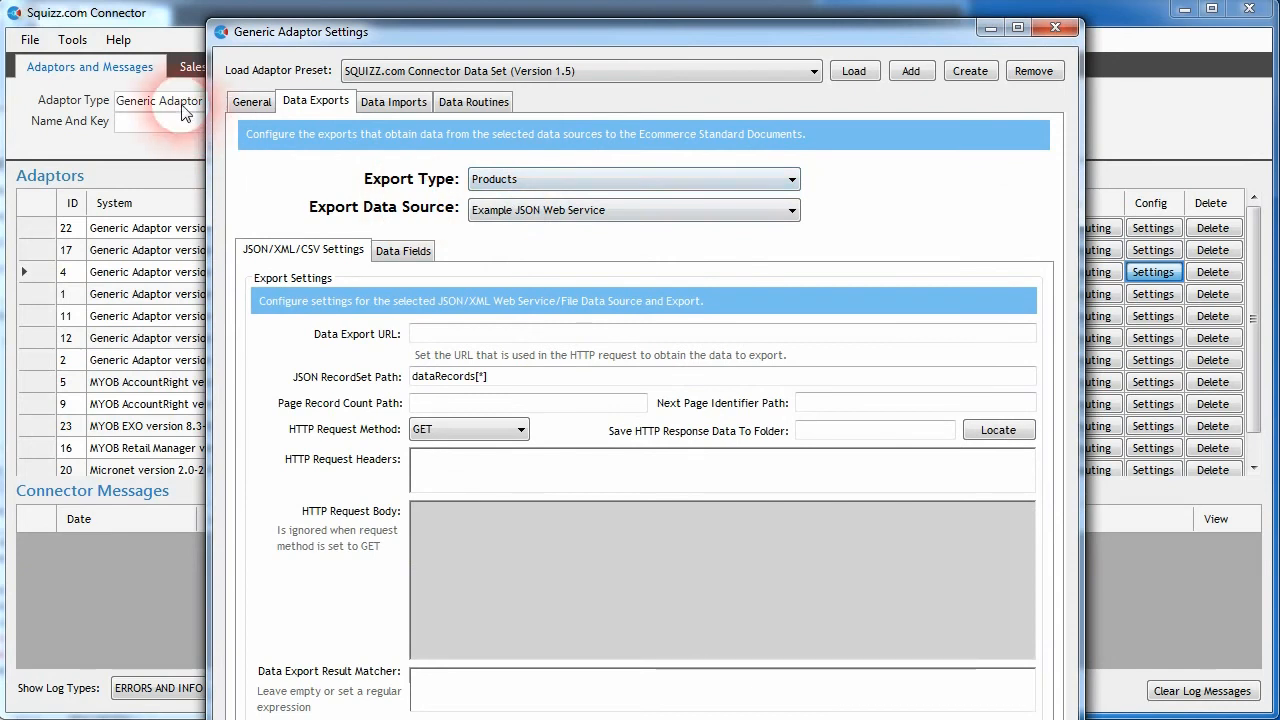
{"action": "left_click", "coordinate": [251, 101]}
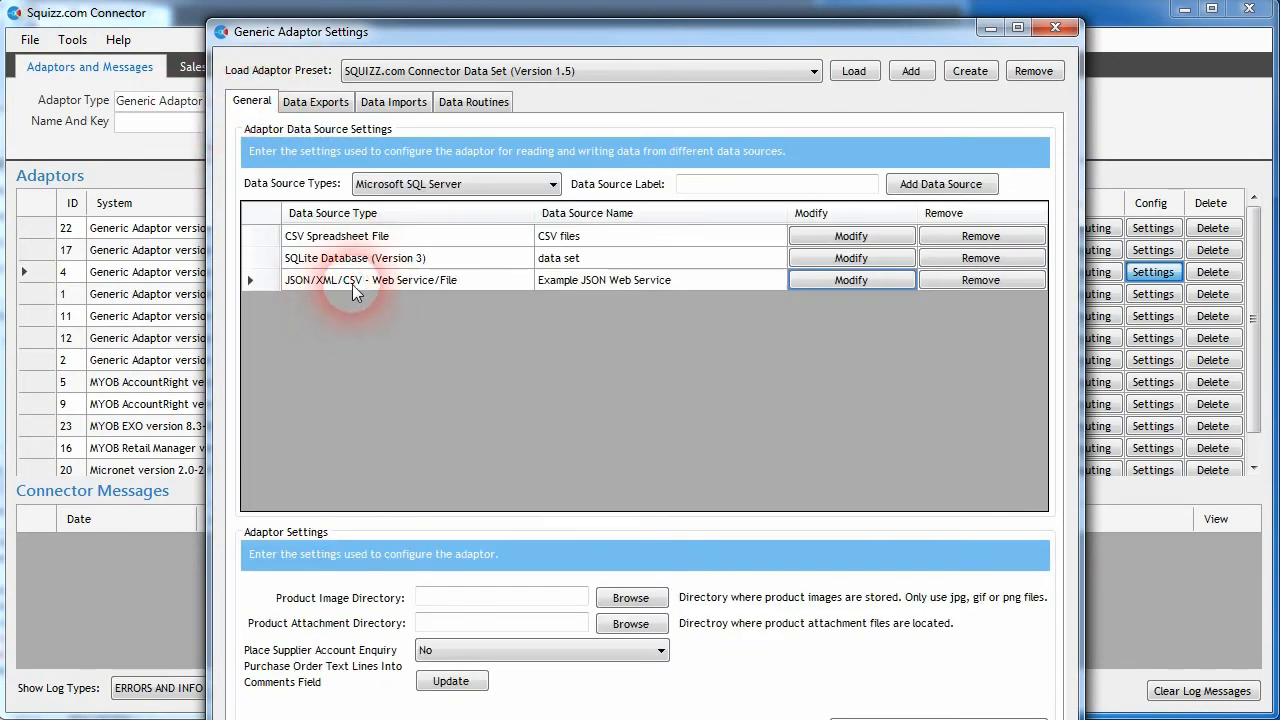
{"action": "left_click", "coordinate": [322, 104]}
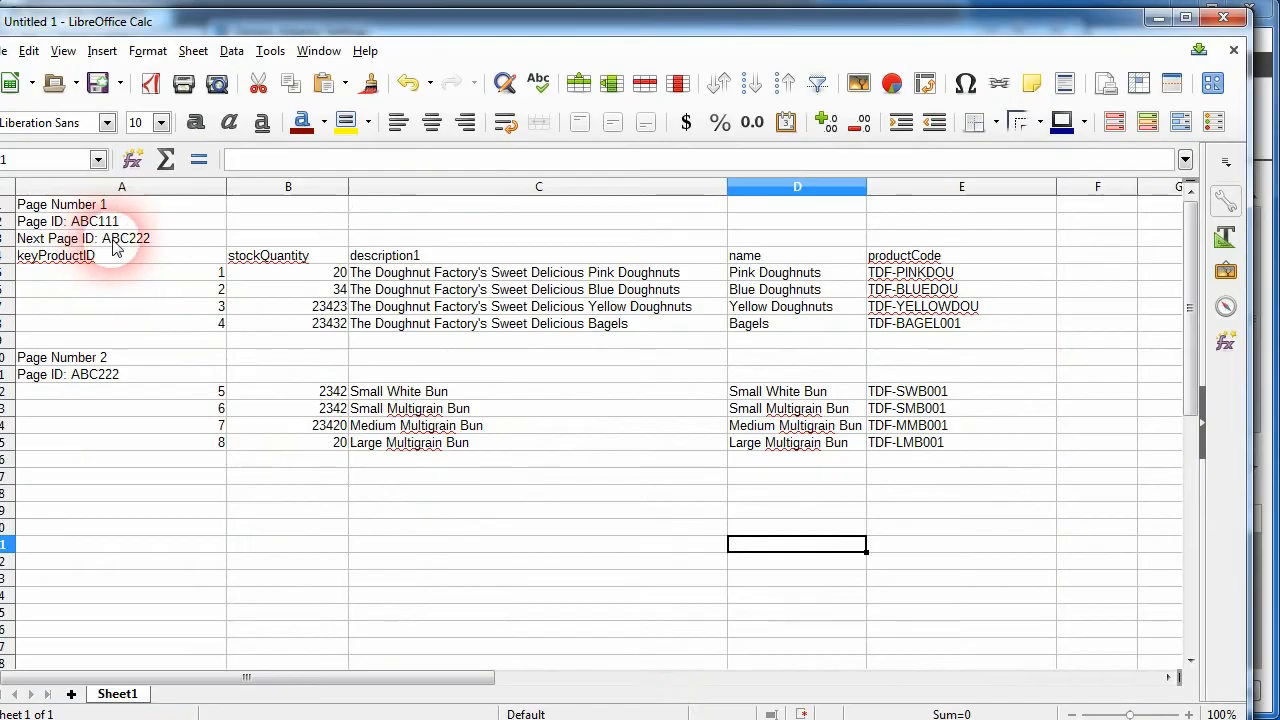
{"action": "left_click", "coordinate": [1159, 22]}
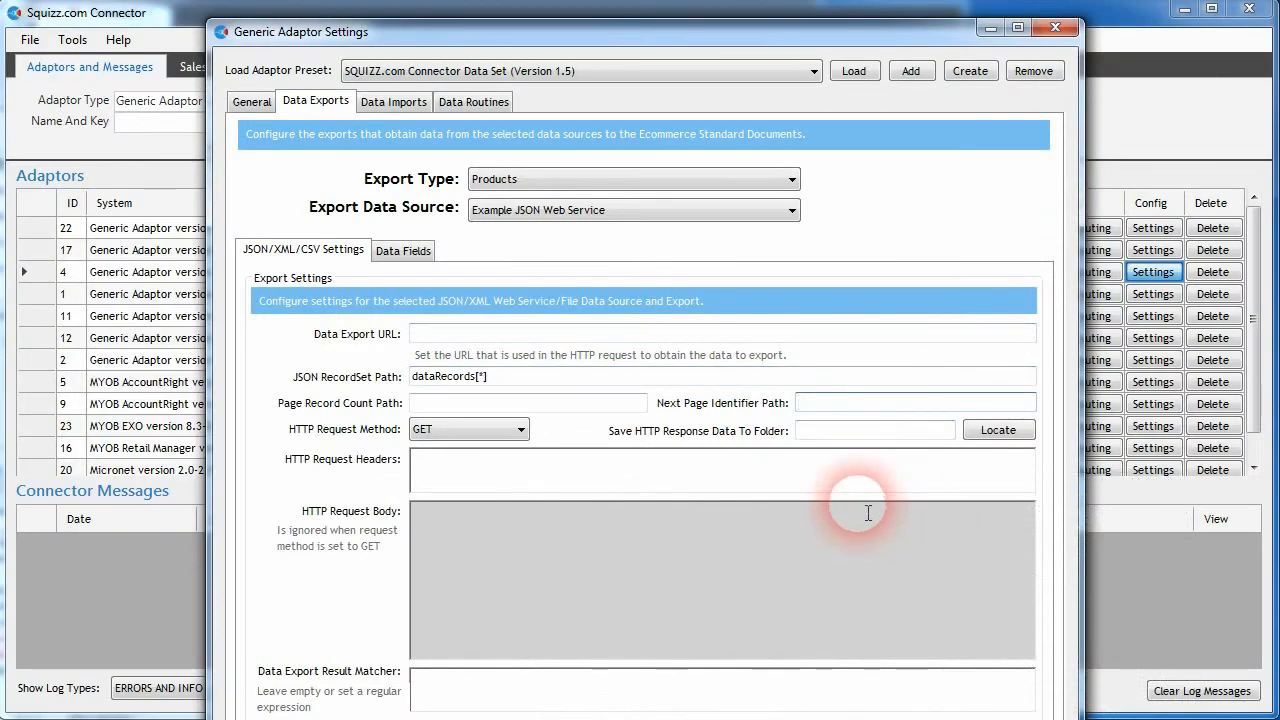
{"action": "key", "text": "alt+Tab"}
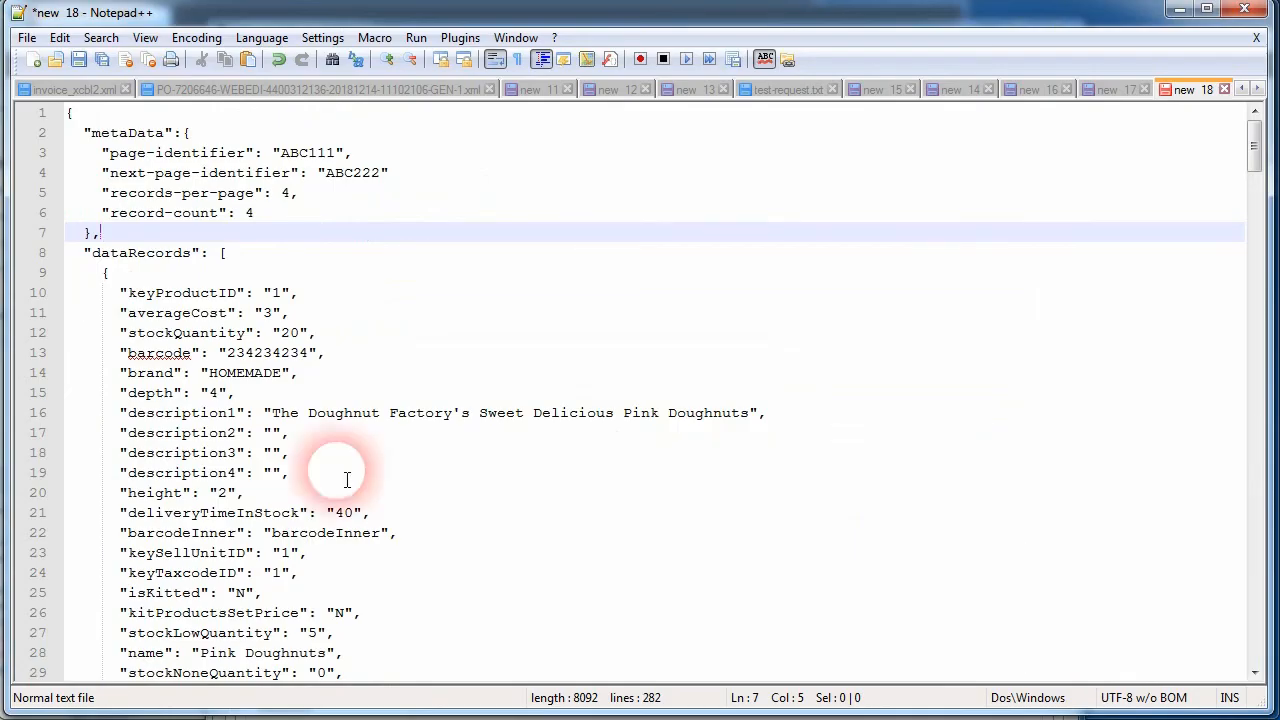
Step: Review the sample JSON's dataRecords array, keyProductID and description fields
{"action": "left_click", "coordinate": [385, 428]}
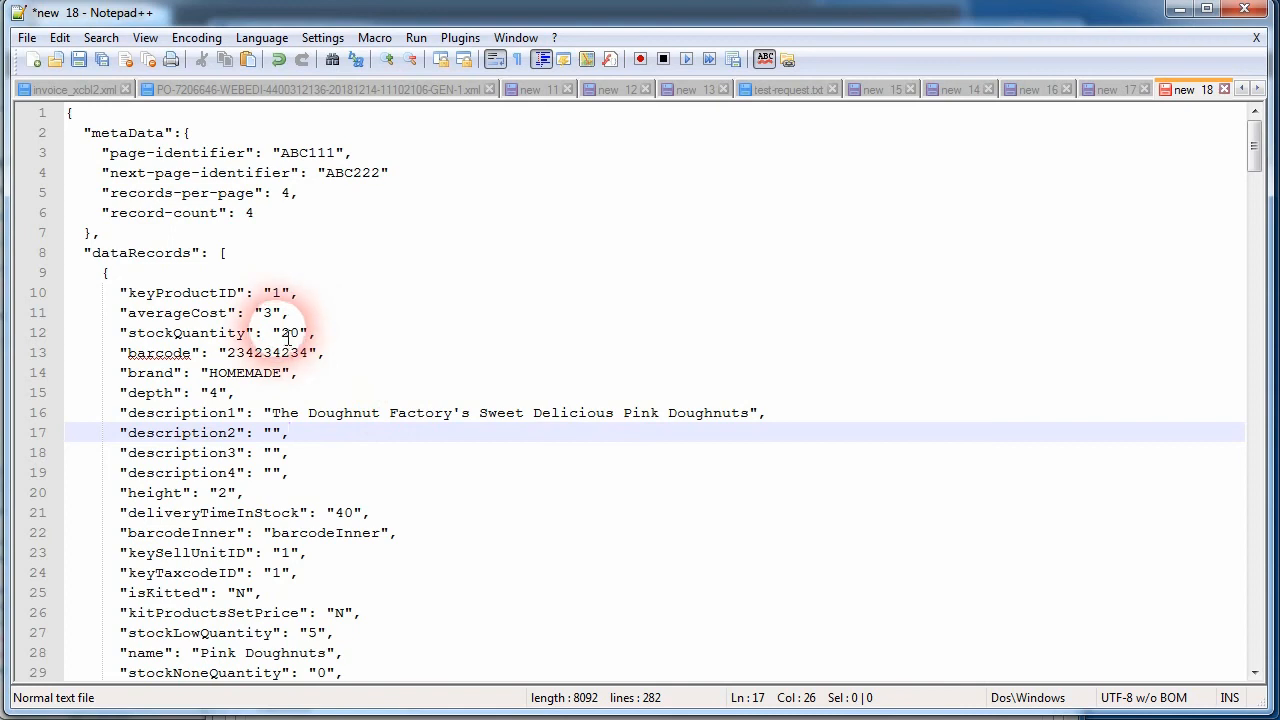
{"action": "left_click", "coordinate": [443, 295]}
{"action": "left_click", "coordinate": [174, 252]}
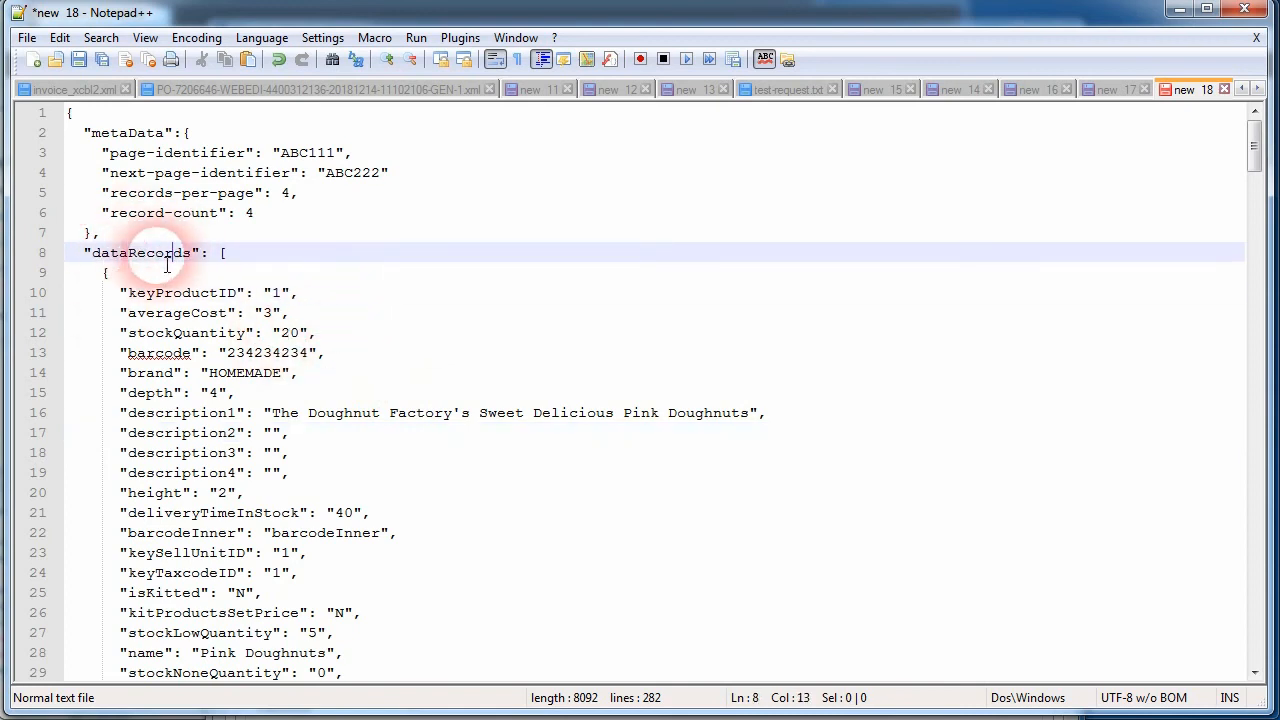
{"action": "scroll", "coordinate": [101, 330], "scroll_direction": "down", "scroll_amount": 13}
{"action": "scroll", "coordinate": [98, 332], "scroll_direction": "up", "scroll_amount": 13}
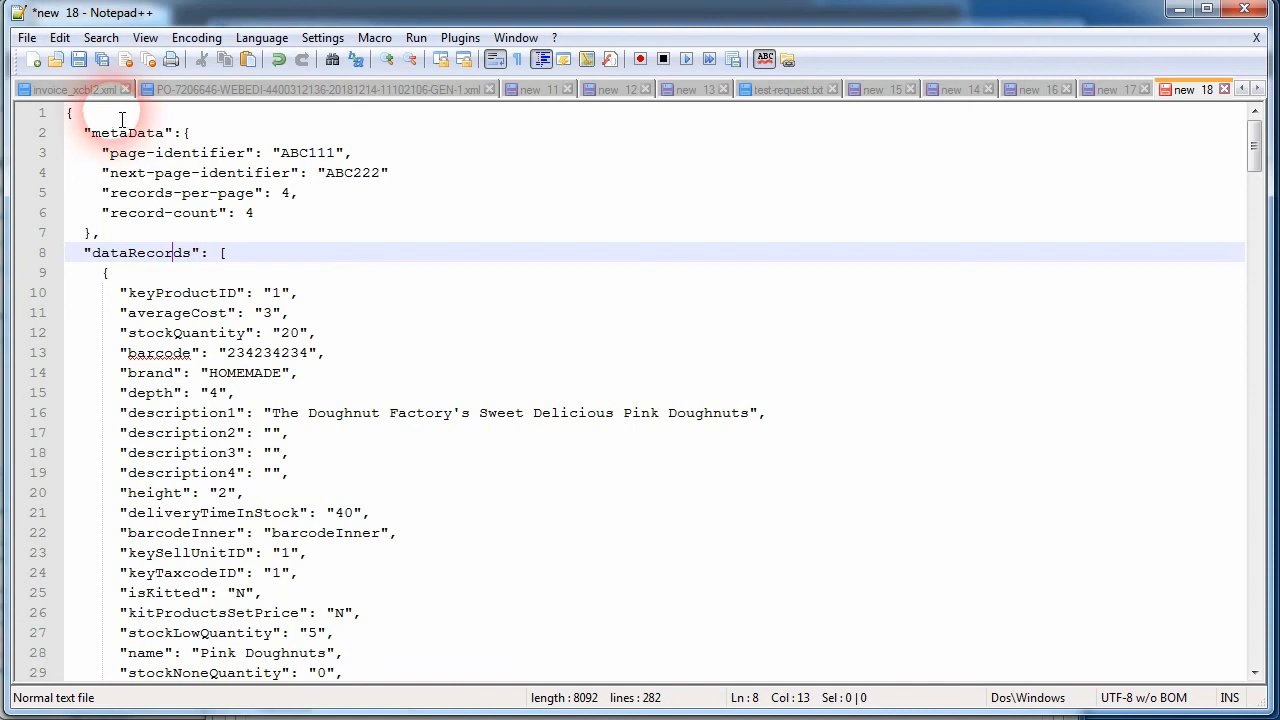
Step: Copy the metaData key name and target the connector's Next Page Identifier Path field
{"action": "left_click_drag", "start_coordinate": [290, 172], "coordinate": [106, 177]}
{"action": "left_click", "coordinate": [272, 174]}
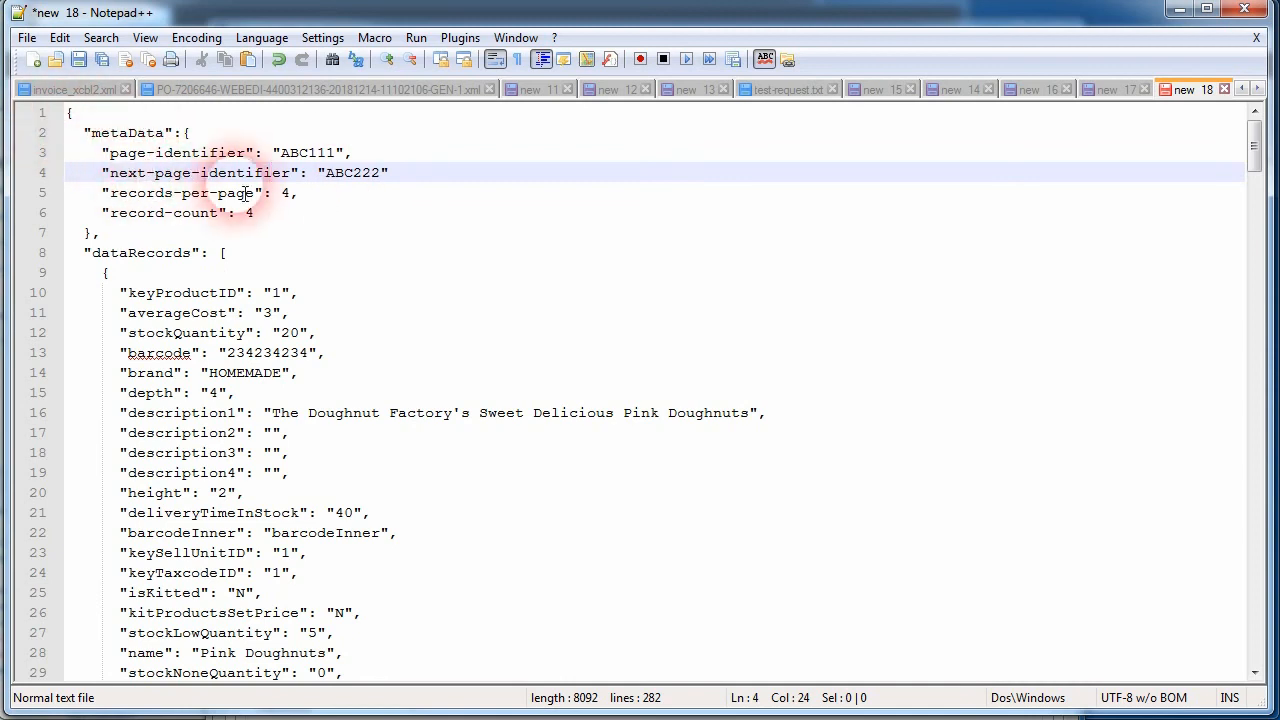
{"action": "left_click_drag", "start_coordinate": [163, 133], "coordinate": [91, 133]}
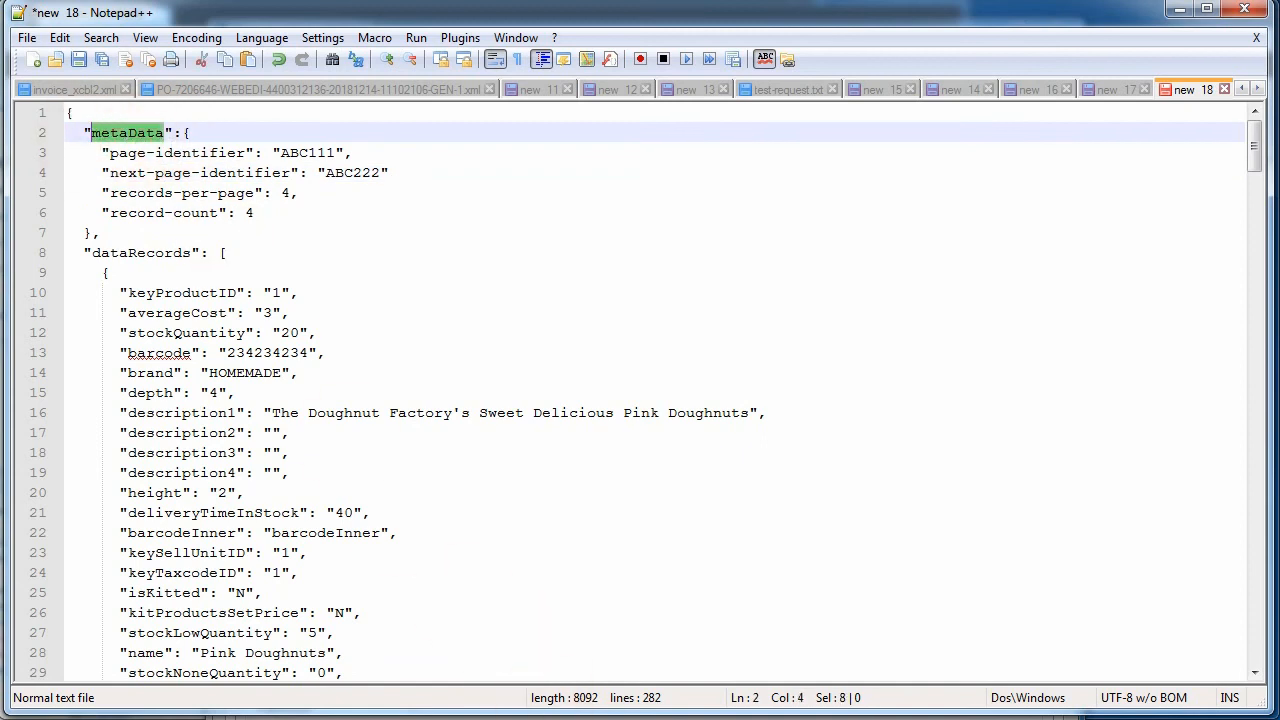
{"action": "key", "text": "ctrl+c"}
{"action": "key", "text": "alt+Tab"}
{"action": "left_click", "coordinate": [829, 402]}
Step: Build the Next Page Identifier Path as metaData.next-page-identifier from the copied JSON keys
{"action": "key", "text": "ctrl+v"}
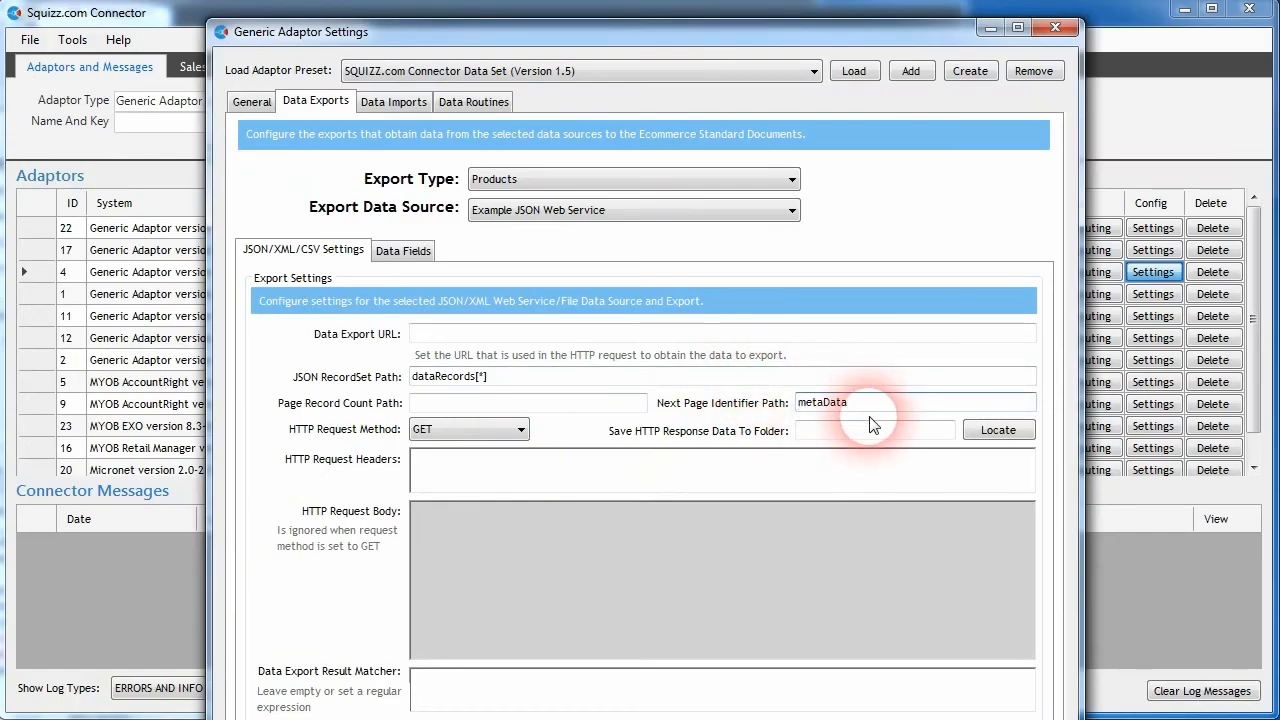
{"action": "type", "text": "."}
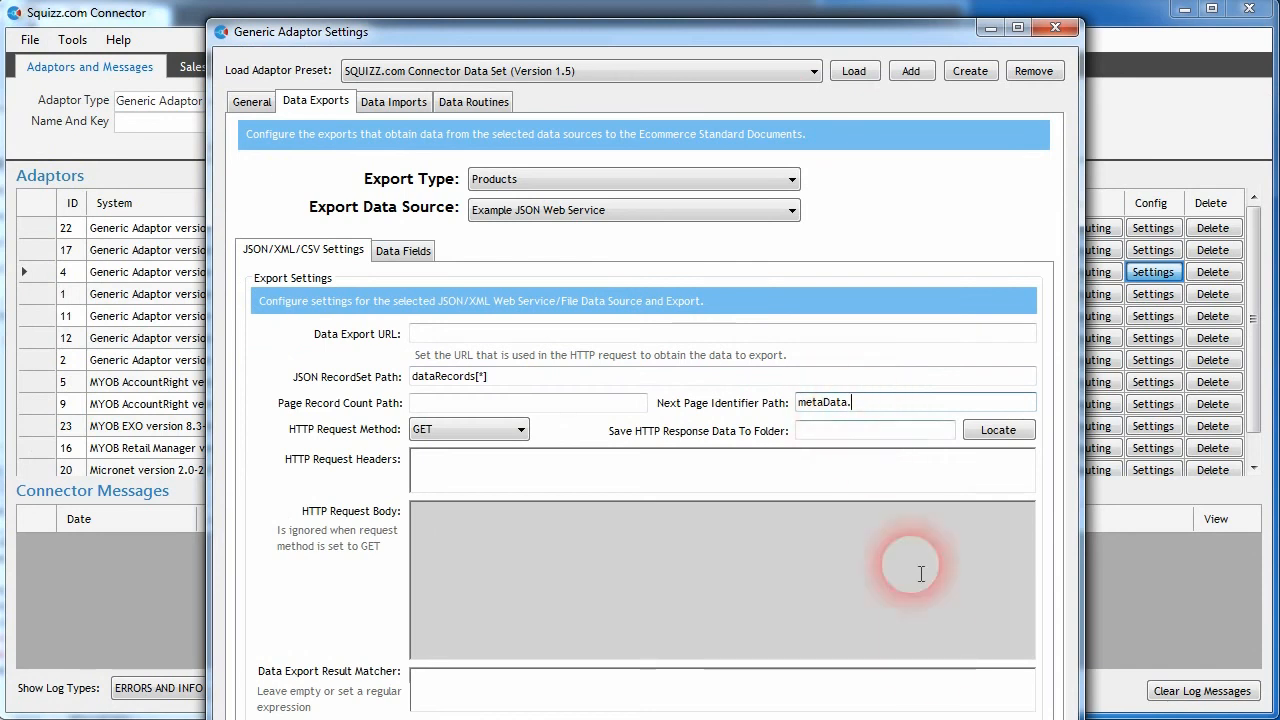
{"action": "key", "text": "alt+Tab"}
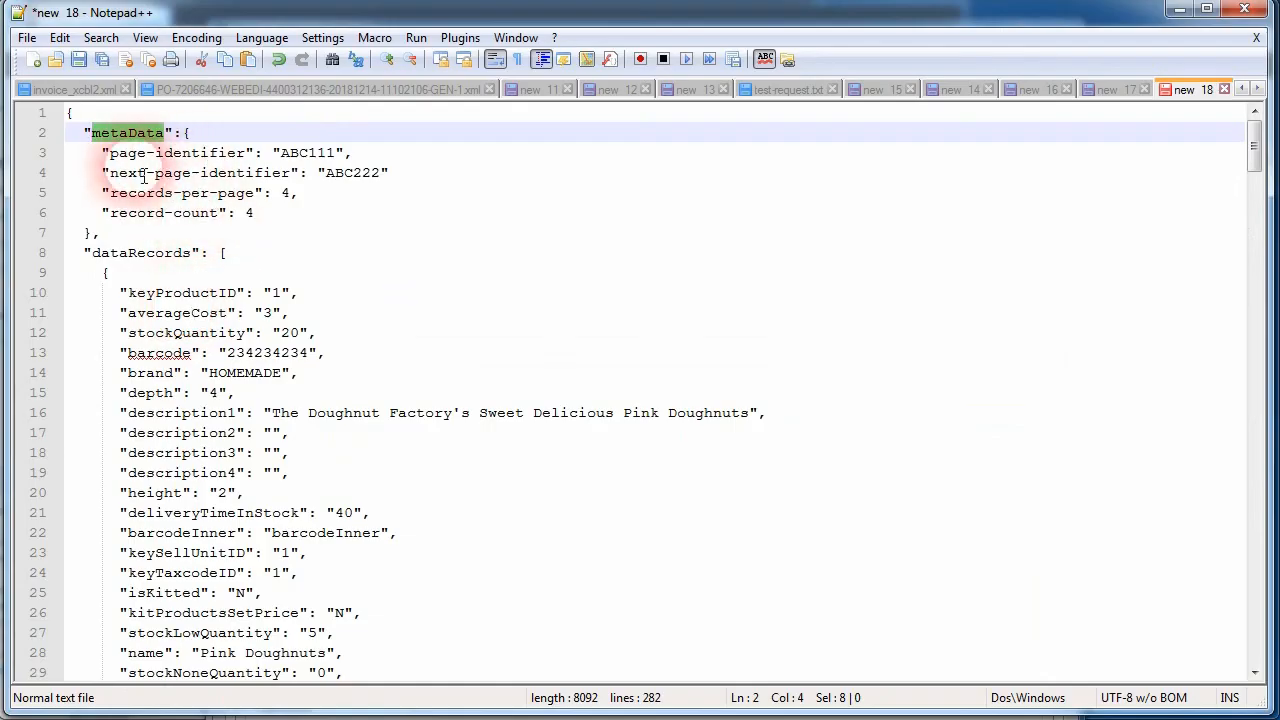
{"action": "left_click_drag", "start_coordinate": [290, 173], "coordinate": [110, 174]}
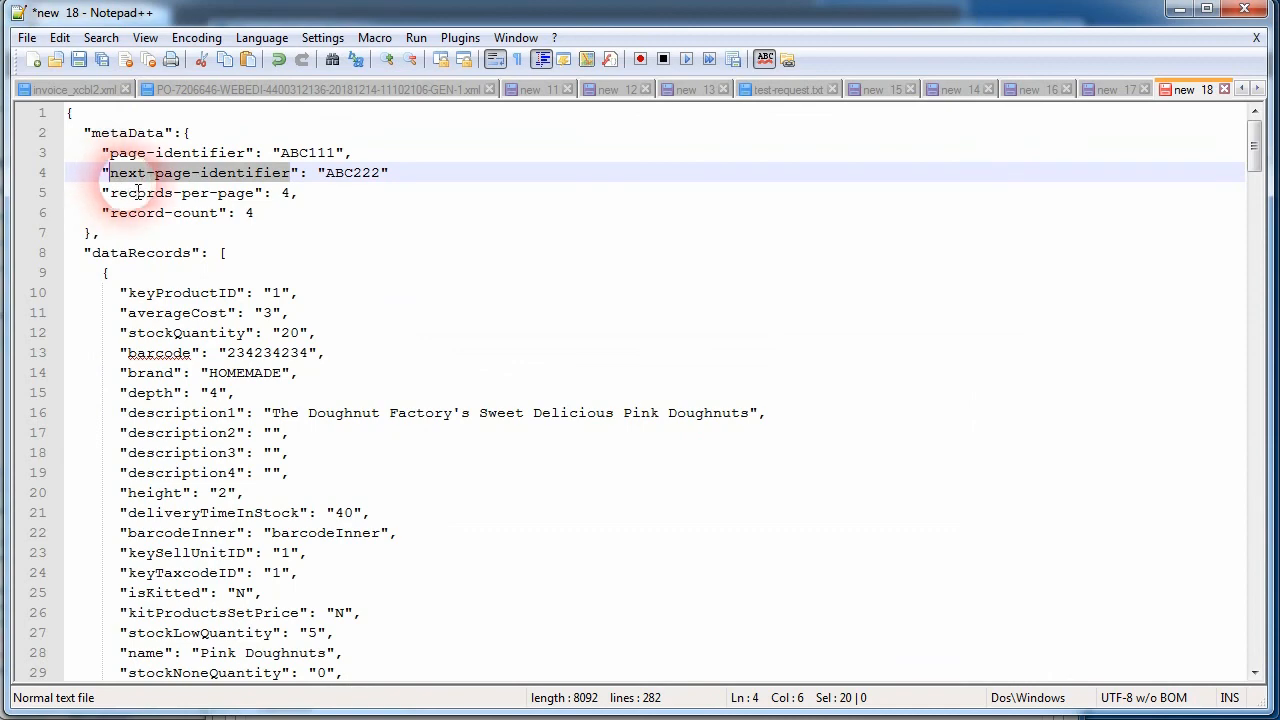
{"action": "key", "text": "ctrl+c"}
{"action": "key", "text": "alt+Tab"}
{"action": "left_click", "coordinate": [871, 405]}
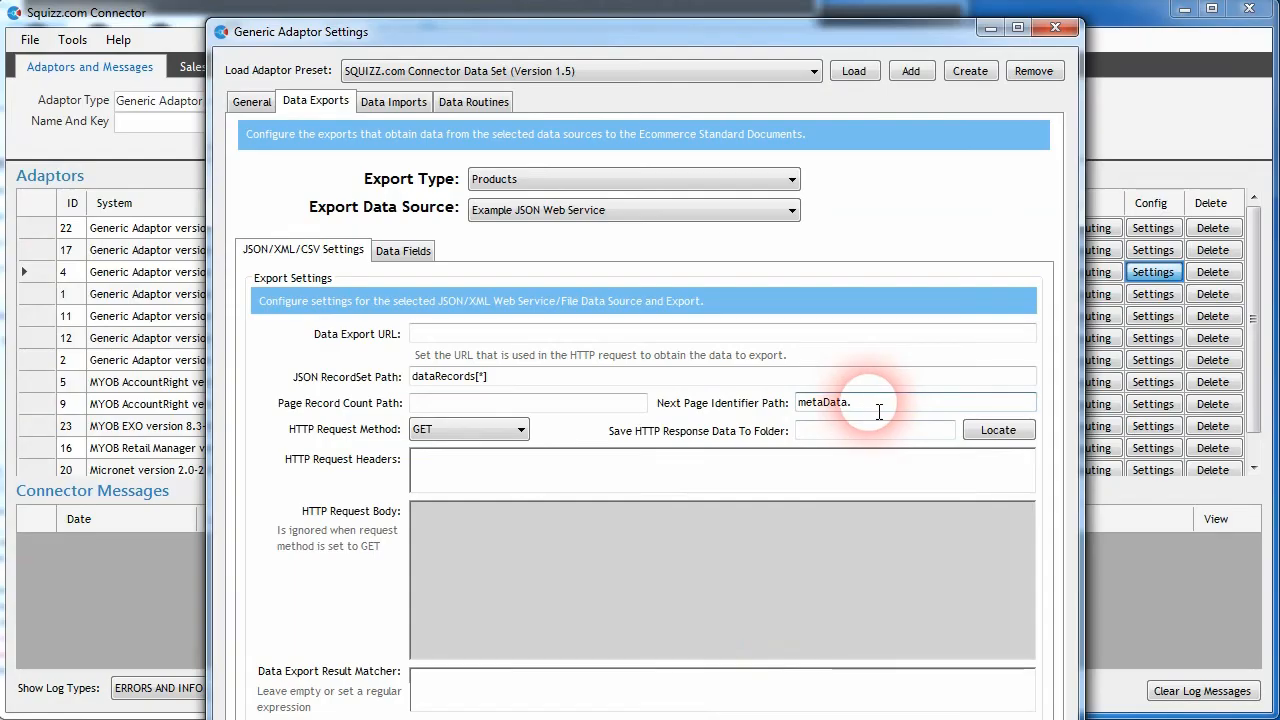
{"action": "key", "text": "ctrl+v"}
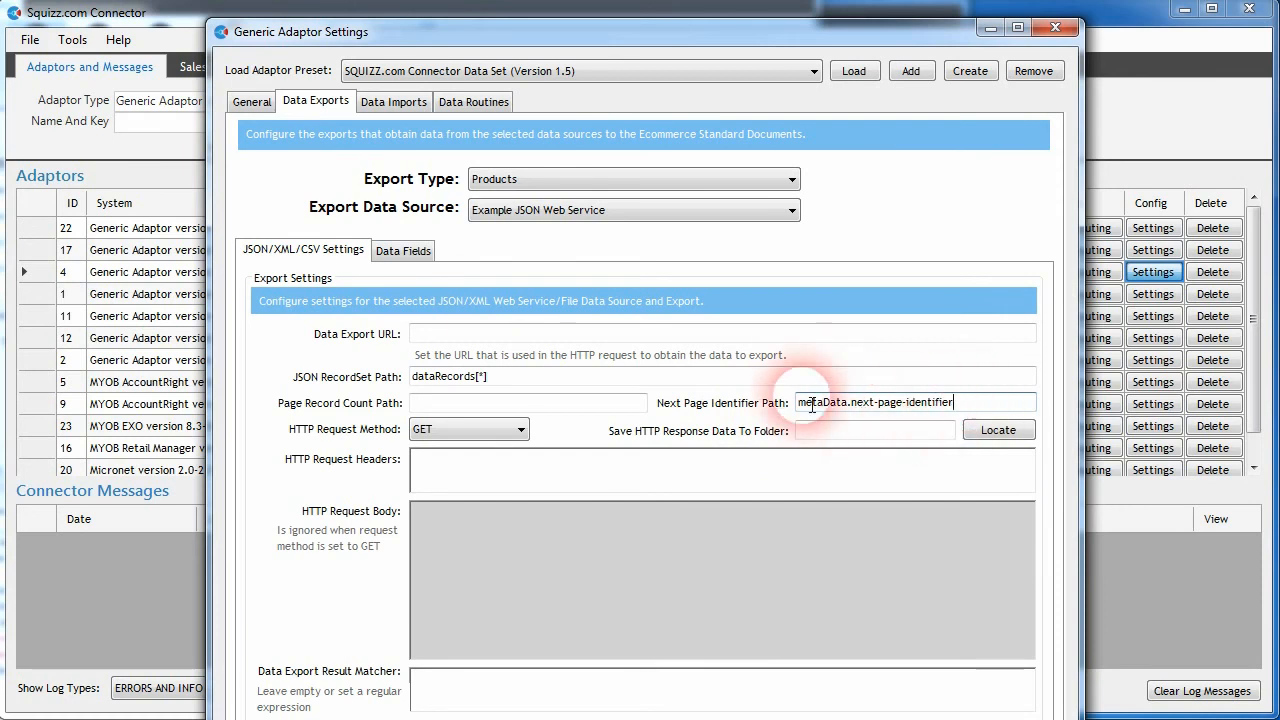
Step: Open the Example JSON Web Service data source's connection settings
{"action": "left_click", "coordinate": [412, 333]}
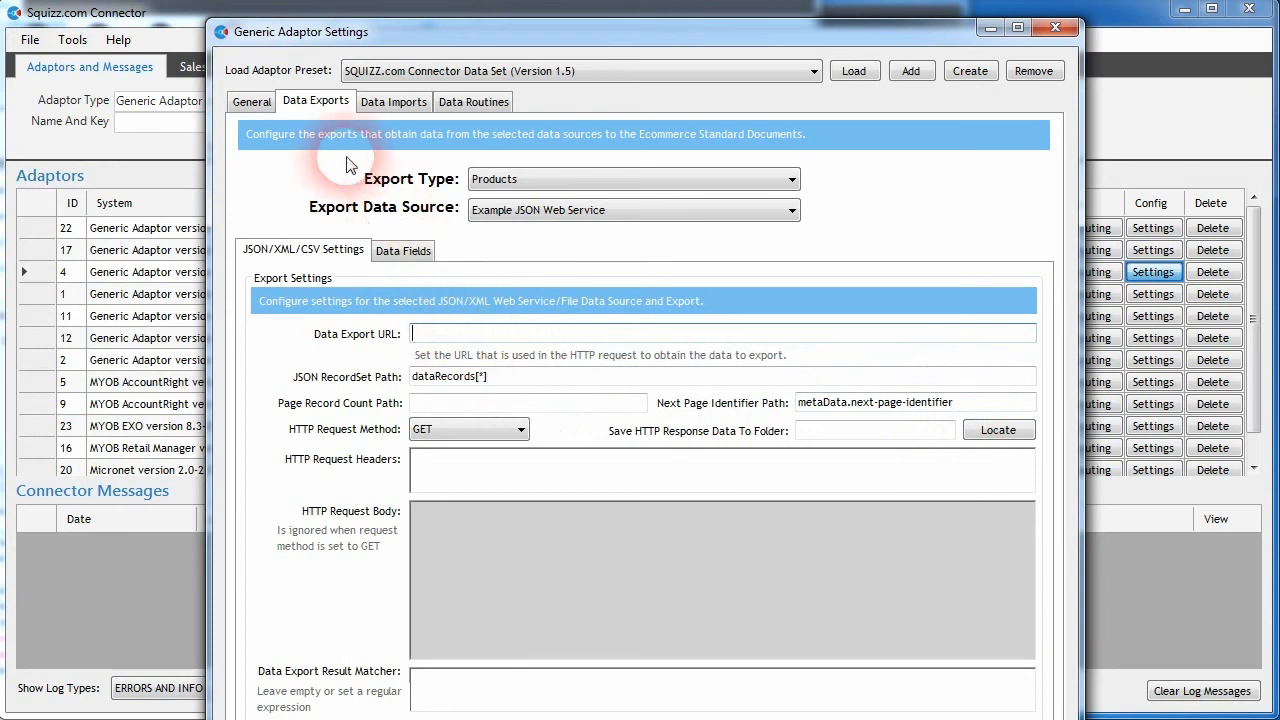
{"action": "left_click", "coordinate": [252, 101]}
{"action": "left_click", "coordinate": [830, 279]}
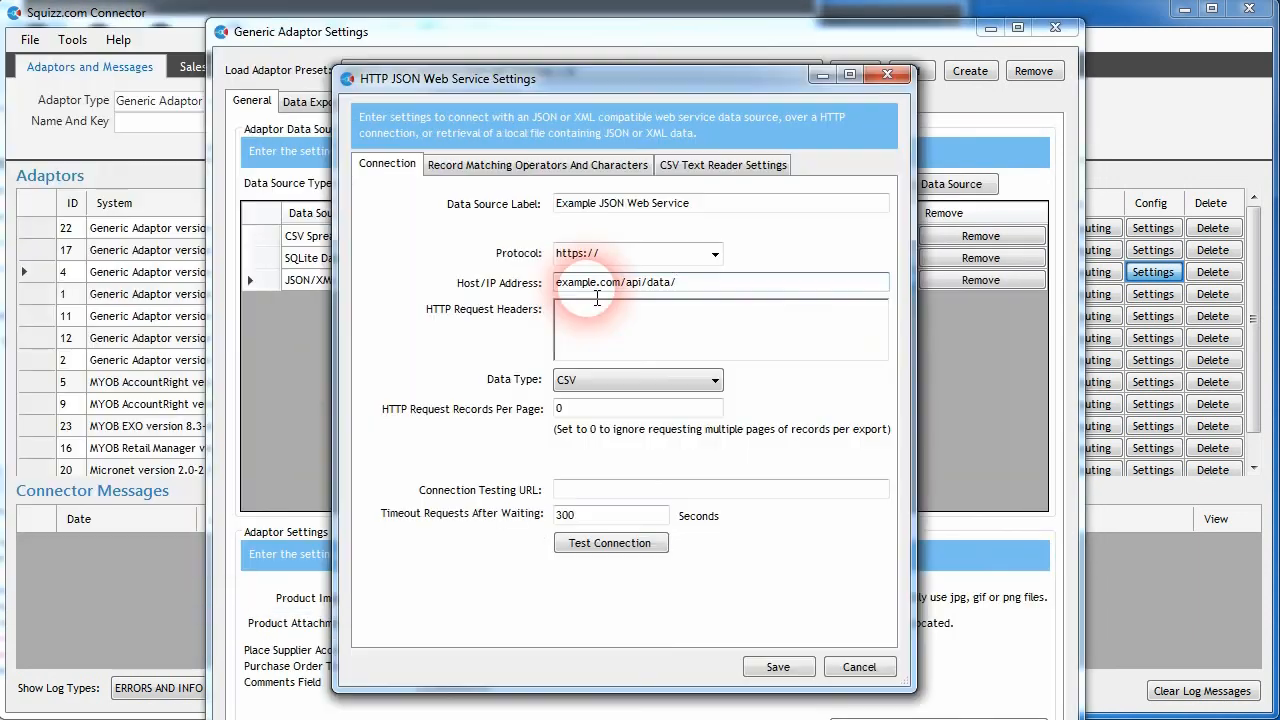
Step: Discard the web service settings and enter products?page-id={pageIndentifier} as the Data Export URL
{"action": "left_click", "coordinate": [858, 667]}
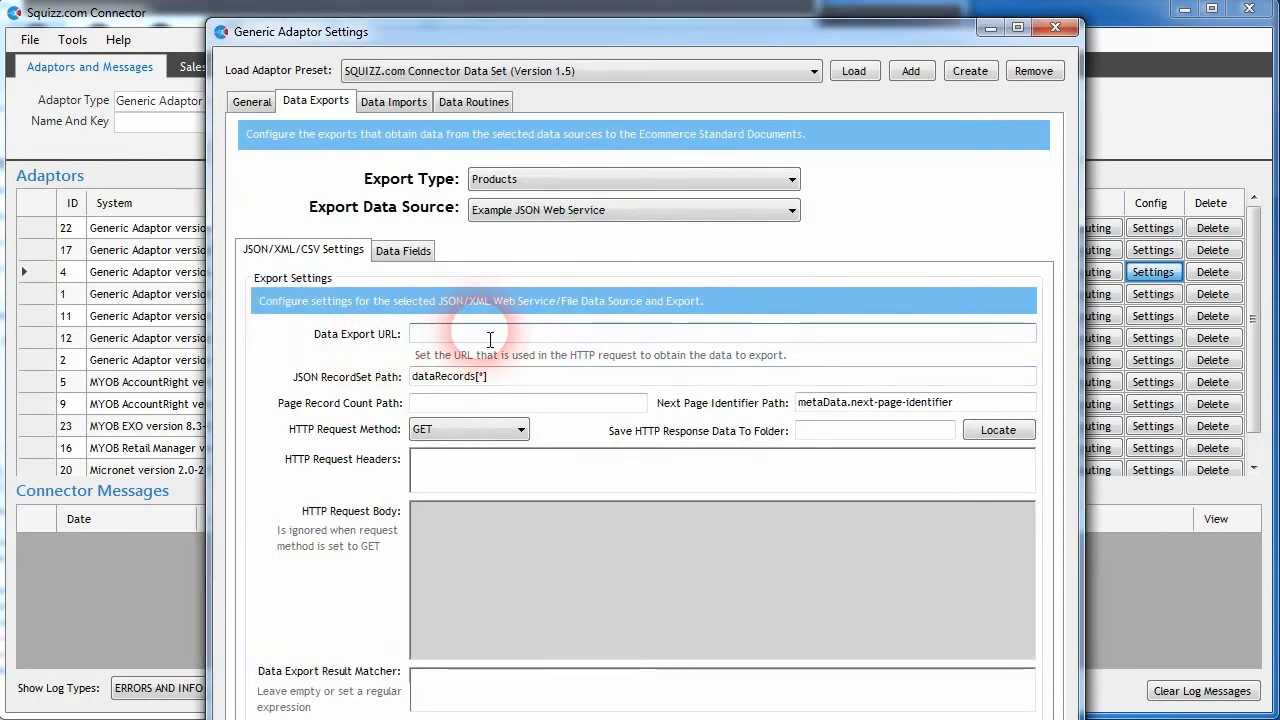
{"action": "left_click", "coordinate": [490, 334]}
{"action": "type", "text": "productrs"}
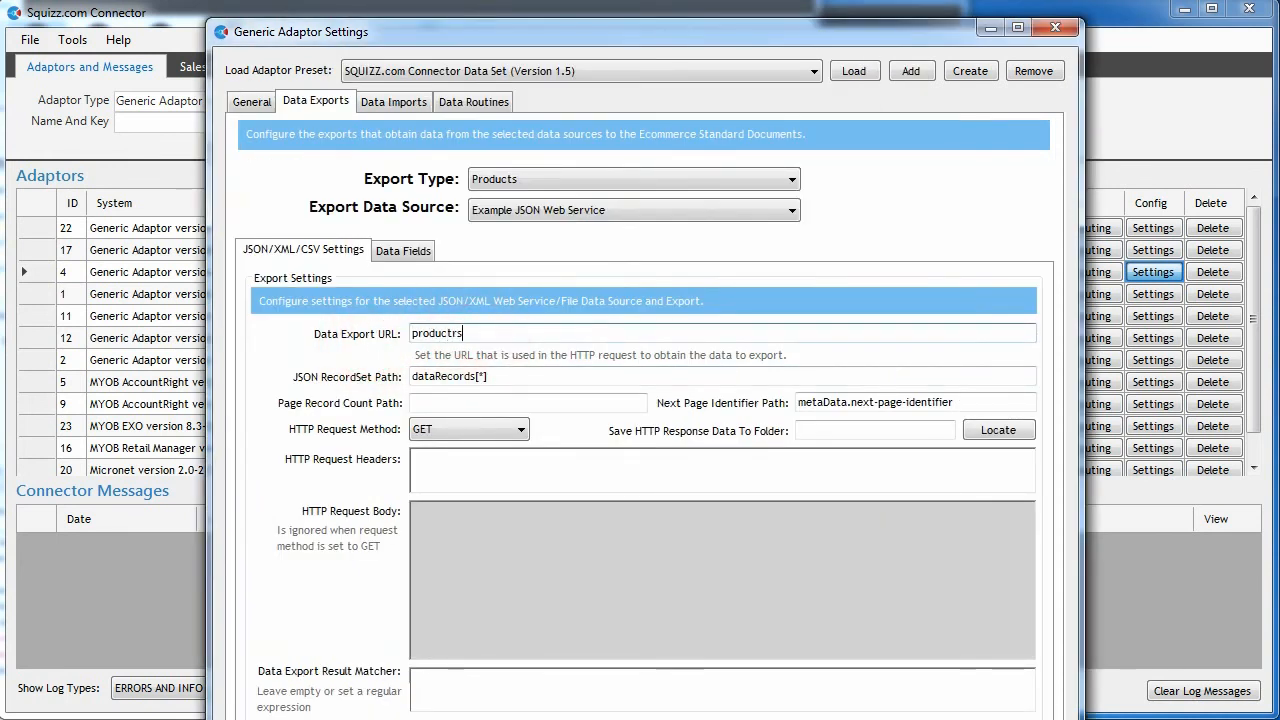
{"action": "key", "text": "BackSpace"}
{"action": "key", "text": "BackSpace"}
{"action": "type", "text": "s?"}
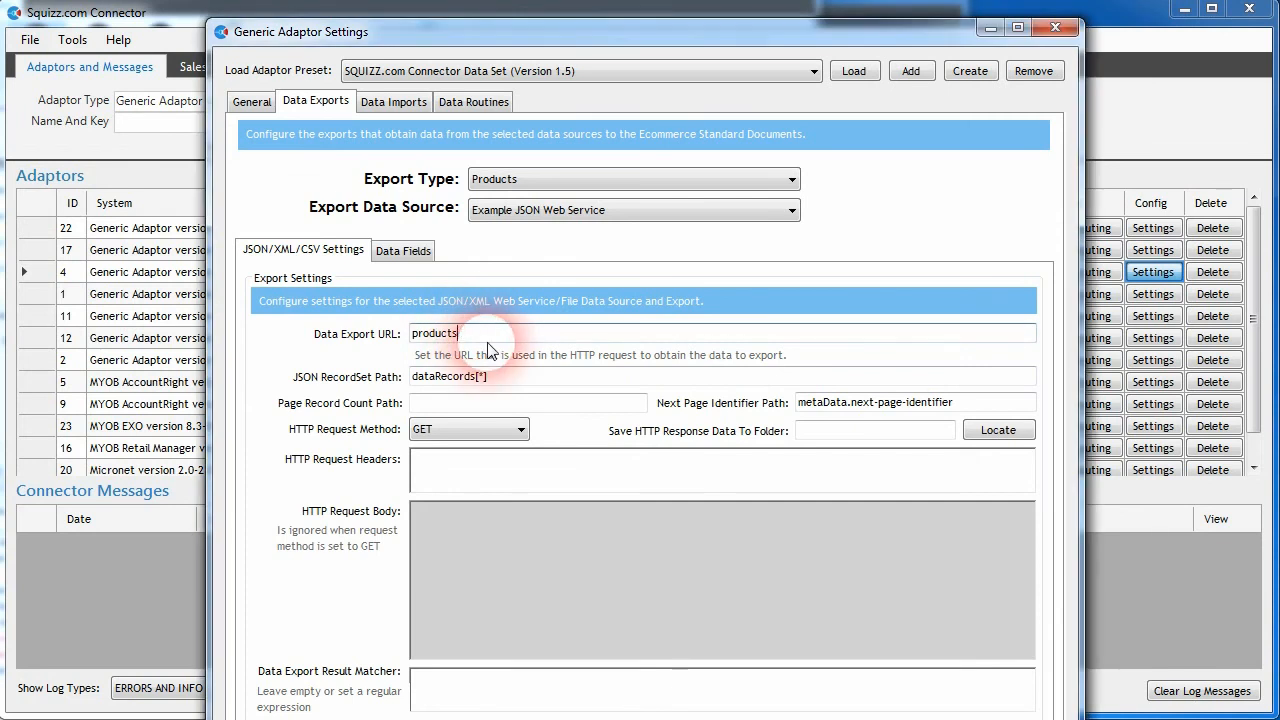
{"action": "type", "text": "?"}
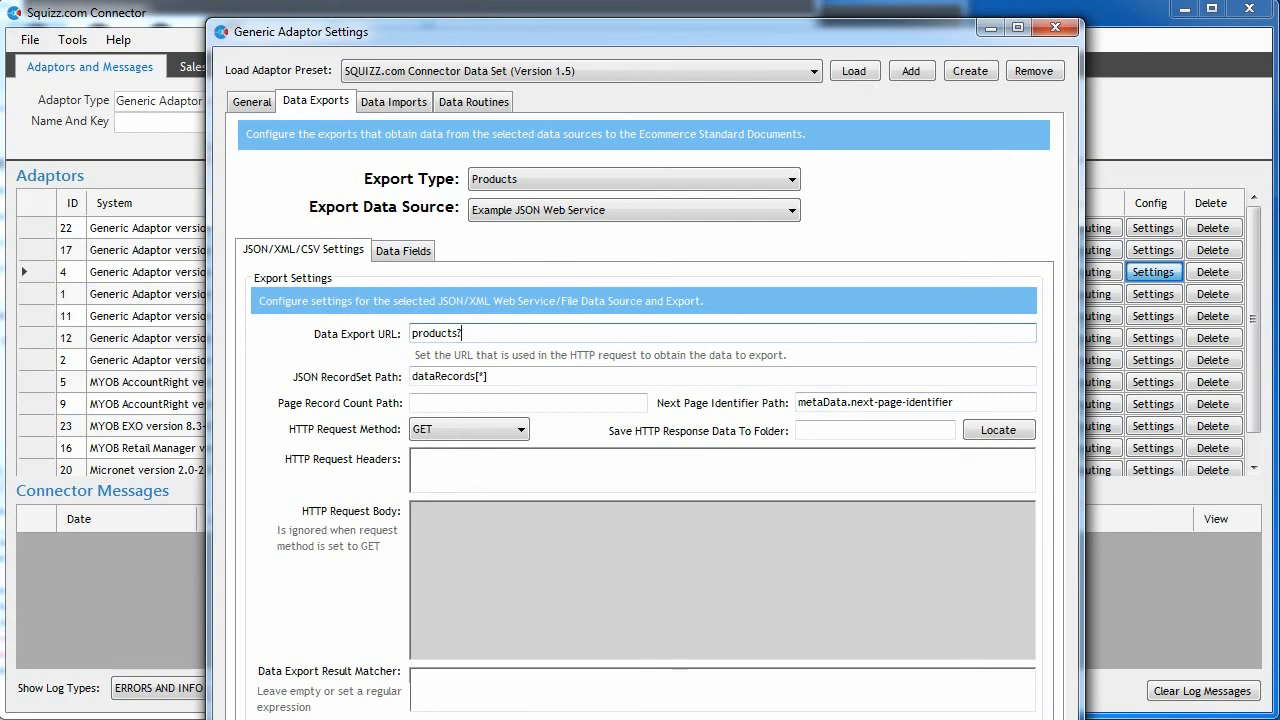
{"action": "type", "text": "page-id="}
{"action": "key", "text": "ctrl+v"}
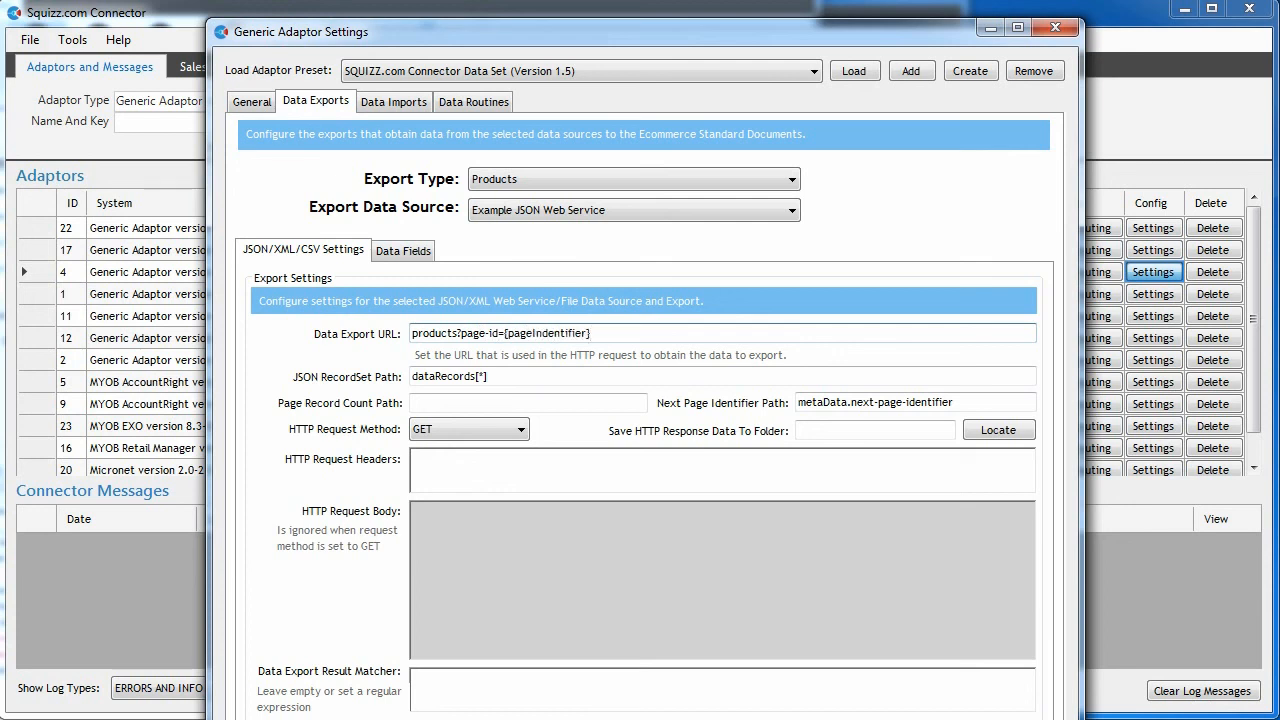
{"action": "left_click", "coordinate": [495, 339]}
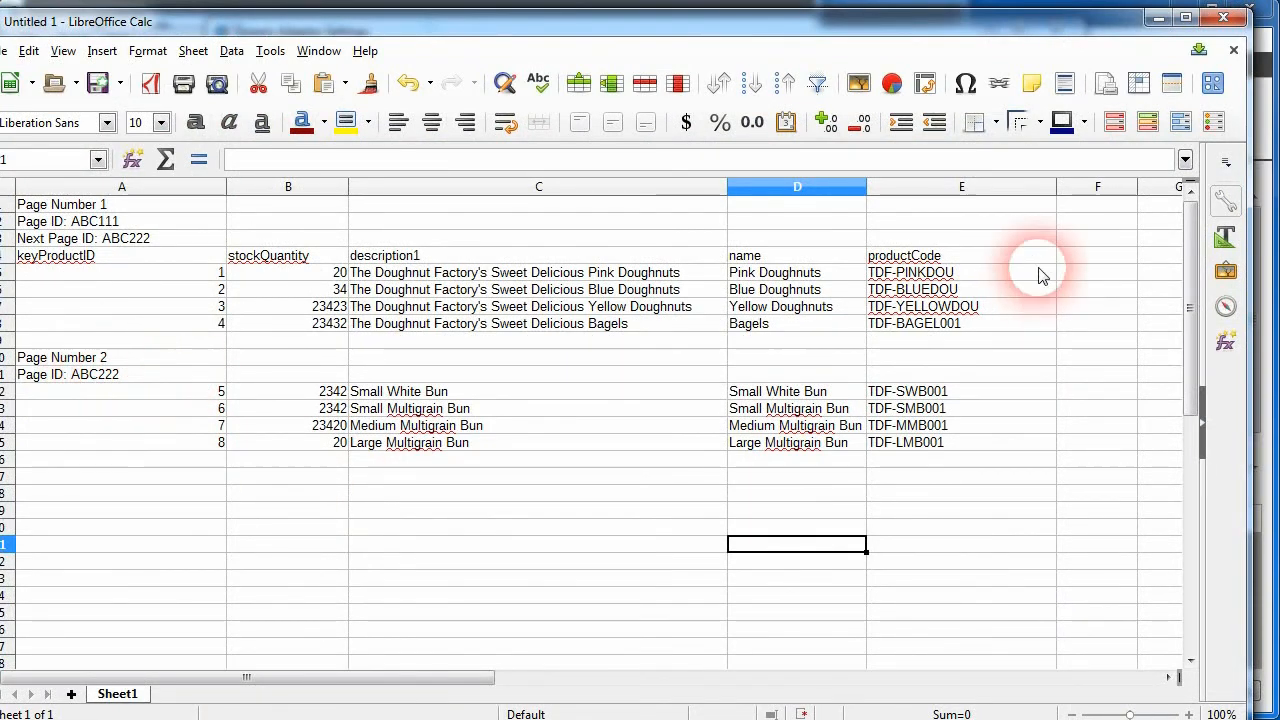
Step: Minimise the LibreOffice Calc products sheet to reveal the Generic Adaptor Settings General page
{"action": "left_click", "coordinate": [1160, 18]}
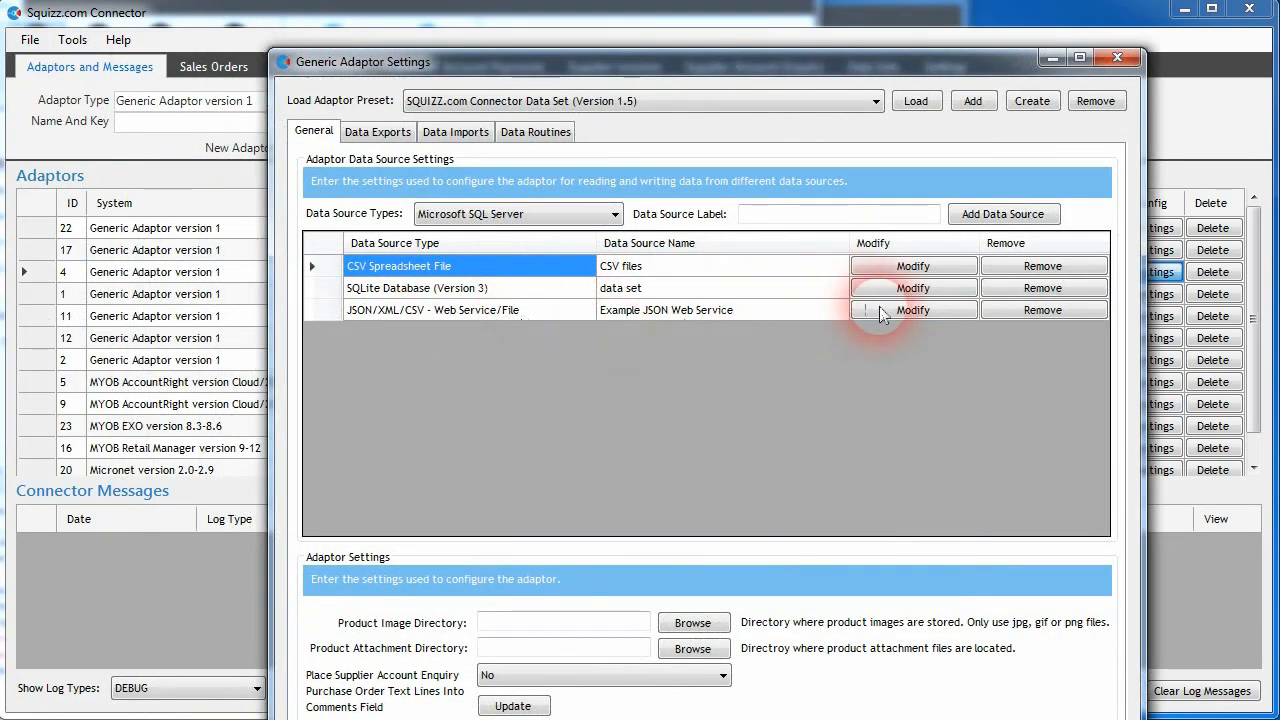
Step: Change HTTP Request Records Per Page to 4 in the Example JSON Web Service connection settings
{"action": "left_click", "coordinate": [879, 314]}
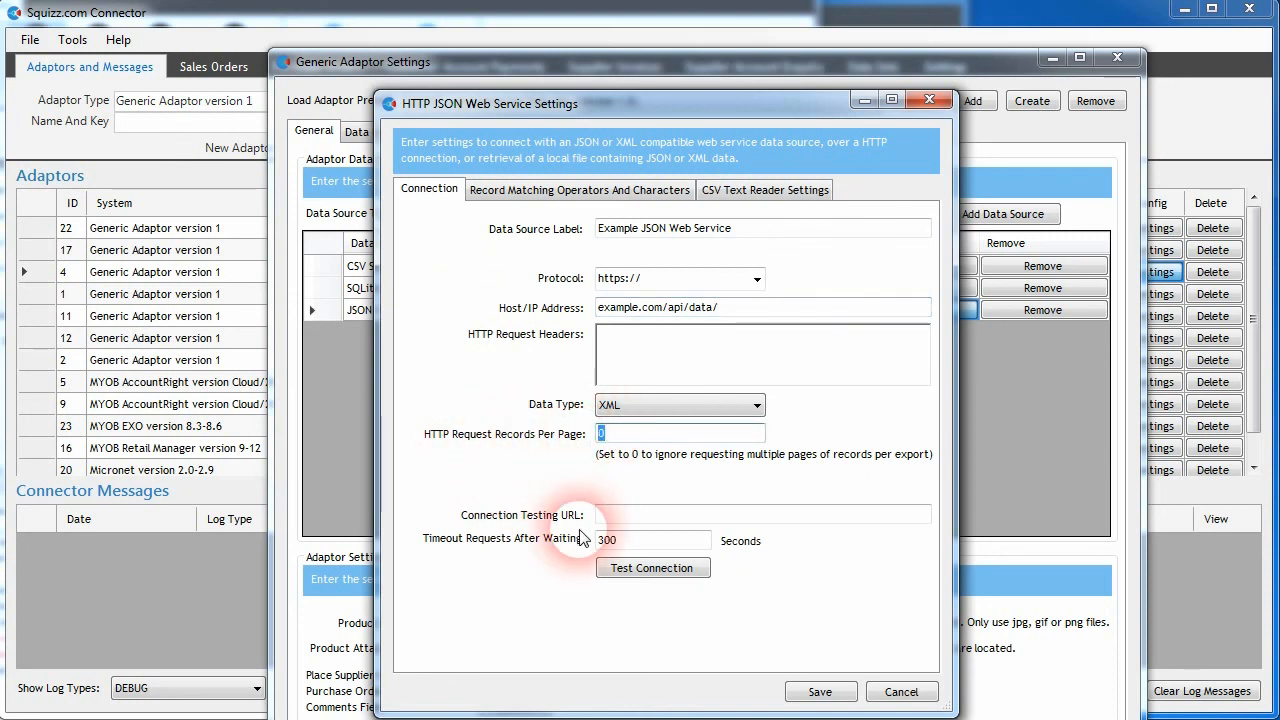
{"action": "type", "text": "4"}
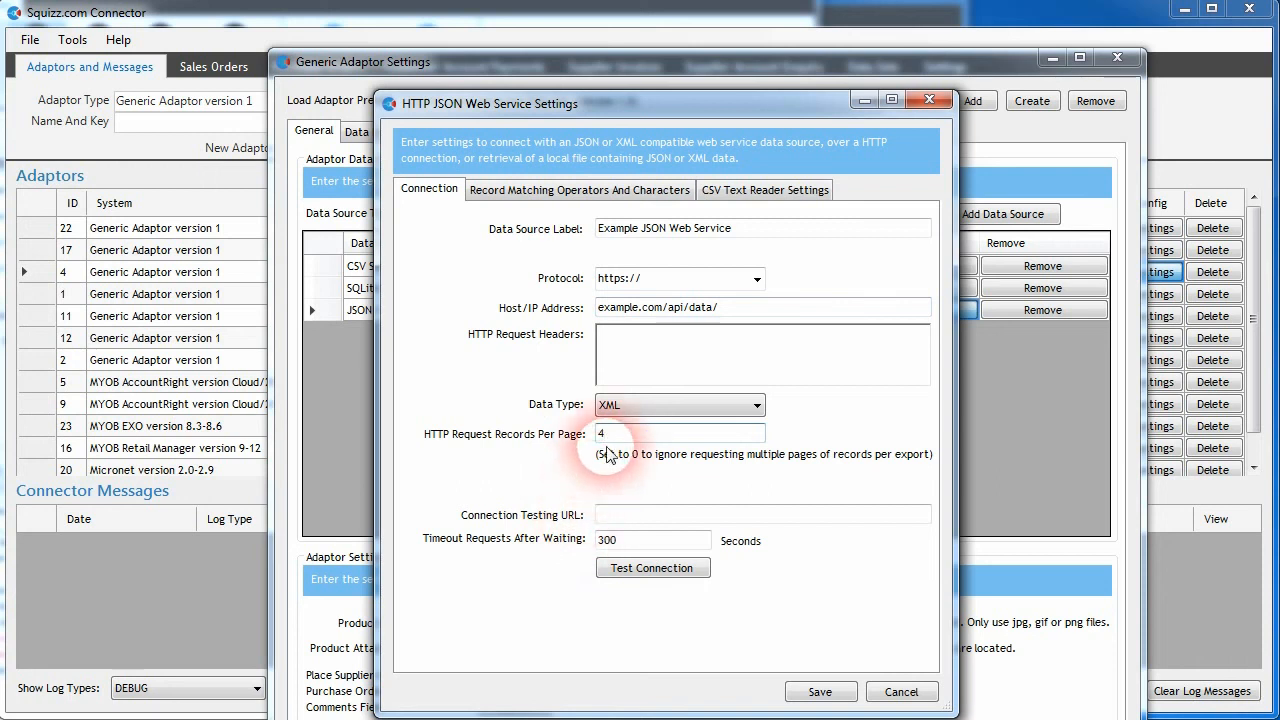
{"action": "left_click", "coordinate": [625, 515]}
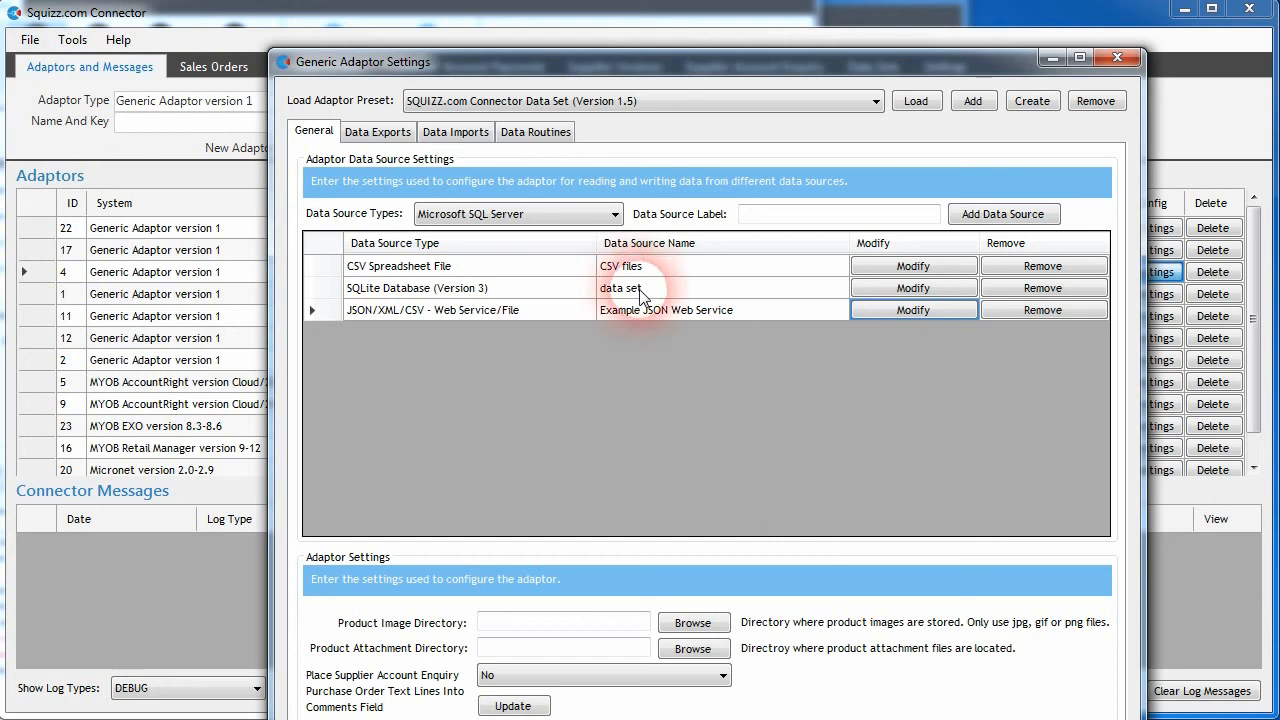
{"action": "left_click", "coordinate": [604, 212]}
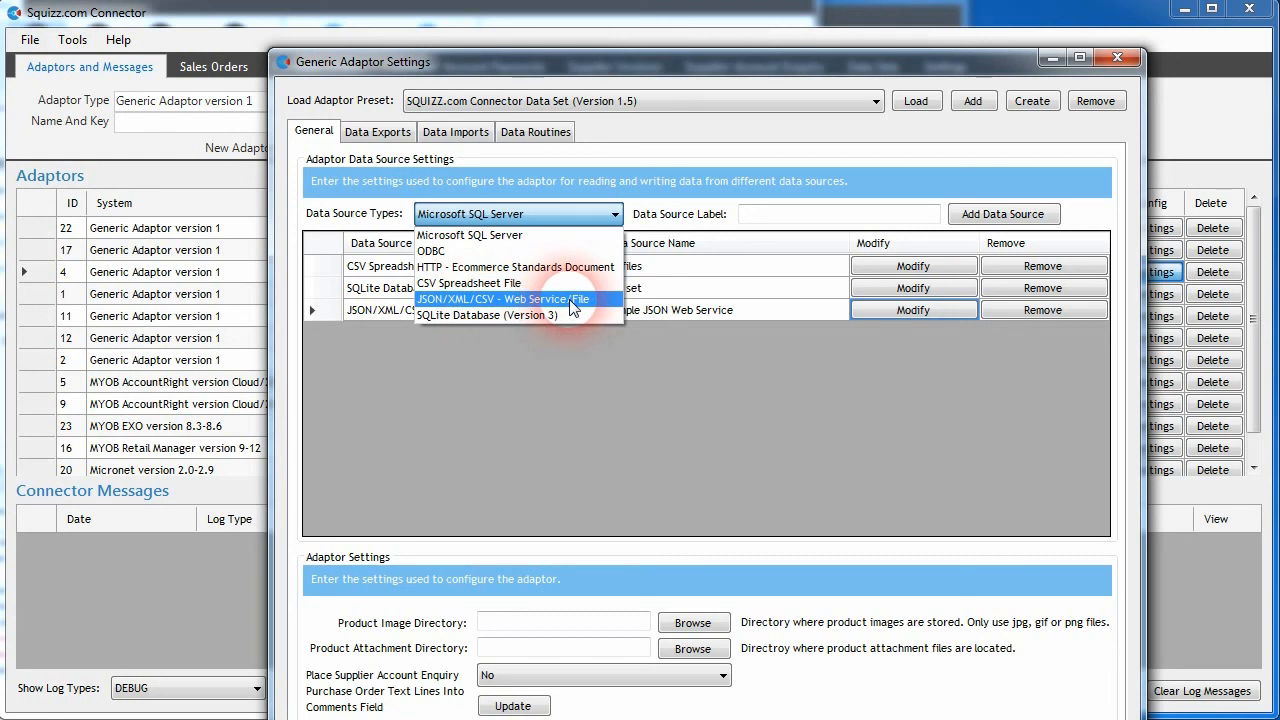
{"action": "left_click", "coordinate": [738, 332]}
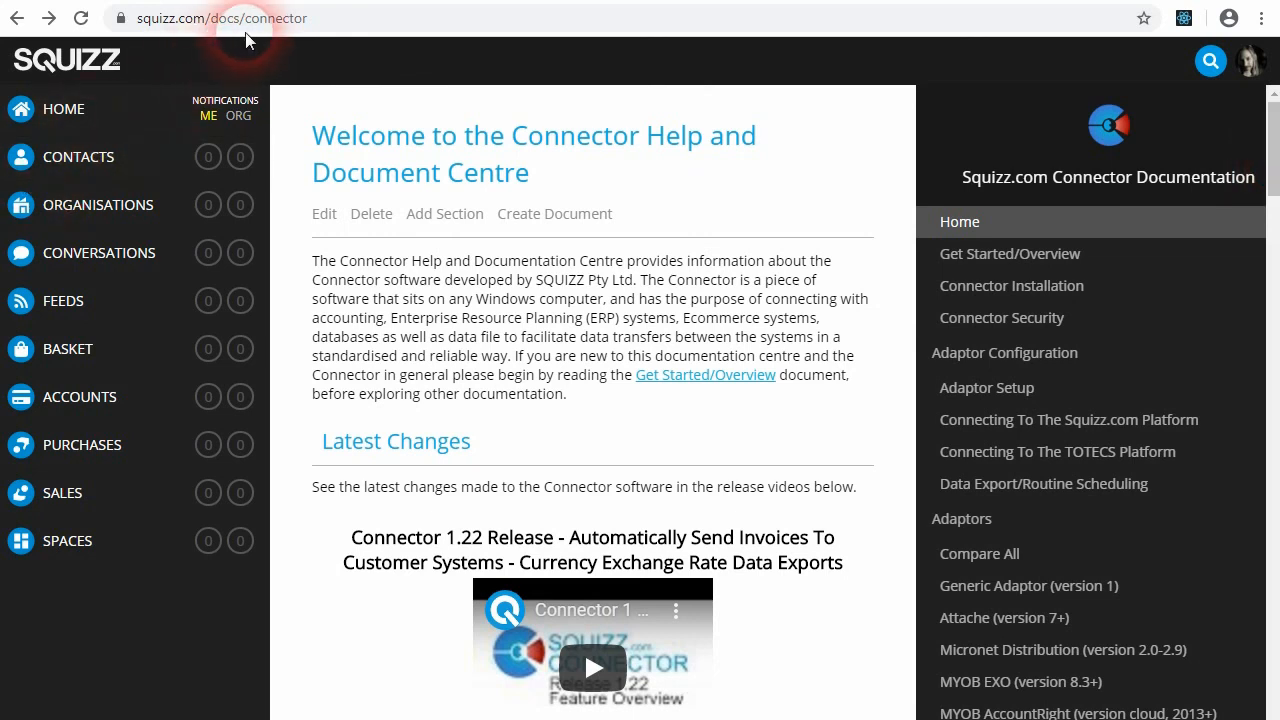
Step: Browse the Version History documentation to the 1.23 Beta release notes and improvements
{"action": "left_click_drag", "start_coordinate": [1268, 152], "coordinate": [1250, 288]}
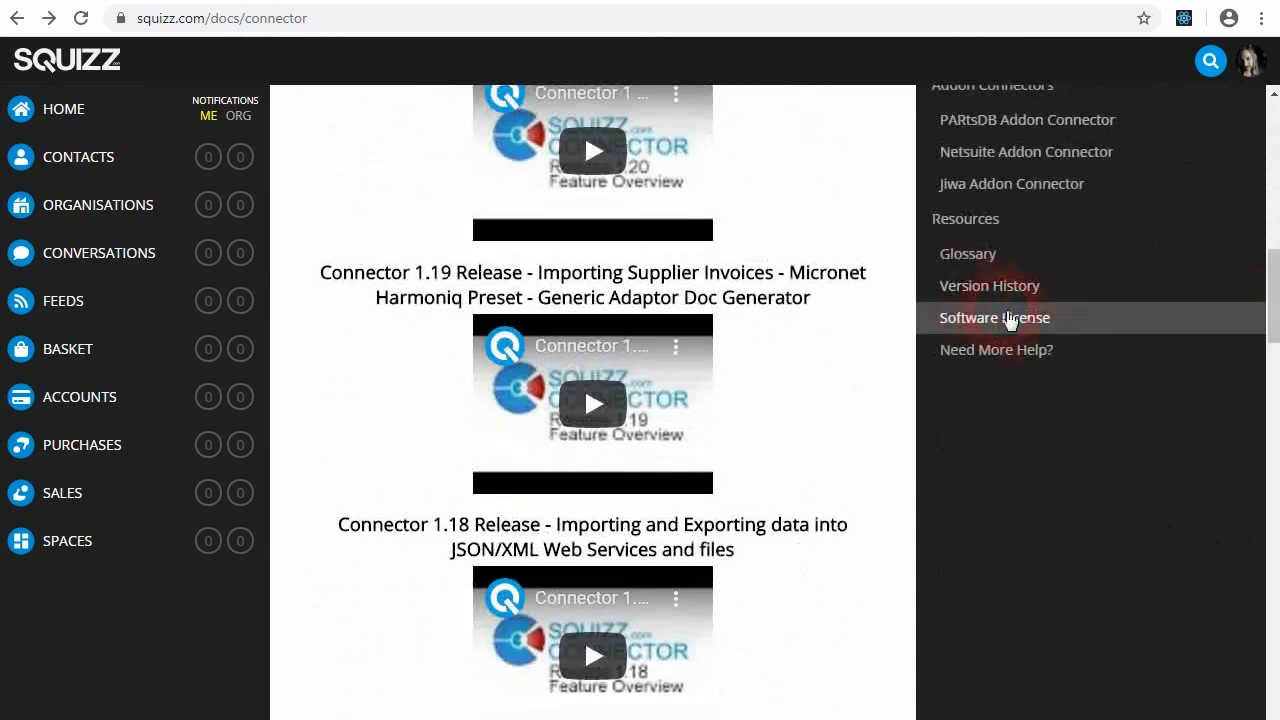
{"action": "left_click", "coordinate": [982, 292]}
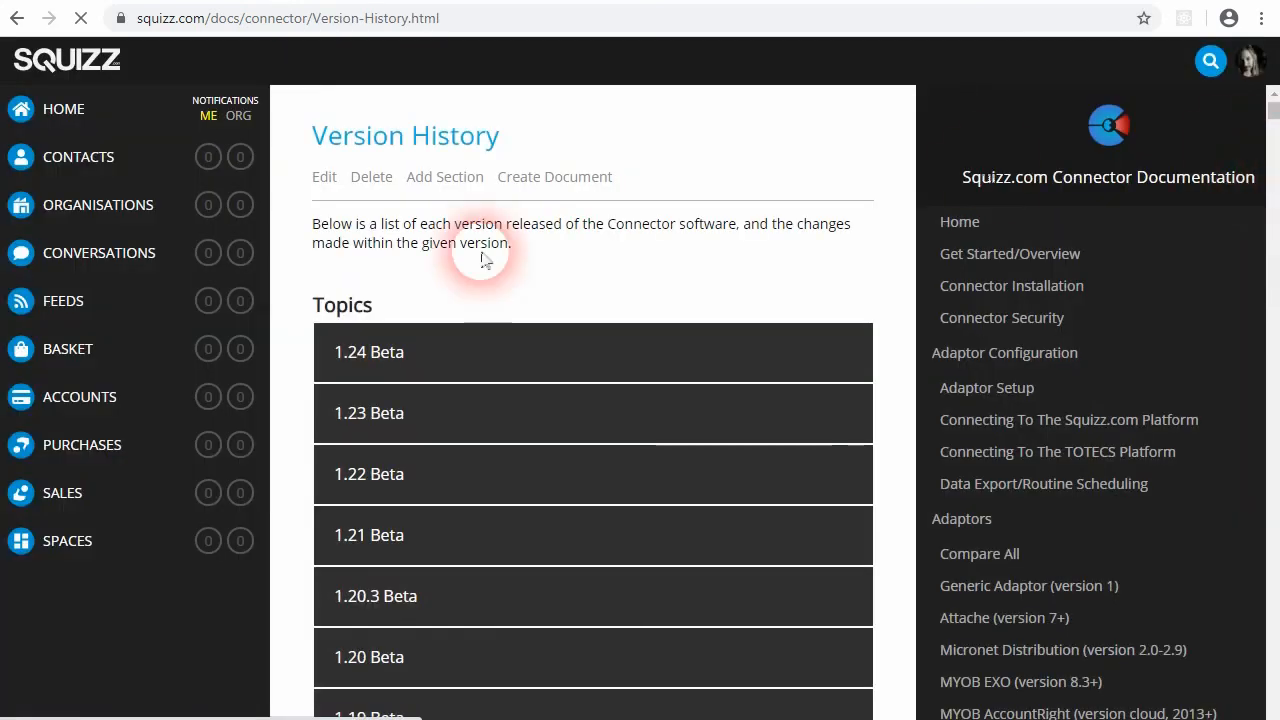
{"action": "left_click", "coordinate": [417, 418]}
{"action": "scroll", "coordinate": [558, 404], "scroll_direction": "down", "scroll_amount": 1}
{"action": "scroll", "coordinate": [558, 404], "scroll_direction": "down", "scroll_amount": 3}
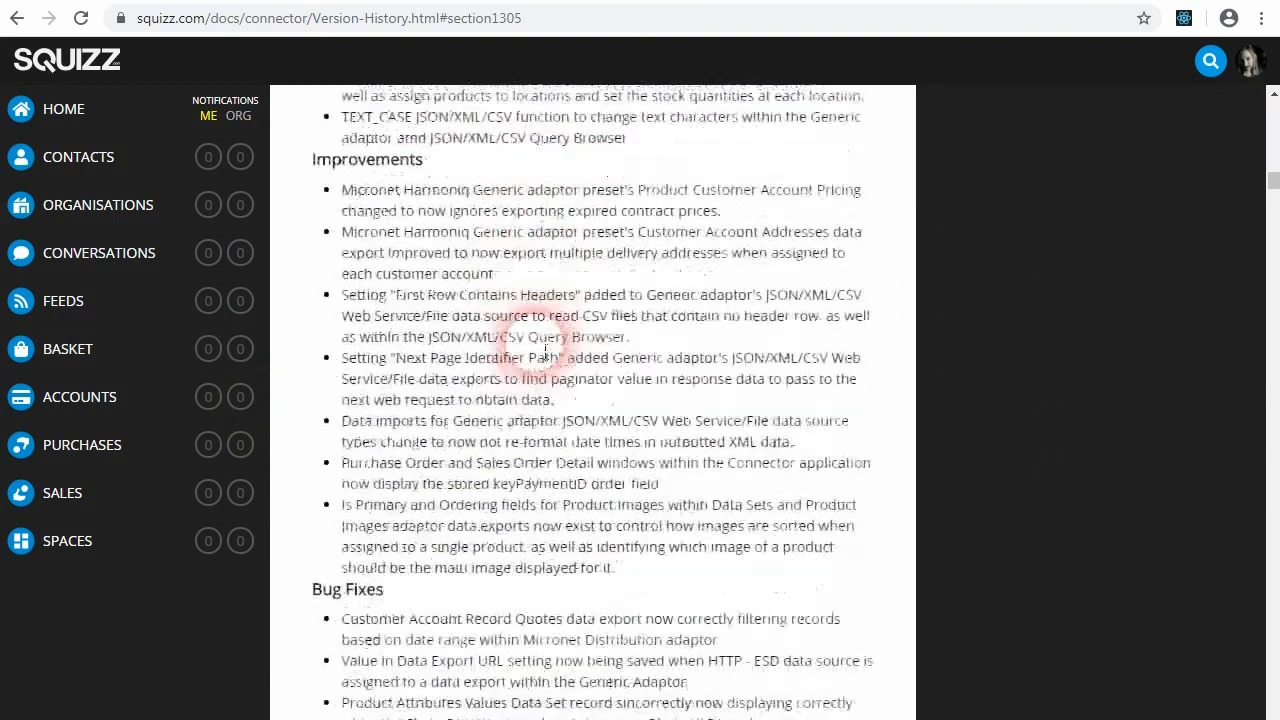
{"action": "scroll", "coordinate": [540, 360], "scroll_direction": "down", "scroll_amount": 3}
{"action": "scroll", "coordinate": [489, 400], "scroll_direction": "up", "scroll_amount": 2}
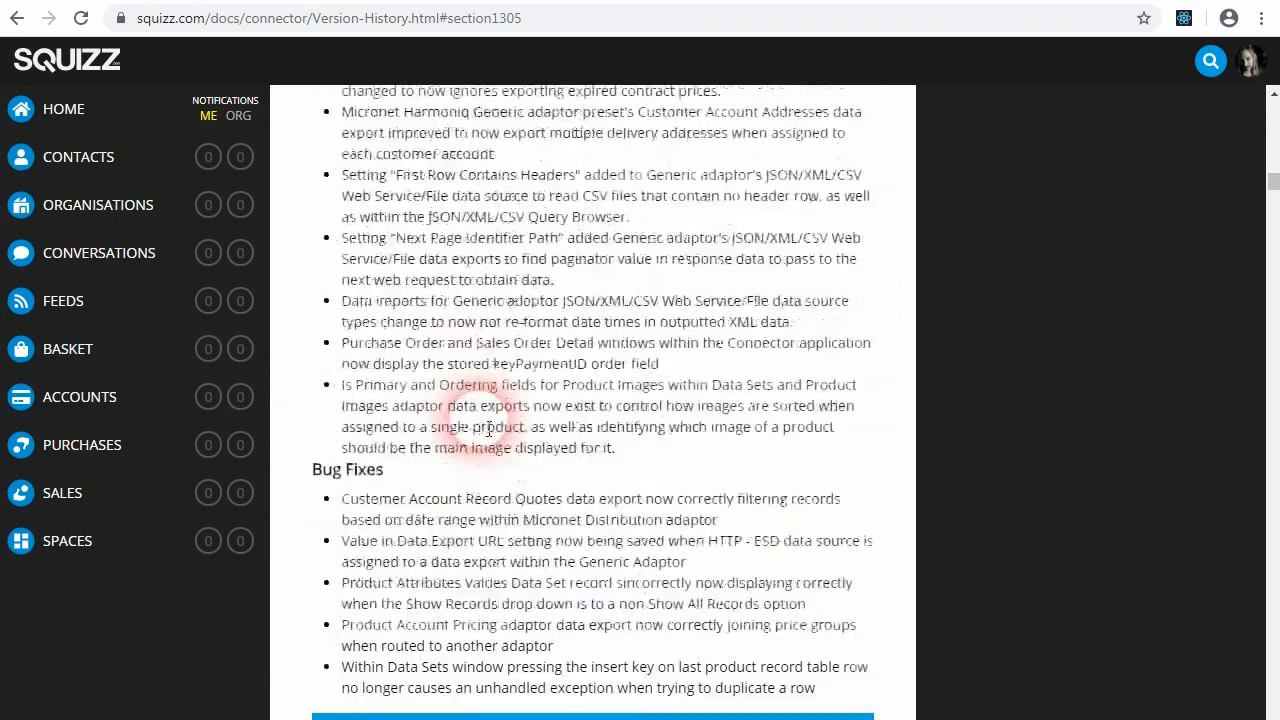
{"action": "scroll", "coordinate": [489, 400], "scroll_direction": "up", "scroll_amount": 6}
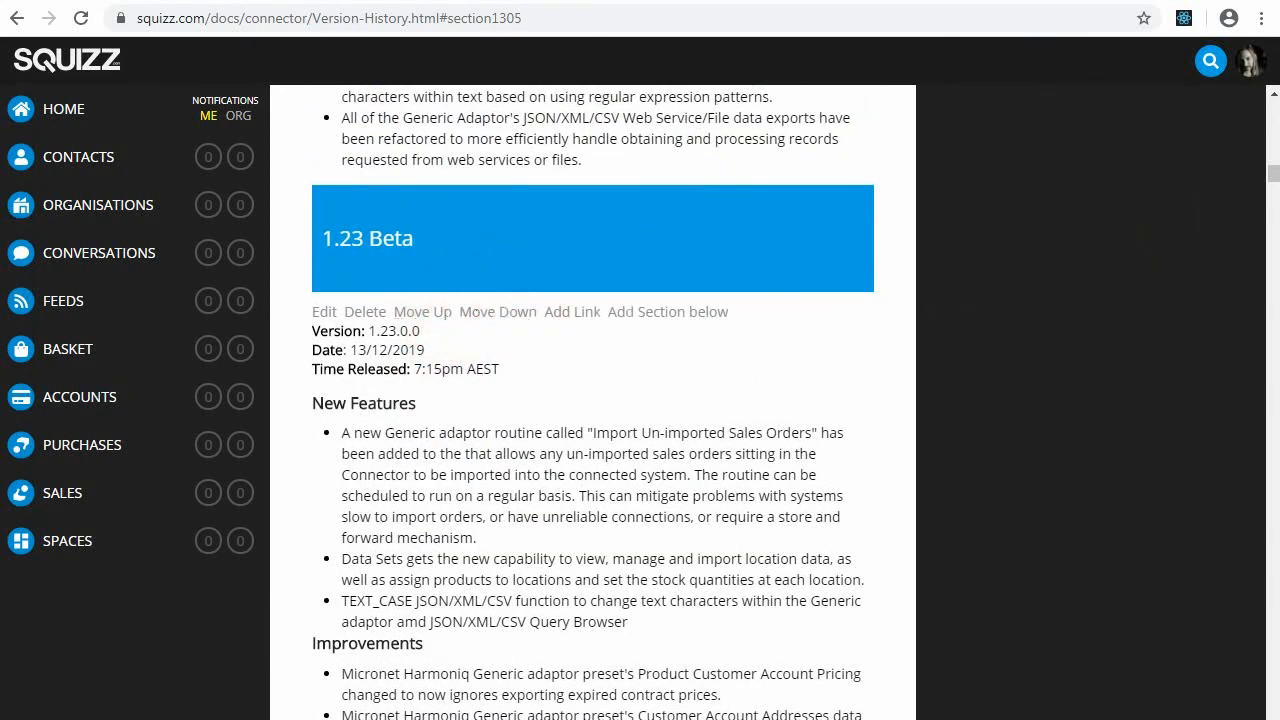
{"action": "scroll", "coordinate": [604, 340], "scroll_direction": "down", "scroll_amount": 1}
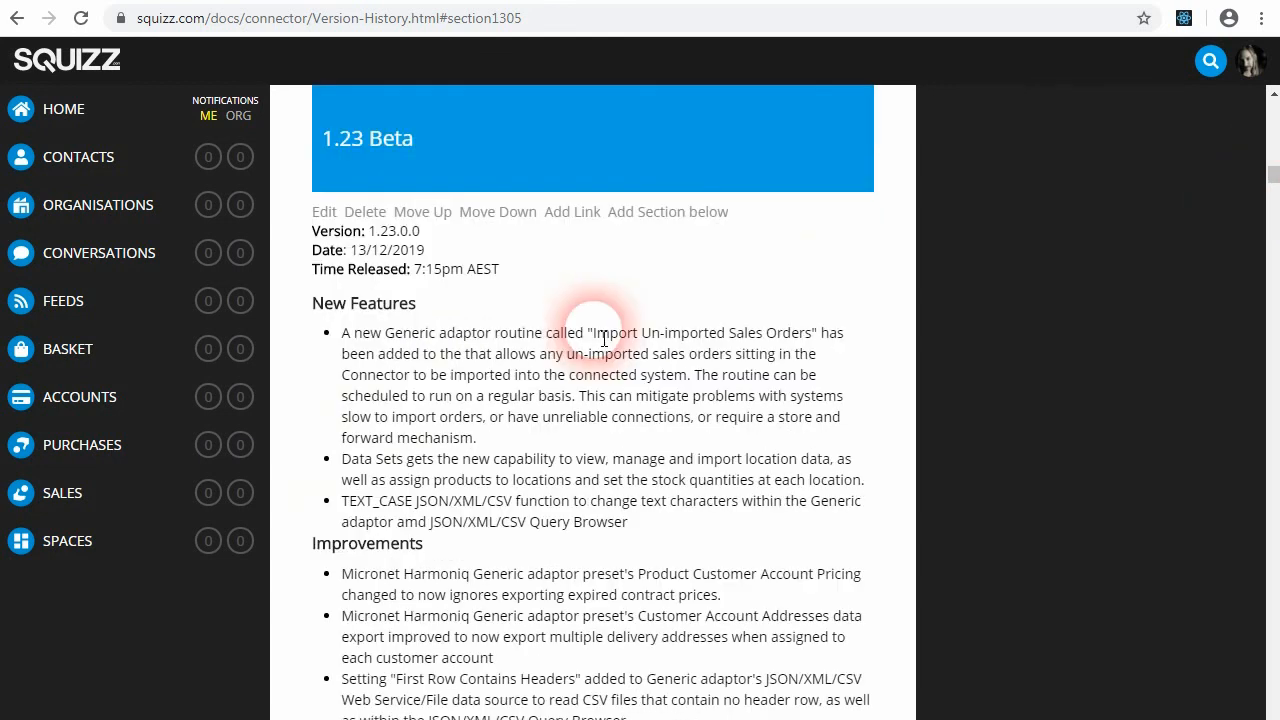